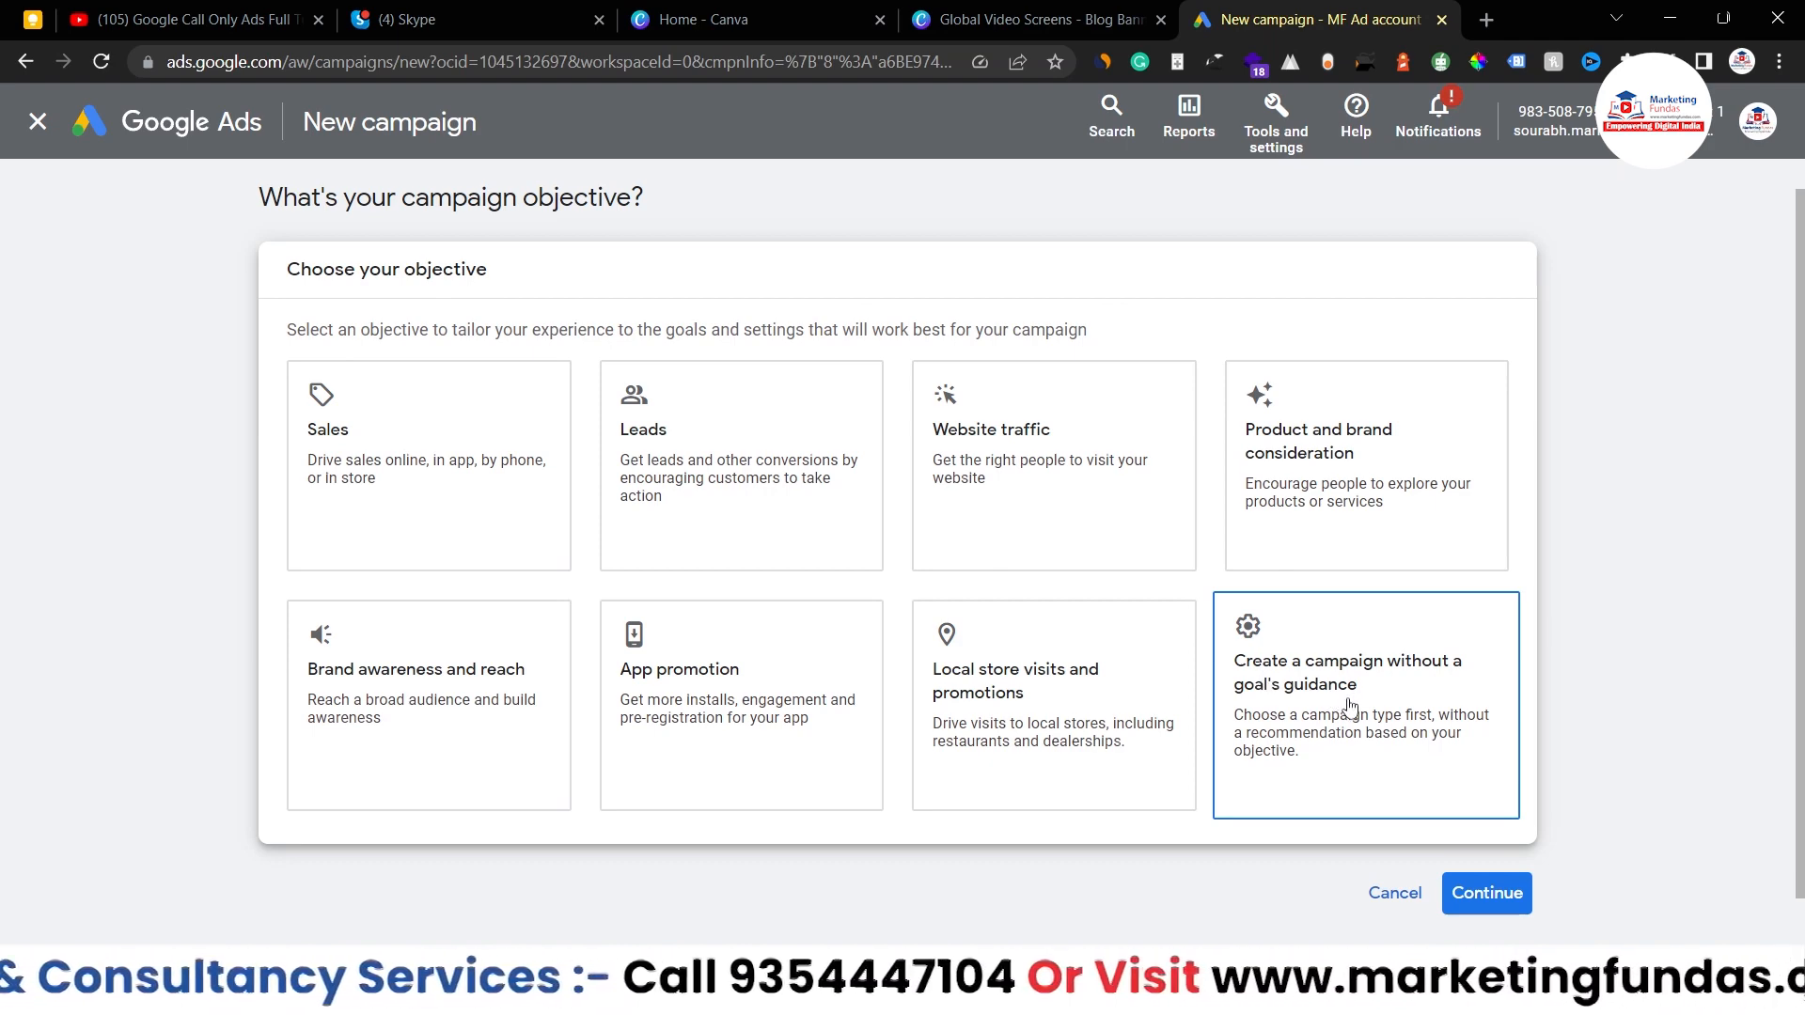
- Choose the 'Create a campaign without a goal's guidance' objective card
{"action": "left_click", "coordinate": [1350, 708]}
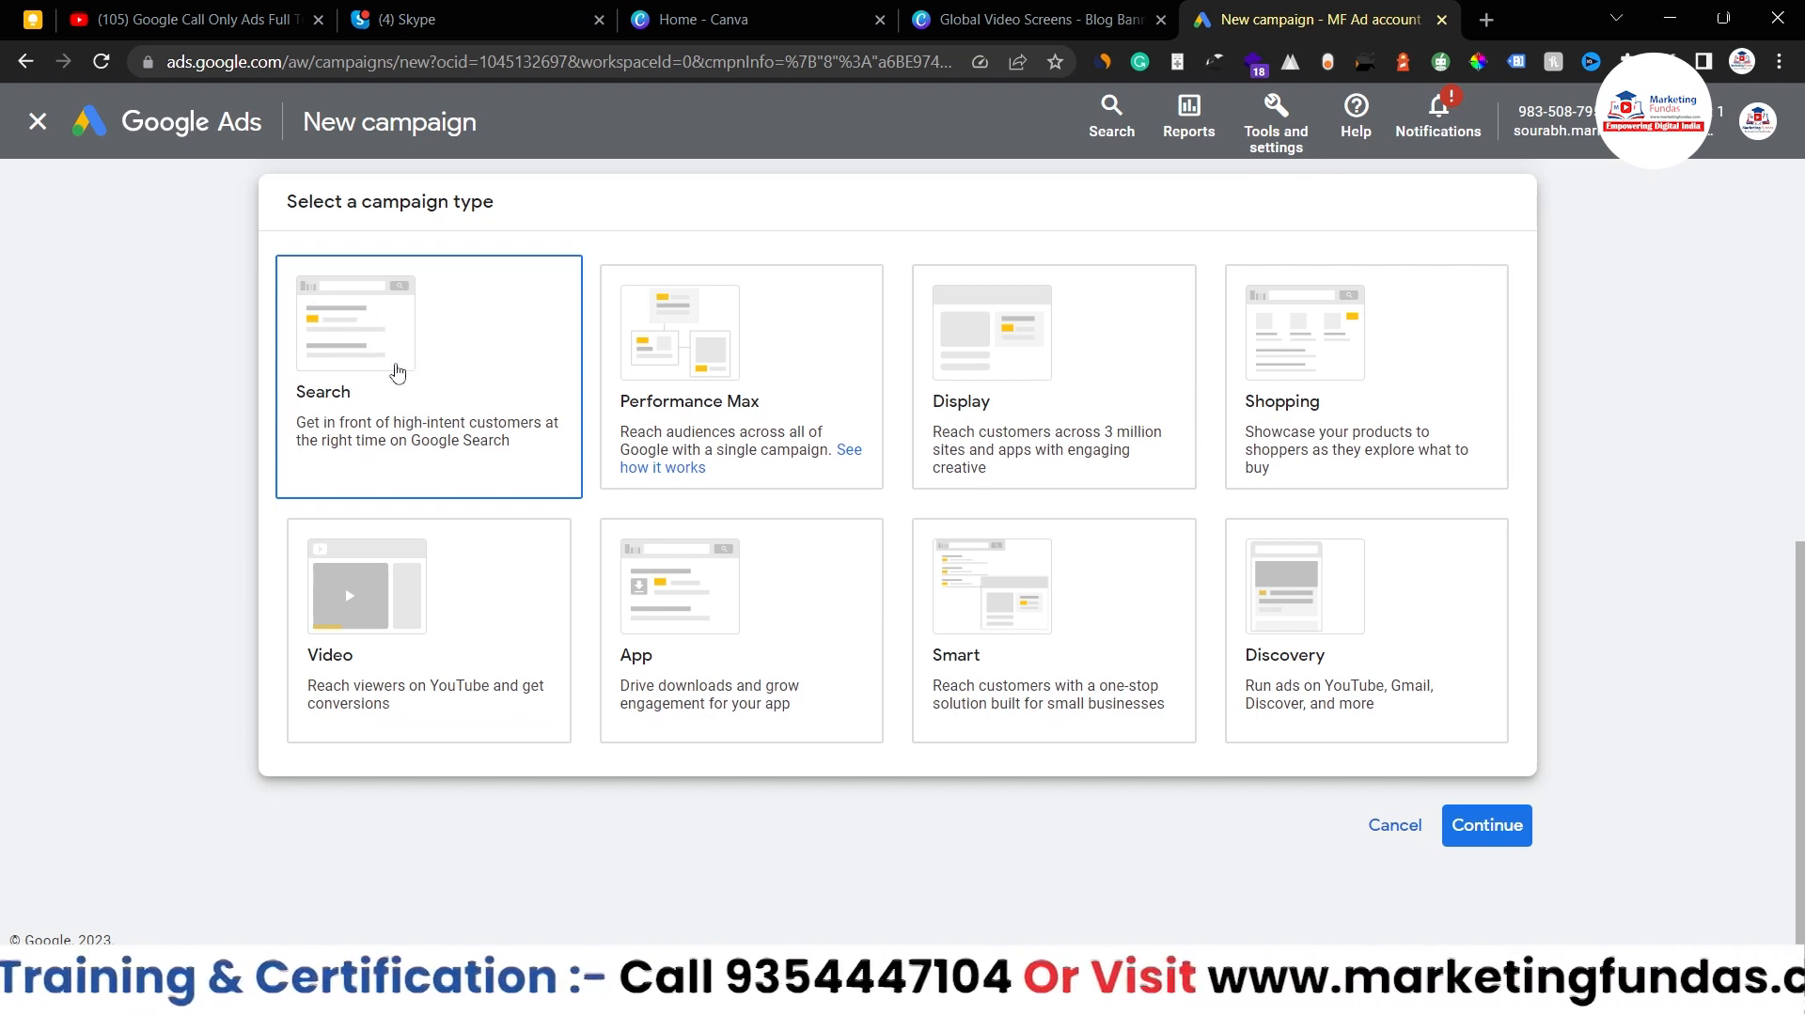
- Pick Search as the campaign type, review the conversion goals, and continue
{"action": "scroll", "coordinate": [496, 357], "scroll_direction": "down", "scroll_amount": 3}
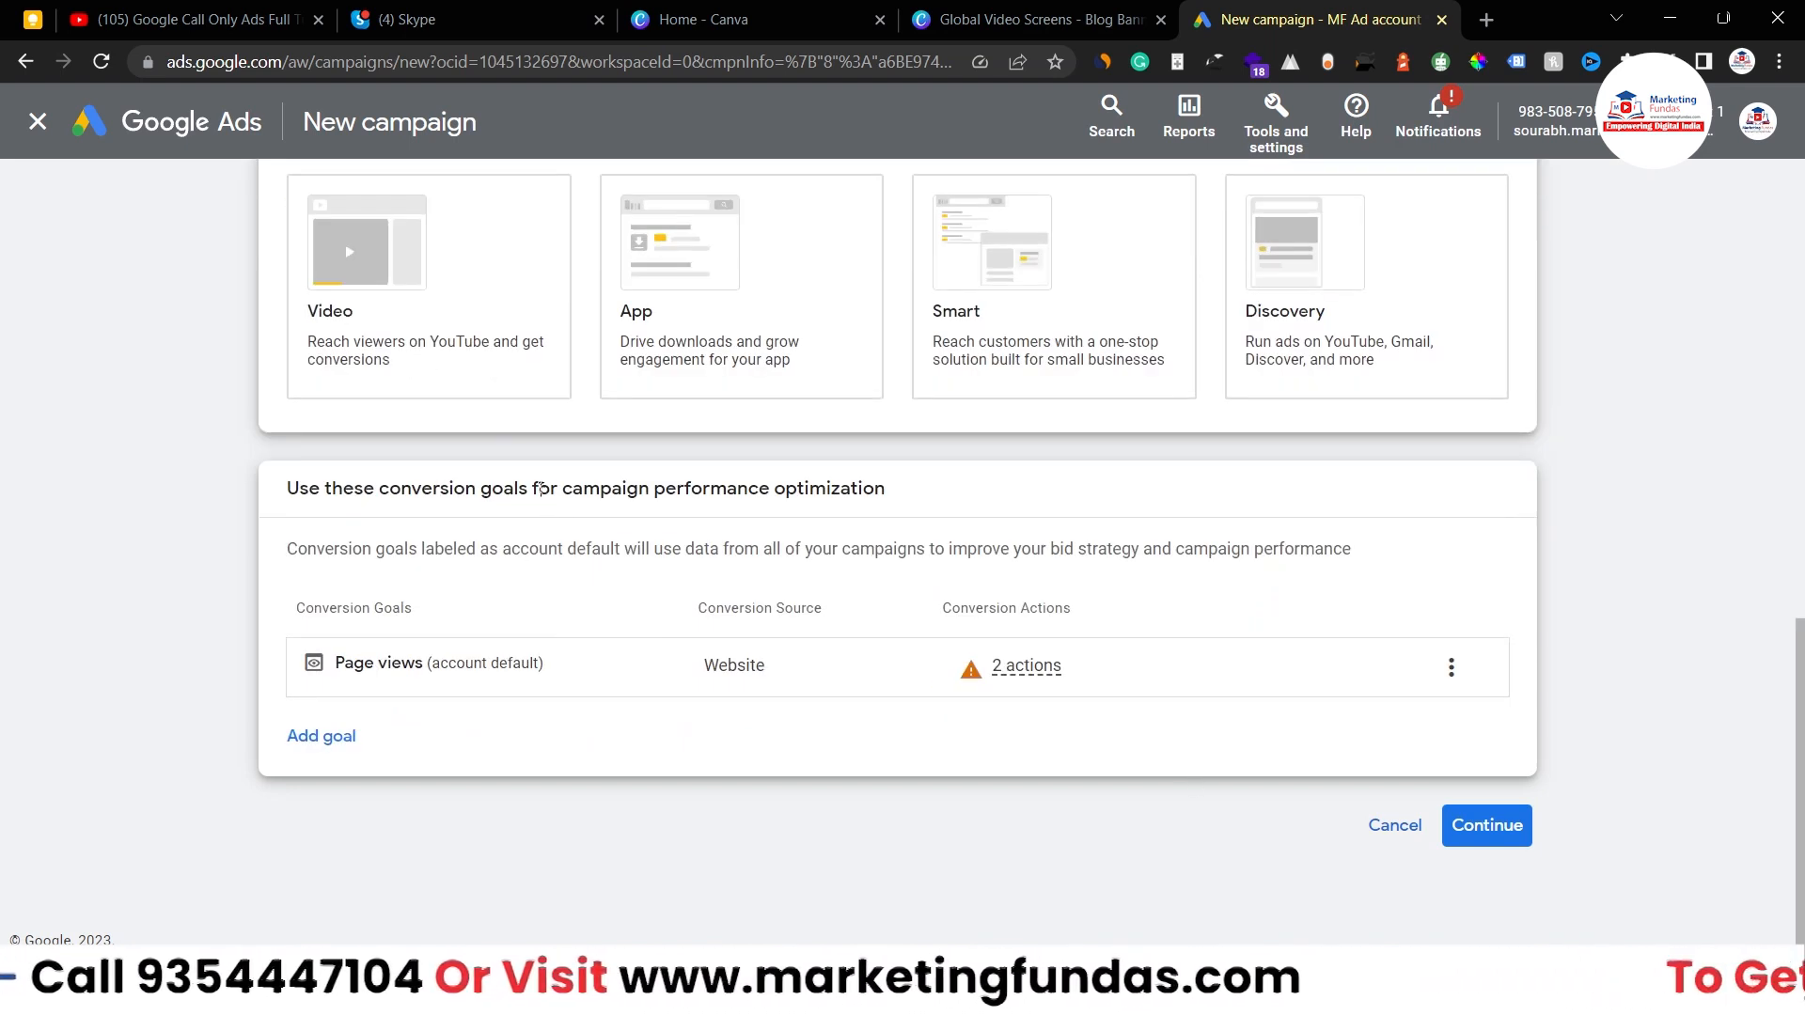
{"action": "scroll", "coordinate": [588, 478], "scroll_direction": "up", "scroll_amount": 2}
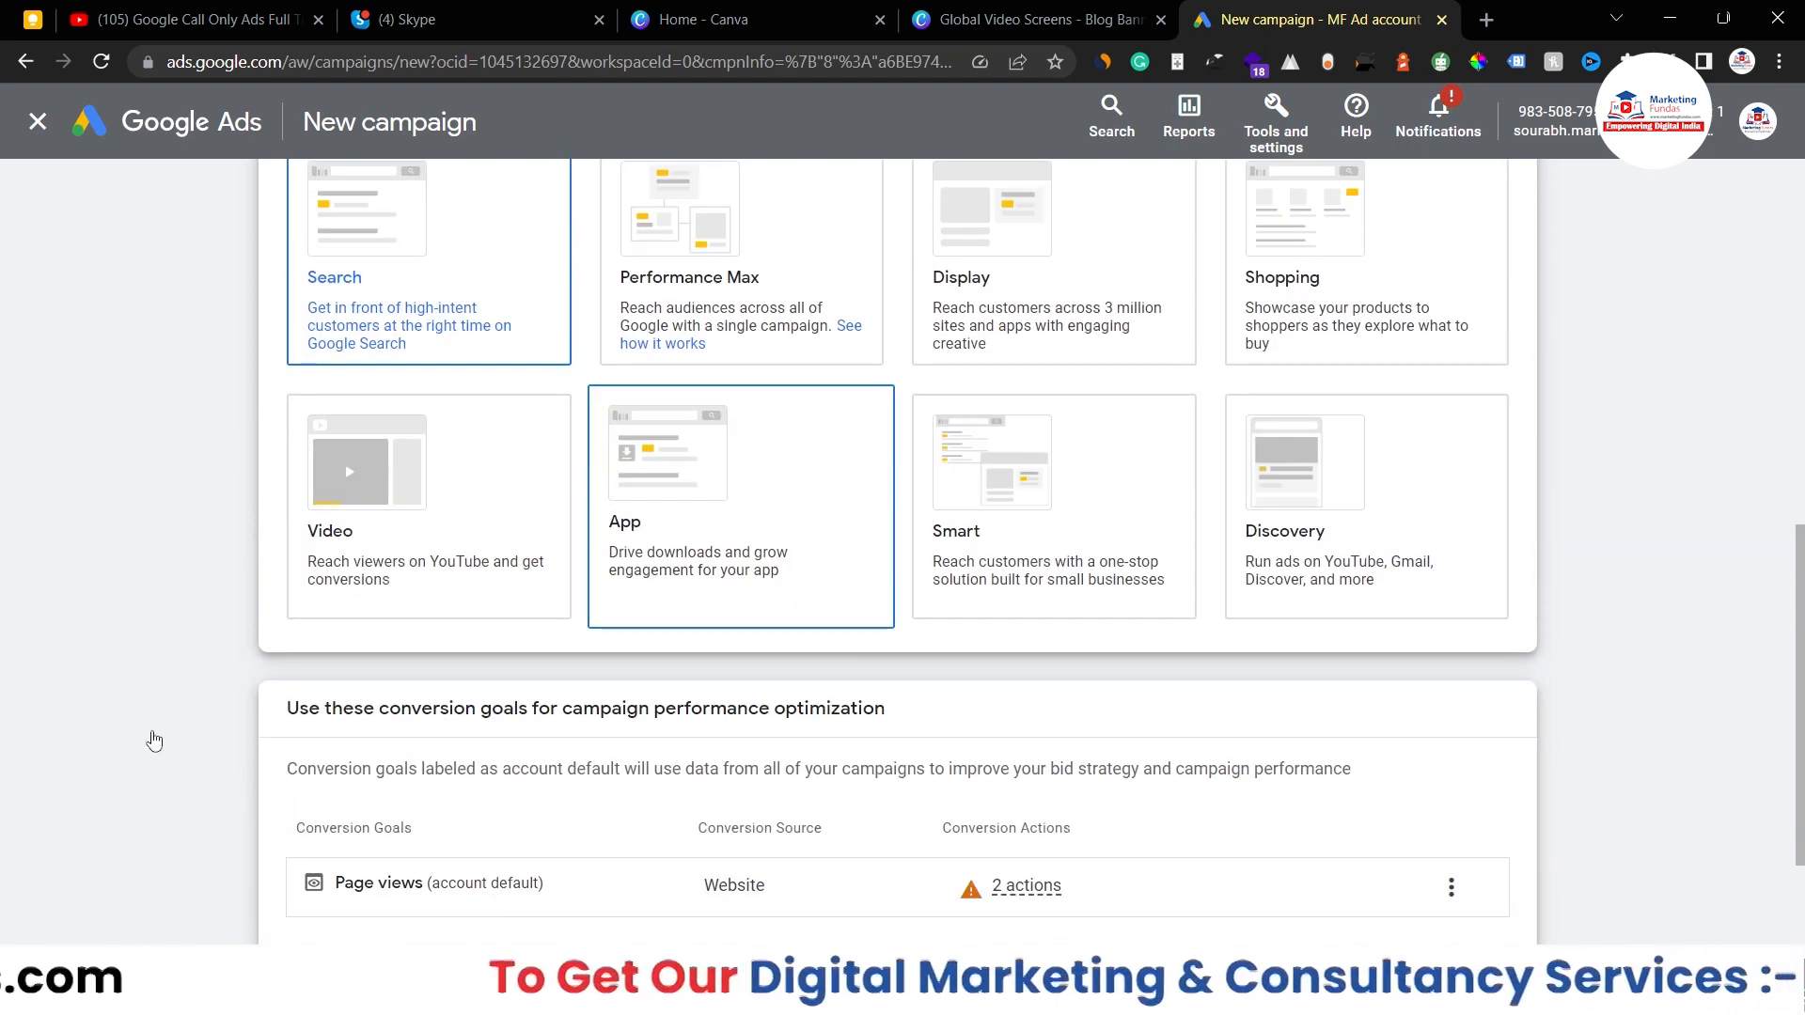
{"action": "scroll", "coordinate": [1175, 658], "scroll_direction": "down", "scroll_amount": 2}
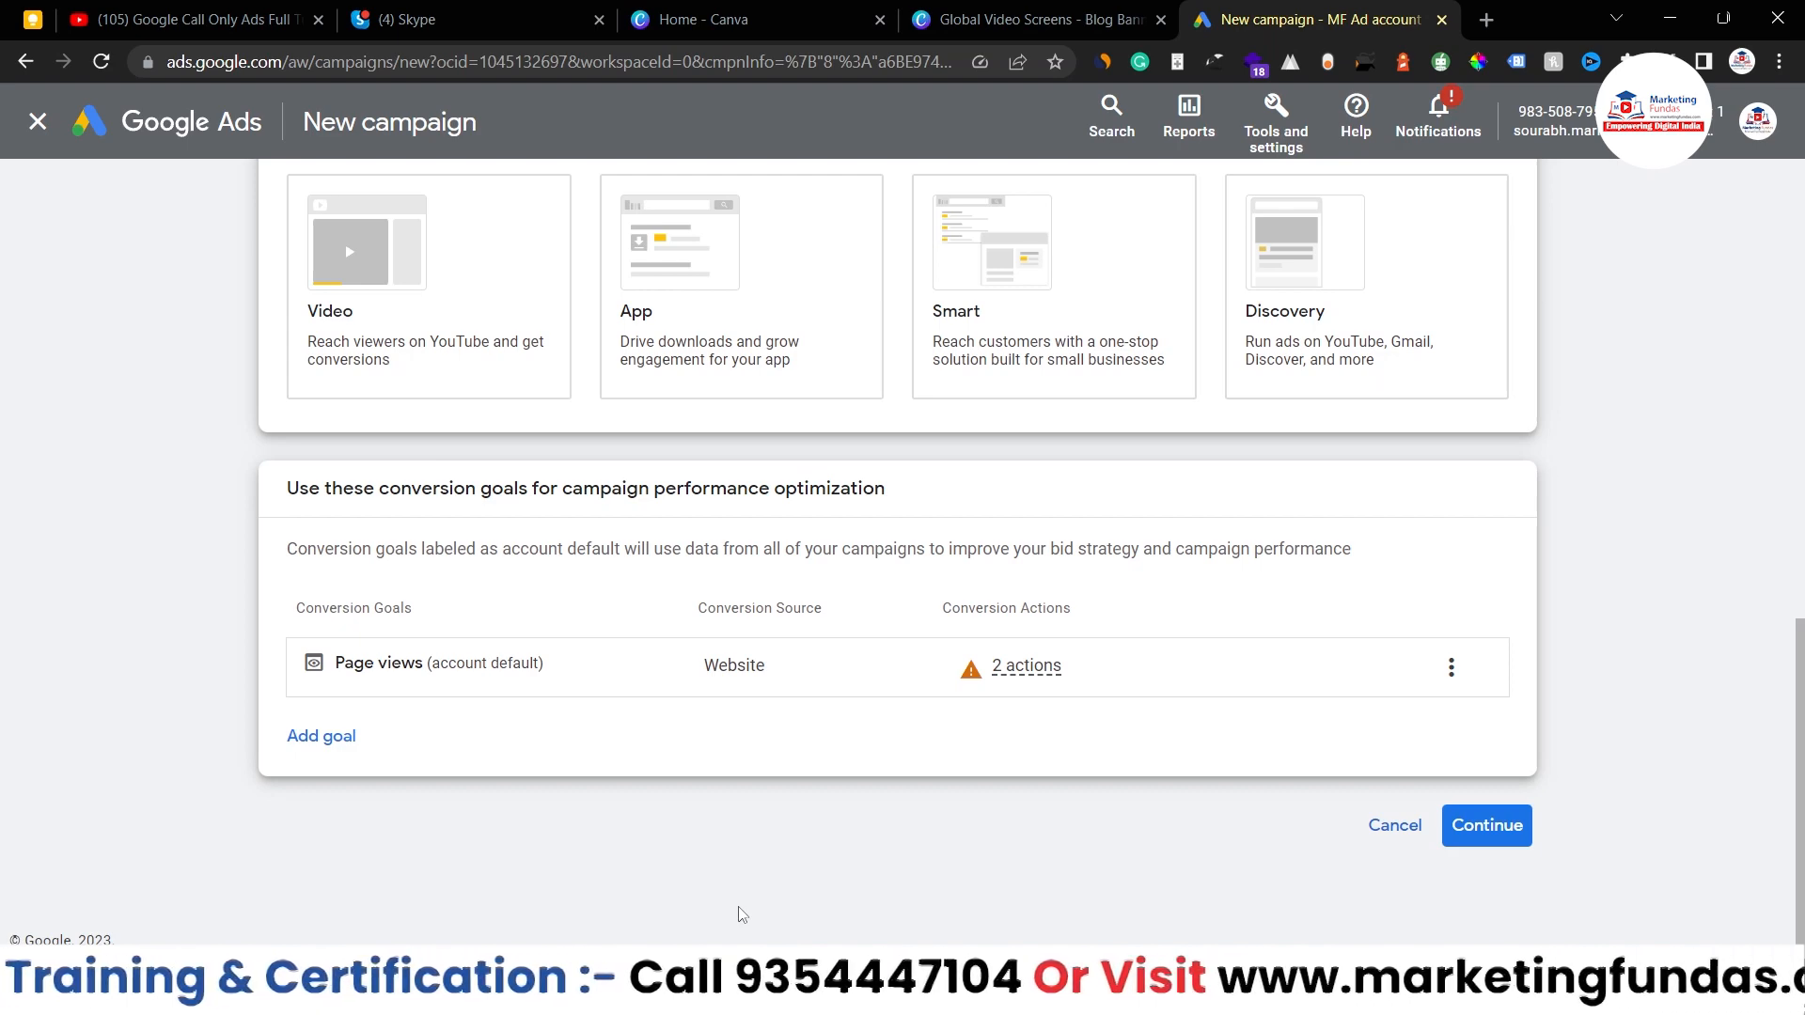
{"action": "scroll", "coordinate": [742, 915], "scroll_direction": "up", "scroll_amount": 2}
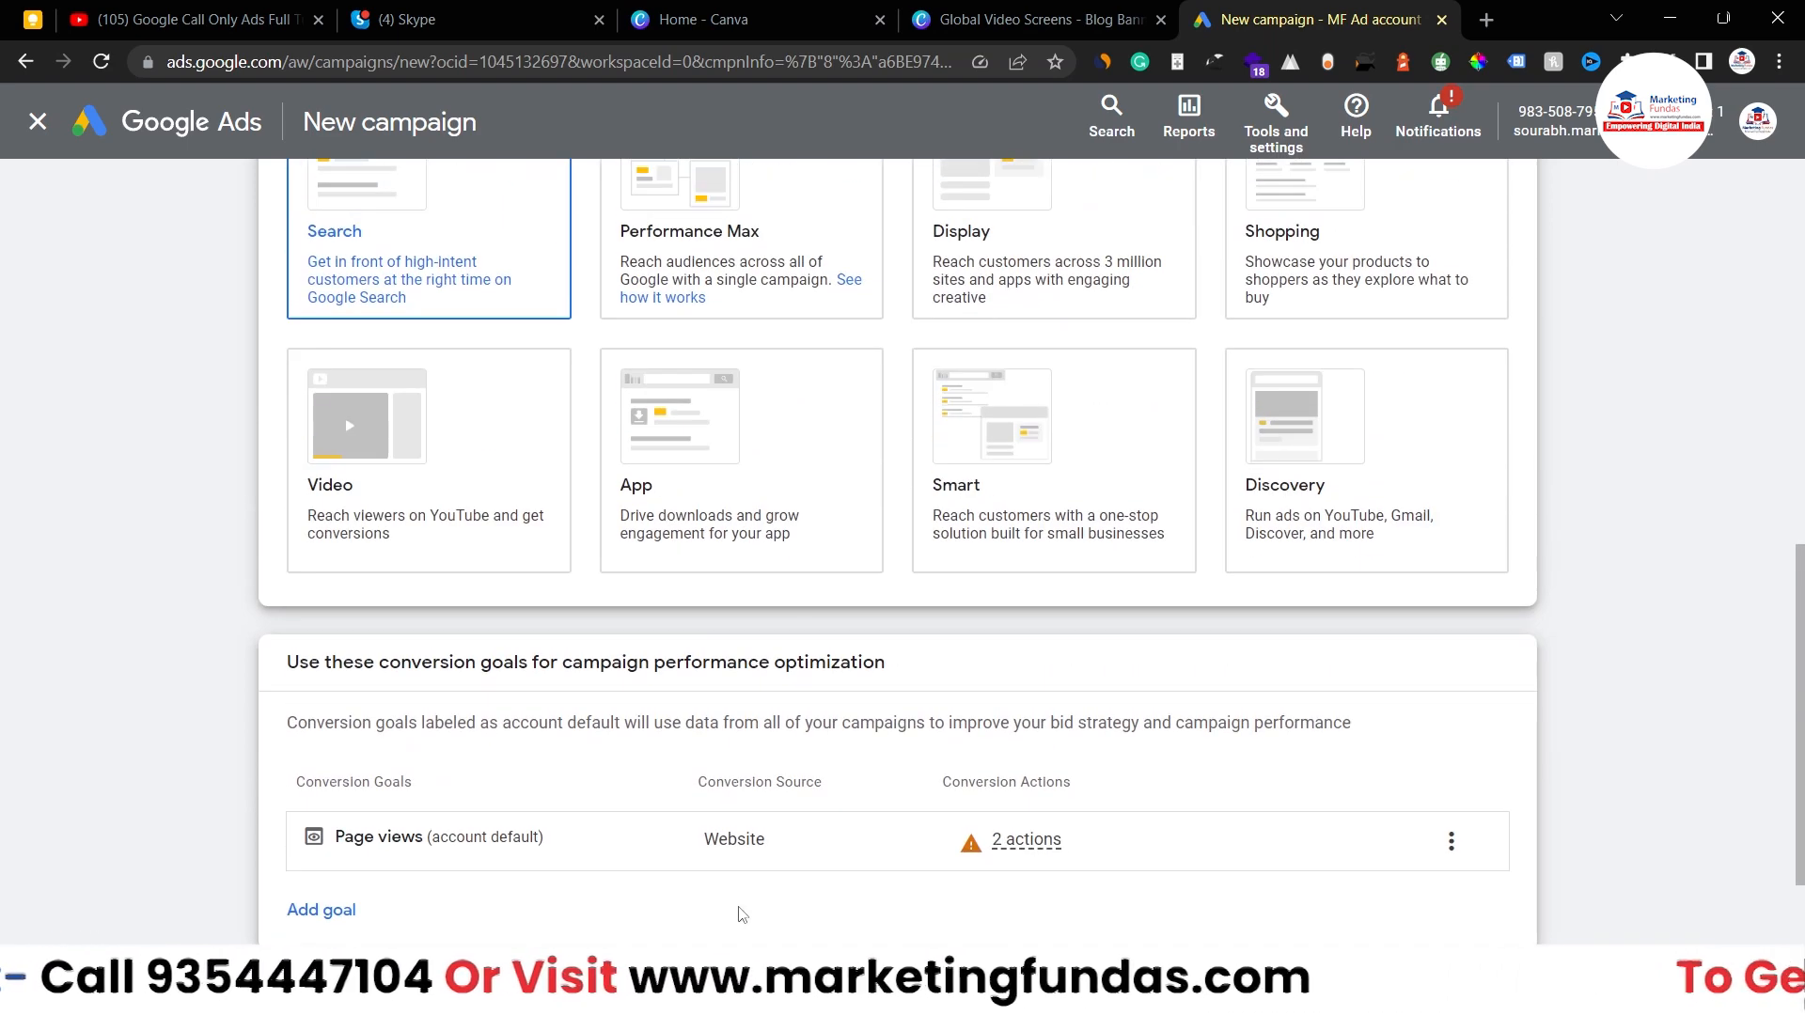
{"action": "scroll", "coordinate": [743, 914], "scroll_direction": "down", "scroll_amount": 2}
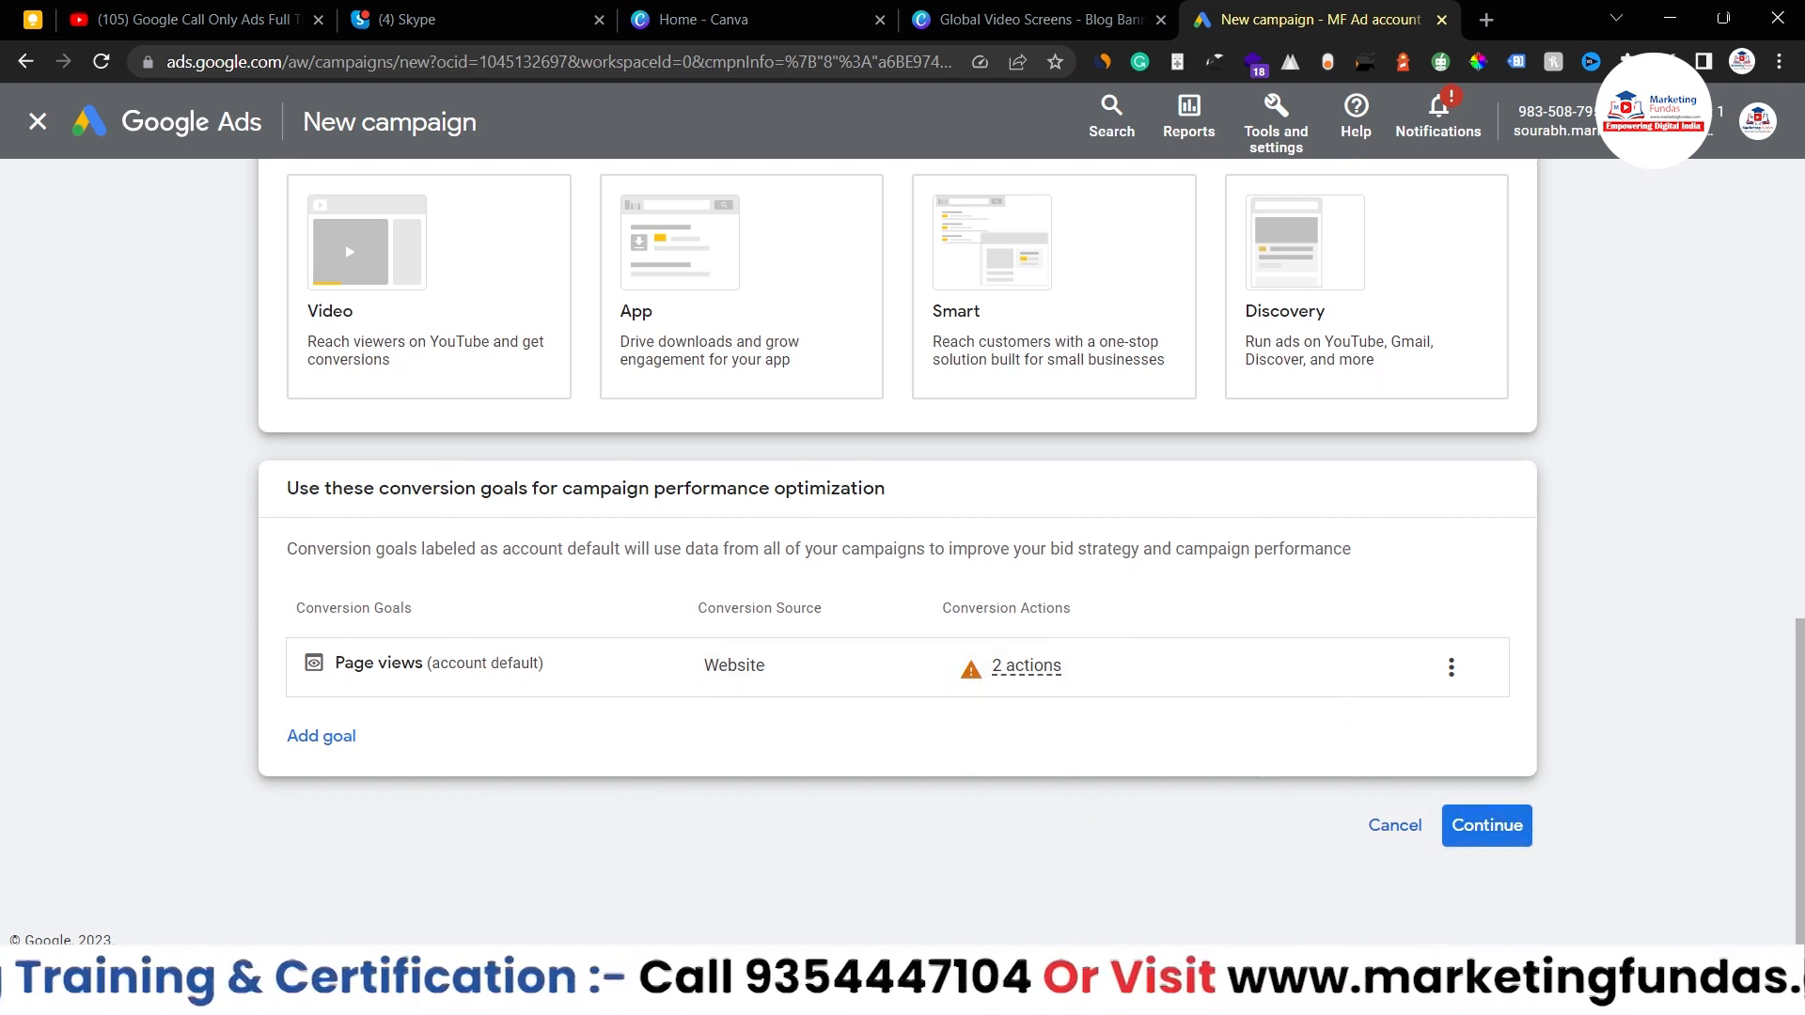
{"action": "left_click", "coordinate": [1491, 825]}
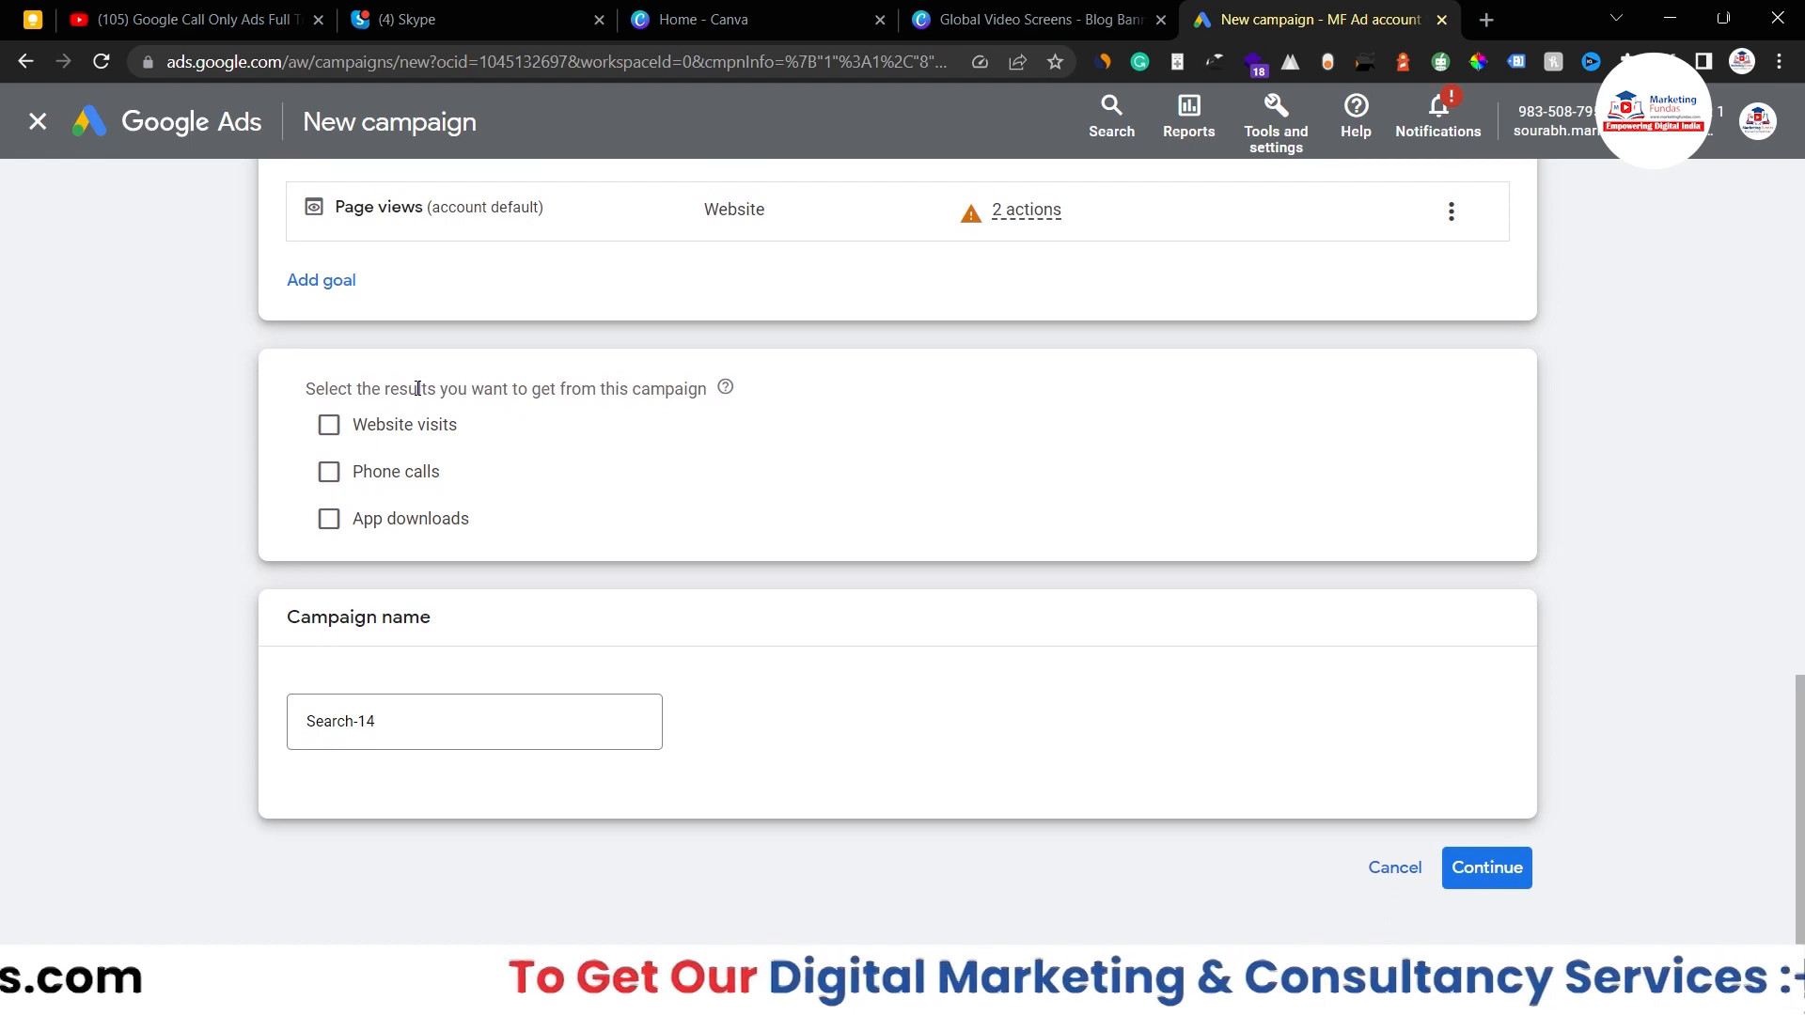
- Select Phone calls as the campaign result and enter the business phone number with India as country
{"action": "left_click", "coordinate": [326, 477]}
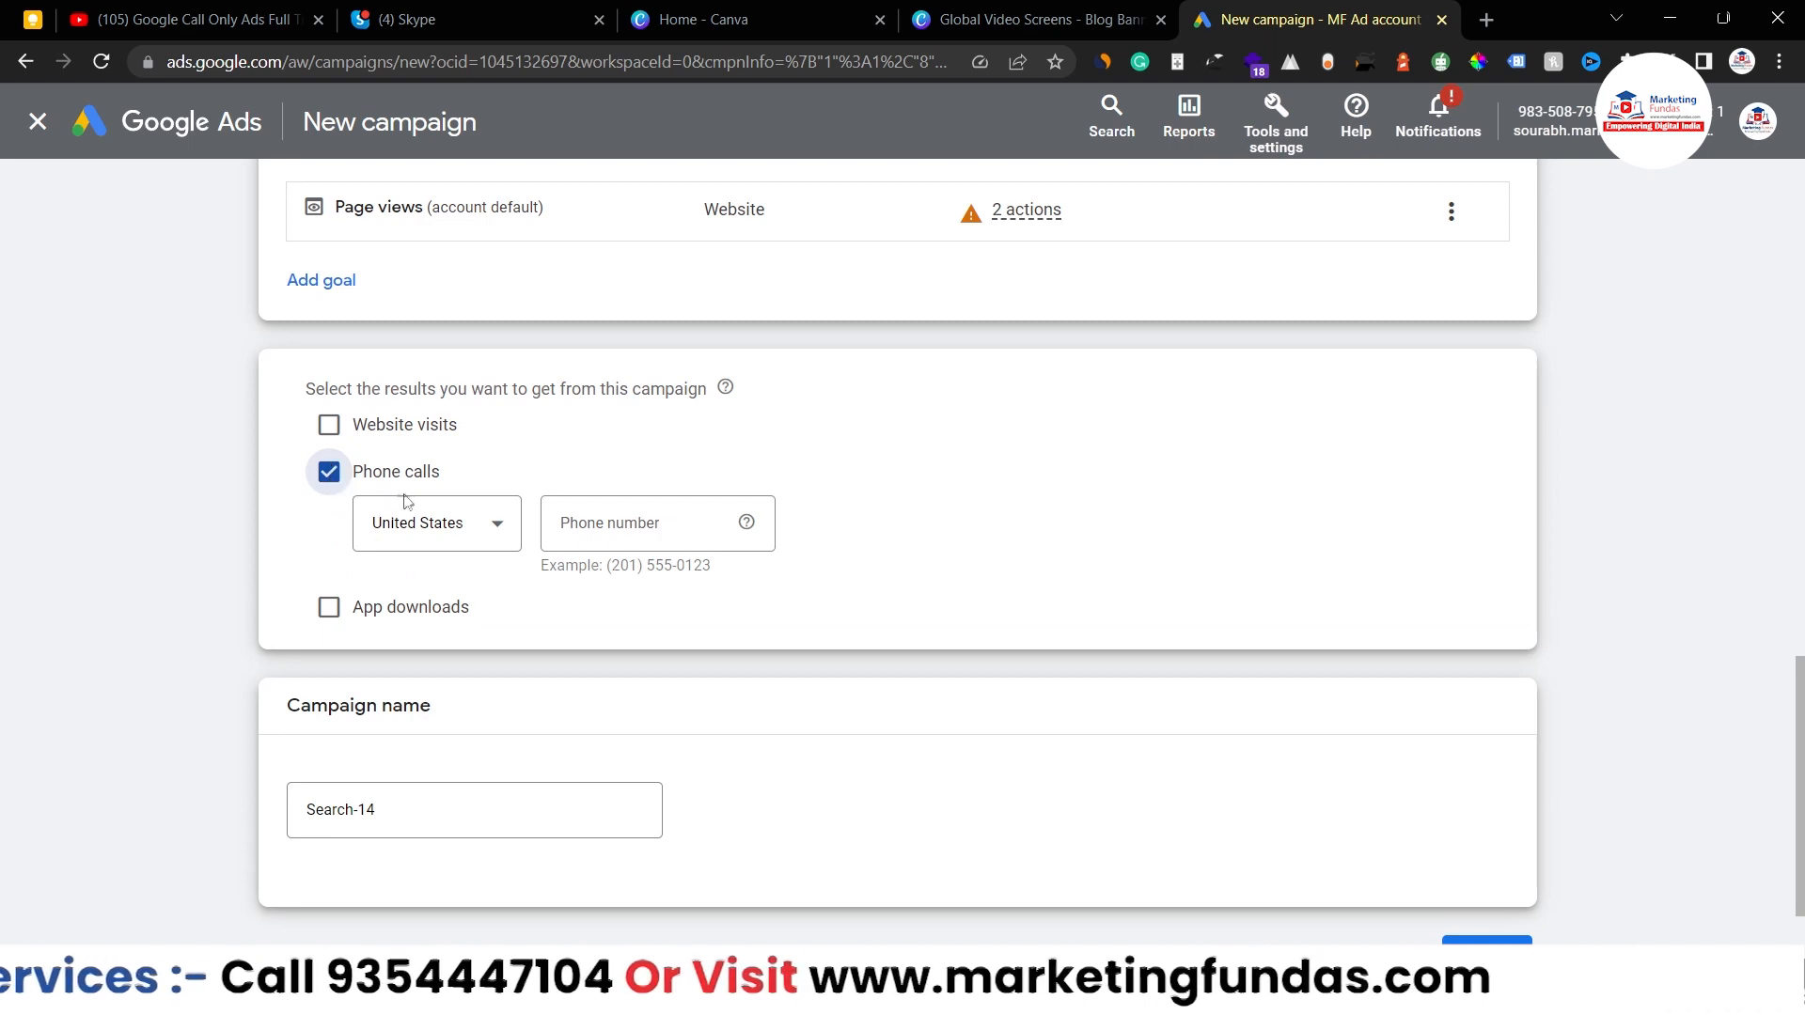
{"action": "left_click", "coordinate": [447, 522]}
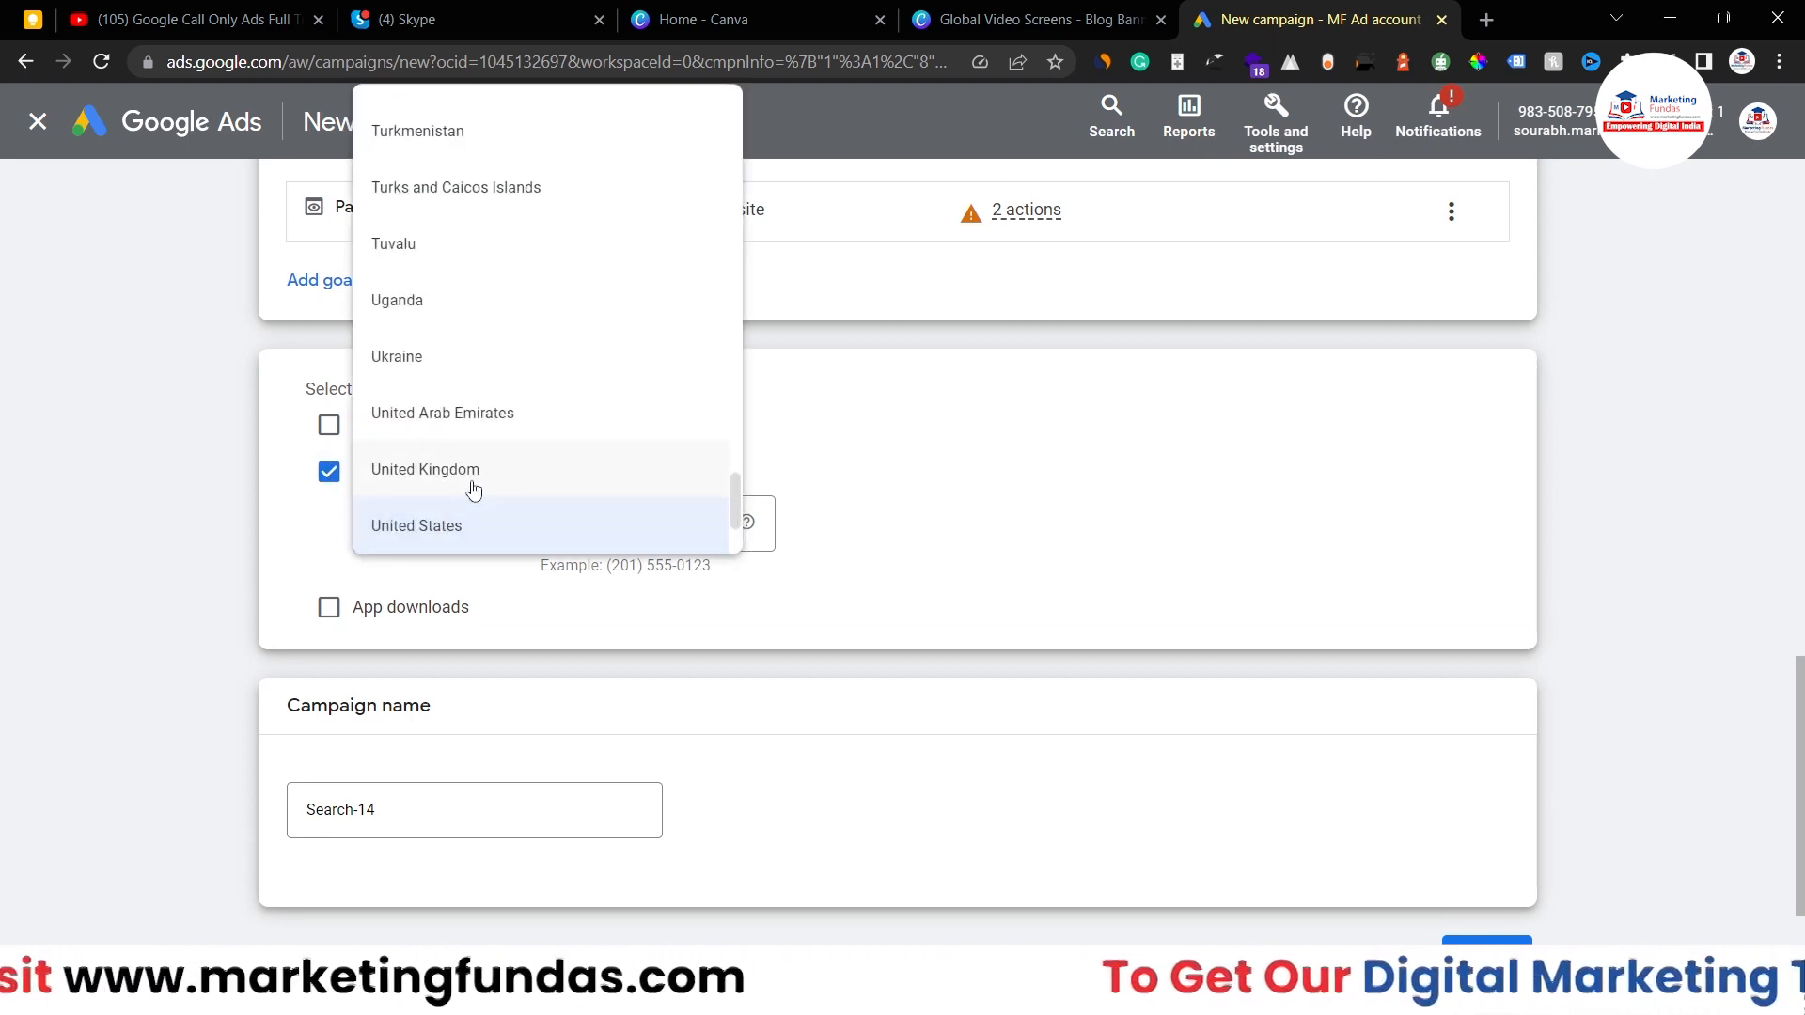
{"action": "type", "text": "in"}
{"action": "left_click", "coordinate": [476, 179]}
{"action": "left_click", "coordinate": [596, 527]}
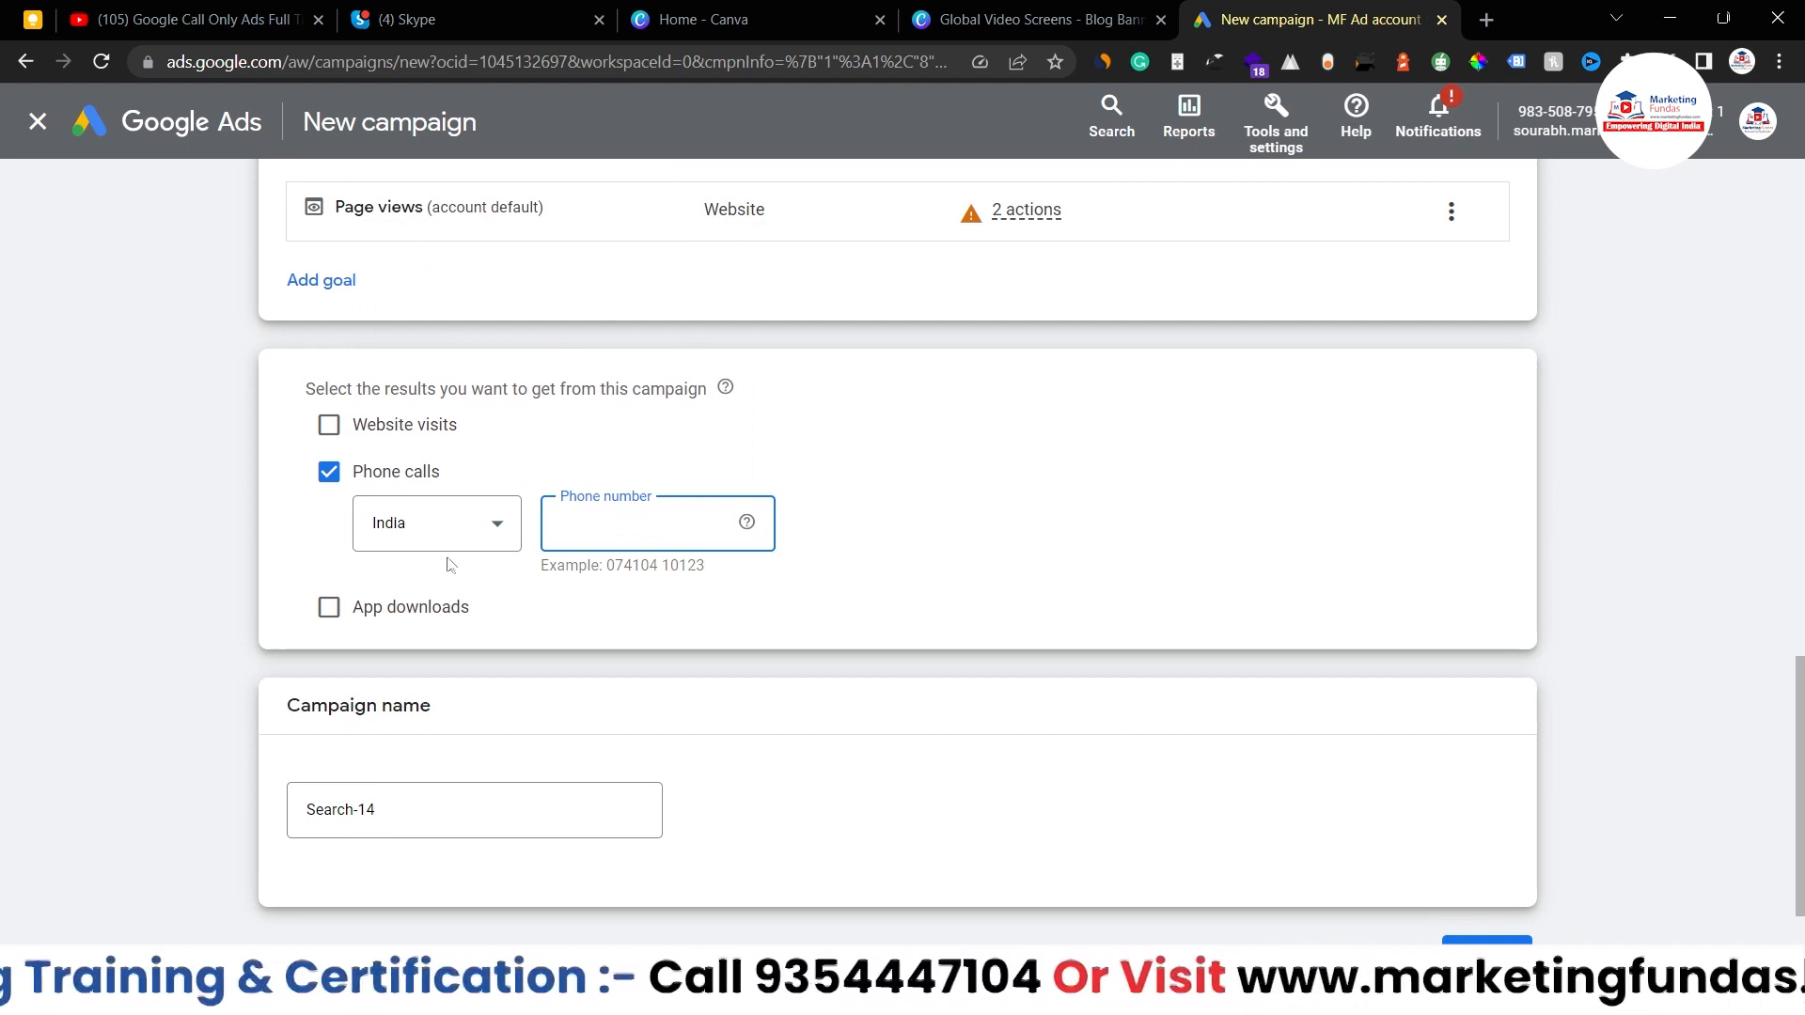
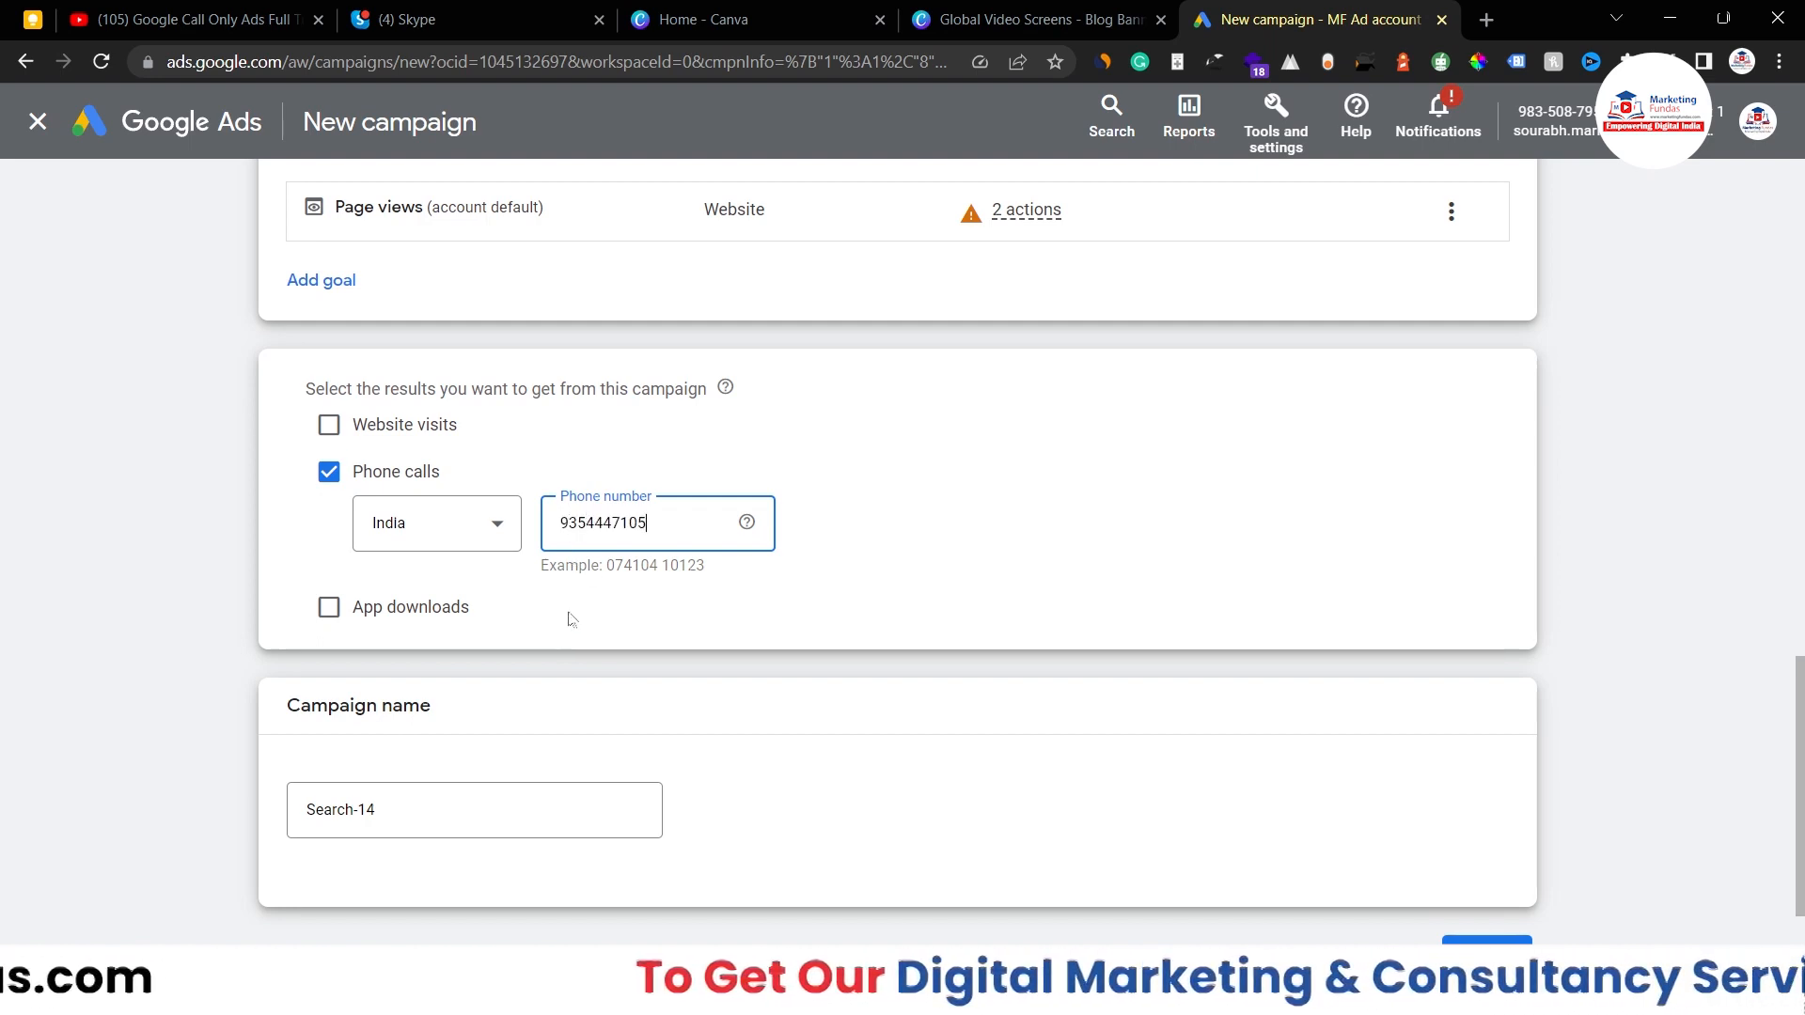
- Rename the campaign from Search-14 to 'MF Call only Dema Campaign'
{"action": "left_click", "coordinate": [399, 801]}
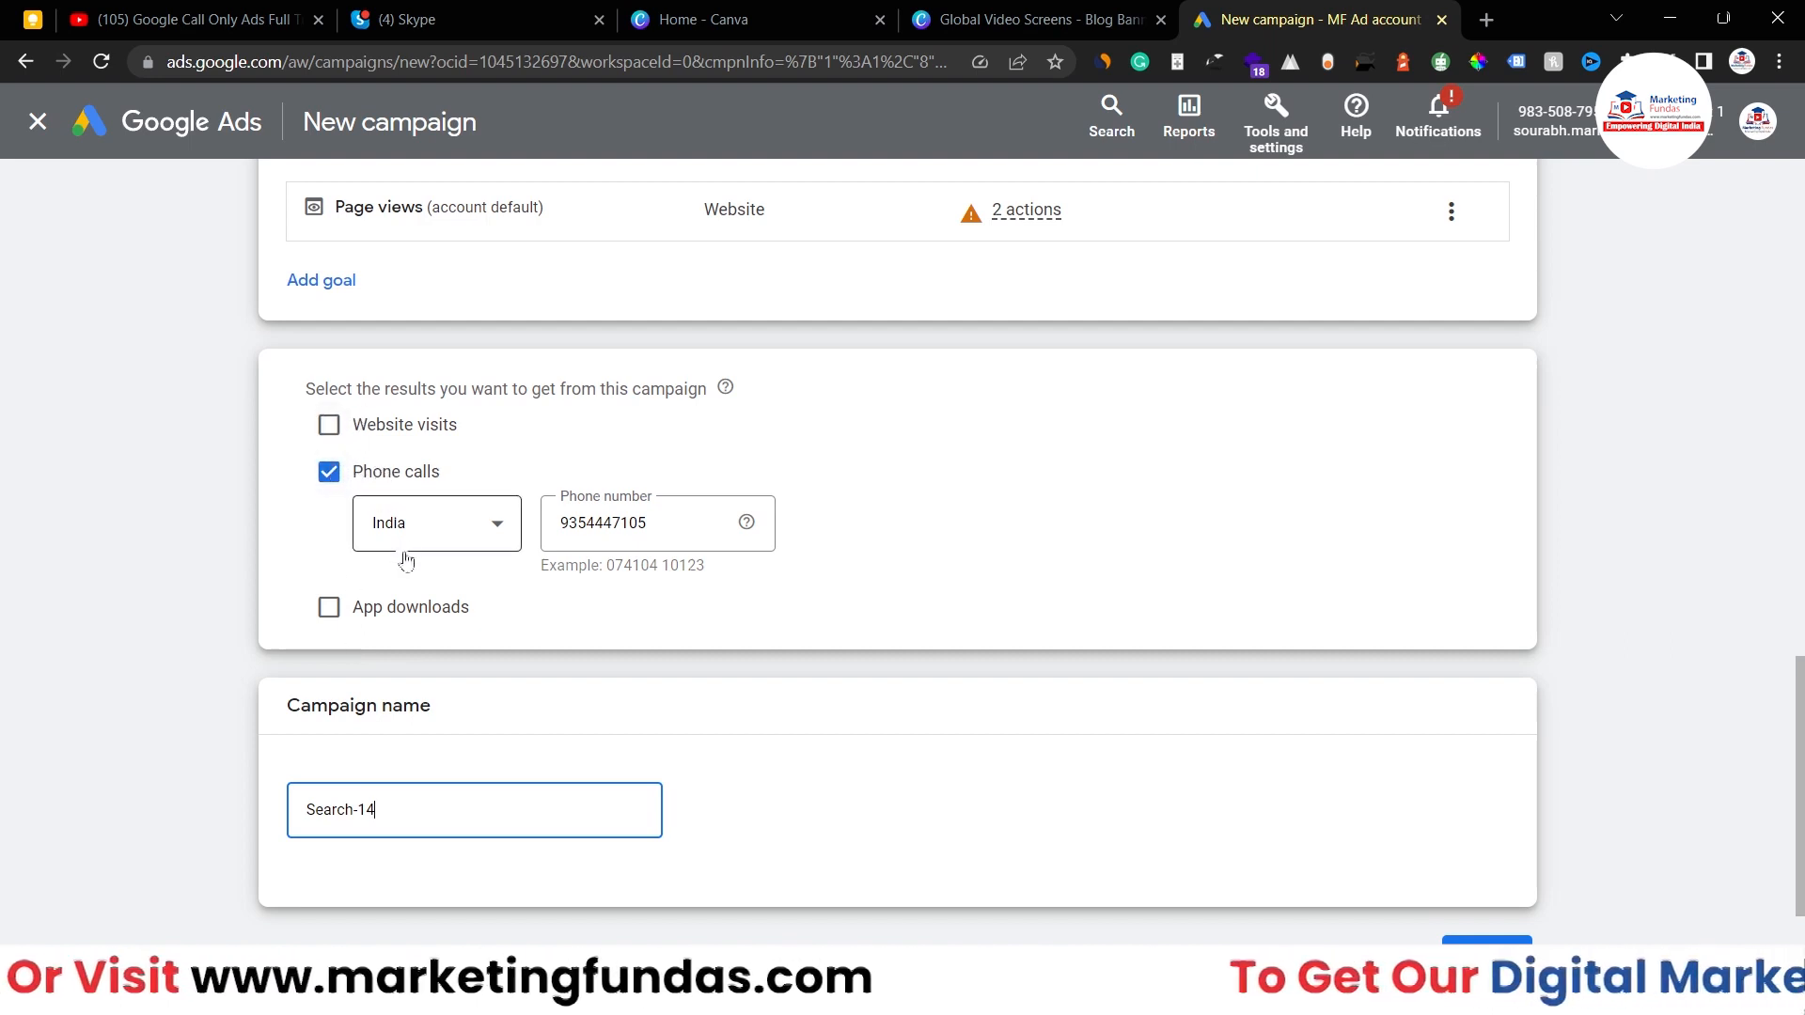
{"action": "left_click_drag", "start_coordinate": [380, 814], "coordinate": [292, 824]}
{"action": "key", "text": "BackSpace"}
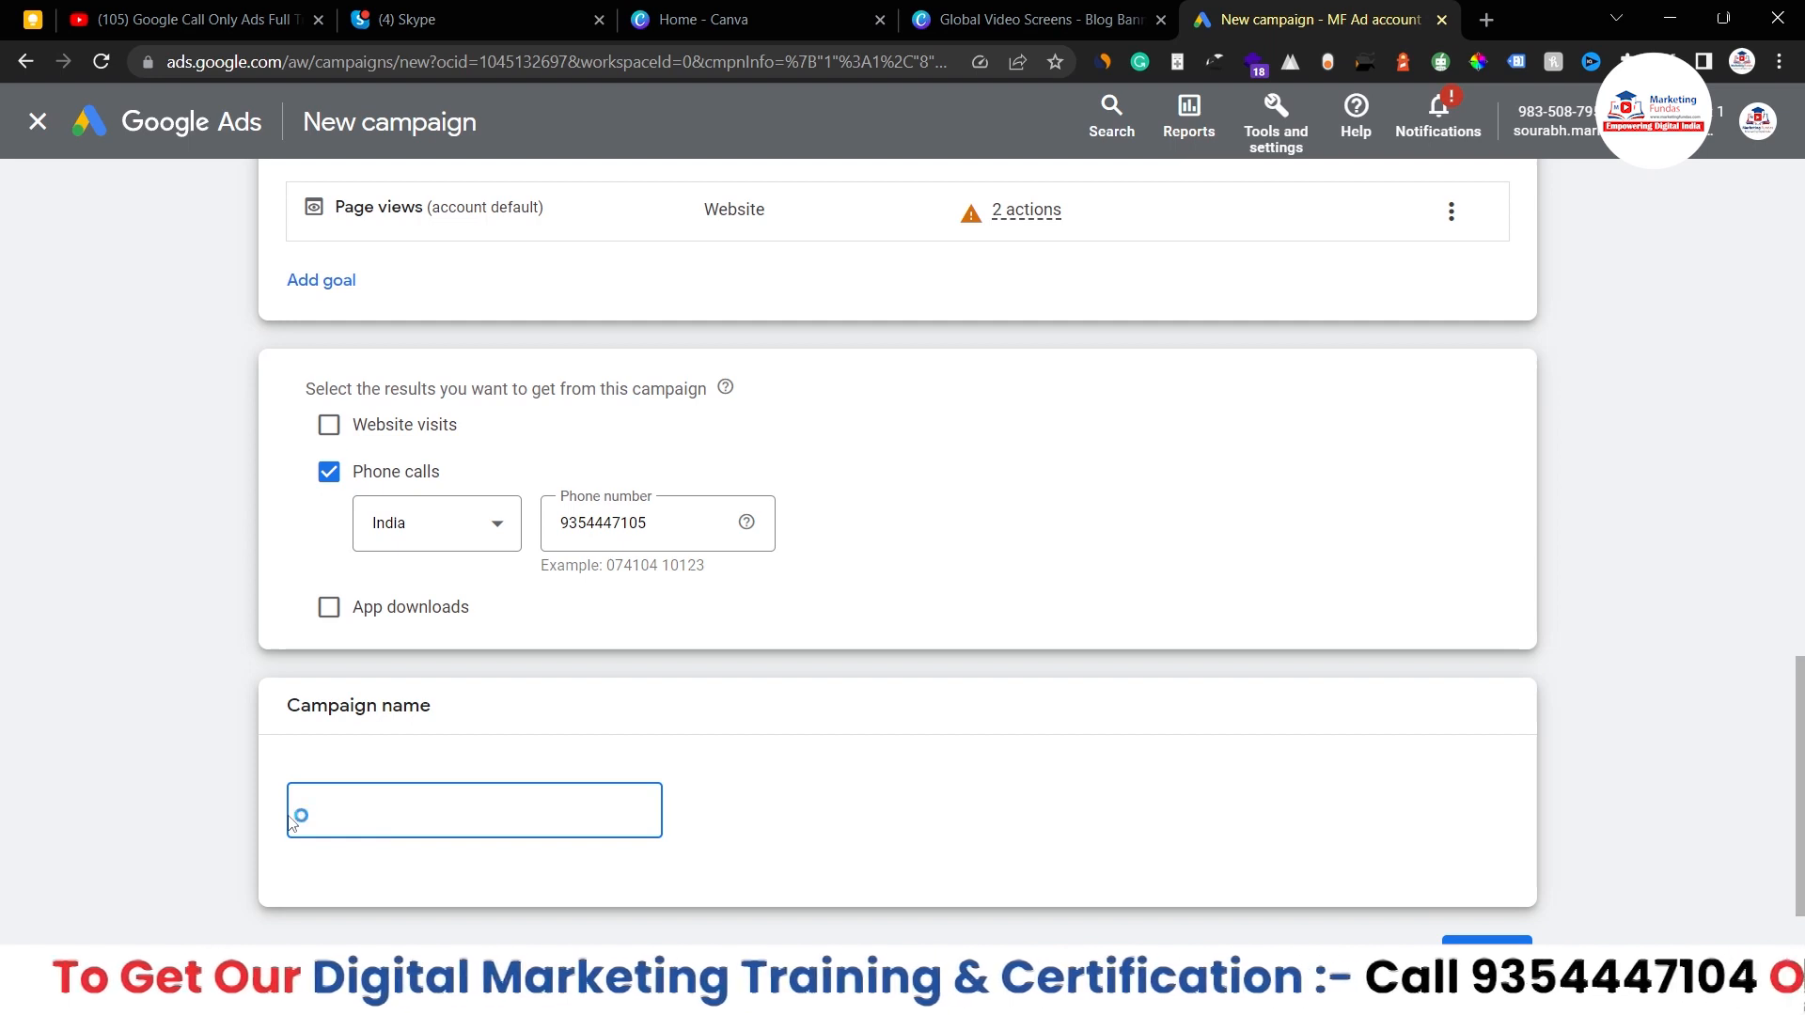
{"action": "type", "text": "MF "}
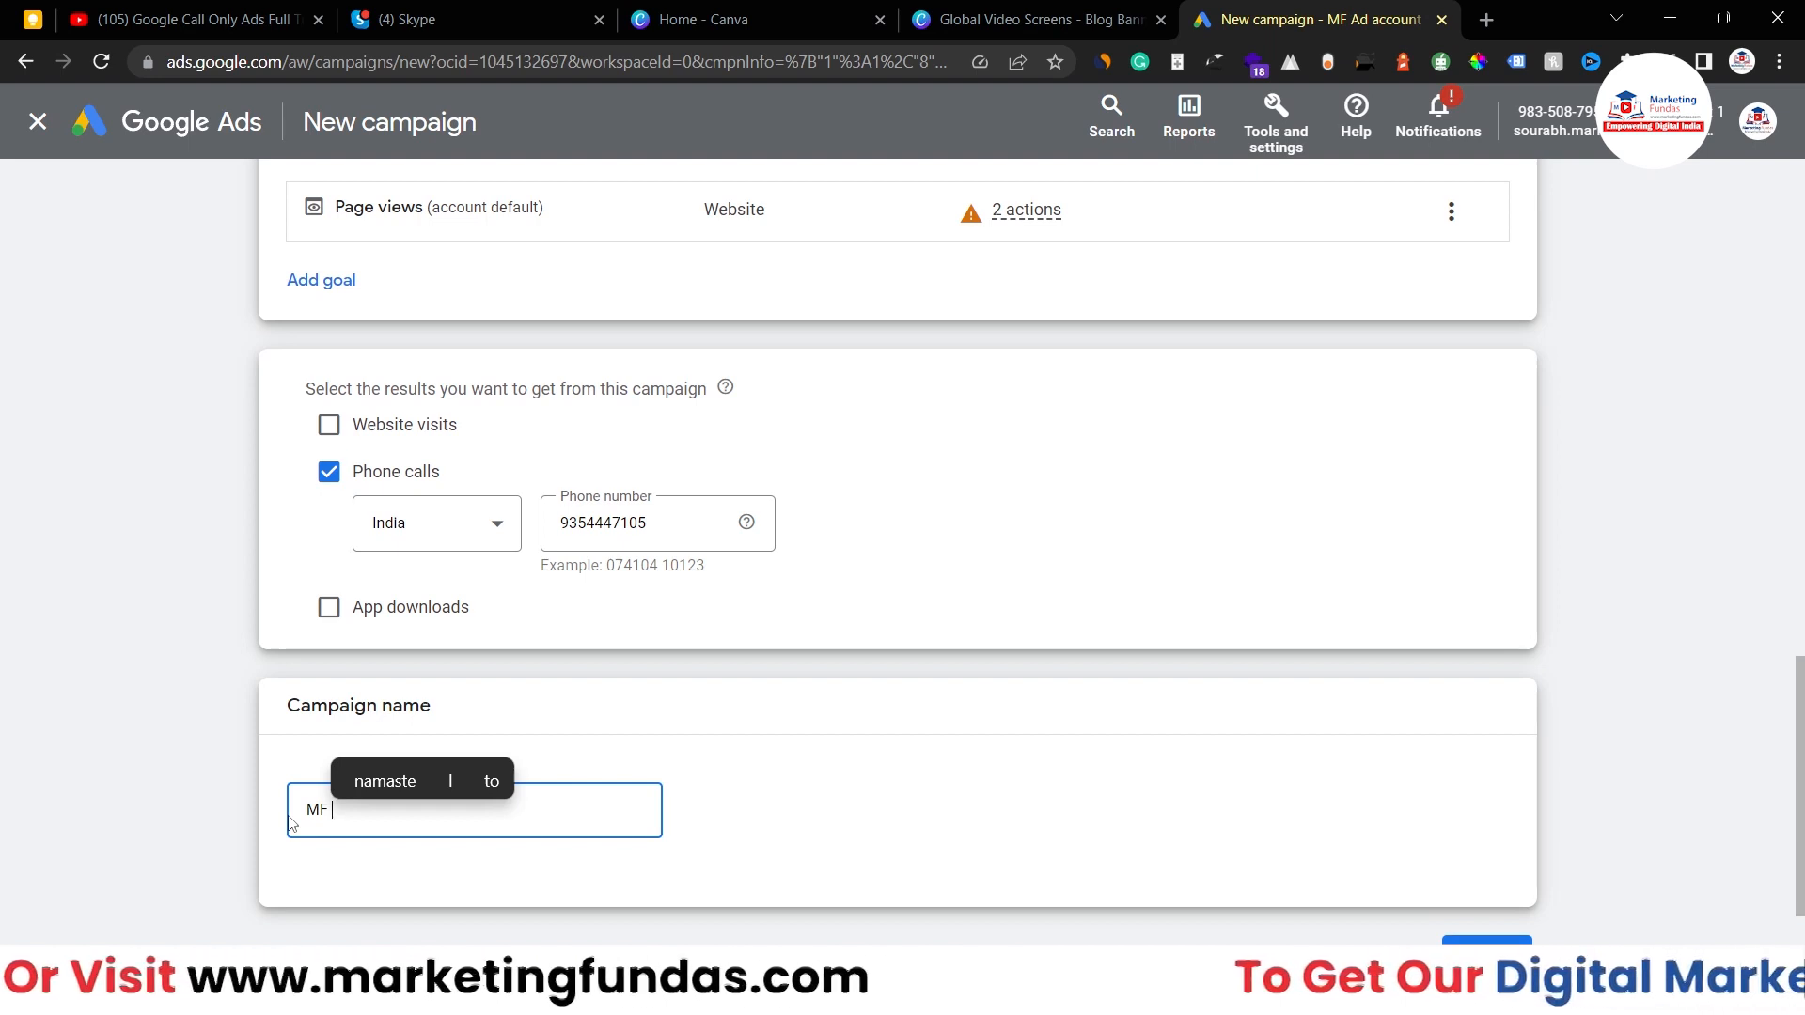
{"action": "type", "text": "Call onl"}
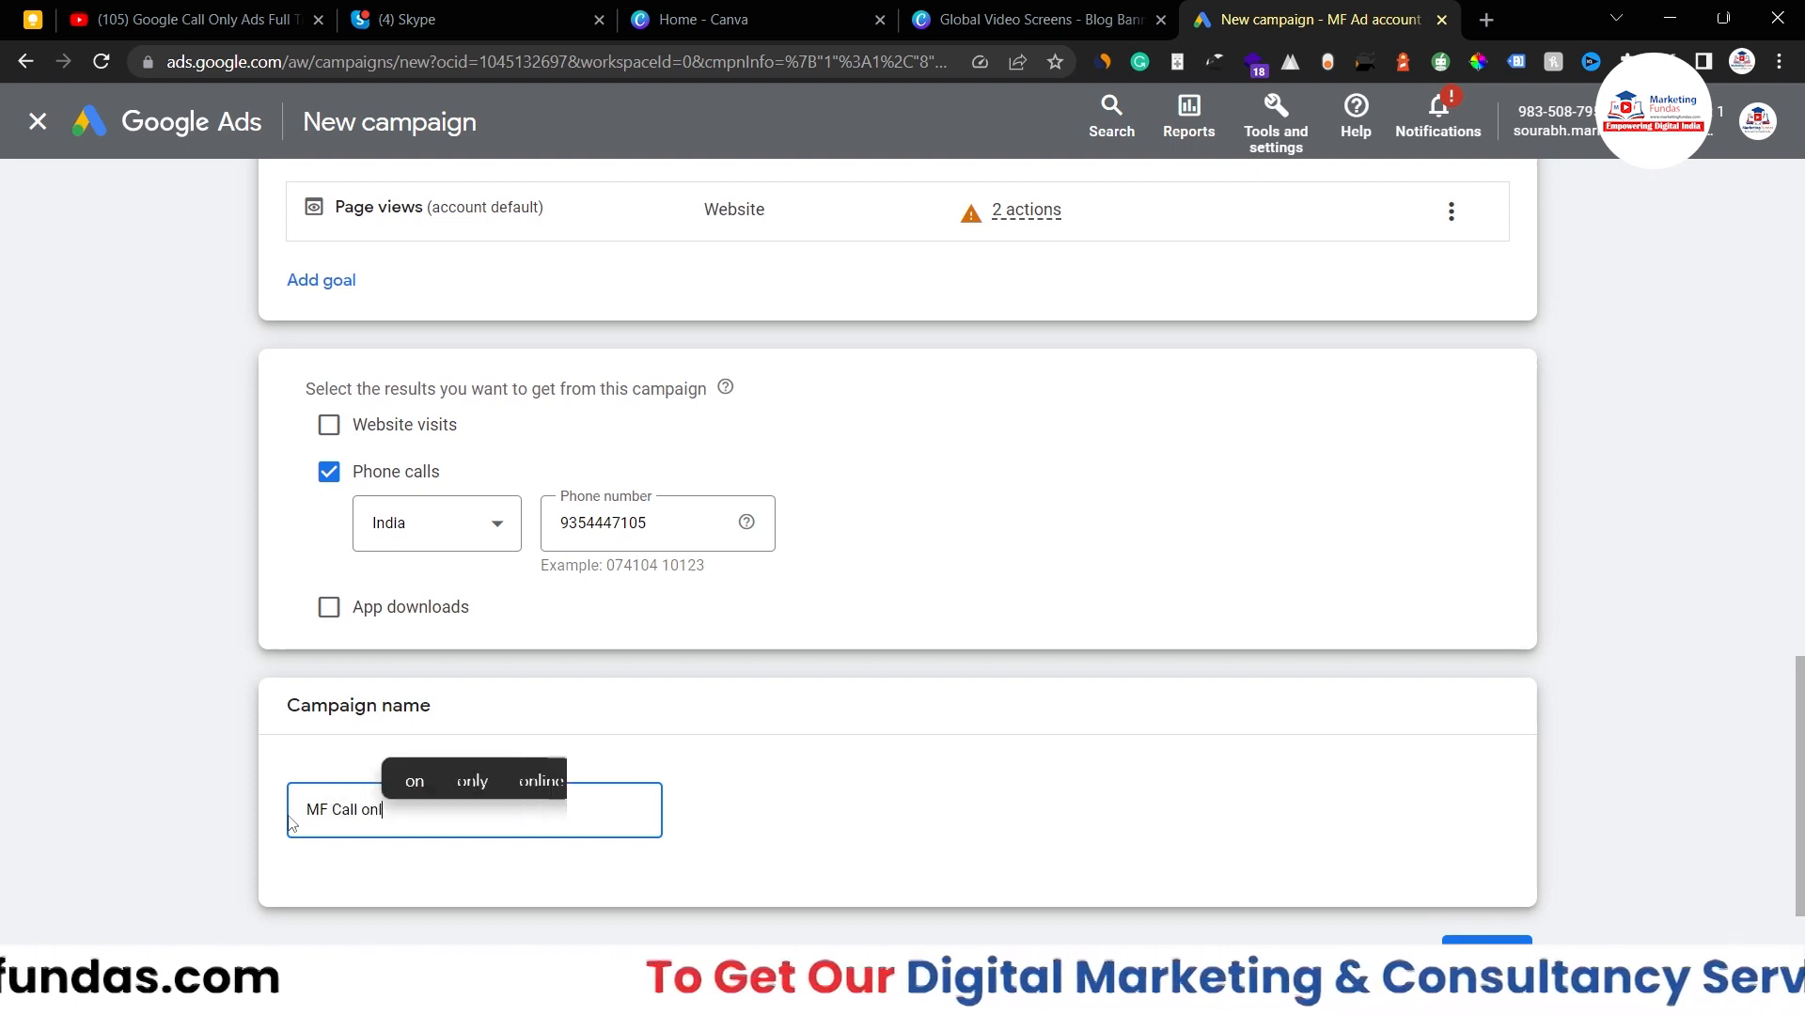
{"action": "type", "text": "y Dema Cam"}
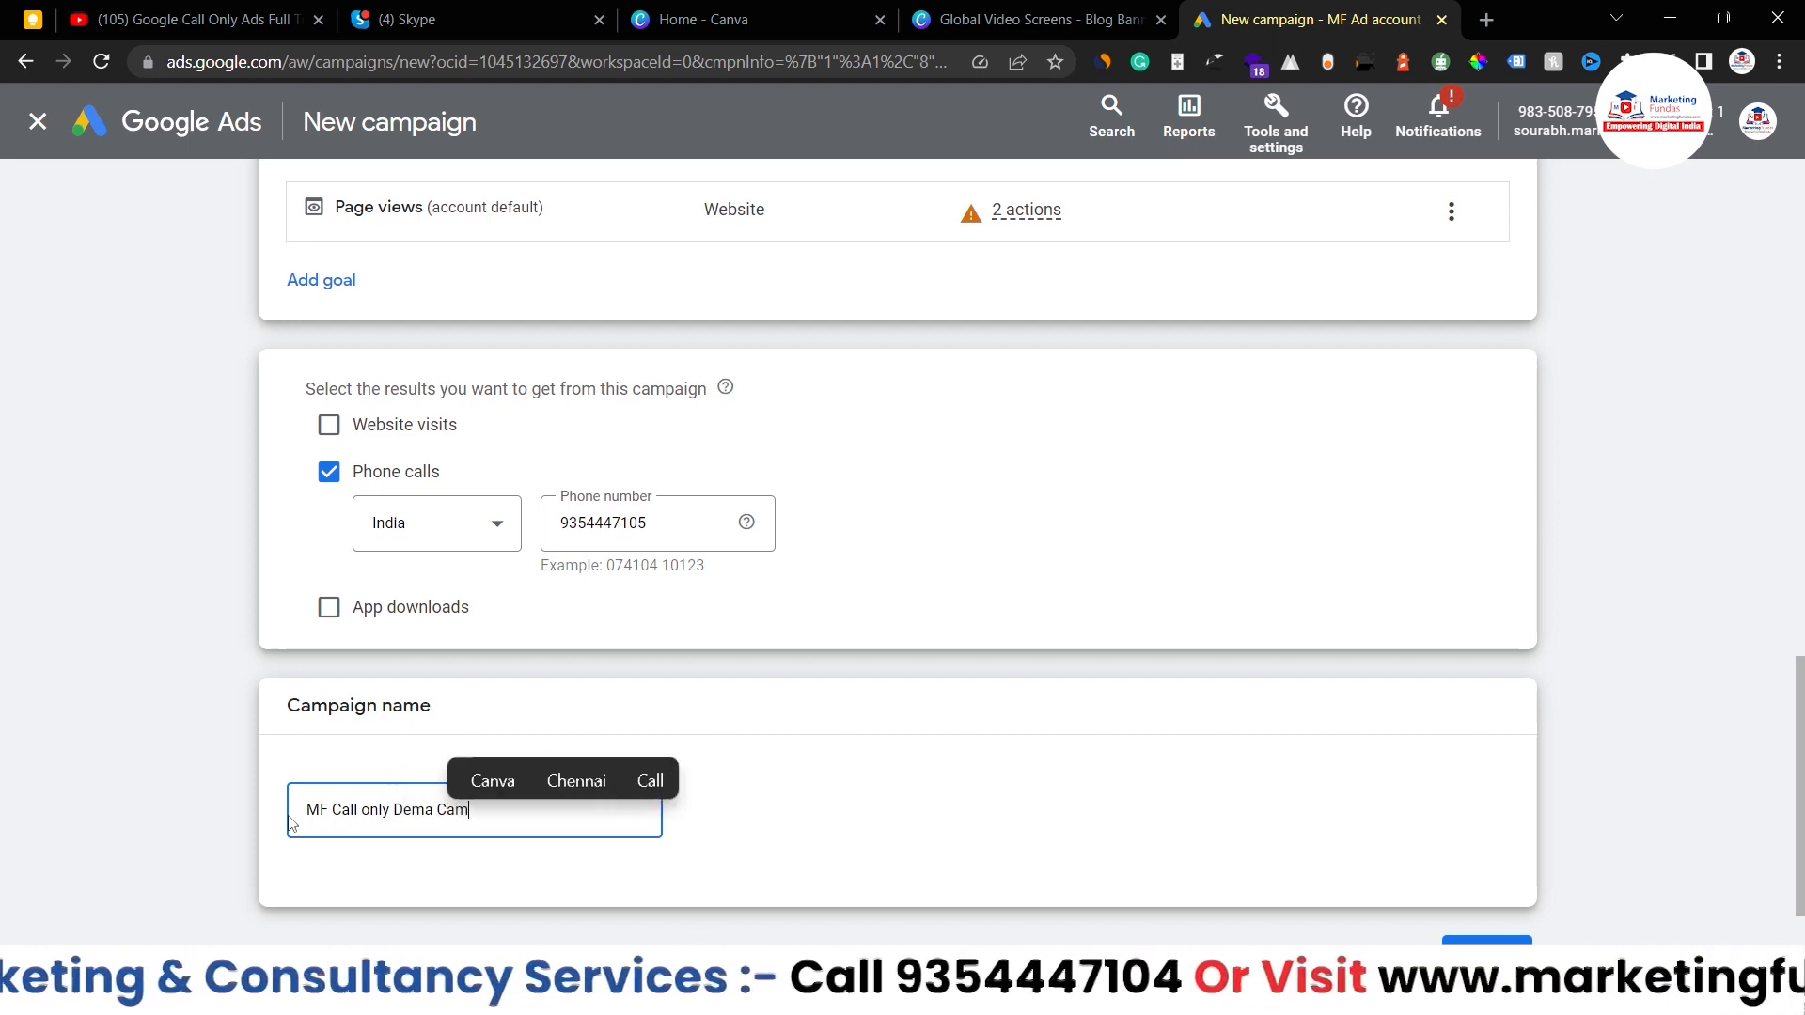
{"action": "type", "text": "paign"}
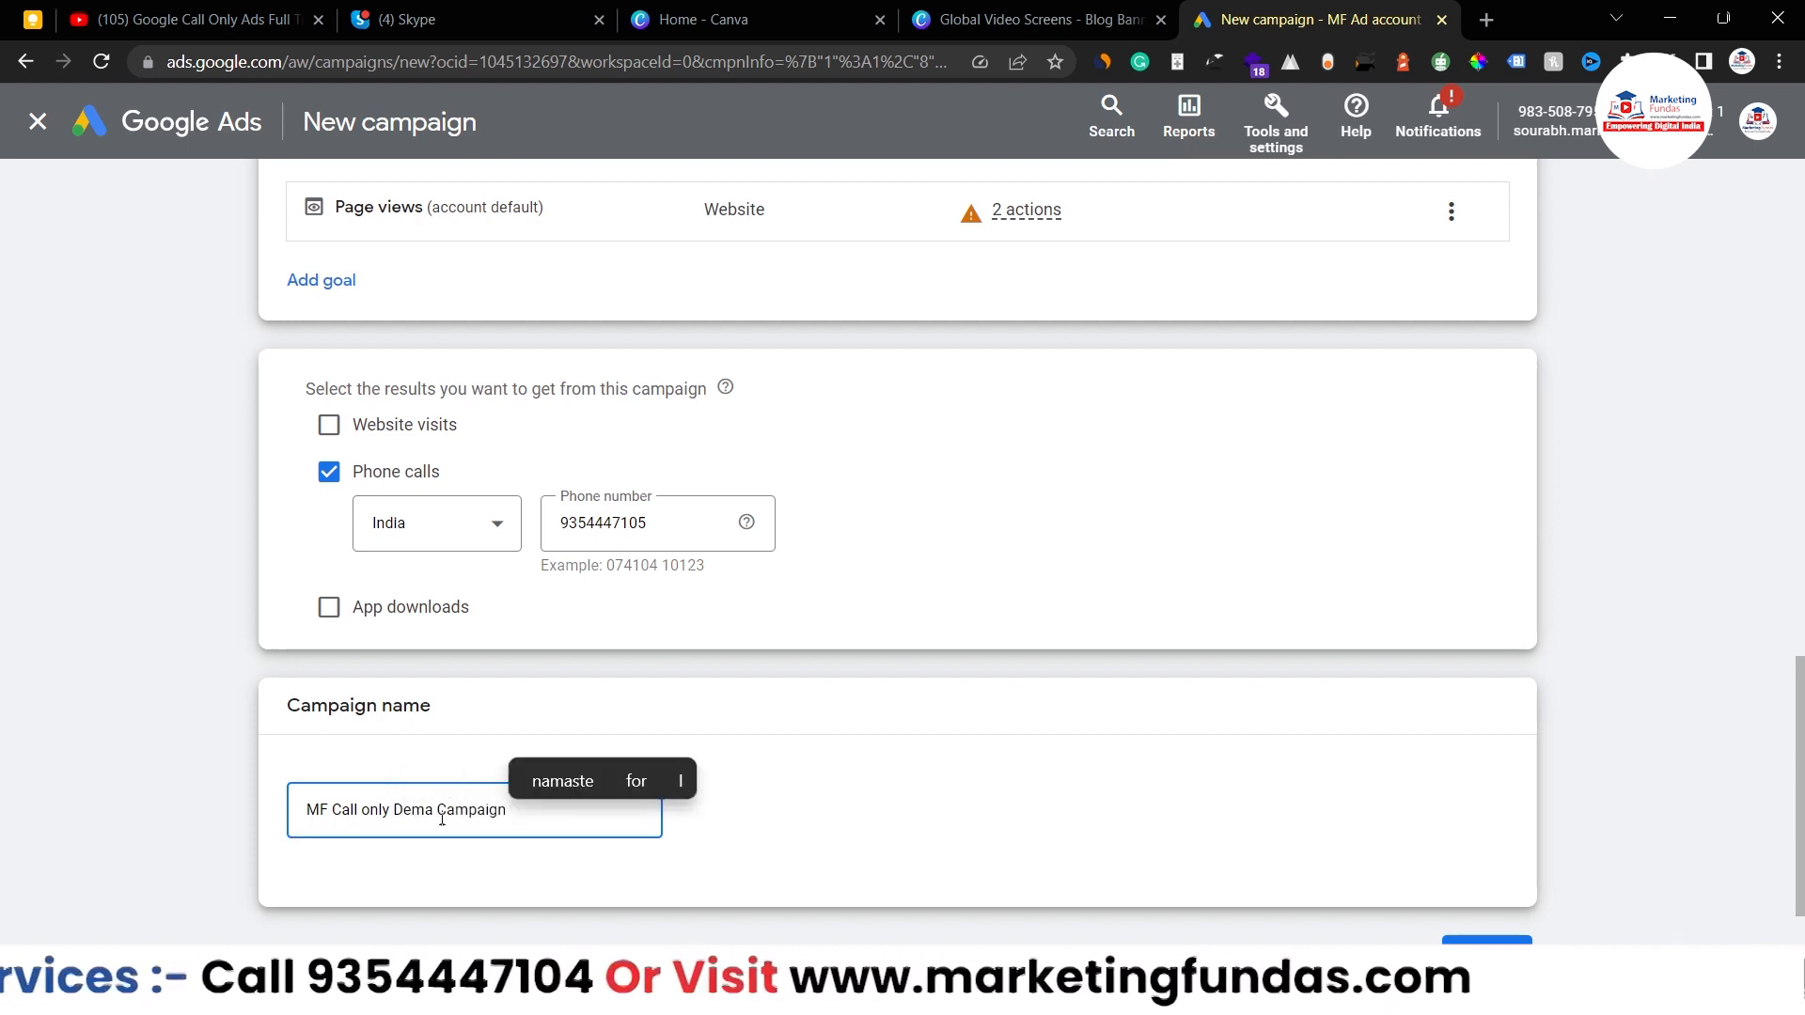
{"action": "scroll", "coordinate": [850, 753], "scroll_direction": "down", "scroll_amount": 2}
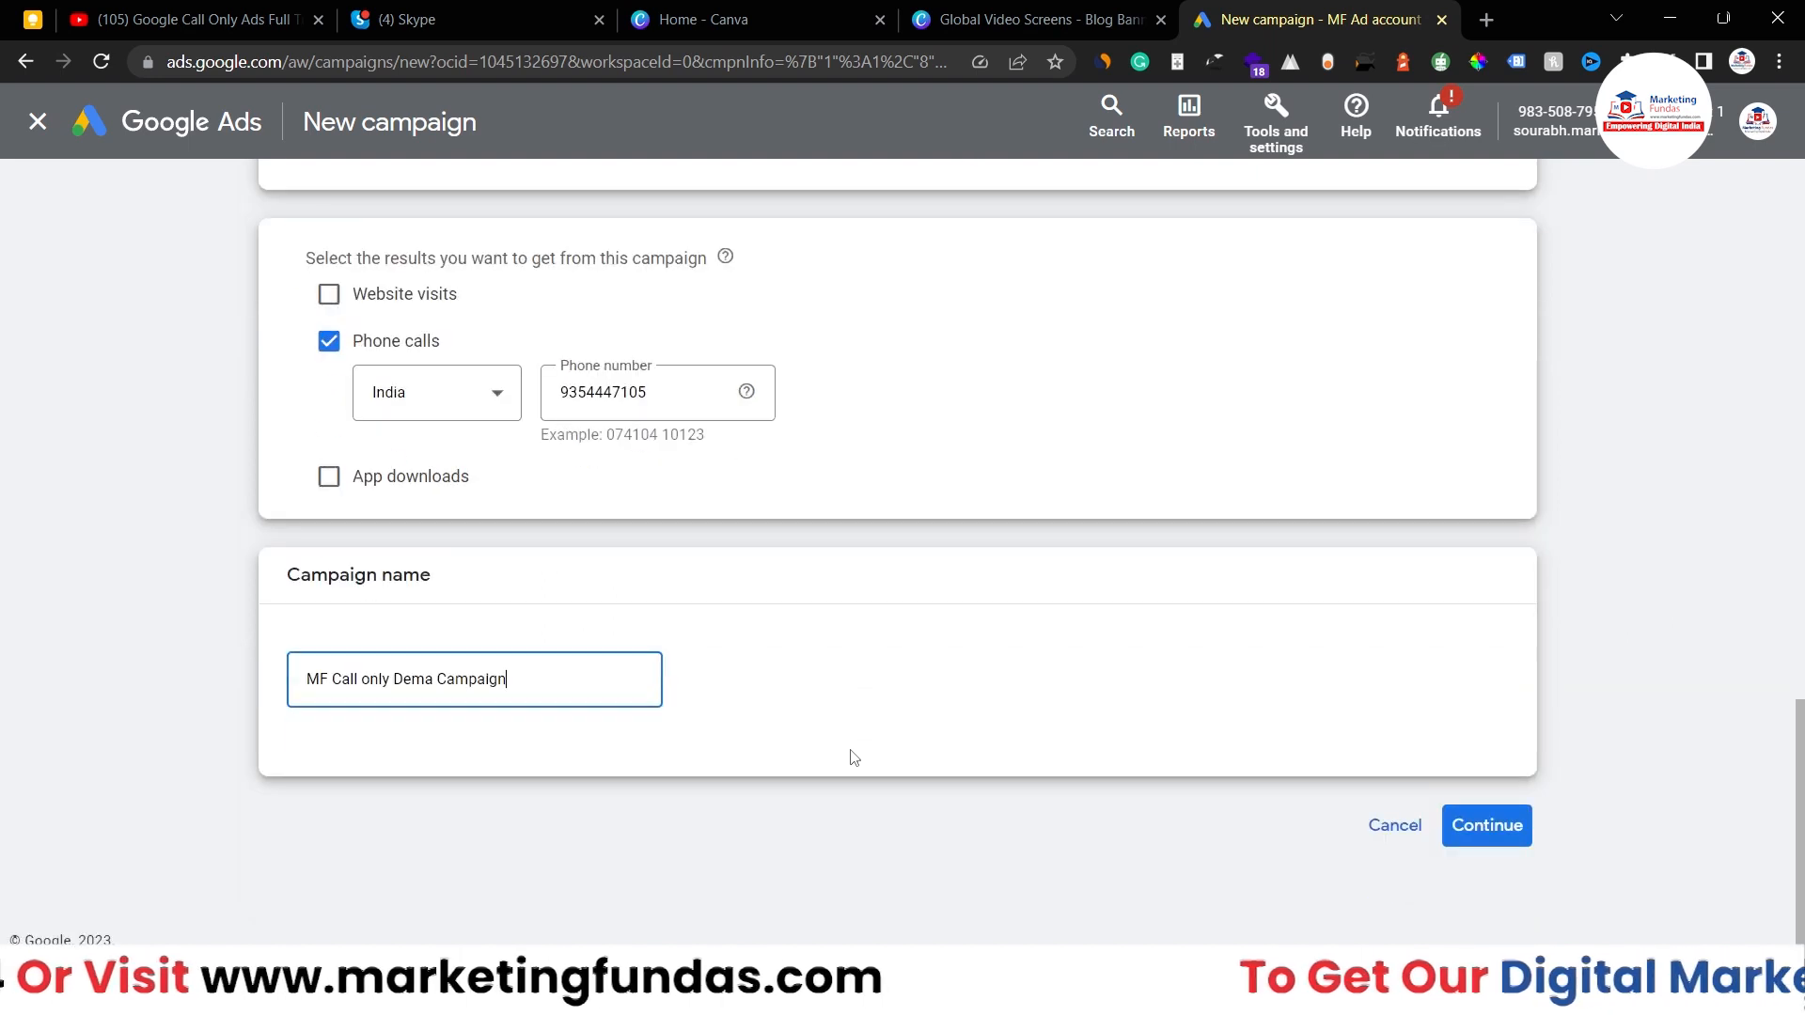
- Continue past the results page and start a new campaign instead of the saved draft
{"action": "left_click", "coordinate": [1486, 825]}
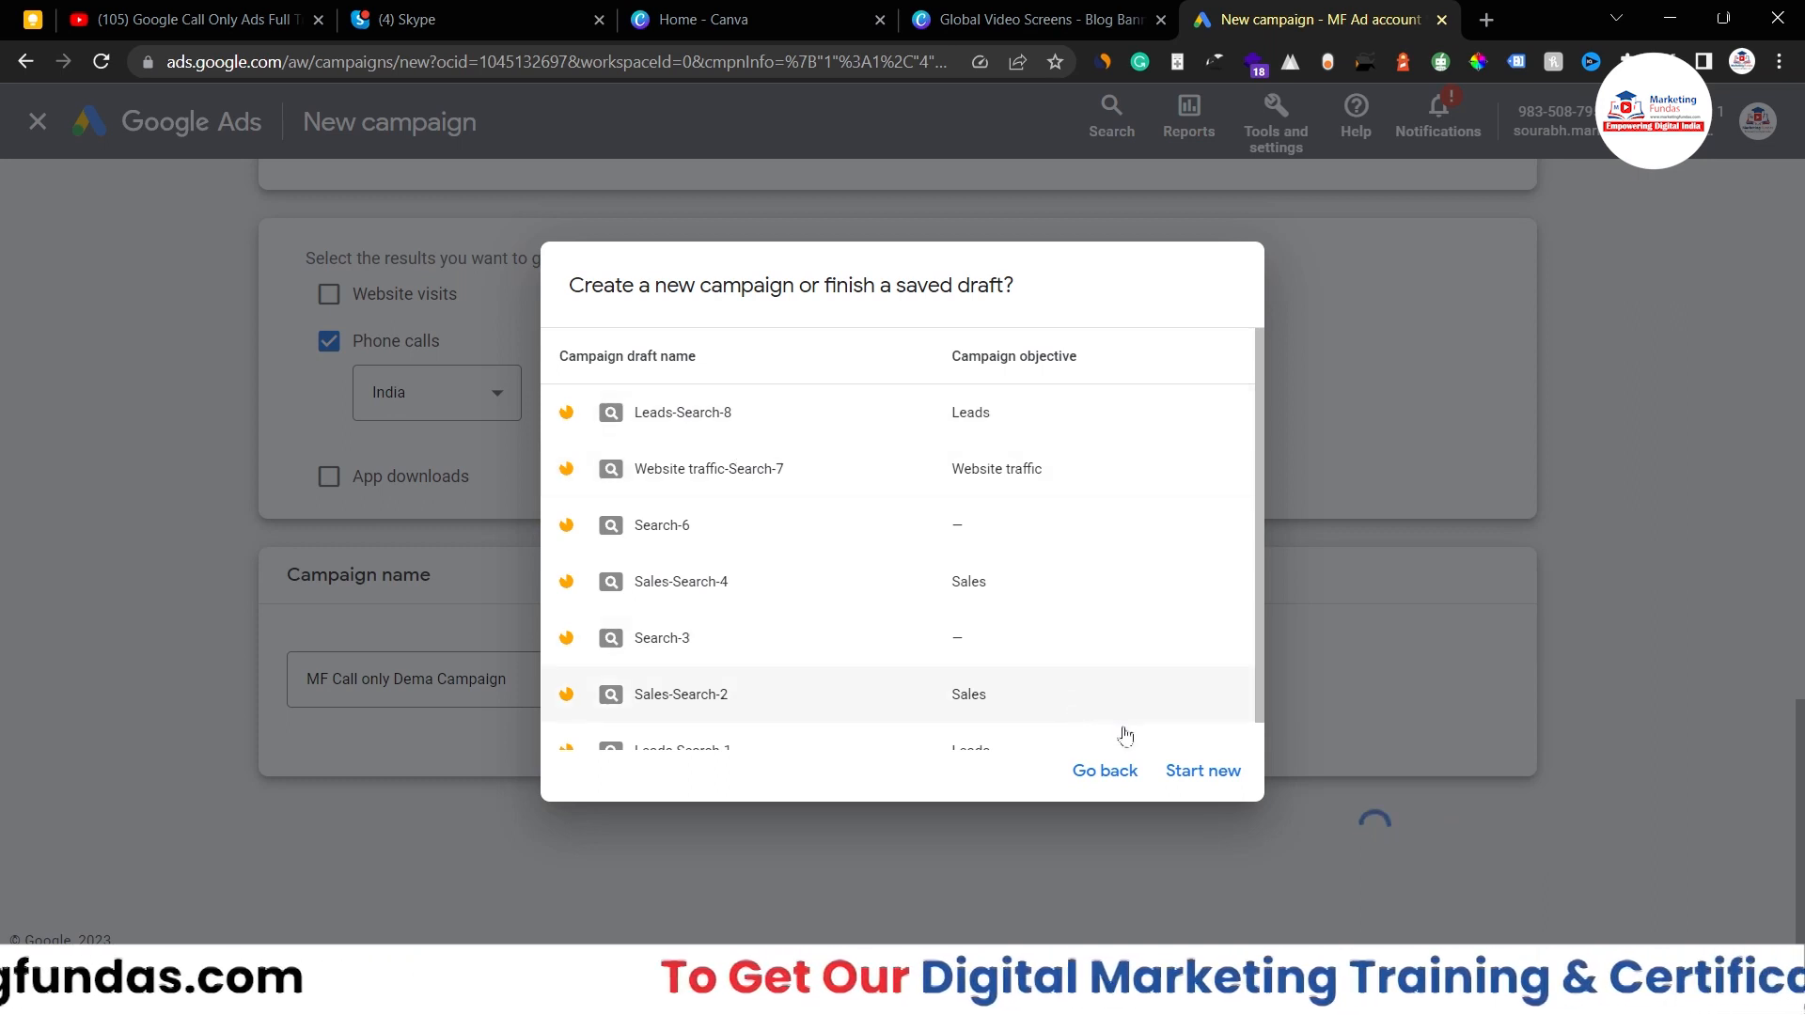
{"action": "left_click", "coordinate": [1203, 777]}
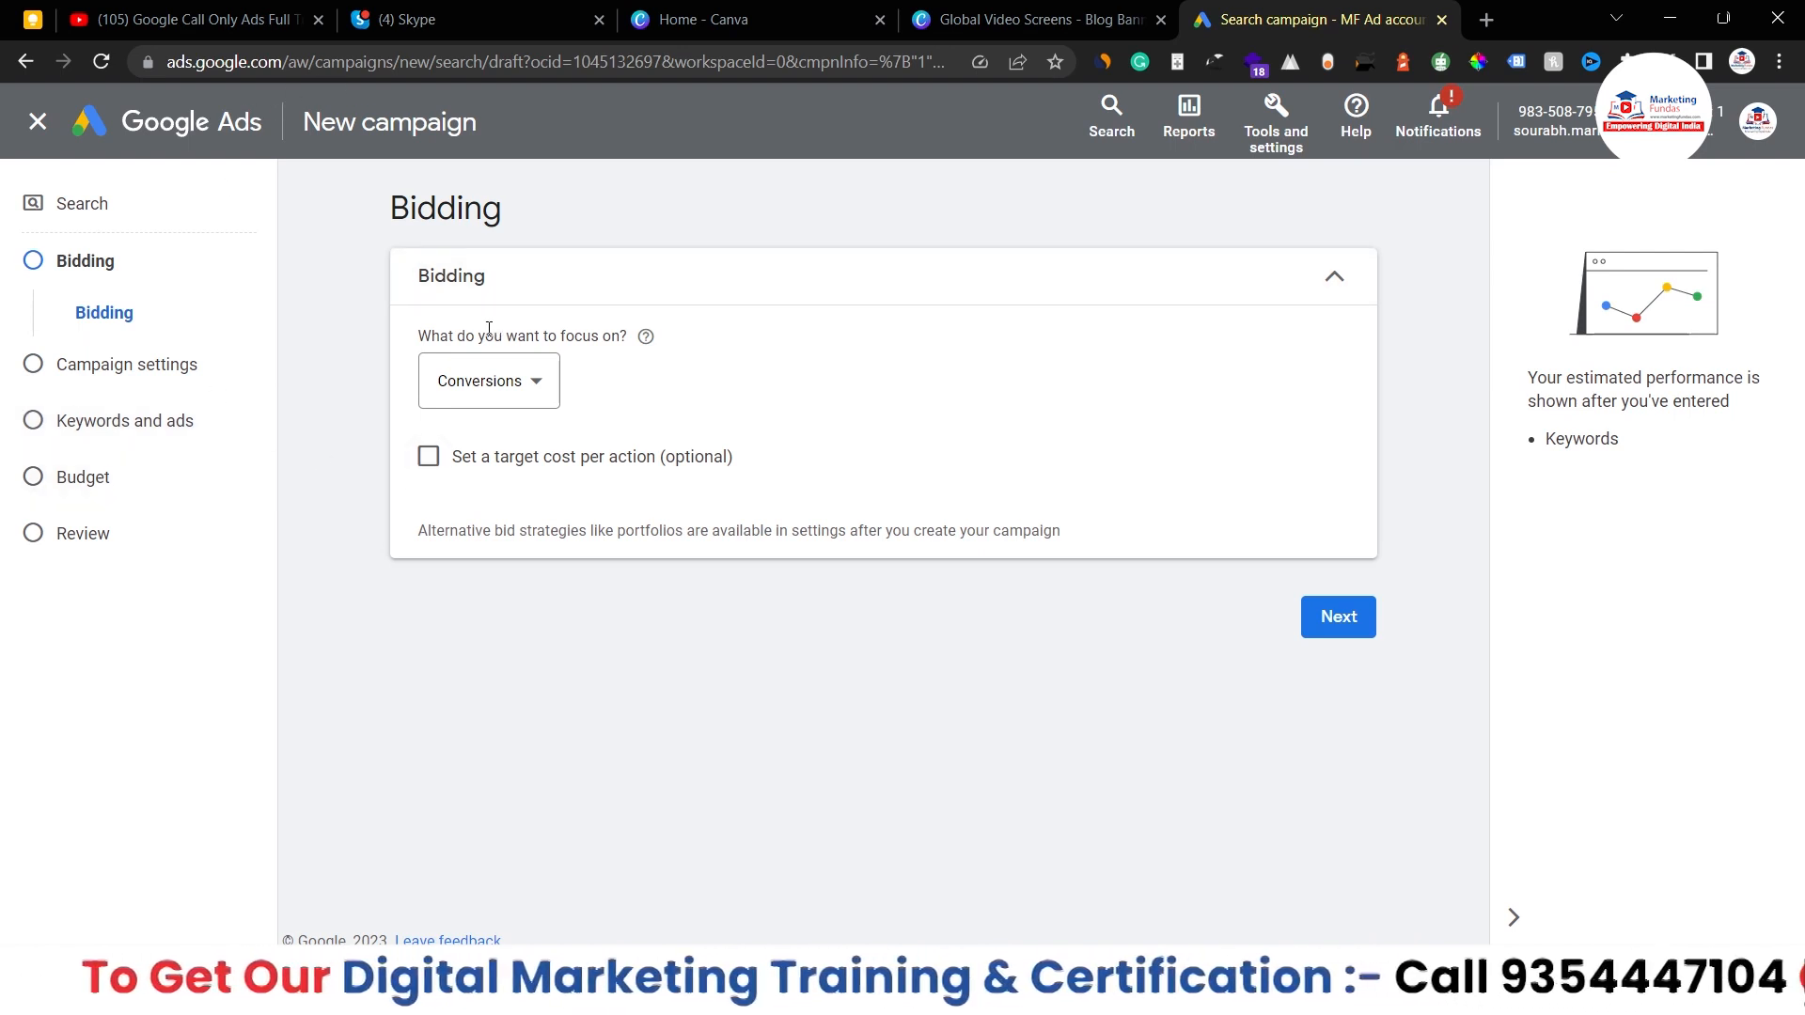
- Change the bidding focus from Conversions to Clicks
{"action": "left_click", "coordinate": [532, 376]}
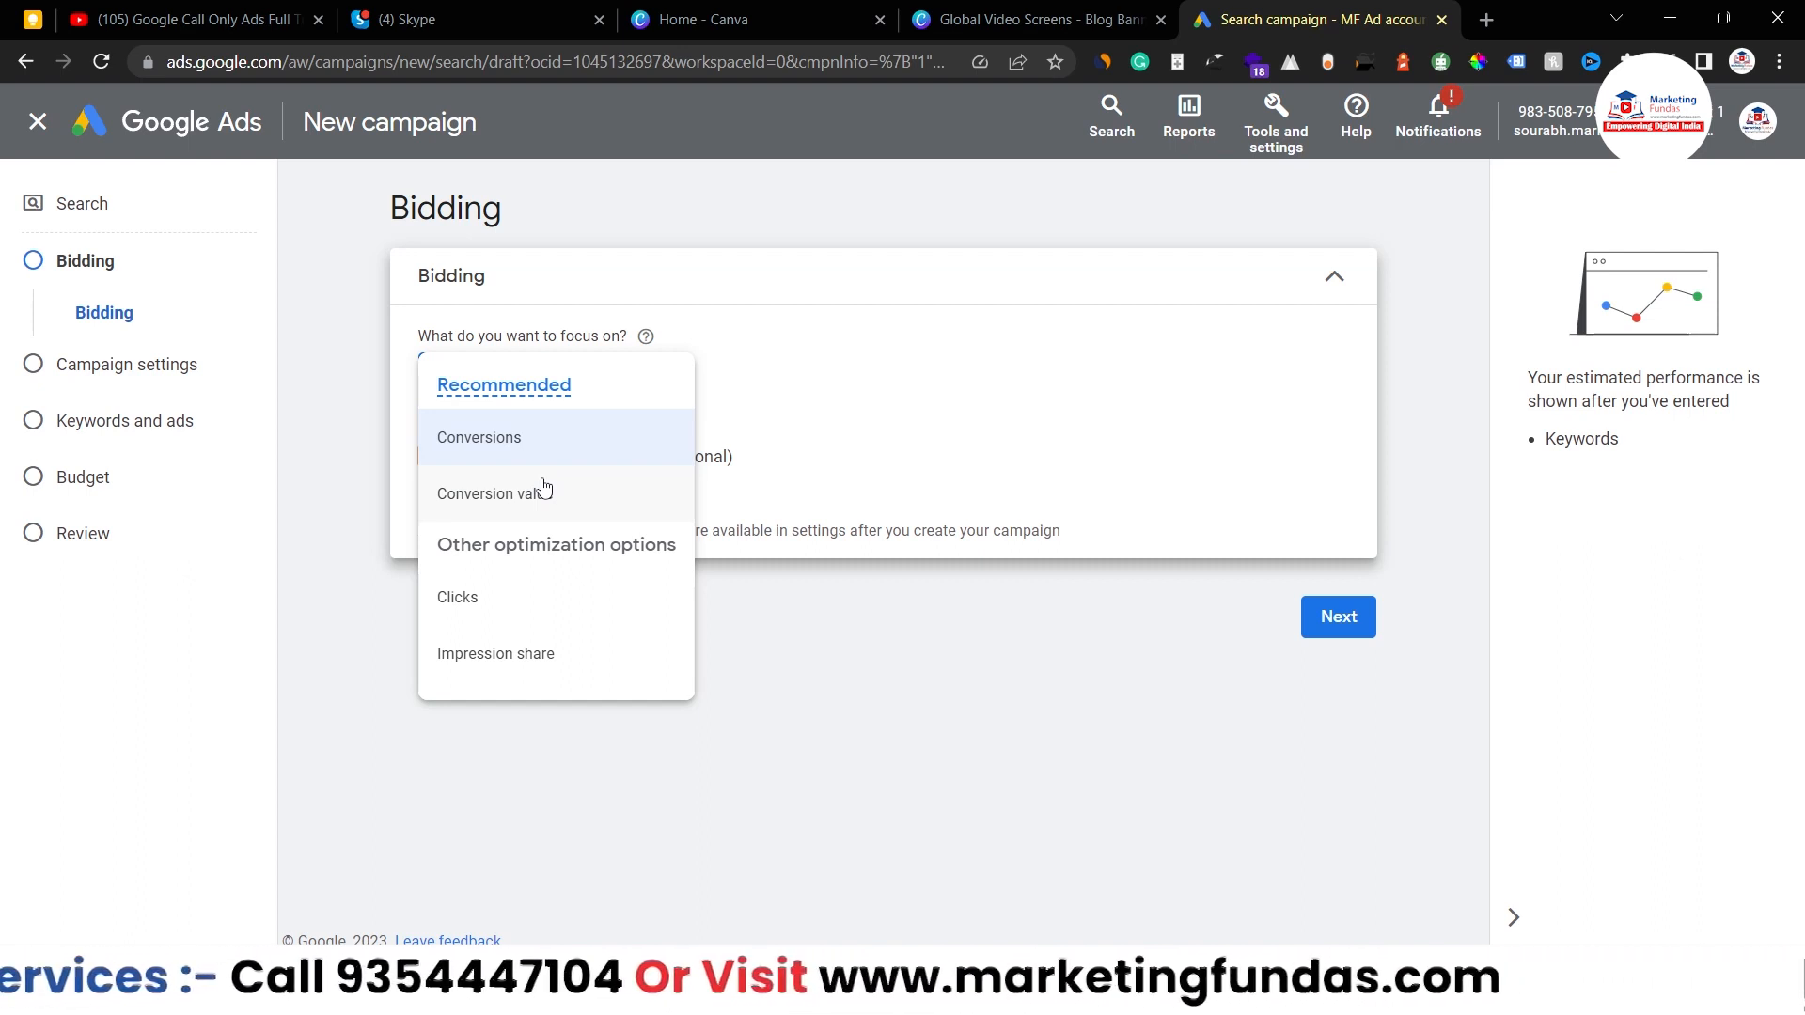
{"action": "mouse_move", "coordinate": [563, 500]}
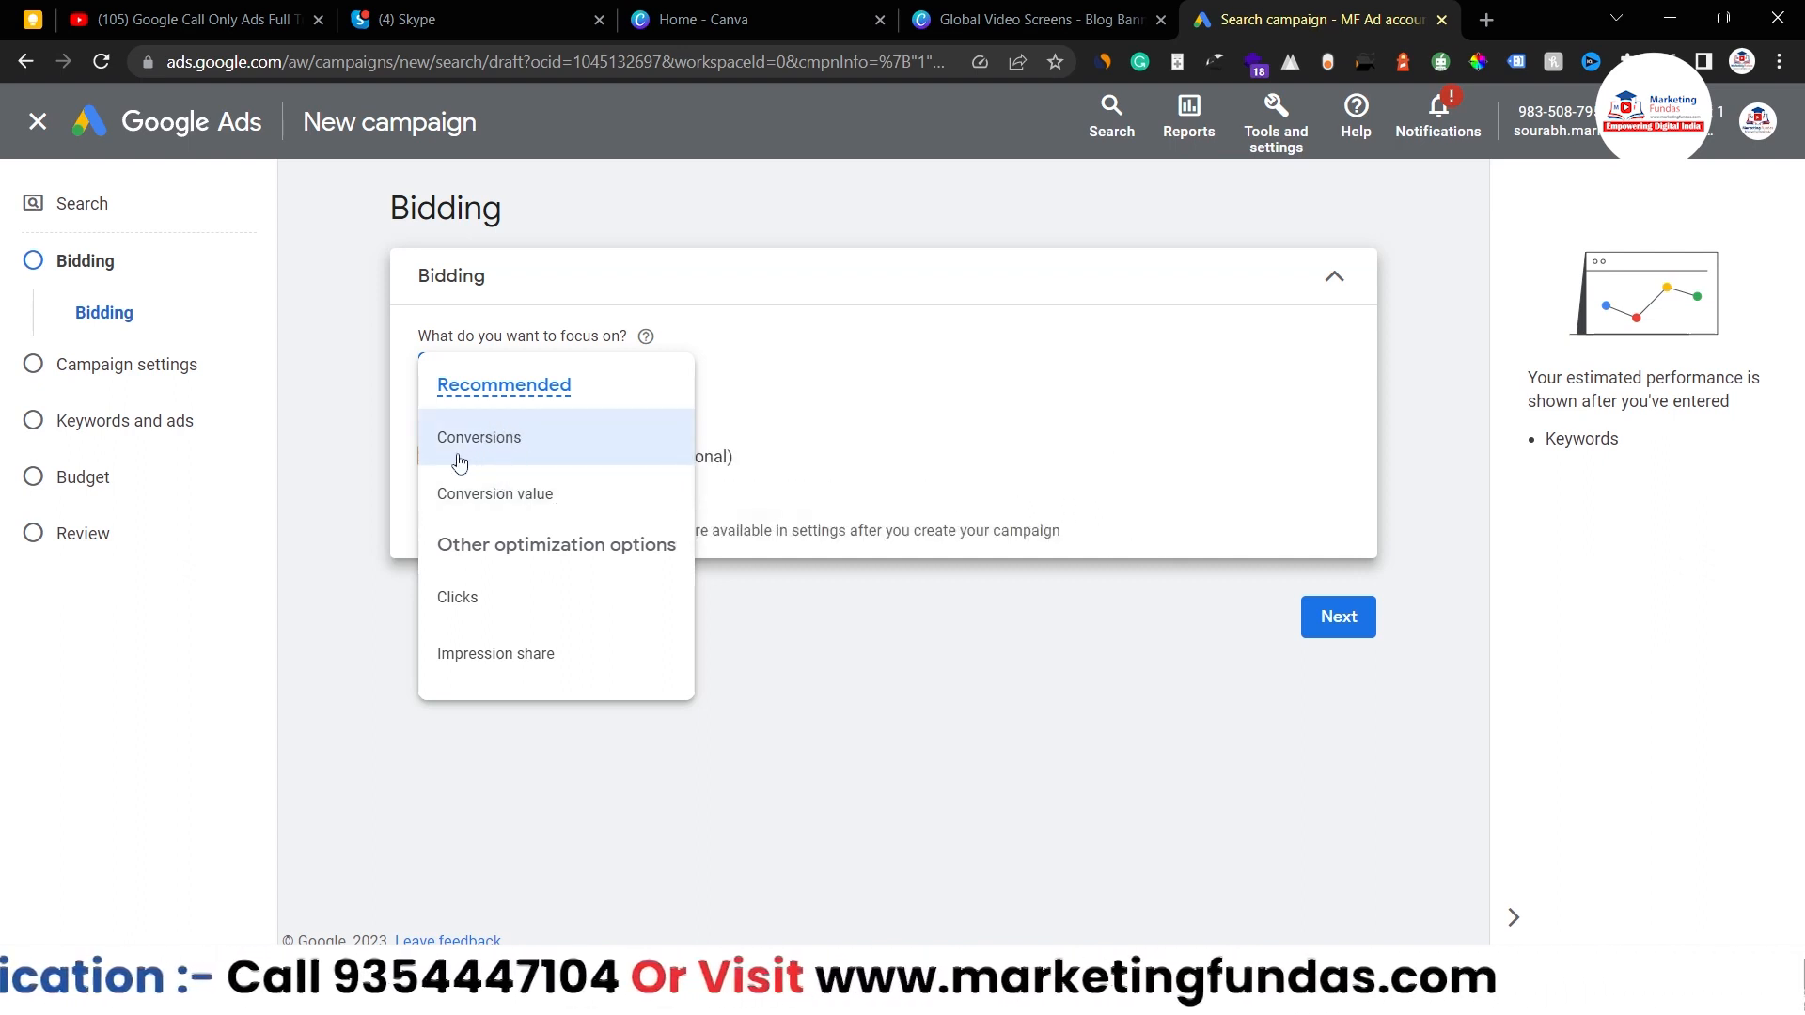
{"action": "mouse_move", "coordinate": [490, 450]}
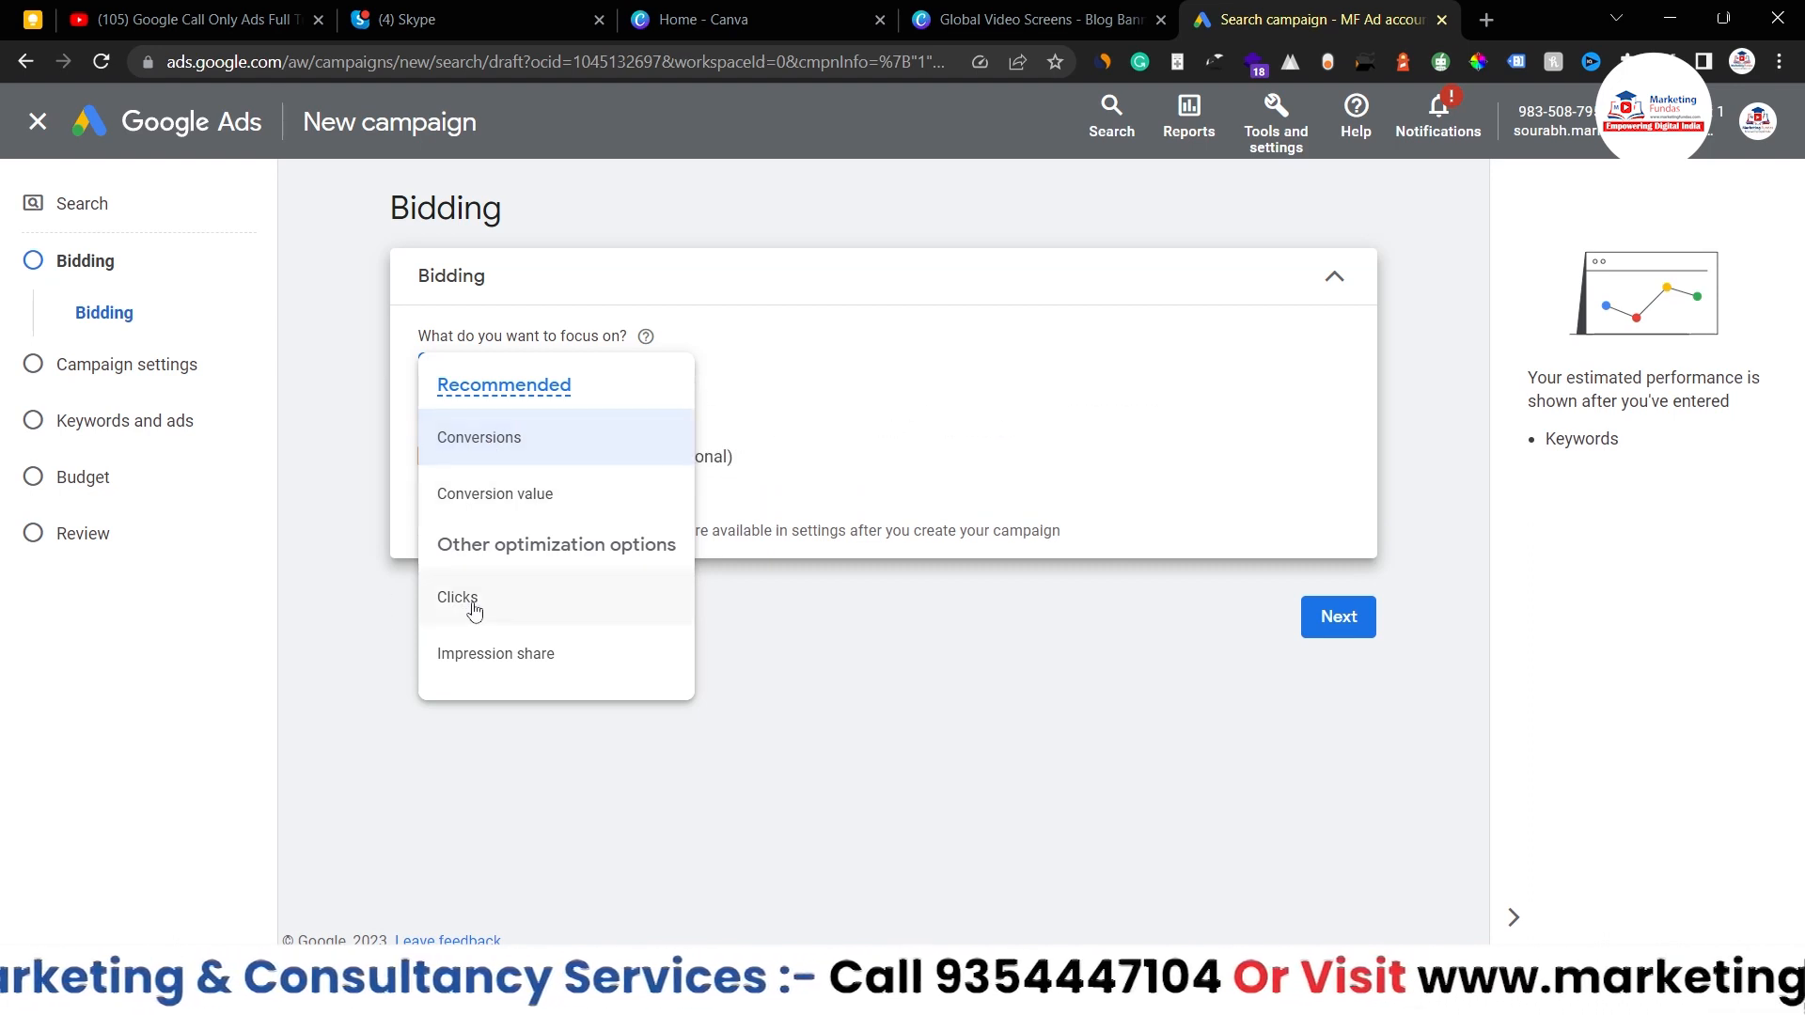
{"action": "mouse_move", "coordinate": [473, 609]}
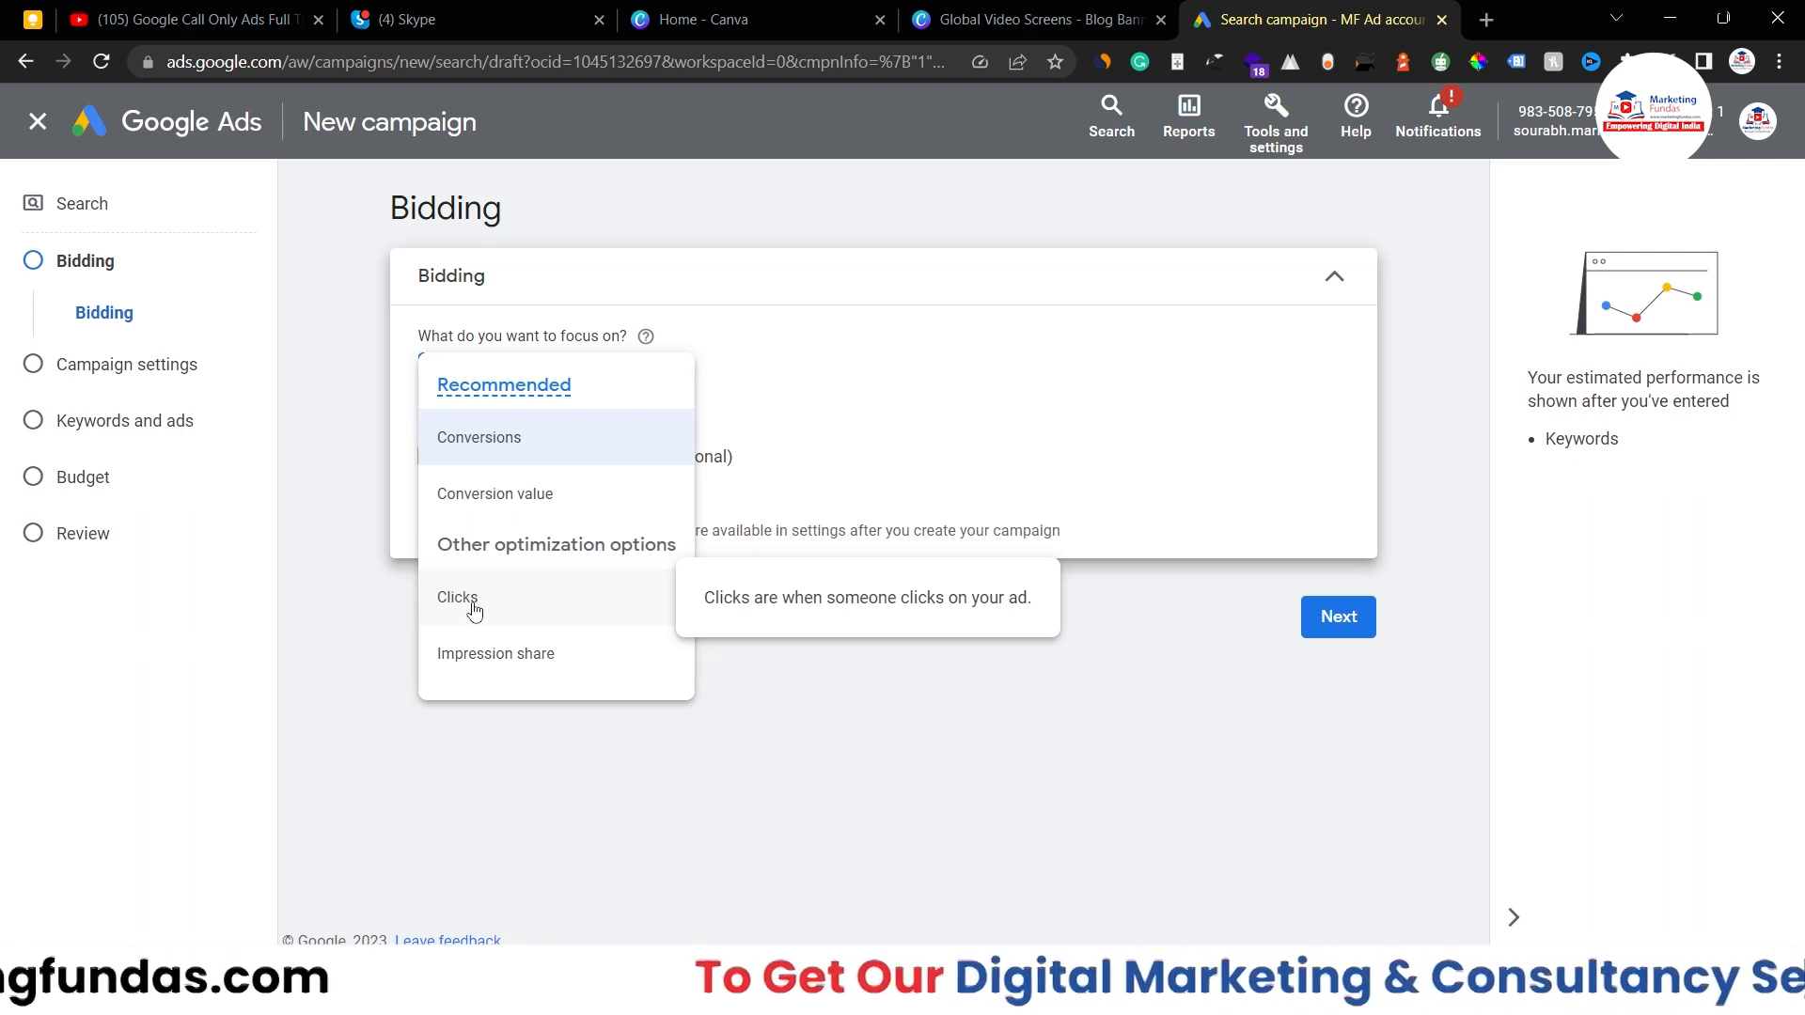
{"action": "left_click", "coordinate": [474, 609]}
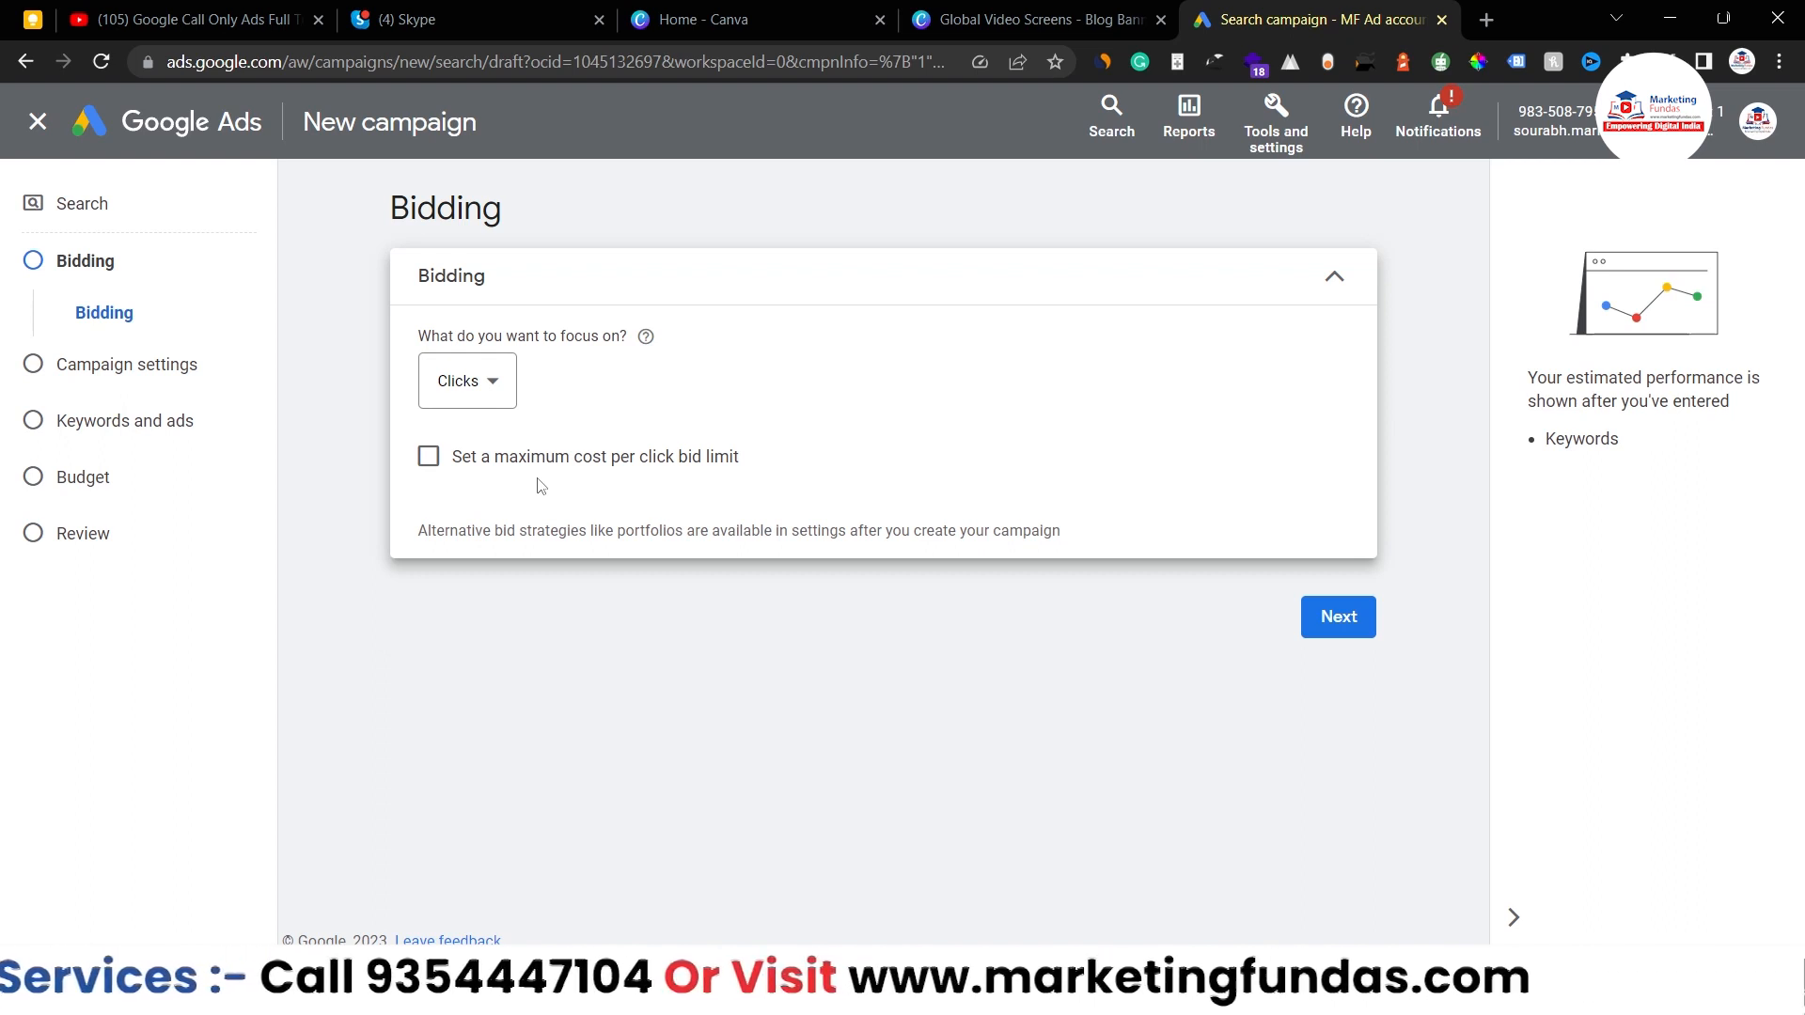
- Try a 200.00 maximum CPC bid limit, then remove it and proceed to campaign settings
{"action": "left_click", "coordinate": [429, 456]}
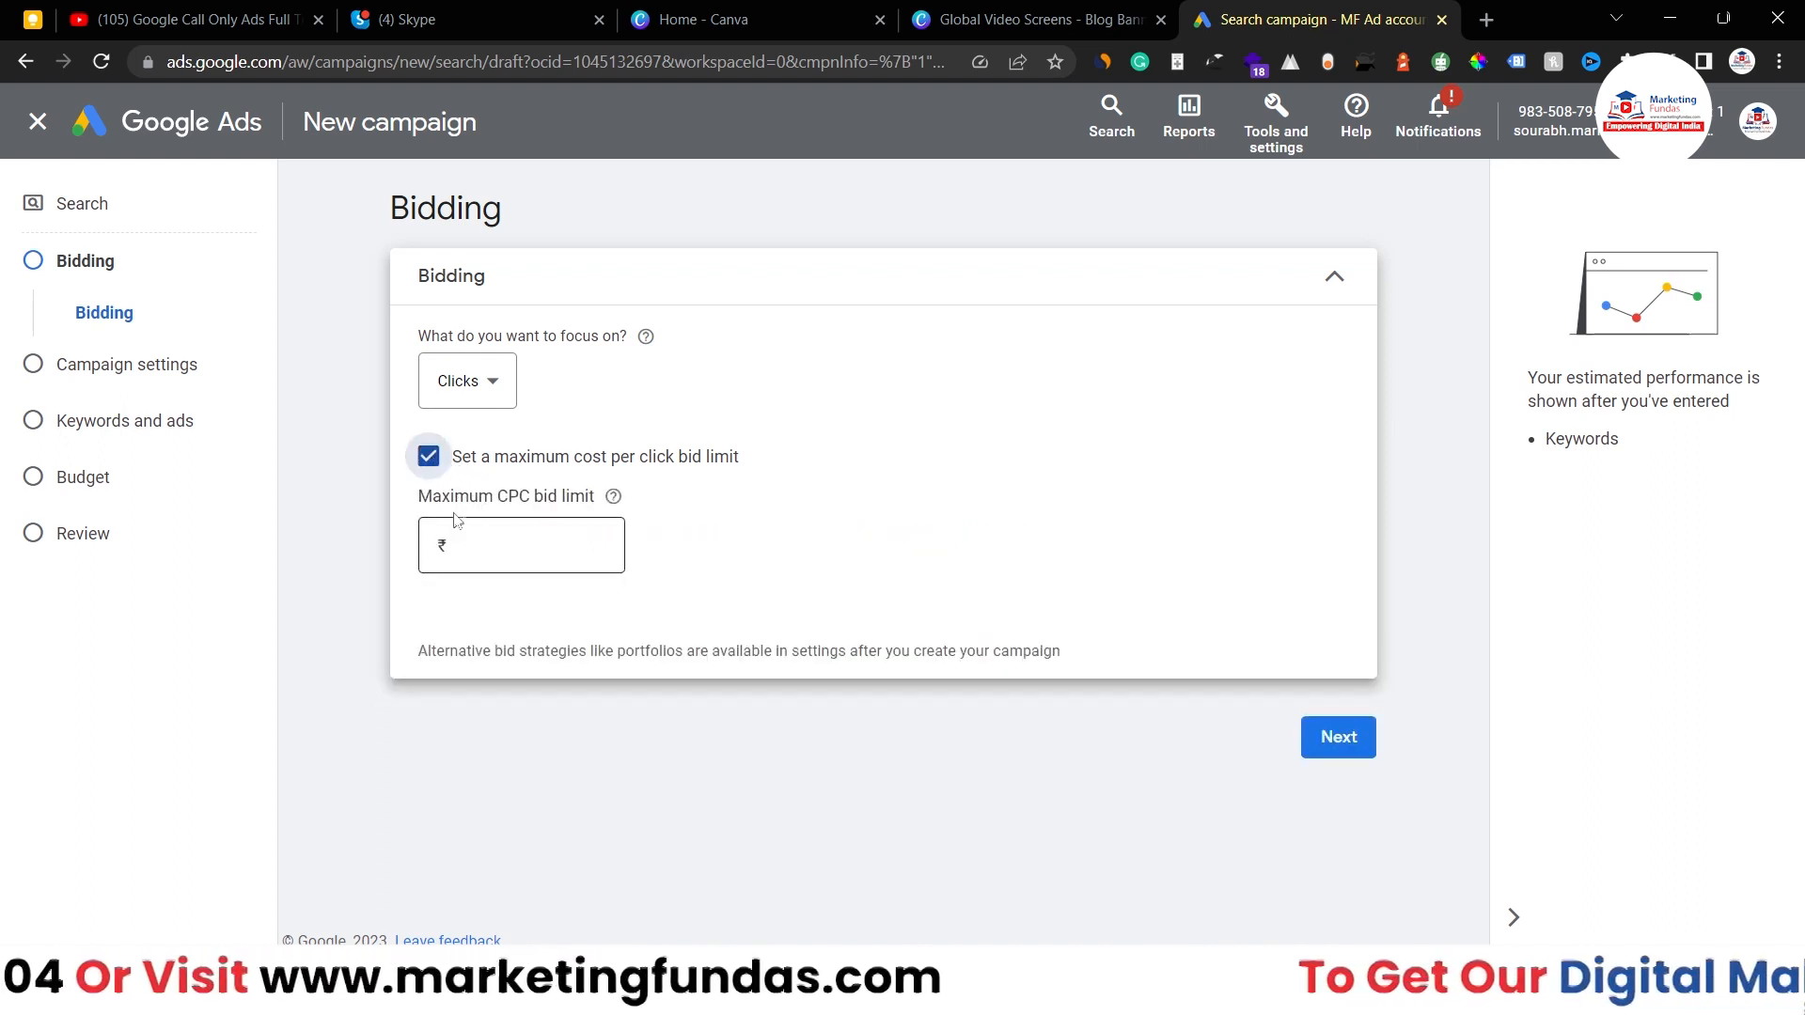
{"action": "left_click", "coordinate": [493, 538]}
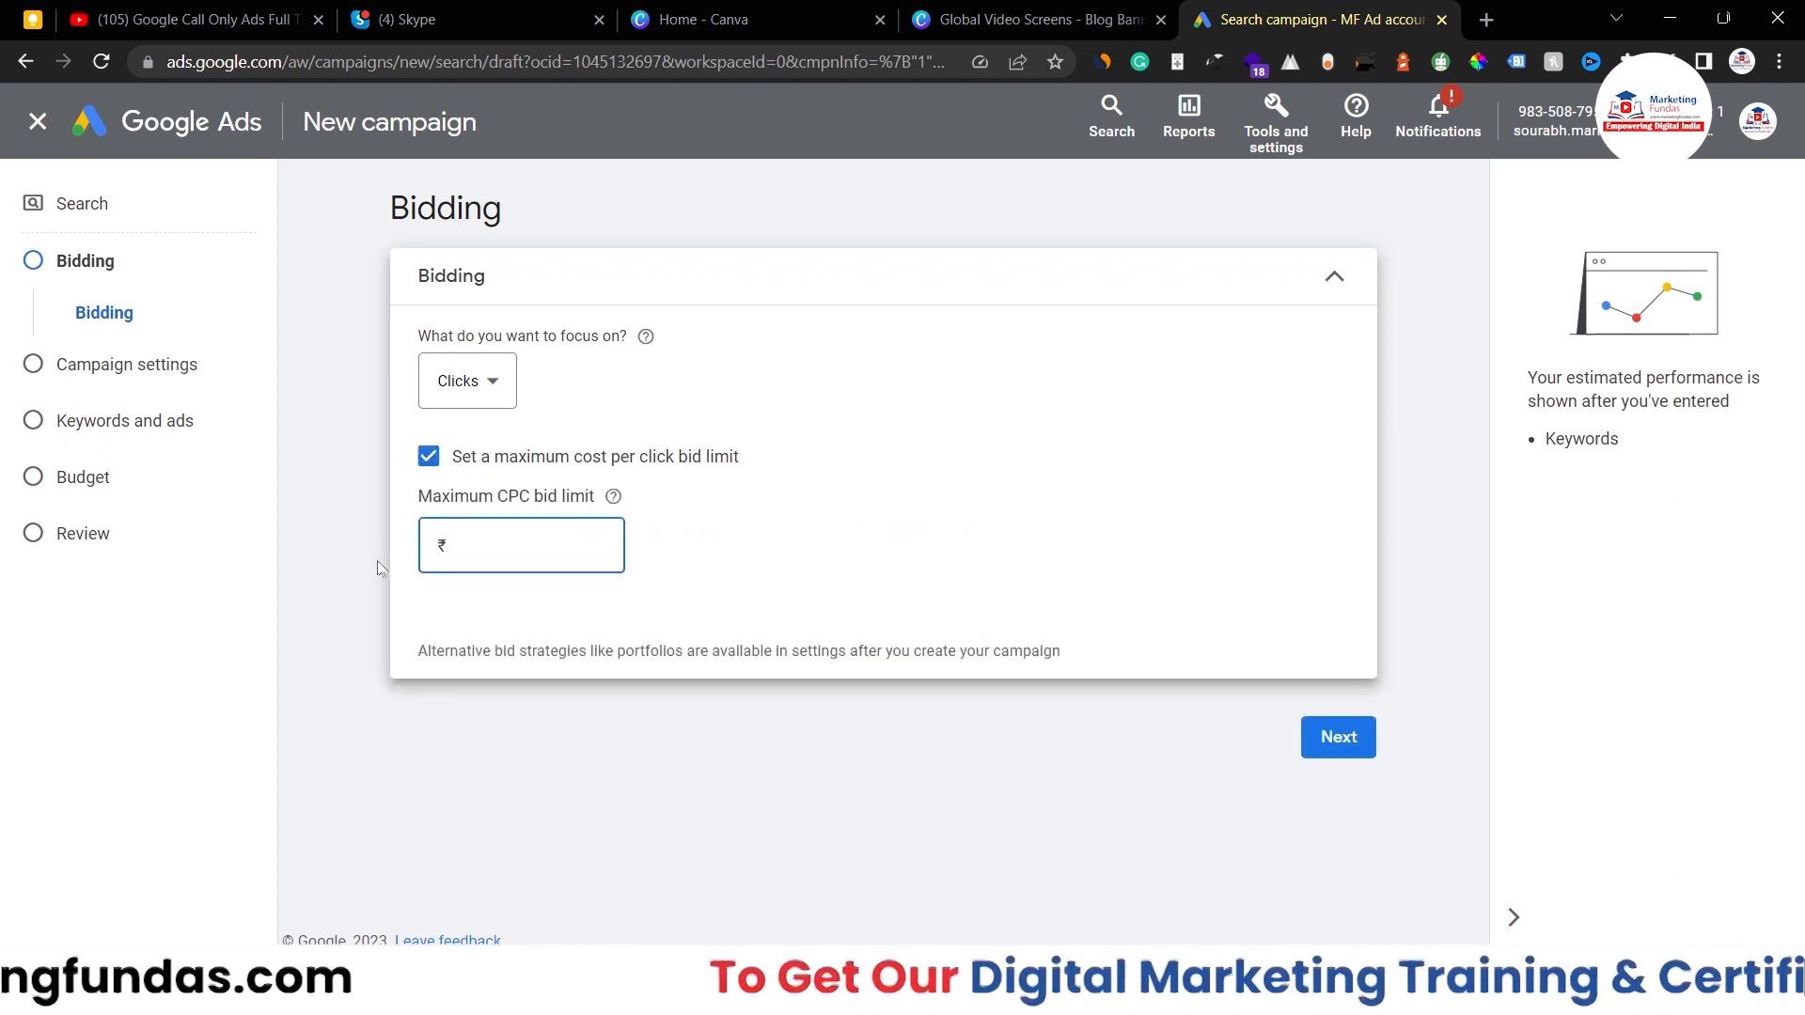
{"action": "type", "text": "200"}
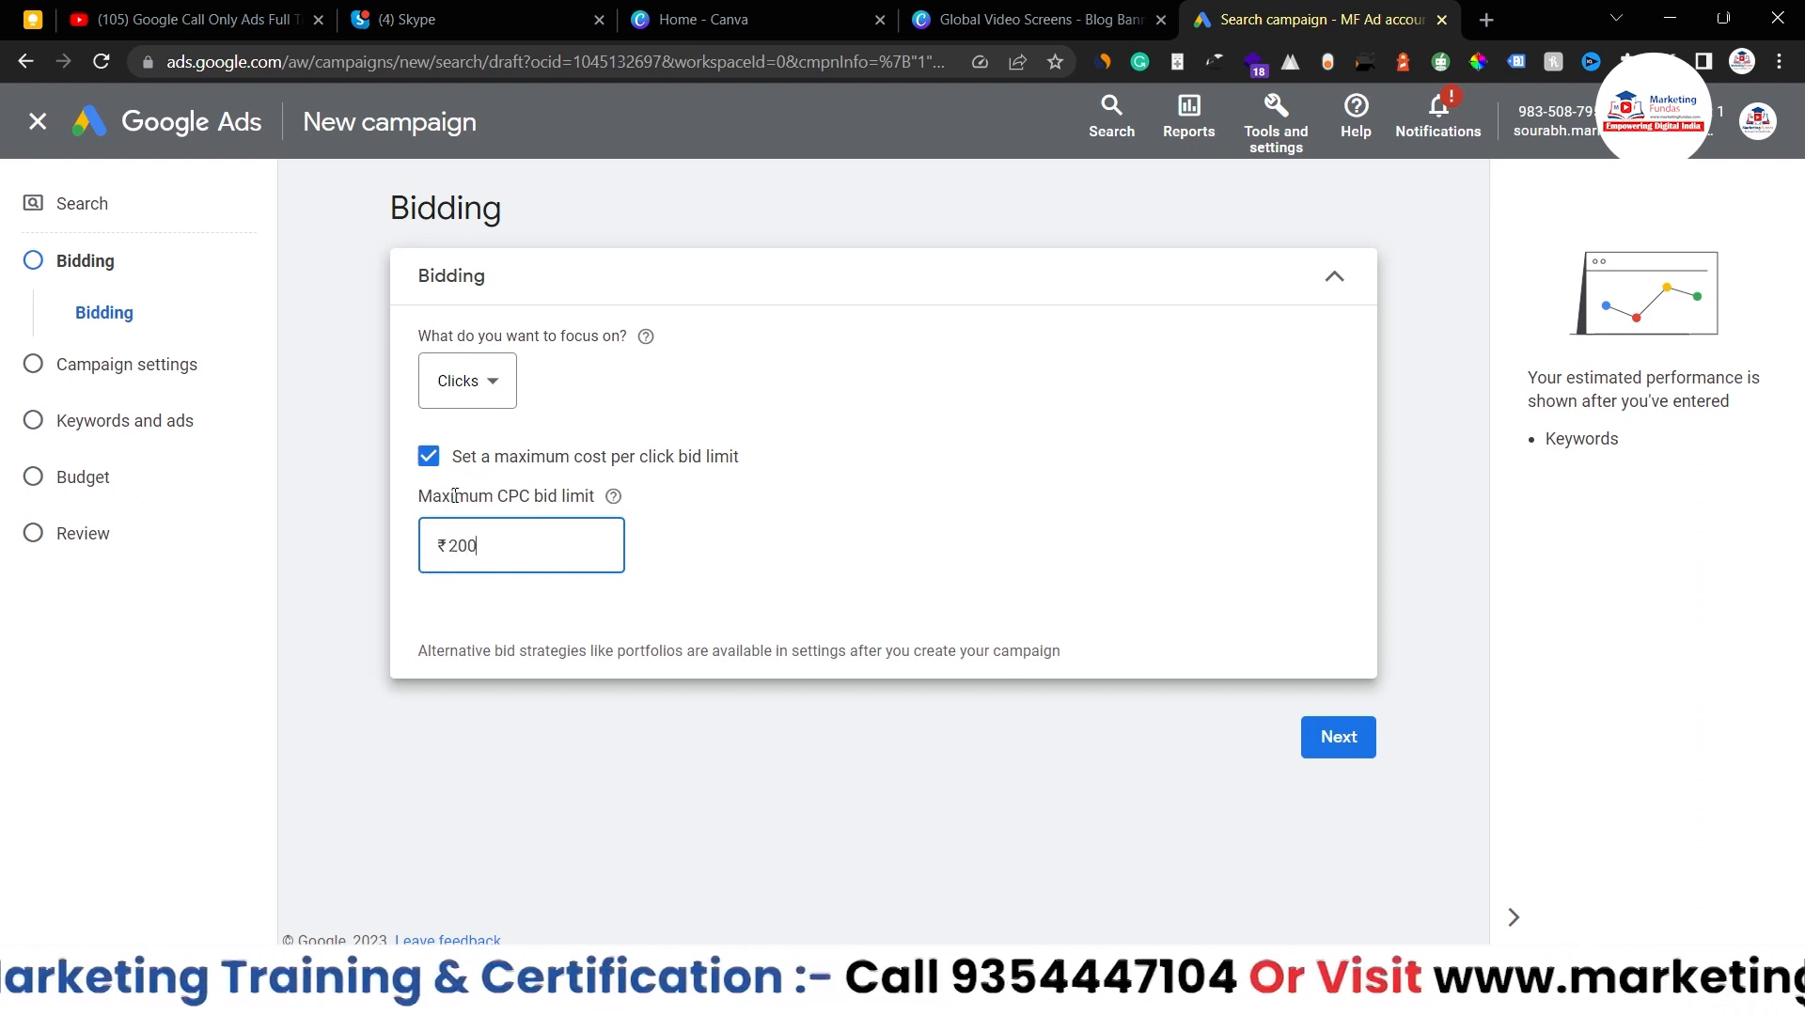
{"action": "type", "text": ".00"}
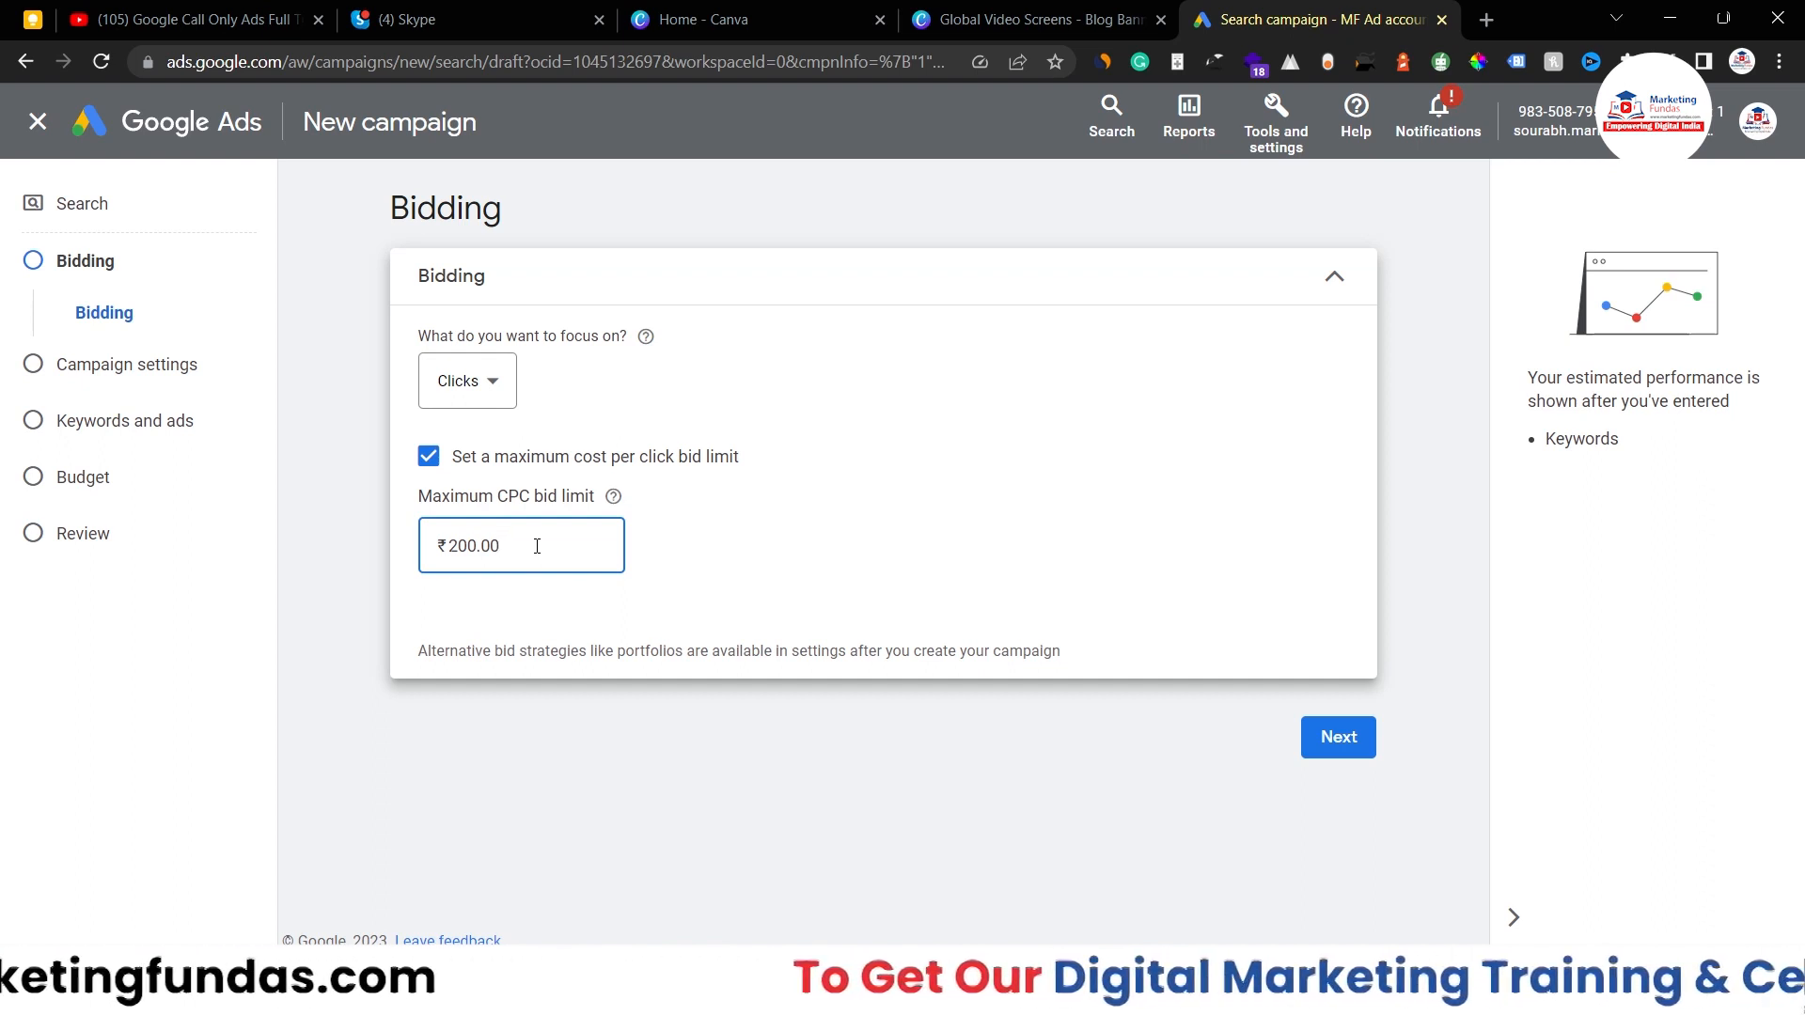
{"action": "left_click", "coordinate": [429, 456]}
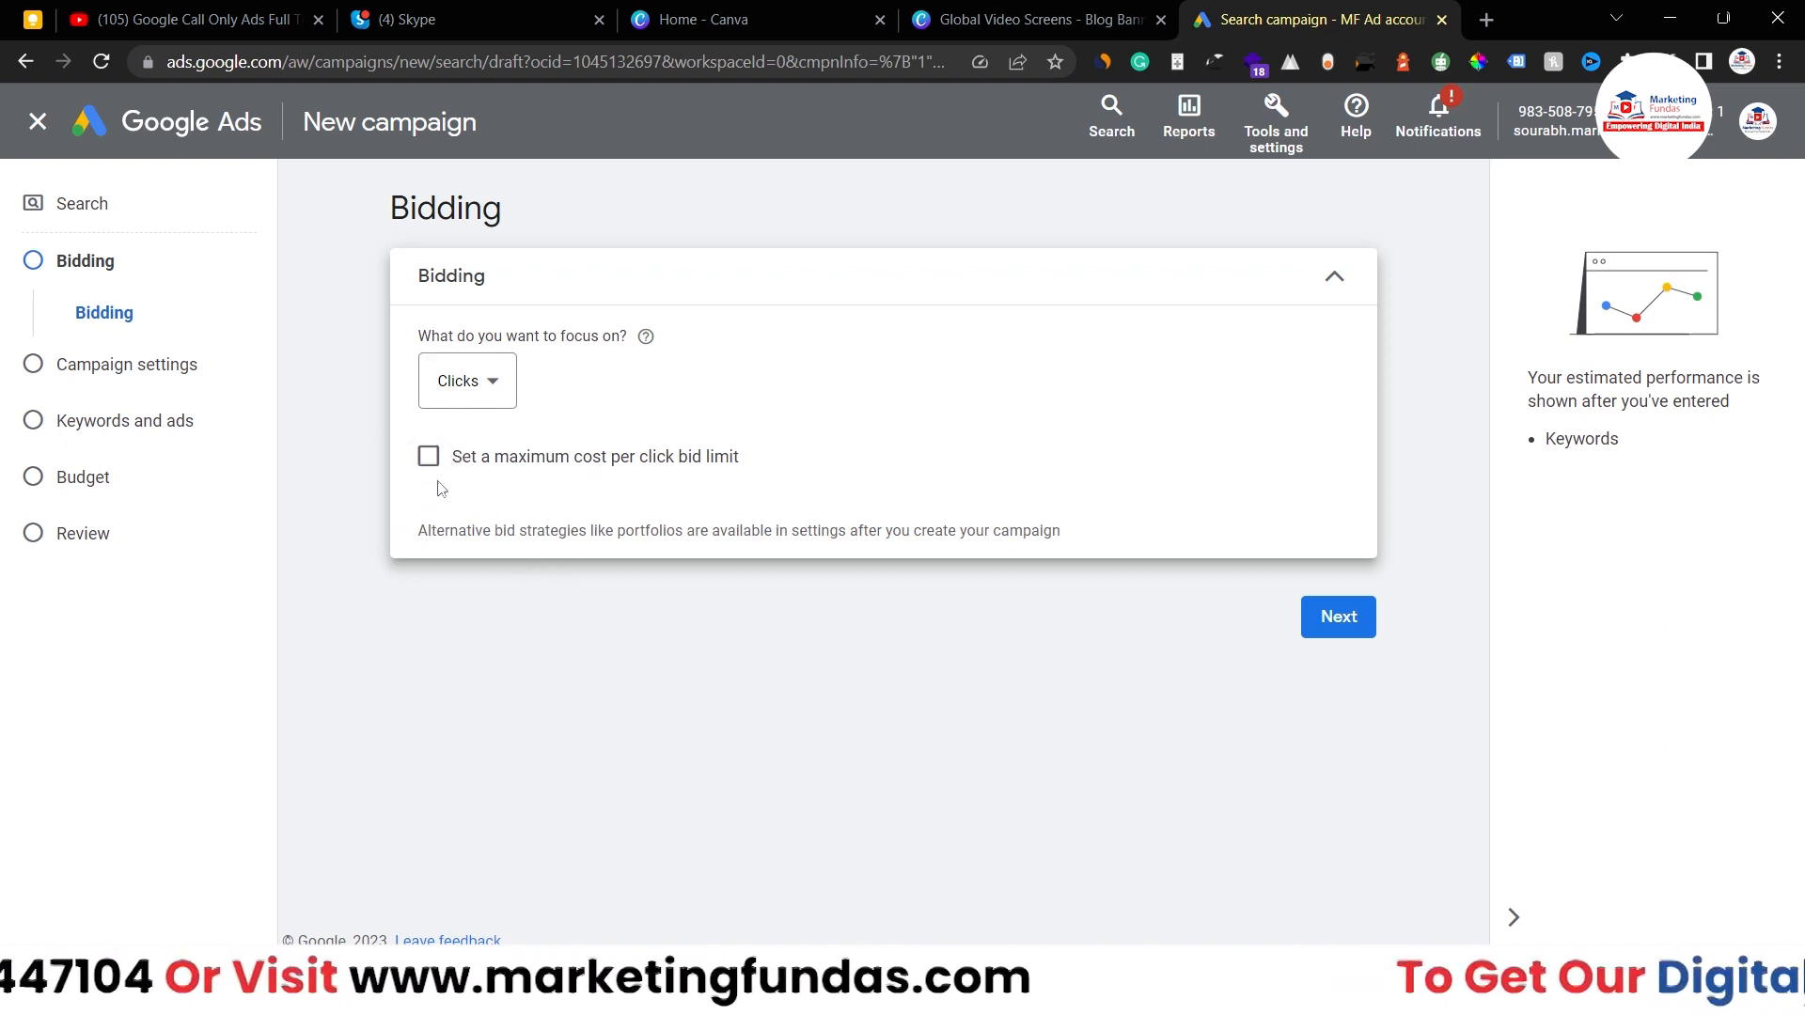
{"action": "left_click", "coordinate": [1333, 630]}
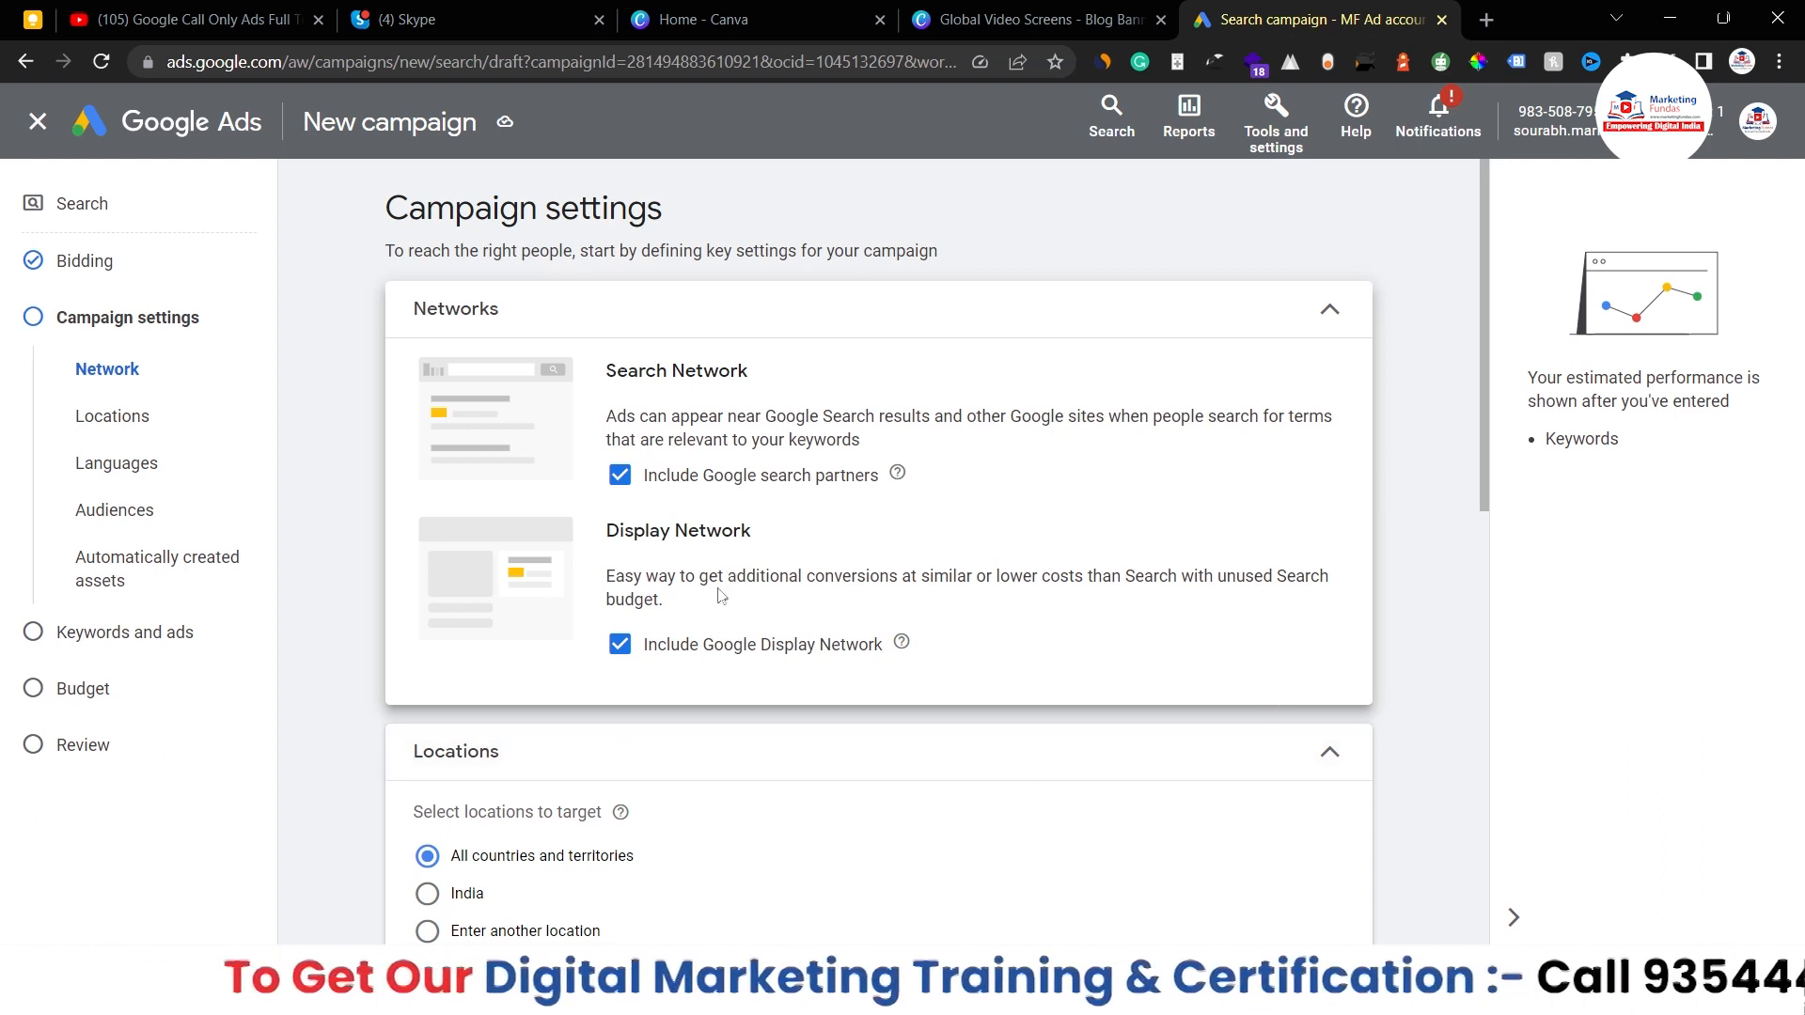
- Uncheck 'Include Google Display Network' while keeping Google search partners included
{"action": "left_click", "coordinate": [620, 648]}
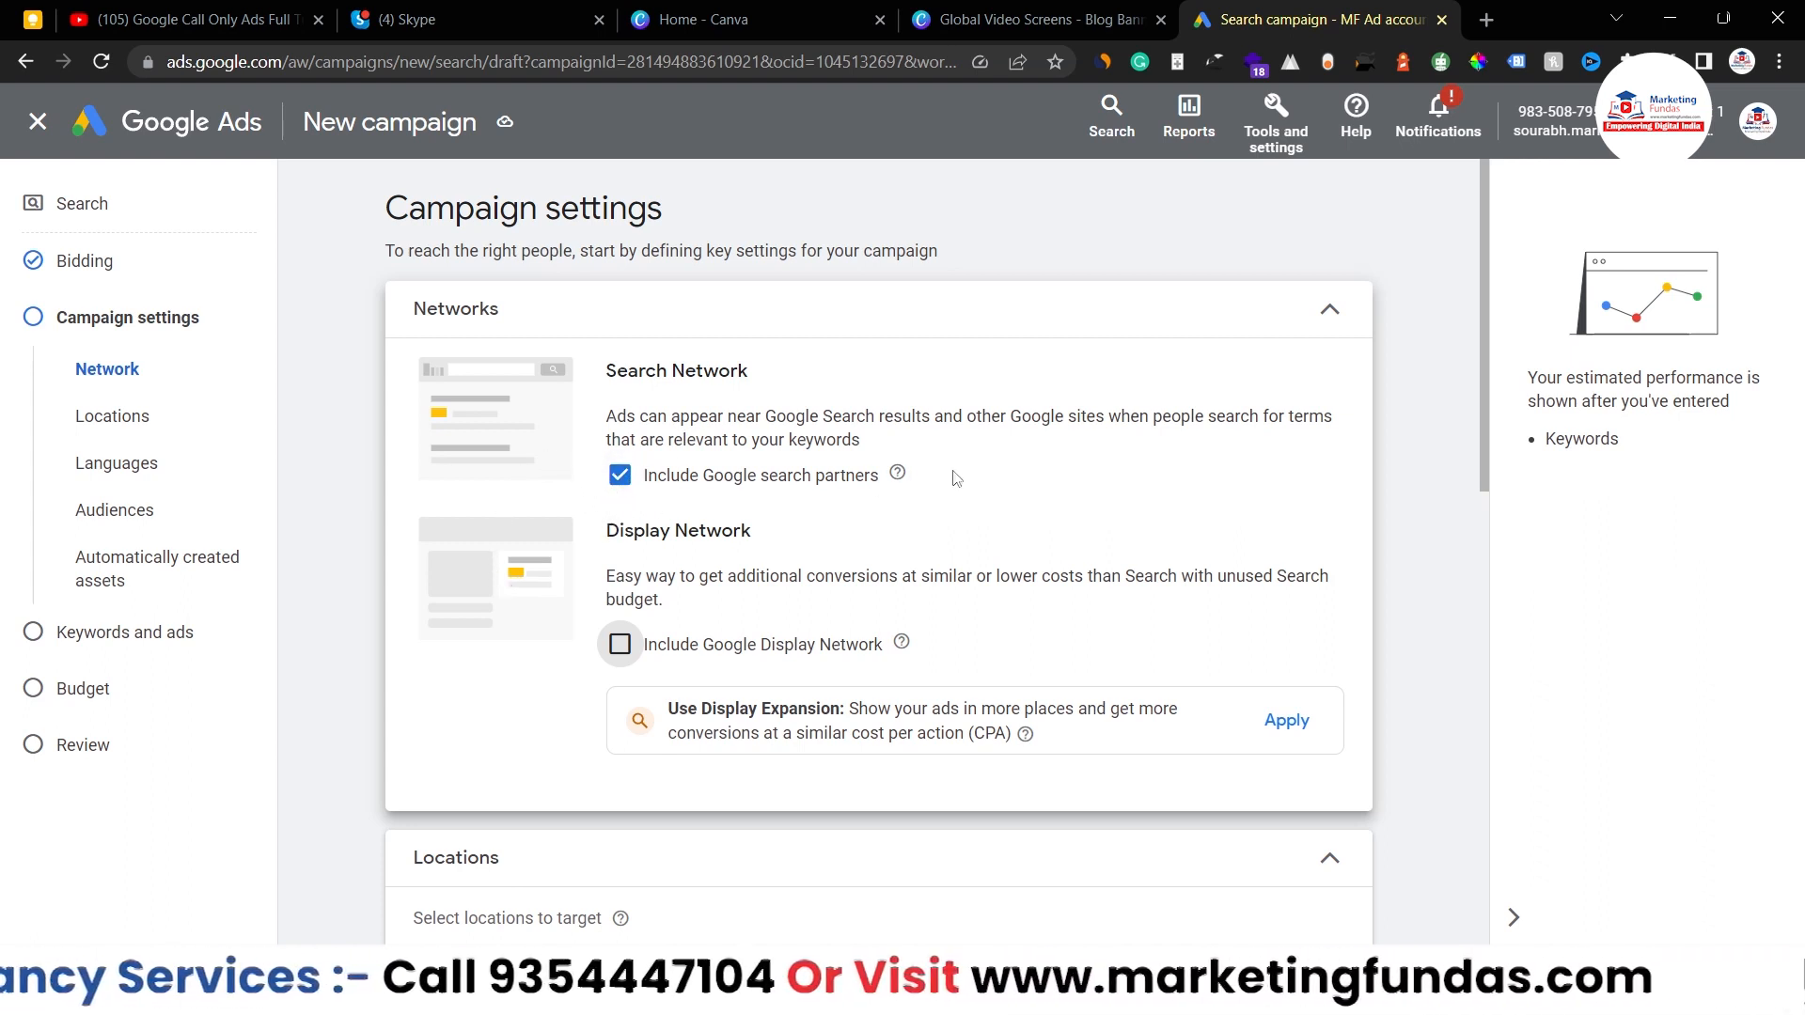
{"action": "scroll", "coordinate": [673, 510], "scroll_direction": "down", "scroll_amount": 1}
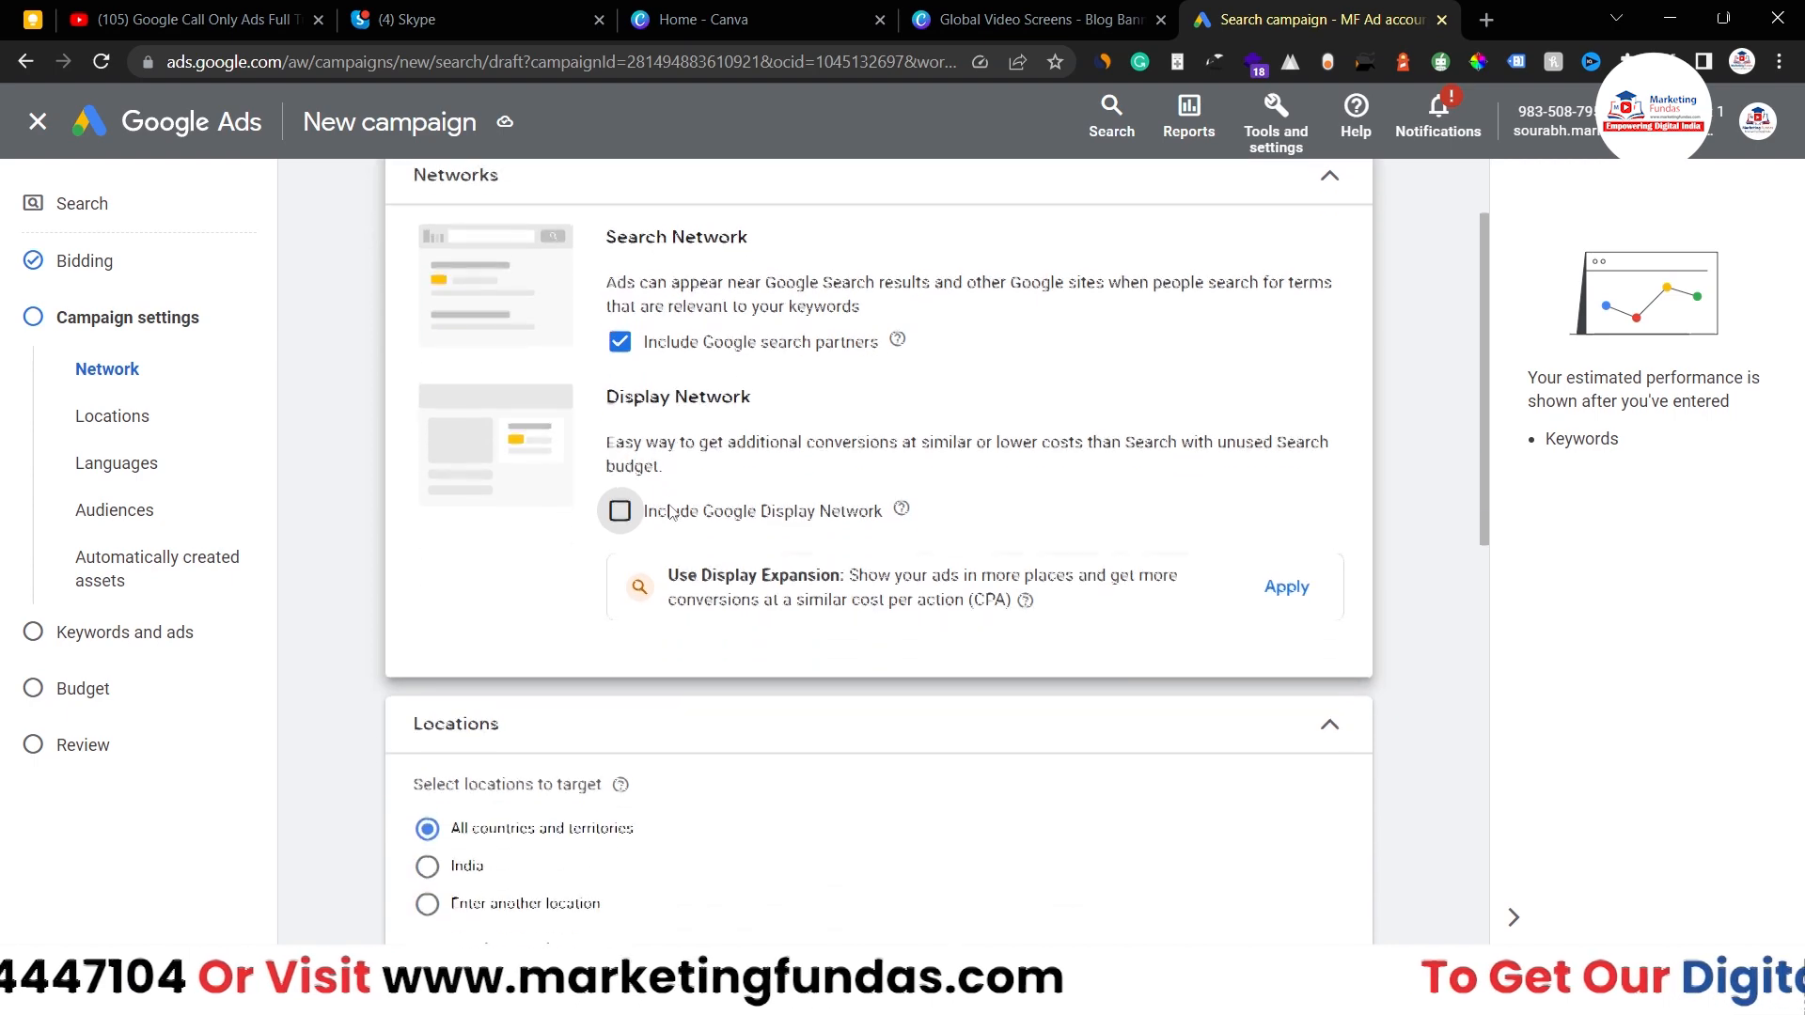
{"action": "scroll", "coordinate": [669, 509], "scroll_direction": "up", "scroll_amount": 1}
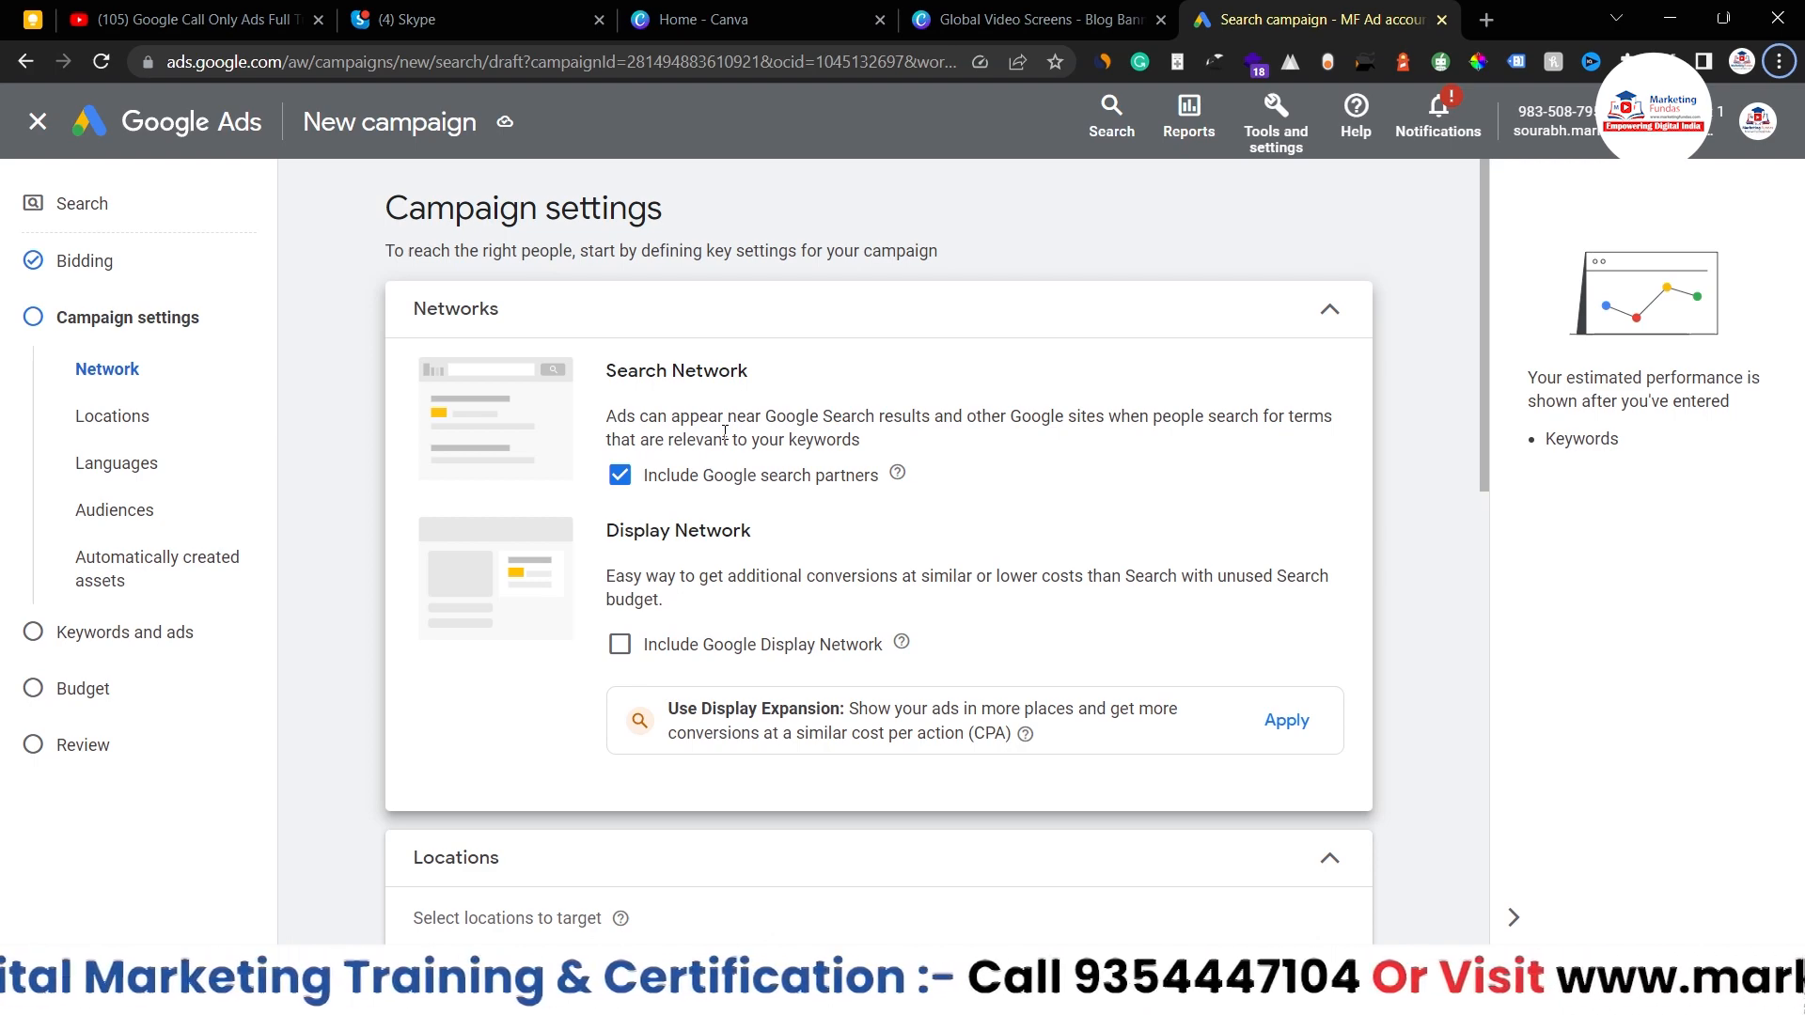
{"action": "scroll", "coordinate": [876, 489], "scroll_direction": "down", "scroll_amount": 5}
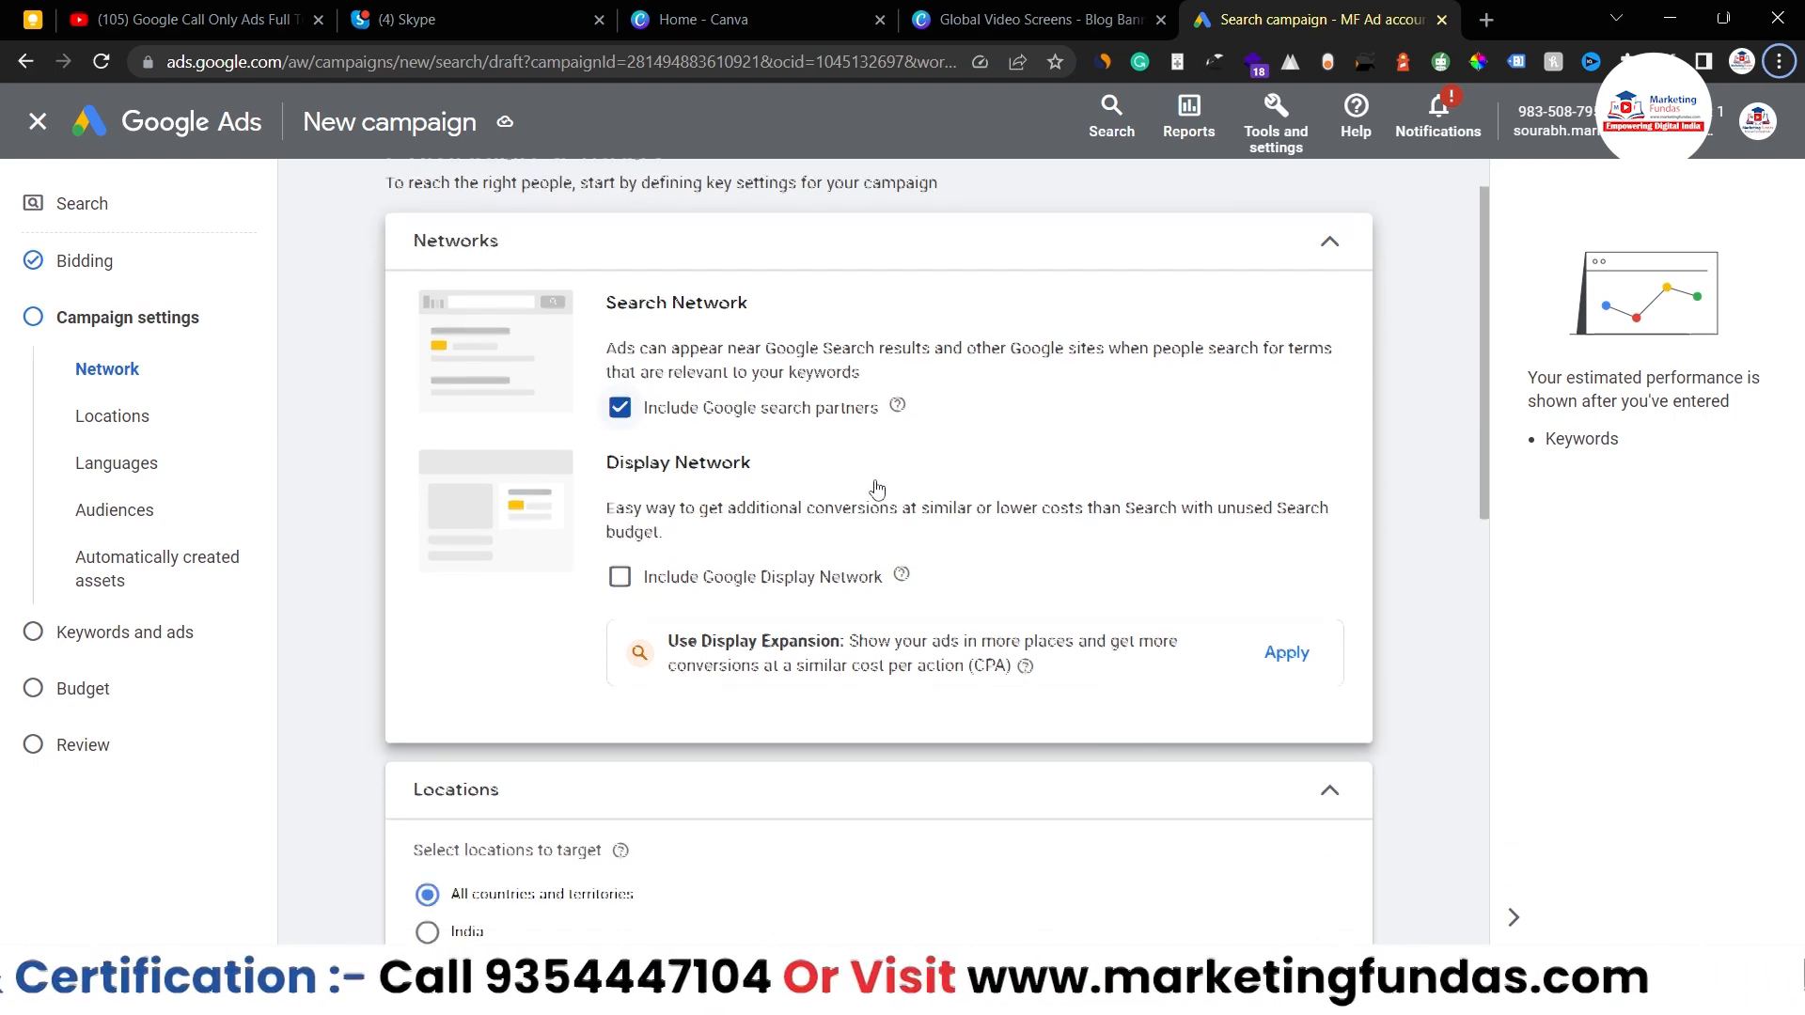
{"action": "scroll", "coordinate": [874, 490], "scroll_direction": "up", "scroll_amount": 5}
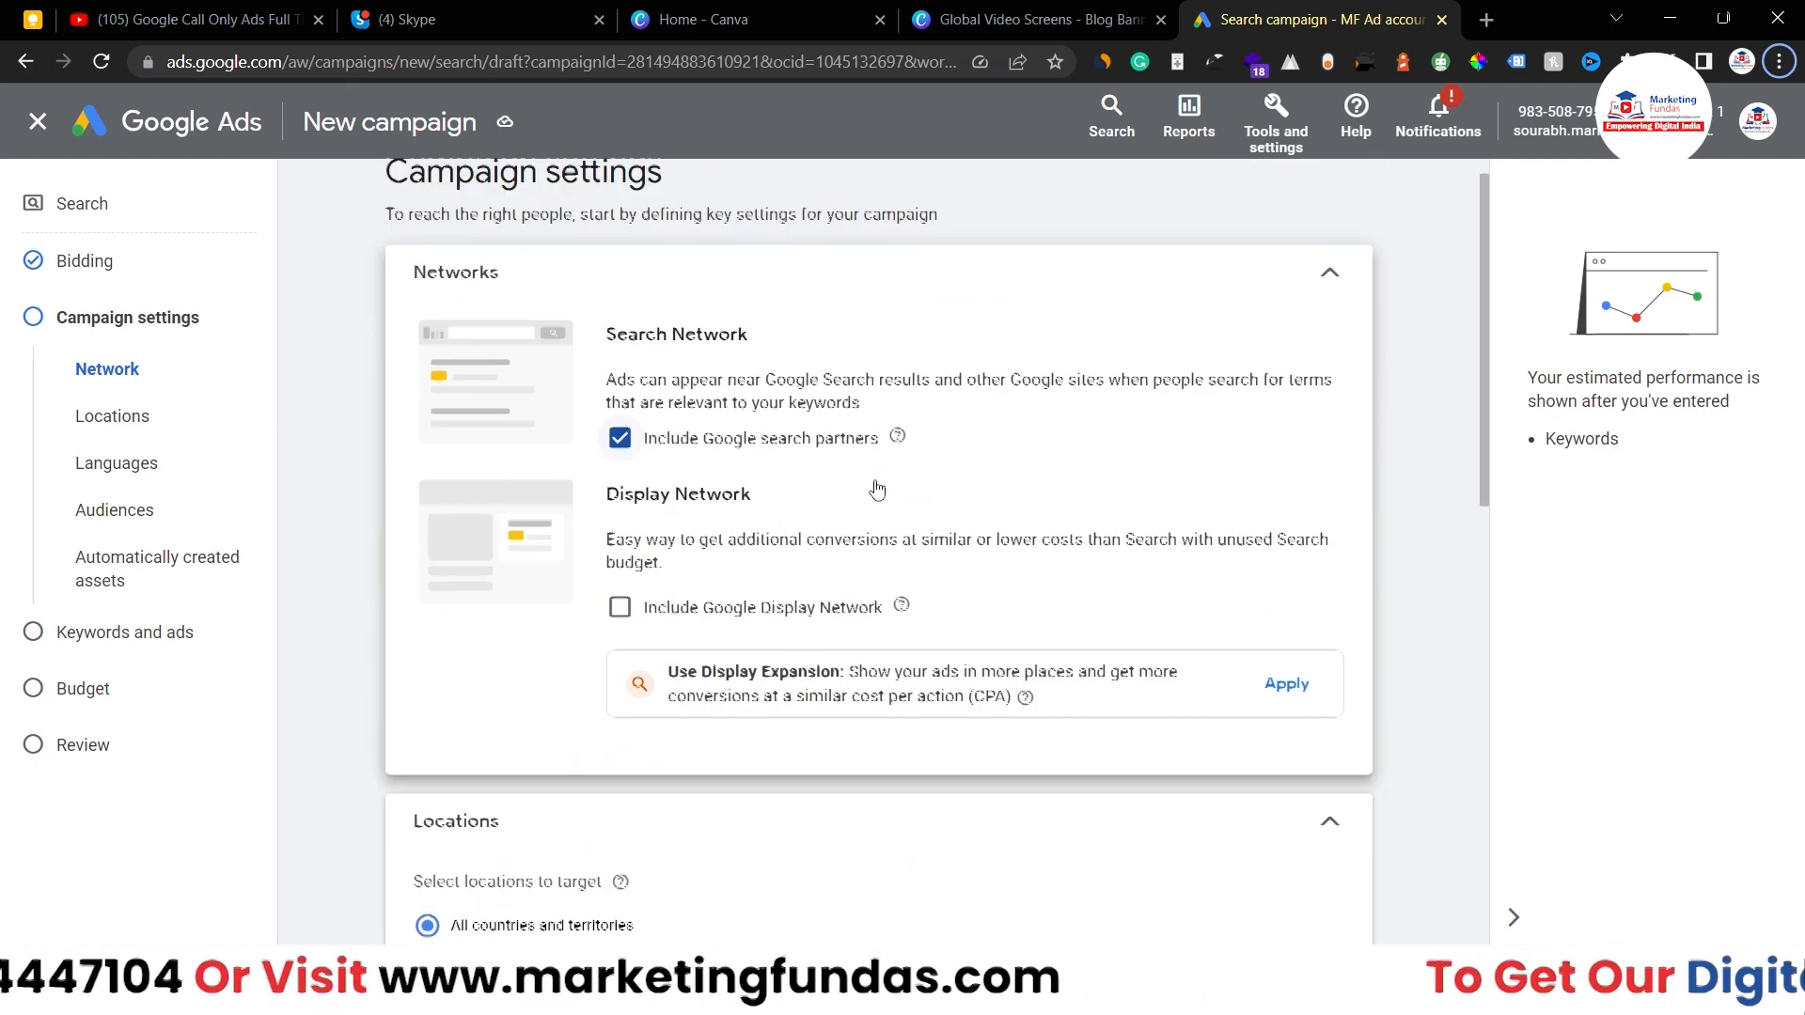
{"action": "scroll", "coordinate": [768, 590], "scroll_direction": "down", "scroll_amount": 5}
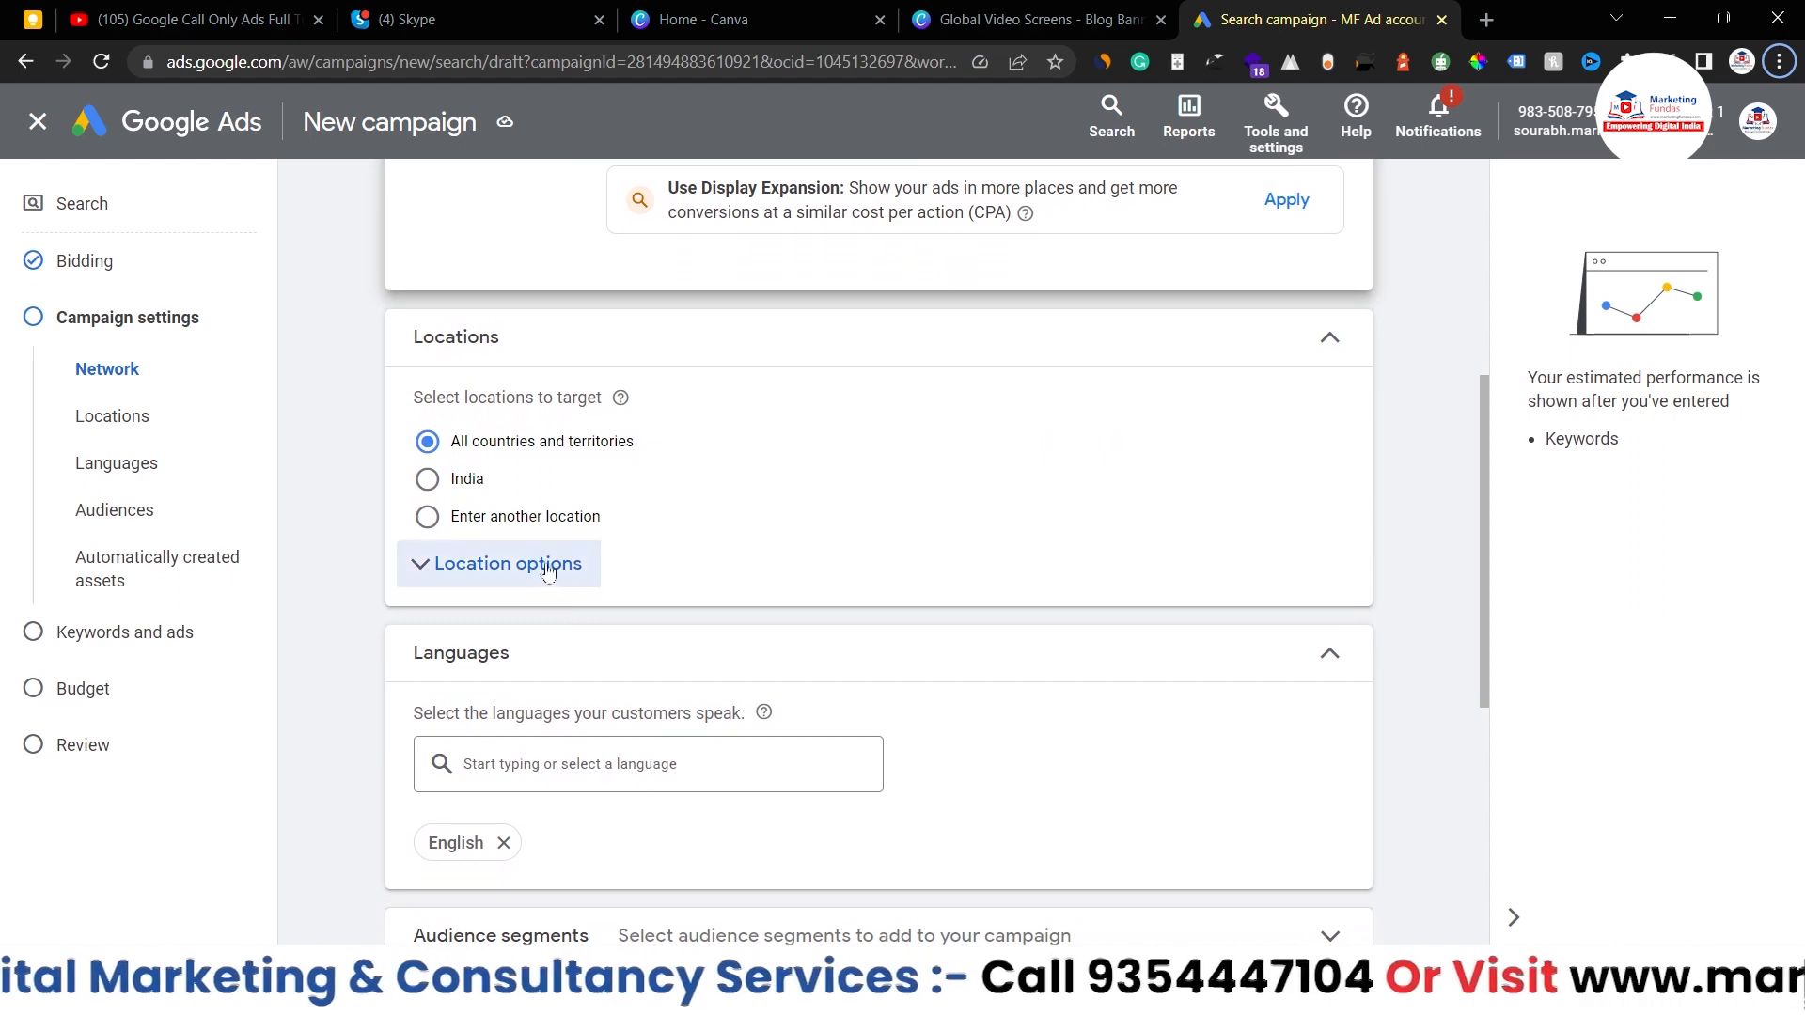
- Target 'Delhi, India' through advanced location search, then switch to Radius targeting
{"action": "left_click", "coordinate": [428, 480]}
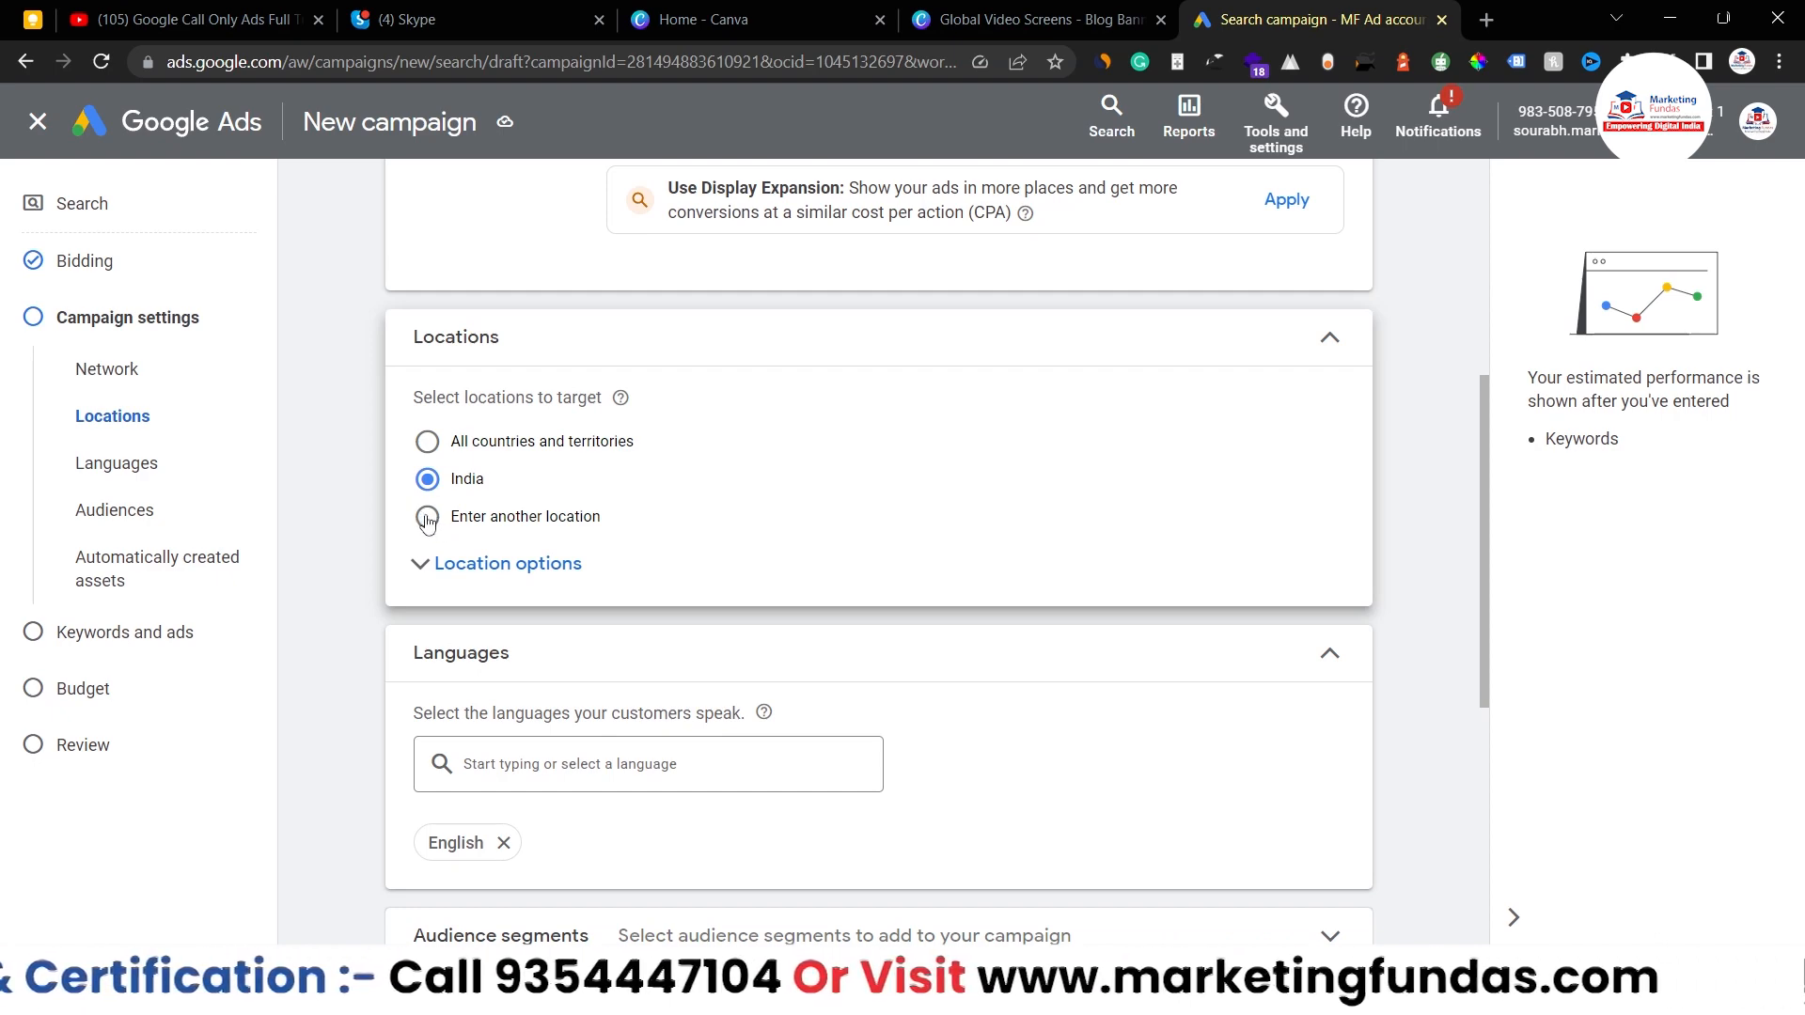
{"action": "left_click", "coordinate": [427, 519]}
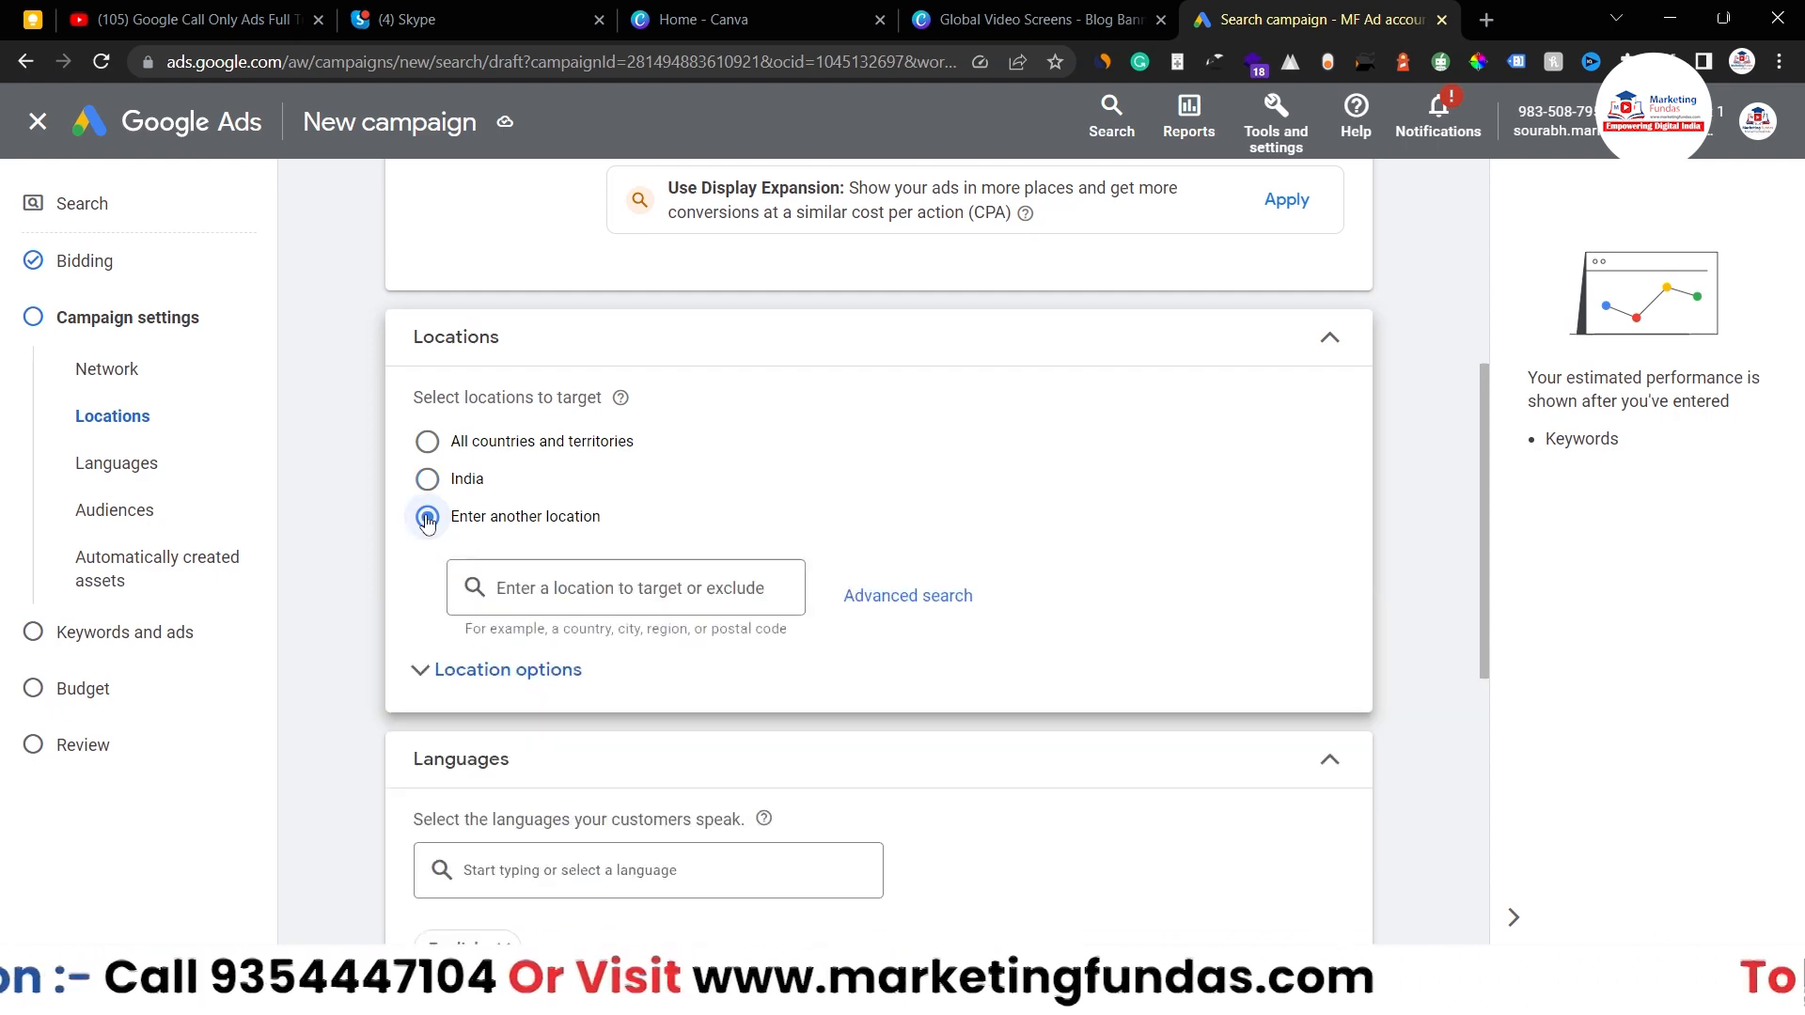
{"action": "left_click", "coordinate": [884, 602]}
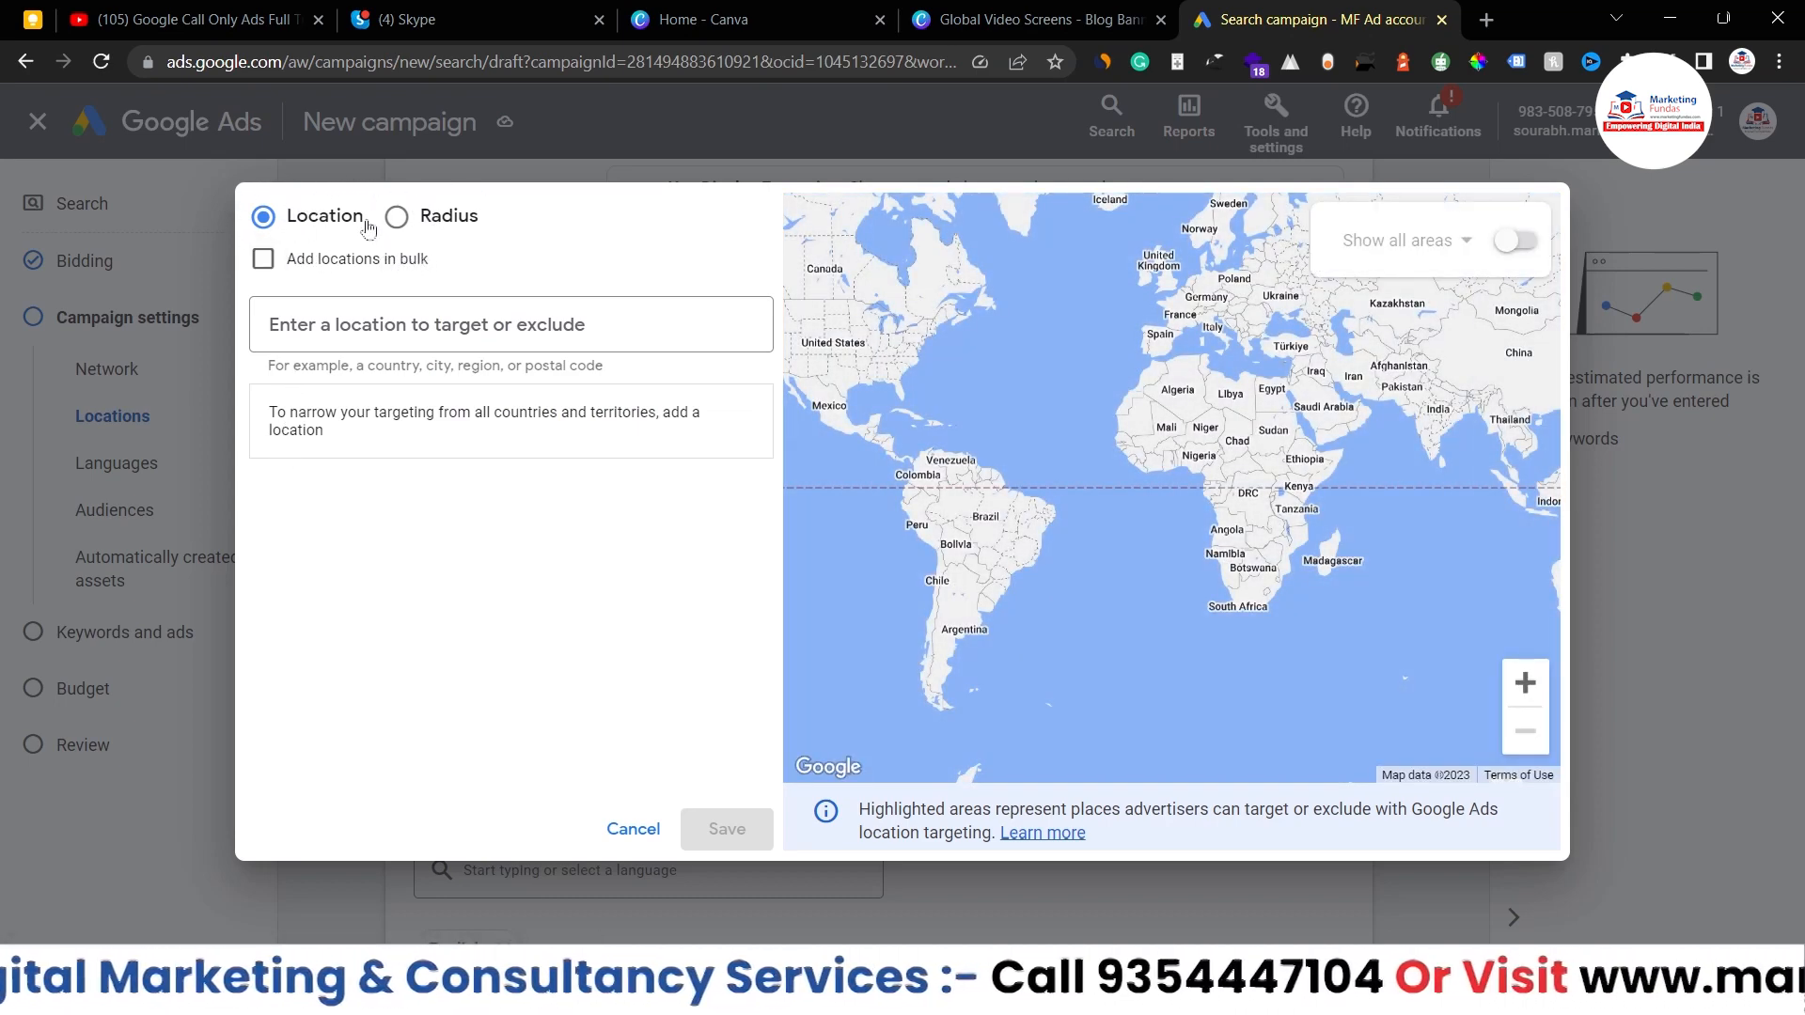
{"action": "left_click", "coordinate": [351, 325]}
{"action": "type", "text": "delhi"}
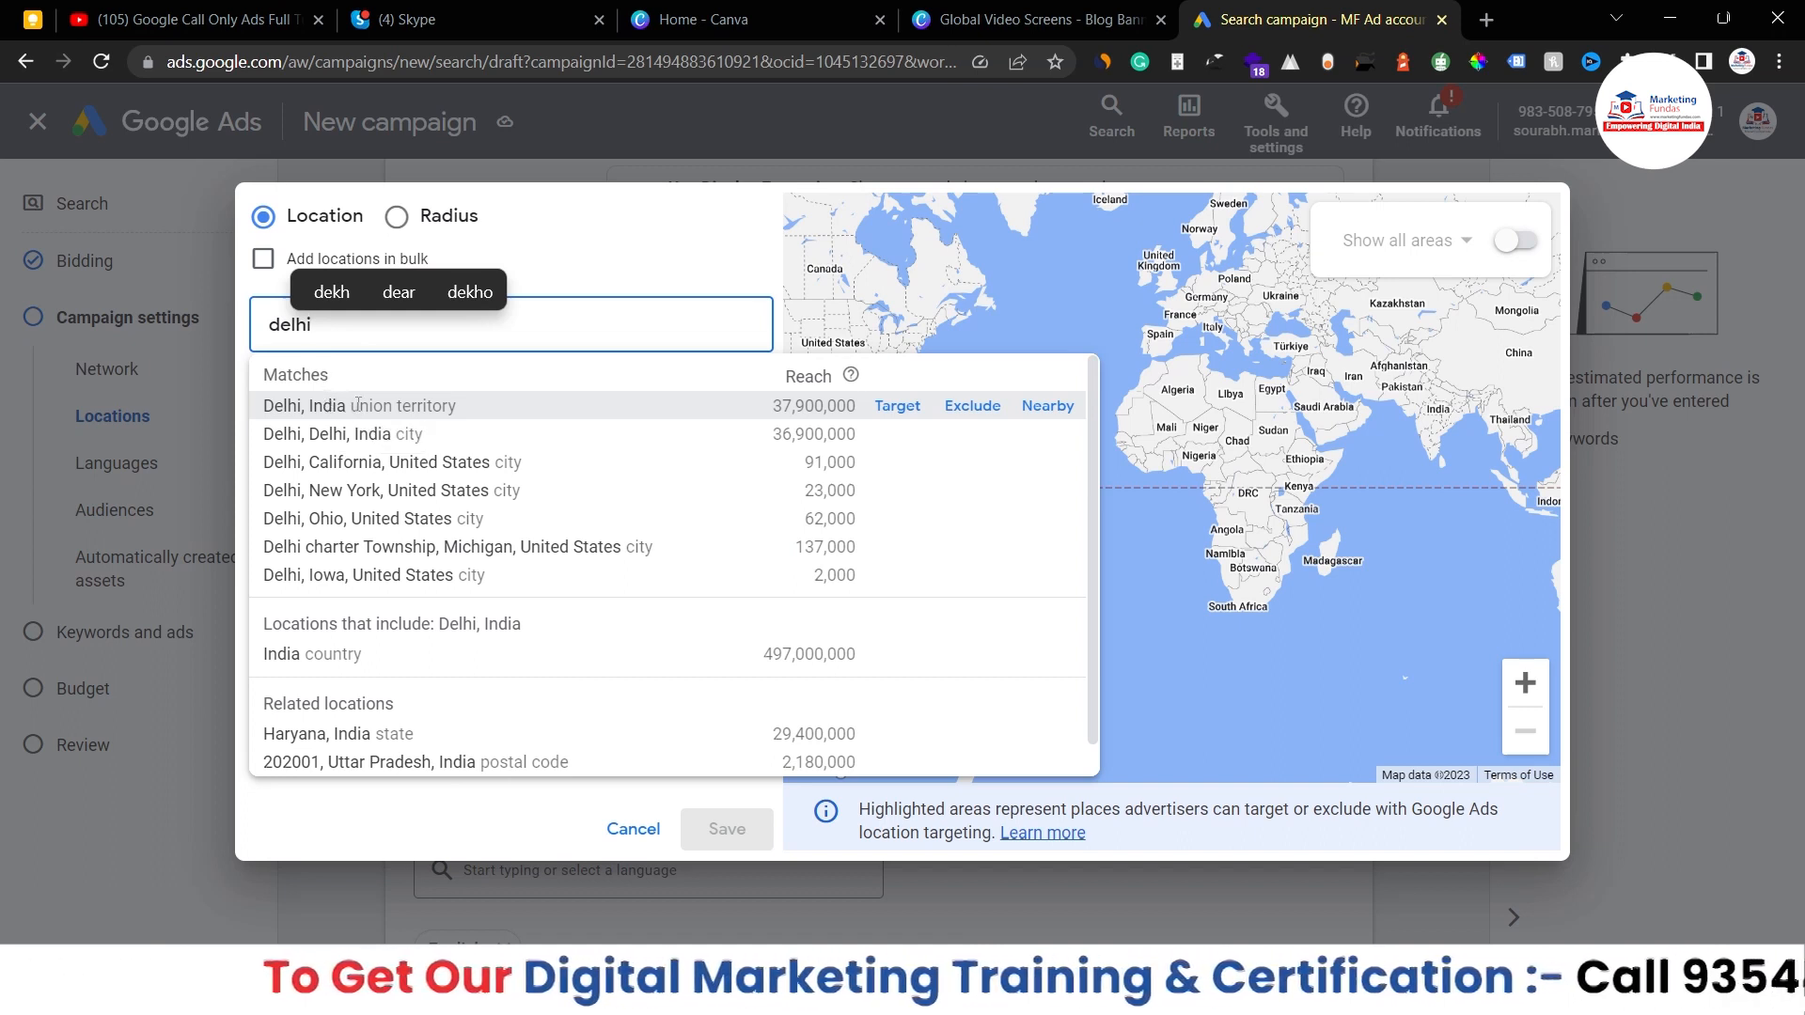
{"action": "left_click", "coordinate": [888, 408]}
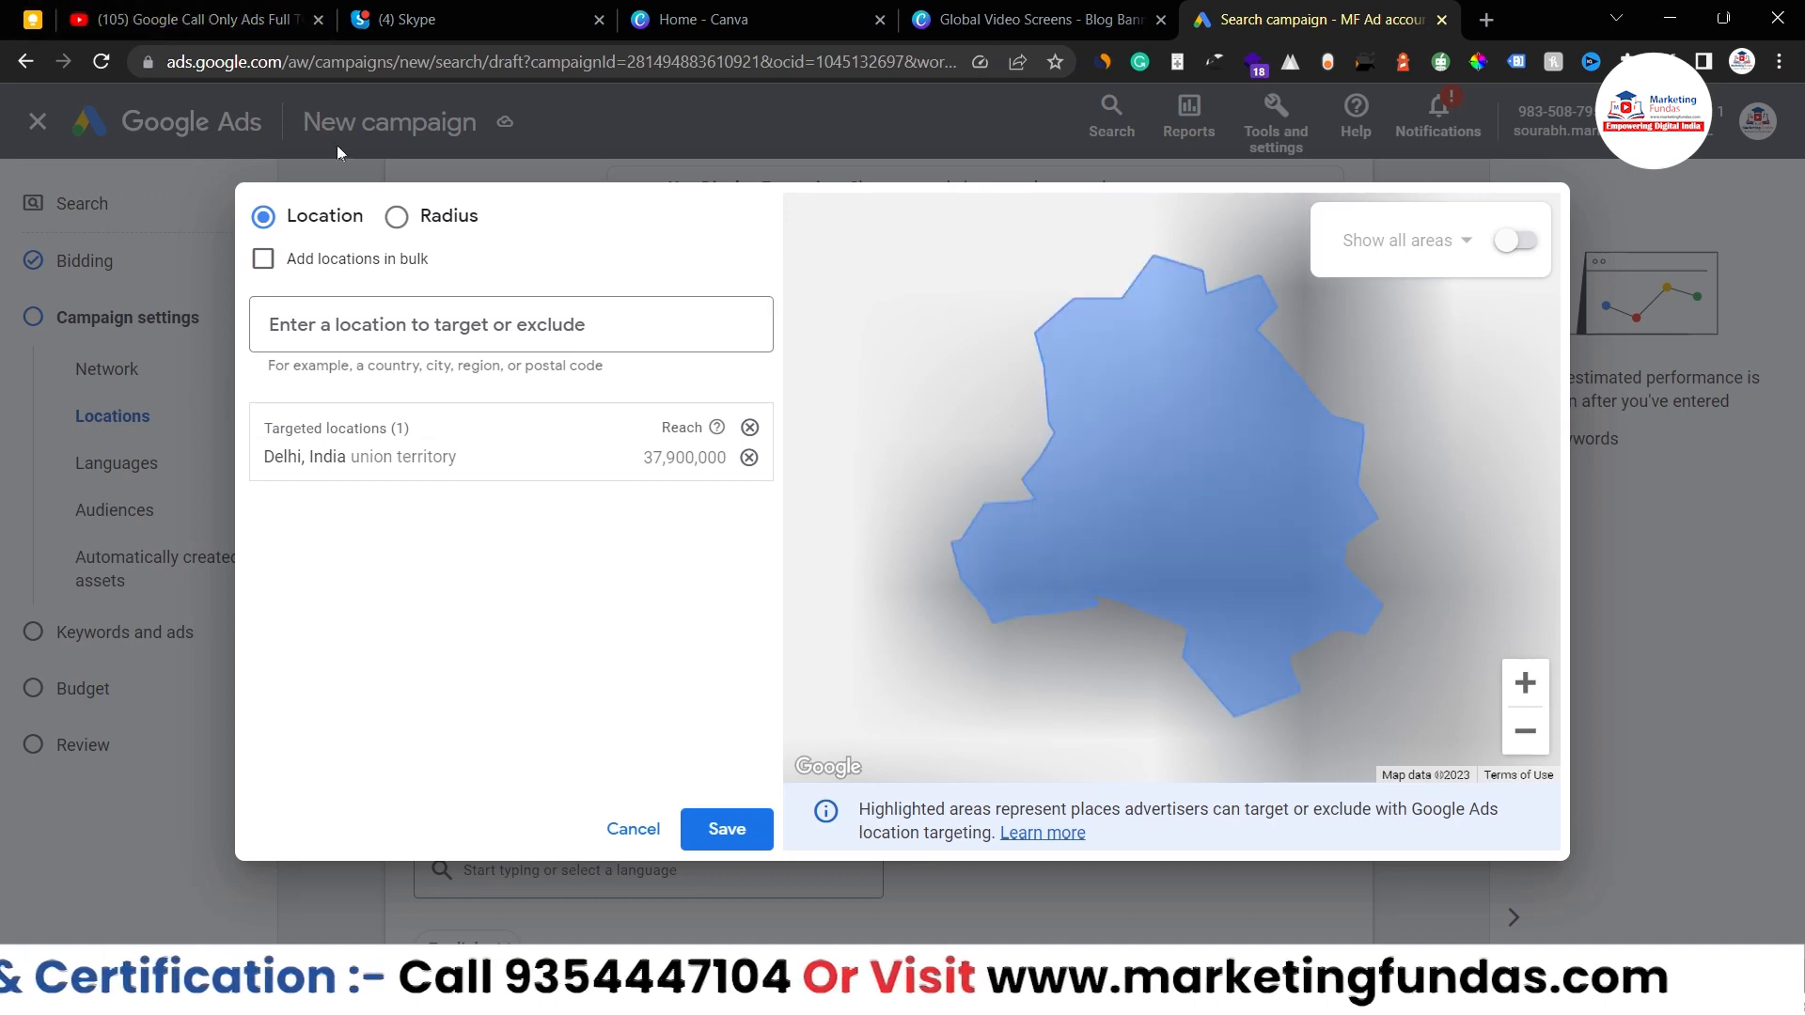
{"action": "left_click", "coordinate": [397, 218]}
{"action": "left_click", "coordinate": [533, 320]}
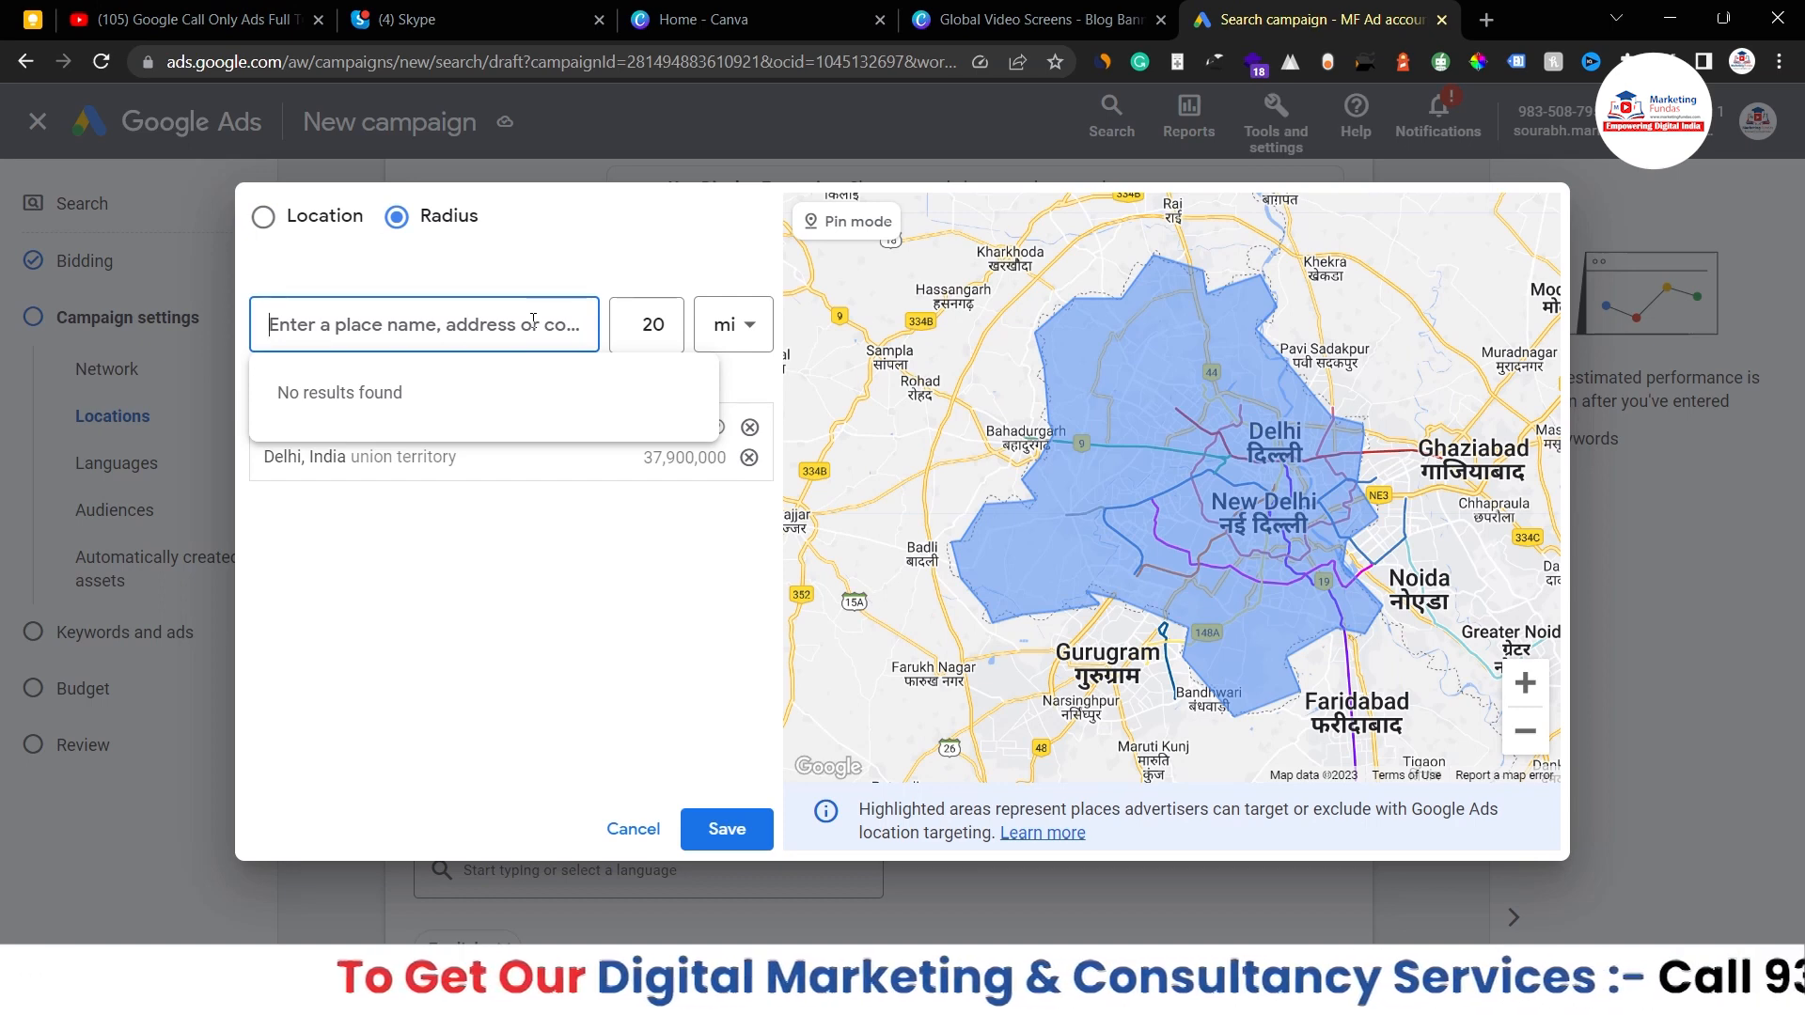
- Target a 20 mi radius around Delhi, then change the radius to 10 mi
{"action": "type", "text": "delhi"}
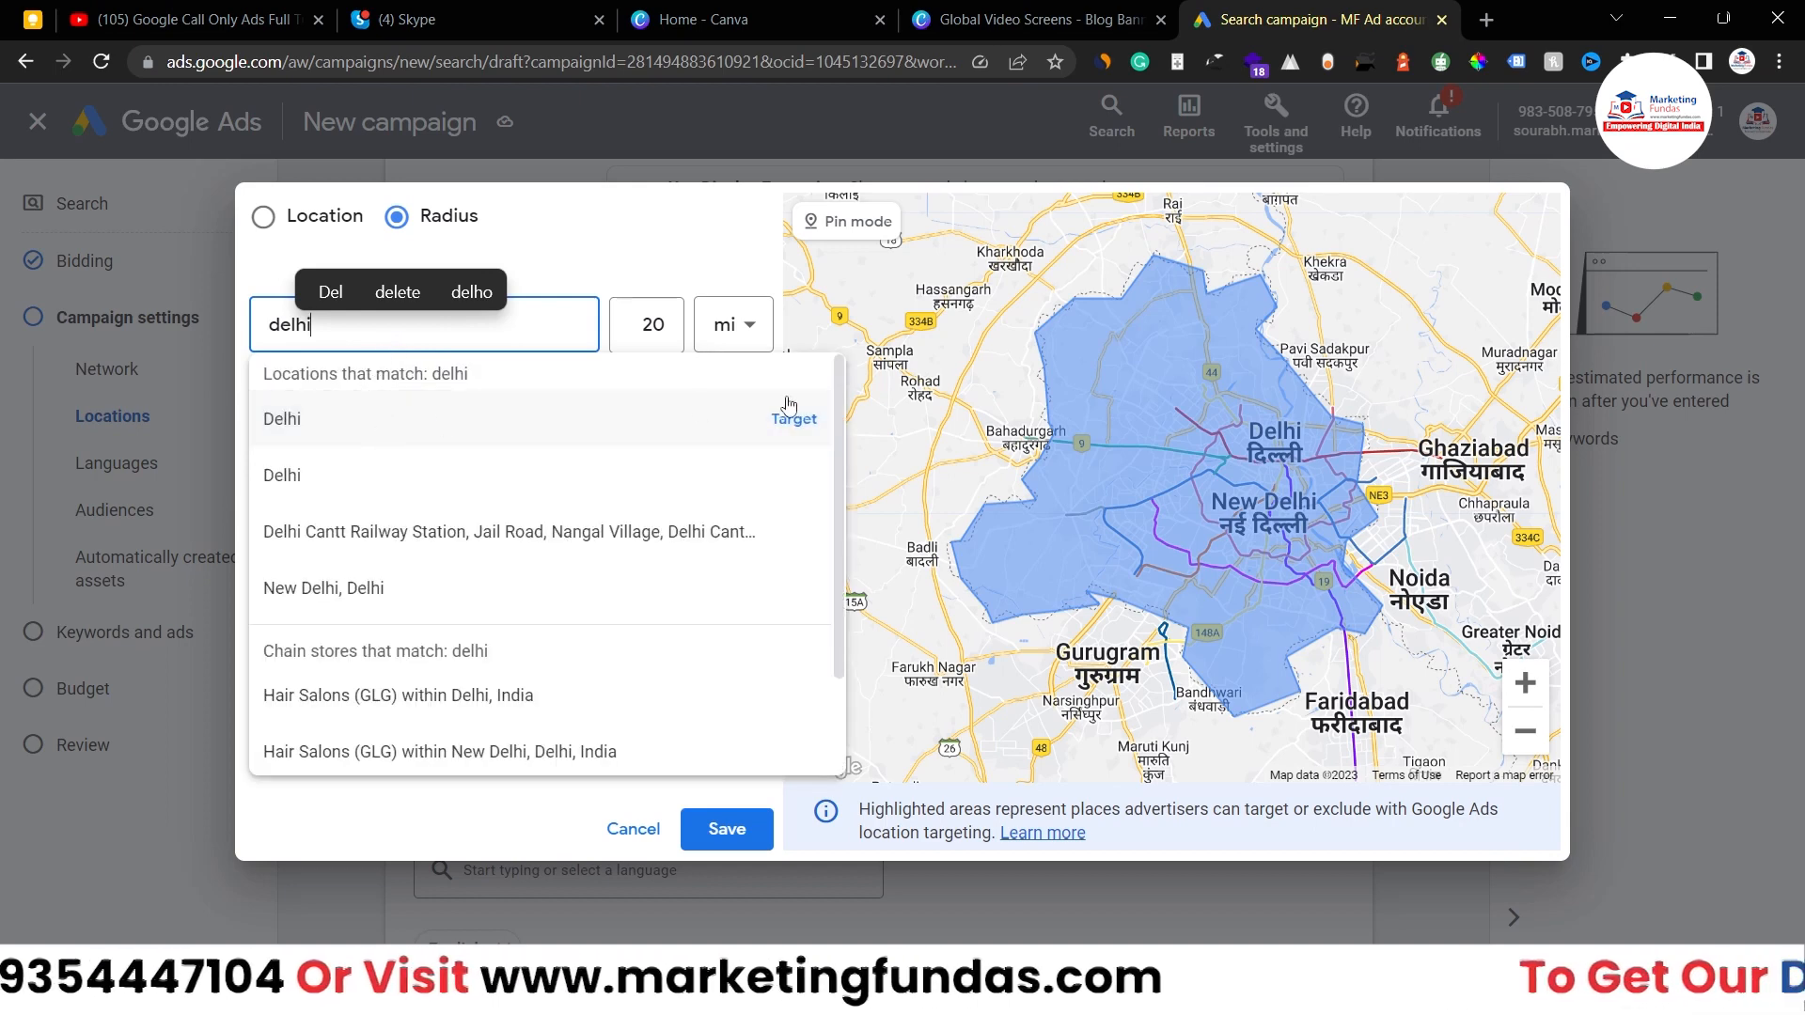
{"action": "left_click", "coordinate": [790, 414]}
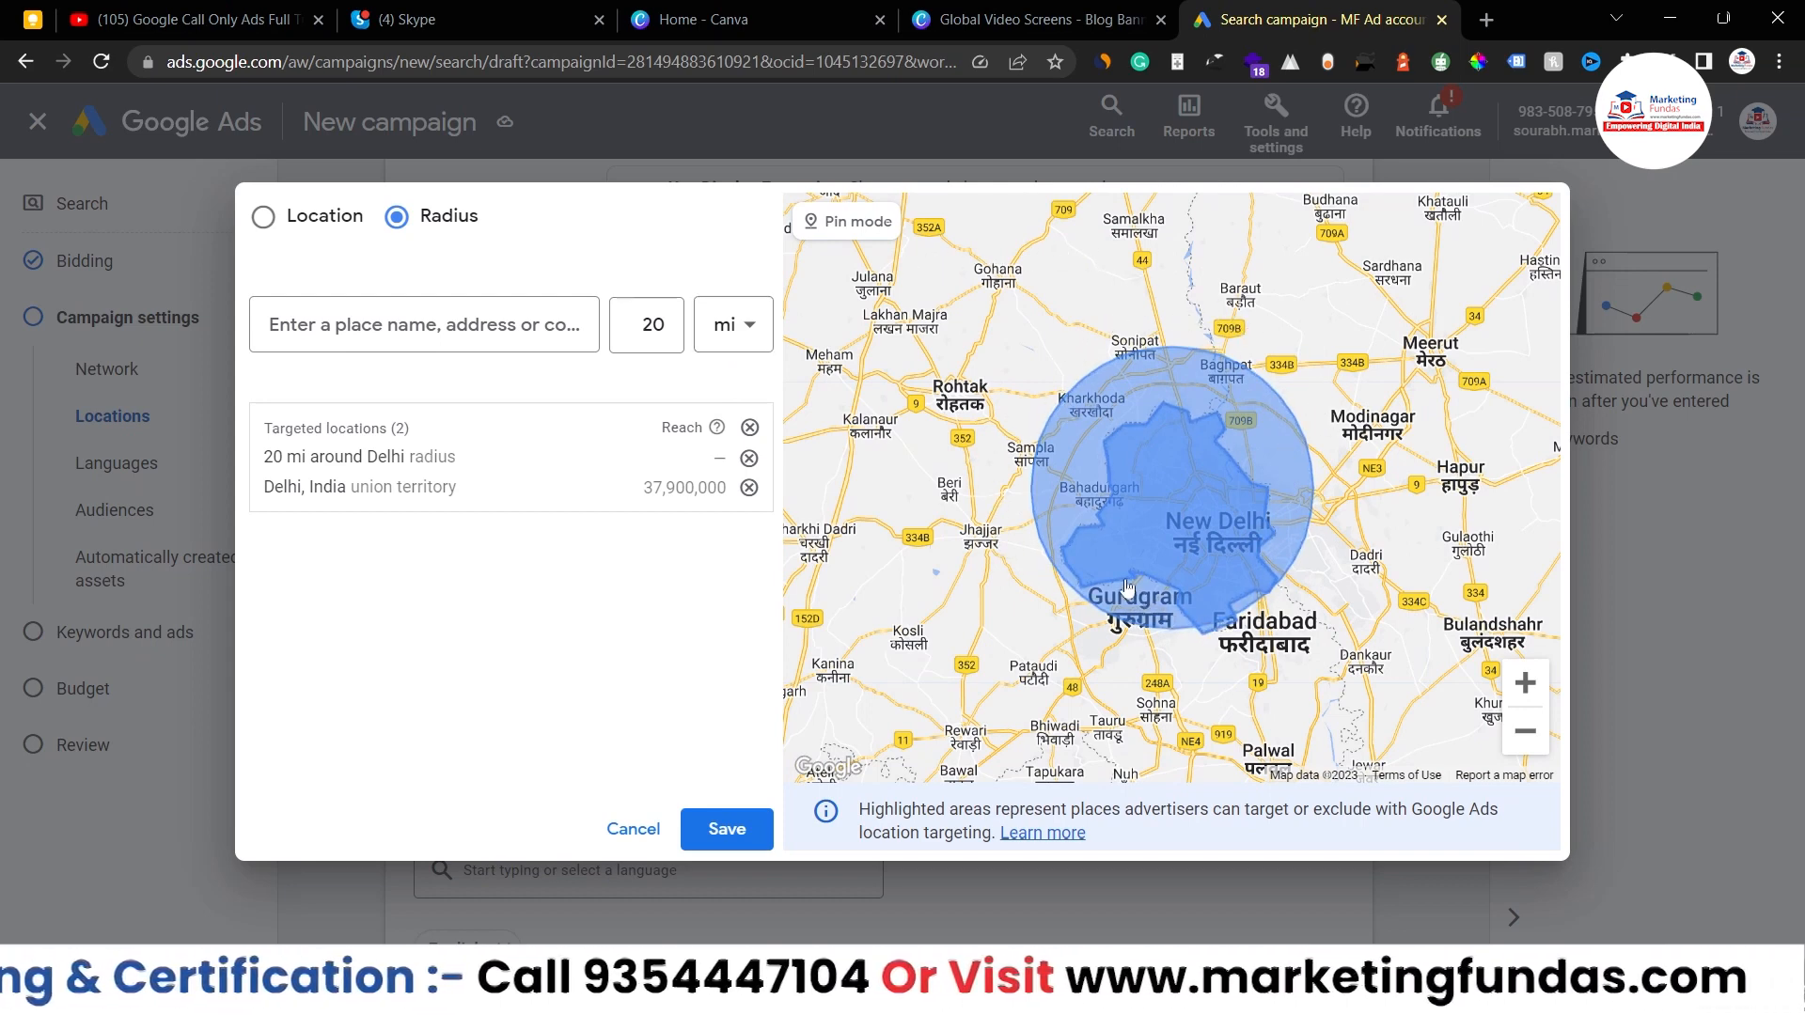
{"action": "left_click", "coordinate": [671, 320]}
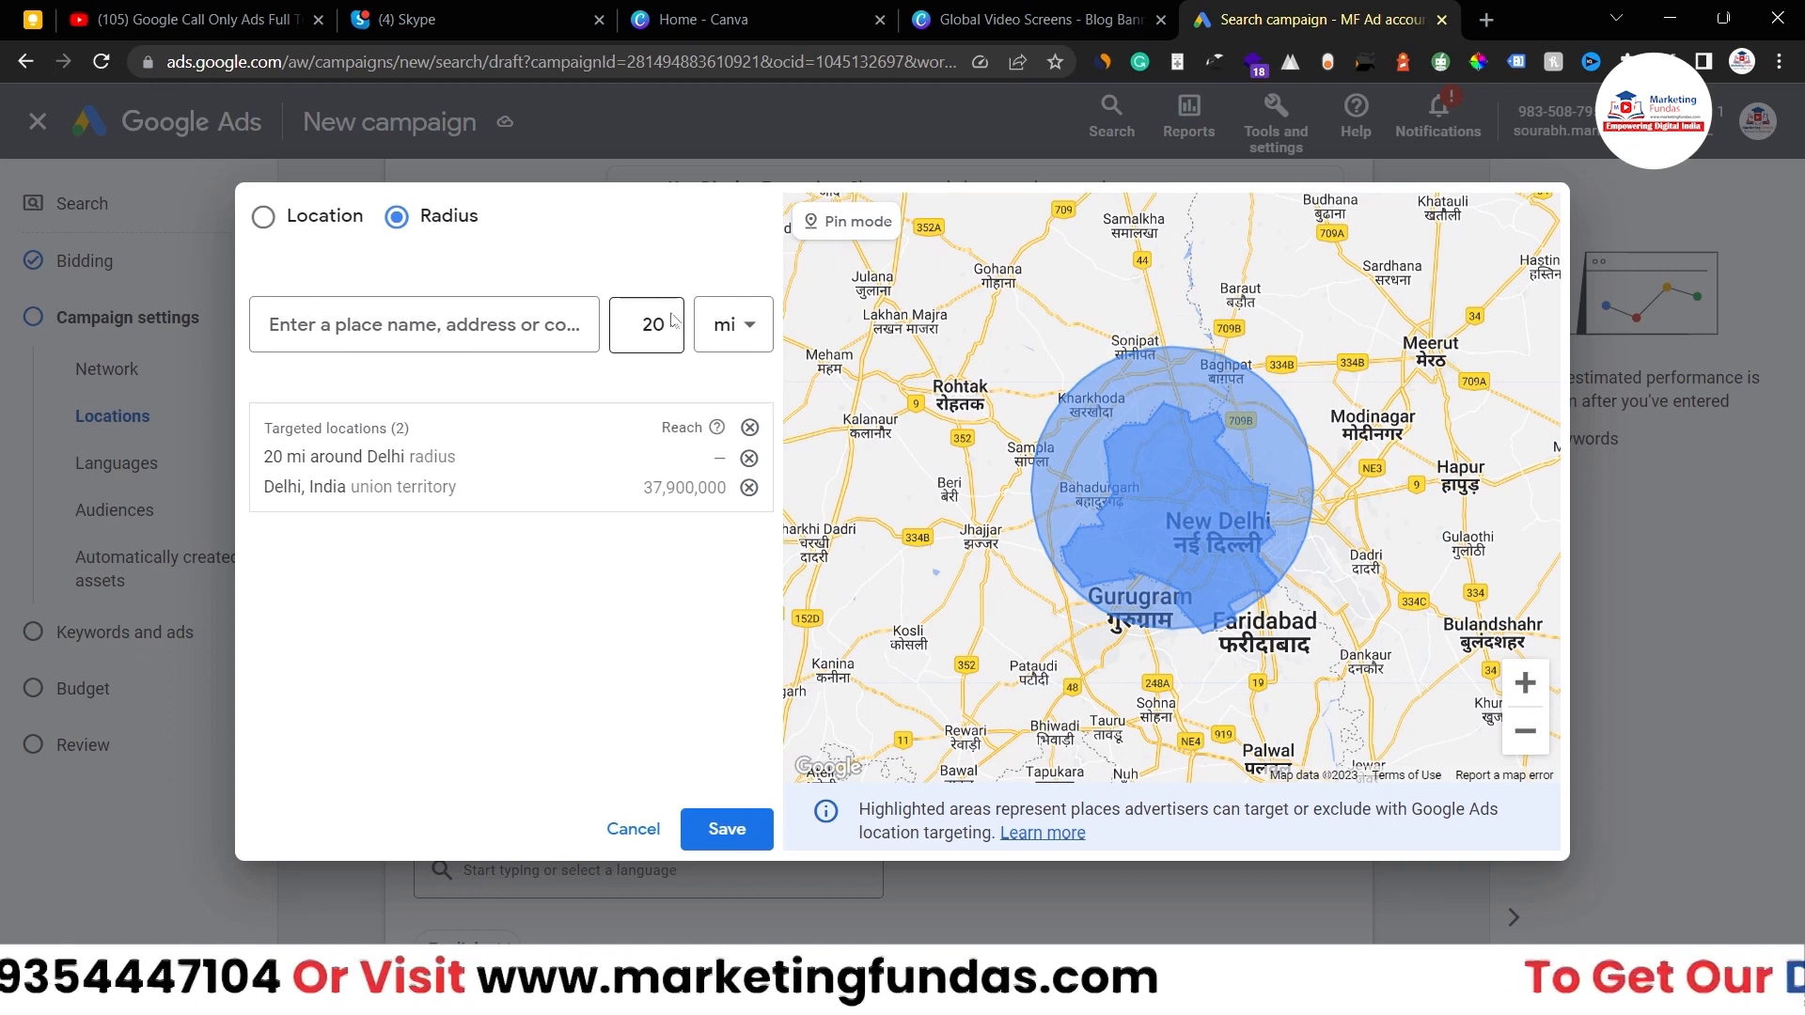
{"action": "left_click", "coordinate": [745, 329]}
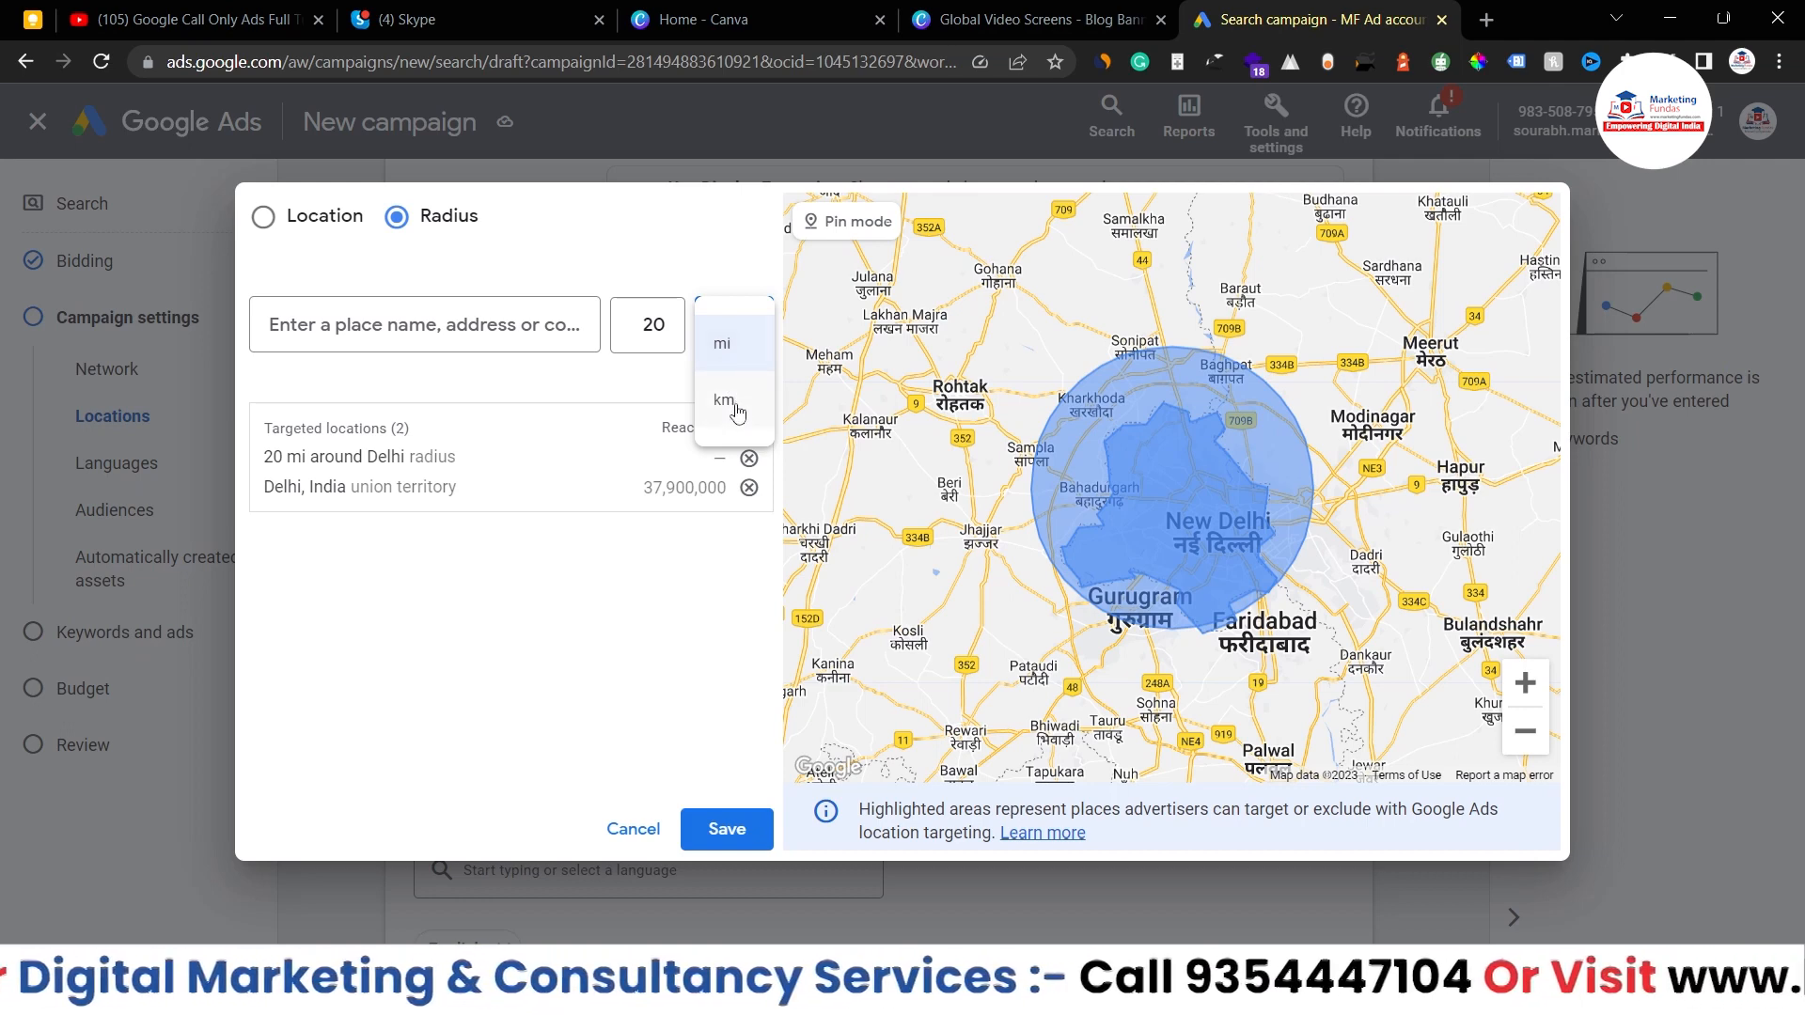
{"action": "left_click", "coordinate": [722, 404]}
{"action": "left_click", "coordinate": [658, 325]}
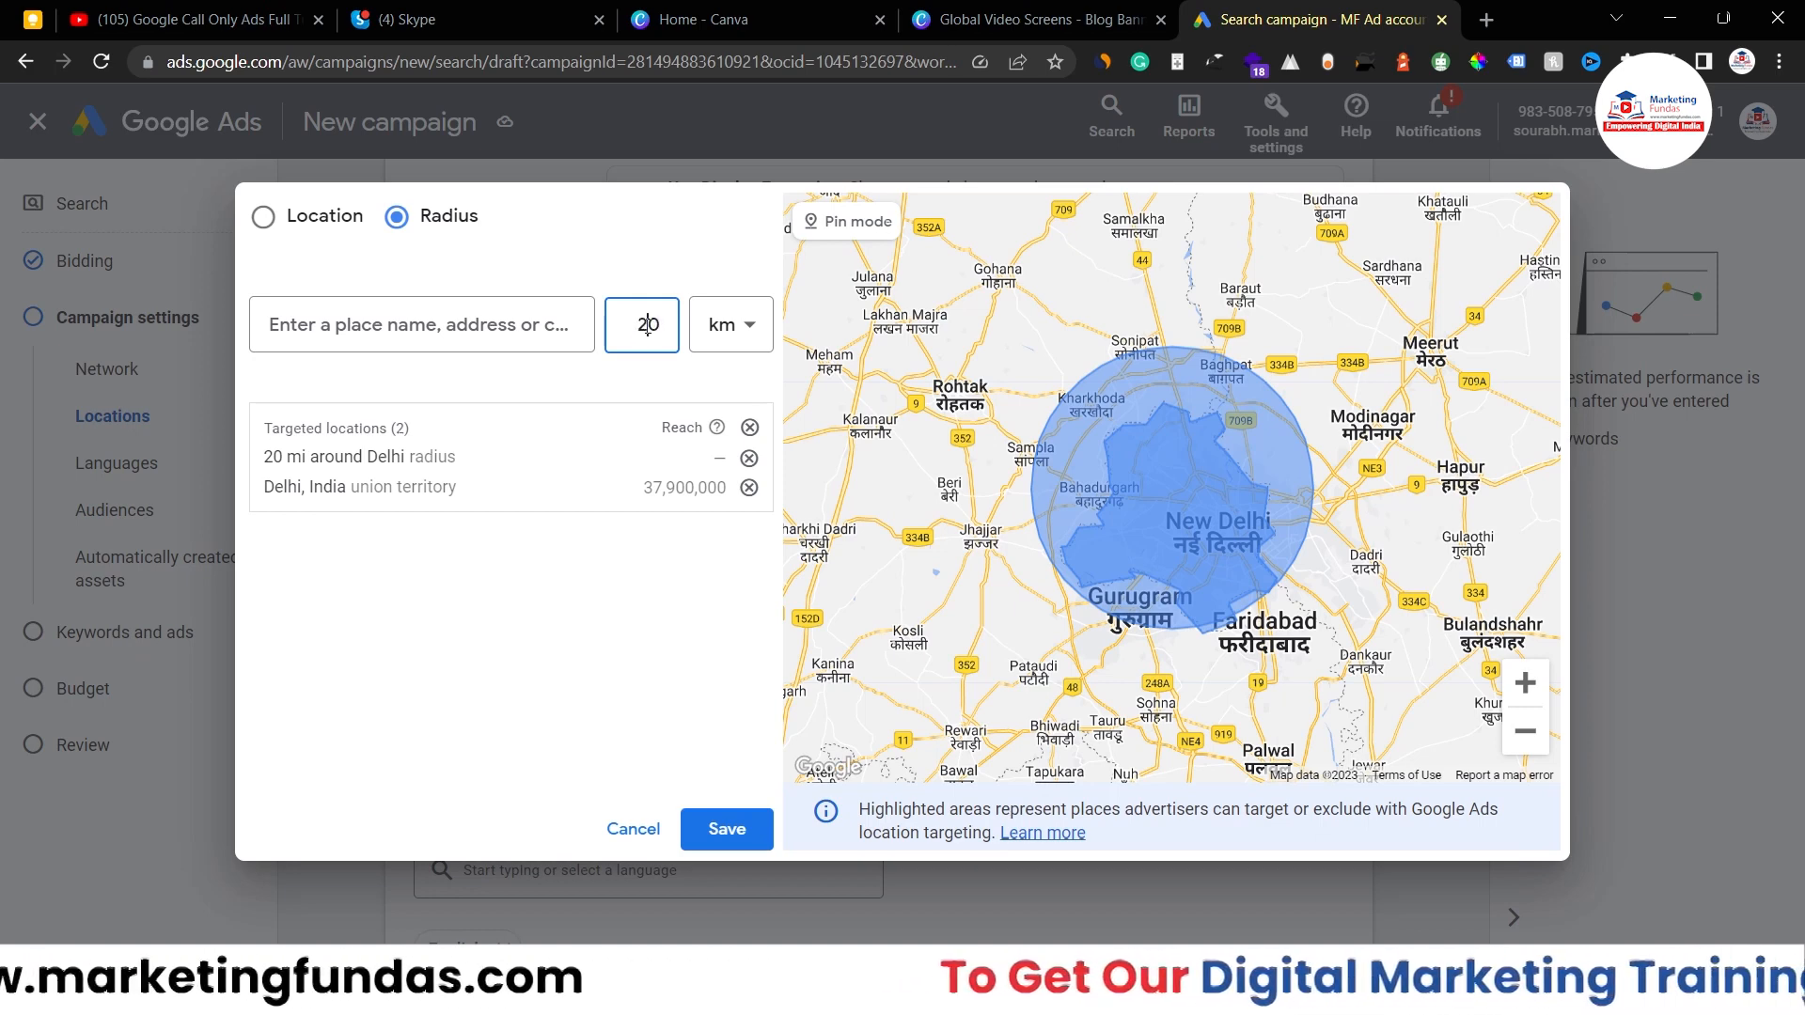
{"action": "key", "text": "BackSpace"}
{"action": "key", "text": "BackSpace"}
{"action": "type", "text": "1"}
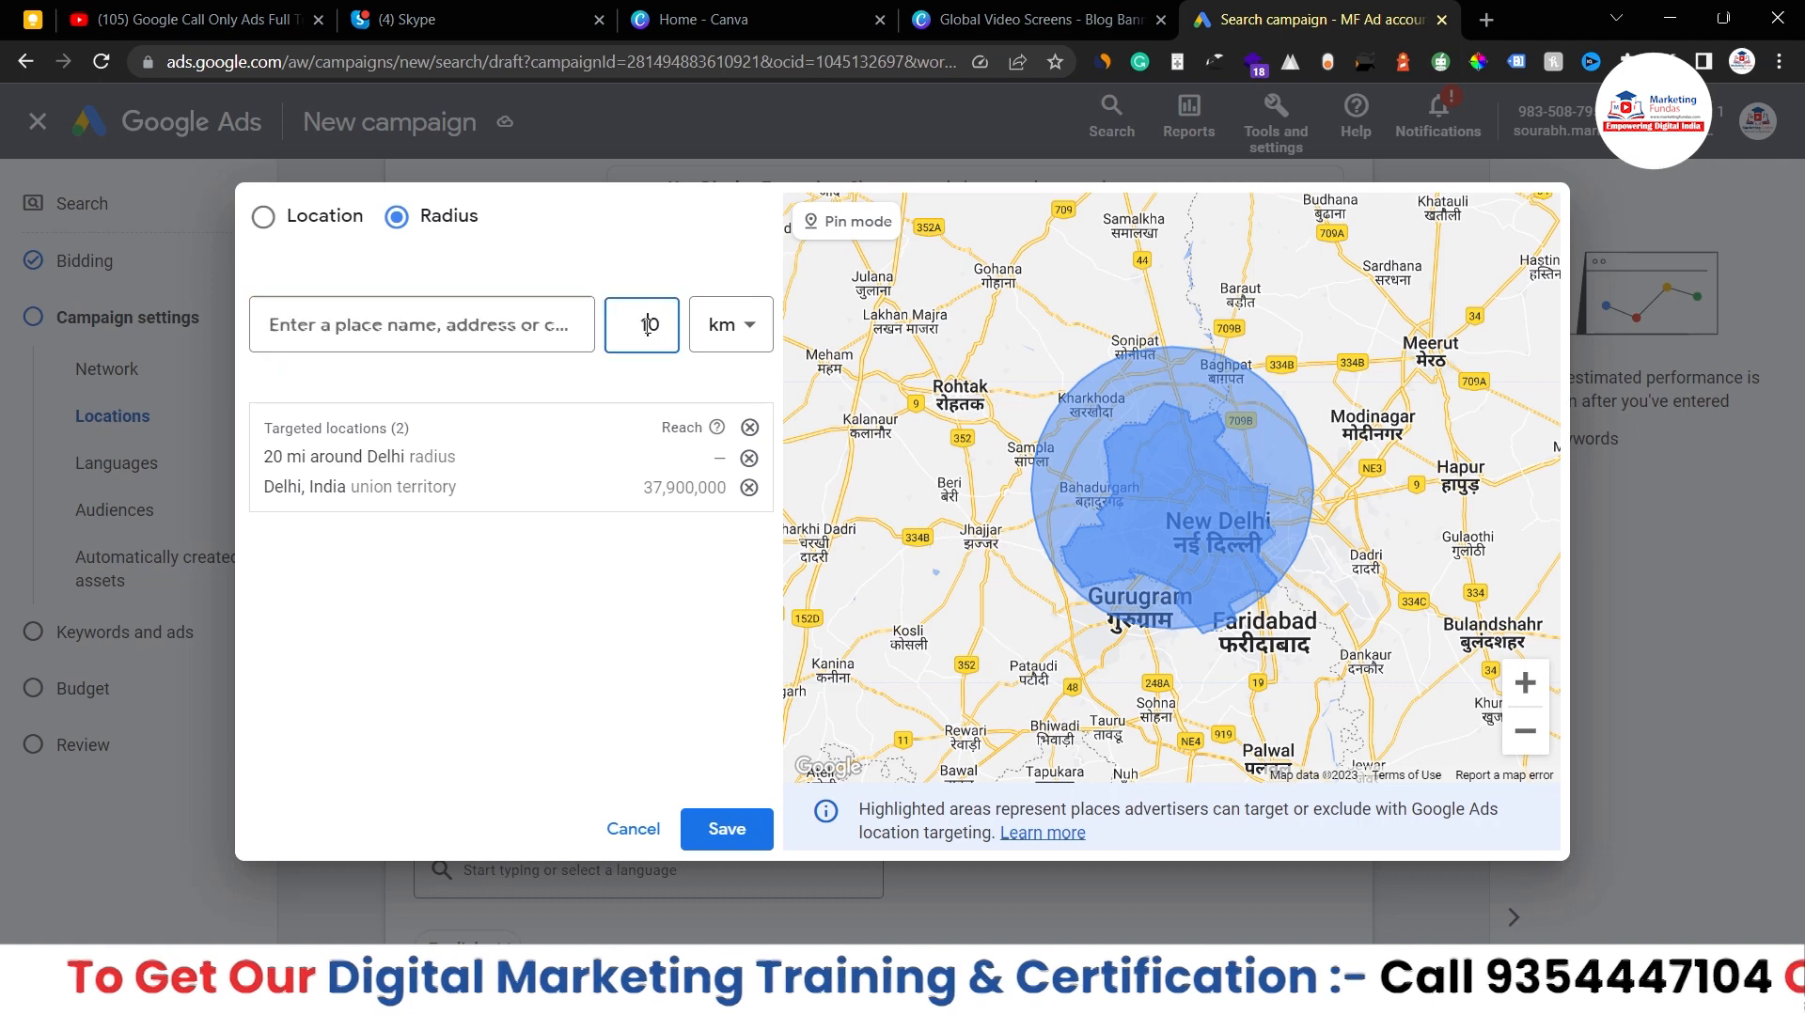
{"action": "left_click", "coordinate": [722, 324]}
{"action": "left_click", "coordinate": [729, 343]}
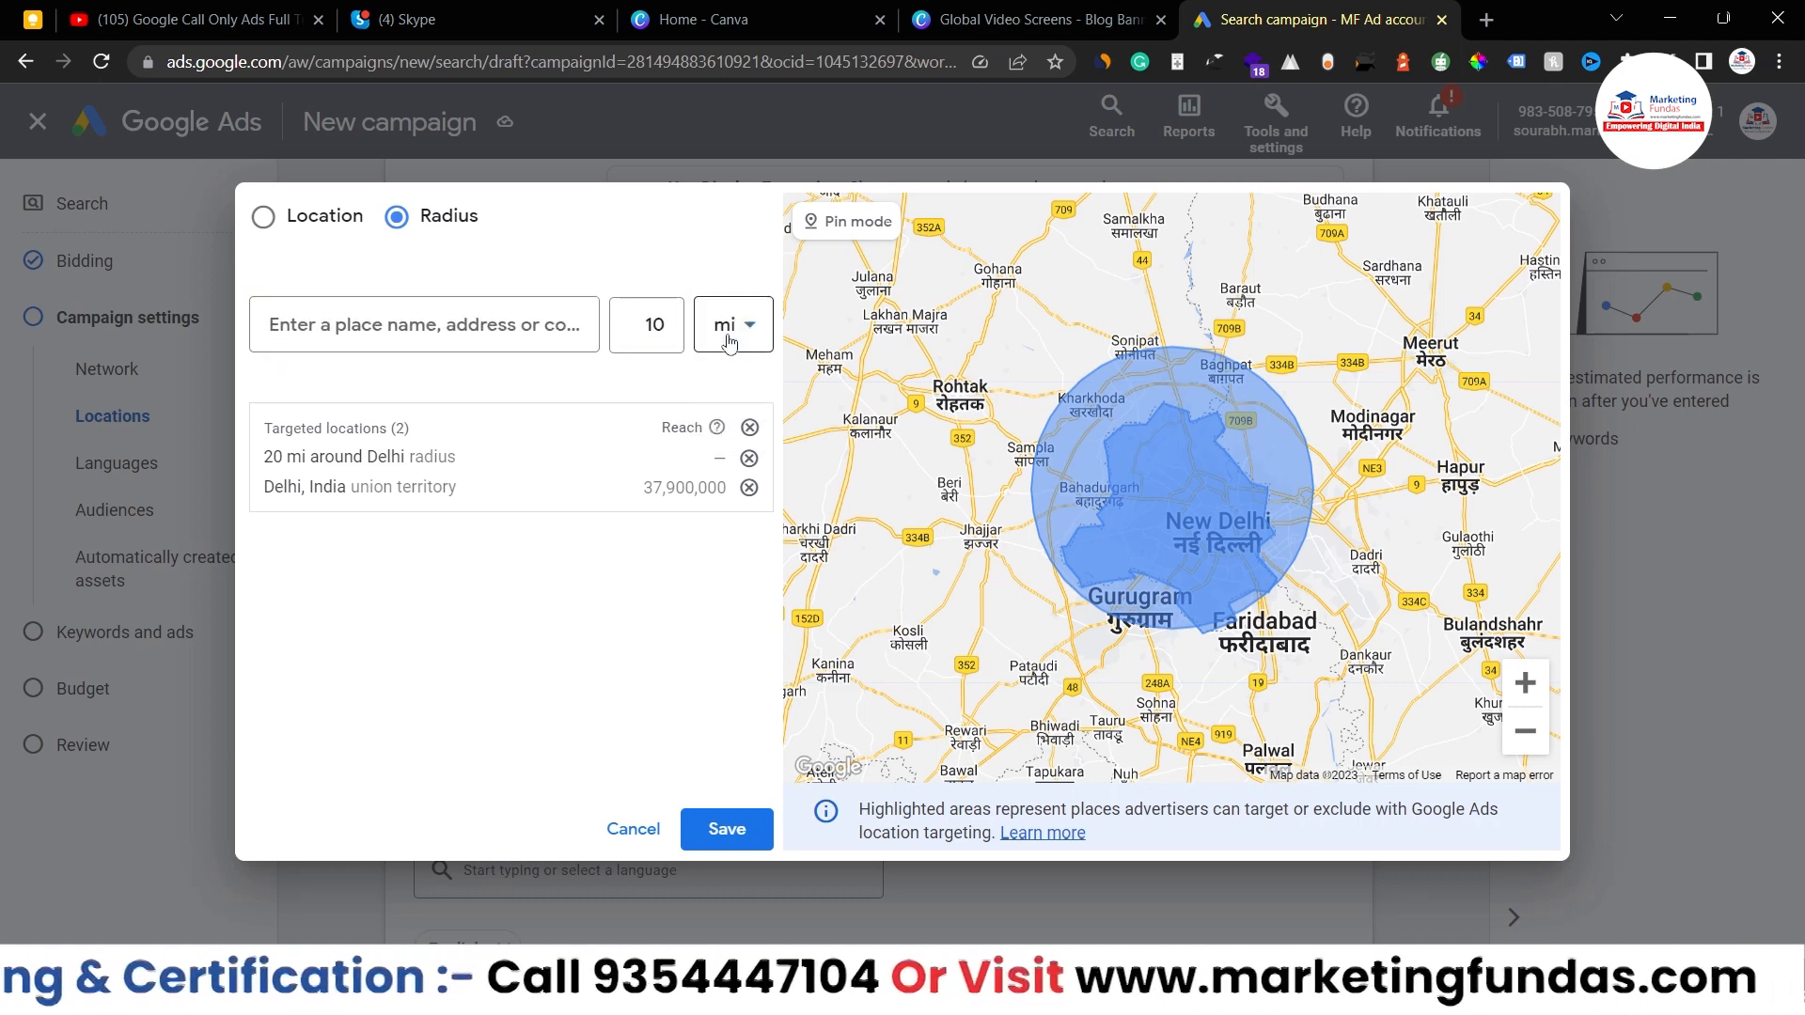
- Search for 'delhi' again as the centre of the 10 mi radius
{"action": "left_click", "coordinate": [505, 323]}
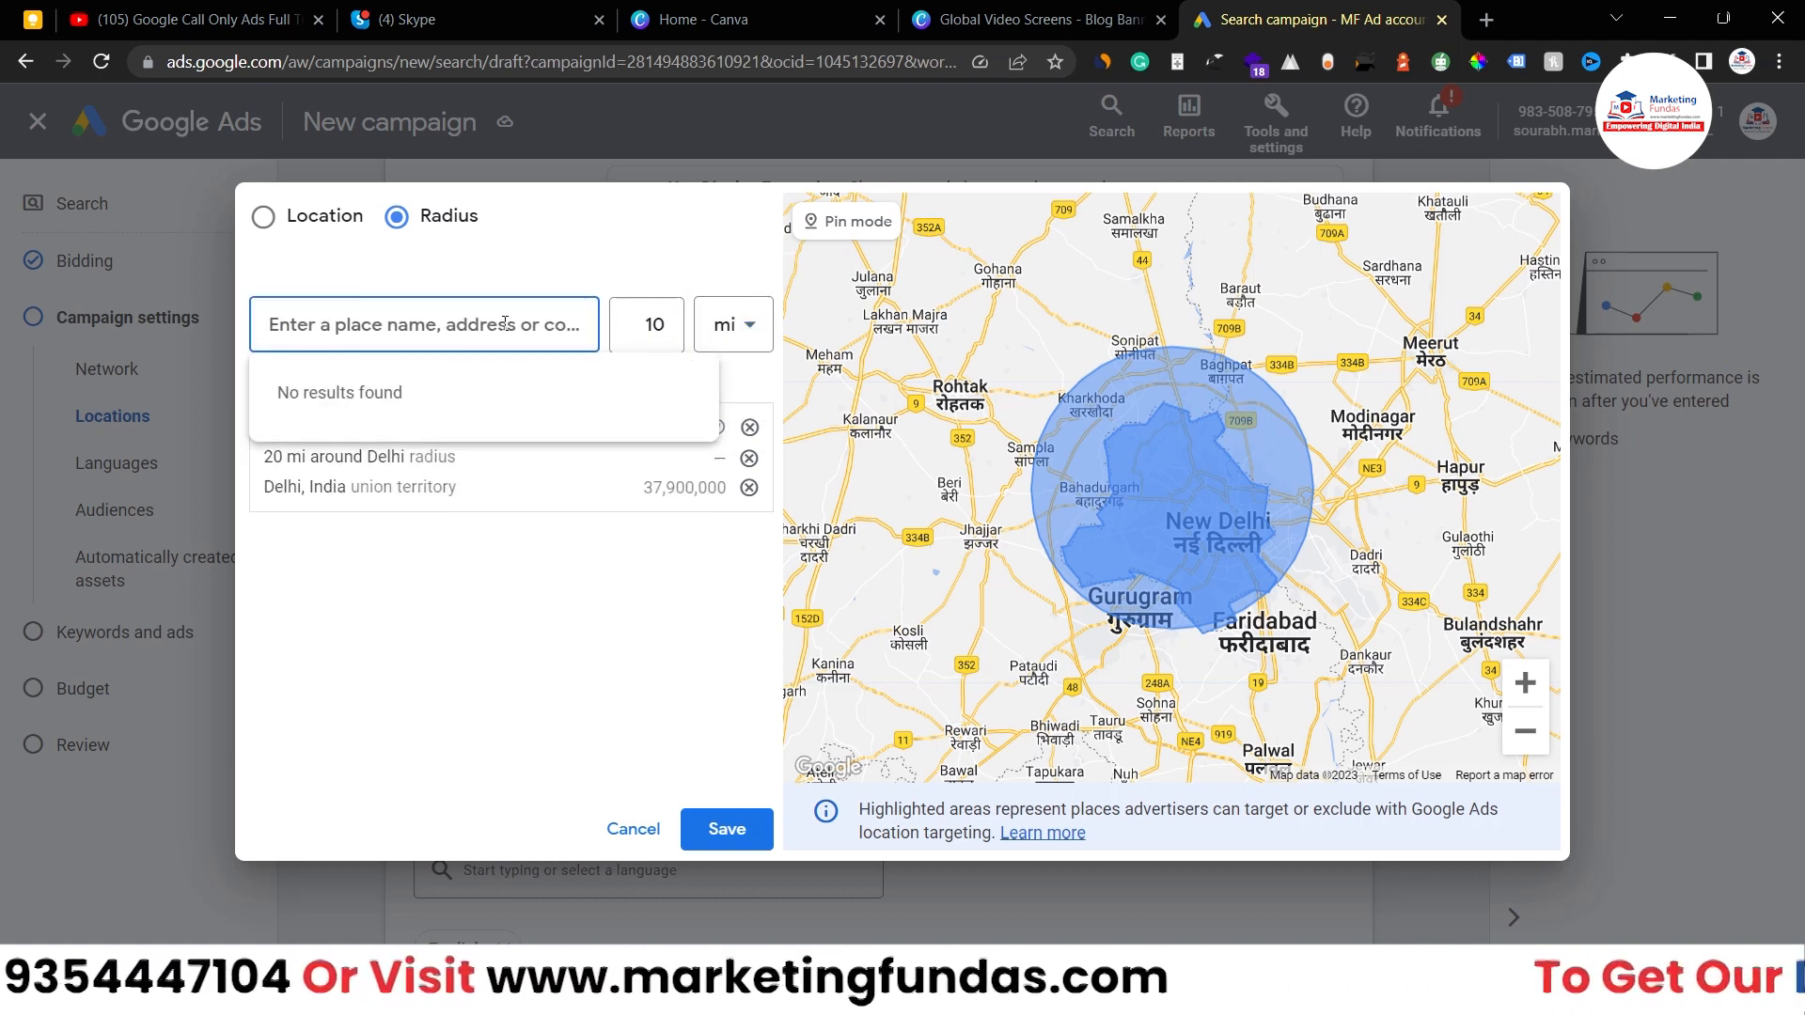
{"action": "type", "text": "delg"}
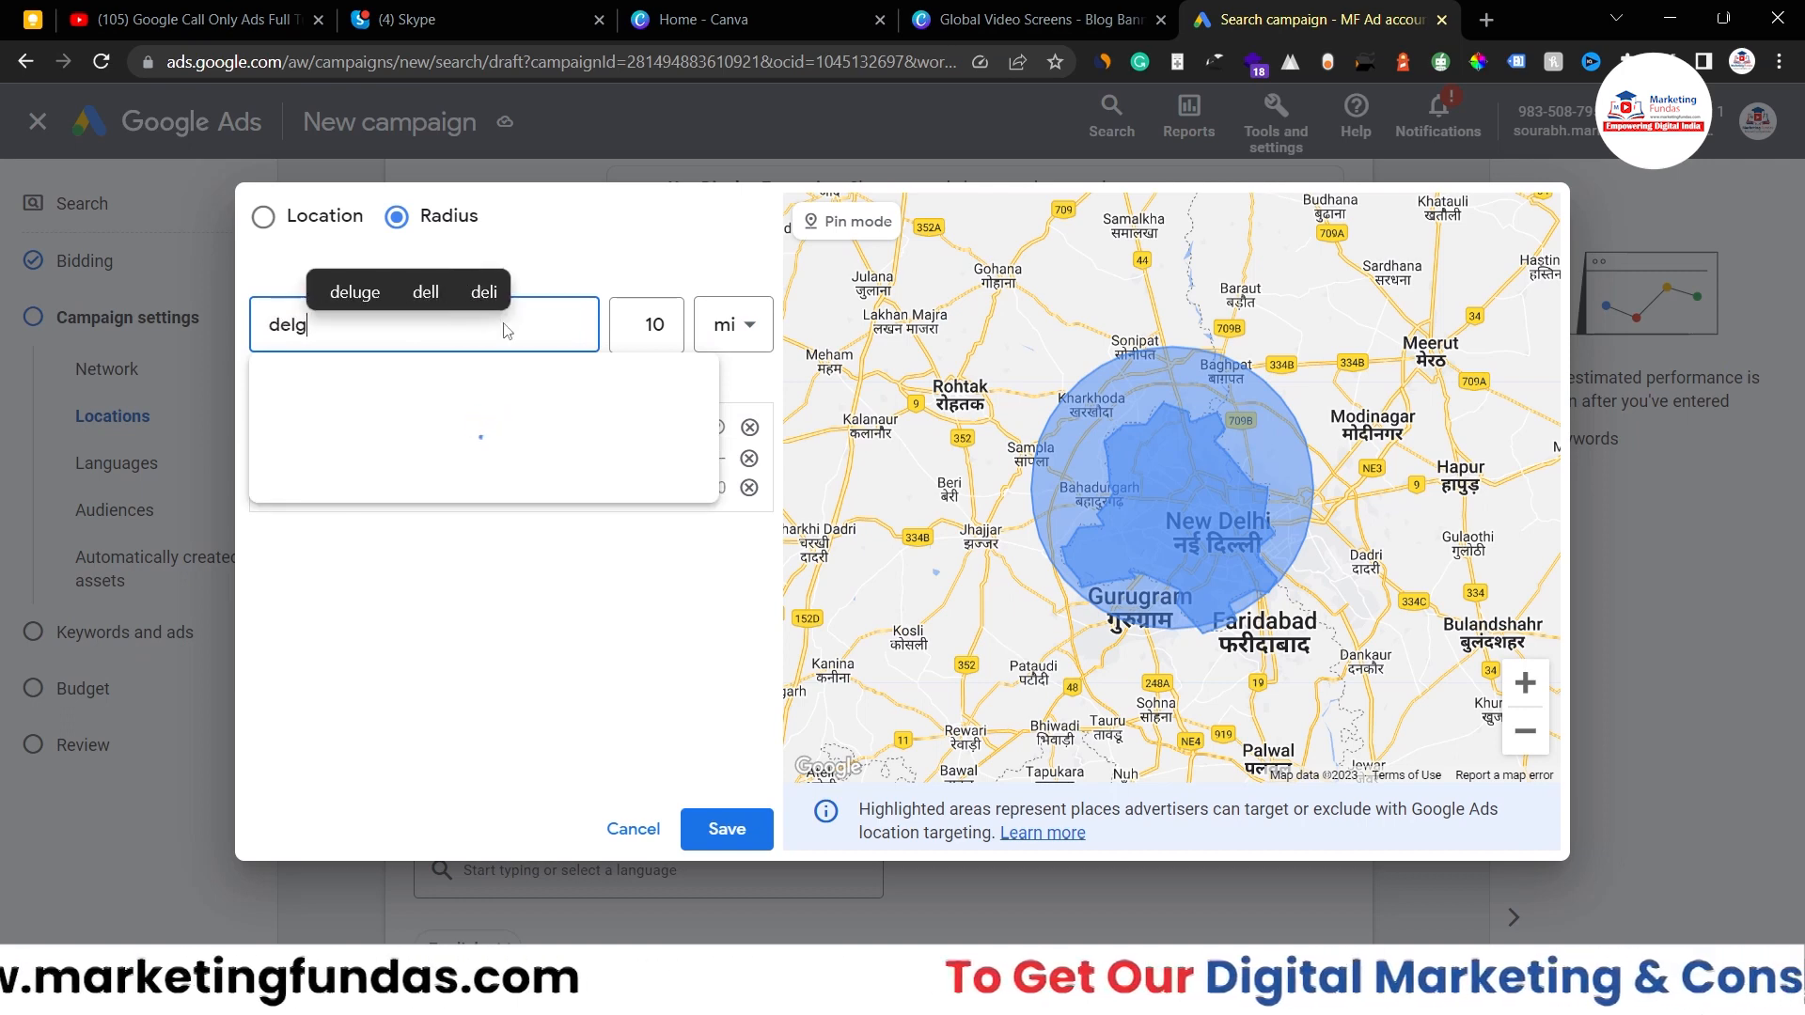
{"action": "type", "text": "i"}
{"action": "key", "text": "BackSpace"}
{"action": "key", "text": "BackSpace"}
{"action": "key", "text": "BackSpace"}
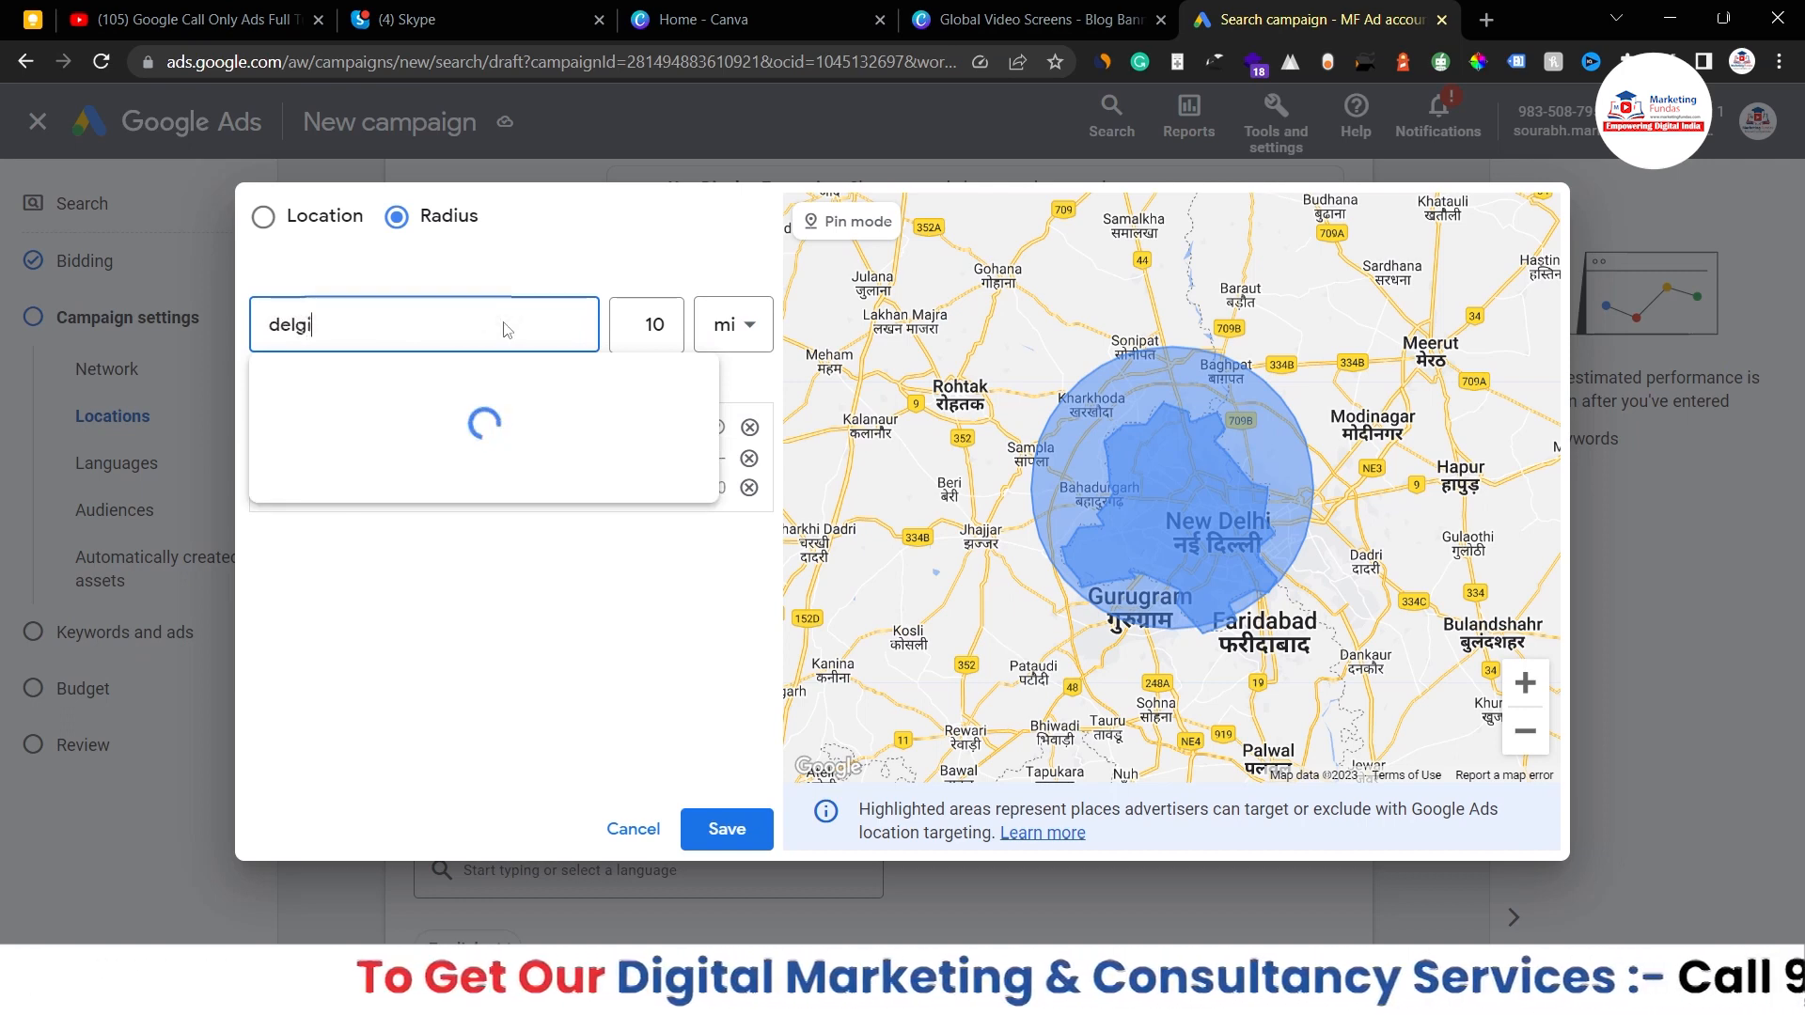
{"action": "type", "text": "lh"}
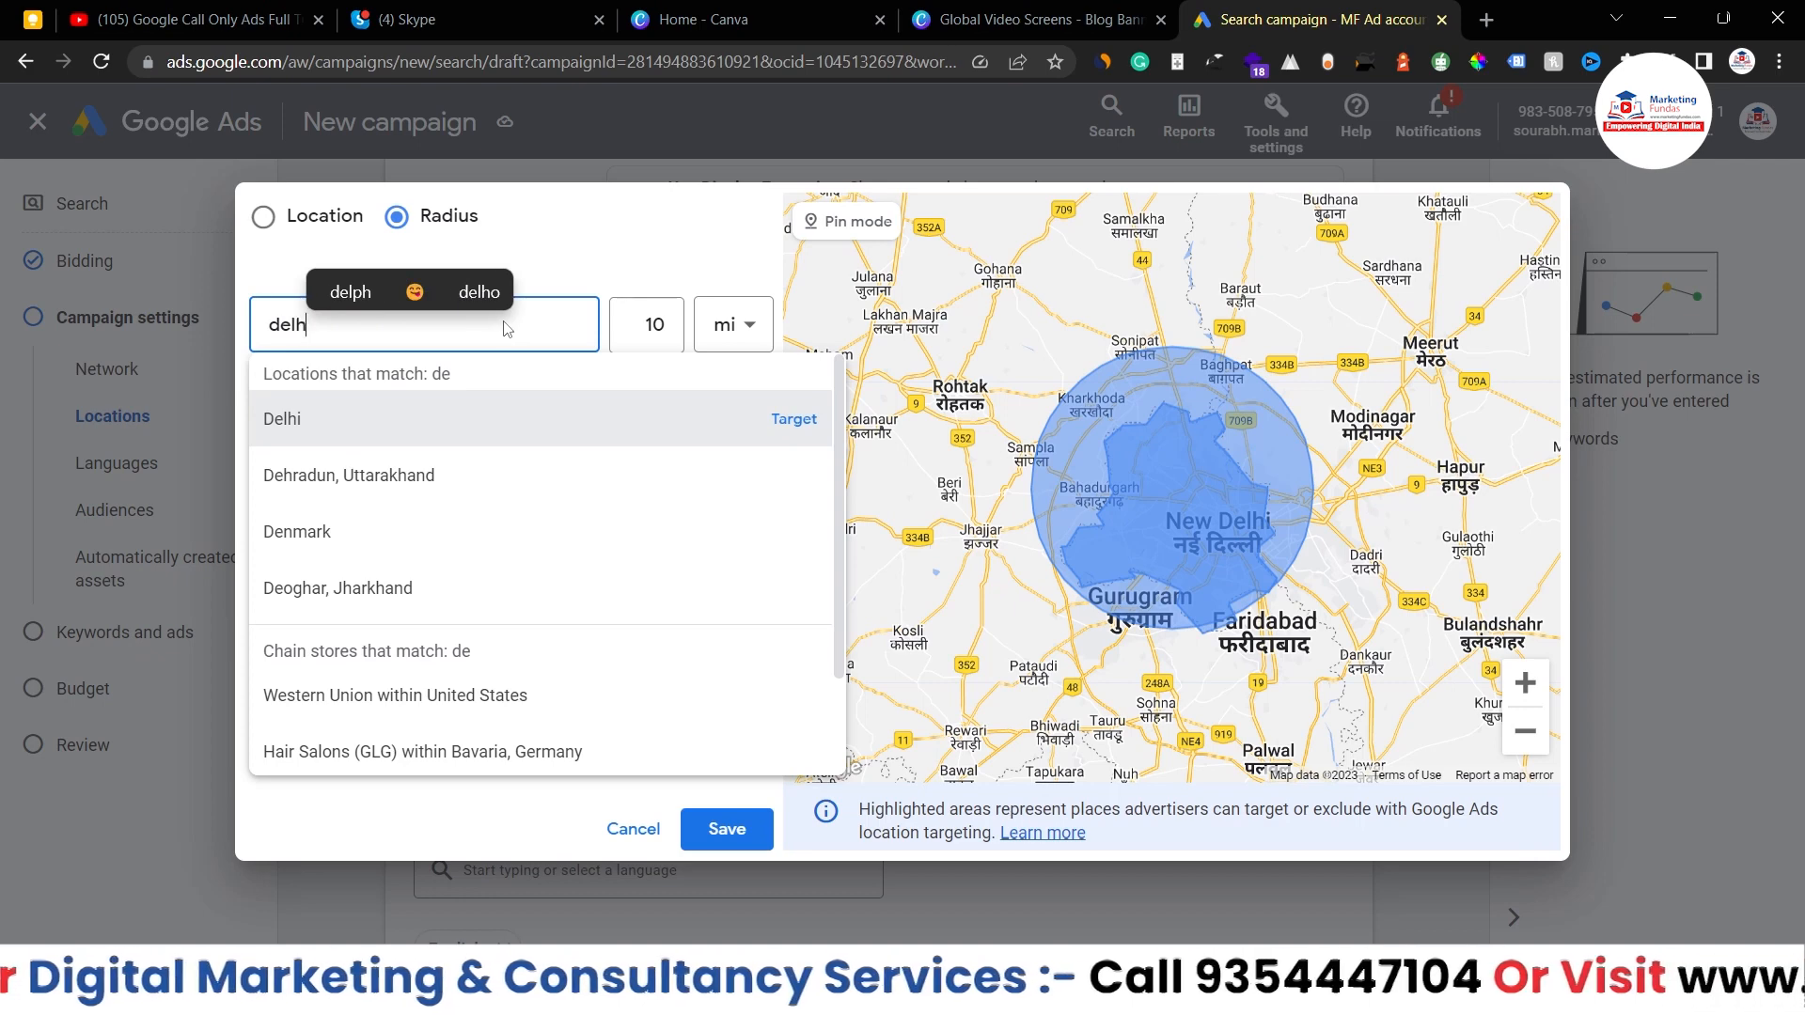
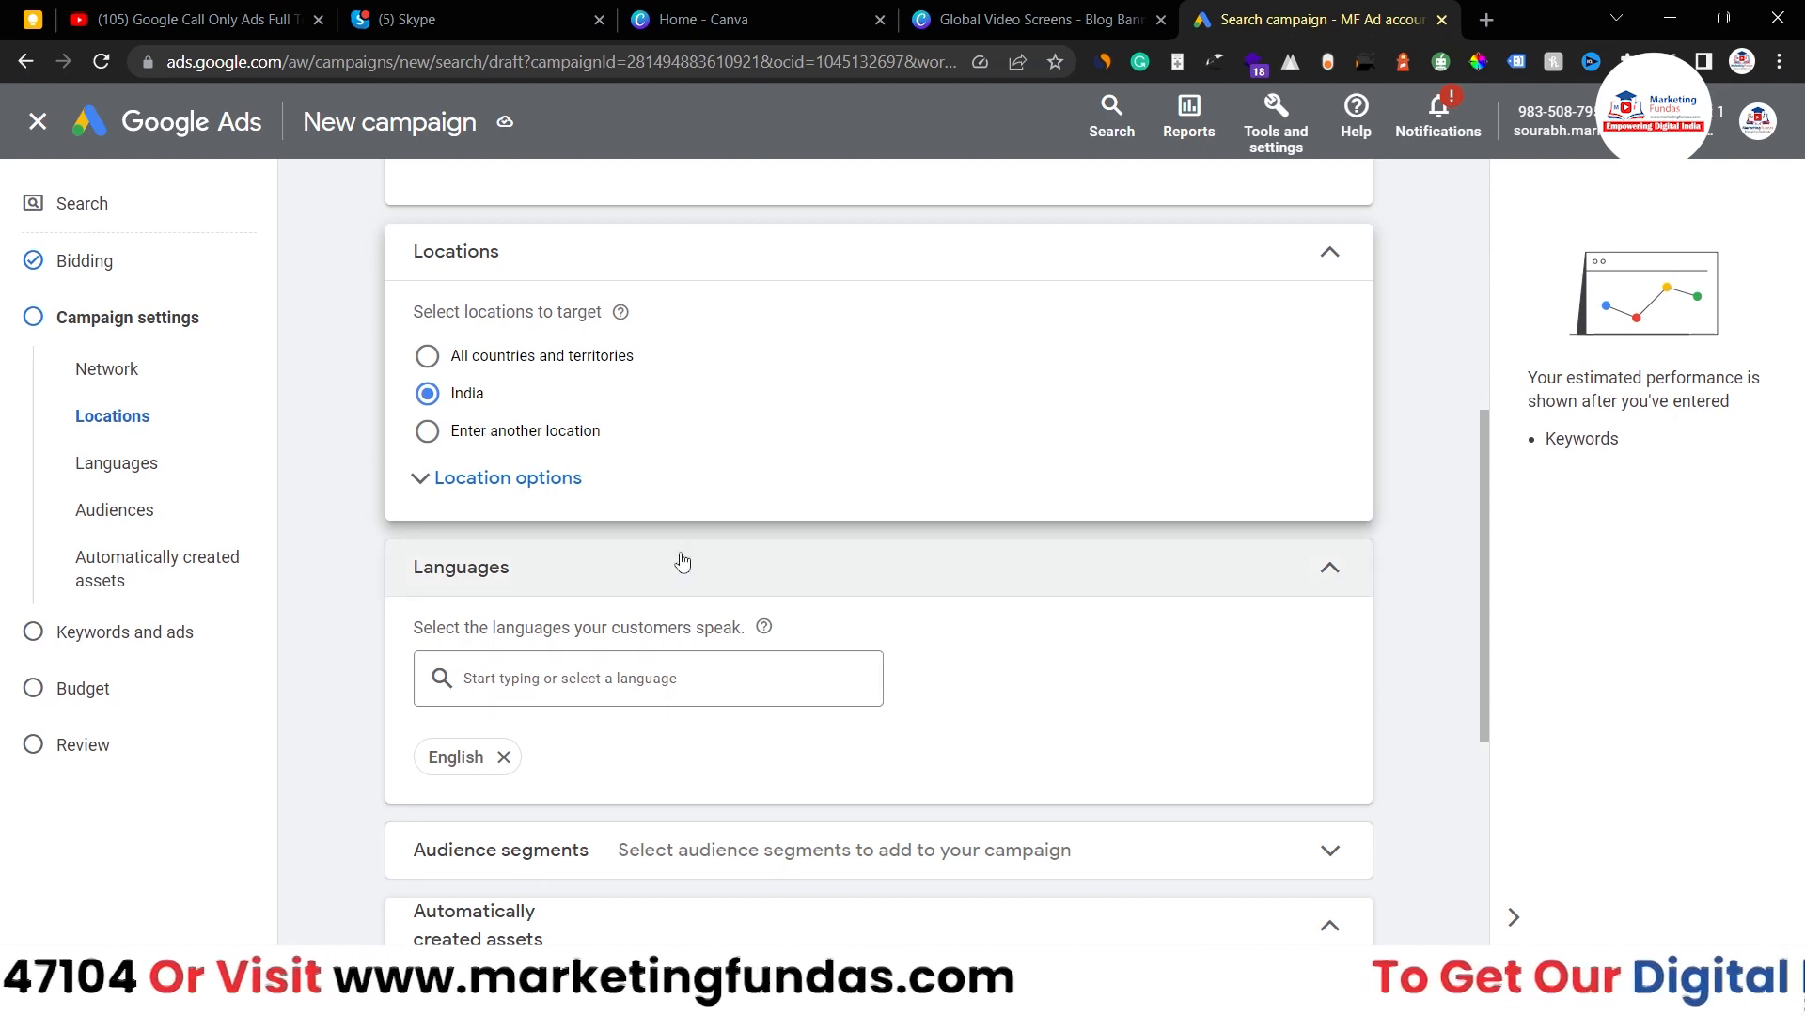
- Scroll down past the Automatically created assets section, leaving it off
{"action": "scroll", "coordinate": [683, 562], "scroll_direction": "down", "scroll_amount": 3}
{"action": "scroll", "coordinate": [683, 561], "scroll_direction": "down", "scroll_amount": 1}
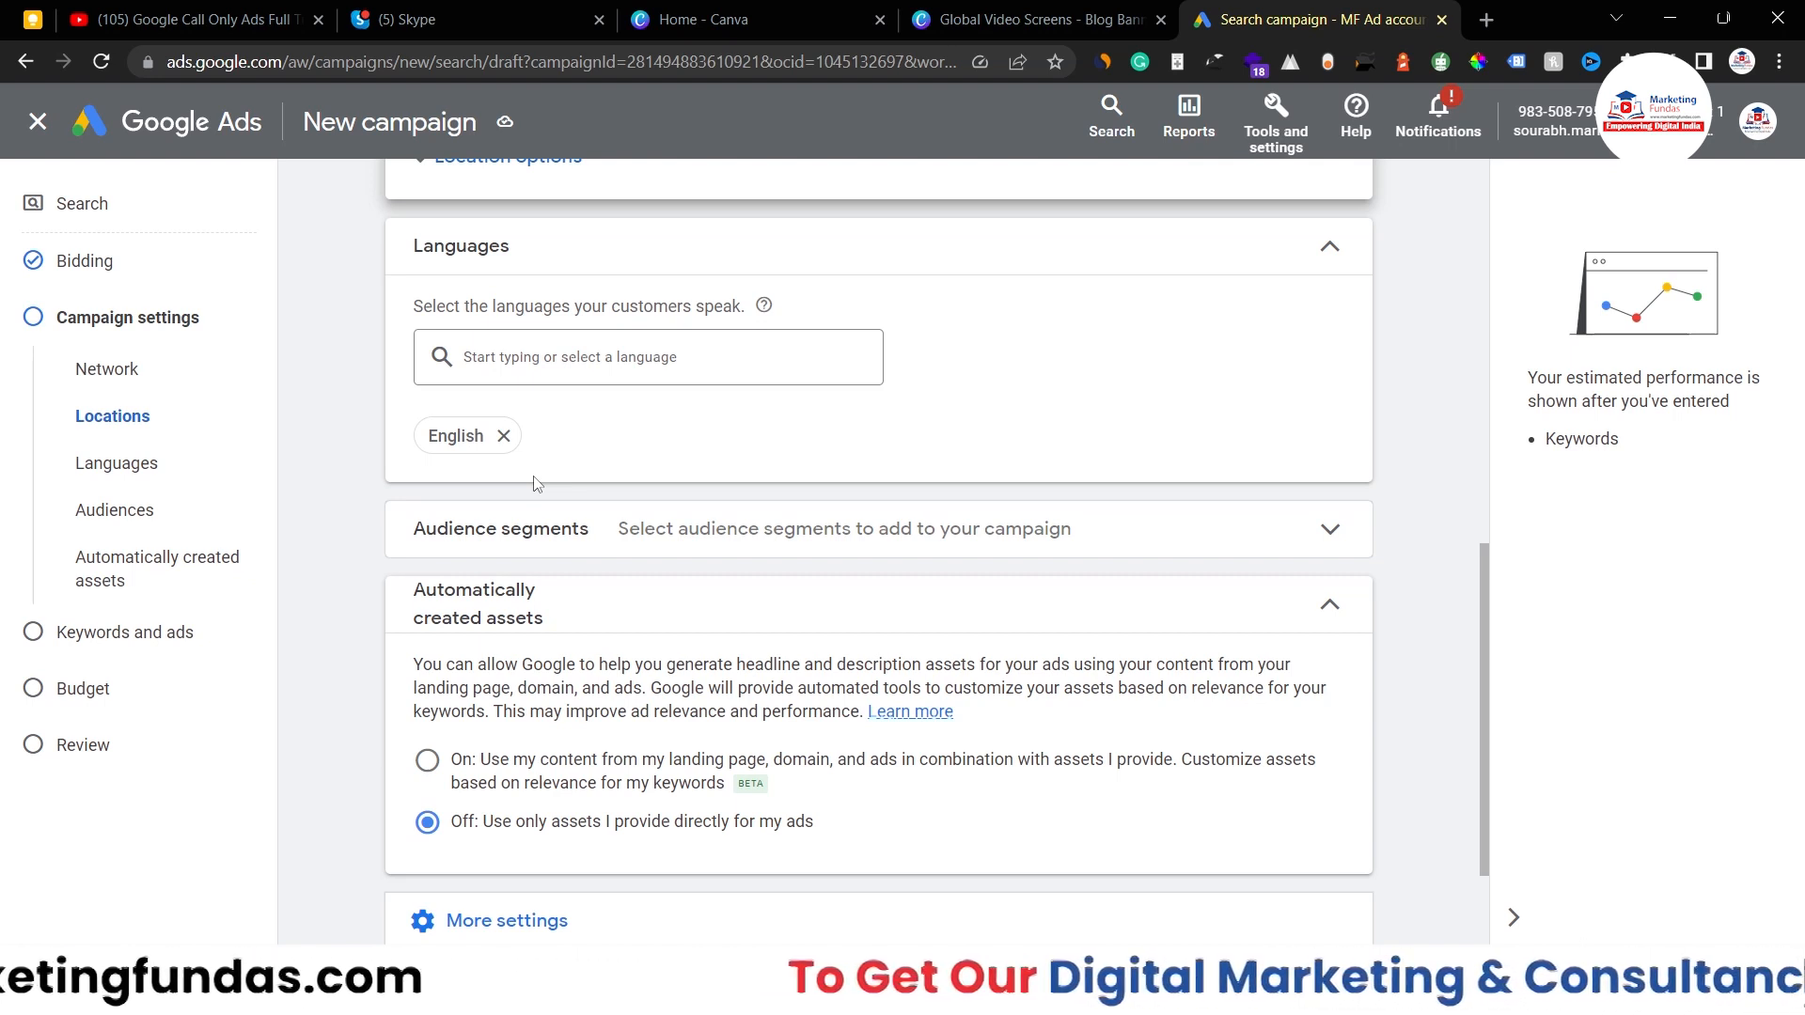
- Add Hindi from the language search so the campaign targets both English and Hindi
{"action": "left_click", "coordinate": [609, 366]}
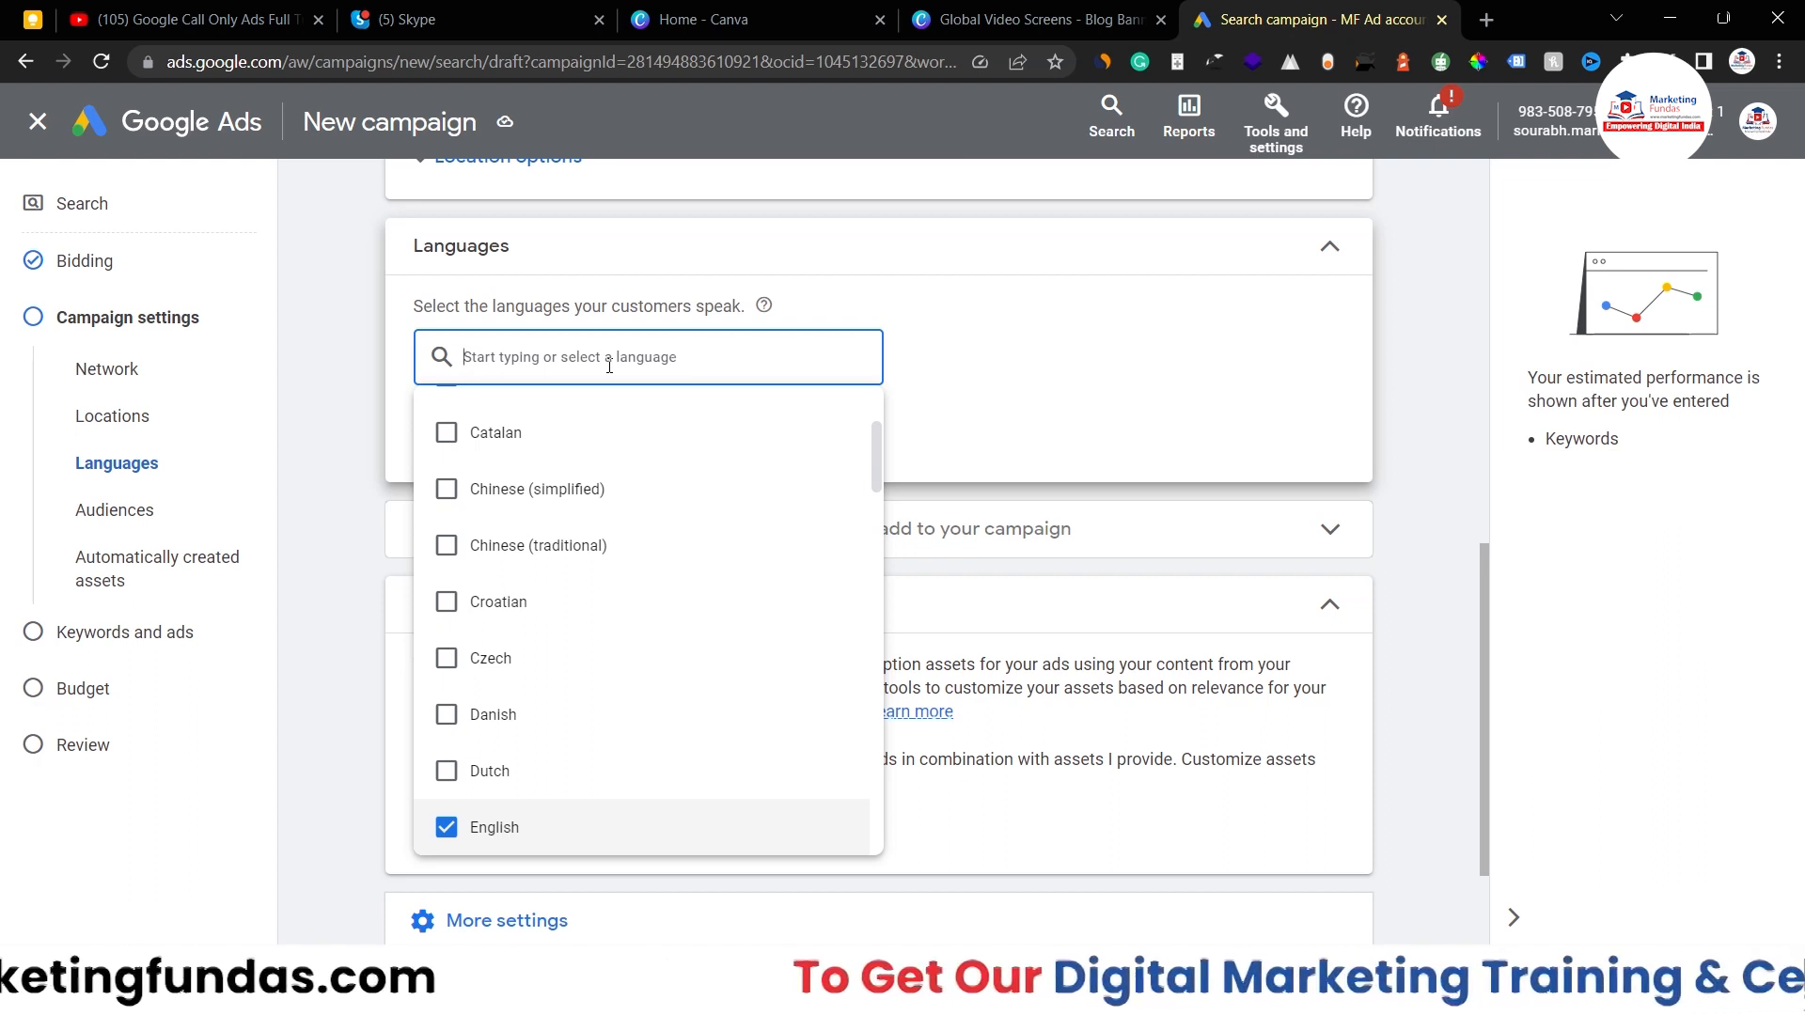
{"action": "type", "text": "hindi"}
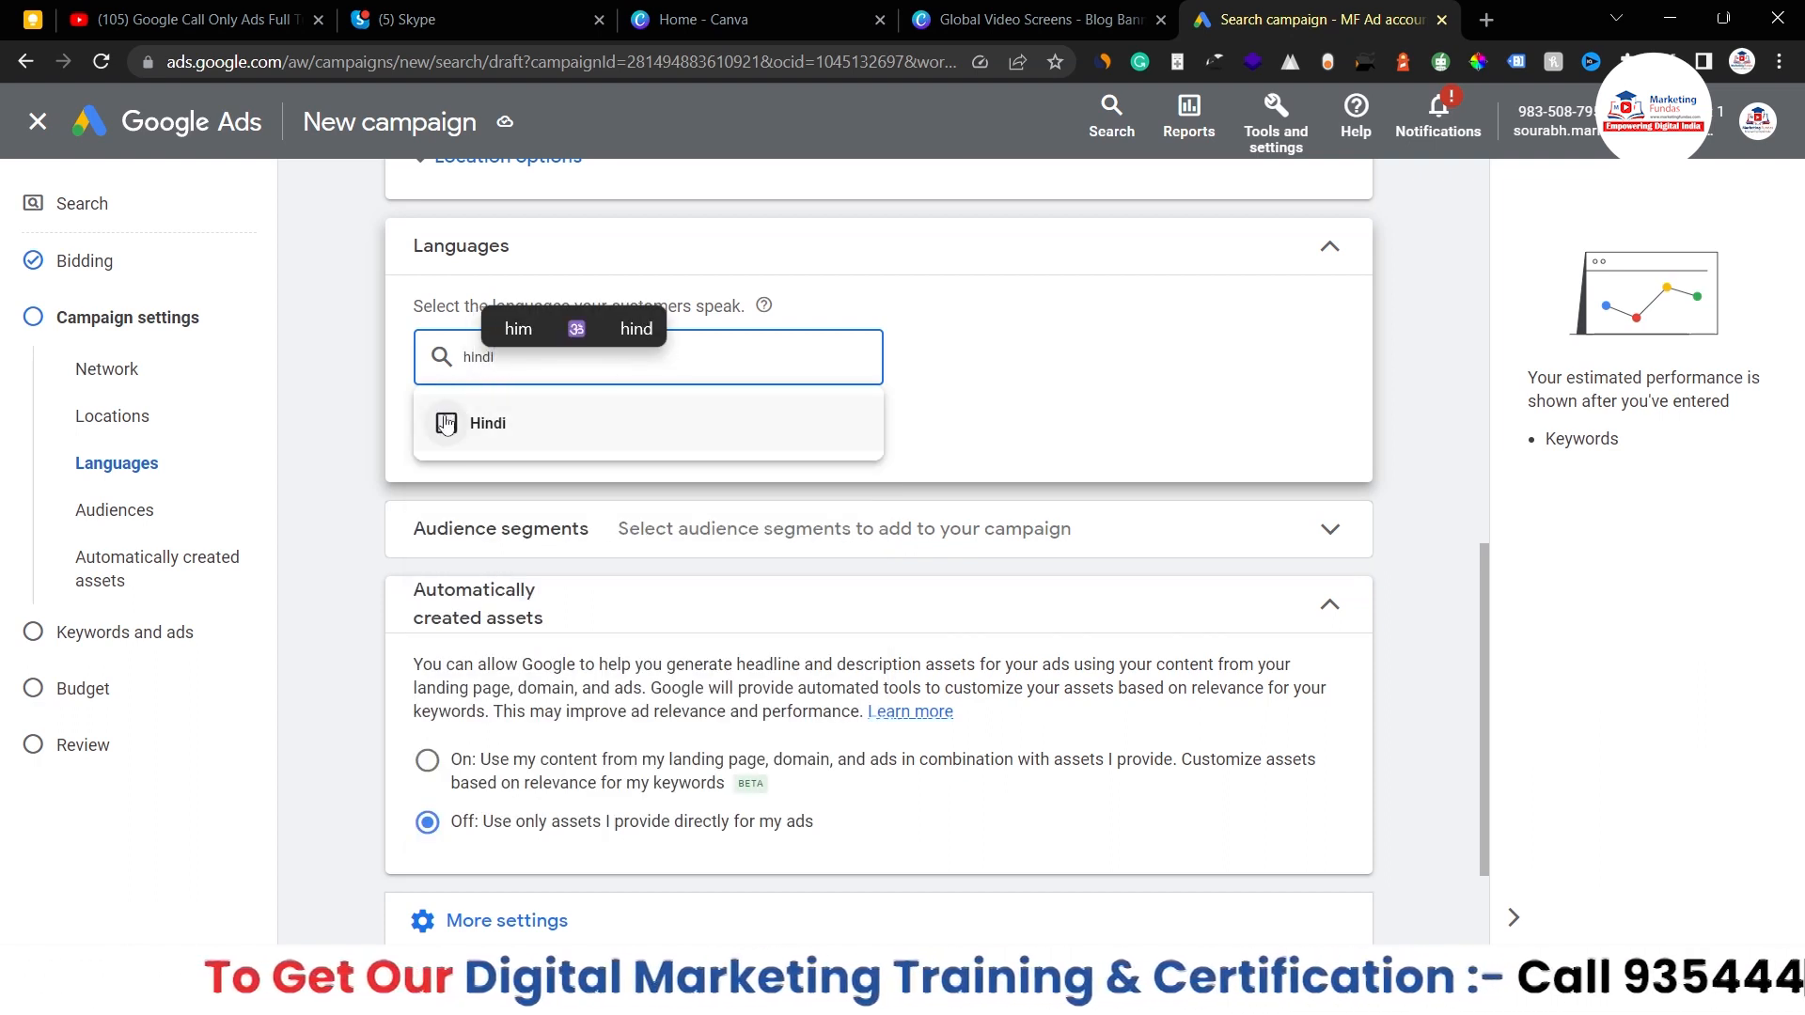
{"action": "left_click", "coordinate": [446, 424]}
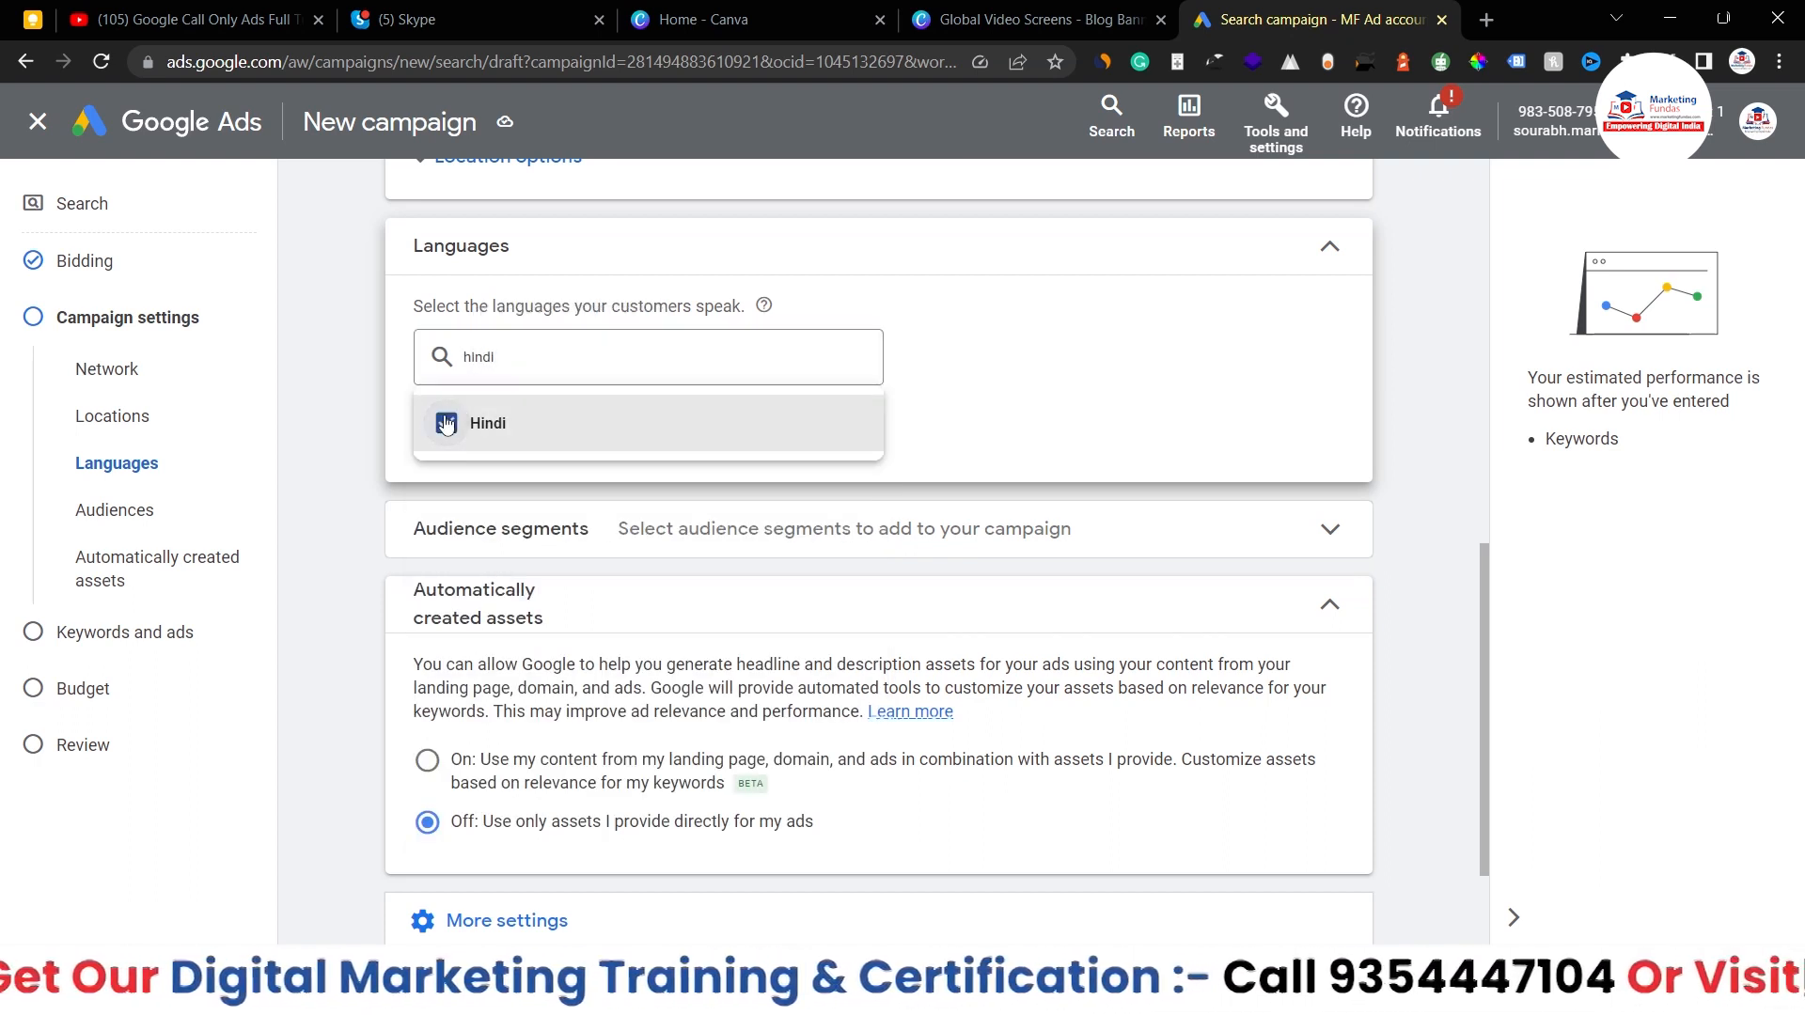
{"action": "left_click", "coordinate": [1211, 413]}
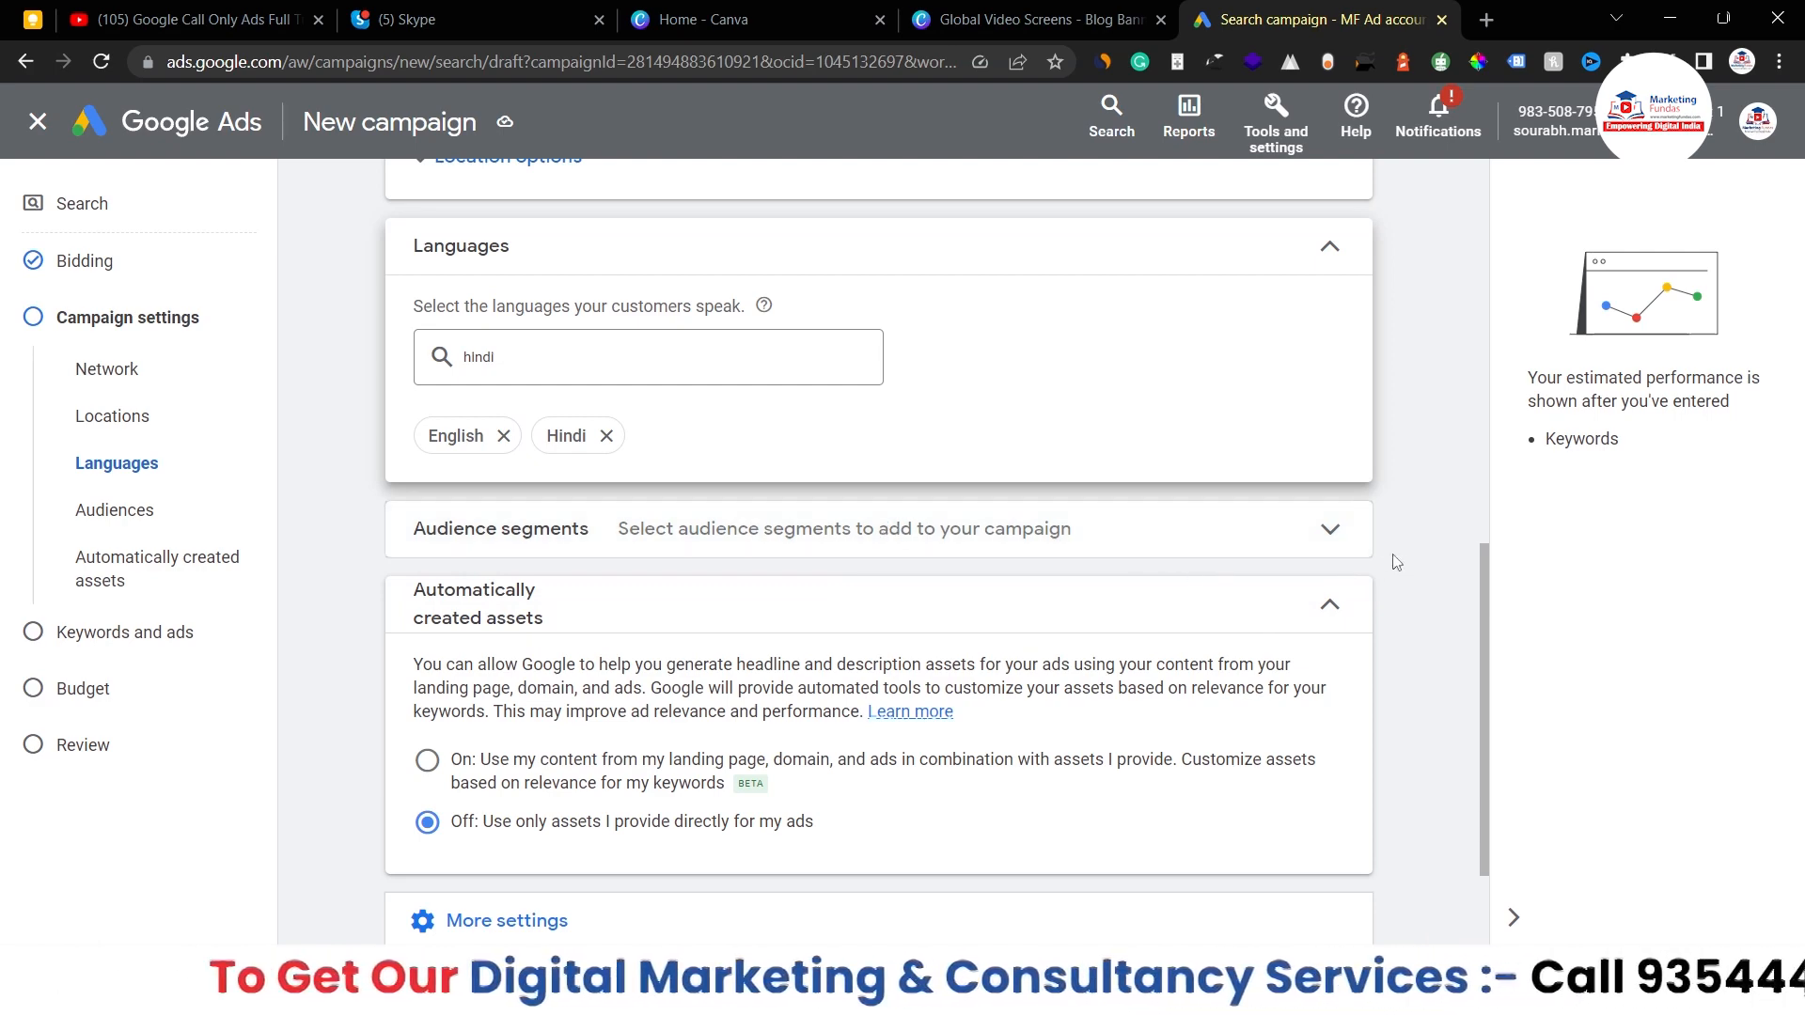
{"action": "scroll", "coordinate": [1397, 562], "scroll_direction": "down", "scroll_amount": 1}
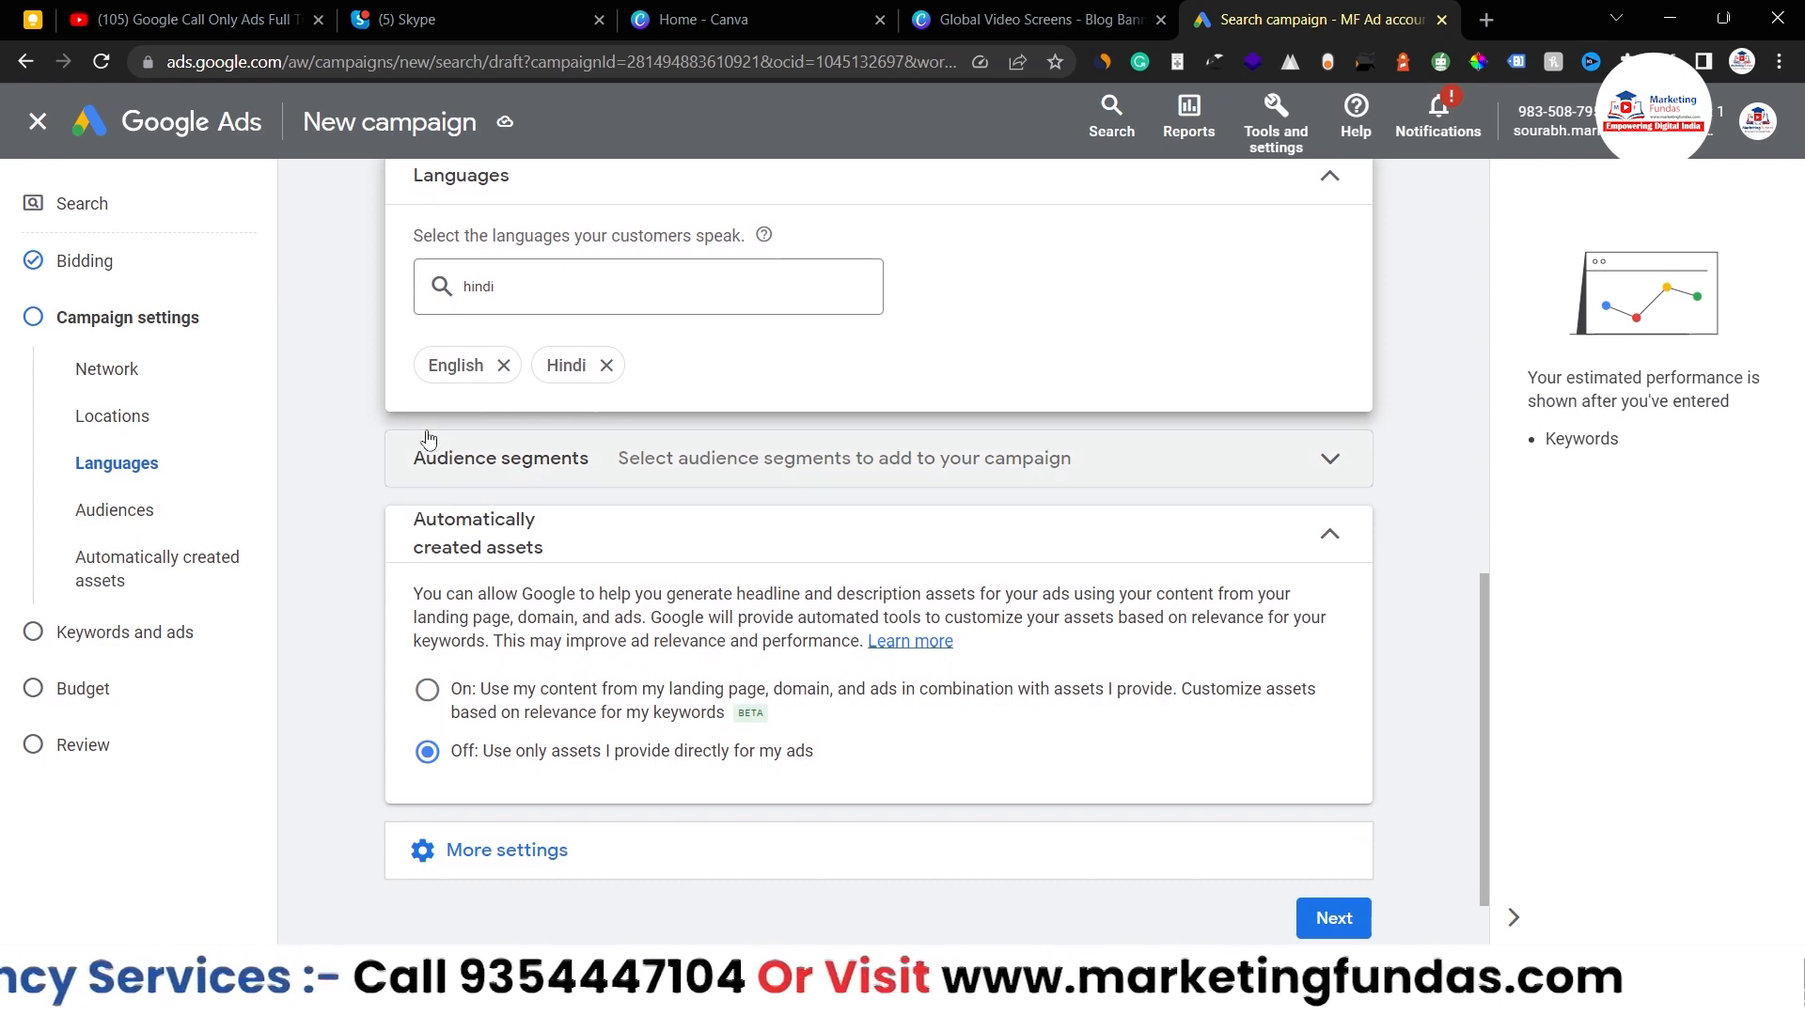
- Review the Audience segments picker, then collapse it with no segments selected
{"action": "left_click", "coordinate": [1331, 475]}
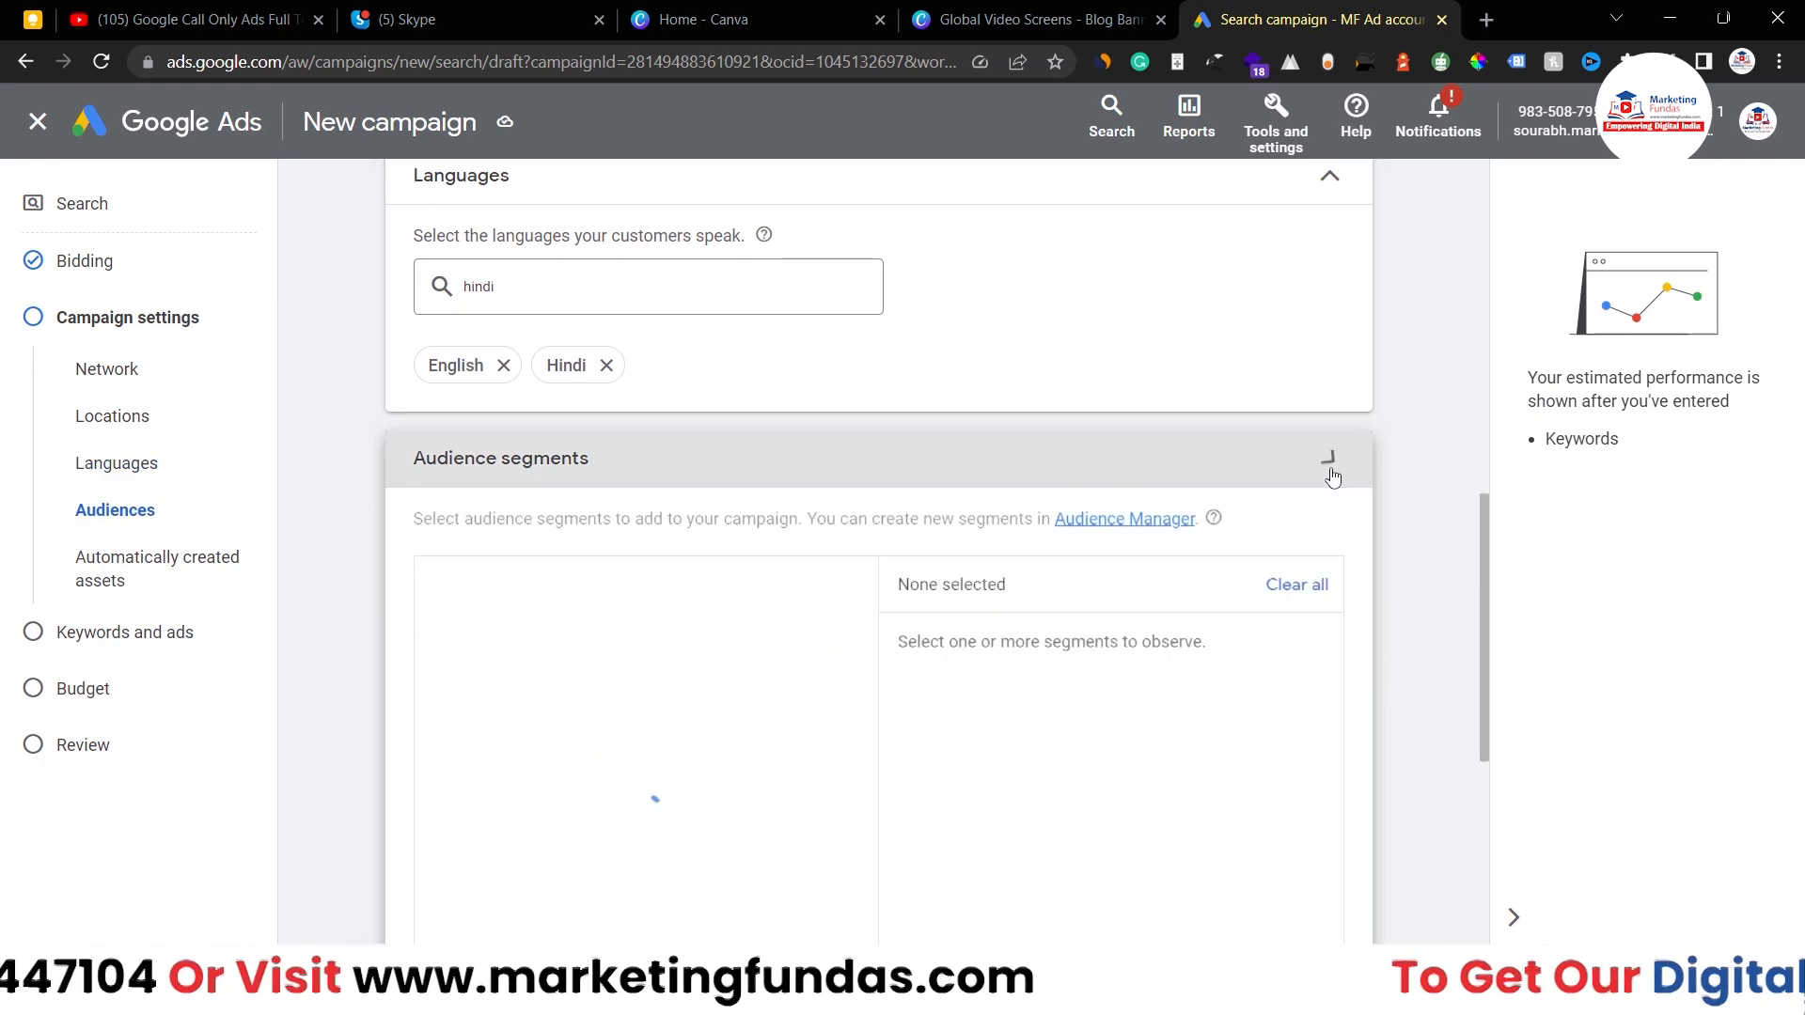
{"action": "scroll", "coordinate": [1032, 577], "scroll_direction": "down", "scroll_amount": 1}
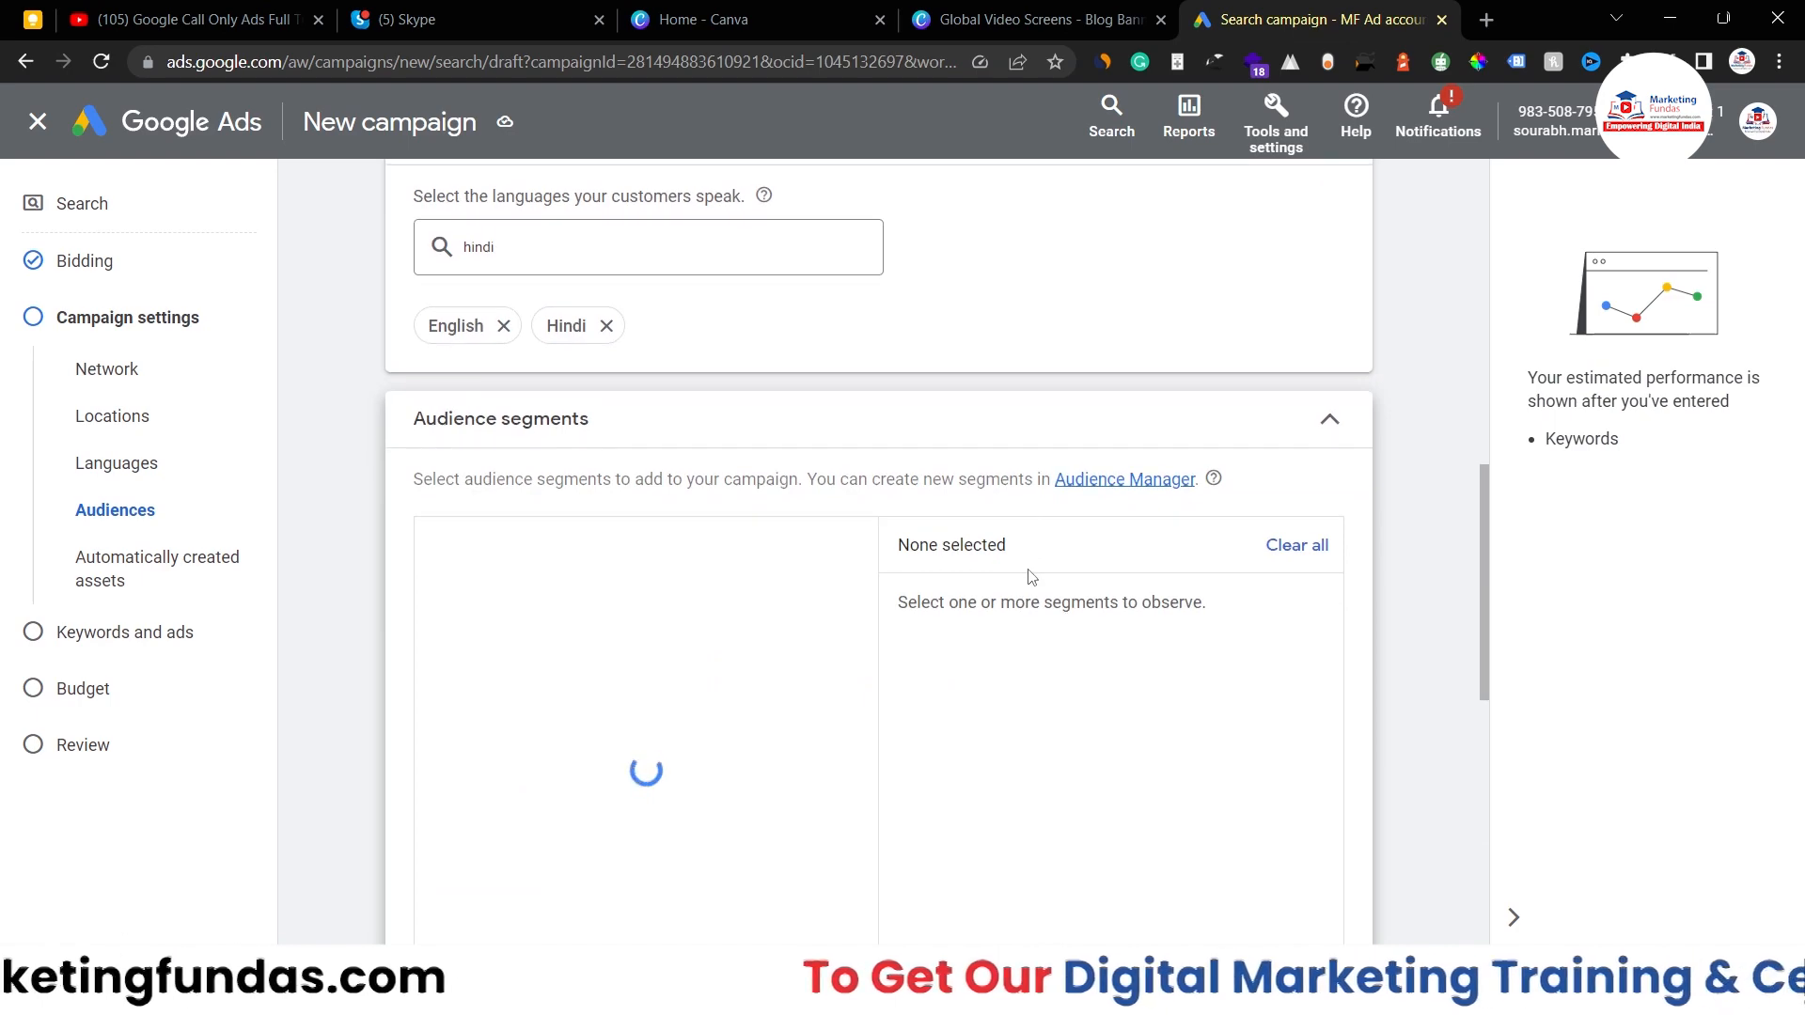
{"action": "scroll", "coordinate": [1032, 577], "scroll_direction": "down", "scroll_amount": 2}
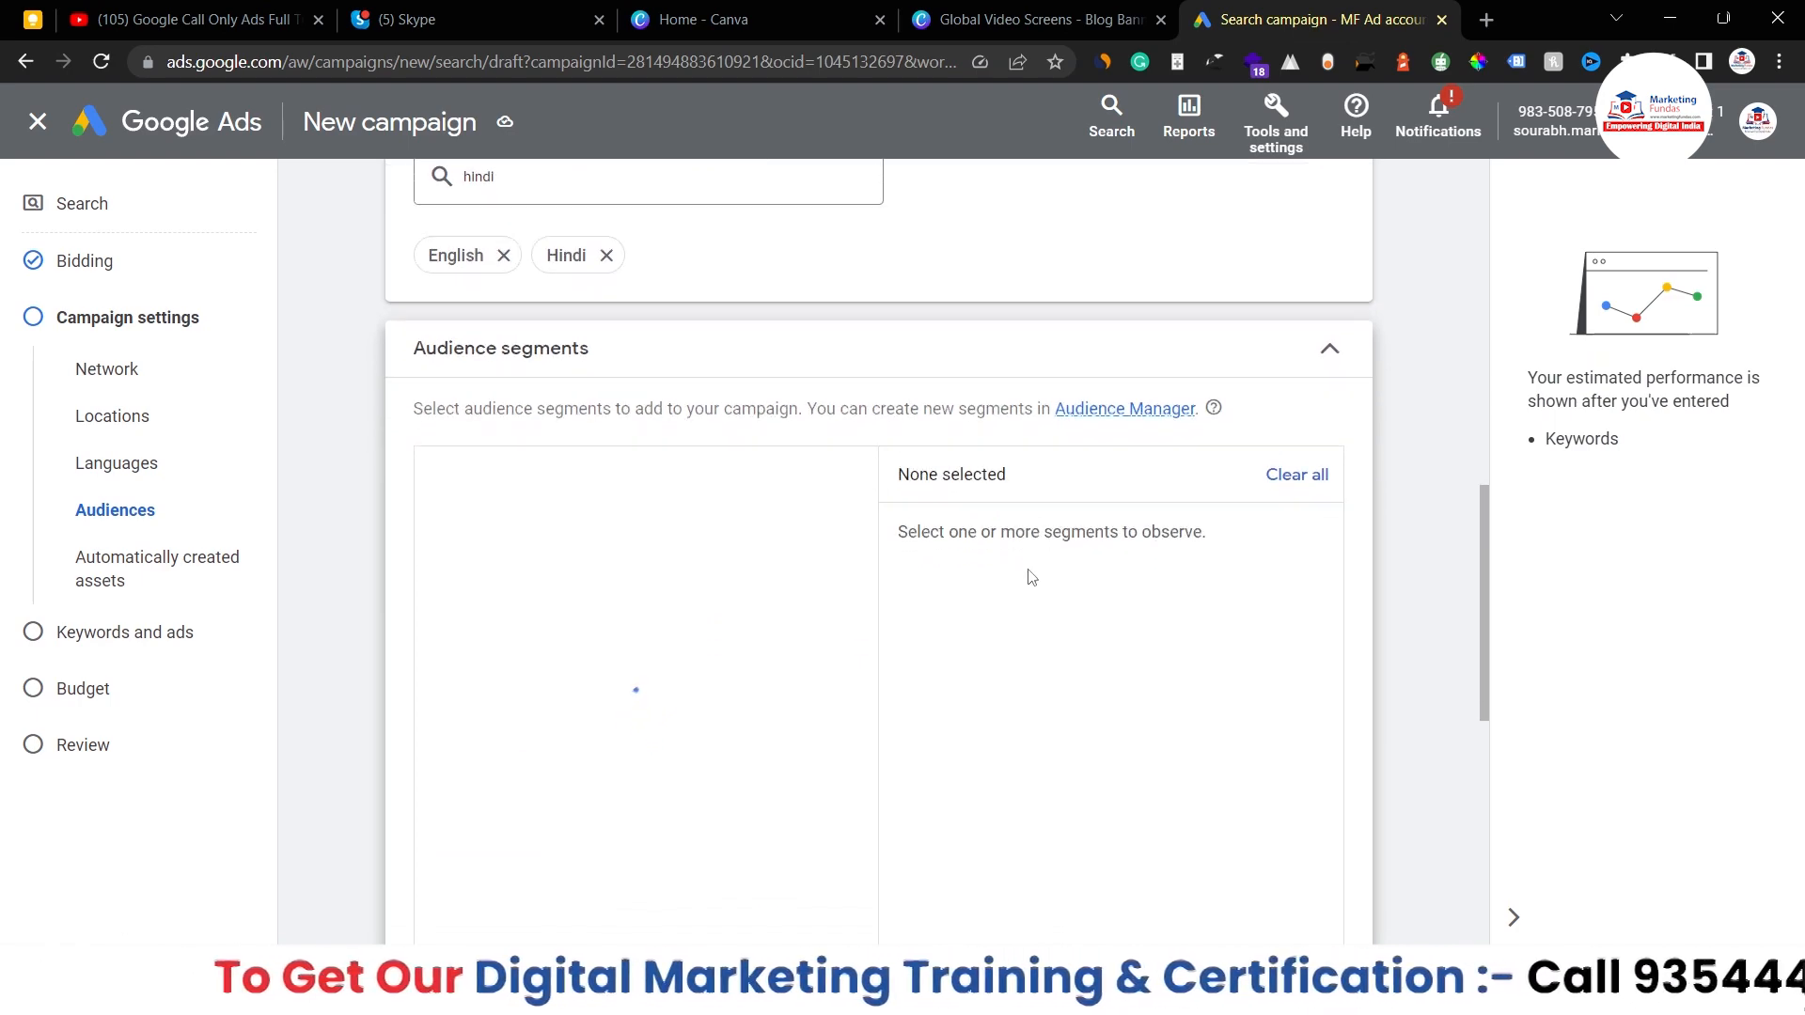
{"action": "scroll", "coordinate": [1032, 577], "scroll_direction": "down", "scroll_amount": 1}
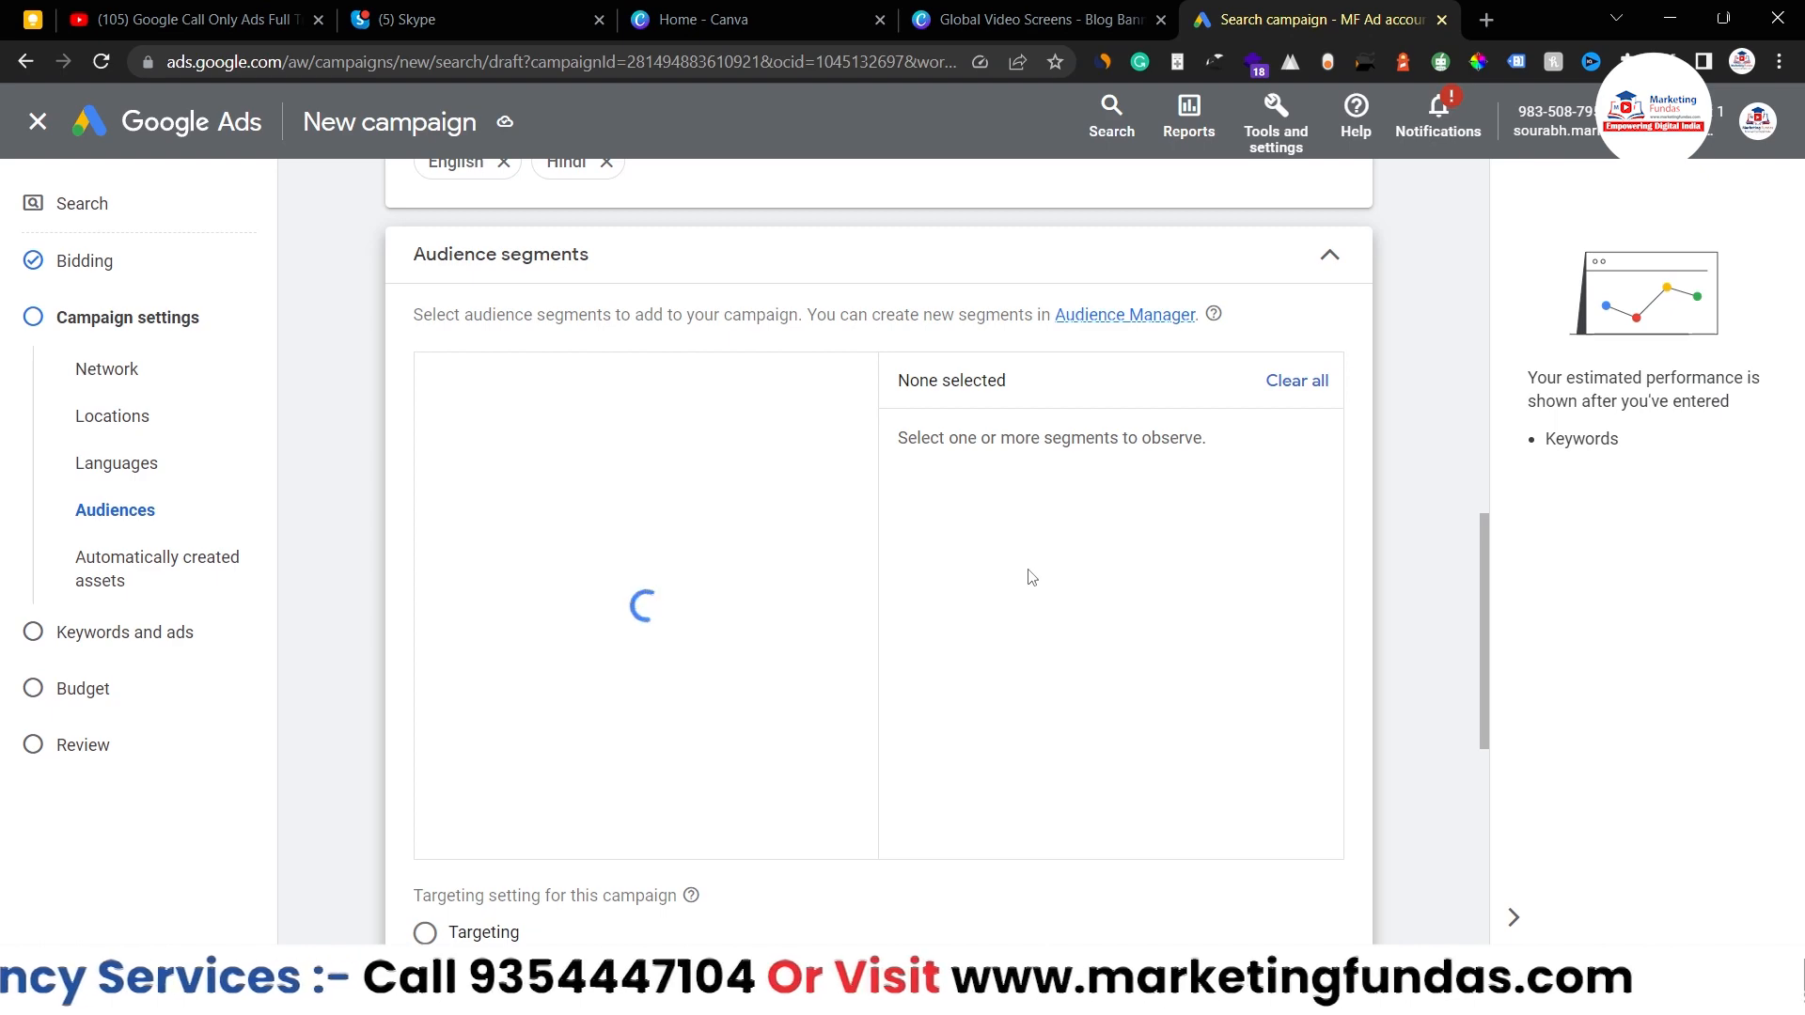
{"action": "left_click", "coordinate": [1330, 266]}
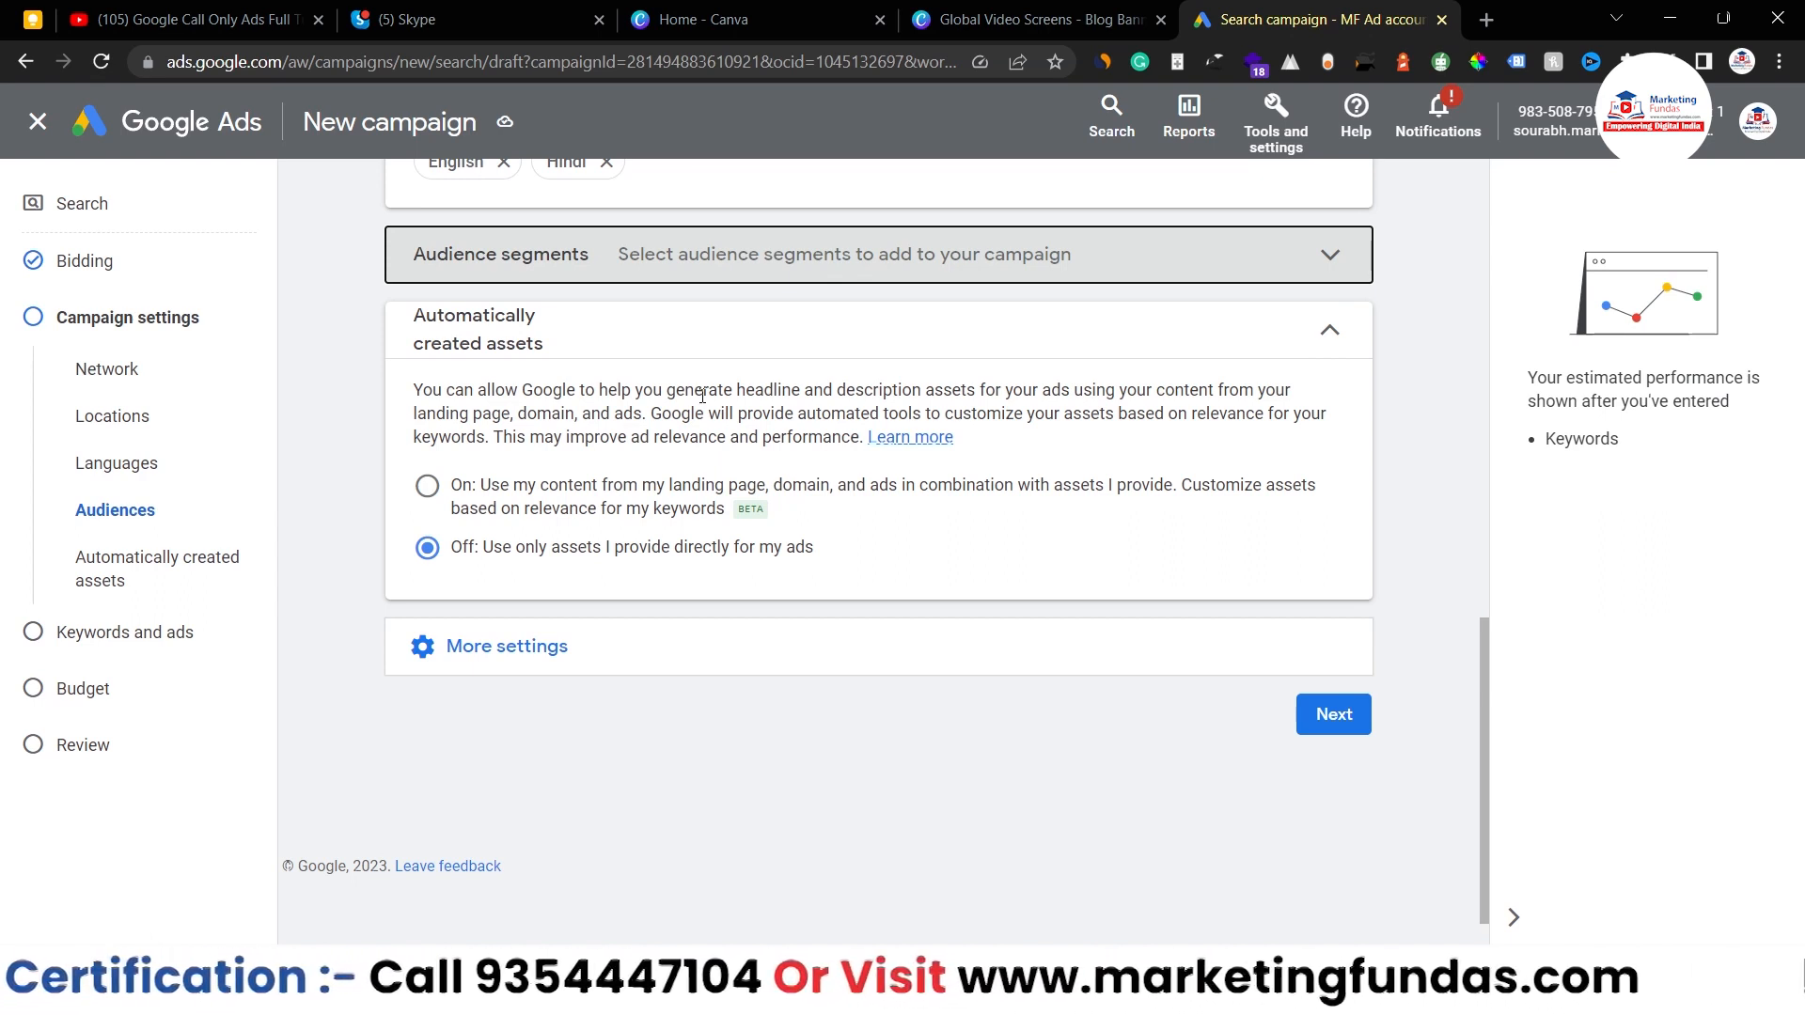
{"action": "left_click", "coordinate": [425, 489]}
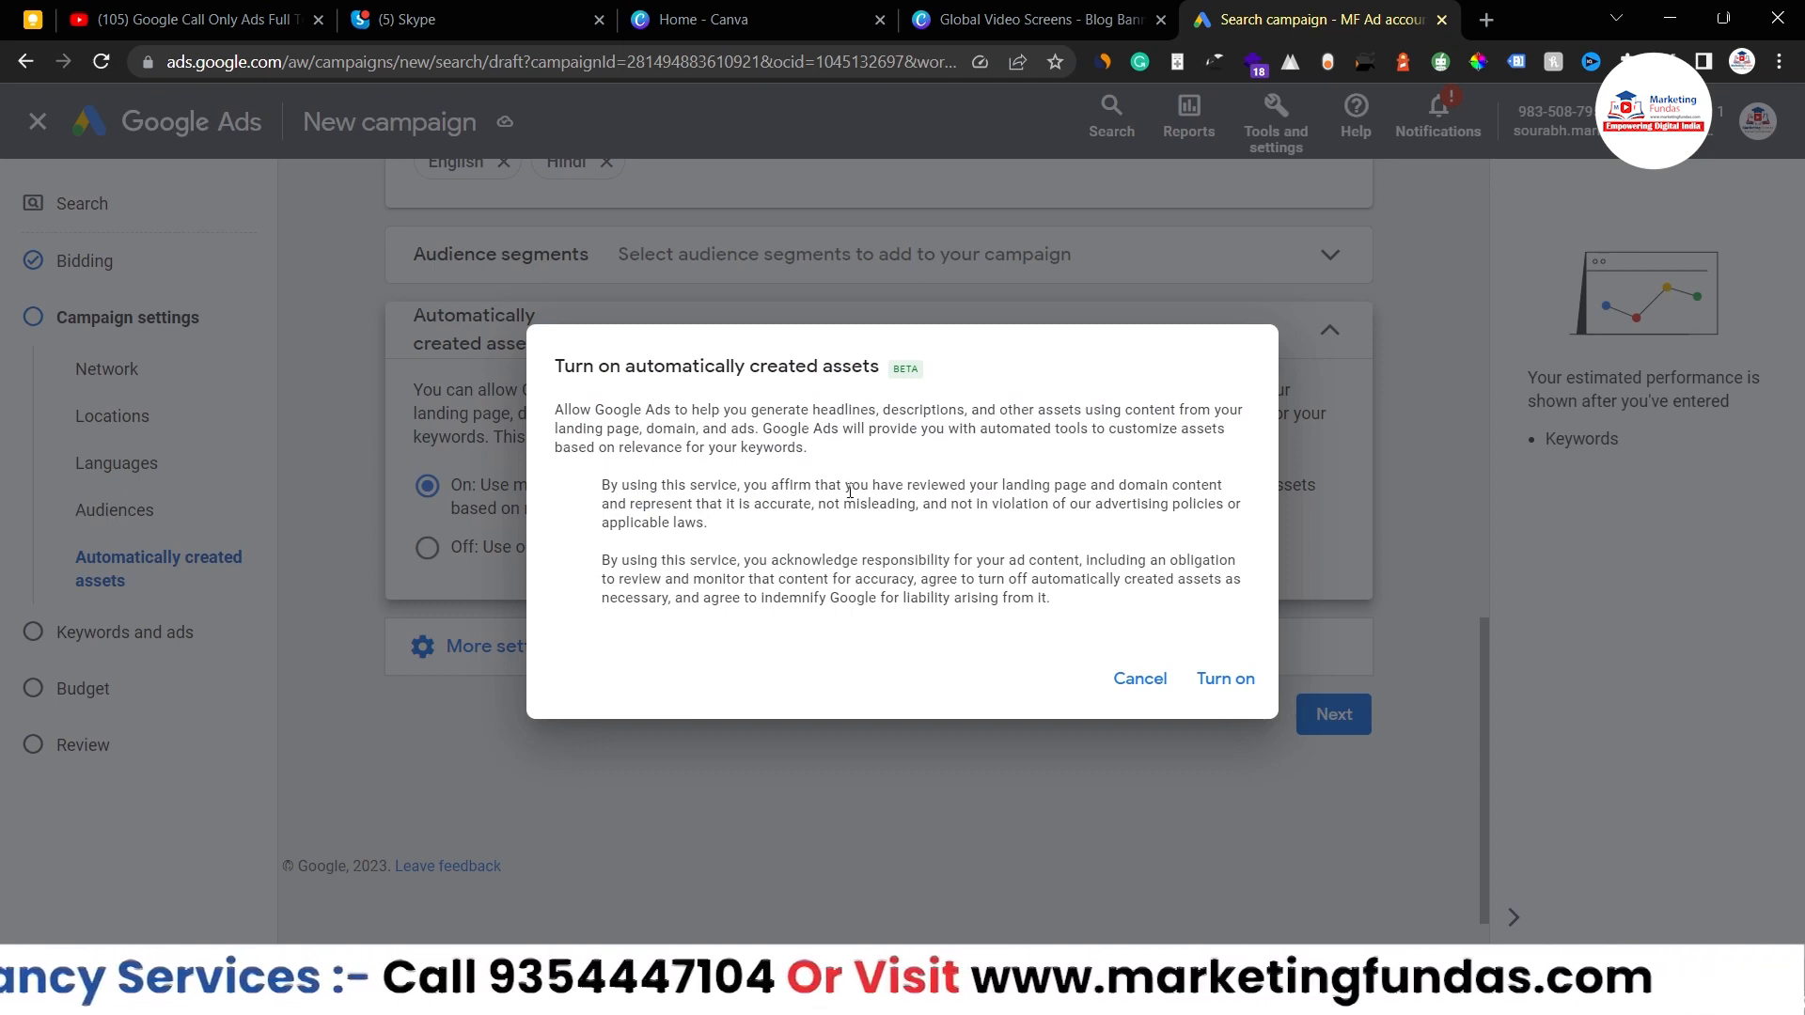
{"action": "left_click", "coordinate": [1140, 678]}
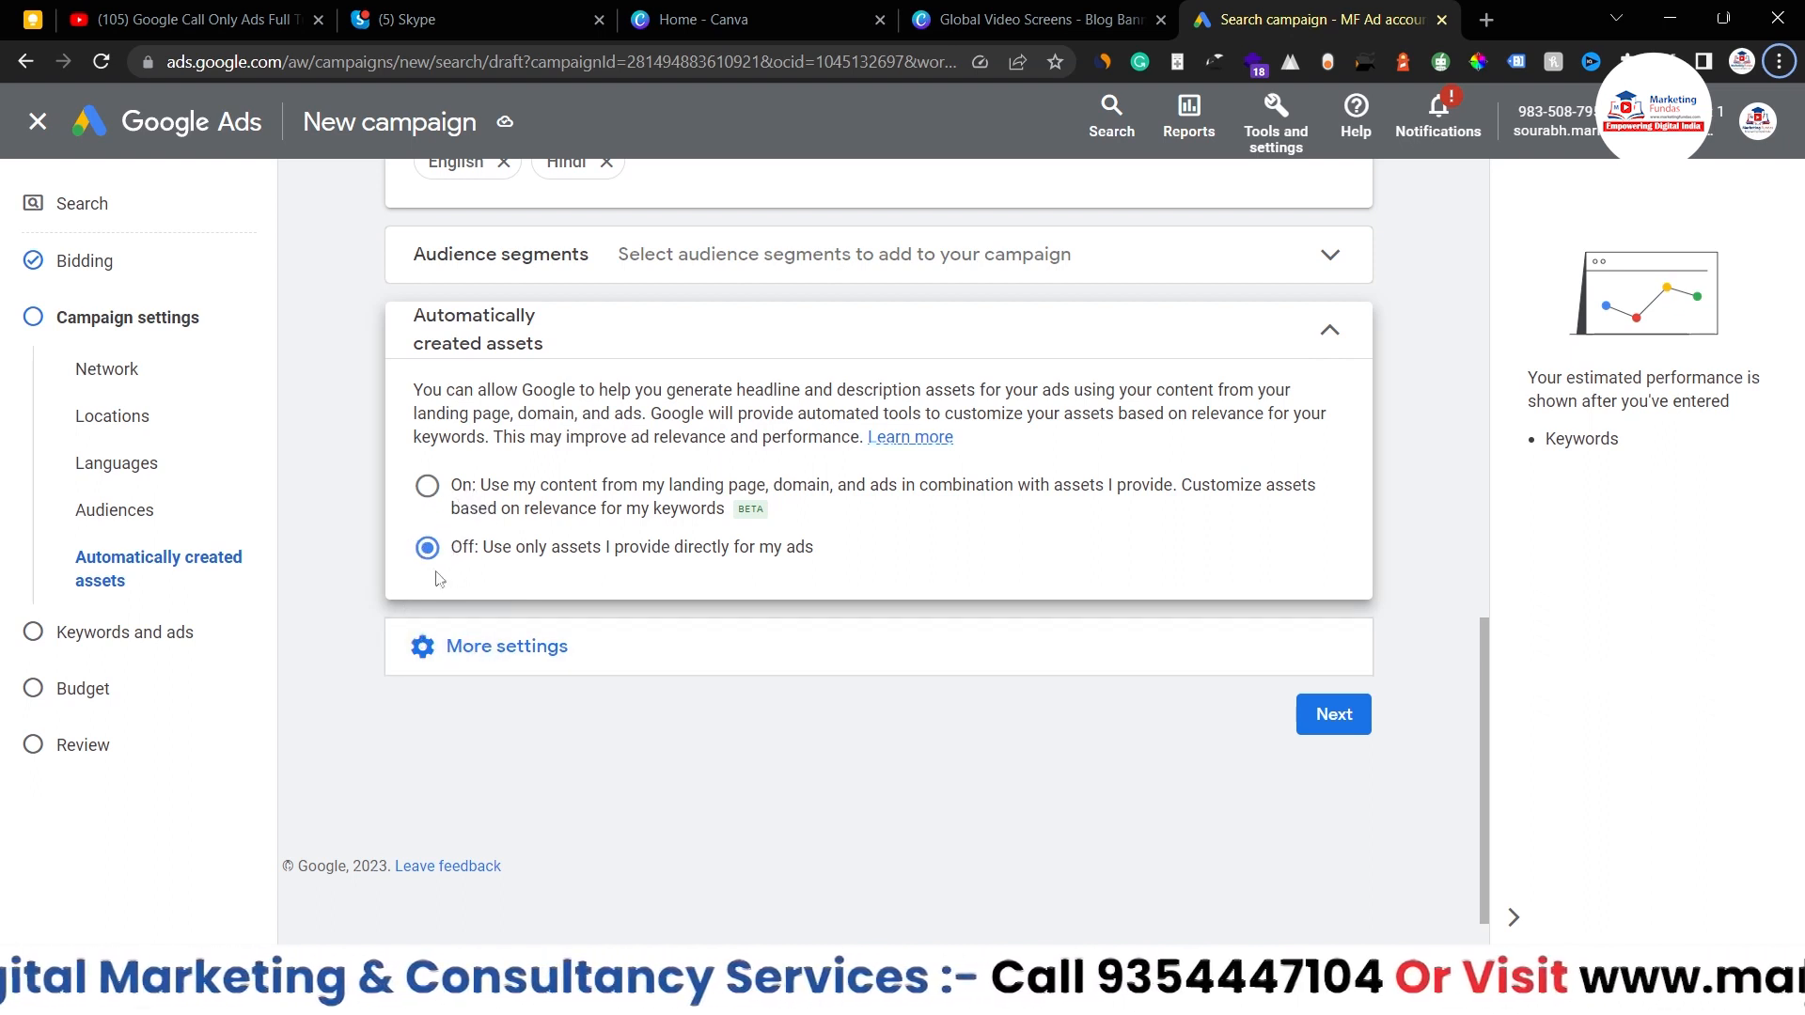
{"action": "left_click", "coordinate": [630, 670]}
- Review the Ad rotation options, leaving 'Optimize: Prefer best performing ads' selected
{"action": "scroll", "coordinate": [584, 633], "scroll_direction": "down", "scroll_amount": 2}
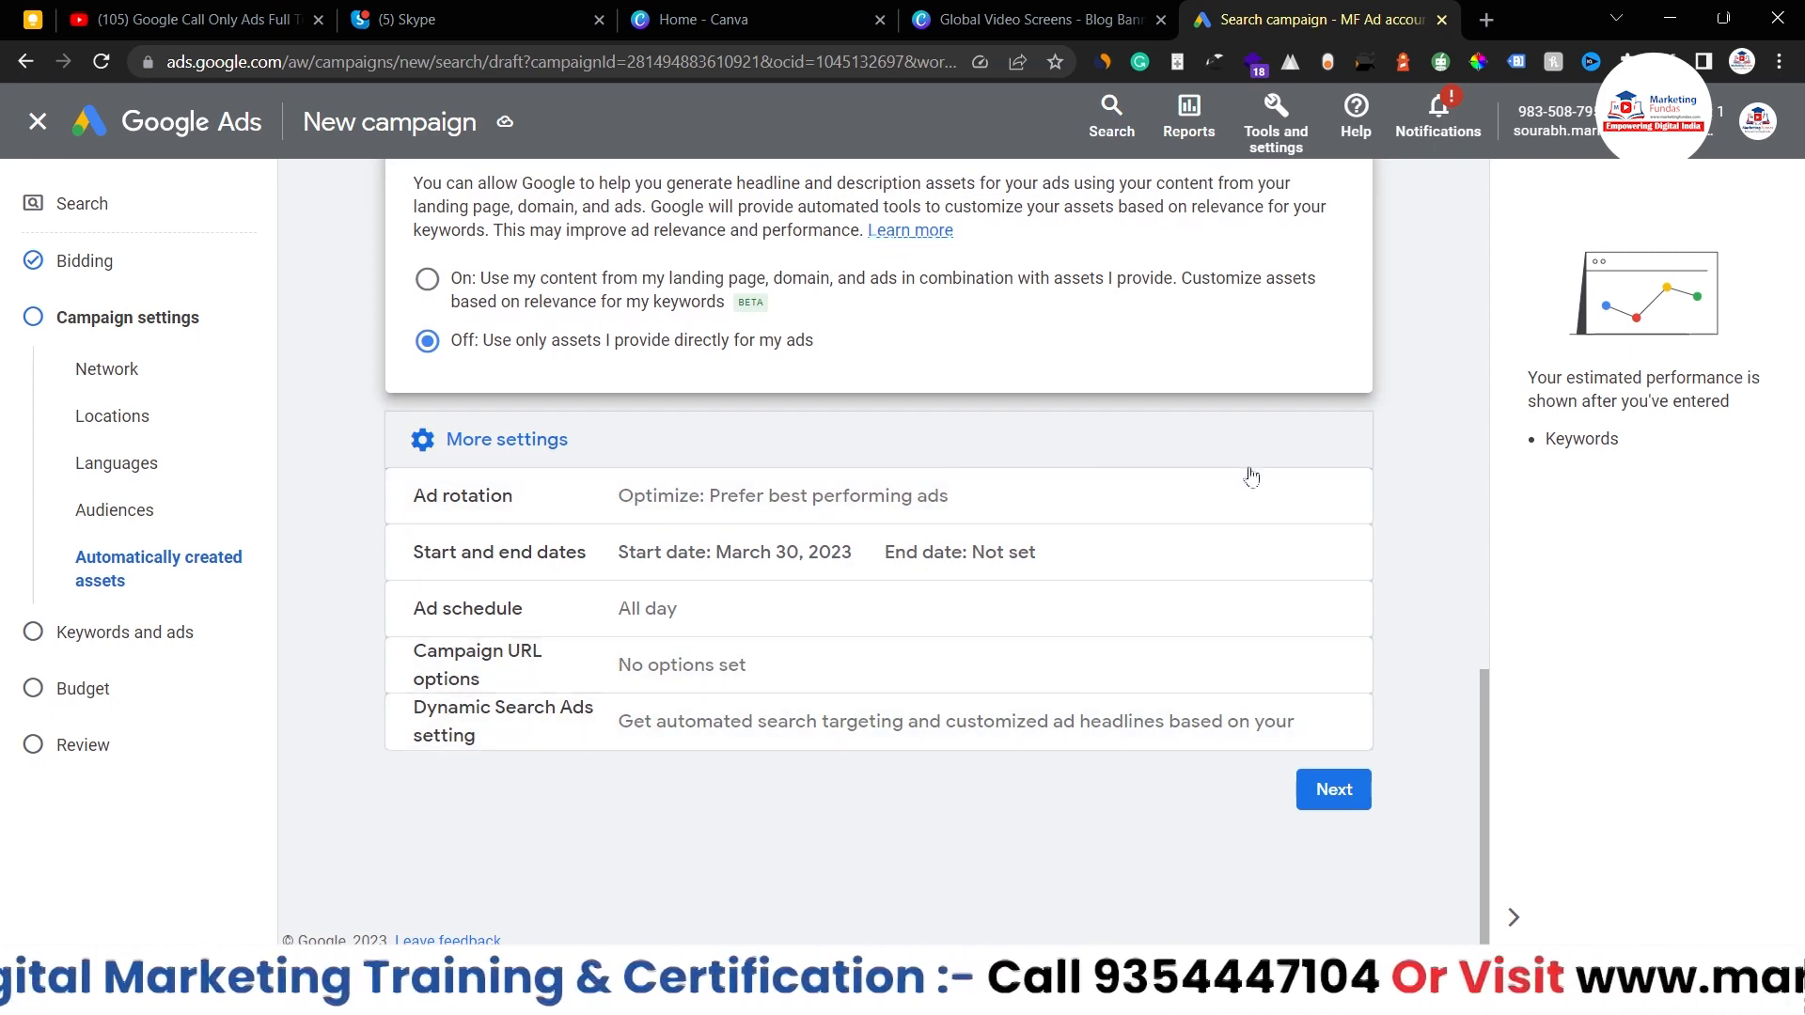
{"action": "left_click", "coordinate": [1315, 495]}
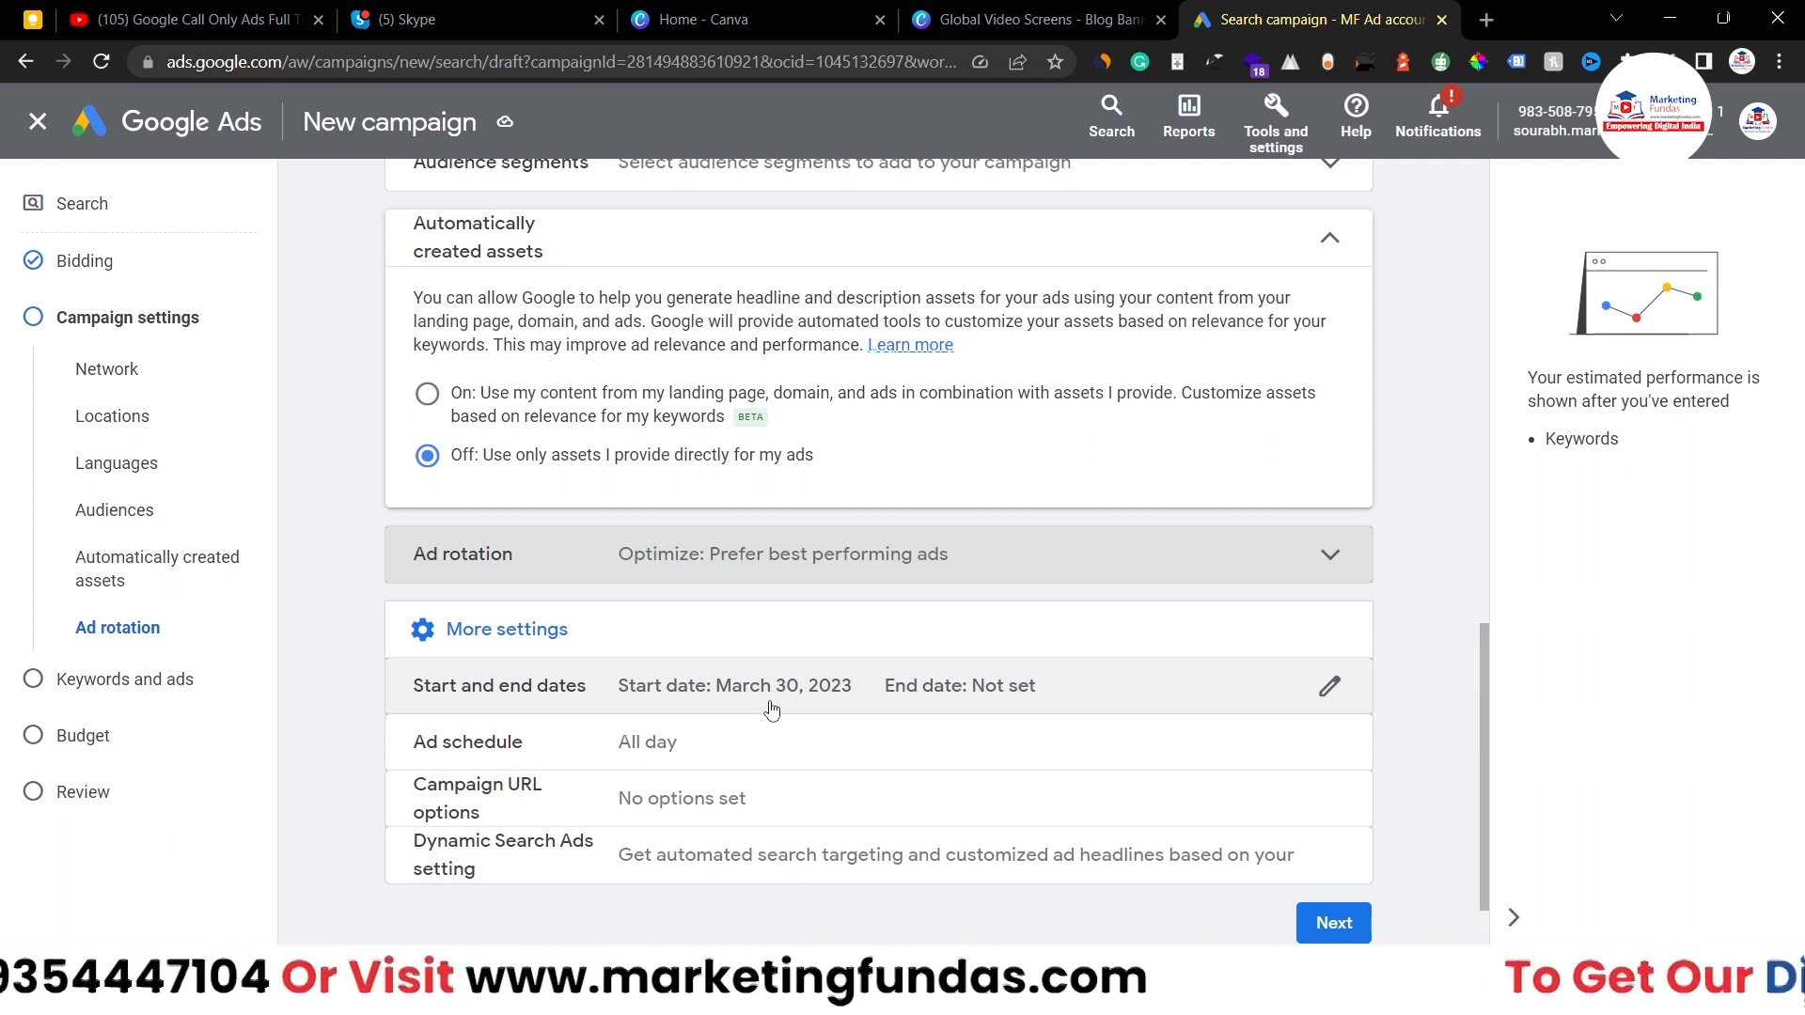
{"action": "left_click", "coordinate": [1330, 689]}
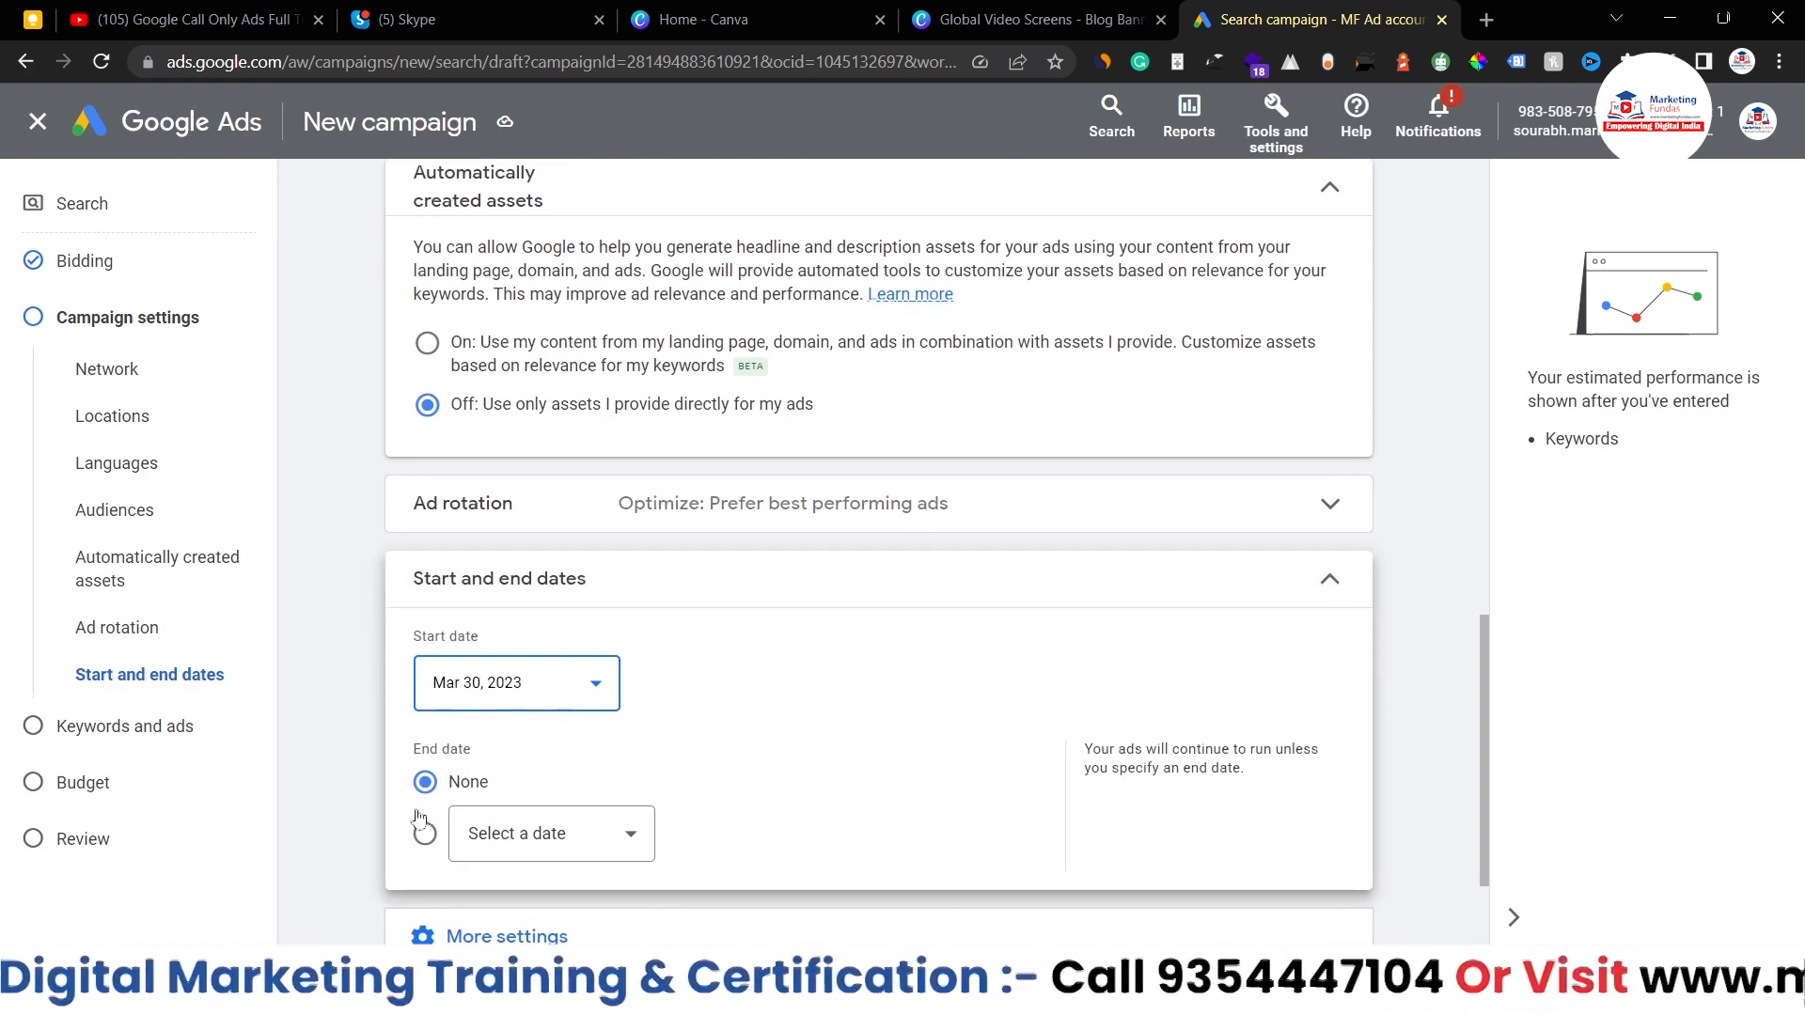
{"action": "left_click", "coordinate": [1330, 581]}
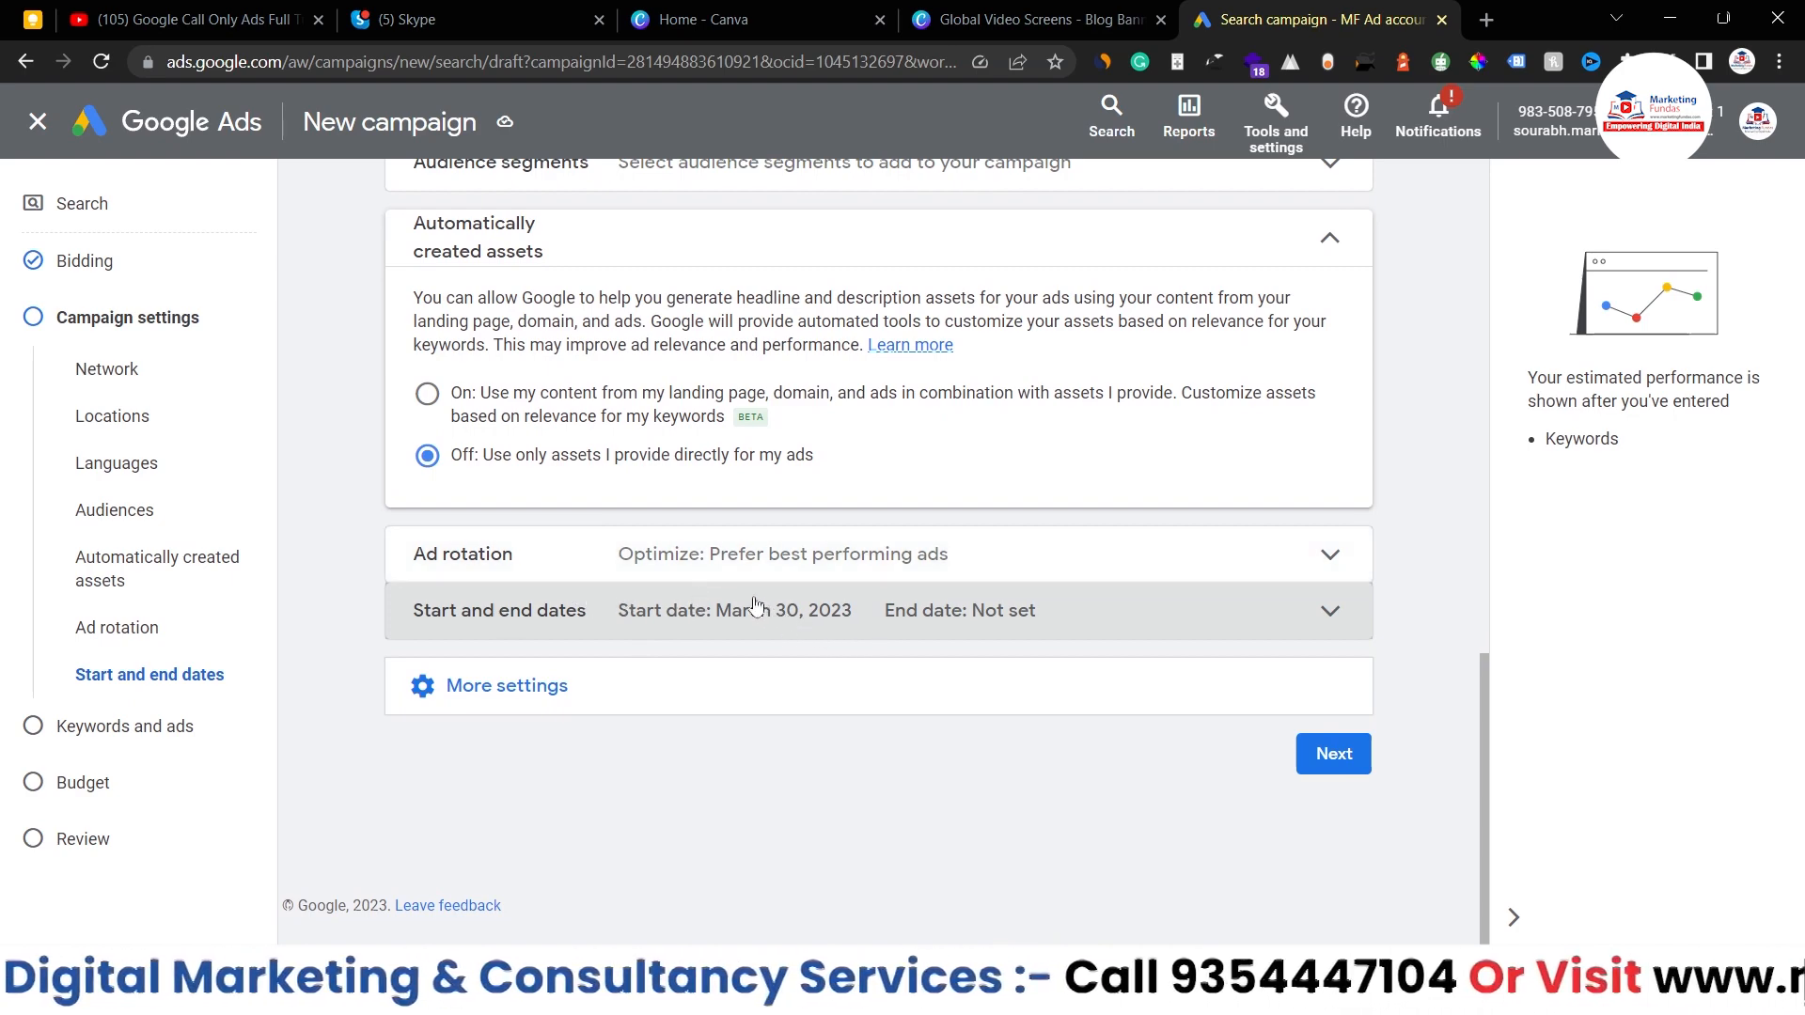
- Reveal More settings and expand the Ad schedule row, currently all days 00:00–00:00
{"action": "left_click", "coordinate": [881, 695]}
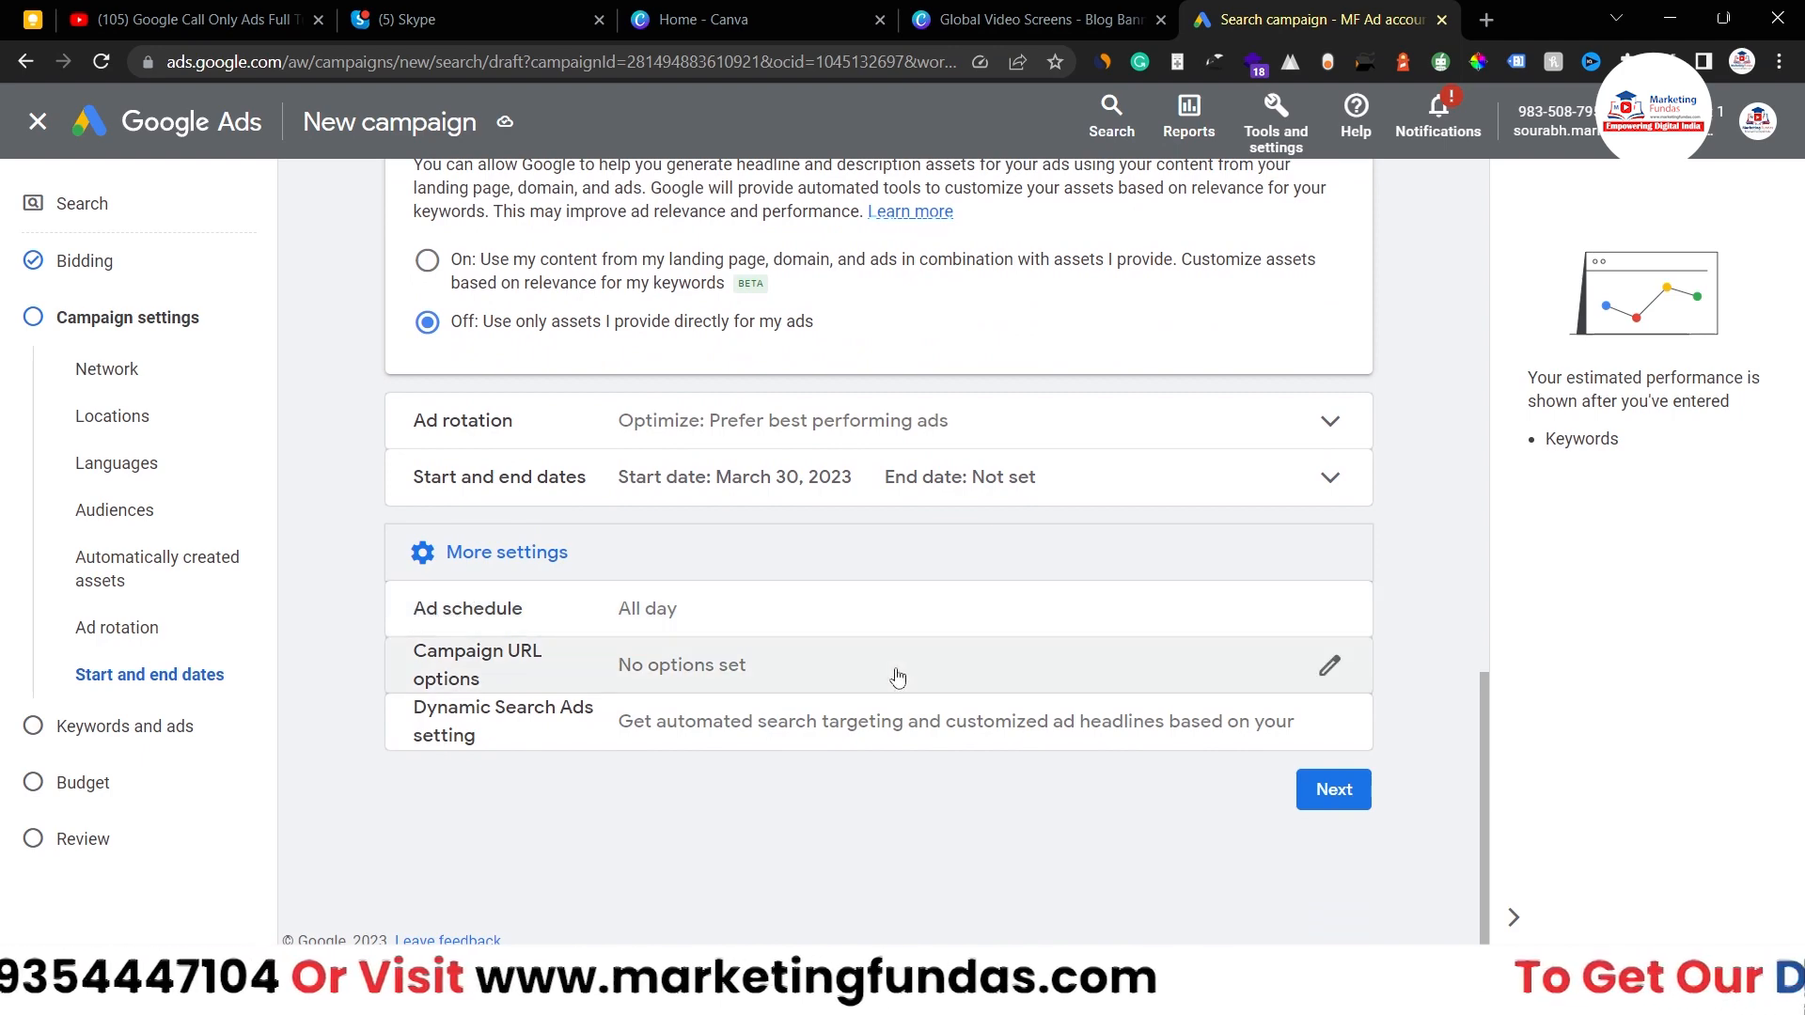
{"action": "left_click", "coordinate": [1331, 609]}
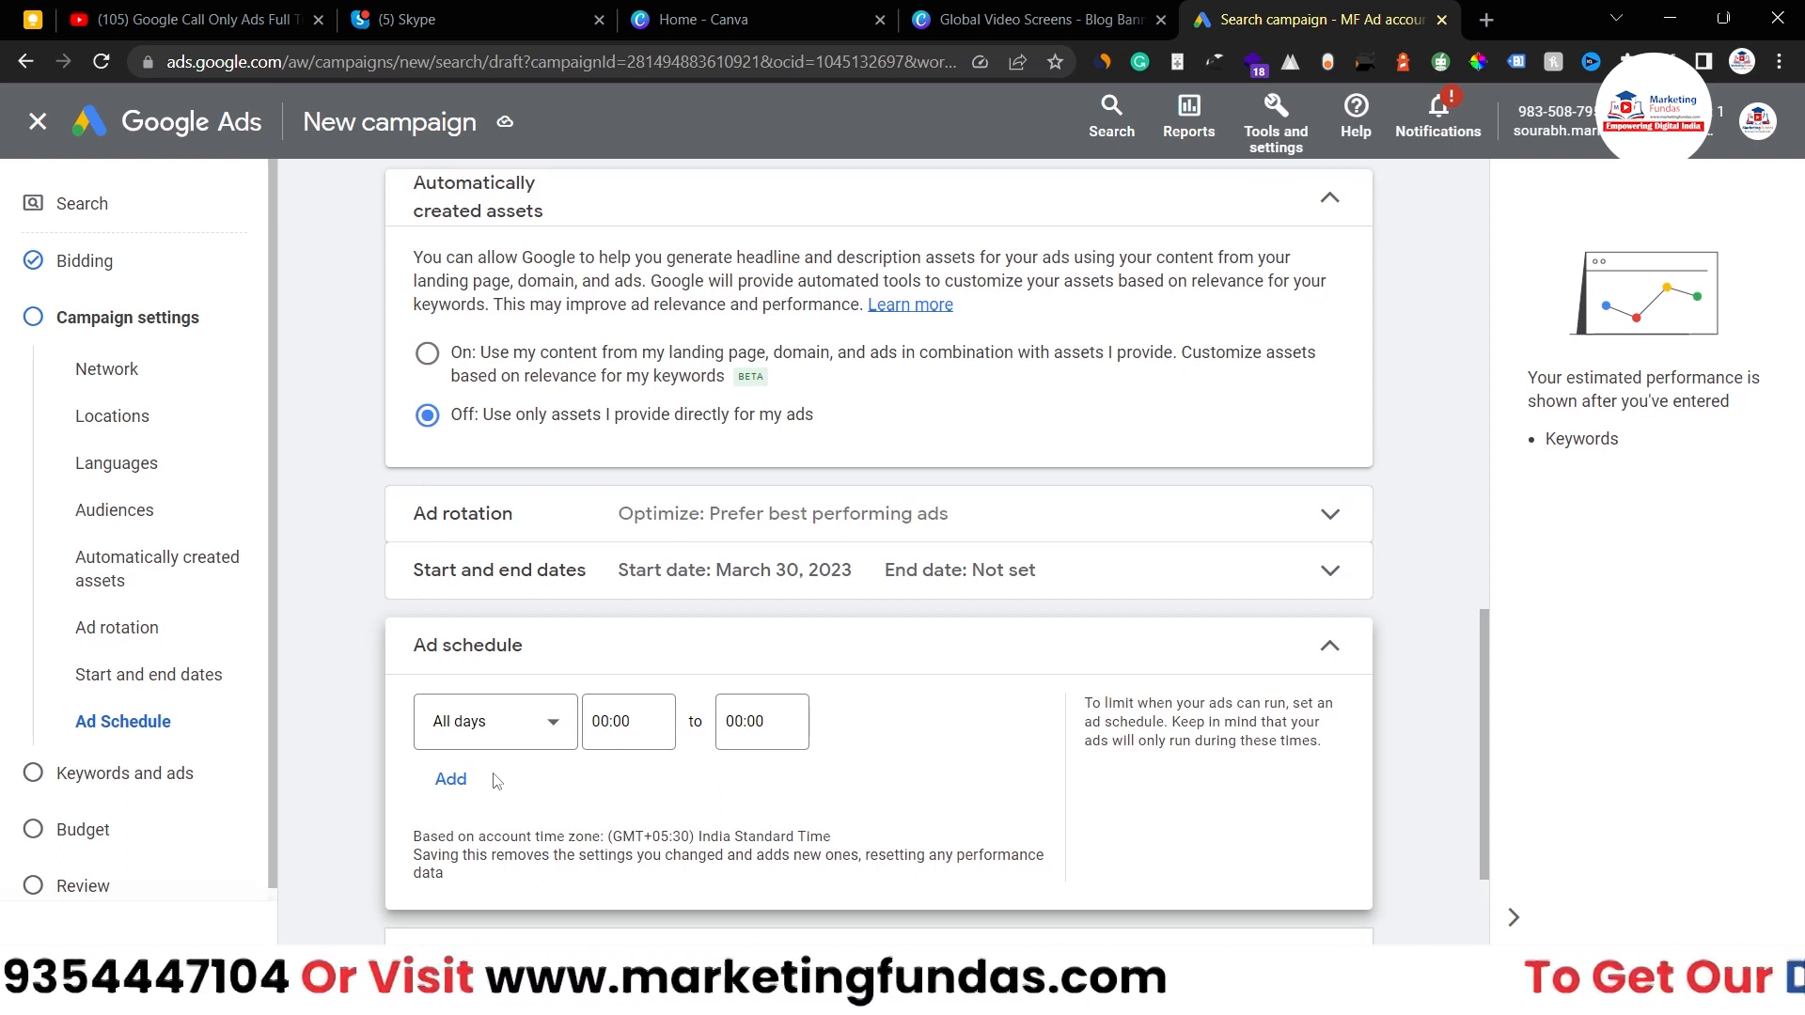
{"action": "key", "text": "Tab"}
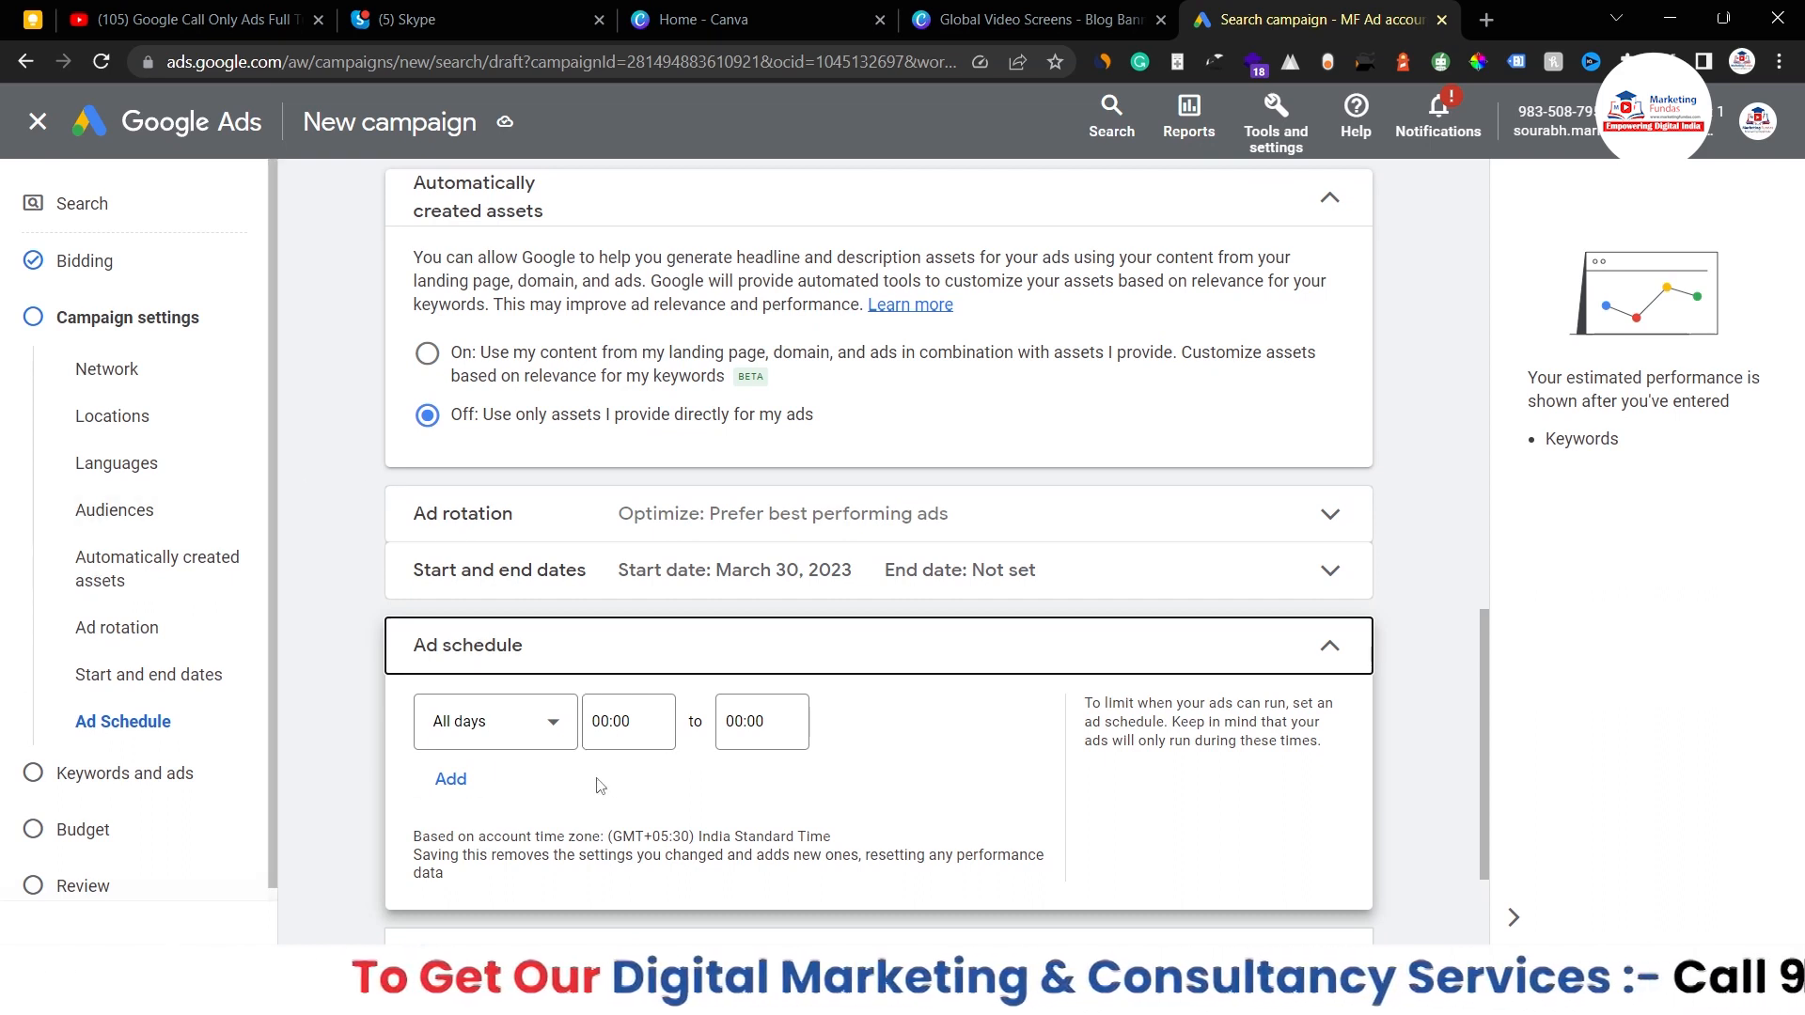
{"action": "left_click", "coordinate": [532, 739]}
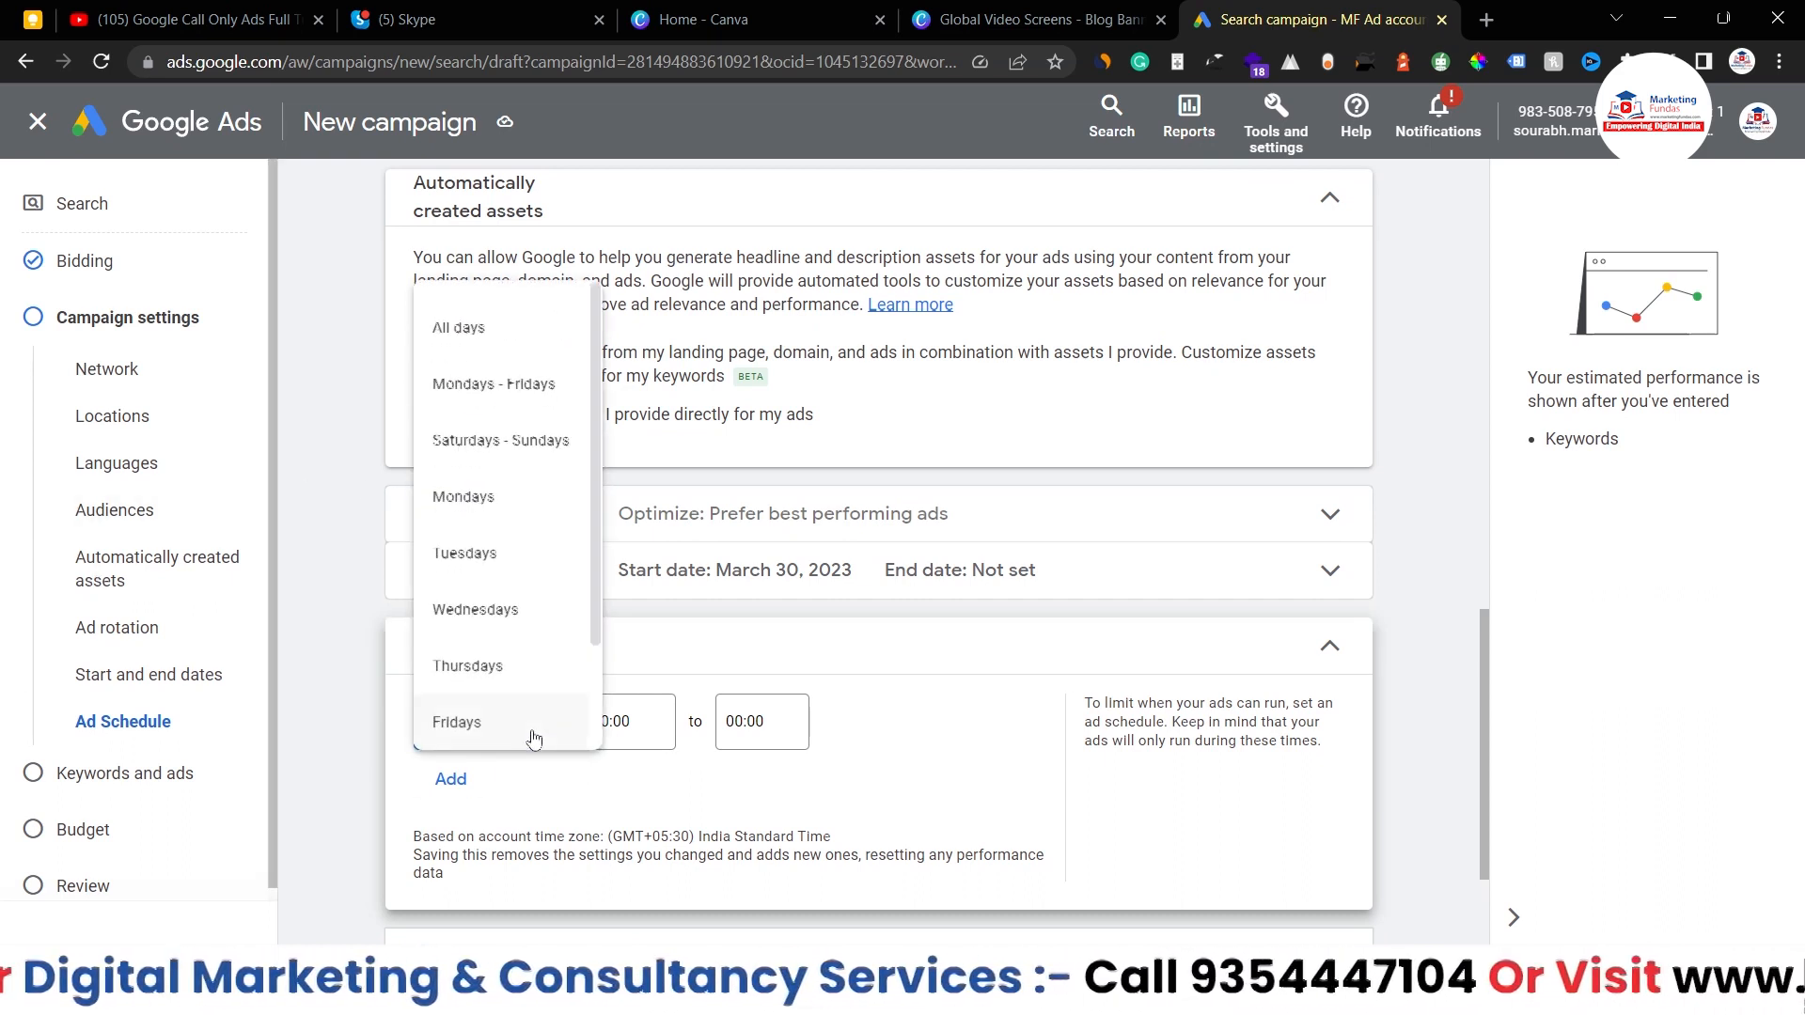
{"action": "scroll", "coordinate": [467, 478], "scroll_direction": "down", "scroll_amount": 1}
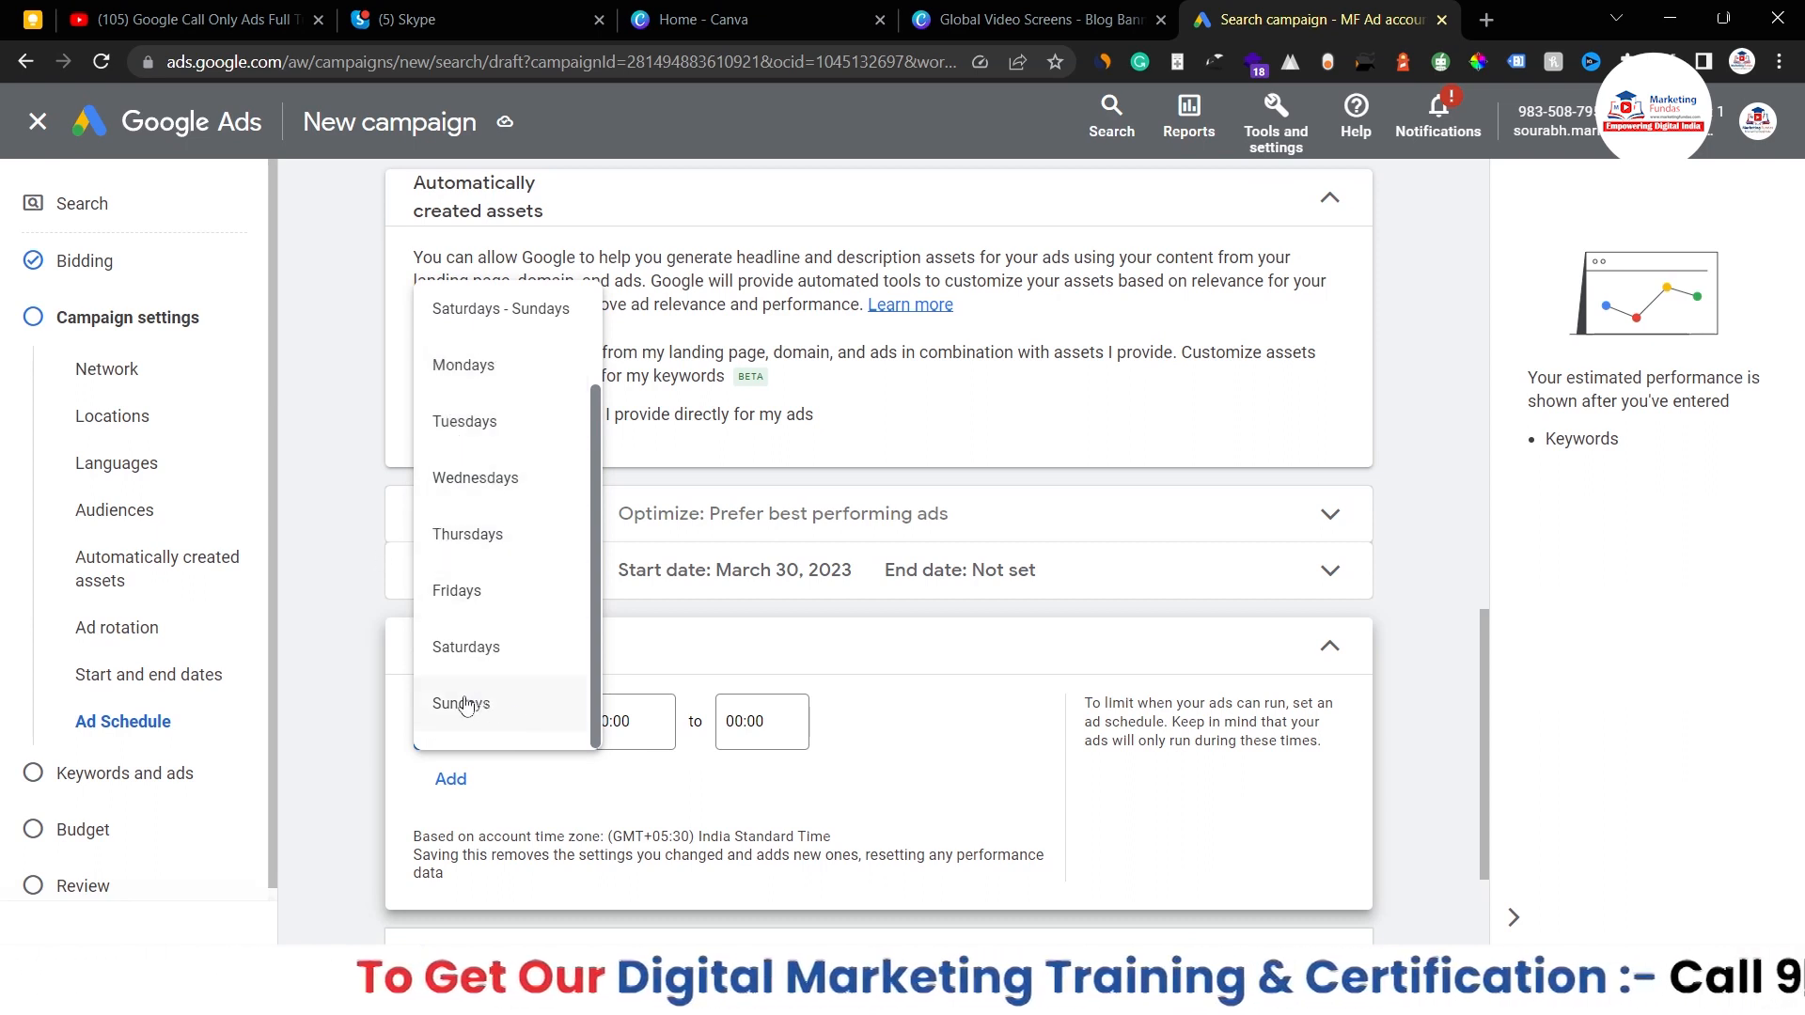
{"action": "left_click", "coordinate": [943, 847]}
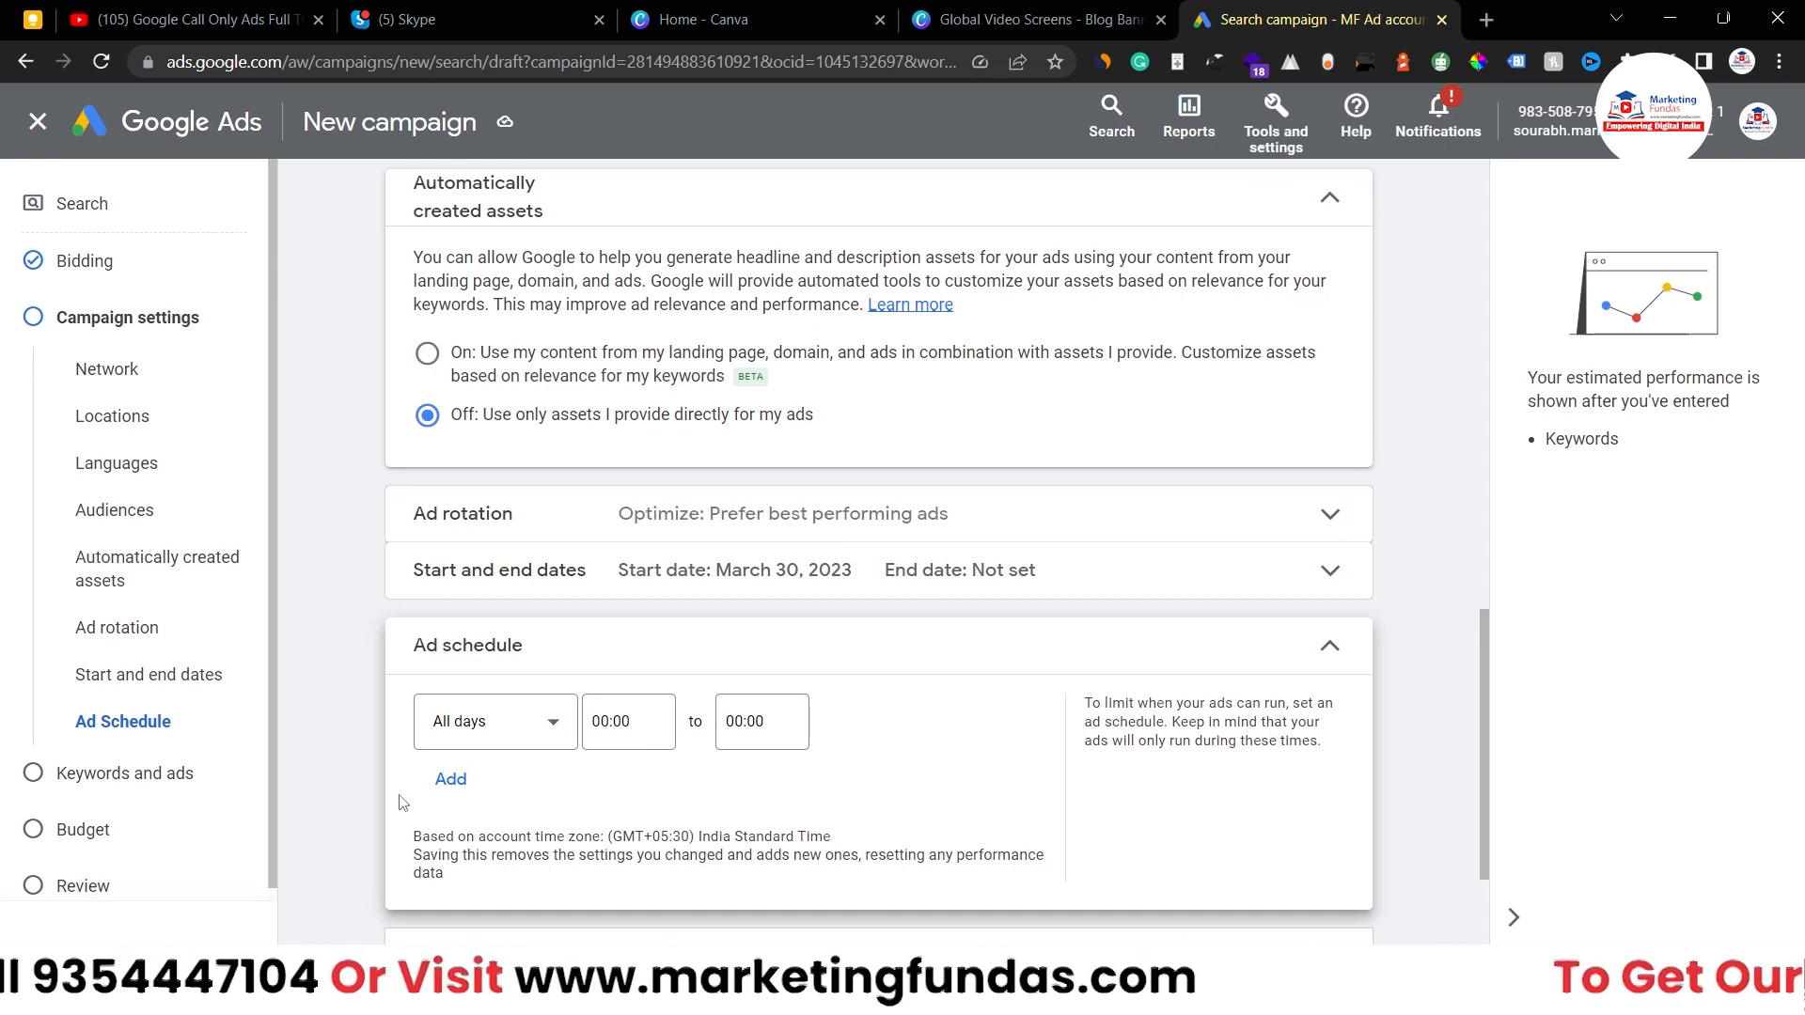
- Keep the ad schedule all day and proceed to Keywords and ads for Ad group 1
{"action": "left_click", "coordinate": [1170, 650]}
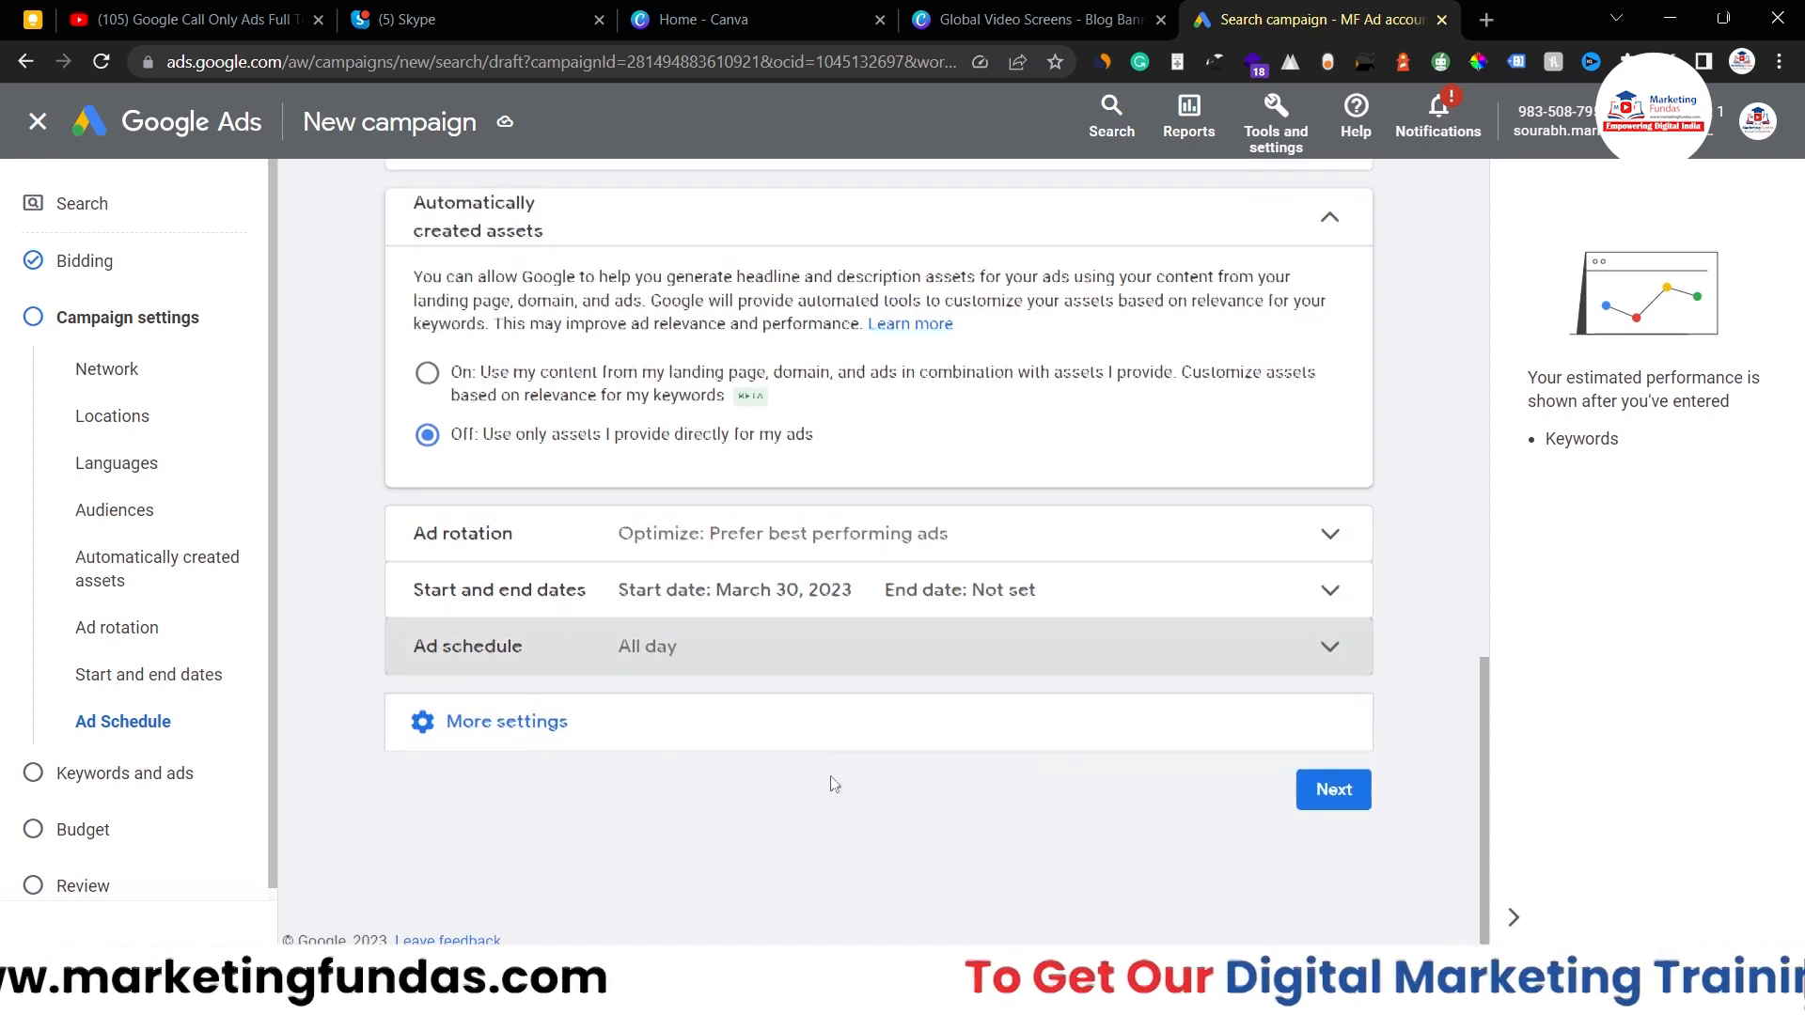
{"action": "left_click", "coordinate": [801, 743]}
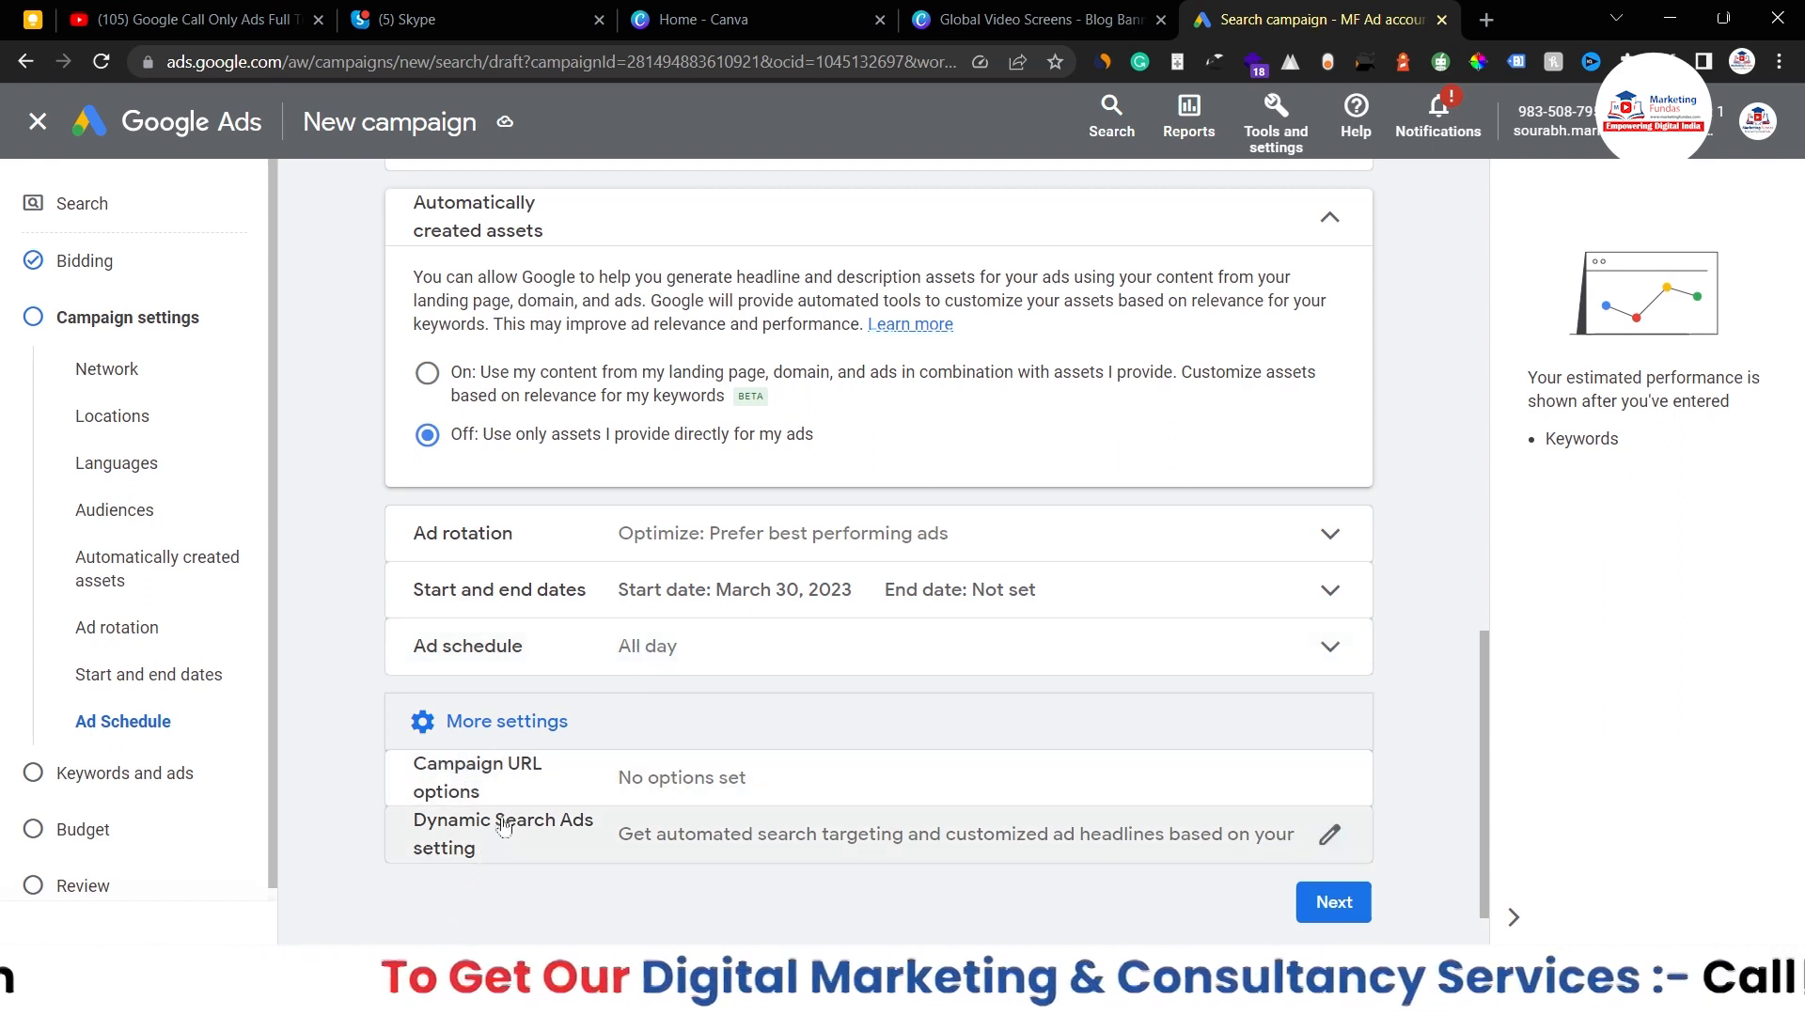
{"action": "scroll", "coordinate": [746, 757], "scroll_direction": "down", "scroll_amount": 2}
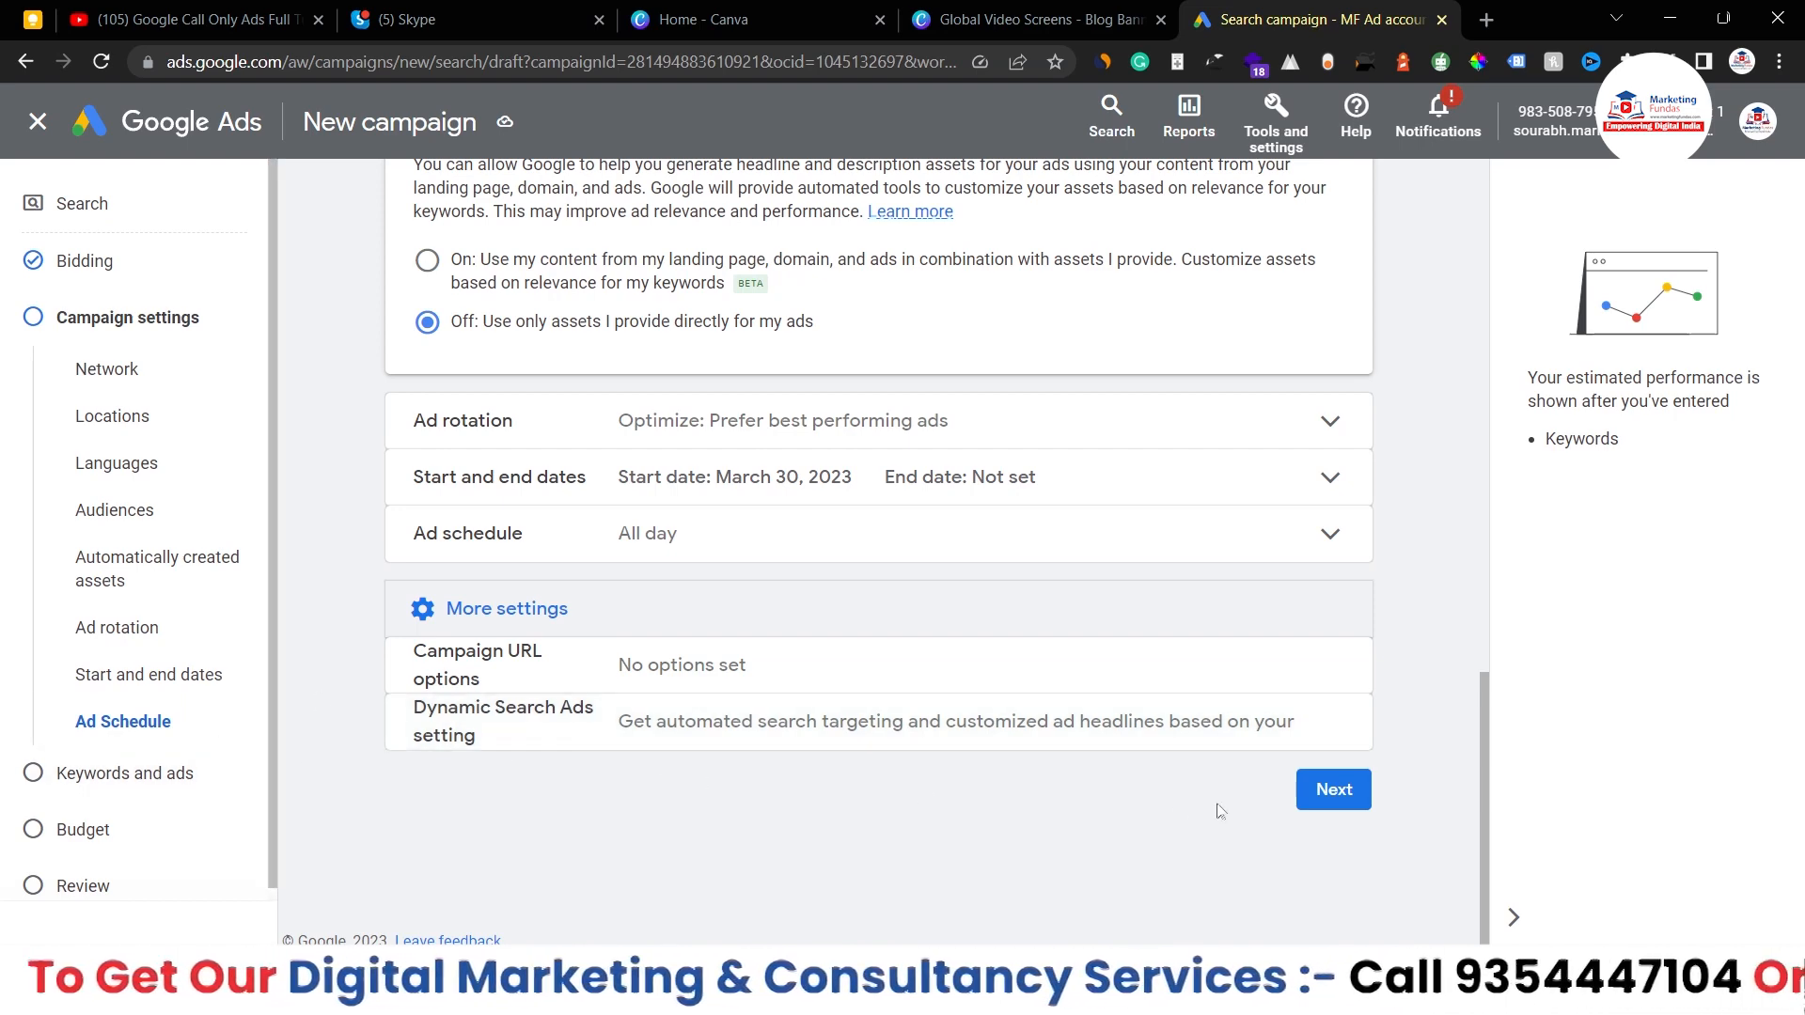
{"action": "scroll", "coordinate": [1333, 799], "scroll_direction": "up", "scroll_amount": 2}
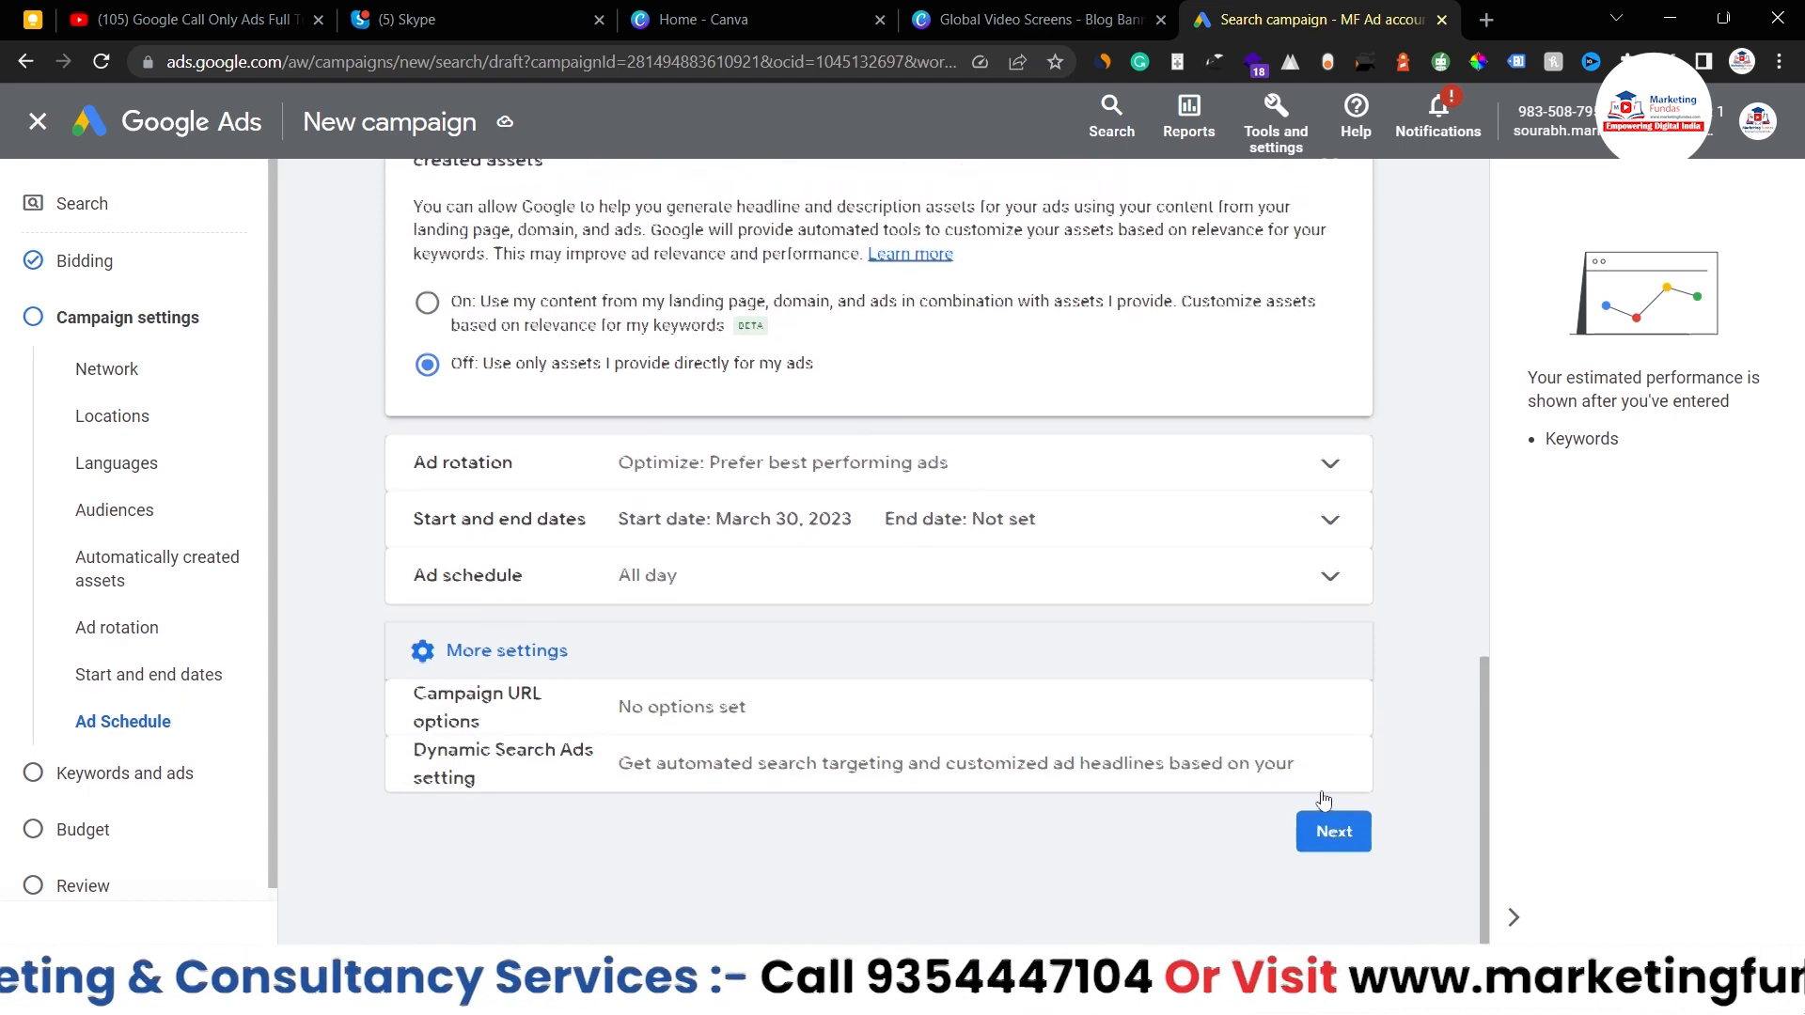
{"action": "scroll", "coordinate": [755, 514], "scroll_direction": "up", "scroll_amount": 6}
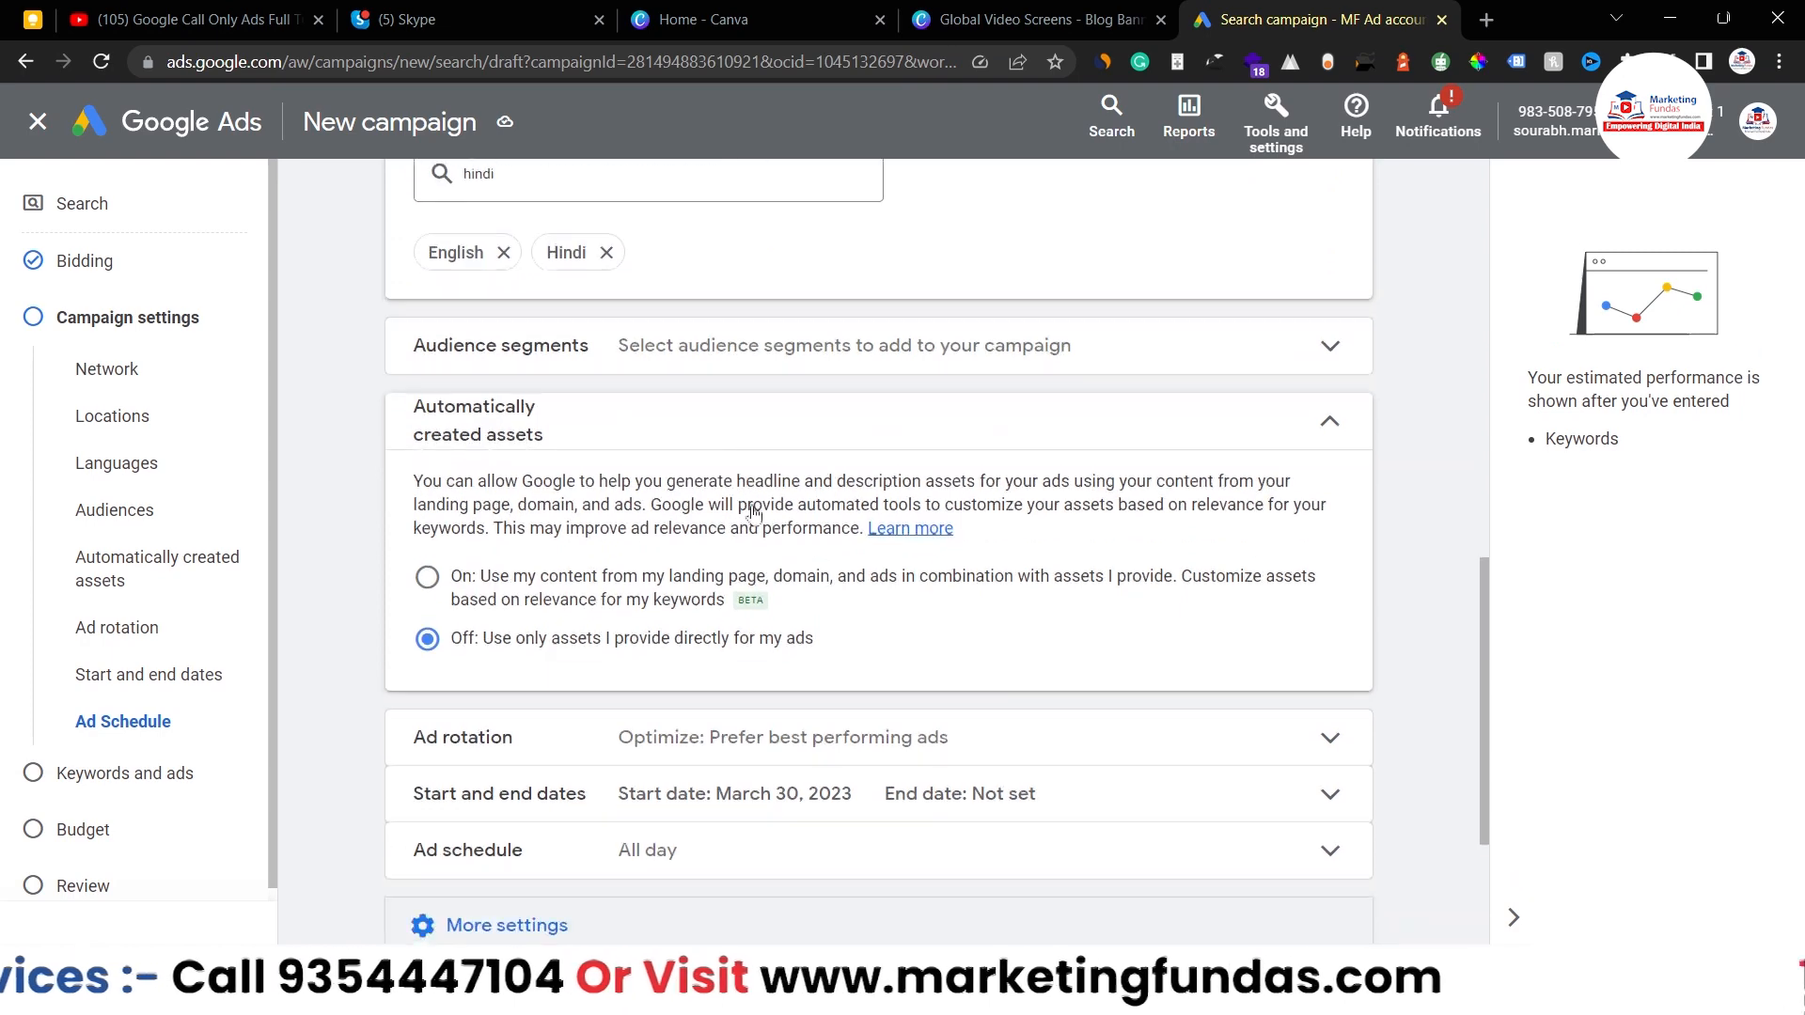
{"action": "scroll", "coordinate": [753, 515], "scroll_direction": "down", "scroll_amount": 8}
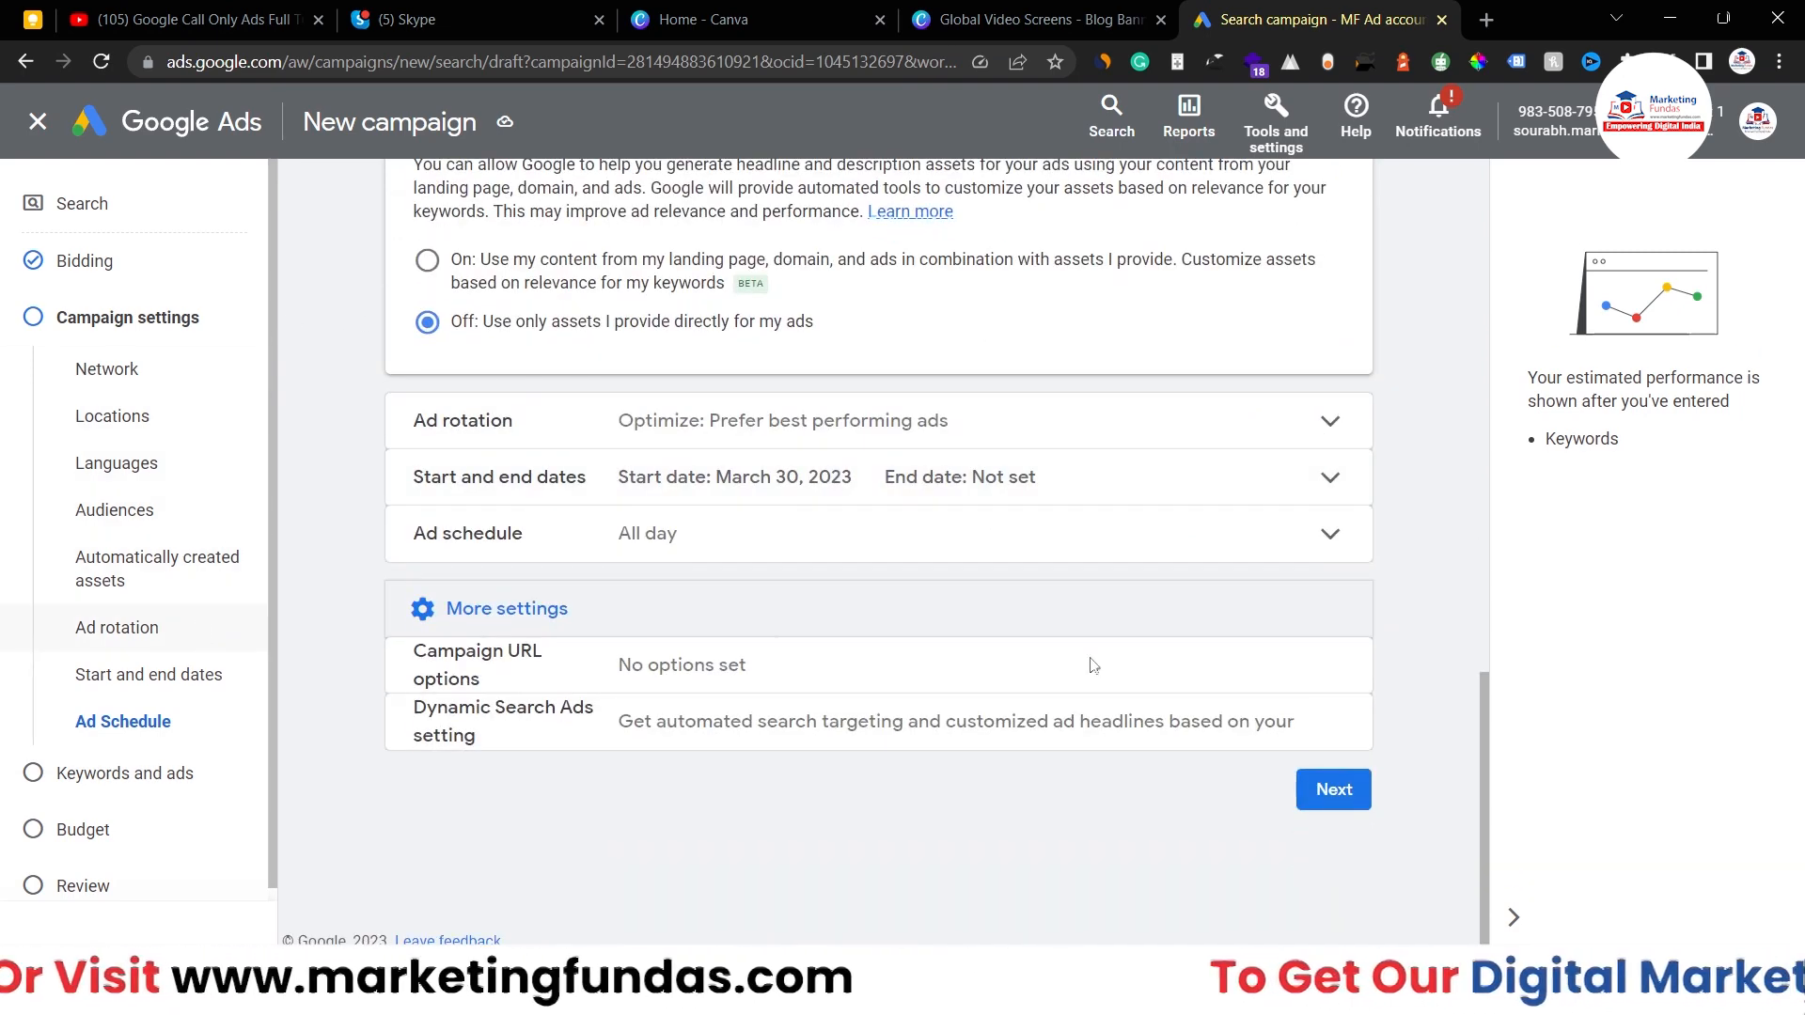
{"action": "left_click", "coordinate": [1331, 792]}
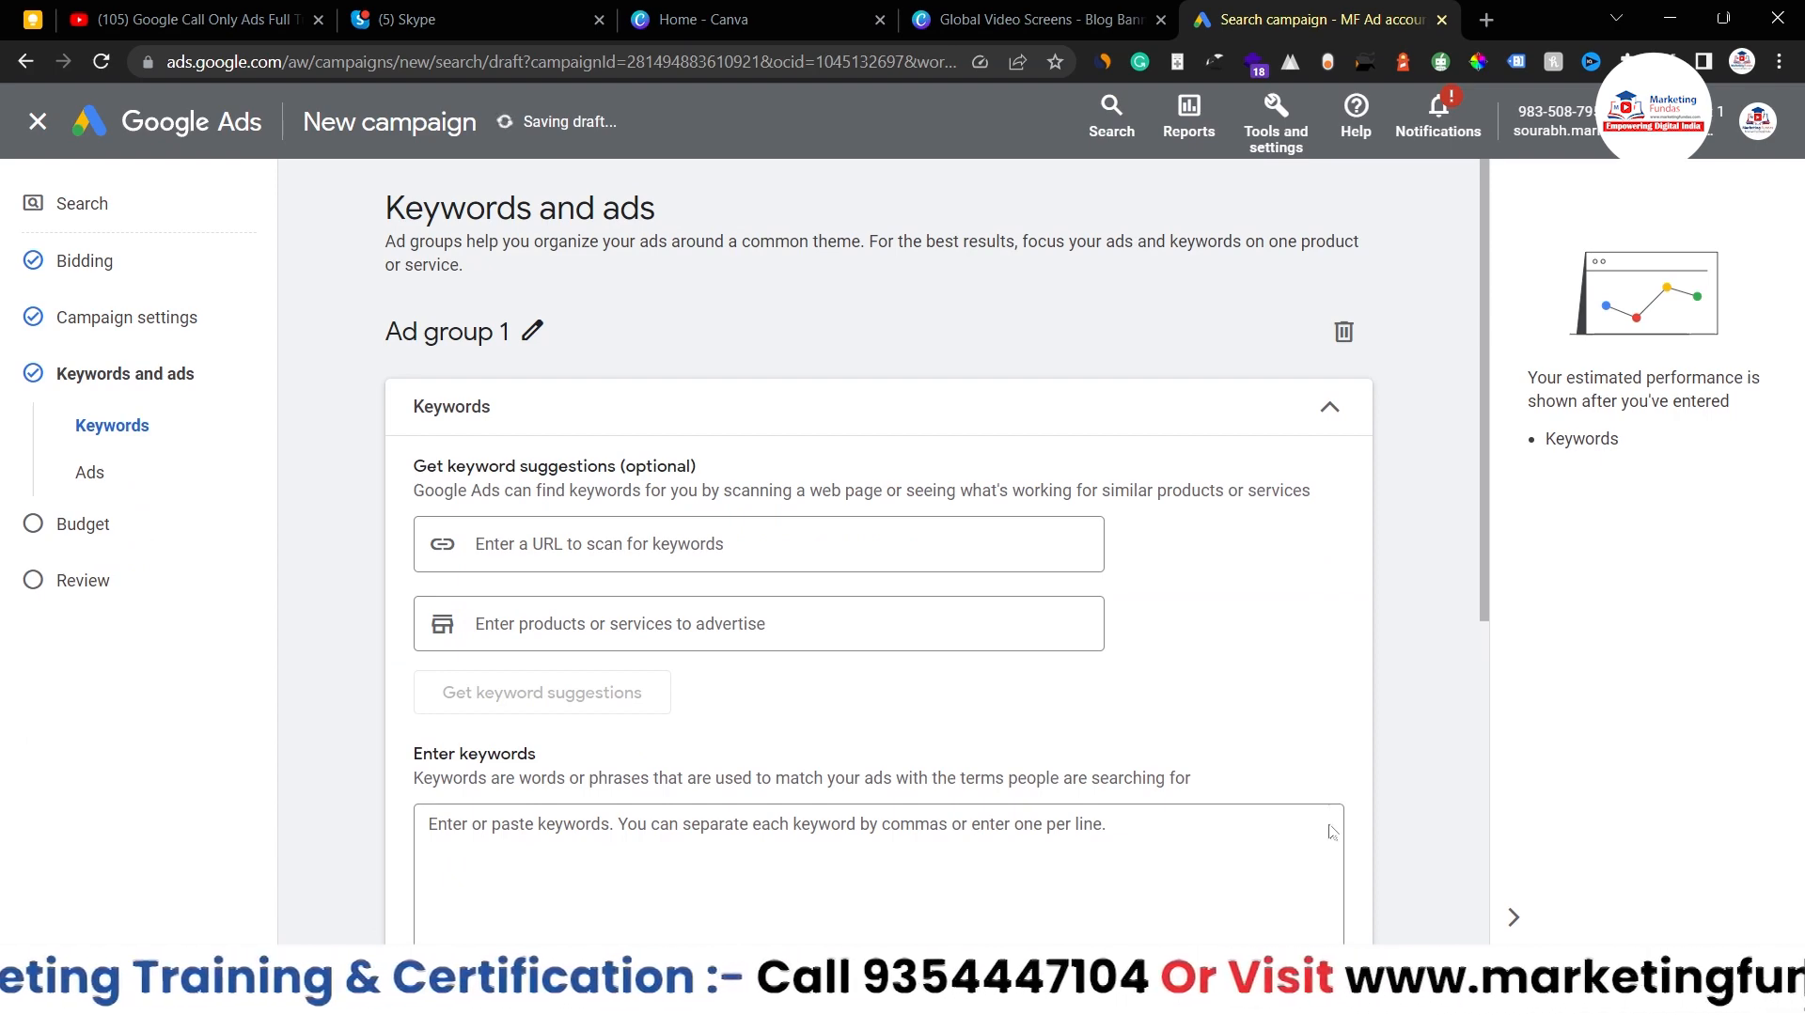
- Switch to the Notepad headlines and keyword list and move it beside the page
{"action": "key", "text": "alt+Tab"}
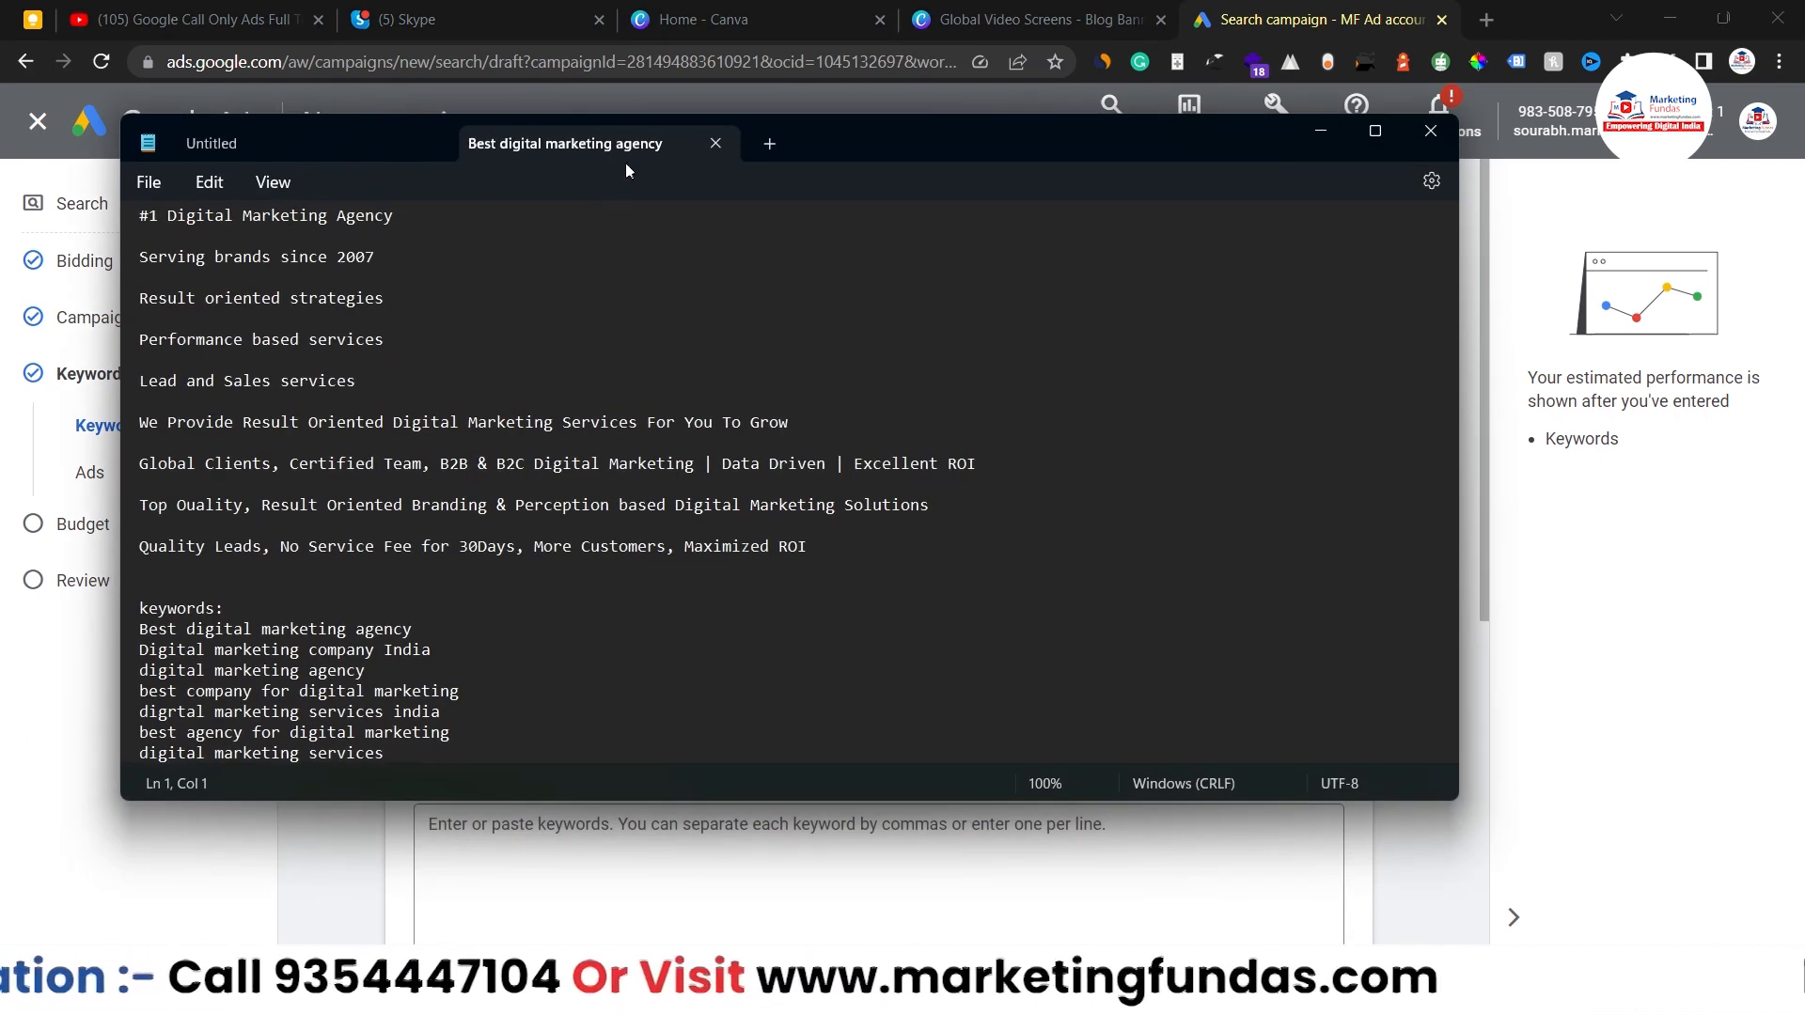
{"action": "left_click_drag", "start_coordinate": [912, 124], "coordinate": [1336, 204]}
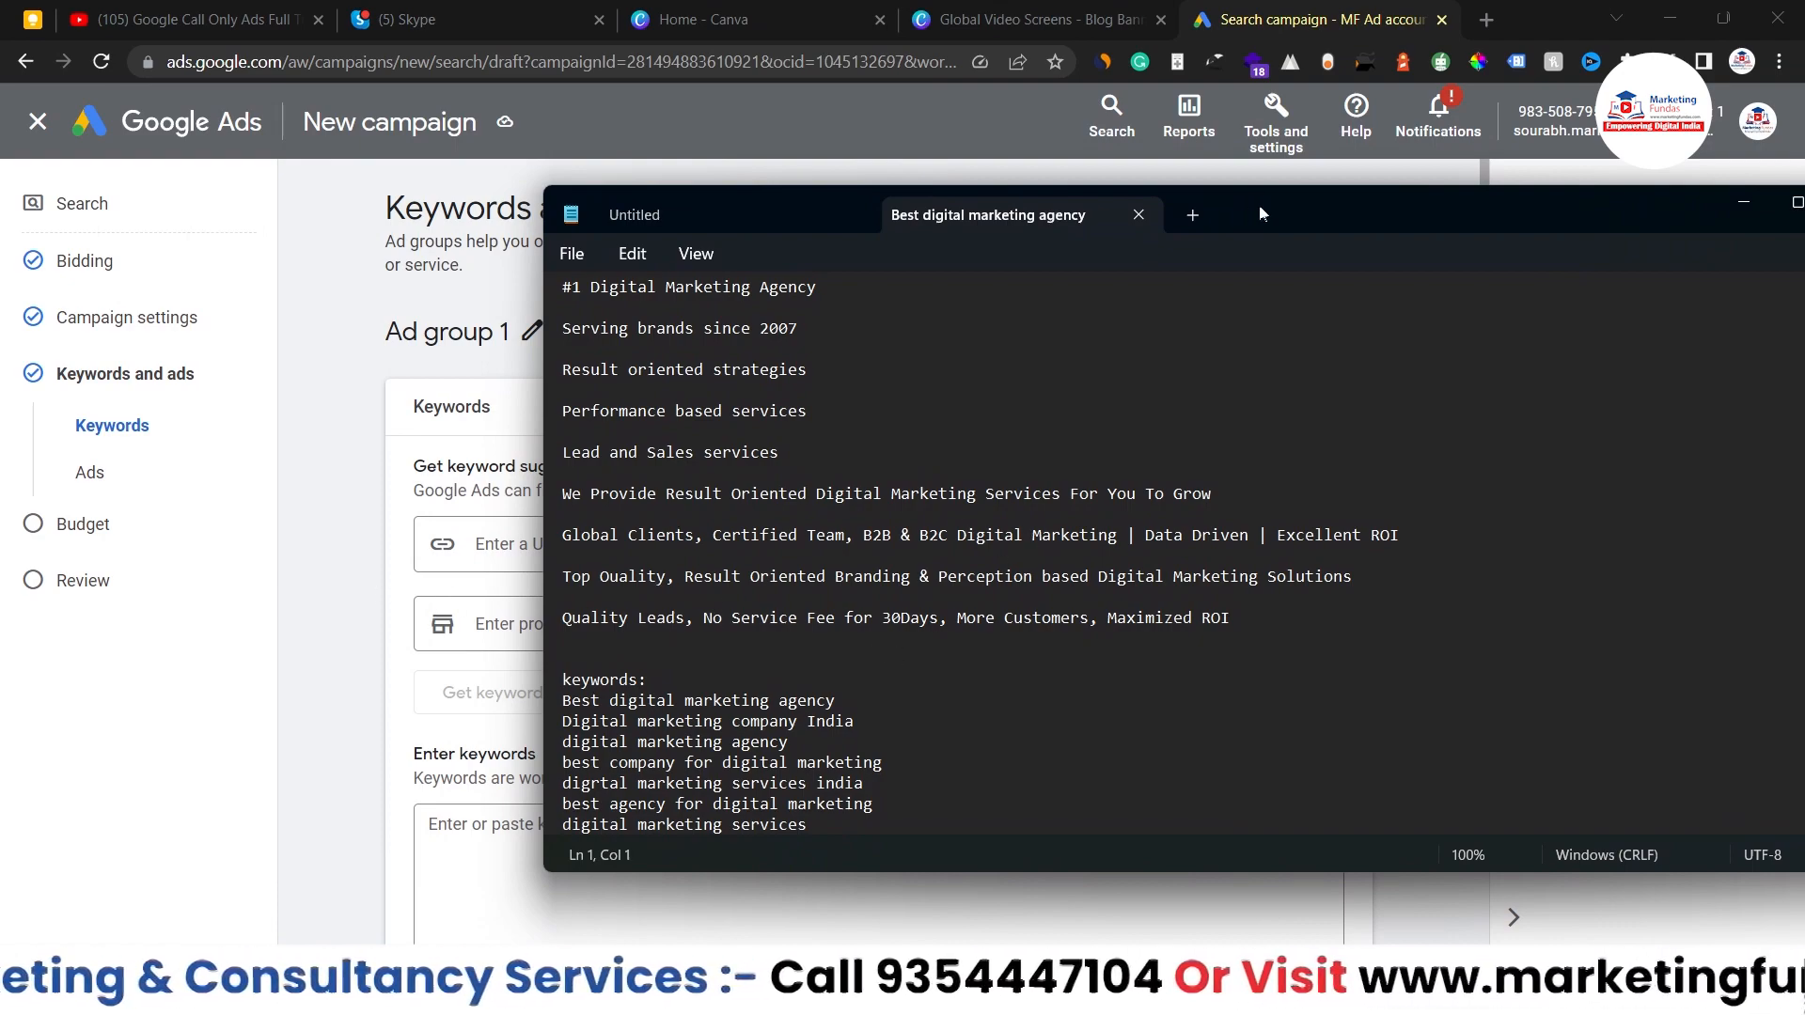
{"action": "left_click_drag", "start_coordinate": [1259, 214], "coordinate": [1092, 223]}
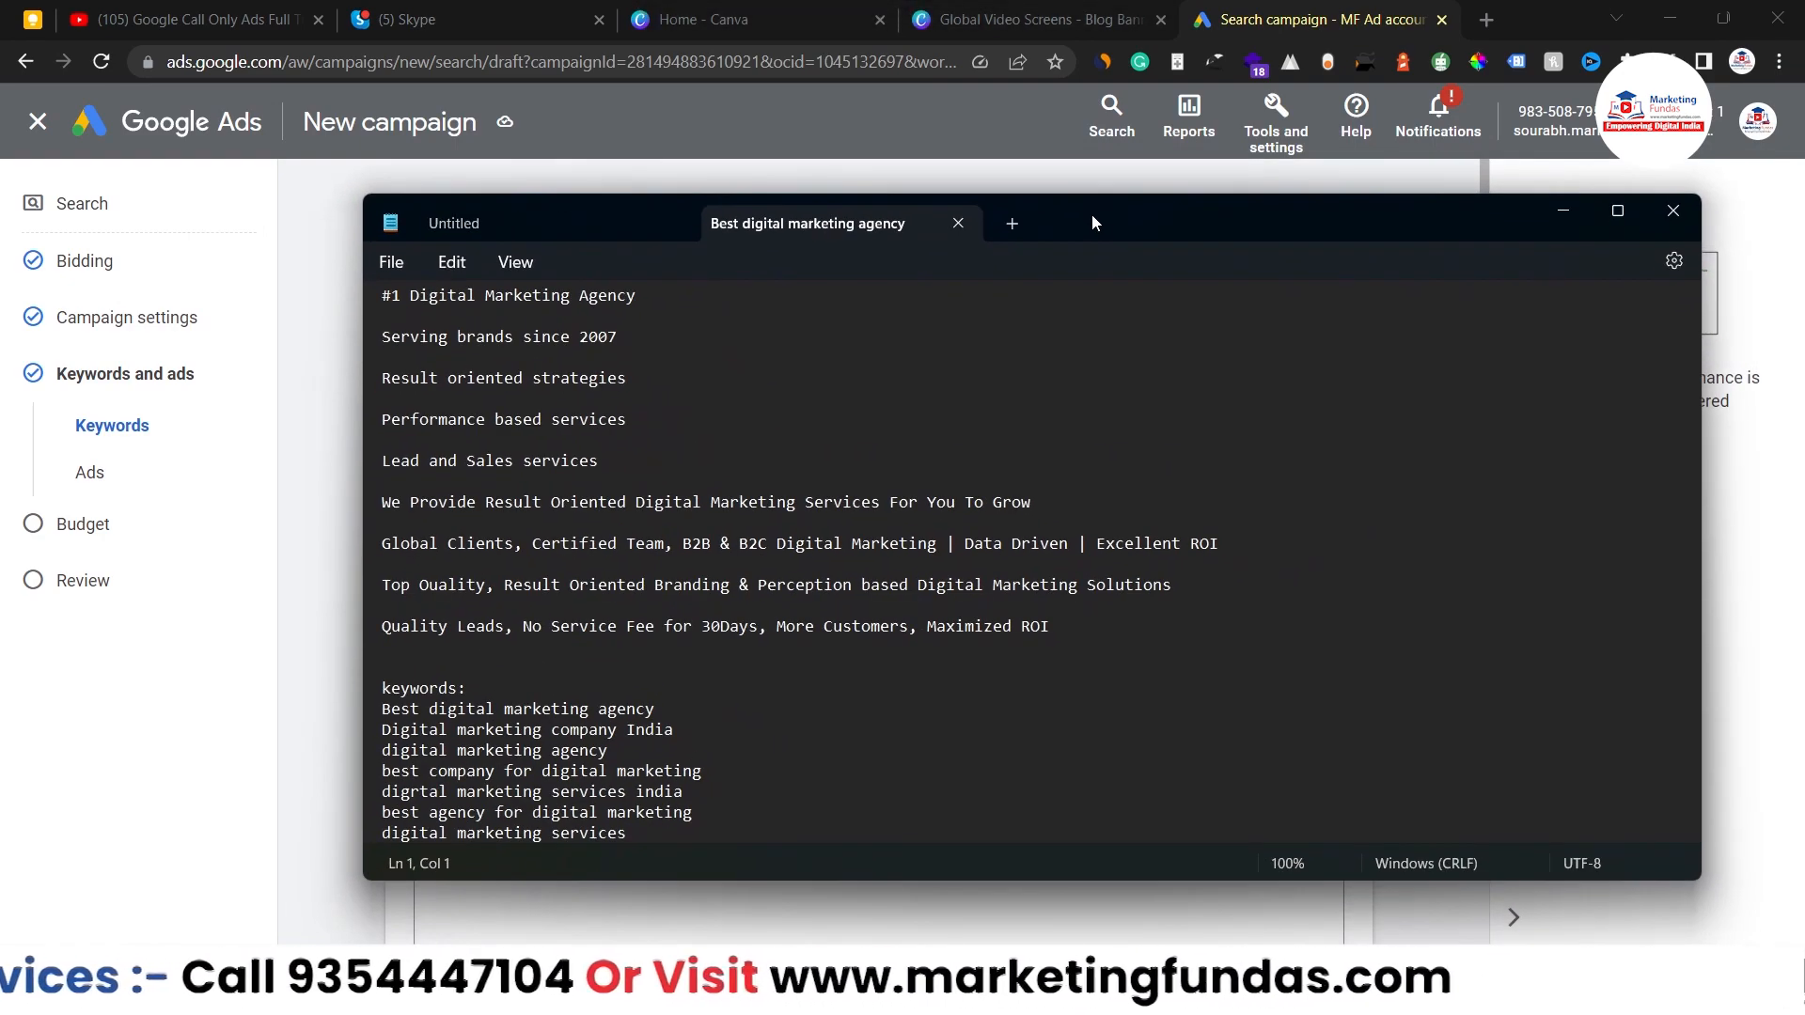
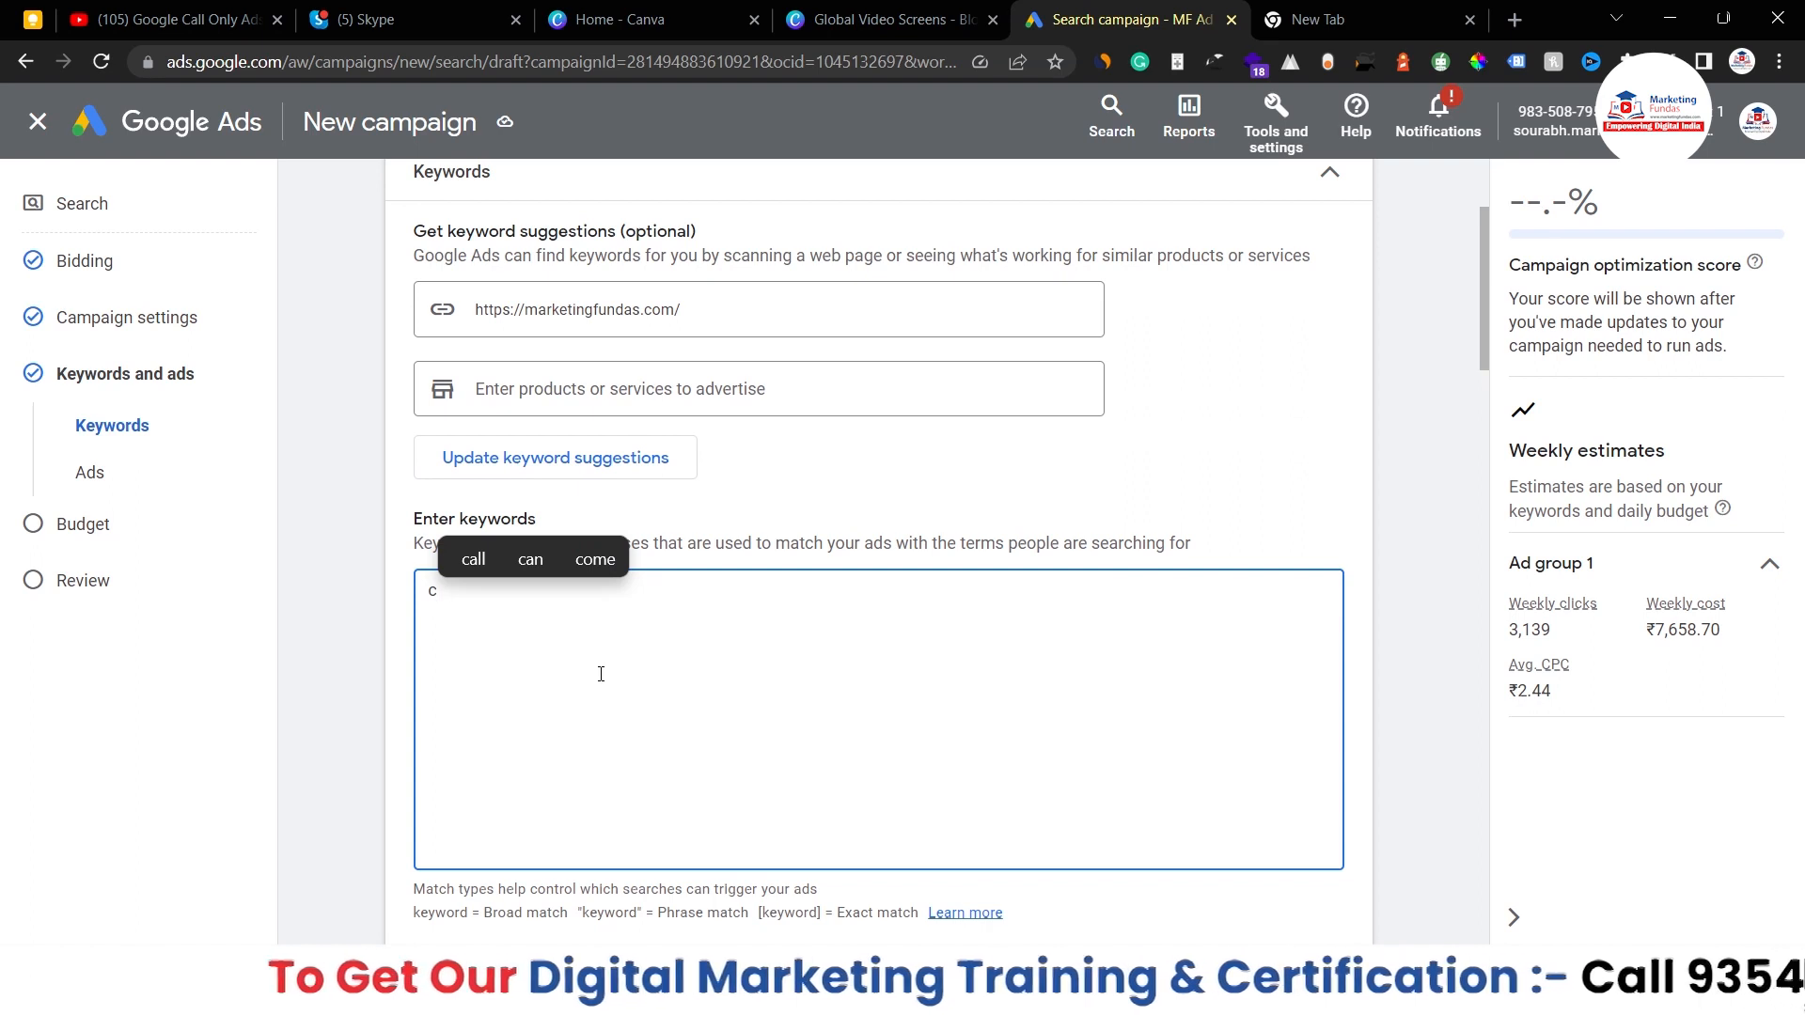
- Enter seven digital-marketing keywords such as 'Best digital marketing agency', estimating 1,850 weekly clicks at ₹7,978.60
{"action": "left_click_drag", "start_coordinate": [617, 711], "coordinate": [433, 590]}
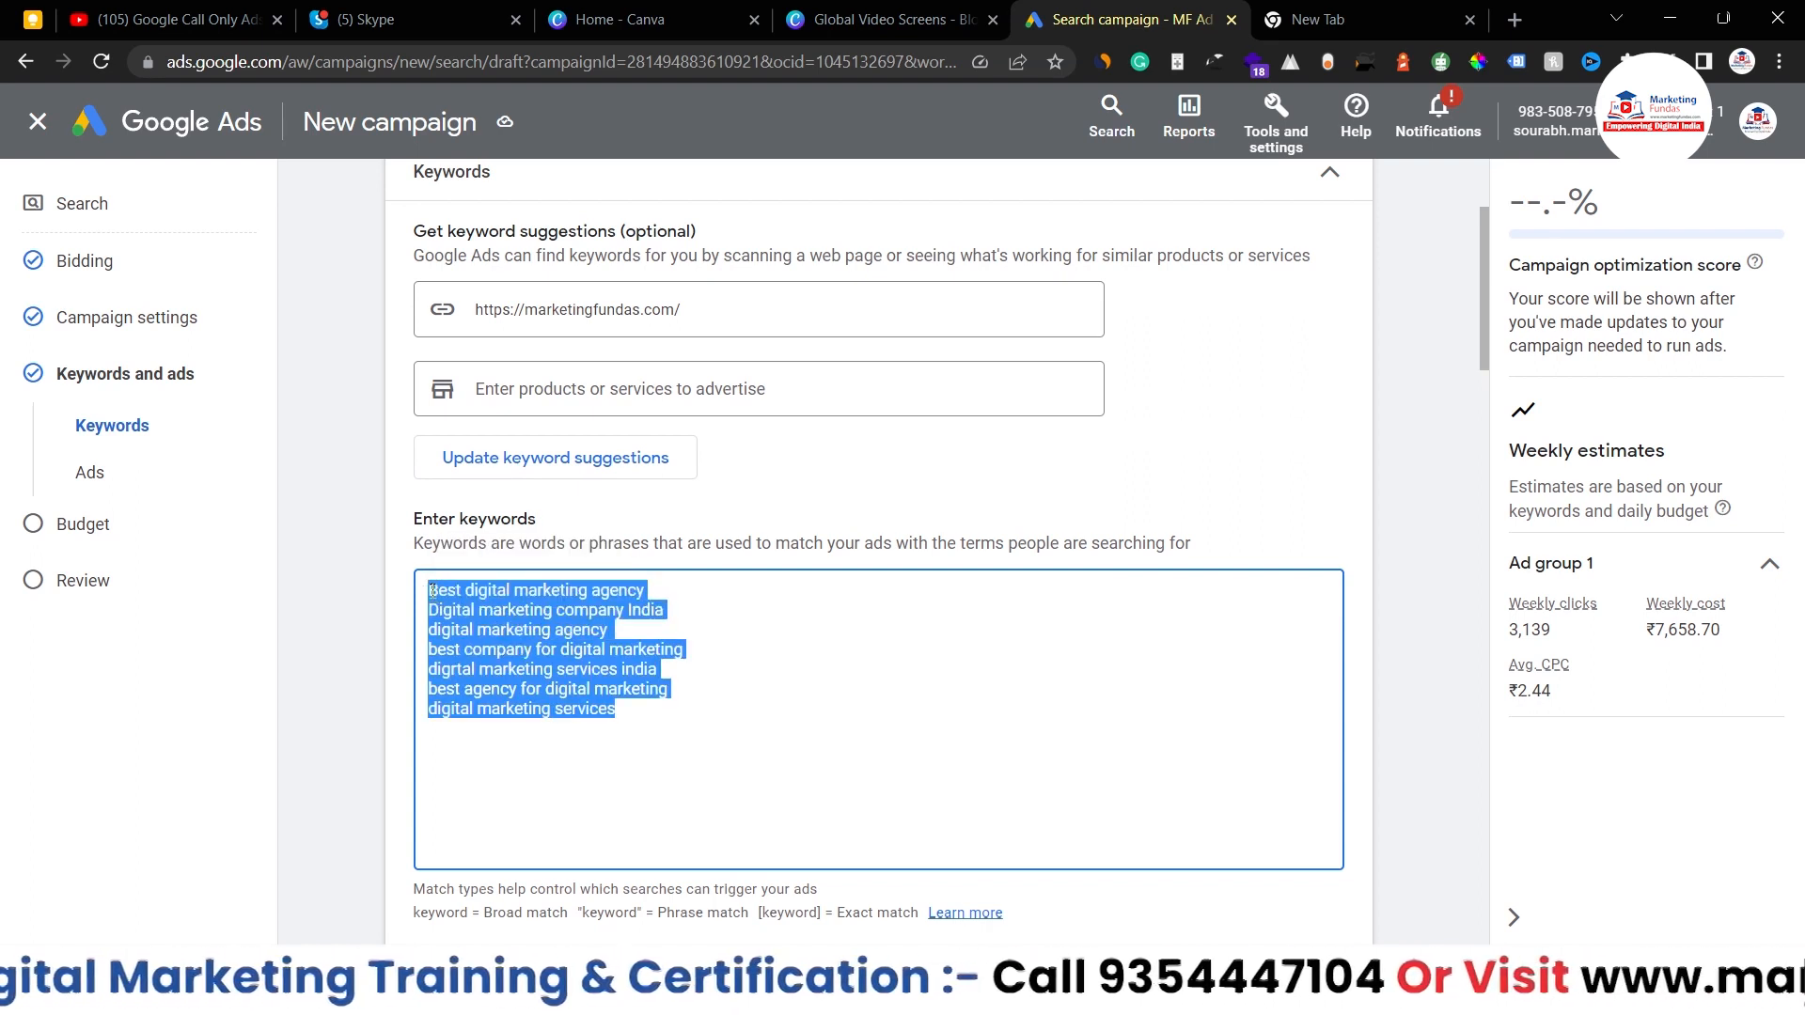
{"action": "left_click", "coordinate": [687, 766]}
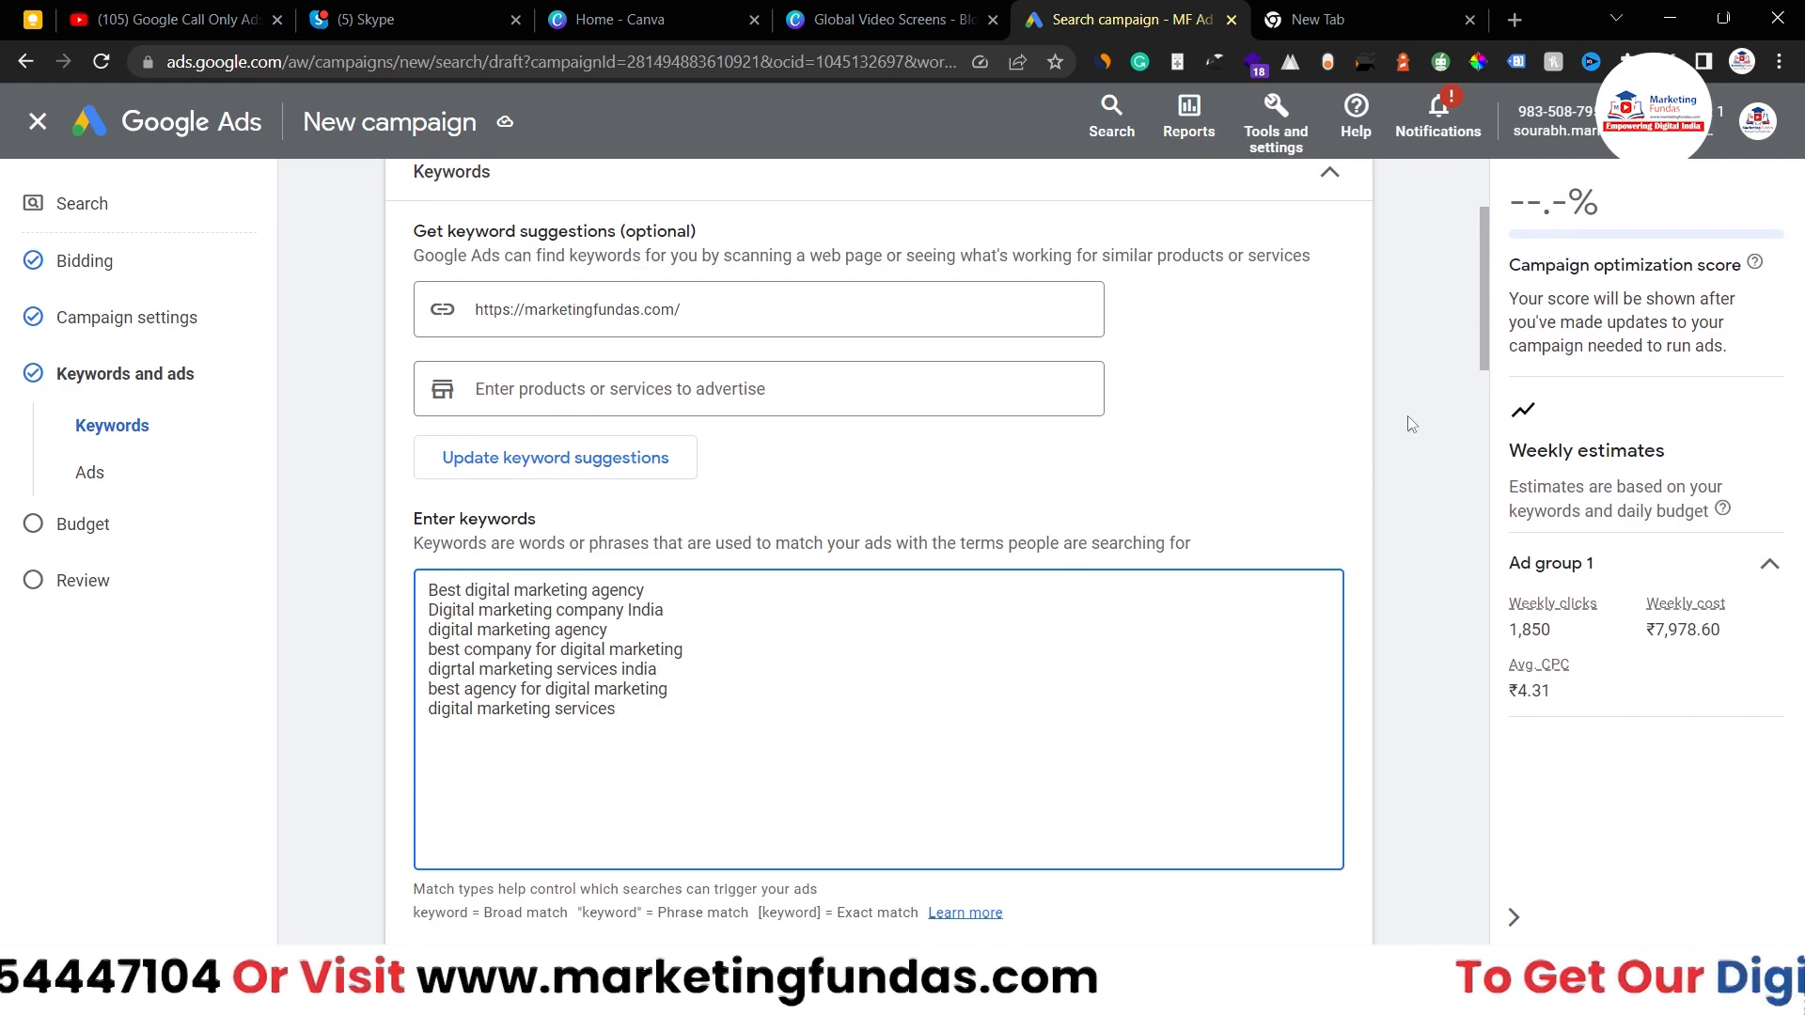
{"action": "scroll", "coordinate": [1148, 747], "scroll_direction": "down", "scroll_amount": 2}
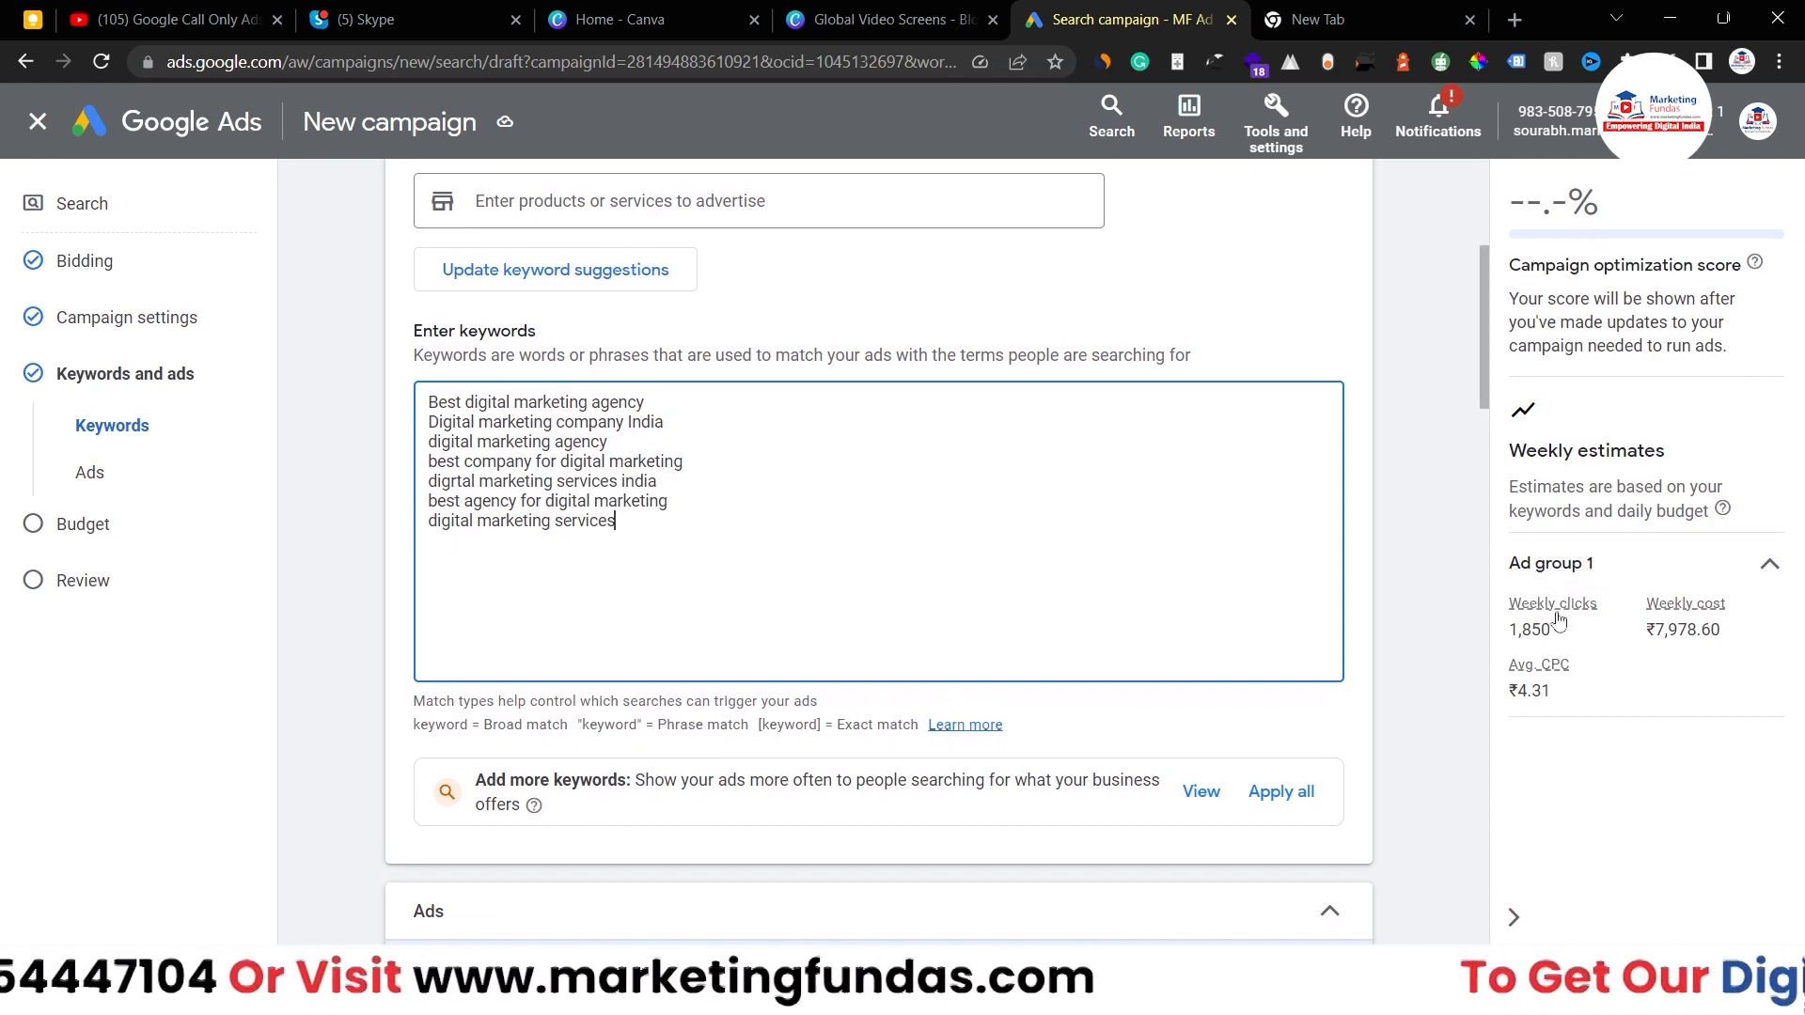
{"action": "key", "text": "ctrl+a"}
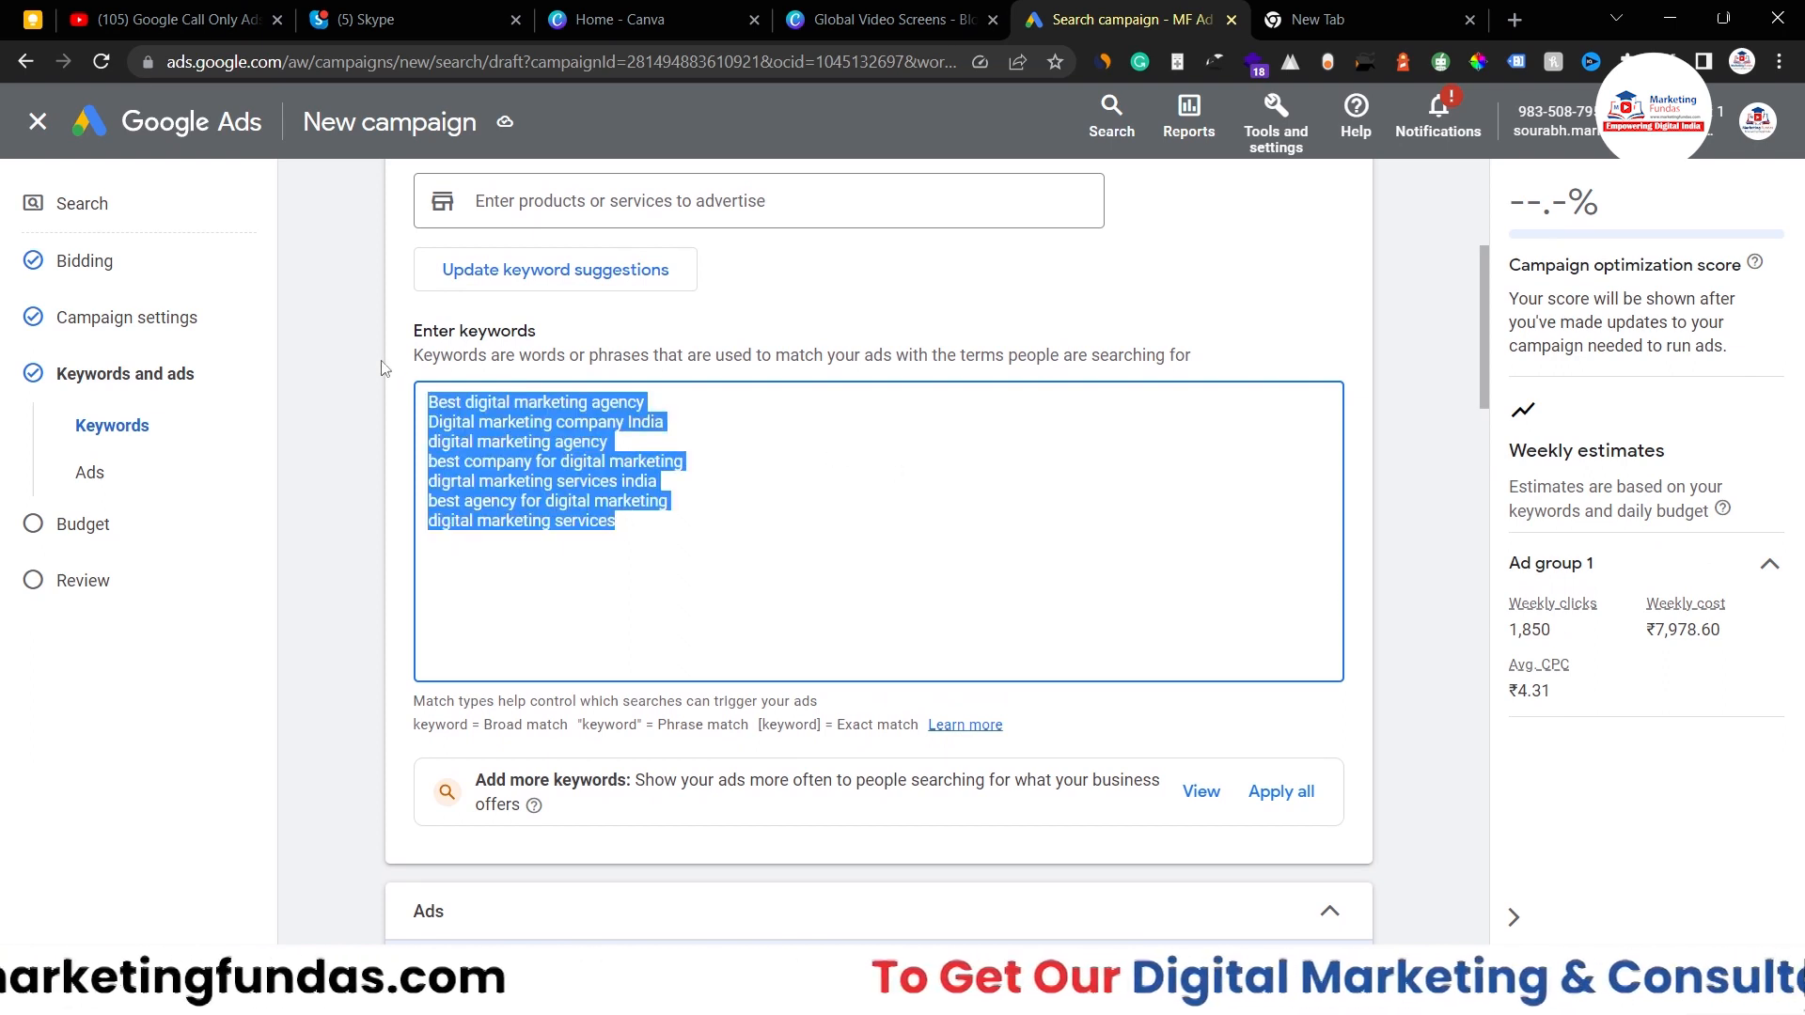
{"action": "left_click", "coordinate": [1427, 572]}
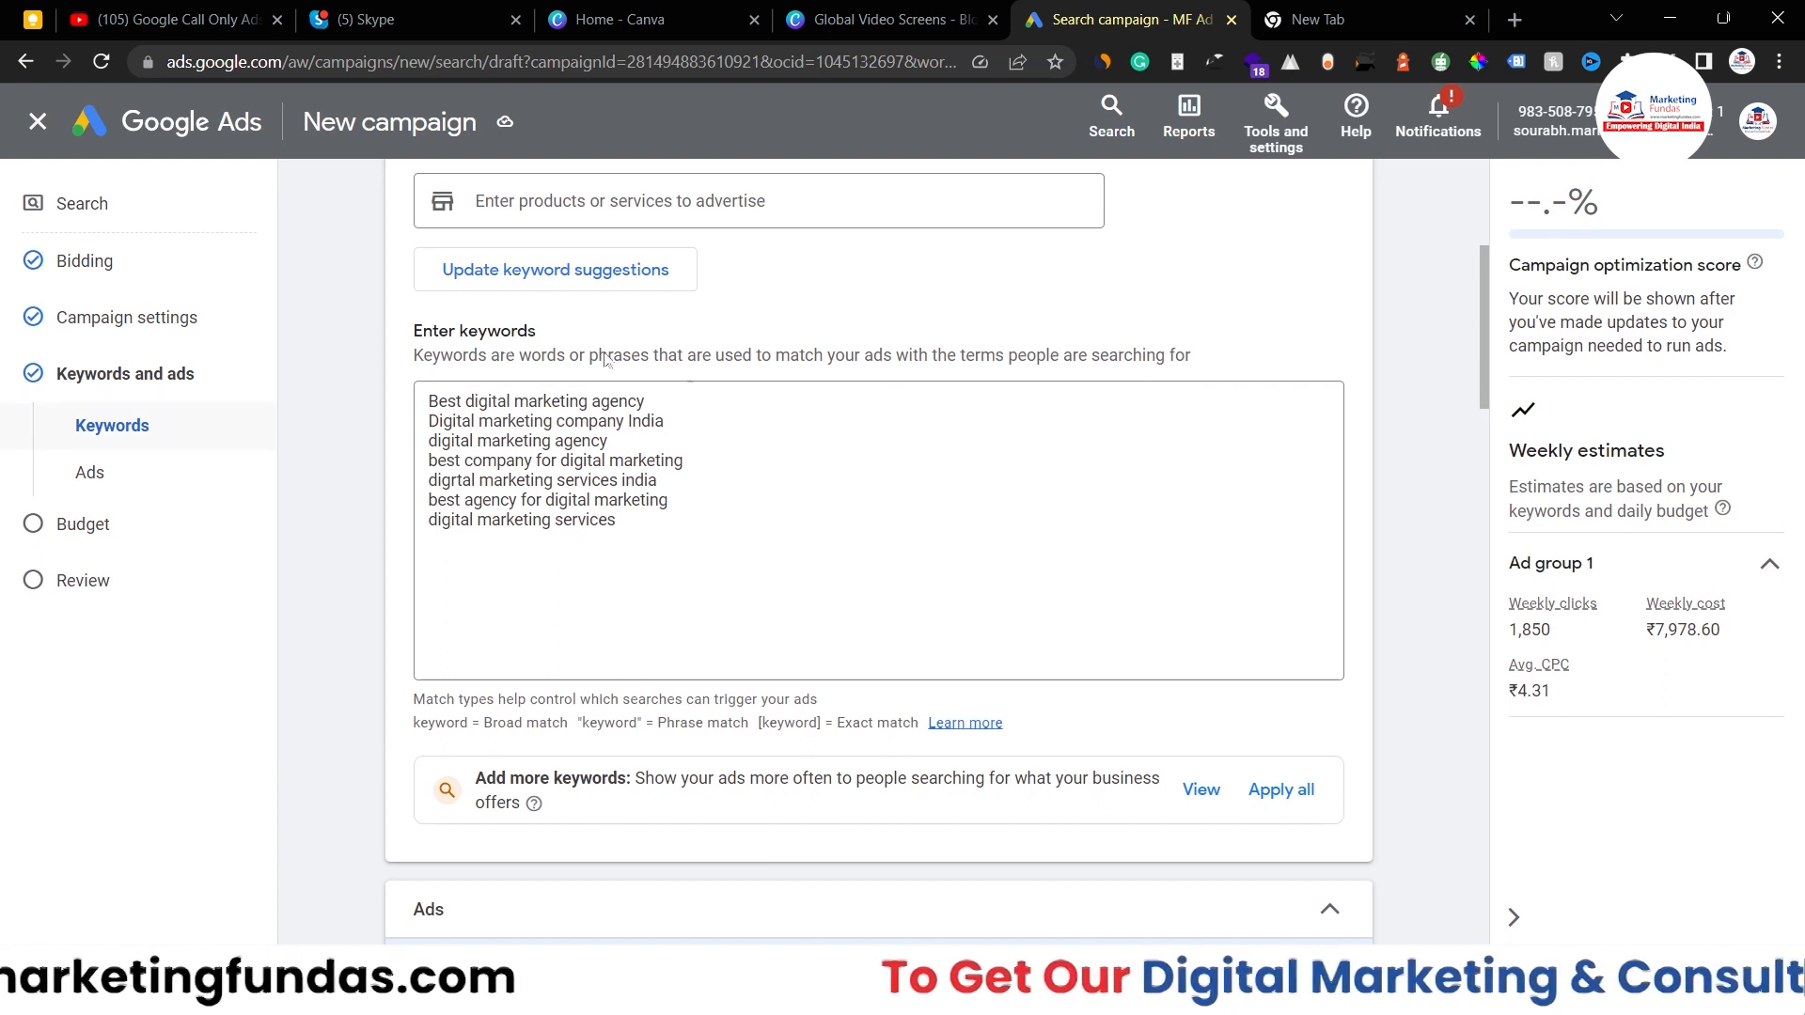
{"action": "left_click", "coordinate": [655, 536]}
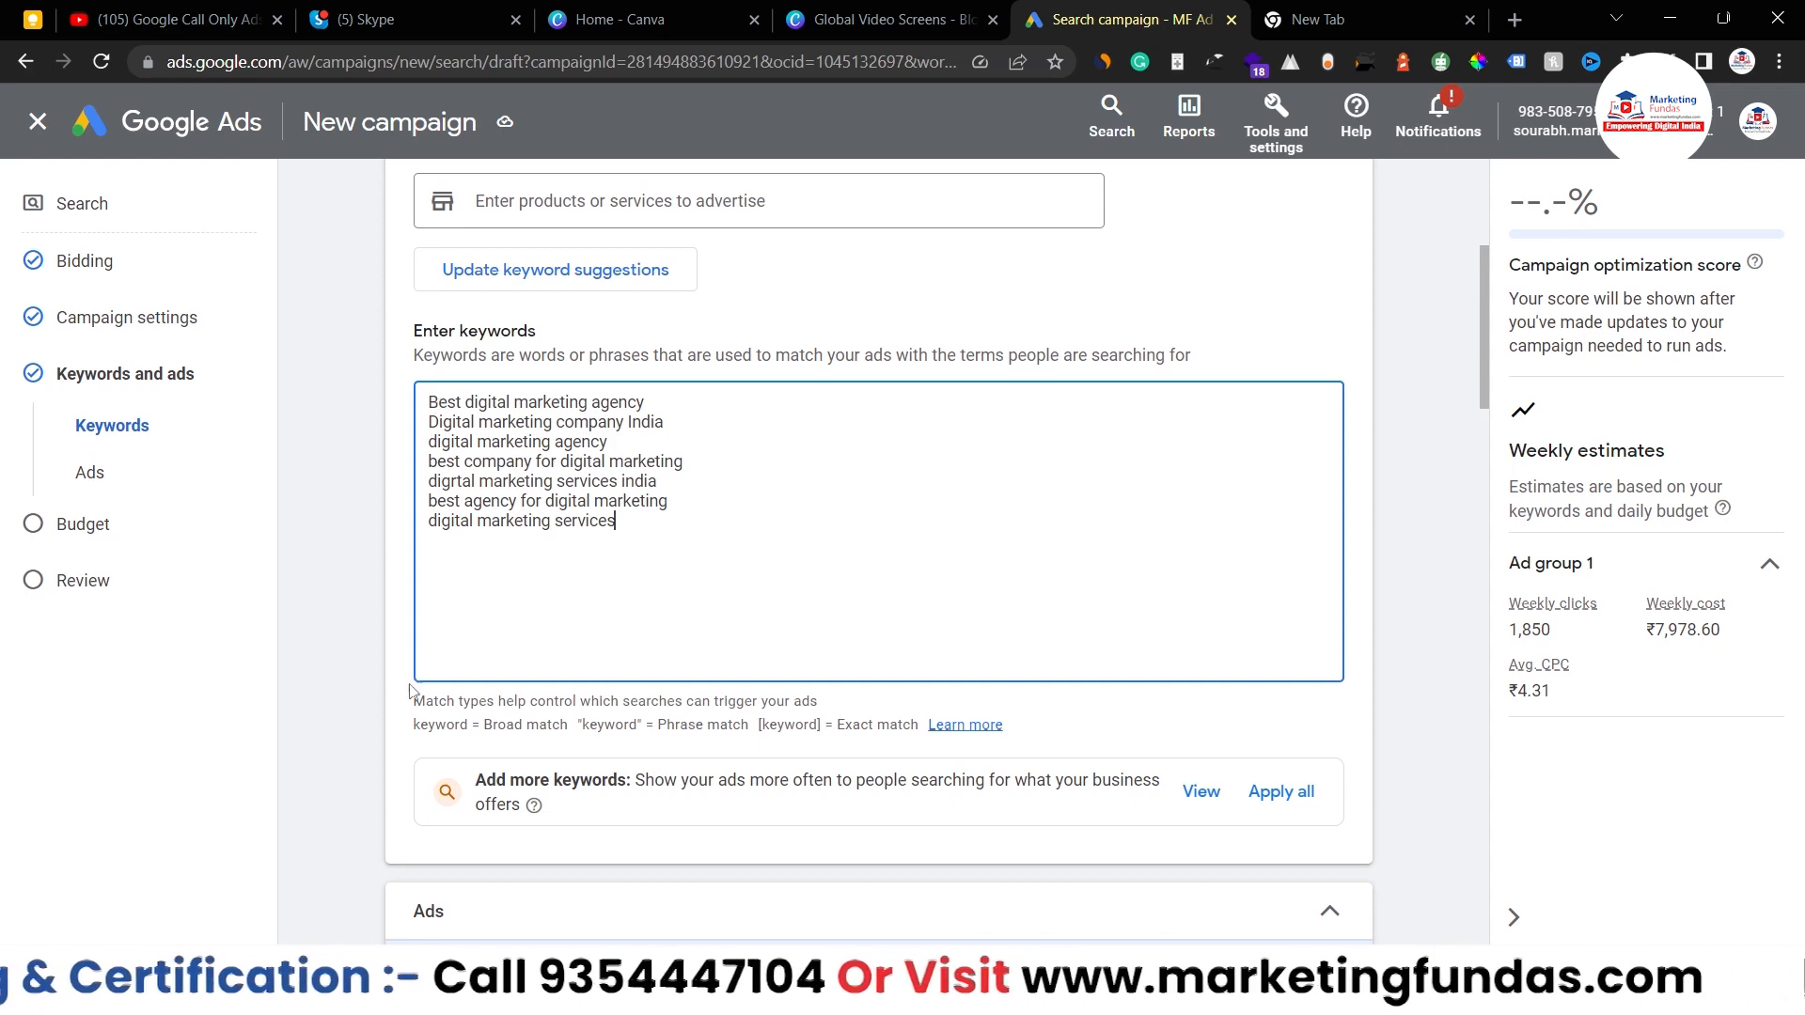
{"action": "scroll", "coordinate": [388, 720], "scroll_direction": "down", "scroll_amount": 1}
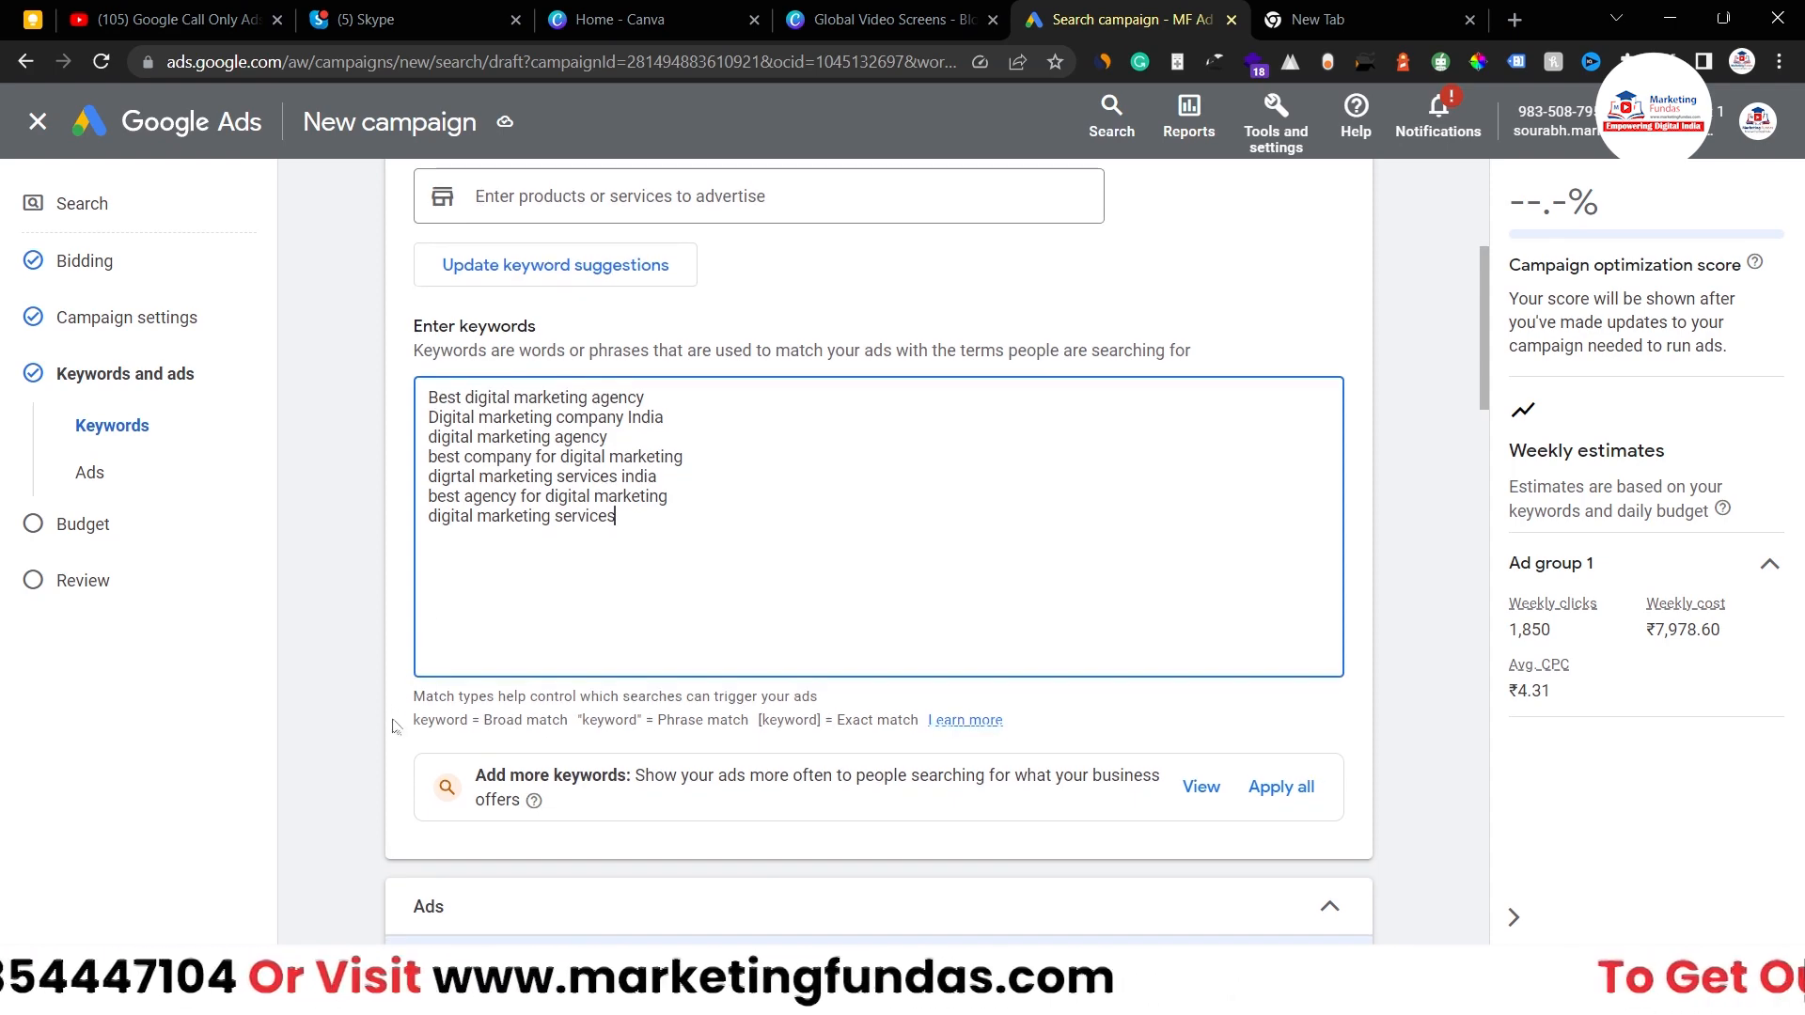
{"action": "left_click_drag", "start_coordinate": [411, 721], "coordinate": [920, 720]}
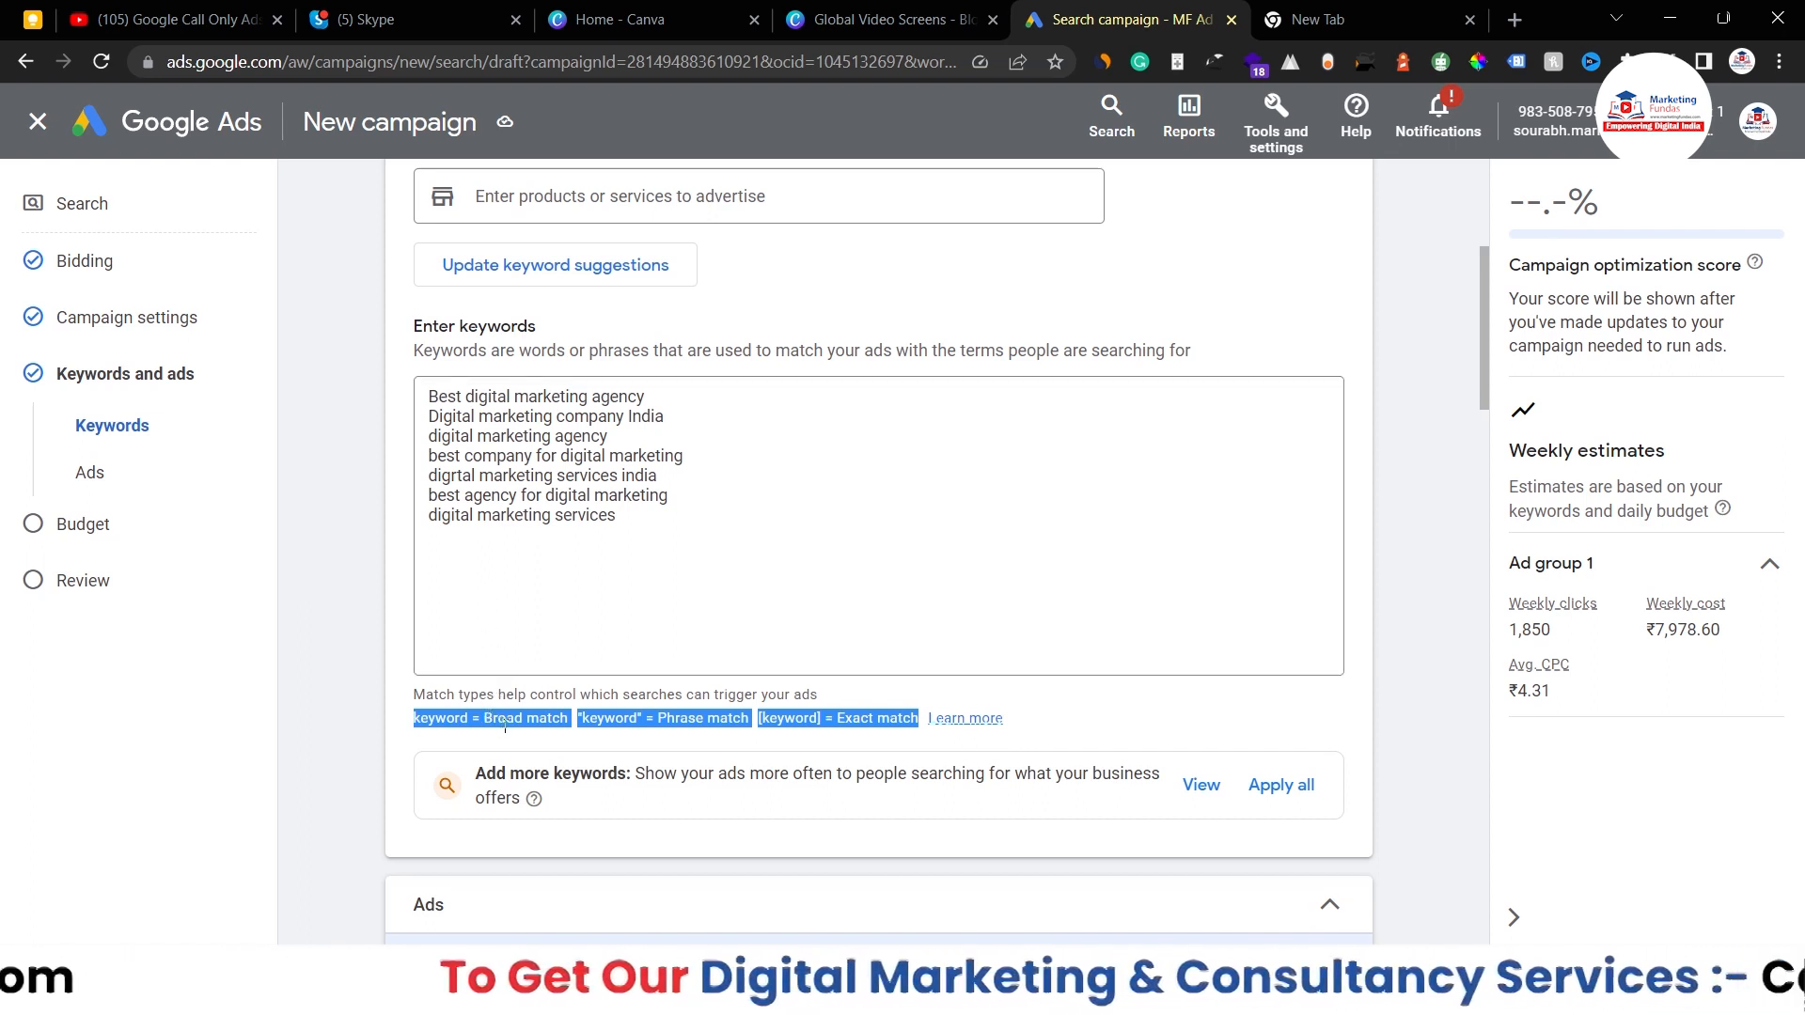
{"action": "left_click_drag", "start_coordinate": [617, 519], "coordinate": [419, 533]}
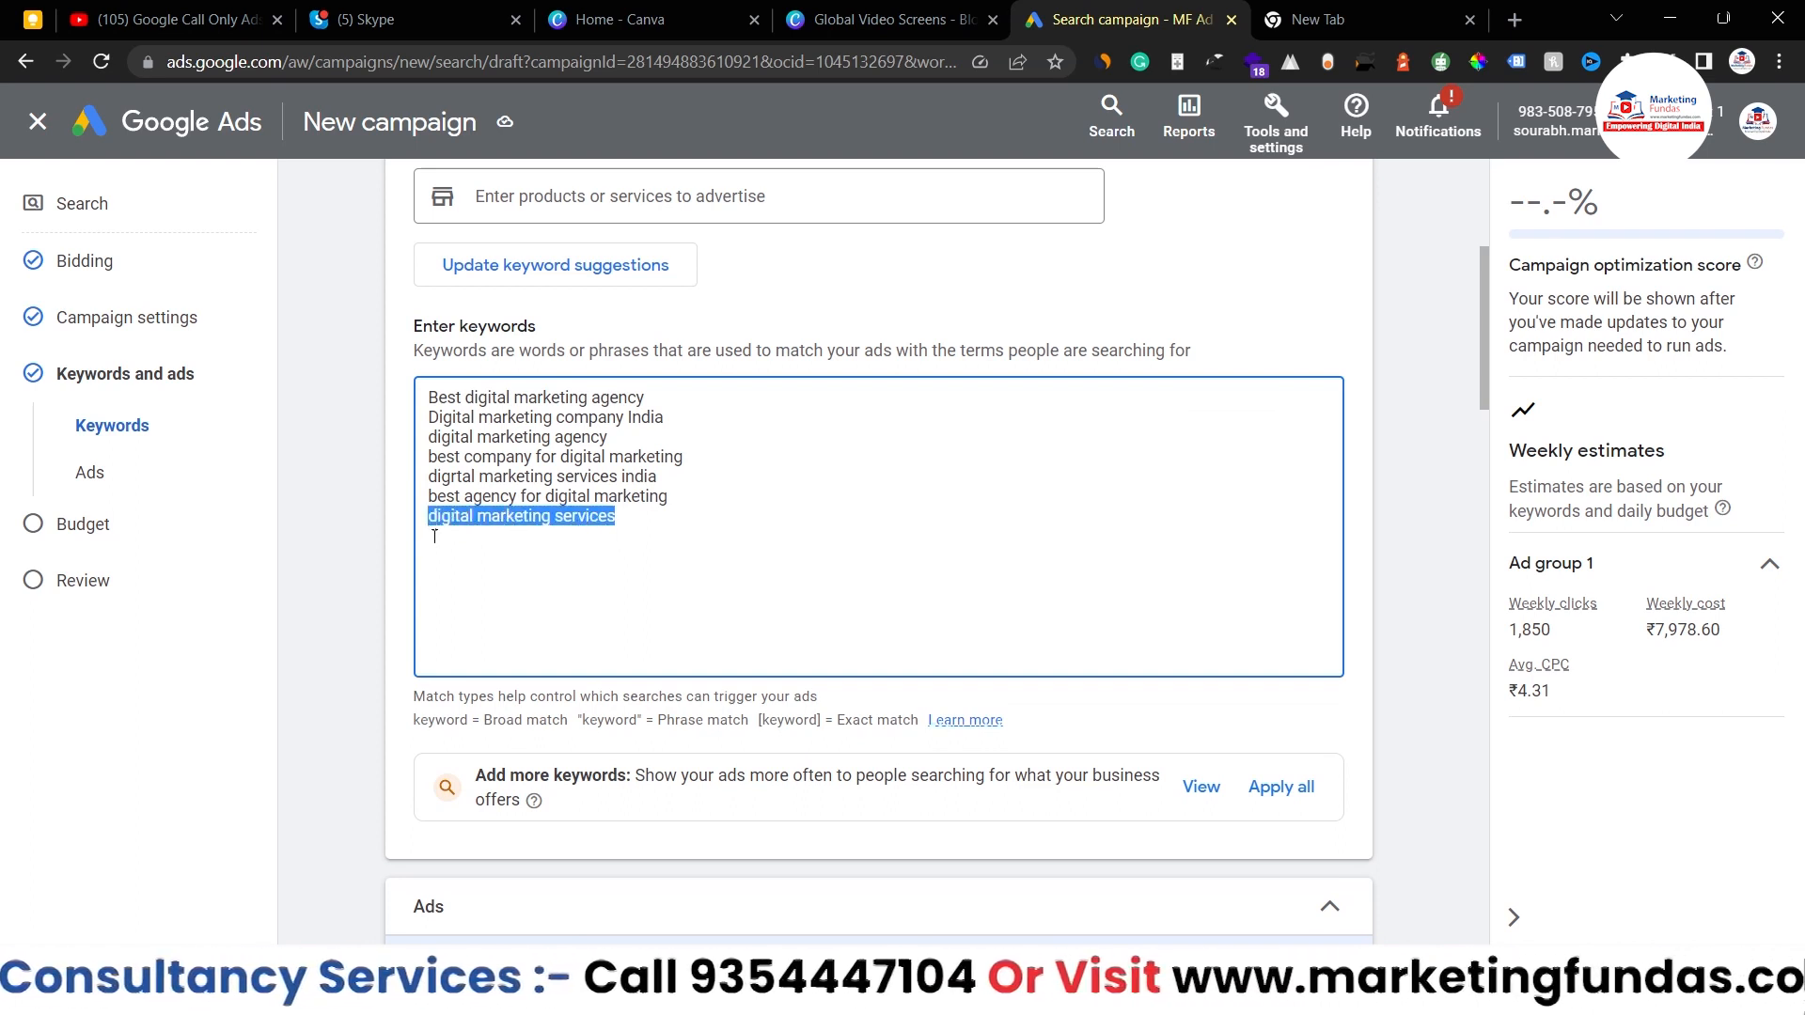
{"action": "triple_click", "coordinate": [428, 517]}
{"action": "left_click", "coordinate": [449, 525]}
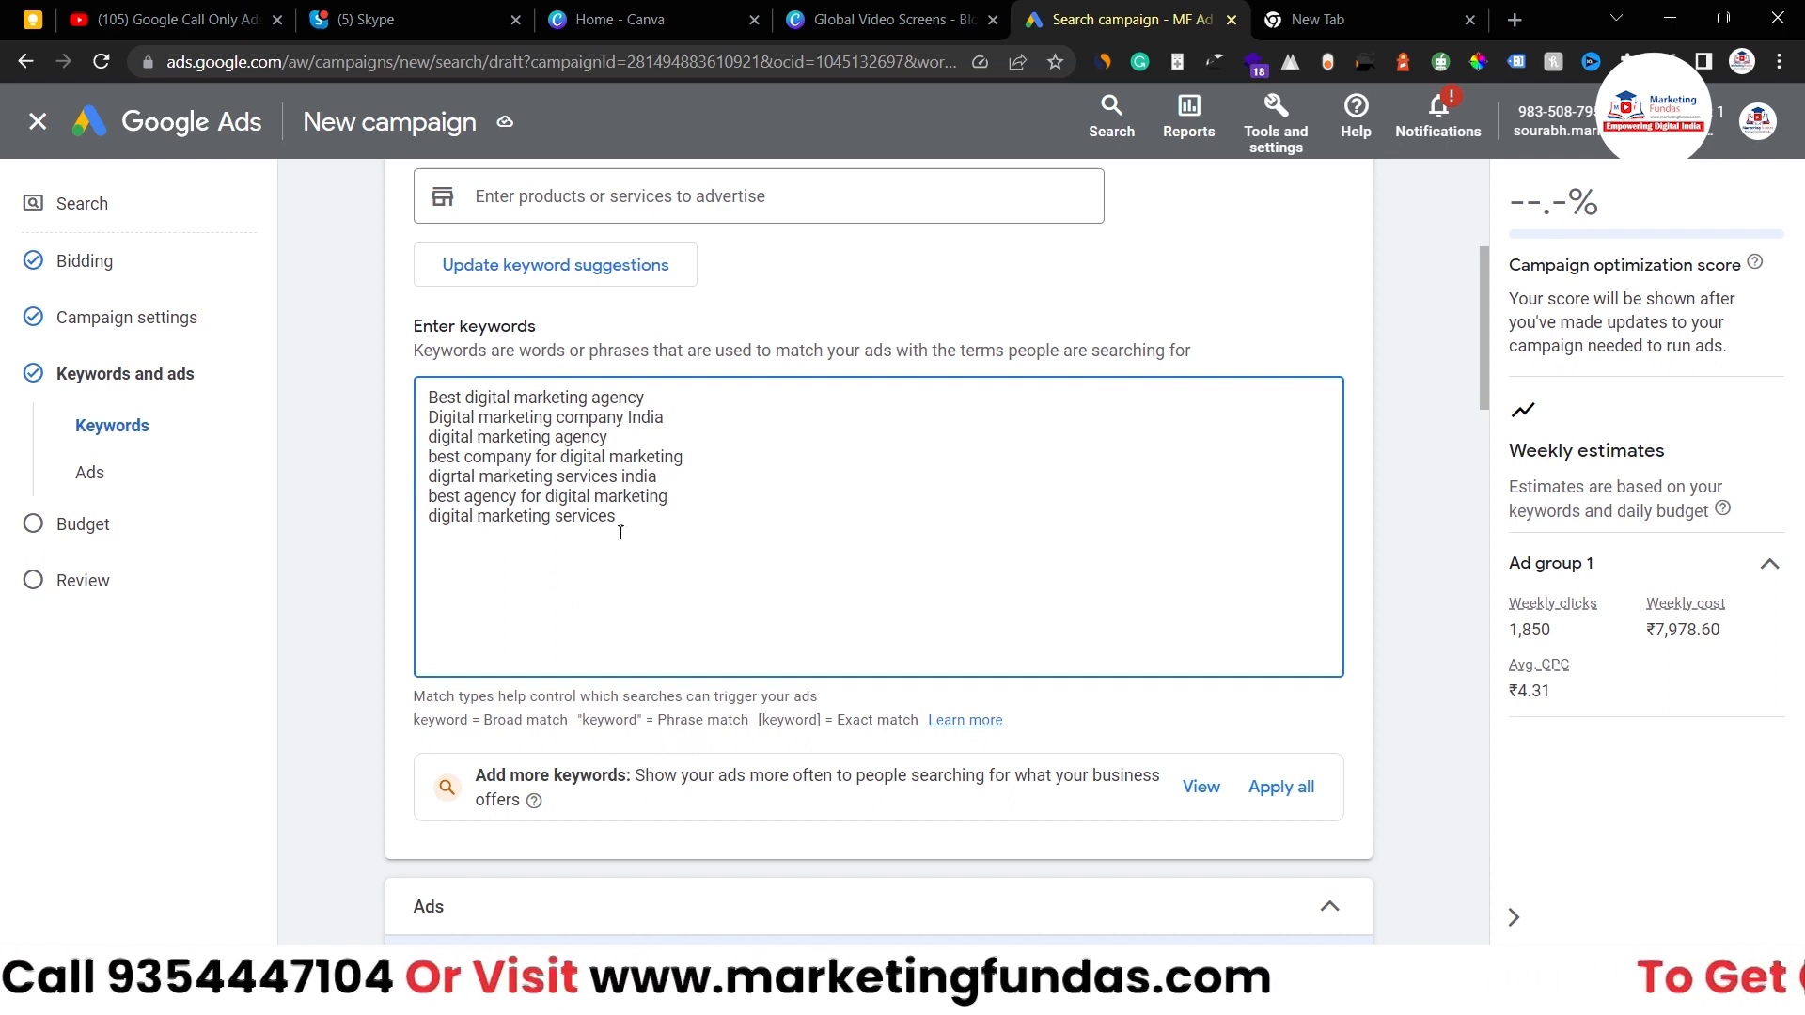
{"action": "left_click_drag", "start_coordinate": [617, 517], "coordinate": [424, 527]}
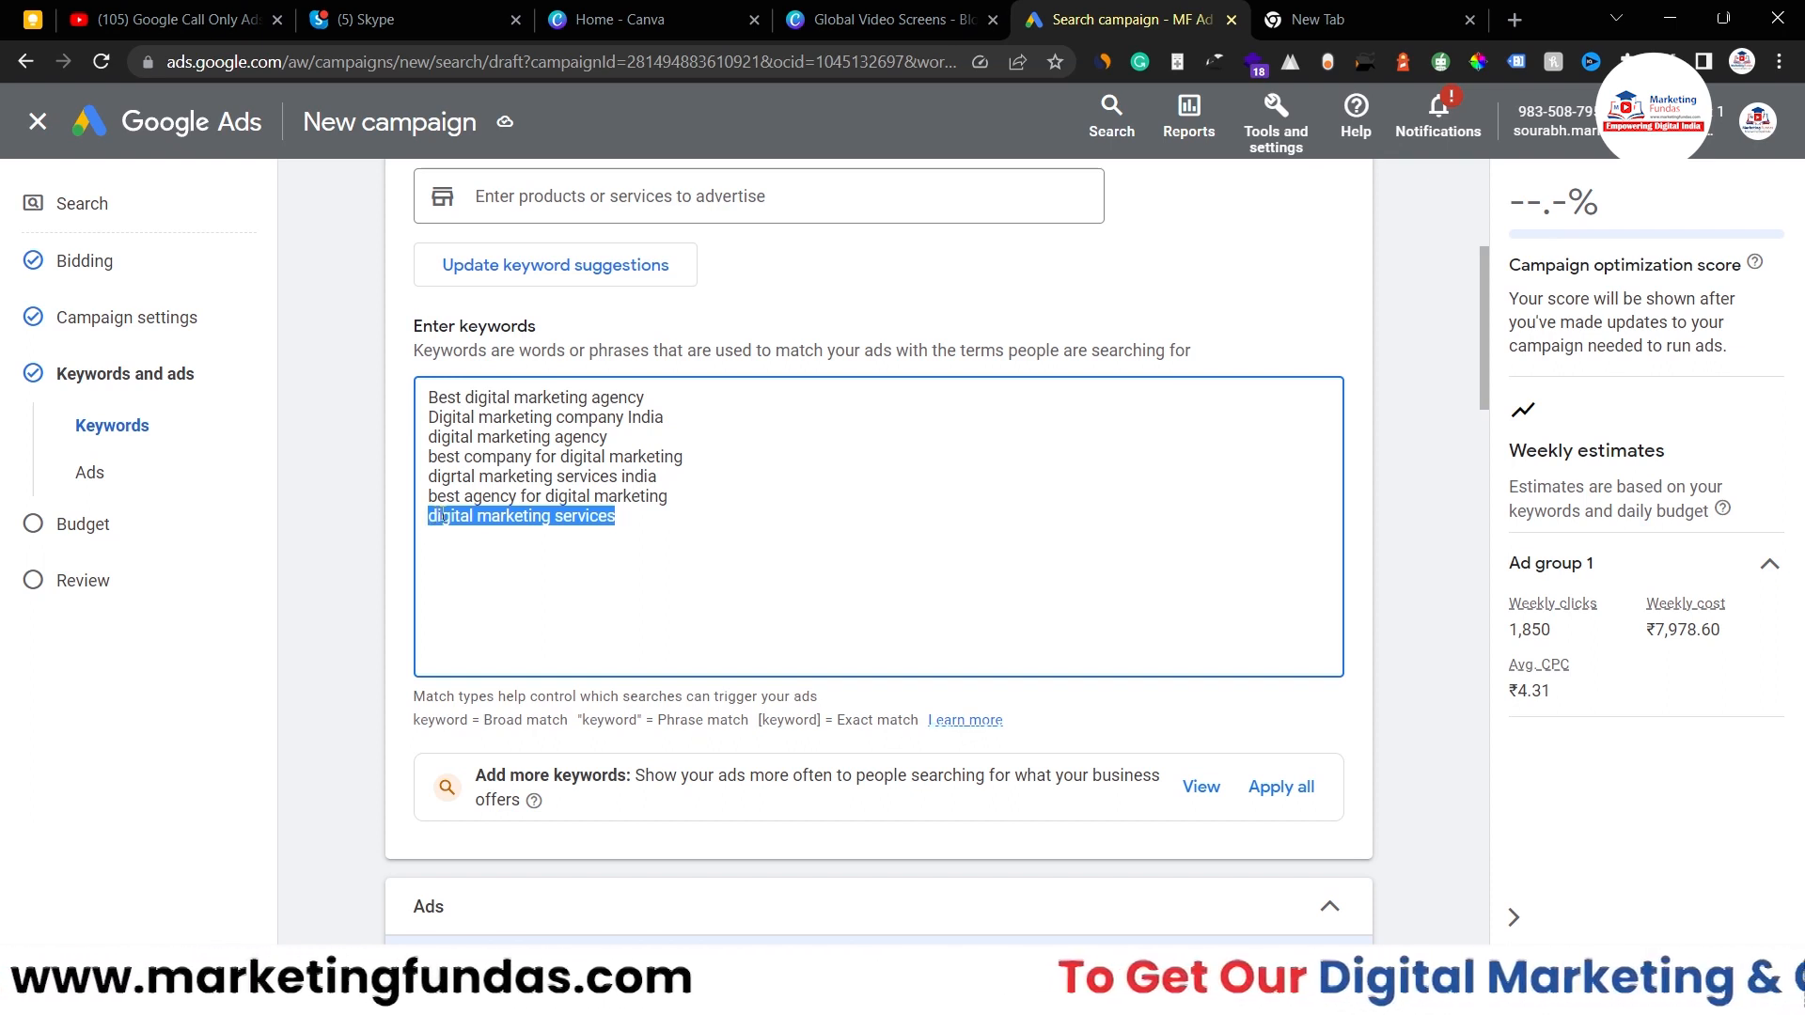
{"action": "left_click_drag", "start_coordinate": [438, 513], "coordinate": [479, 514]}
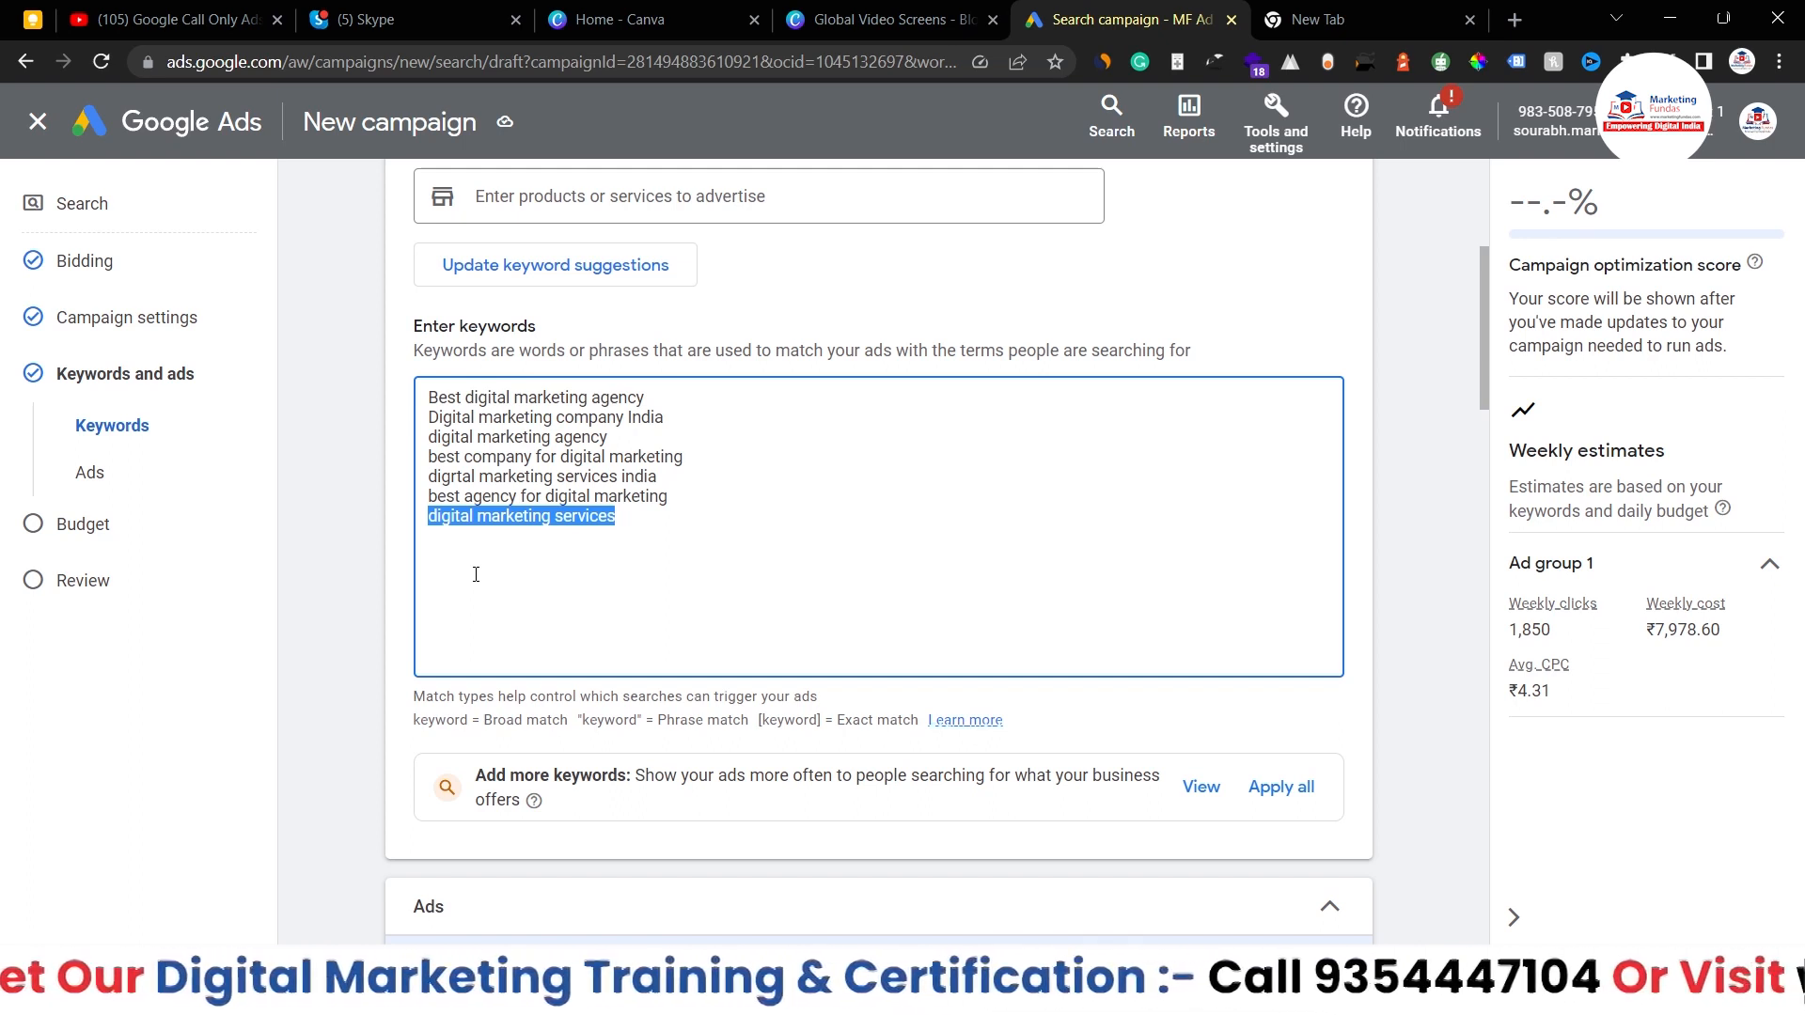
{"action": "left_click", "coordinate": [651, 525]}
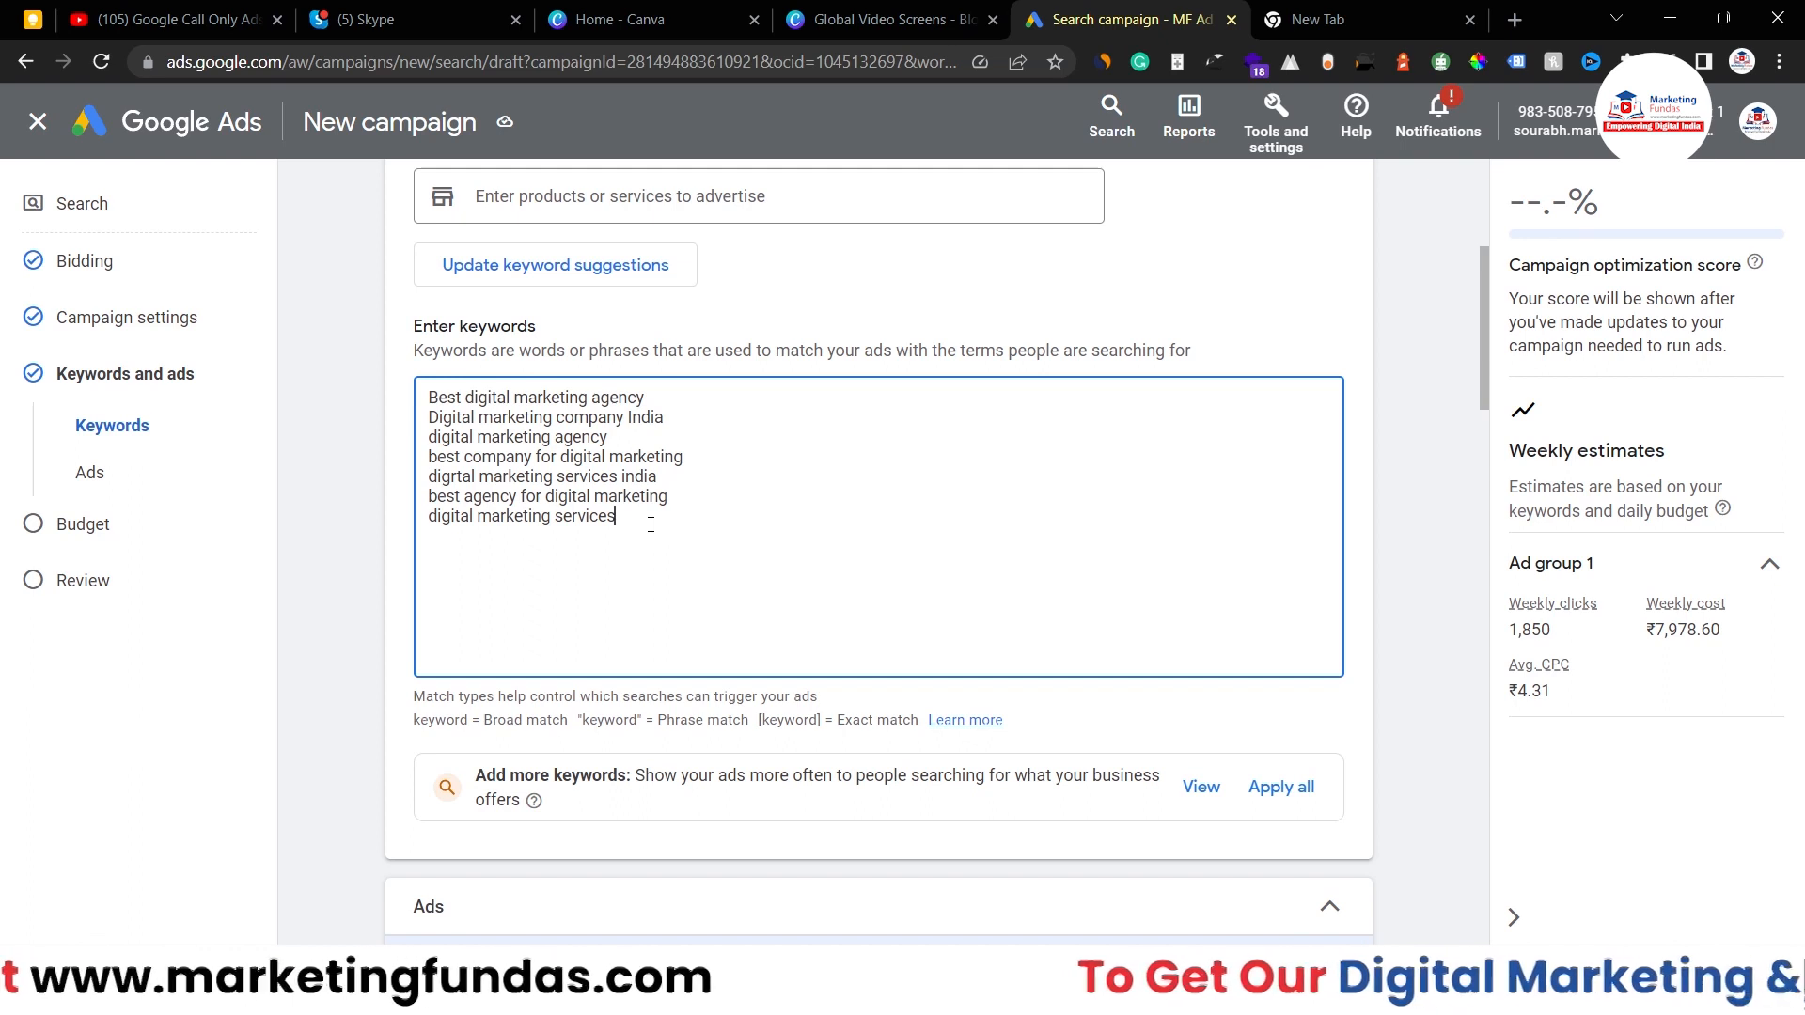
{"action": "left_click_drag", "start_coordinate": [651, 524], "coordinate": [392, 395]}
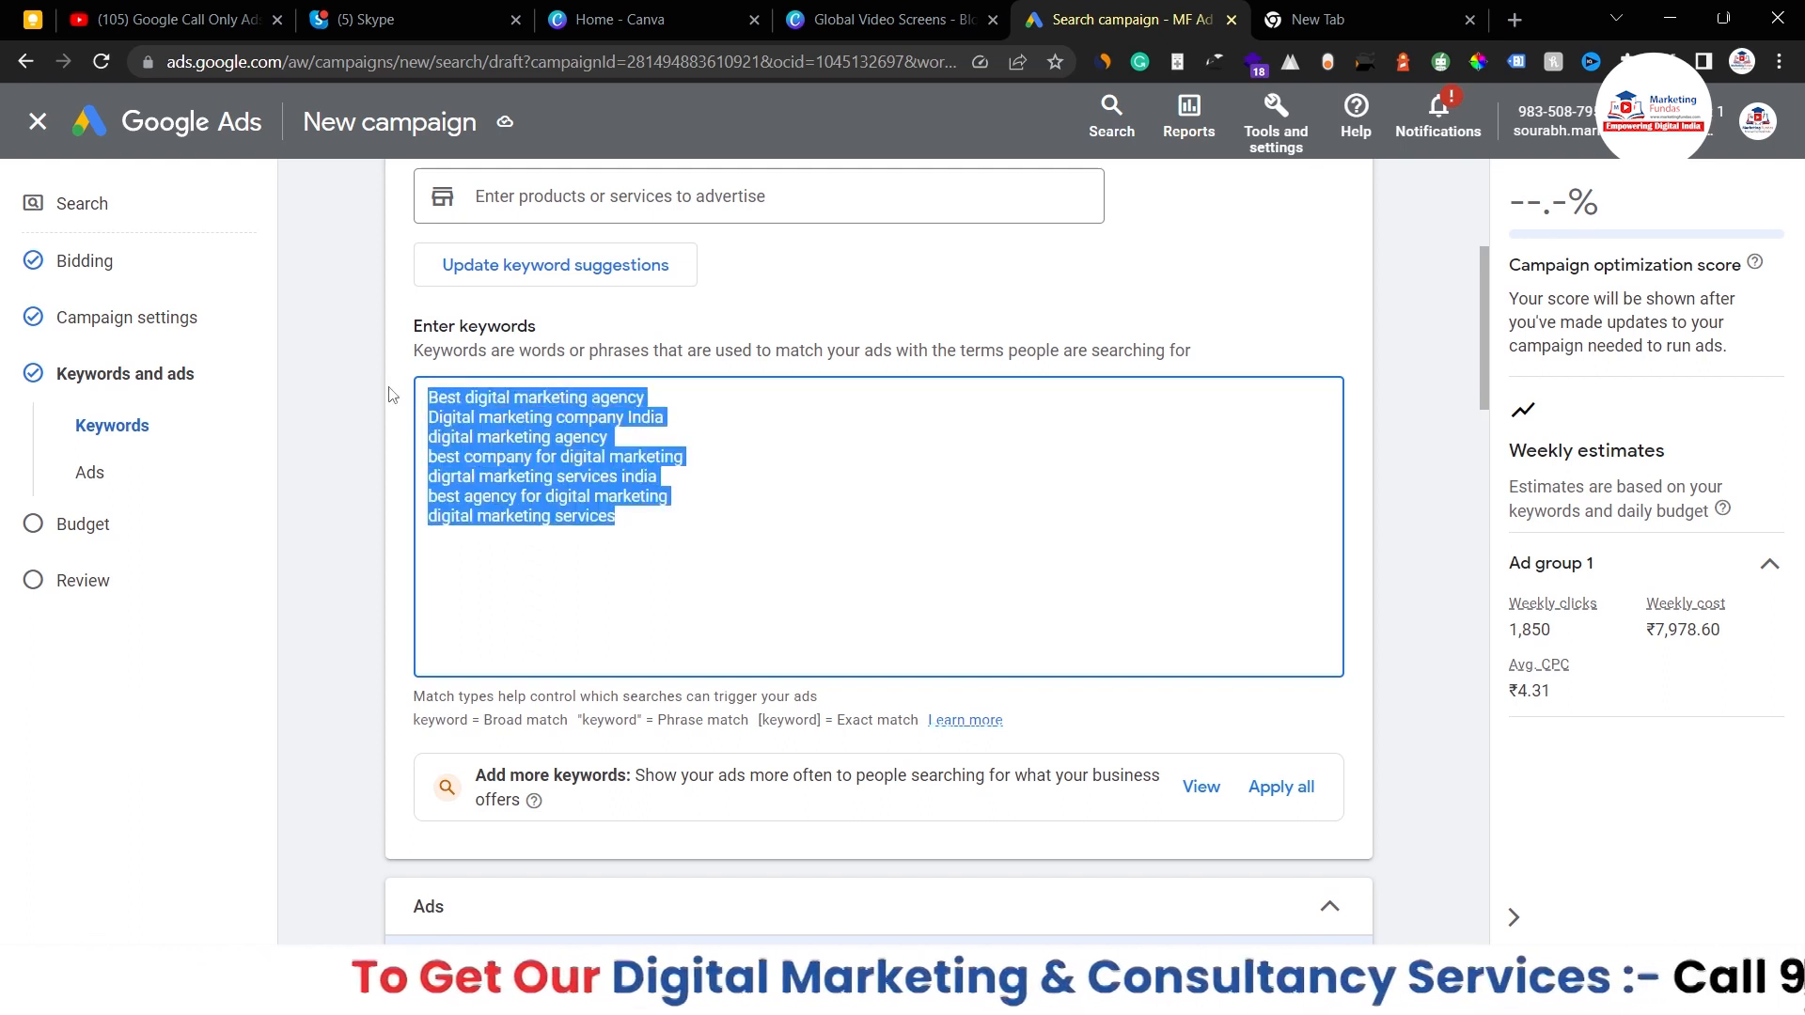
{"action": "left_click", "coordinate": [624, 520]}
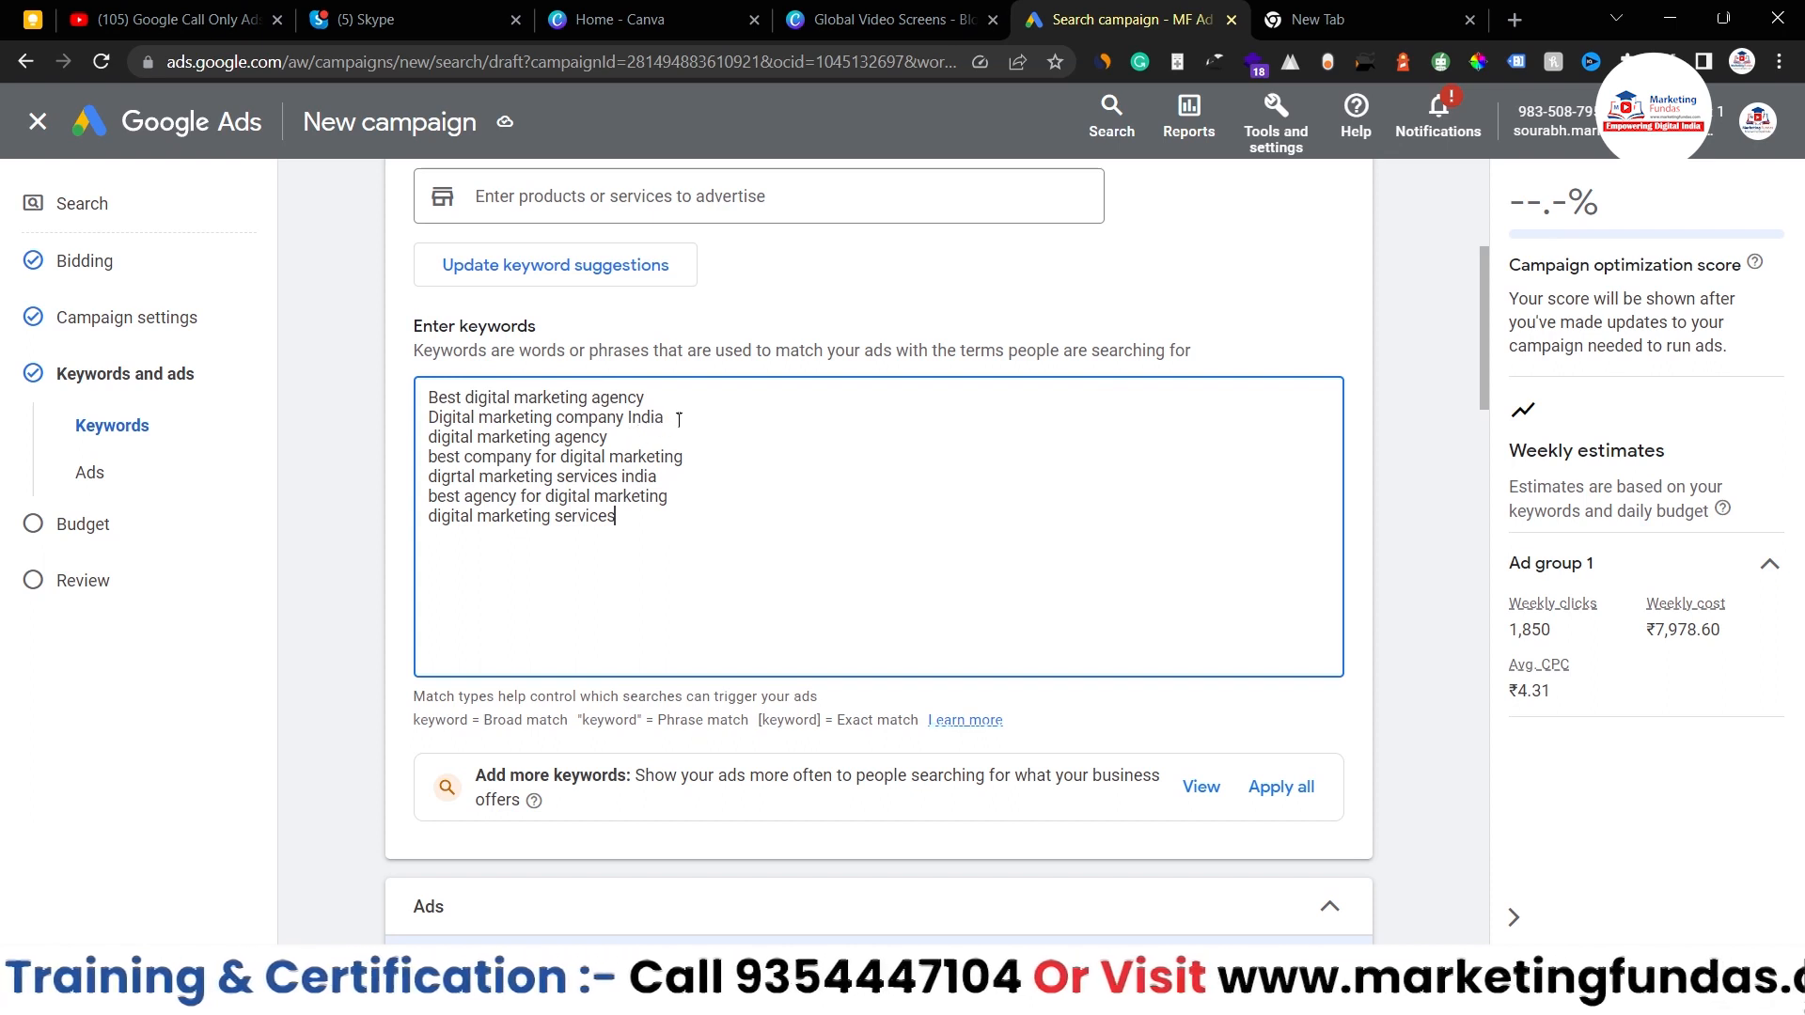
{"action": "left_click_drag", "start_coordinate": [640, 417], "coordinate": [381, 395]}
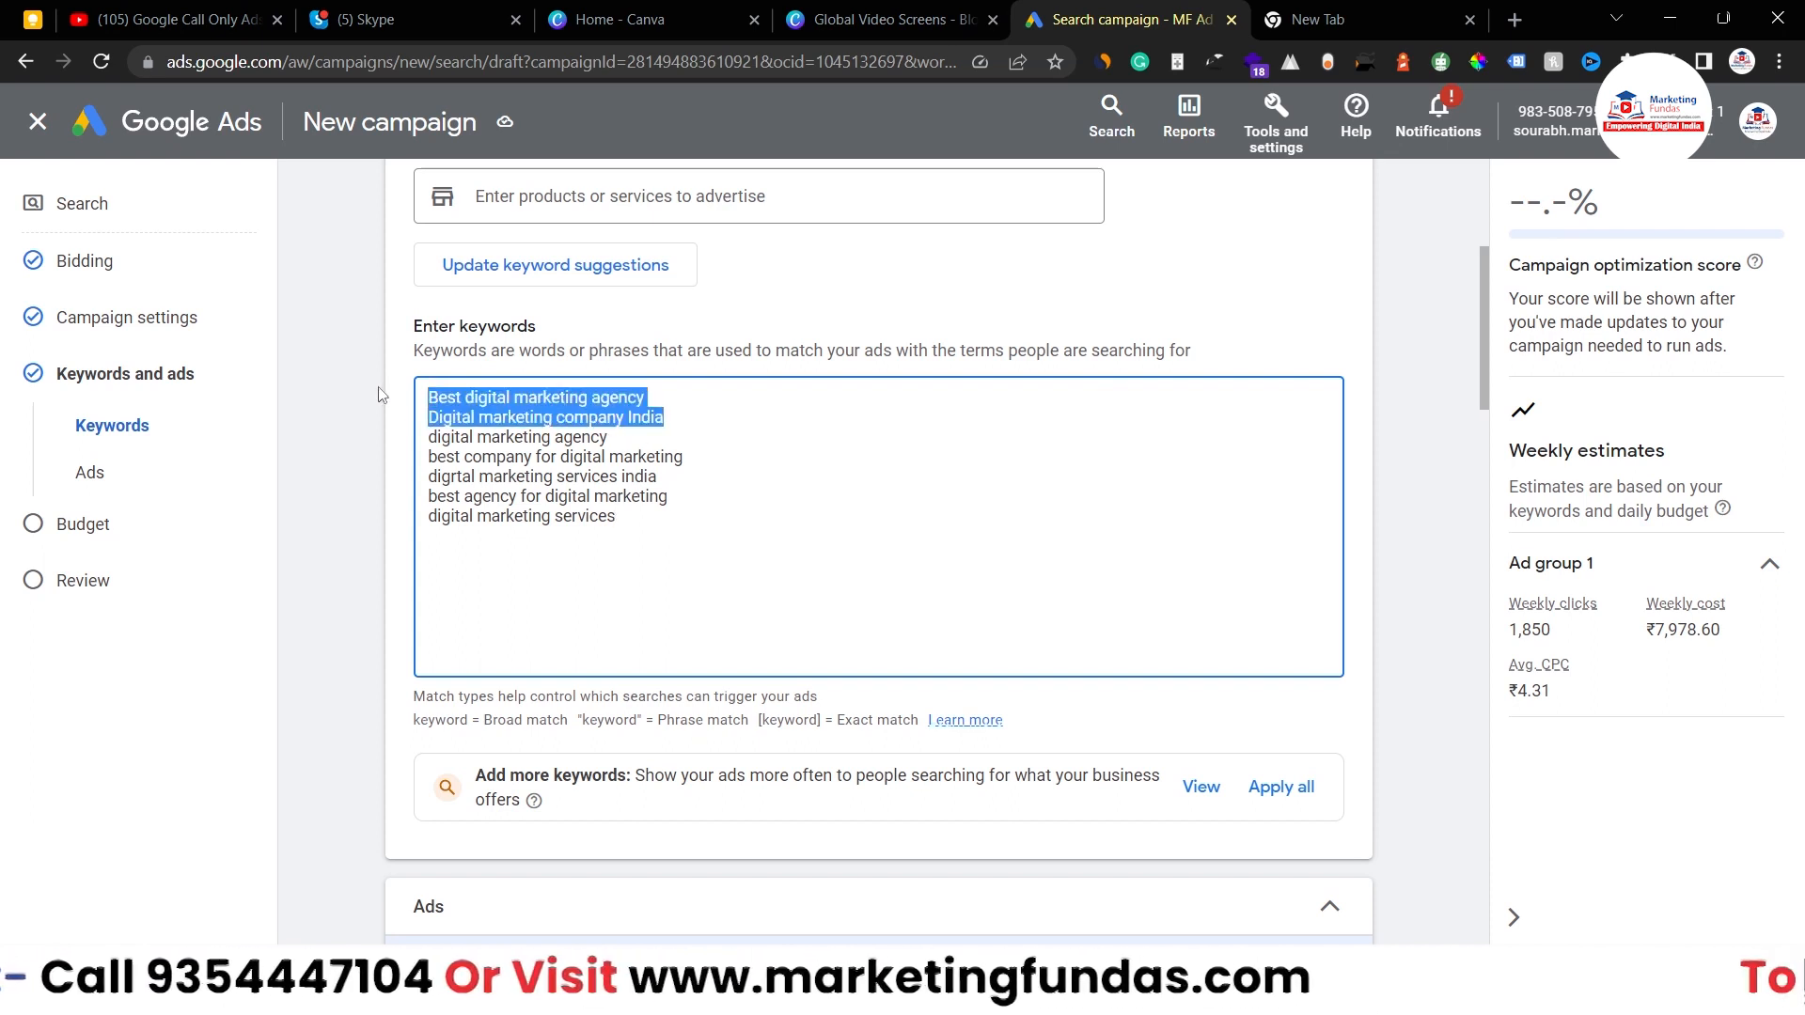
{"action": "left_click_drag", "start_coordinate": [431, 436], "coordinate": [426, 500]}
{"action": "left_click", "coordinate": [642, 423]}
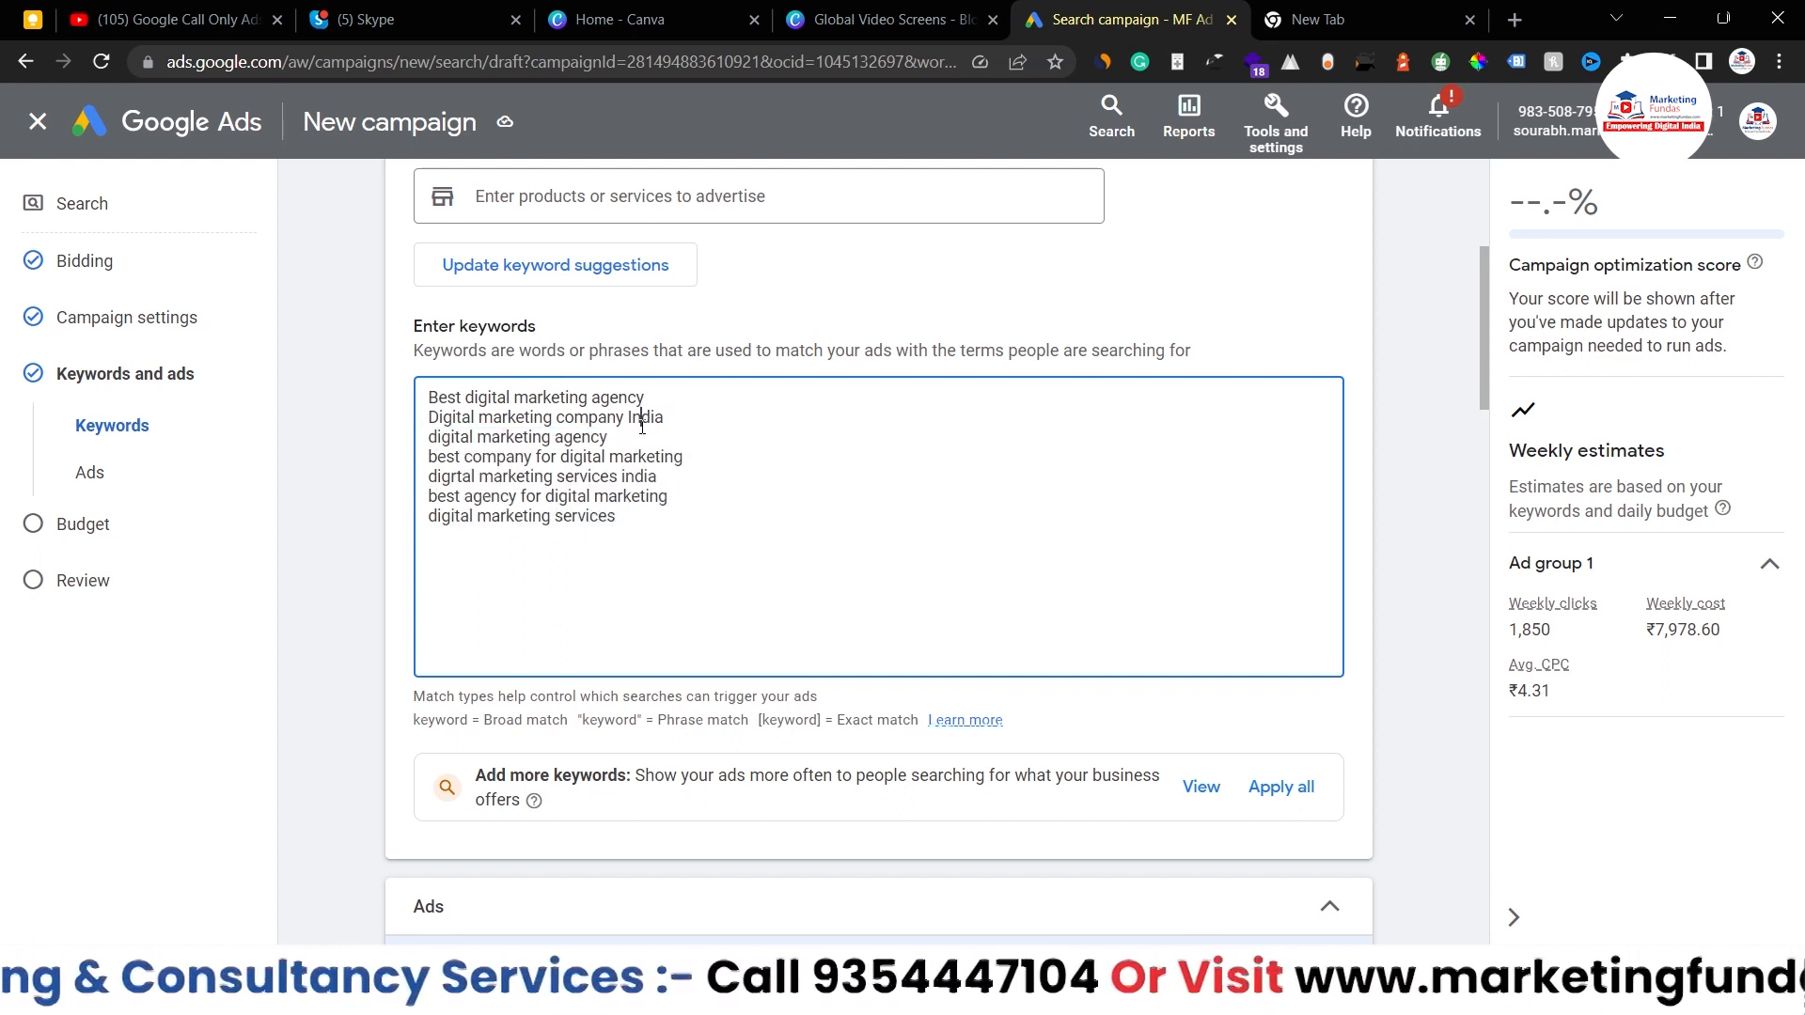
{"action": "key", "text": "Return"}
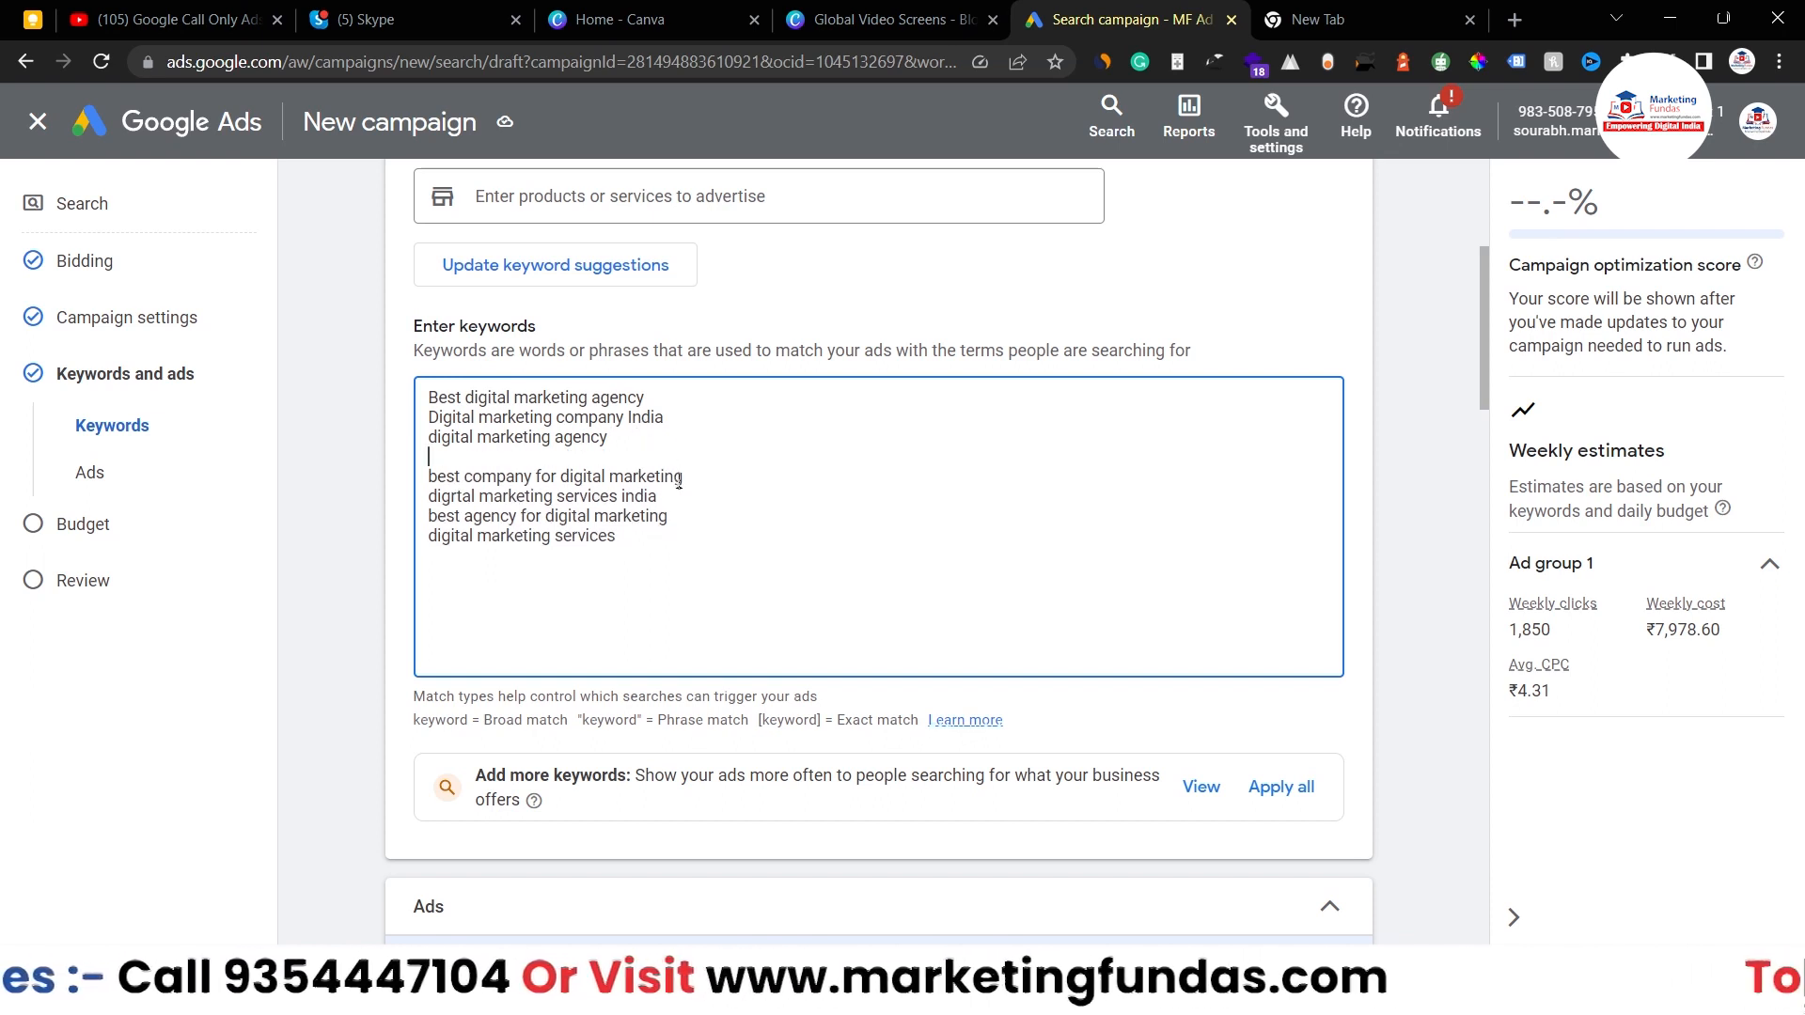
{"action": "key", "text": "Return"}
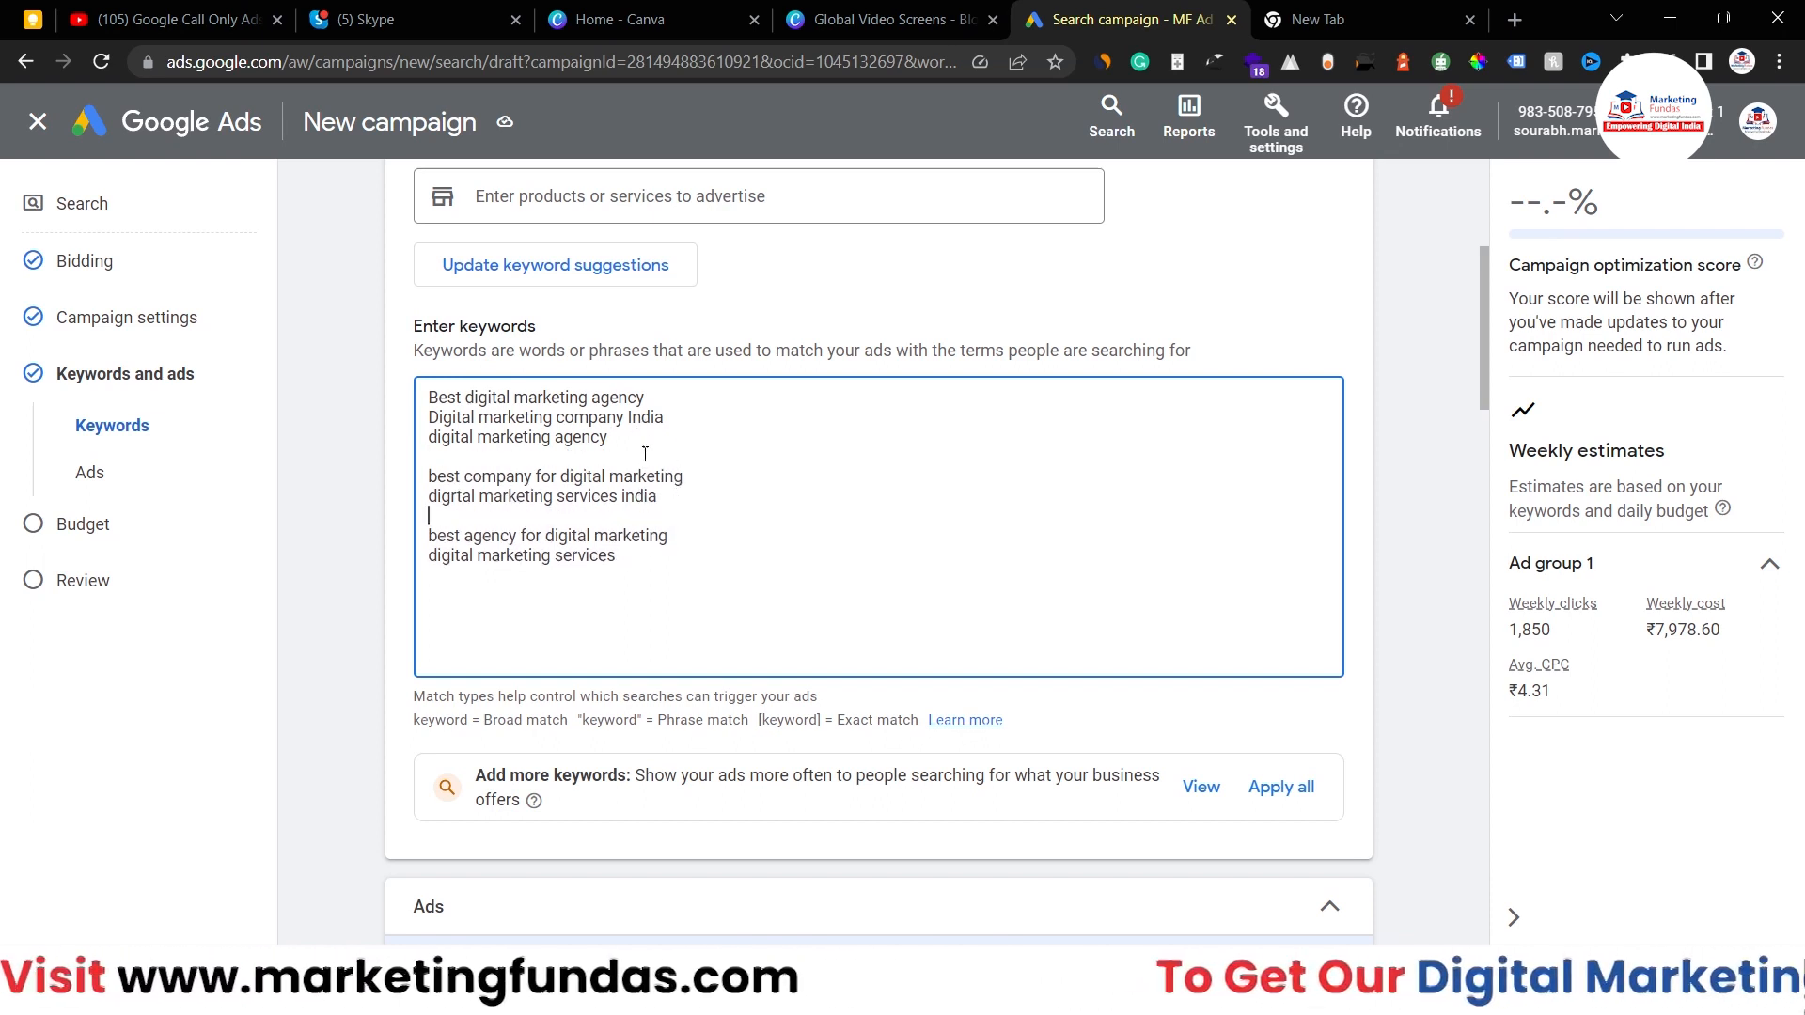
{"action": "left_click_drag", "start_coordinate": [611, 437], "coordinate": [426, 402]}
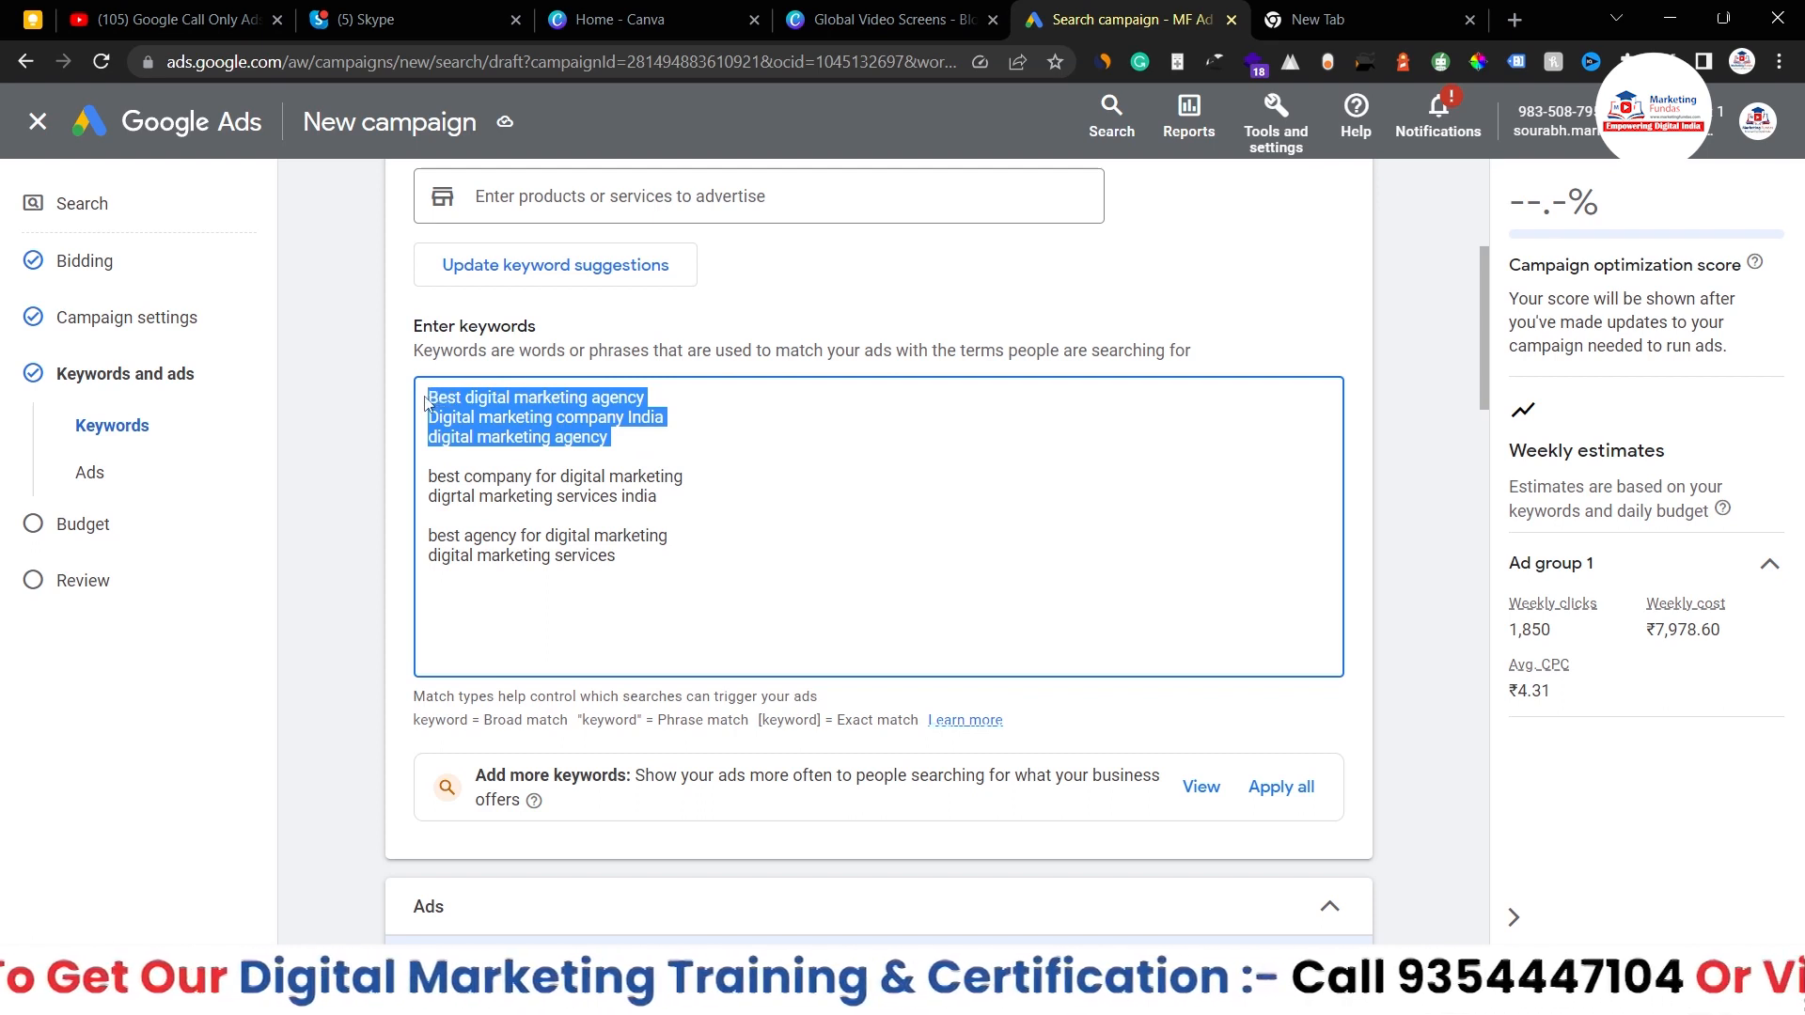
{"action": "left_click", "coordinate": [613, 436]}
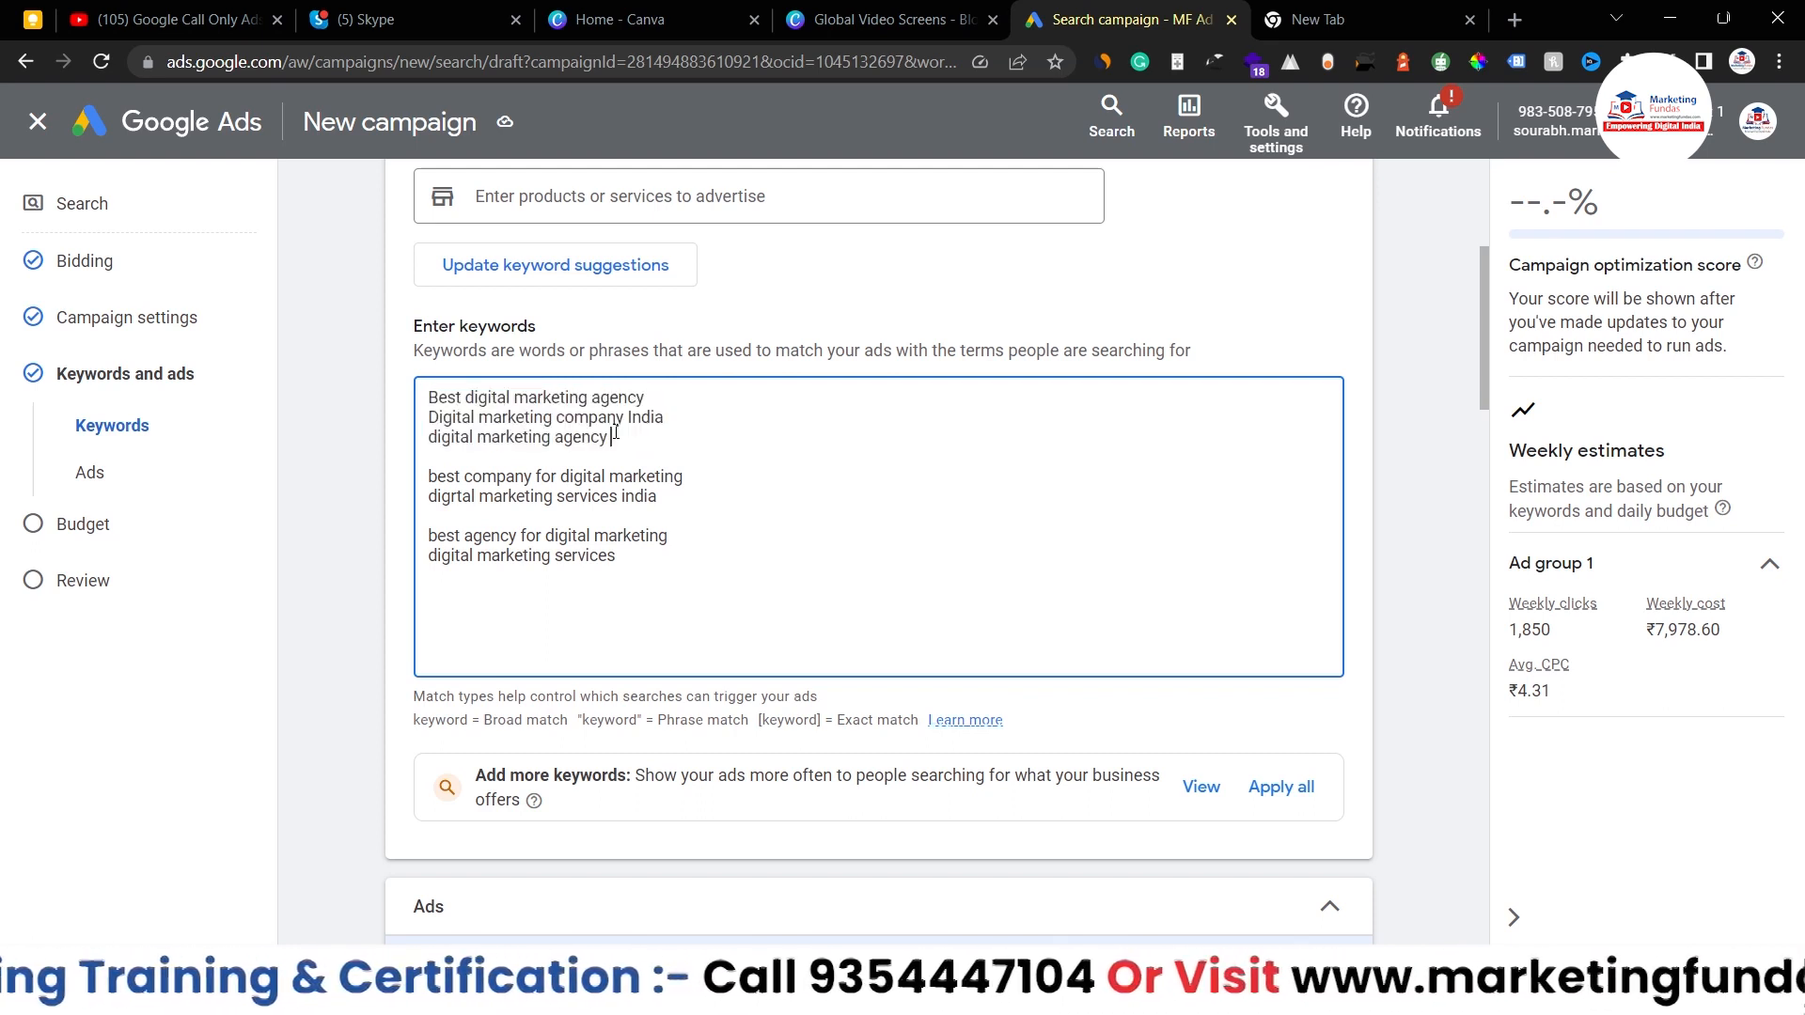
{"action": "left_click_drag", "start_coordinate": [611, 437], "coordinate": [381, 402]}
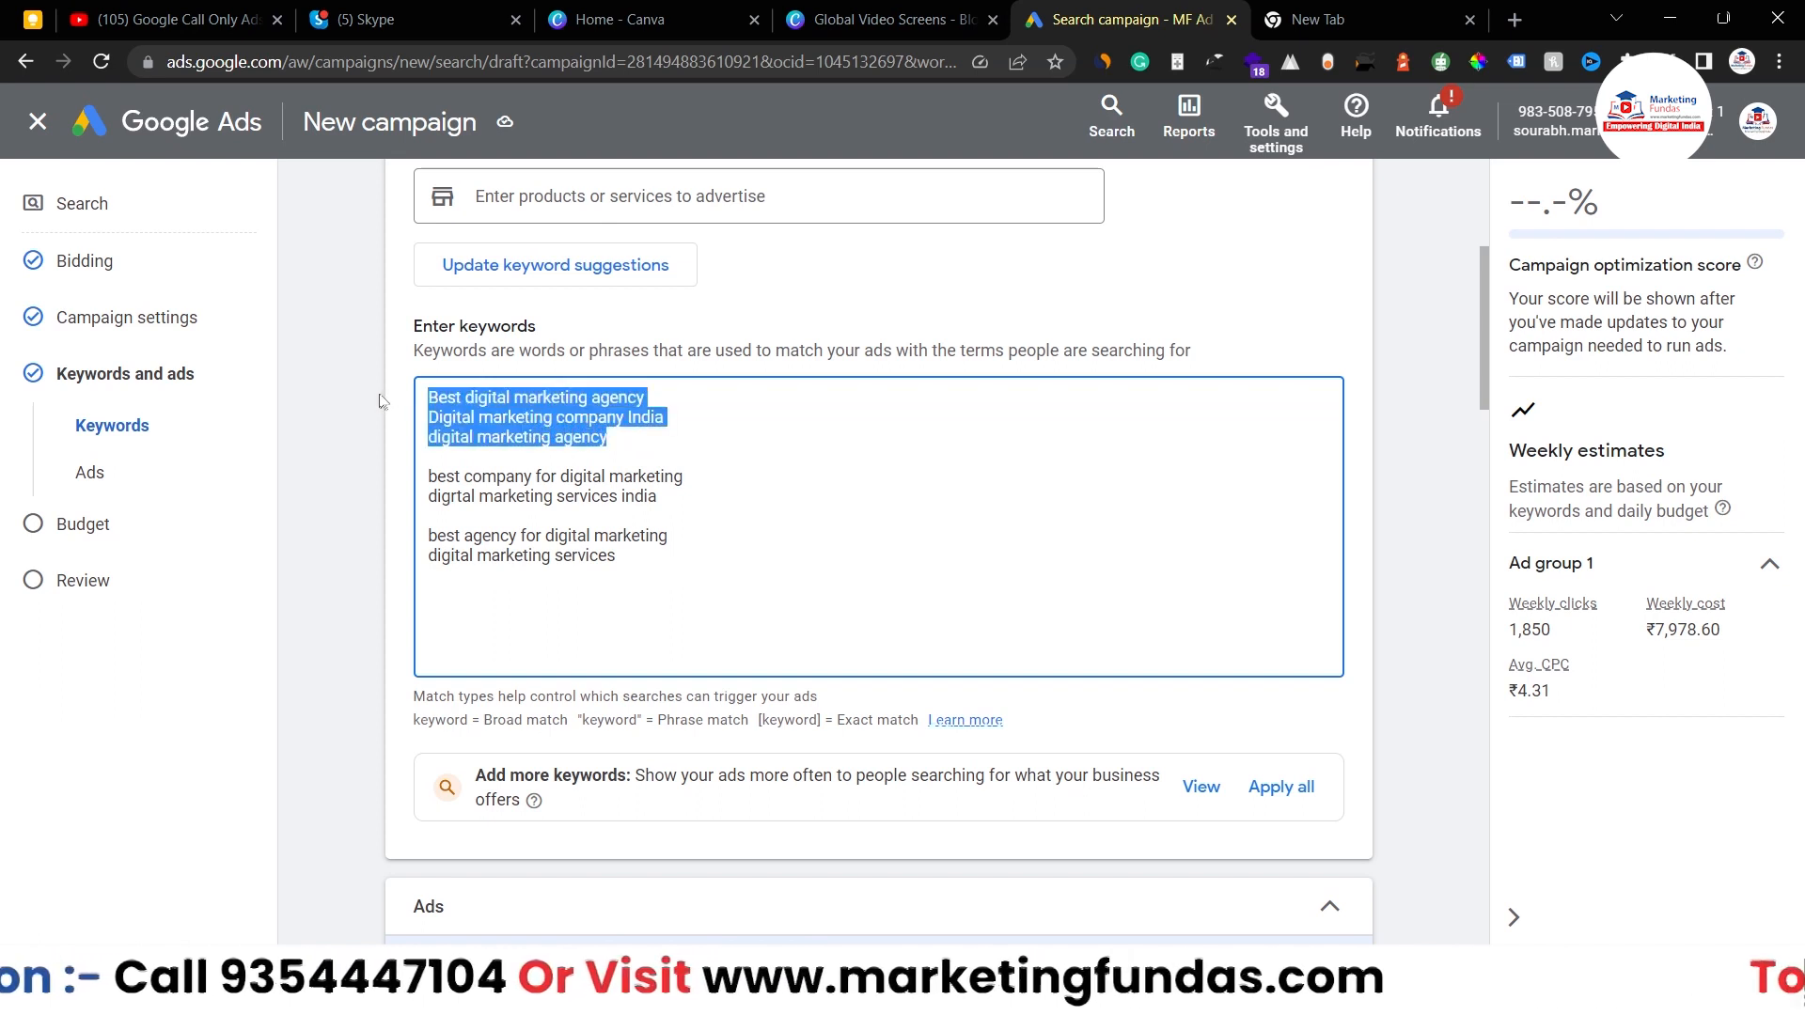
{"action": "left_click", "coordinate": [613, 437]}
{"action": "left_click_drag", "start_coordinate": [613, 437], "coordinate": [424, 447]}
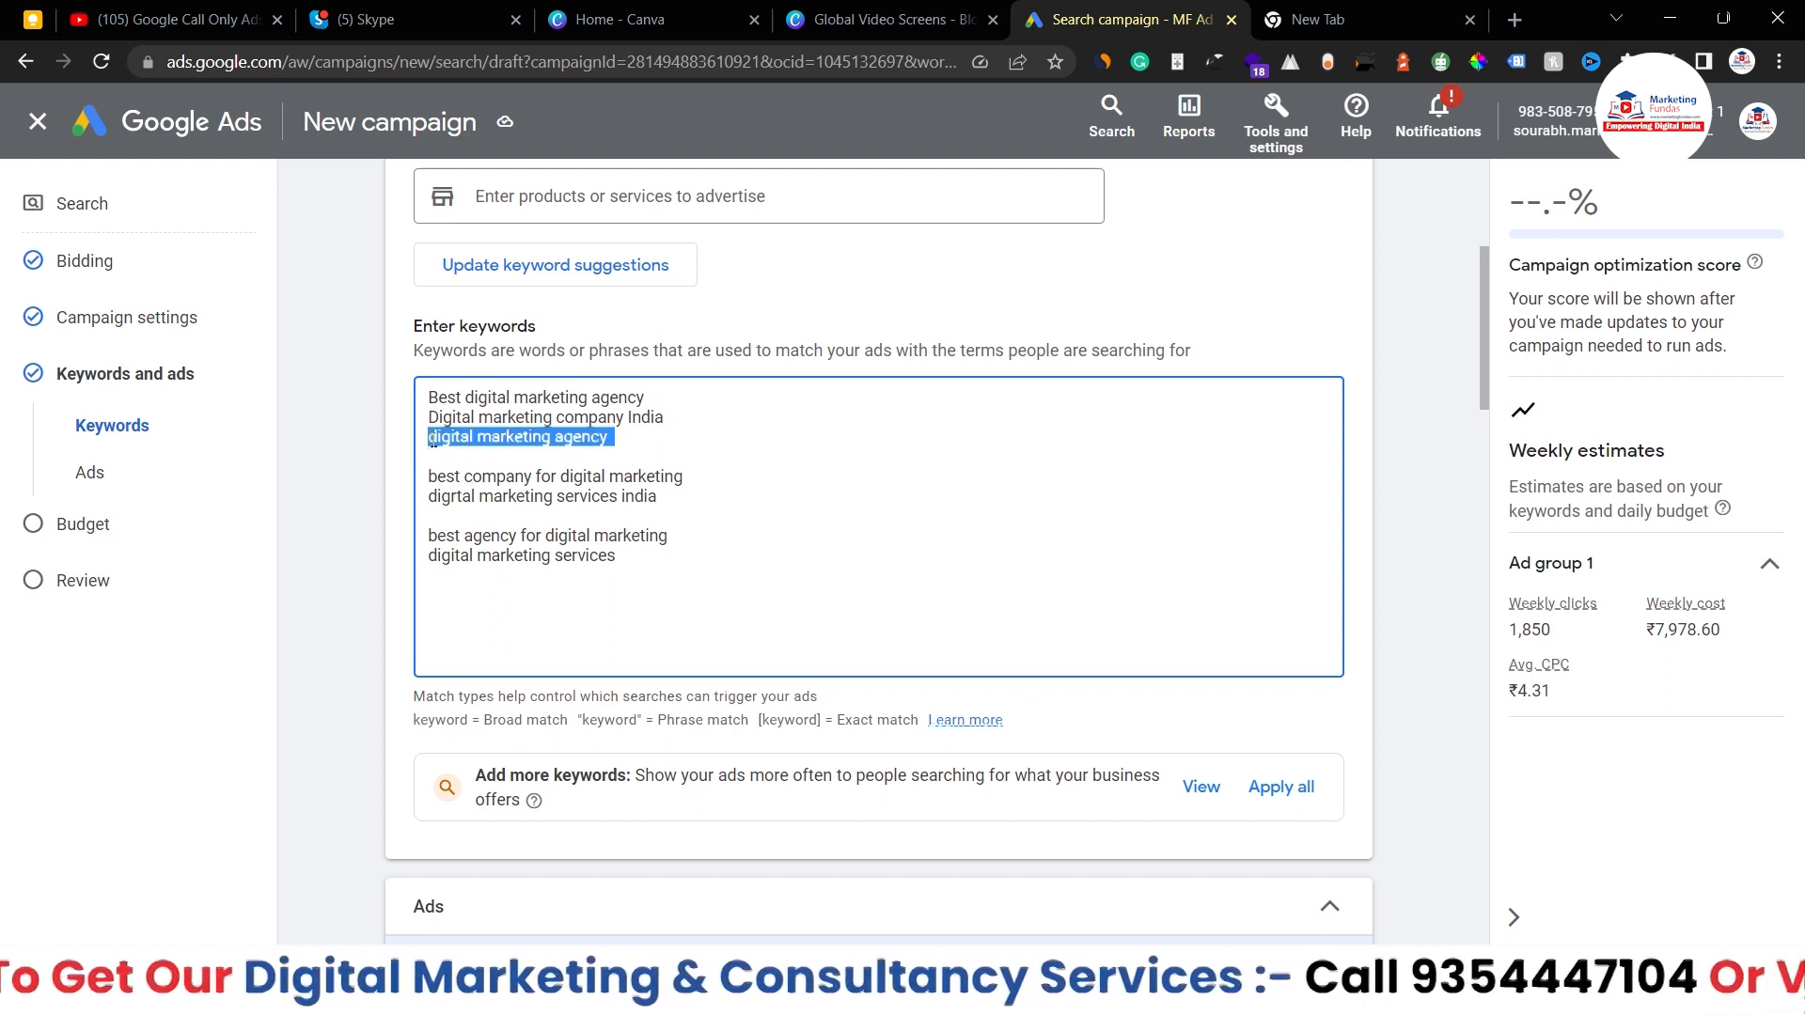
{"action": "left_click", "coordinate": [432, 439]}
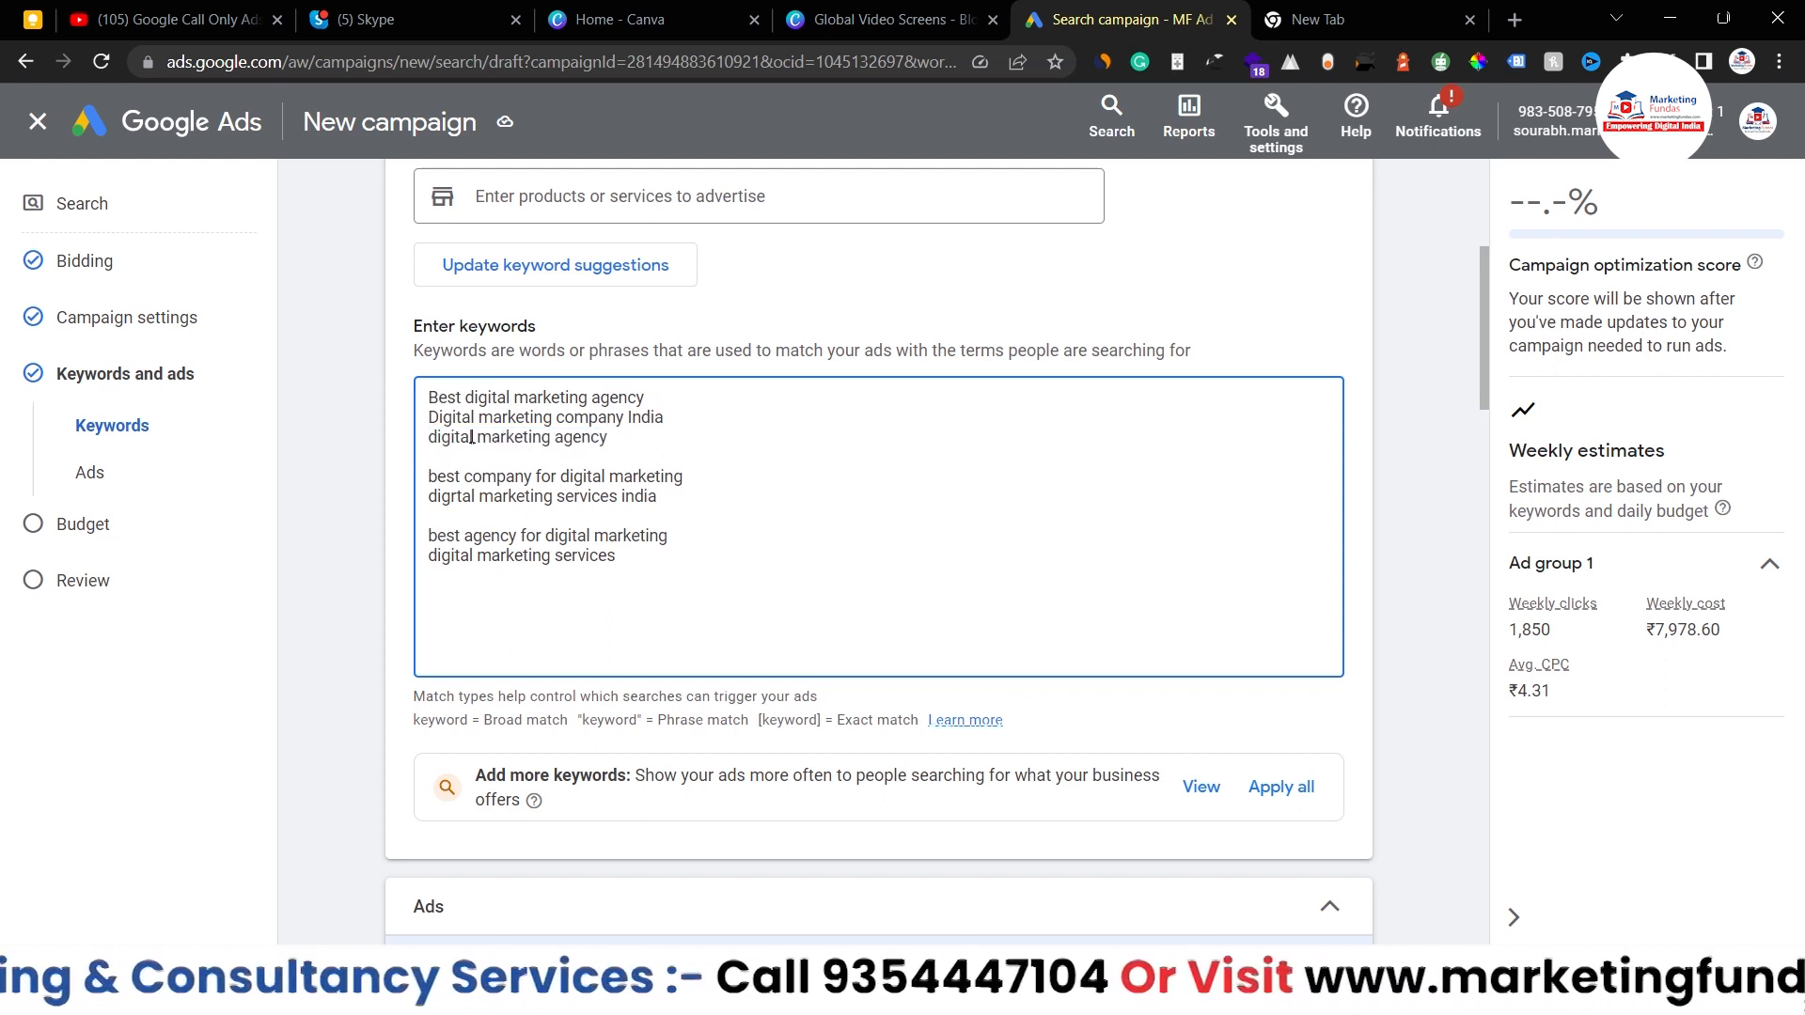
{"action": "left_click_drag", "start_coordinate": [621, 438], "coordinate": [270, 350]}
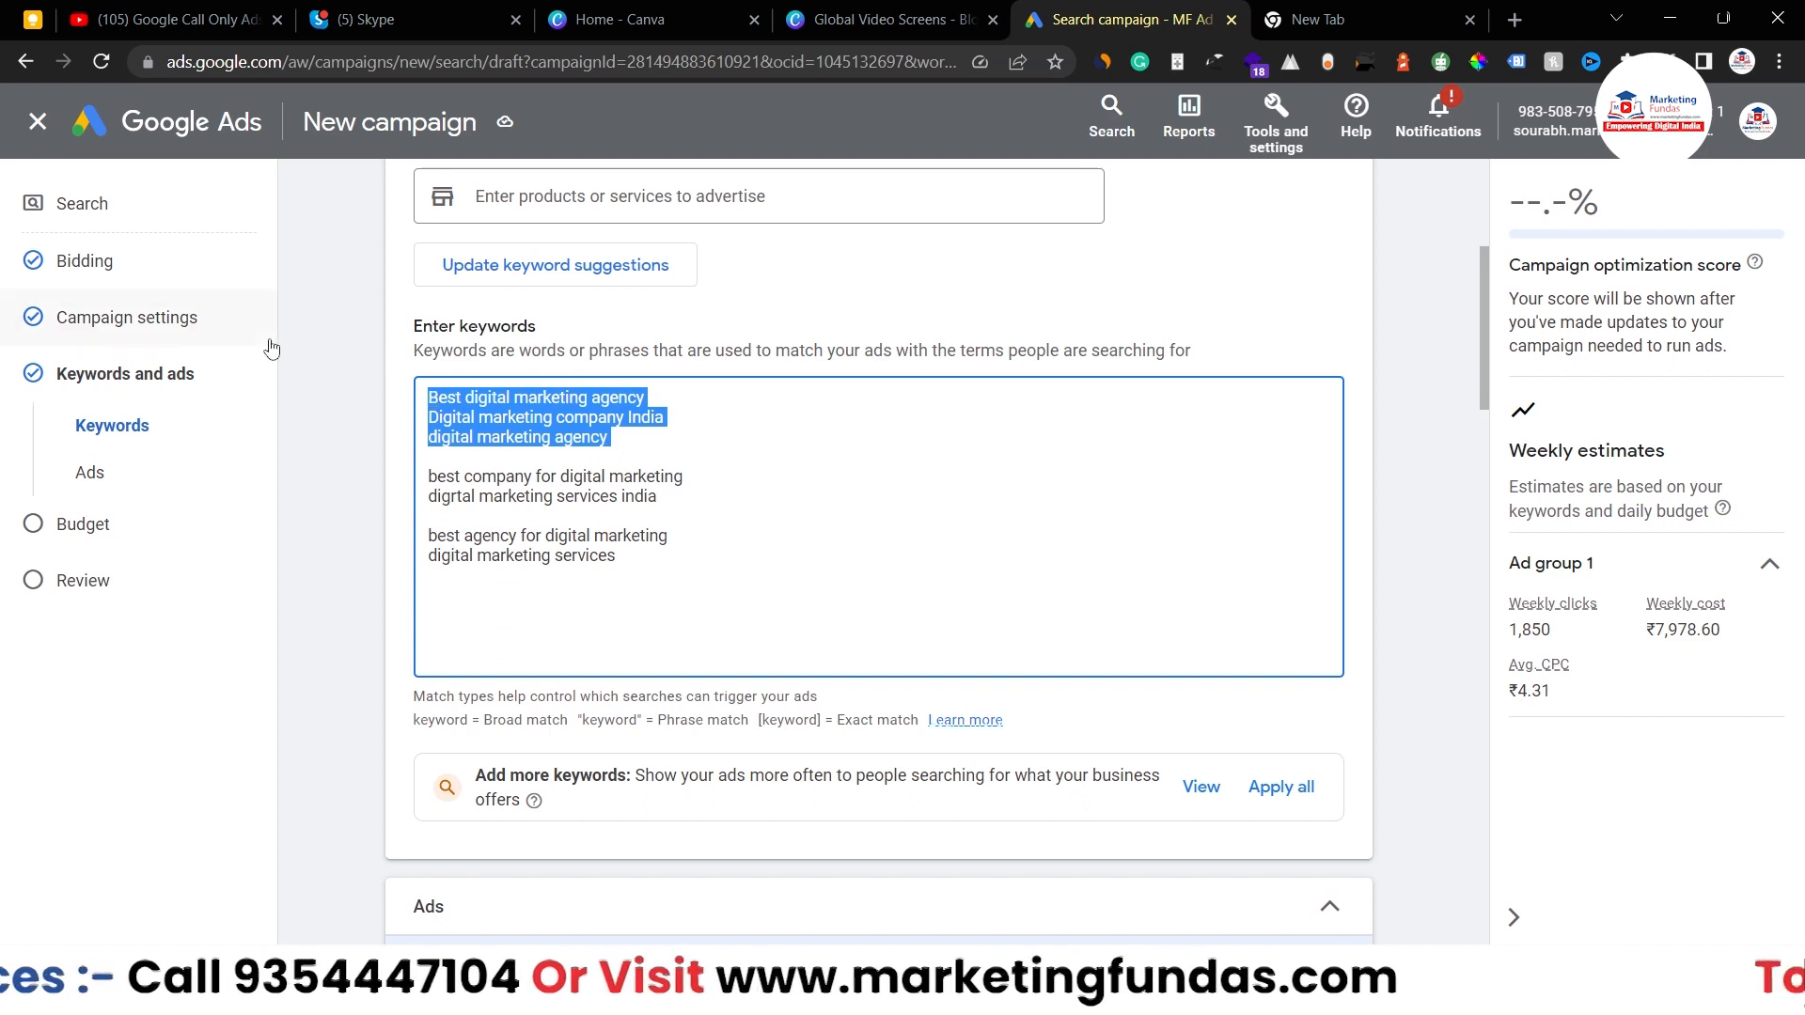
- Make the two middle keywords, including 'best company for digital marketing', phrase match with double quotes
{"action": "left_click", "coordinate": [428, 477]}
{"action": "type", "text": "\""}
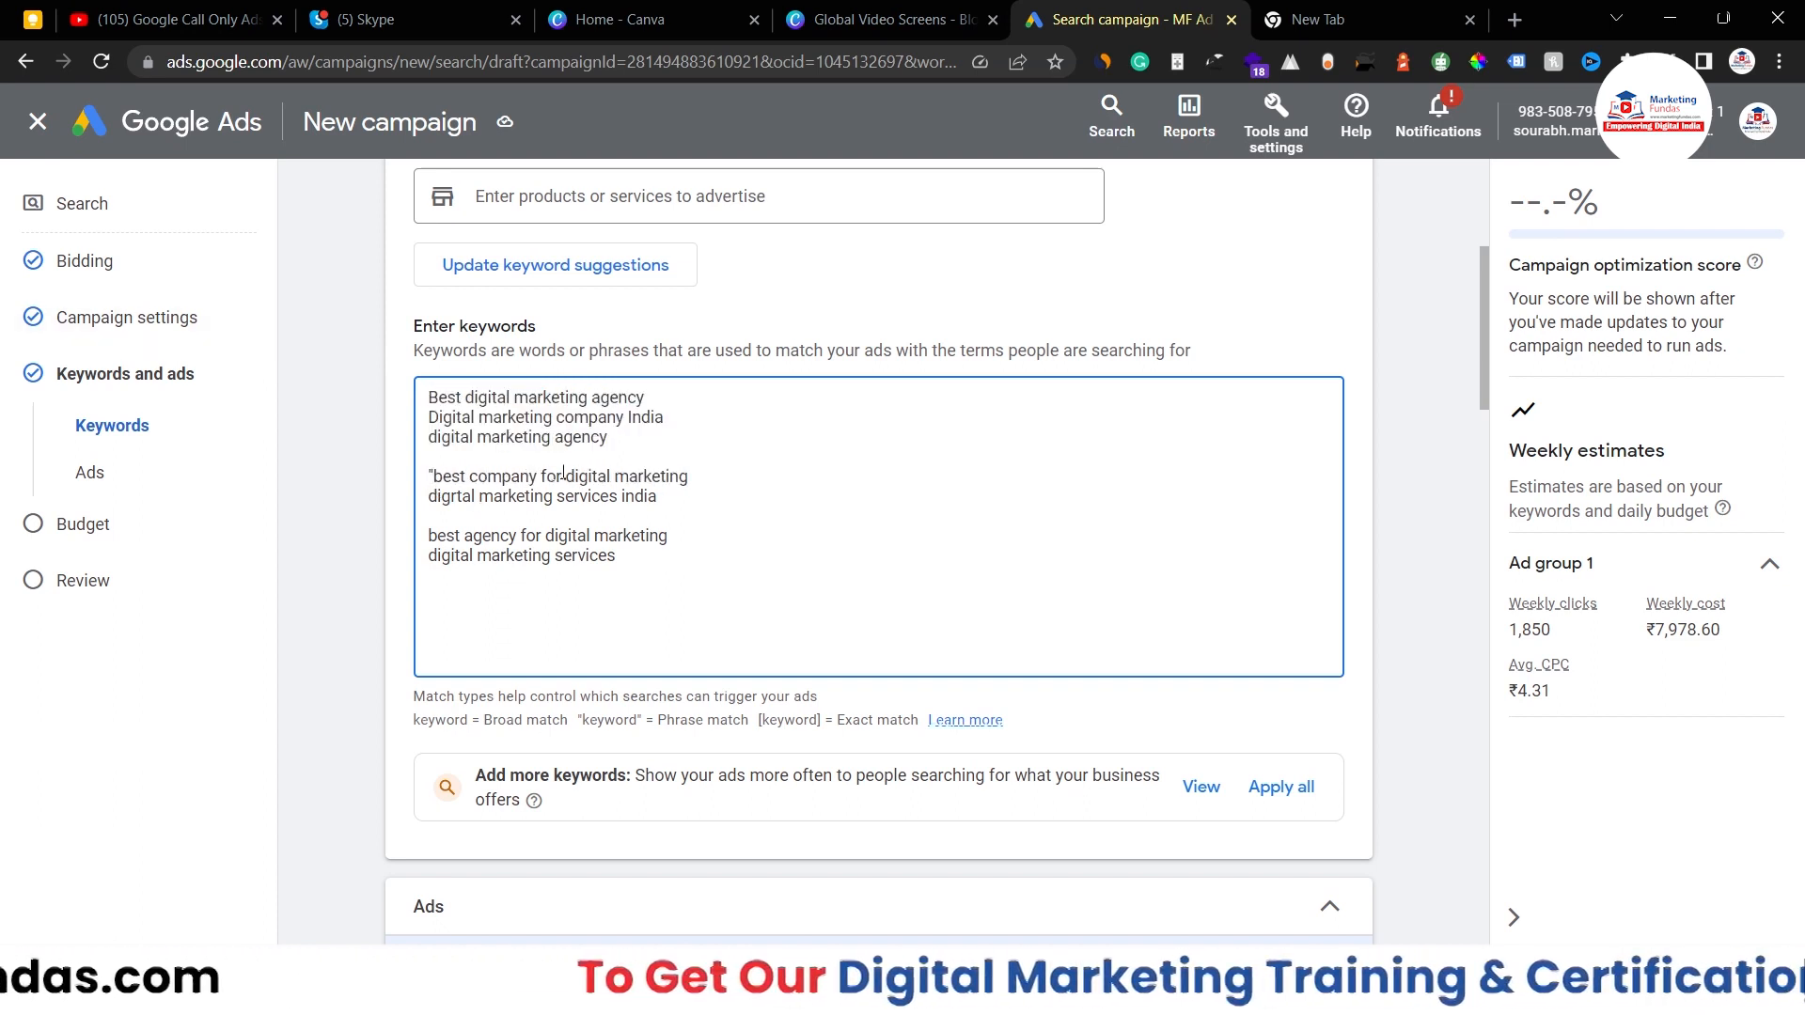
{"action": "left_click", "coordinate": [689, 476]}
{"action": "type", "text": "\""}
{"action": "left_click", "coordinate": [668, 499]}
{"action": "type", "text": "\""}
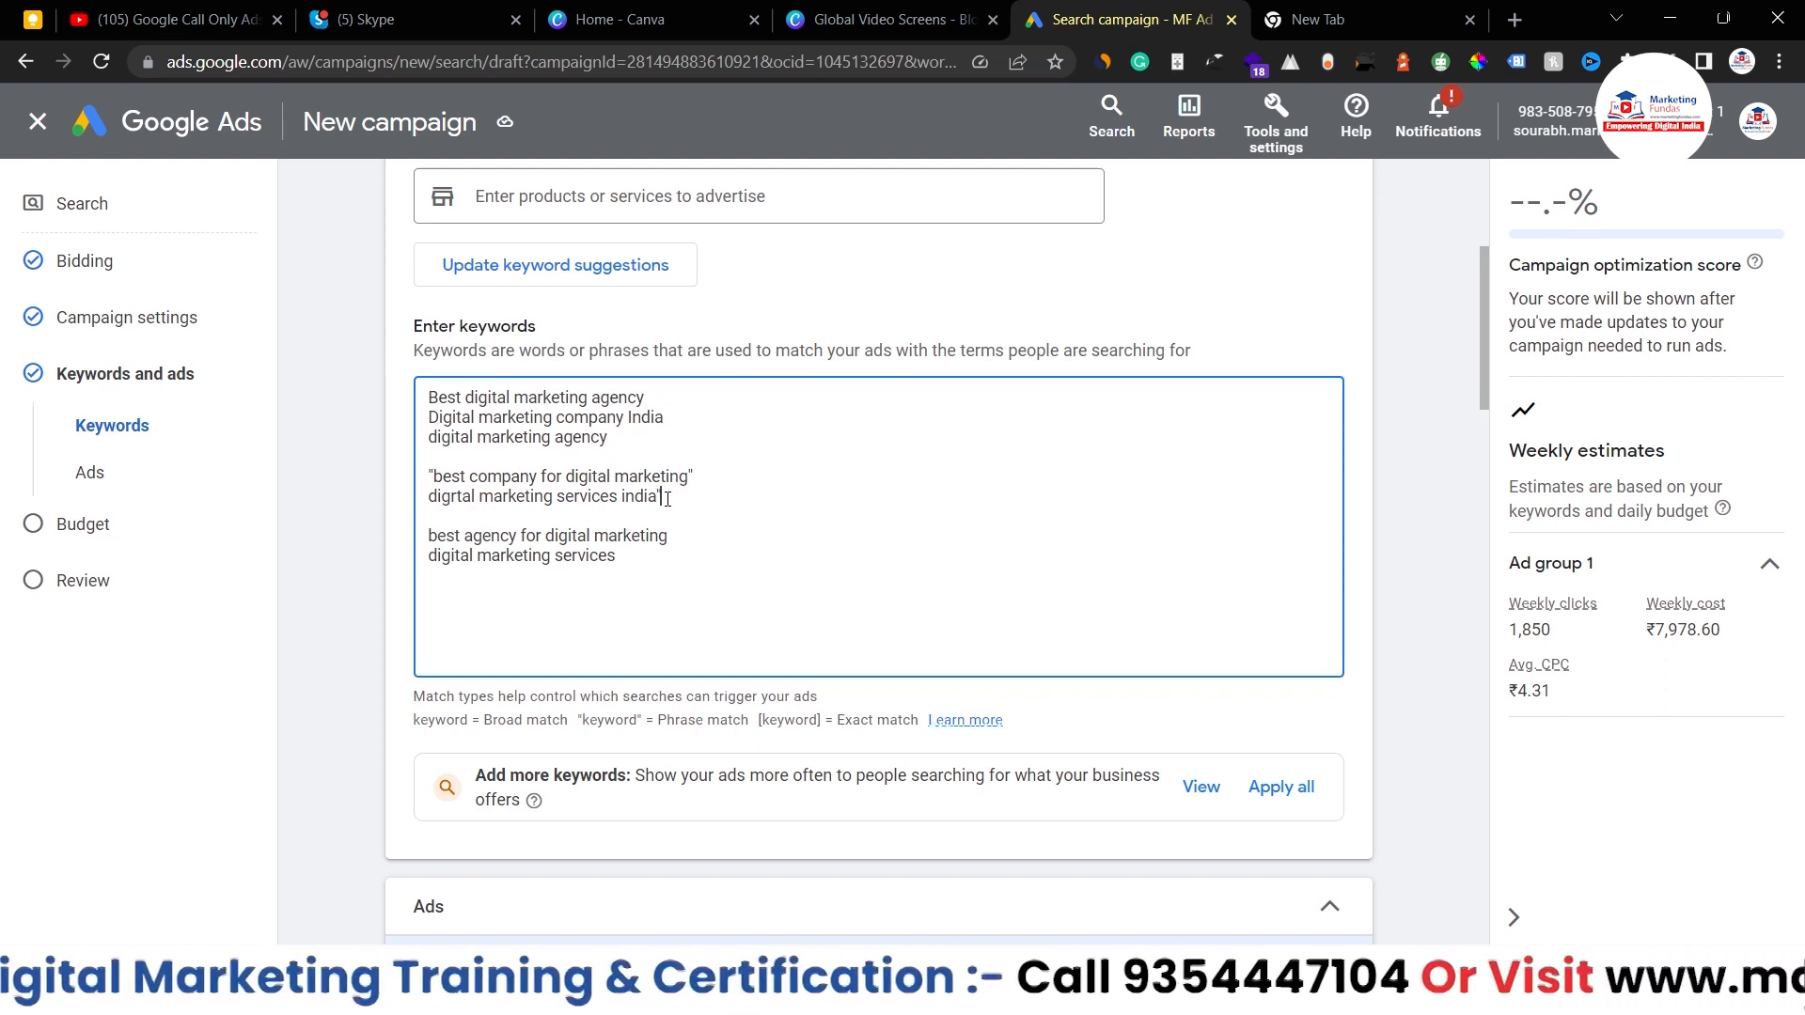
{"action": "left_click", "coordinate": [429, 498]}
{"action": "type", "text": "\""}
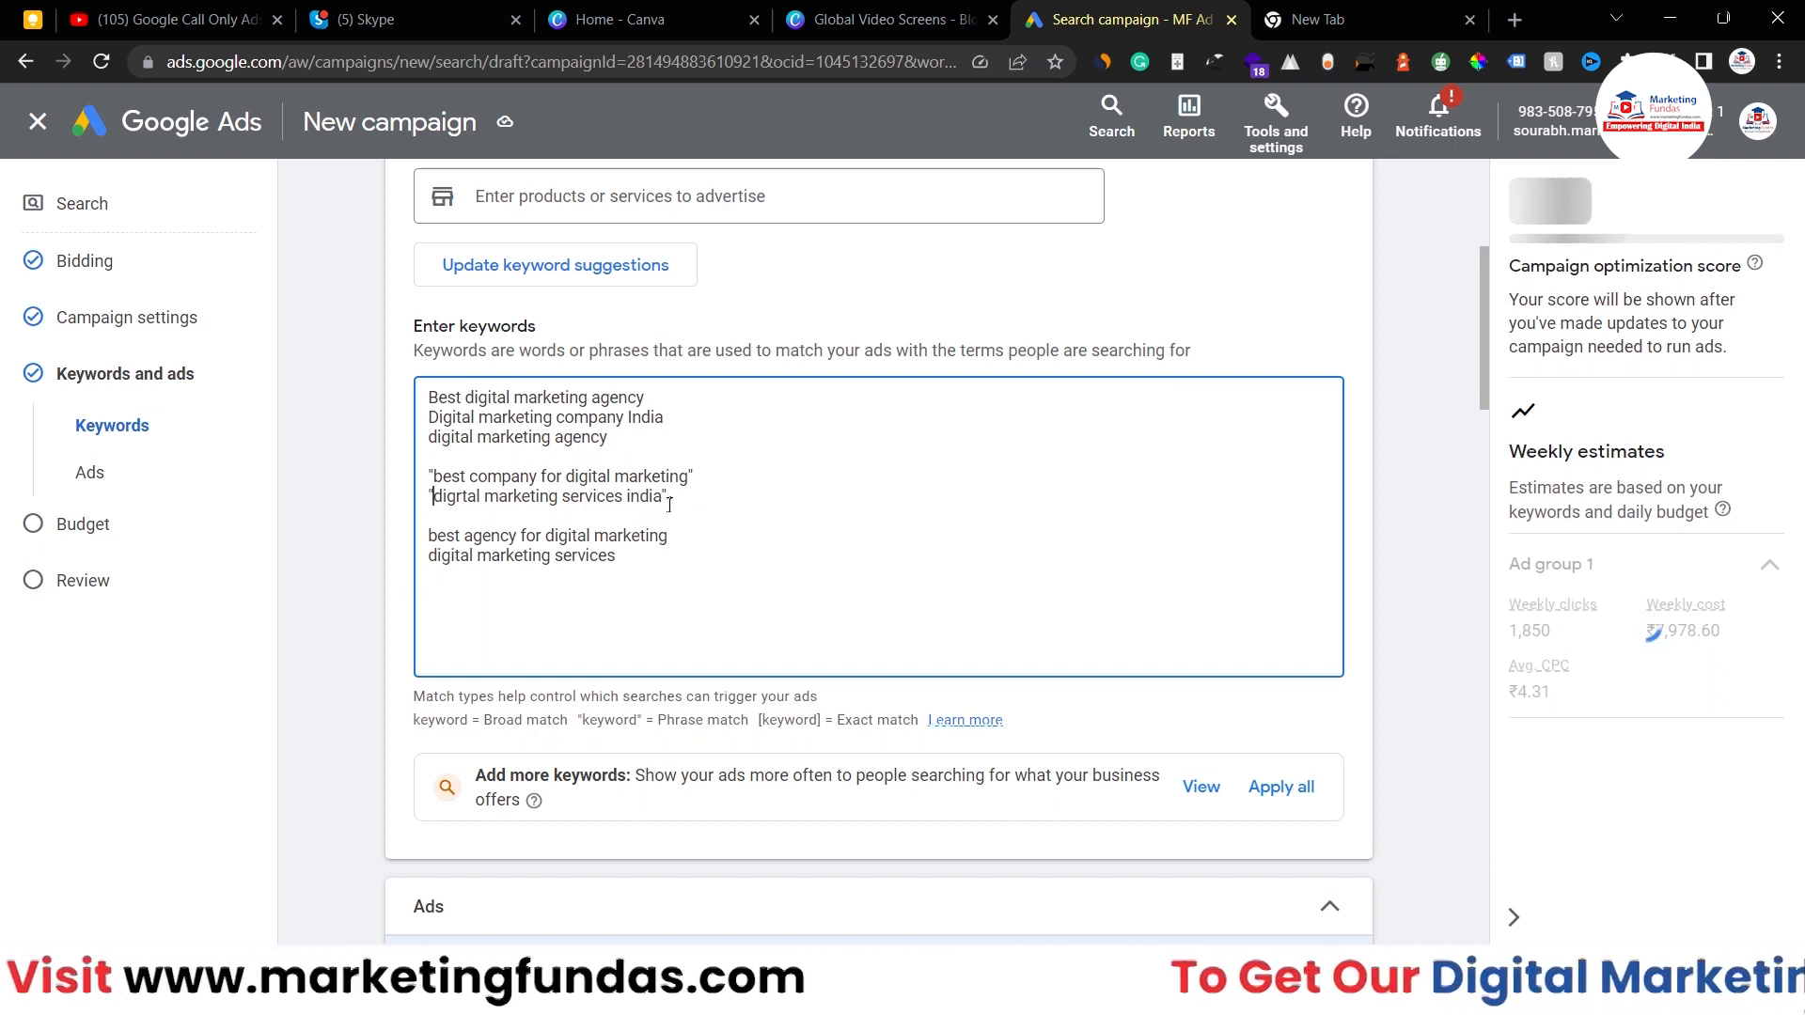
{"action": "left_click_drag", "start_coordinate": [670, 503], "coordinate": [421, 481]}
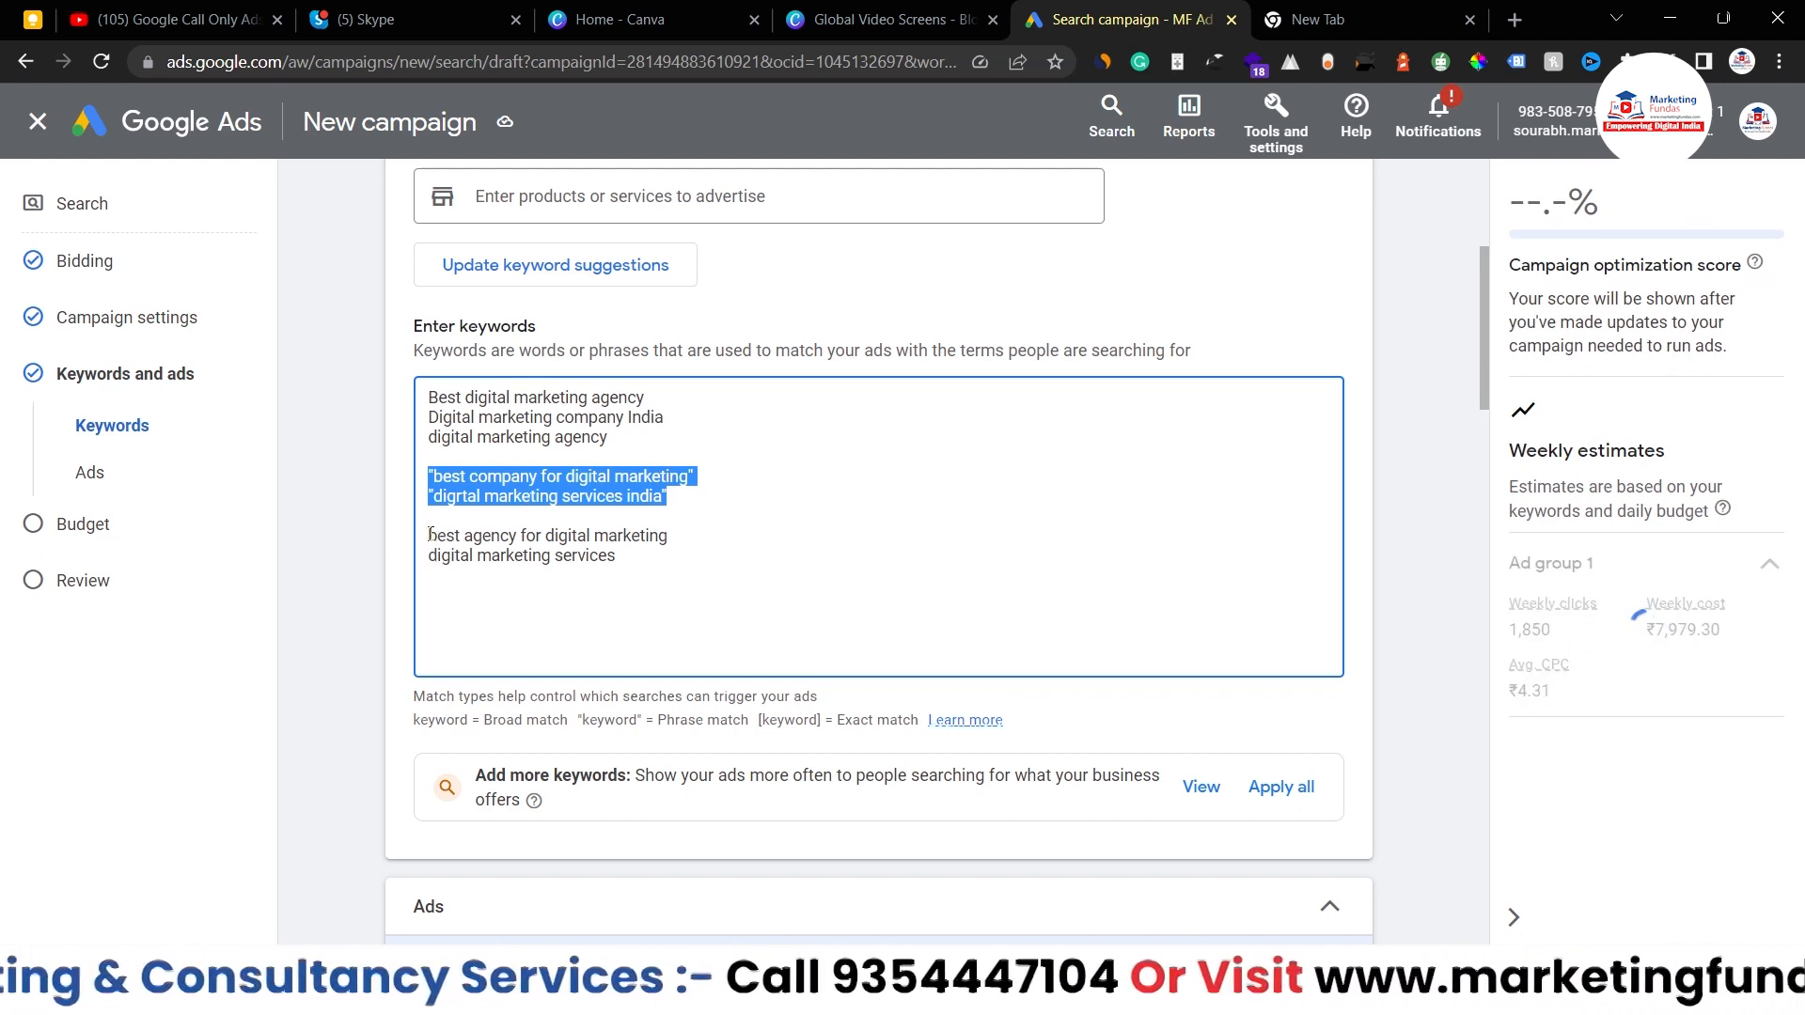
- Bracket 'best agency for digital marketing' and 'digital marketing services' as exact match; estimates drop to 1,710 weekly clicks
{"action": "left_click", "coordinate": [428, 536]}
{"action": "type", "text": "["}
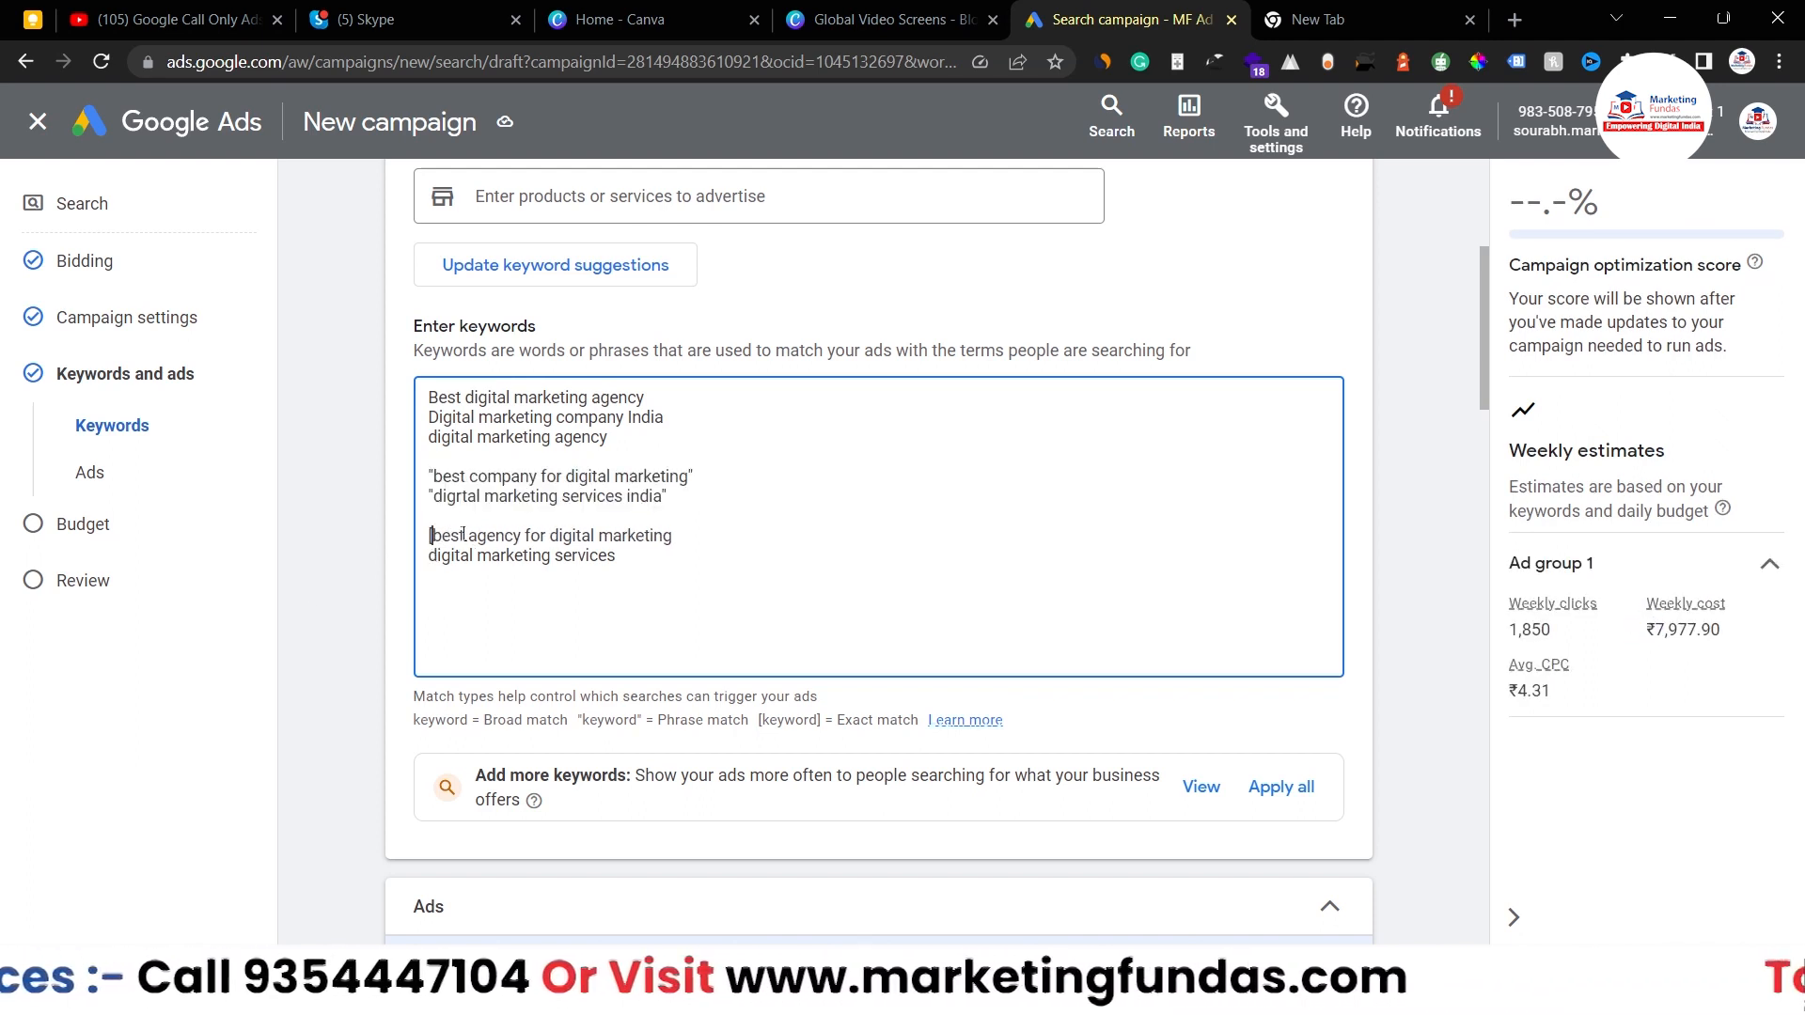
{"action": "left_click", "coordinate": [674, 535]}
{"action": "type", "text": "]"}
{"action": "left_click", "coordinate": [620, 555]}
{"action": "type", "text": "]"}
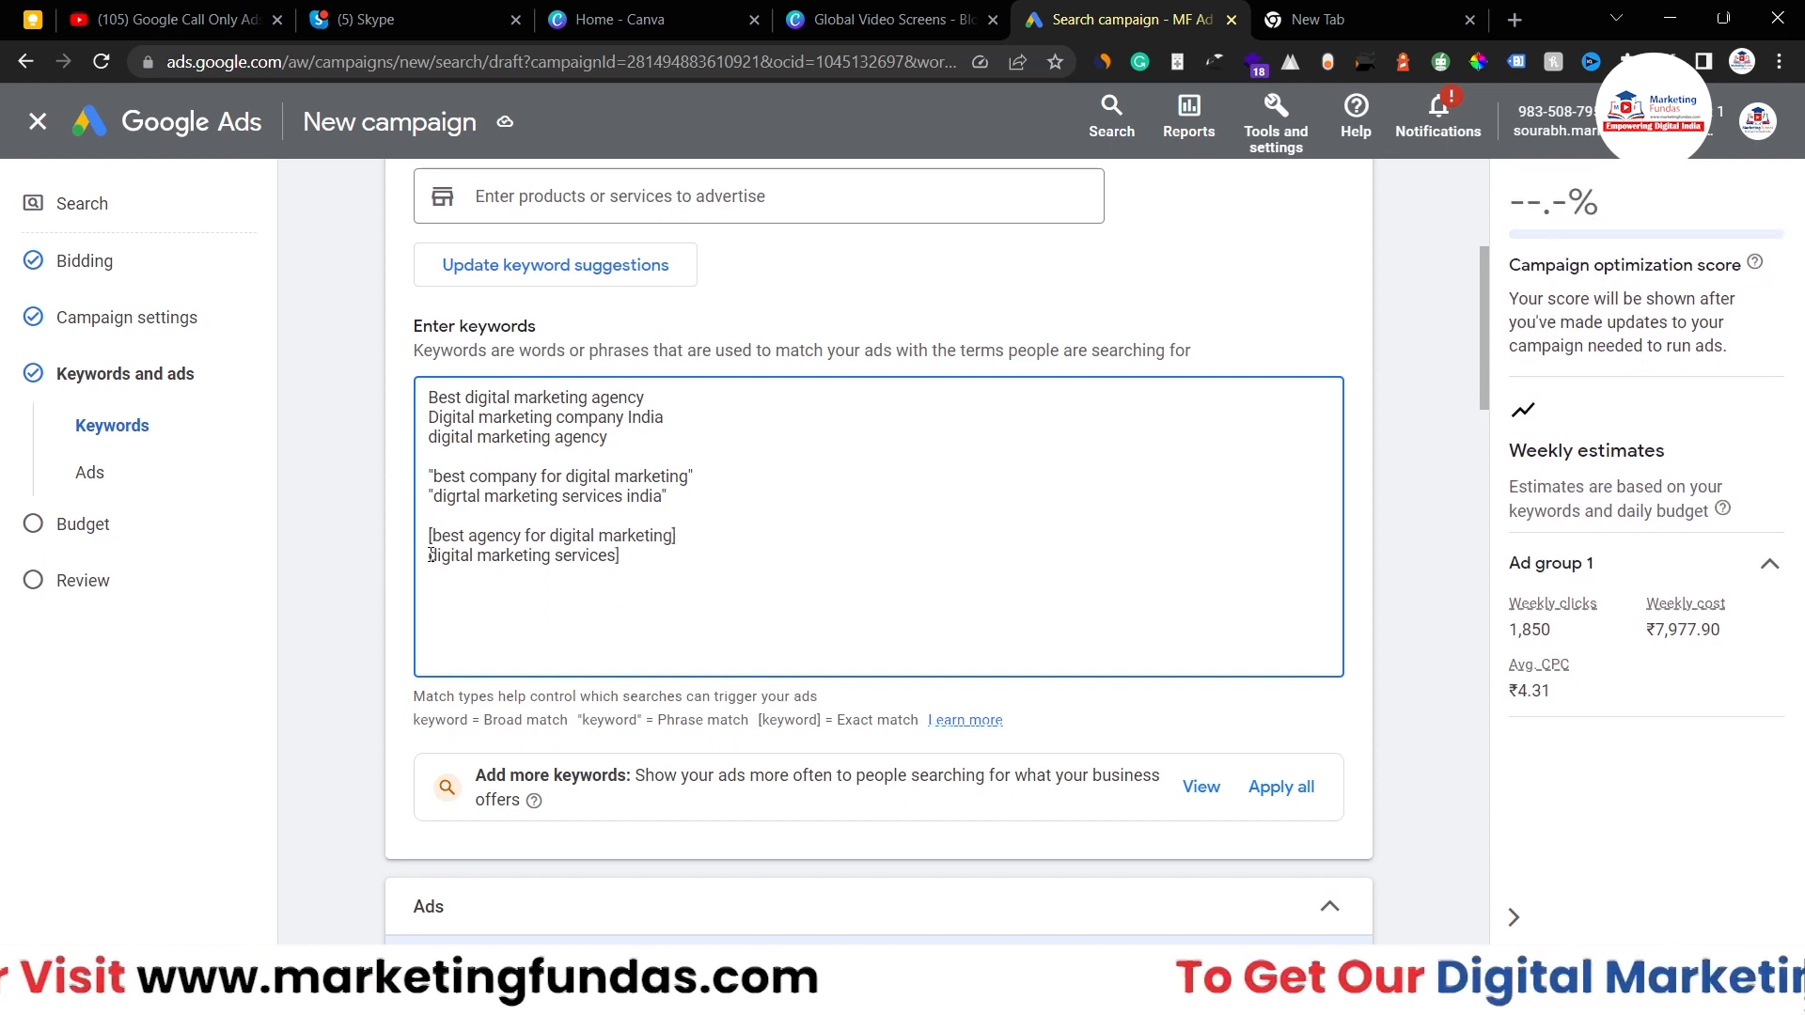
{"action": "left_click", "coordinate": [428, 554]}
{"action": "type", "text": "["}
{"action": "left_click_drag", "start_coordinate": [621, 566], "coordinate": [405, 548]}
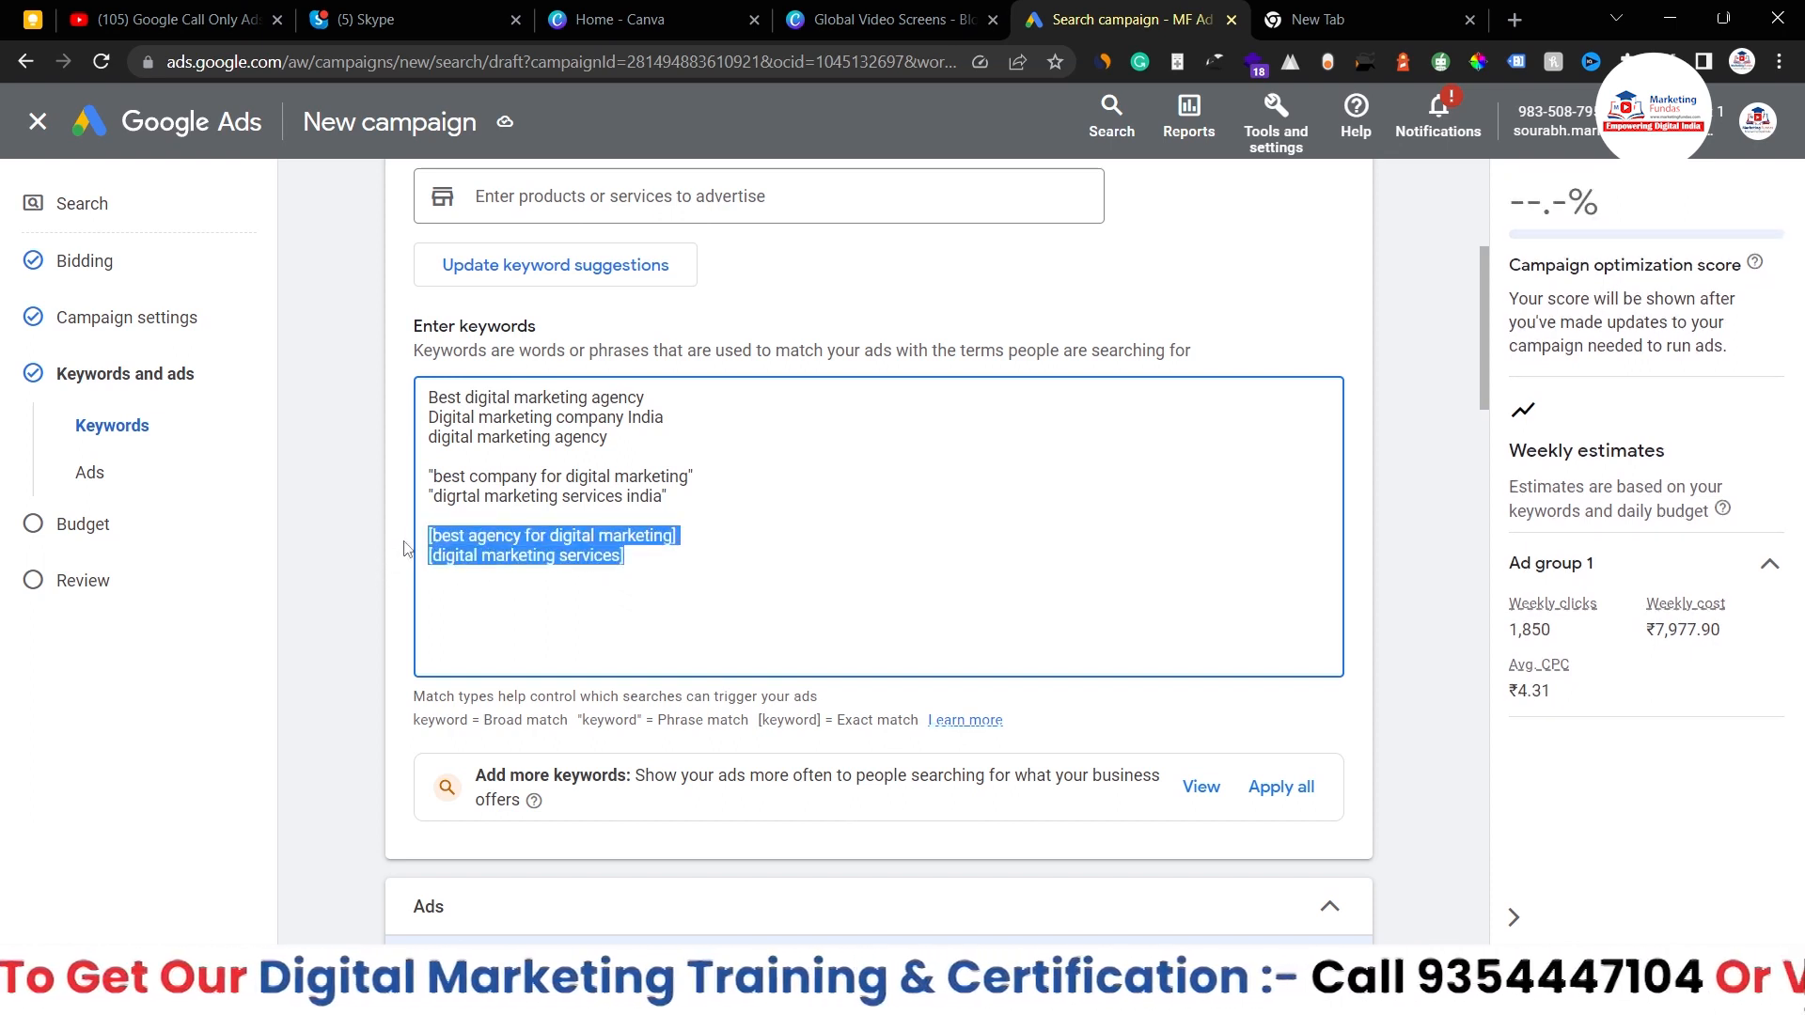
{"action": "left_click", "coordinate": [411, 581]}
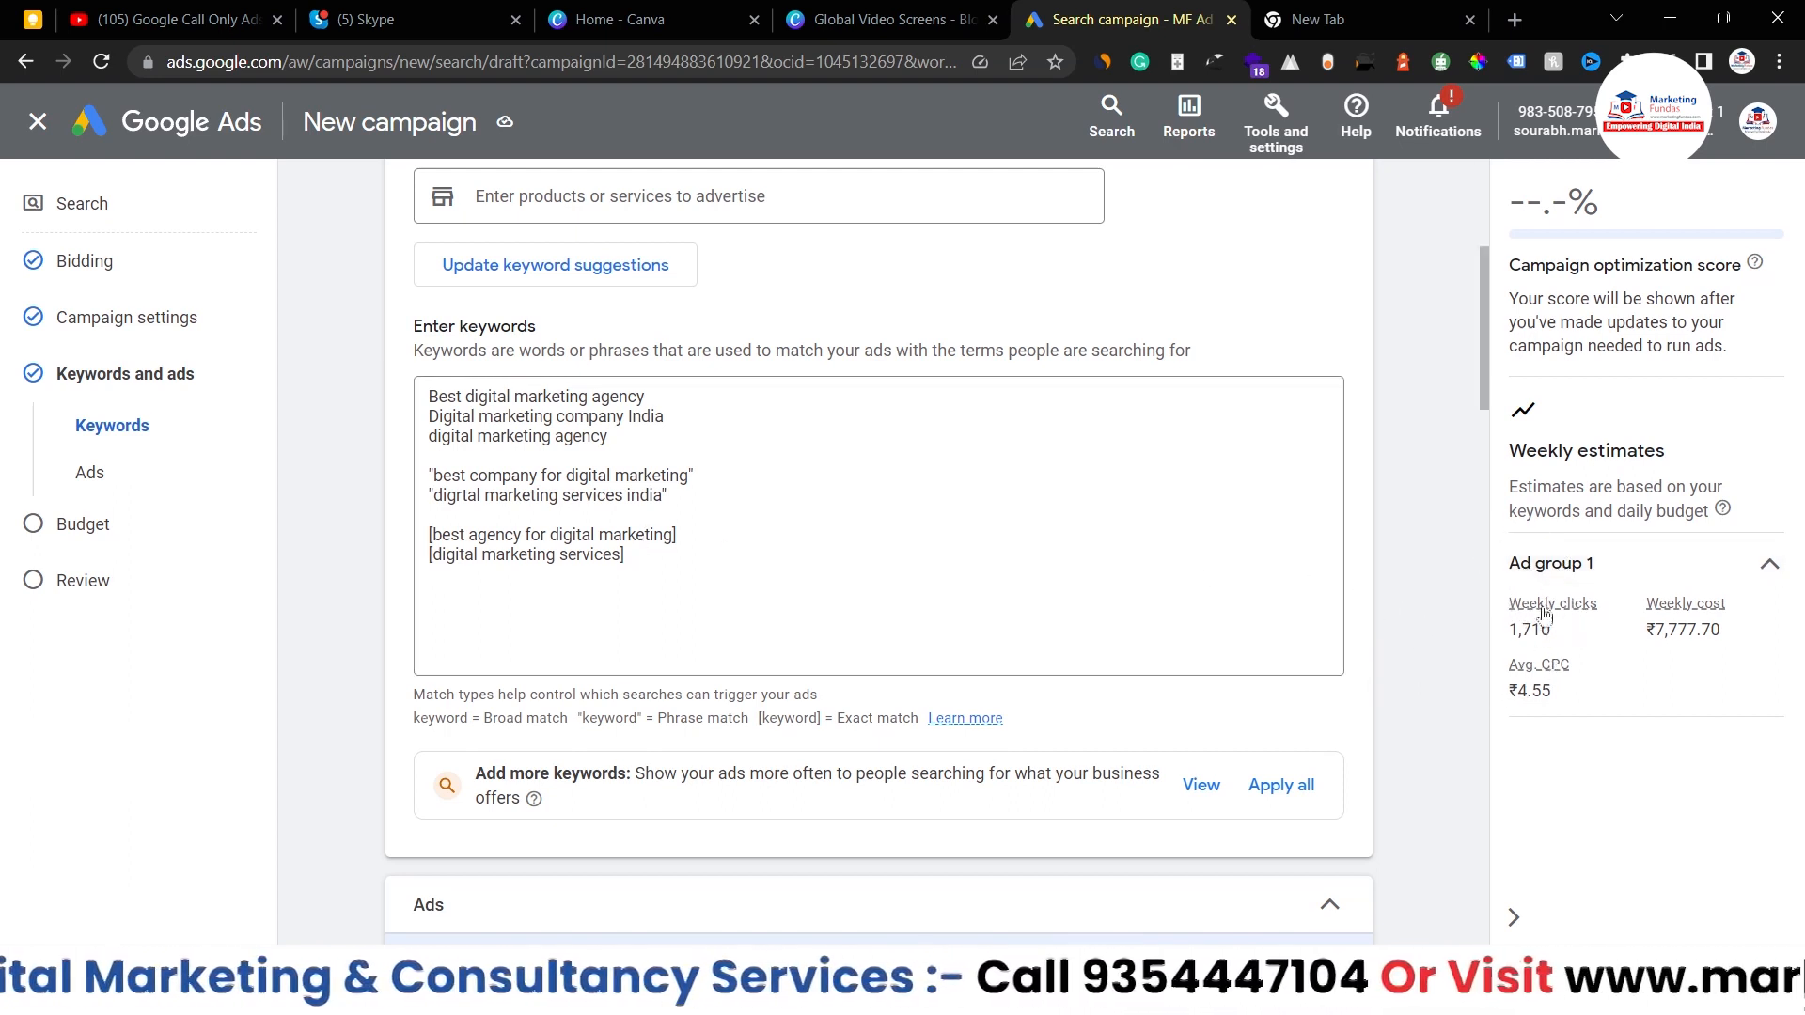
{"action": "left_click_drag", "start_coordinate": [1512, 629], "coordinate": [1558, 640]}
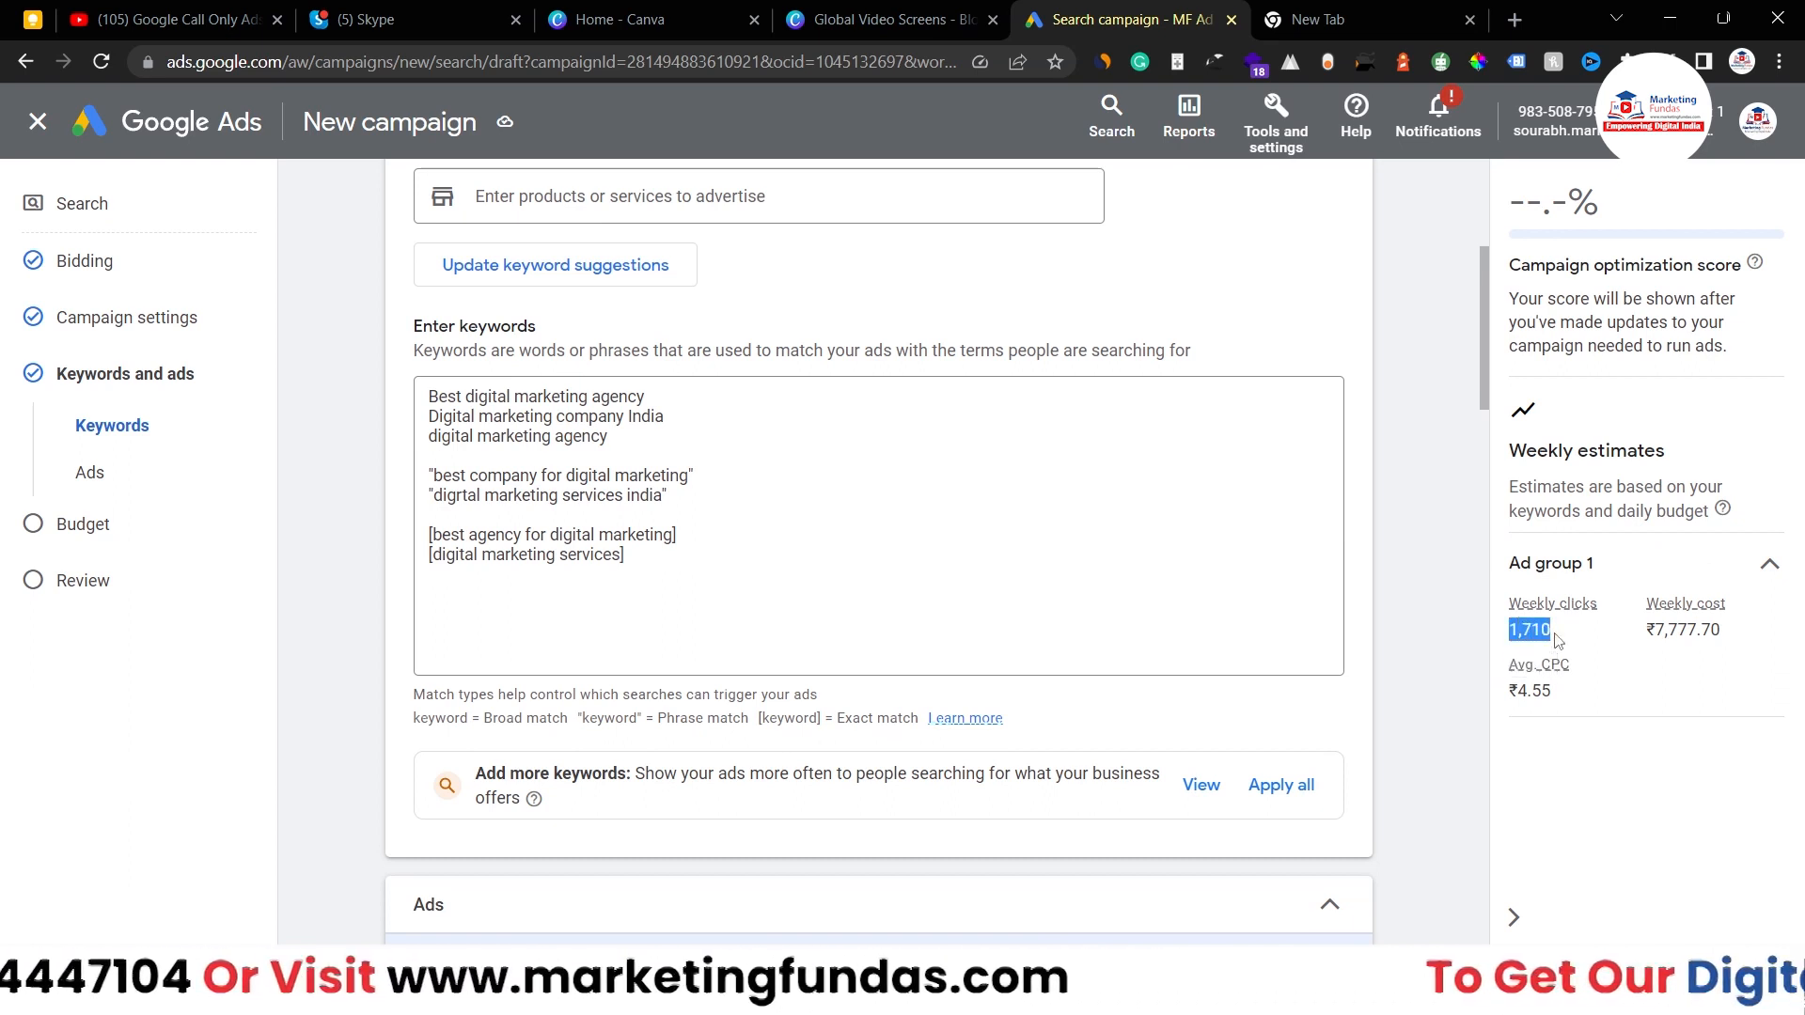
{"action": "left_click", "coordinate": [628, 555]}
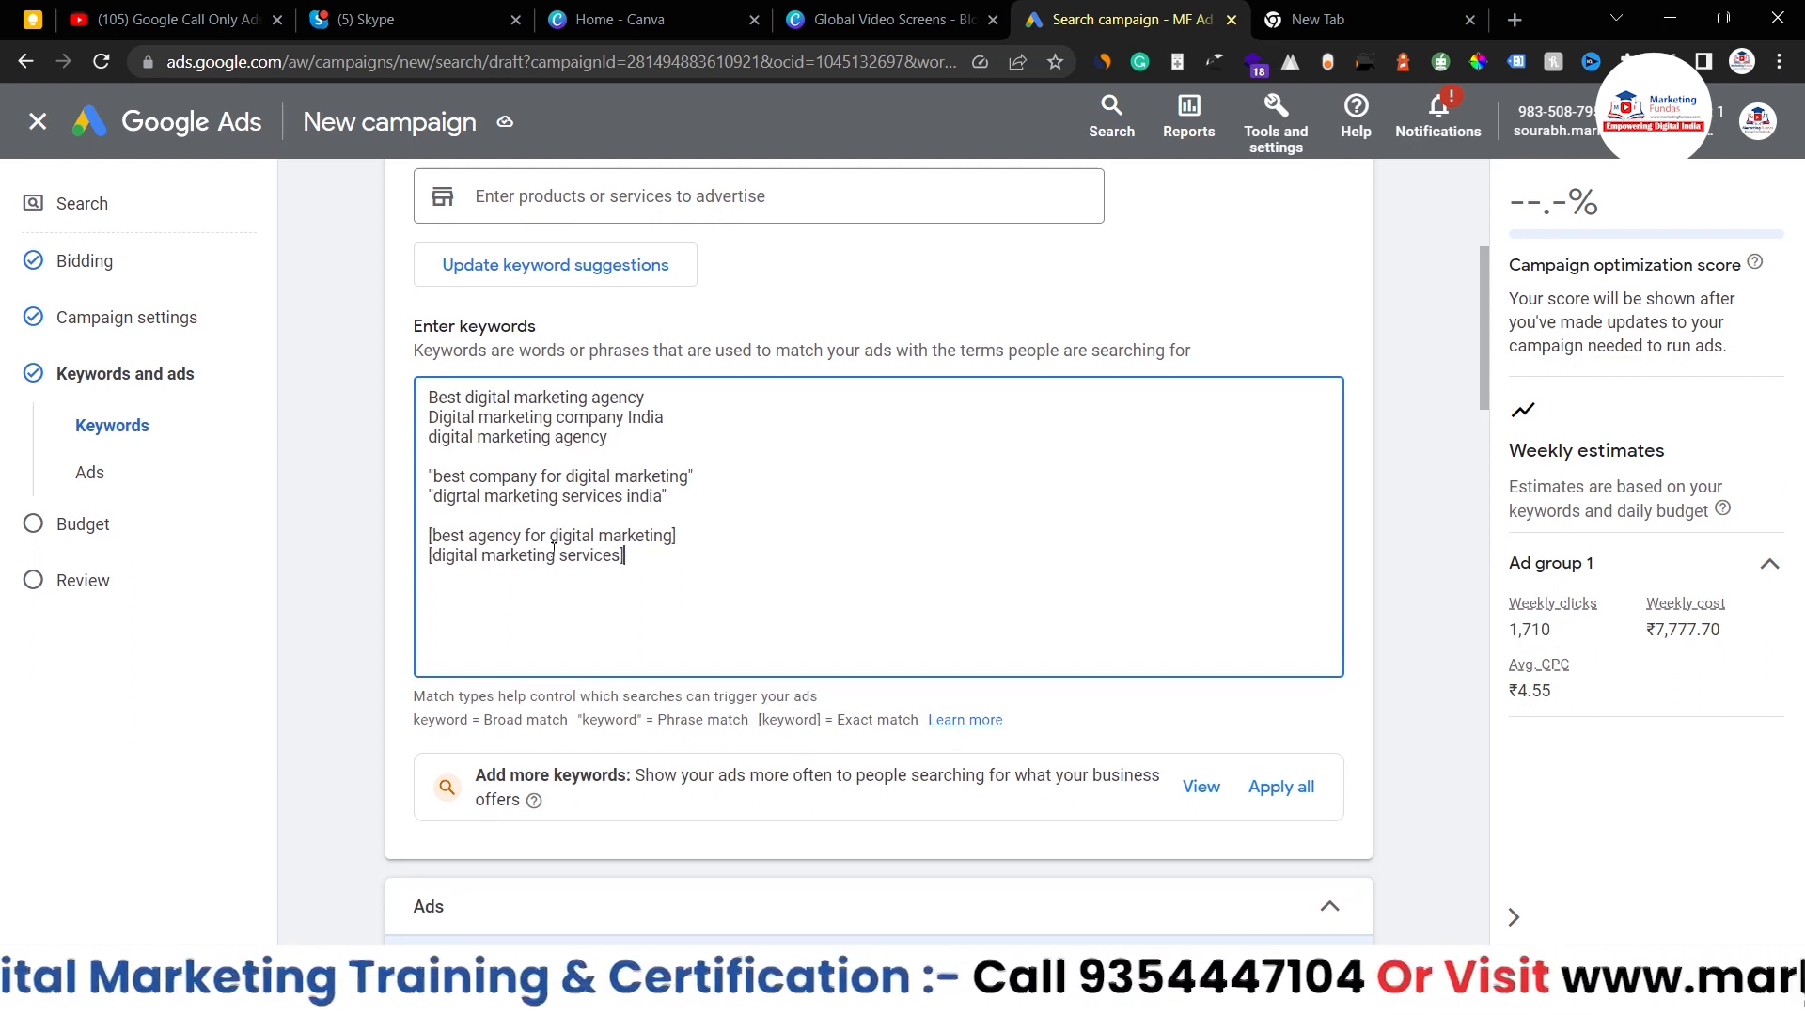
- Move down to the ad's Final URL, Display path and Headlines fields and place the cursor in Final URL
{"action": "scroll", "coordinate": [628, 558], "scroll_direction": "down", "scroll_amount": 2}
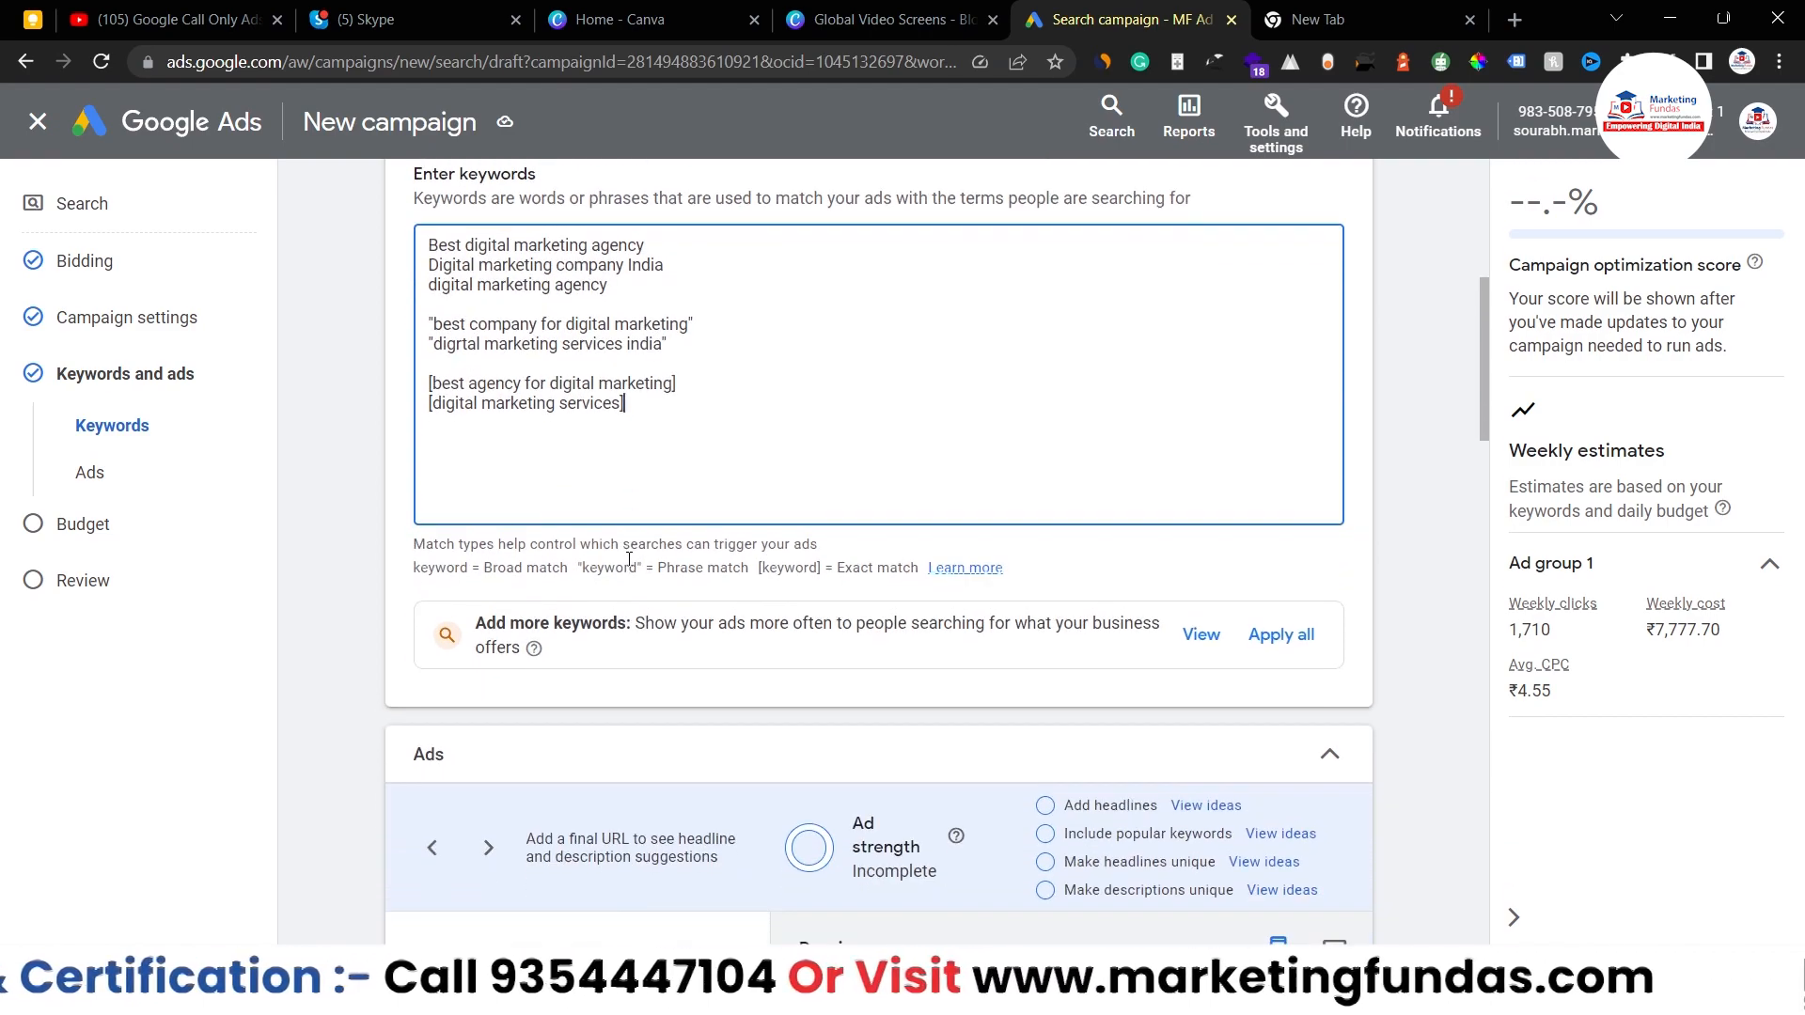
{"action": "scroll", "coordinate": [628, 564], "scroll_direction": "down", "scroll_amount": 2}
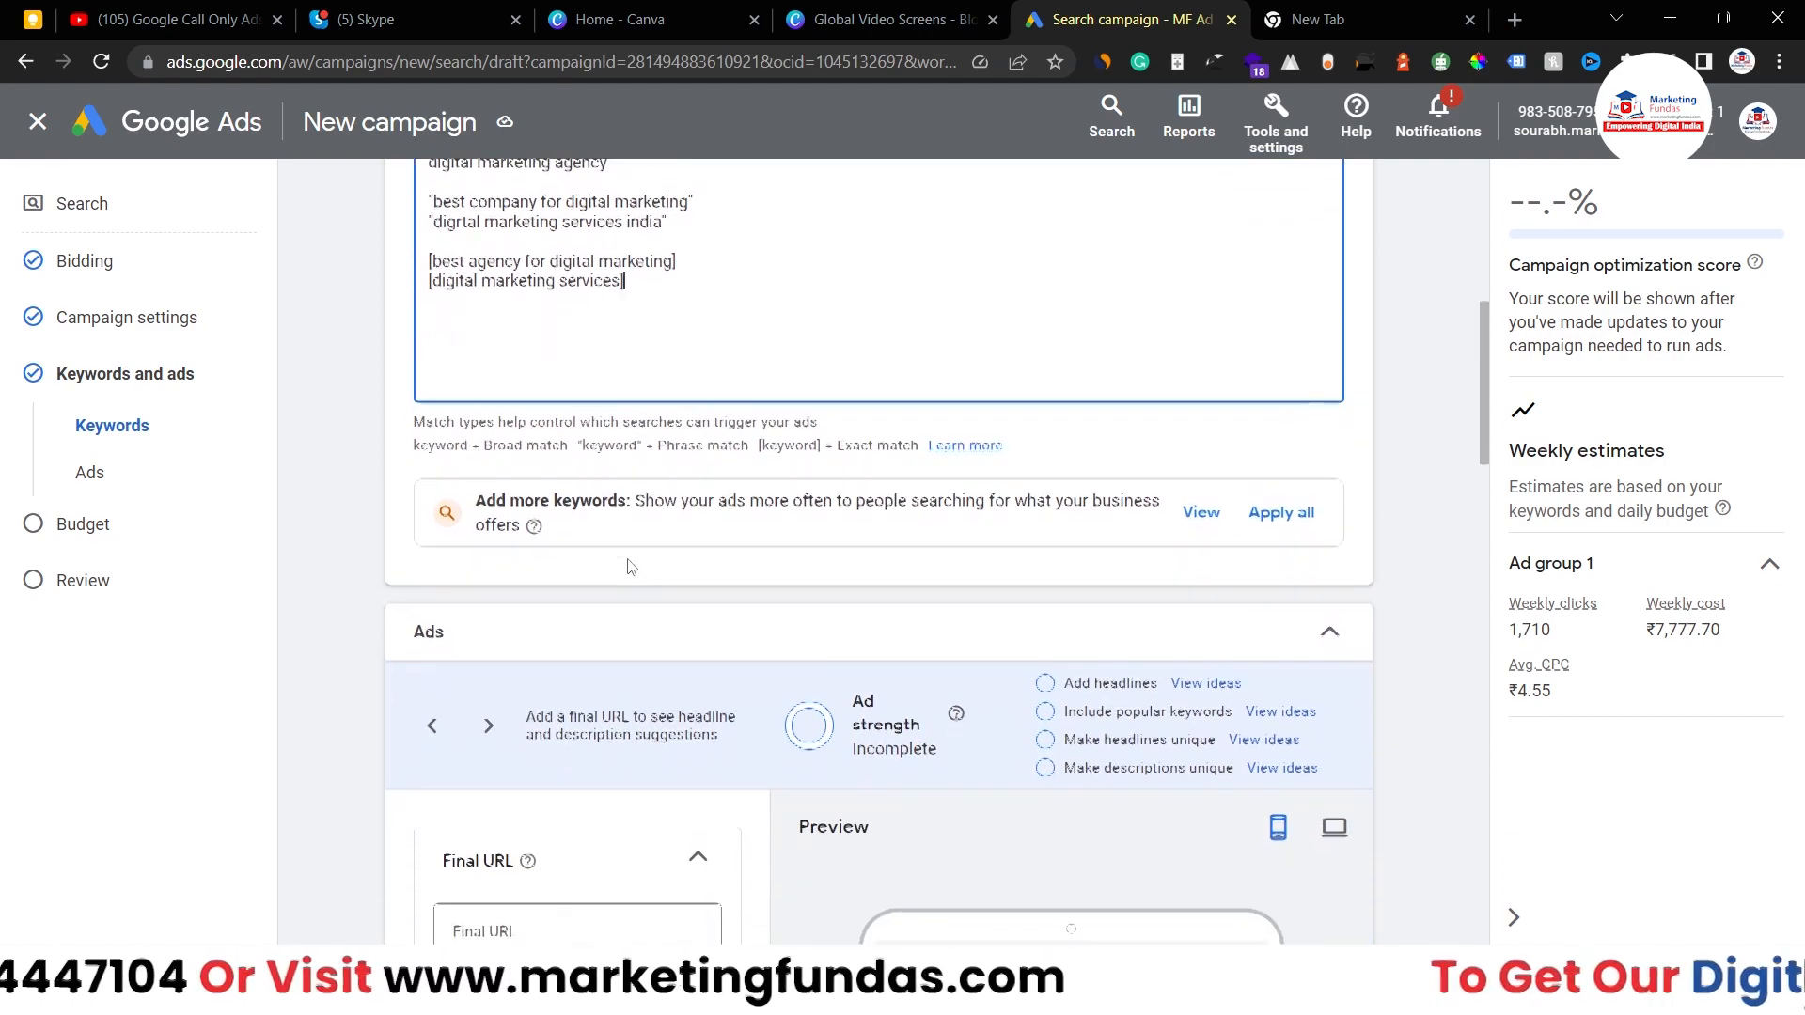
{"action": "scroll", "coordinate": [630, 566], "scroll_direction": "down", "scroll_amount": 5}
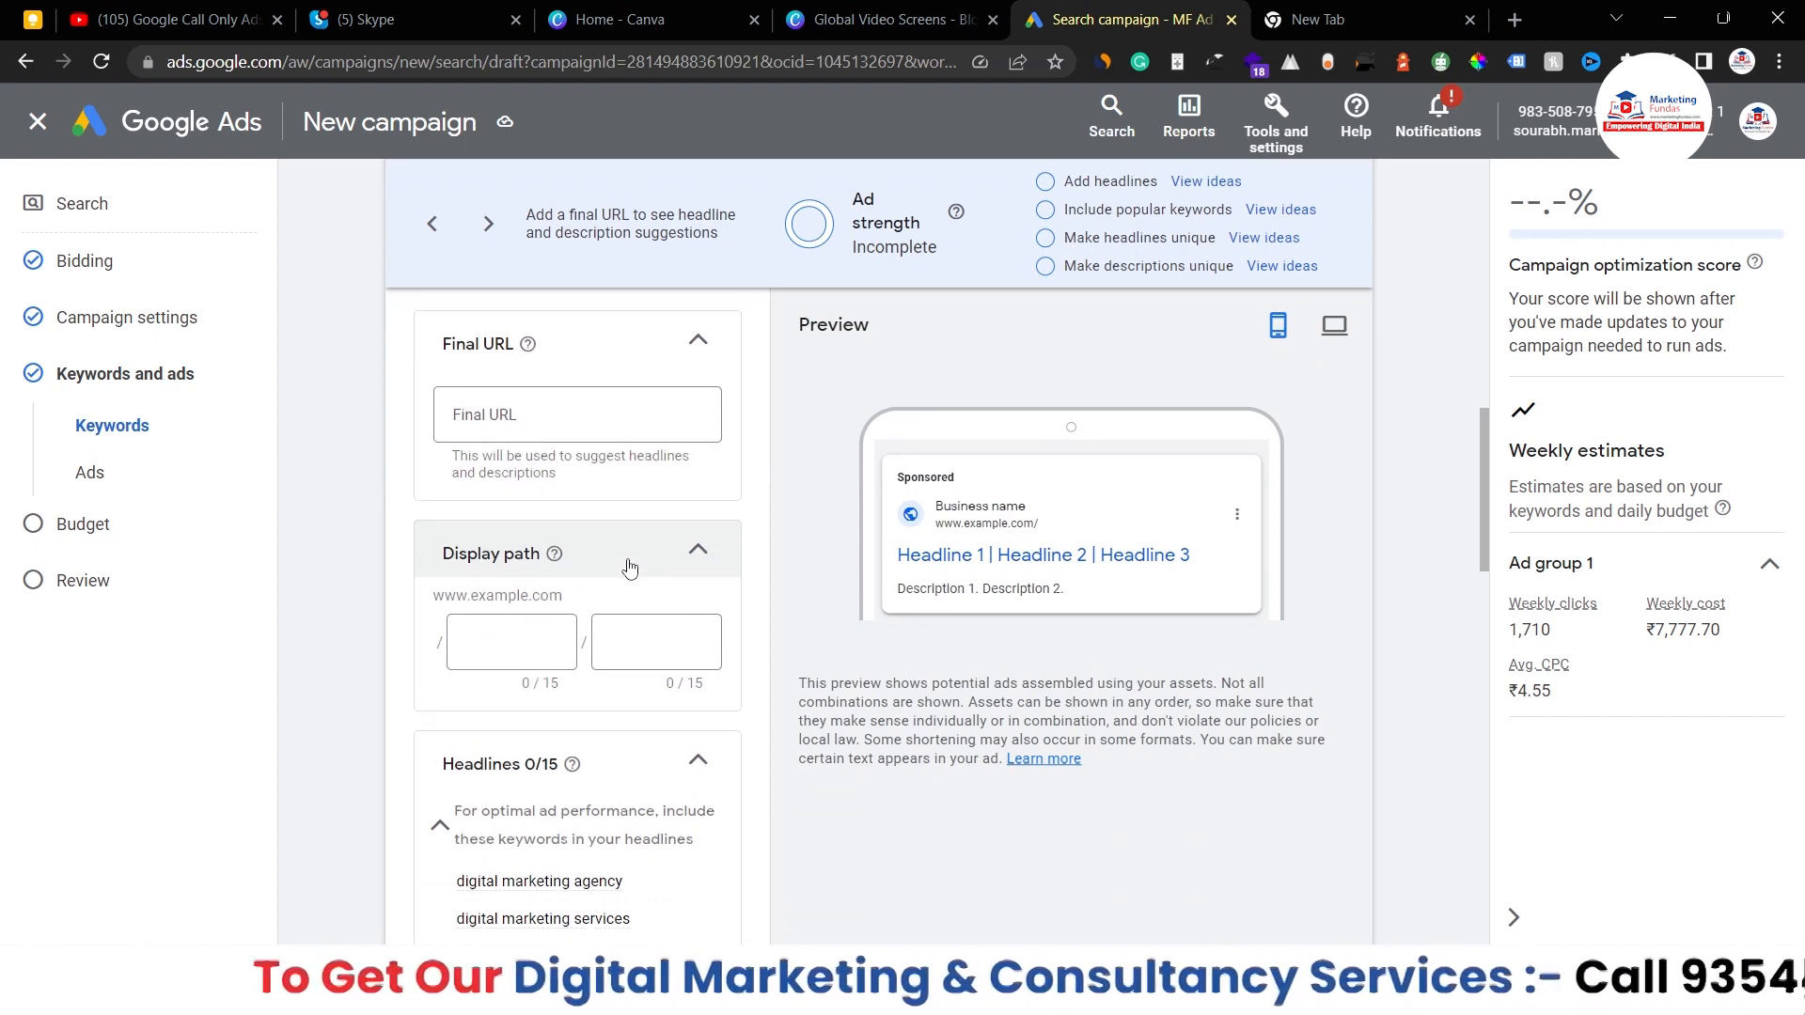
{"action": "scroll", "coordinate": [625, 564], "scroll_direction": "up", "scroll_amount": 1}
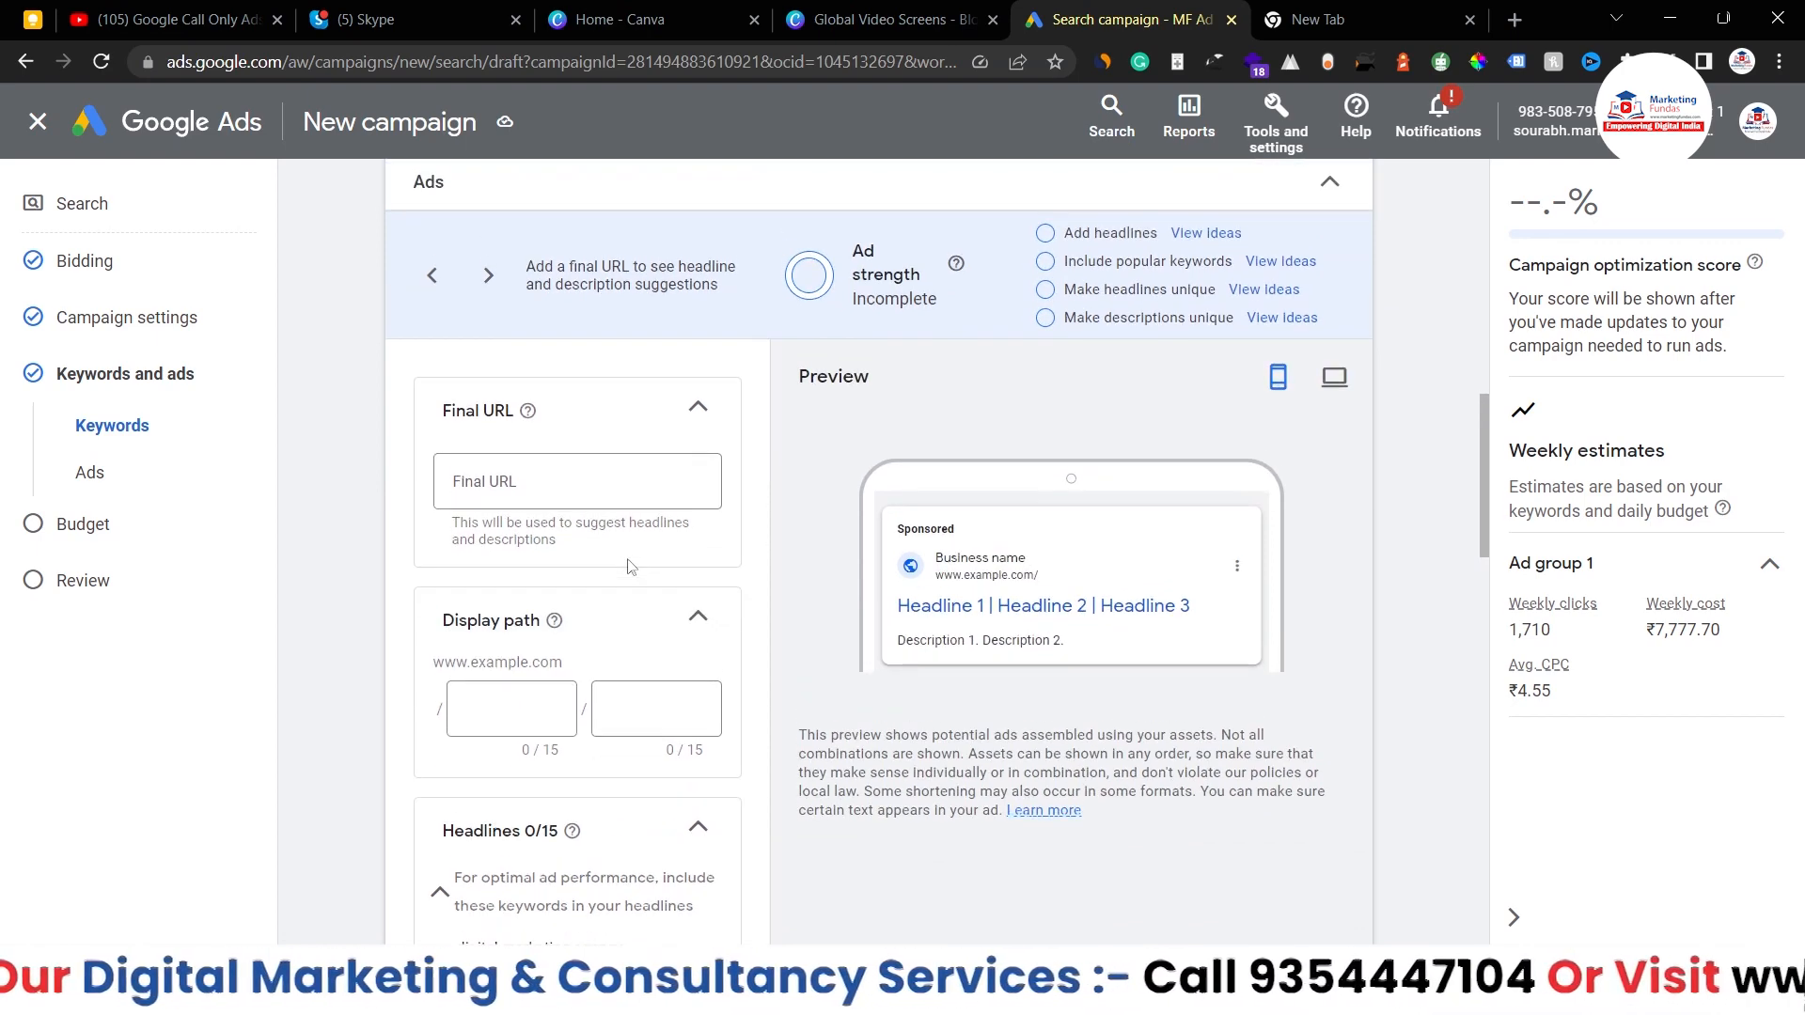
{"action": "left_click", "coordinate": [611, 475]}
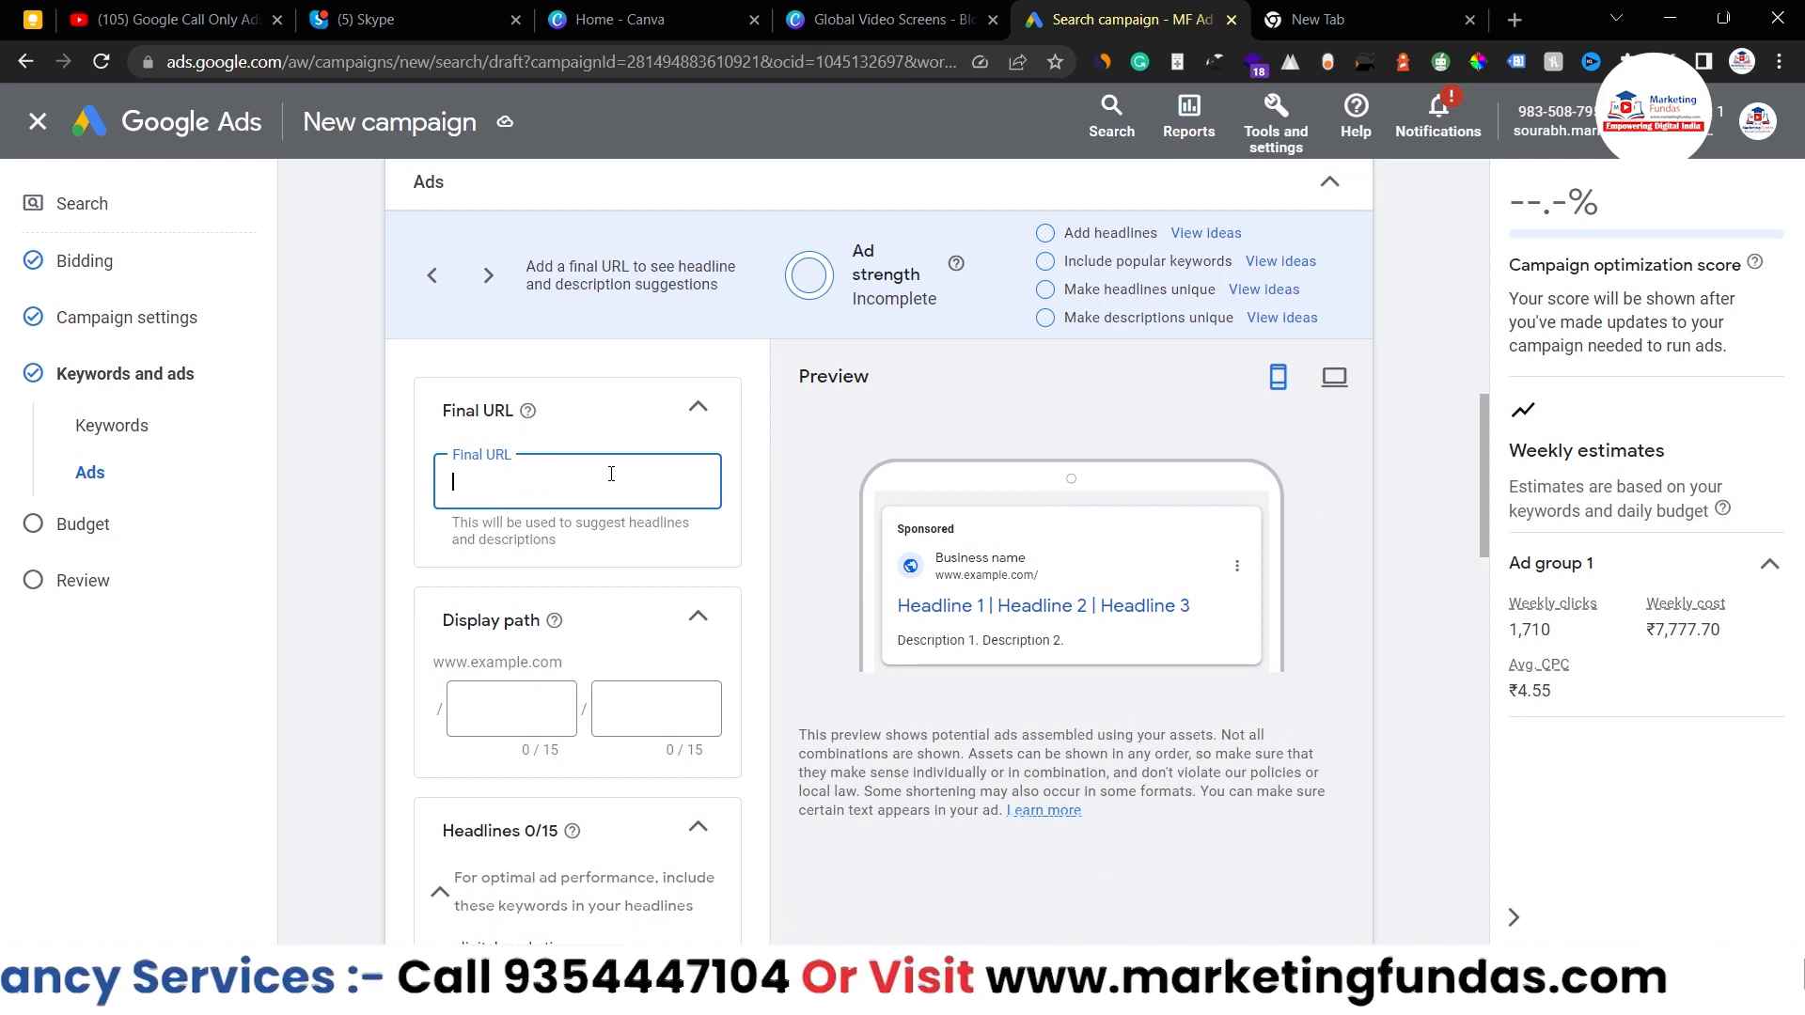
- Load marketingfundas.com in a new tab, go to its home page and copy that address
{"action": "left_click", "coordinate": [1374, 11]}
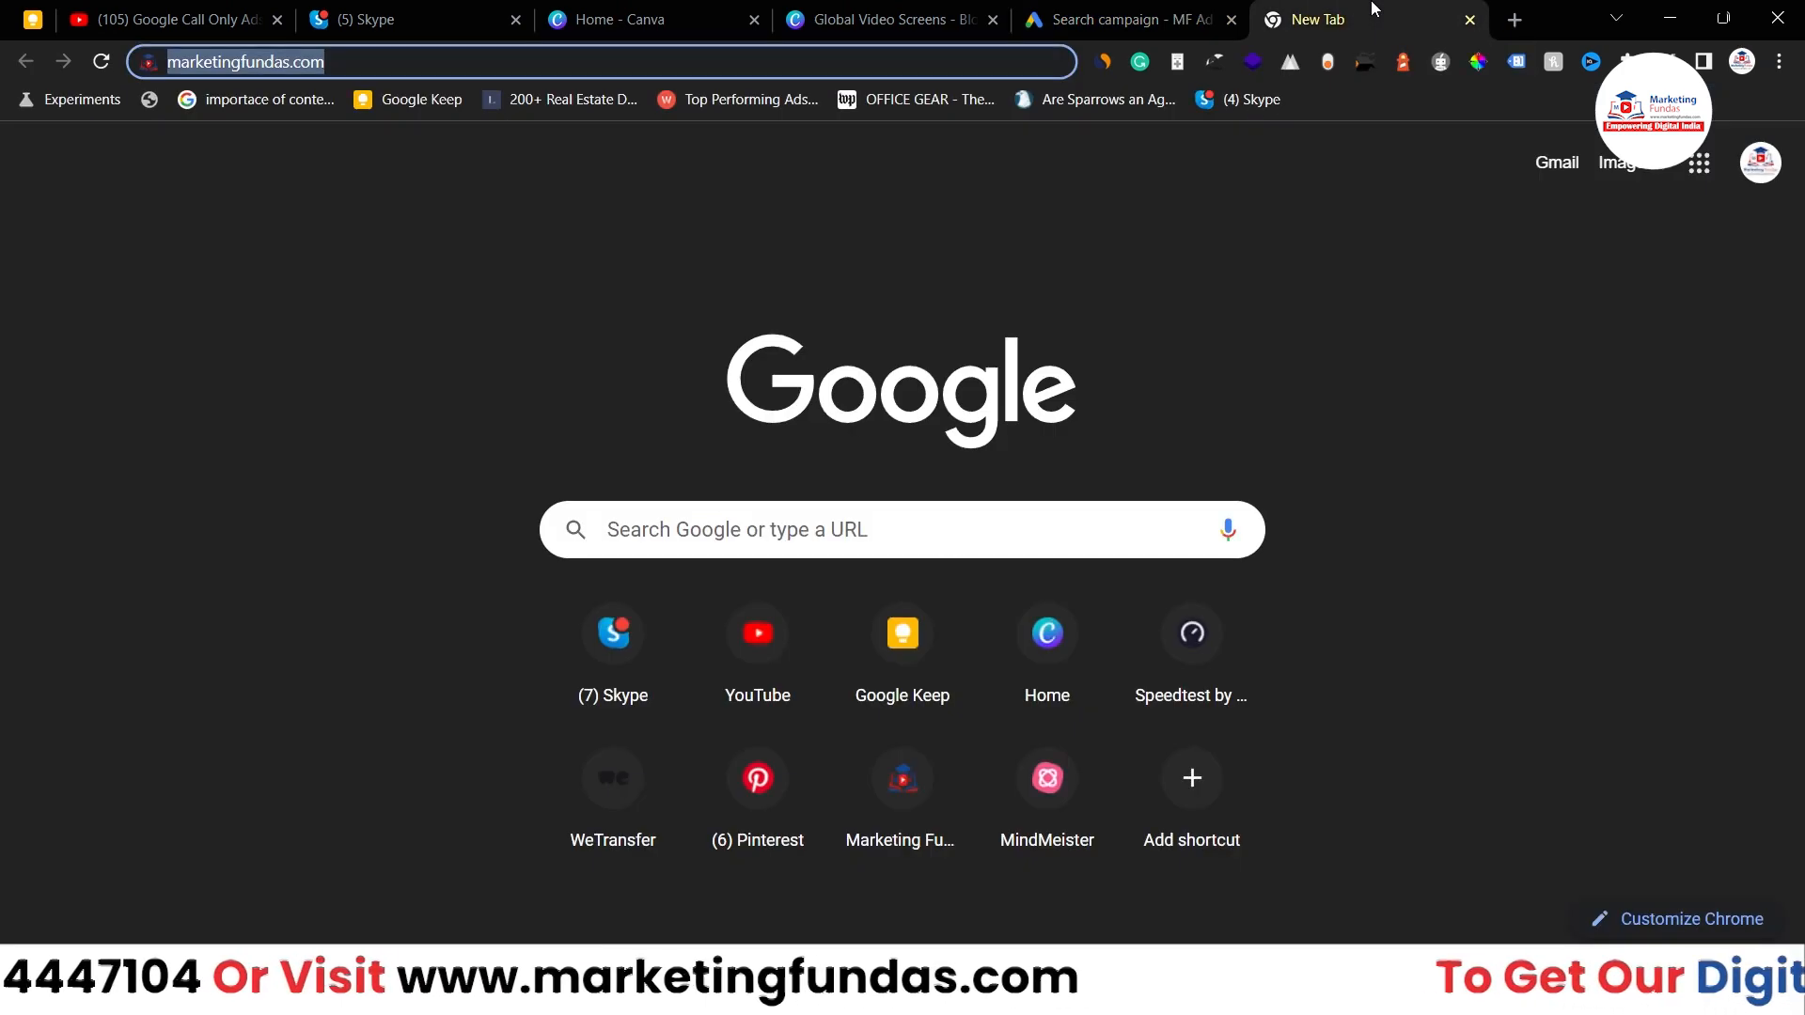
{"action": "key", "text": "Return"}
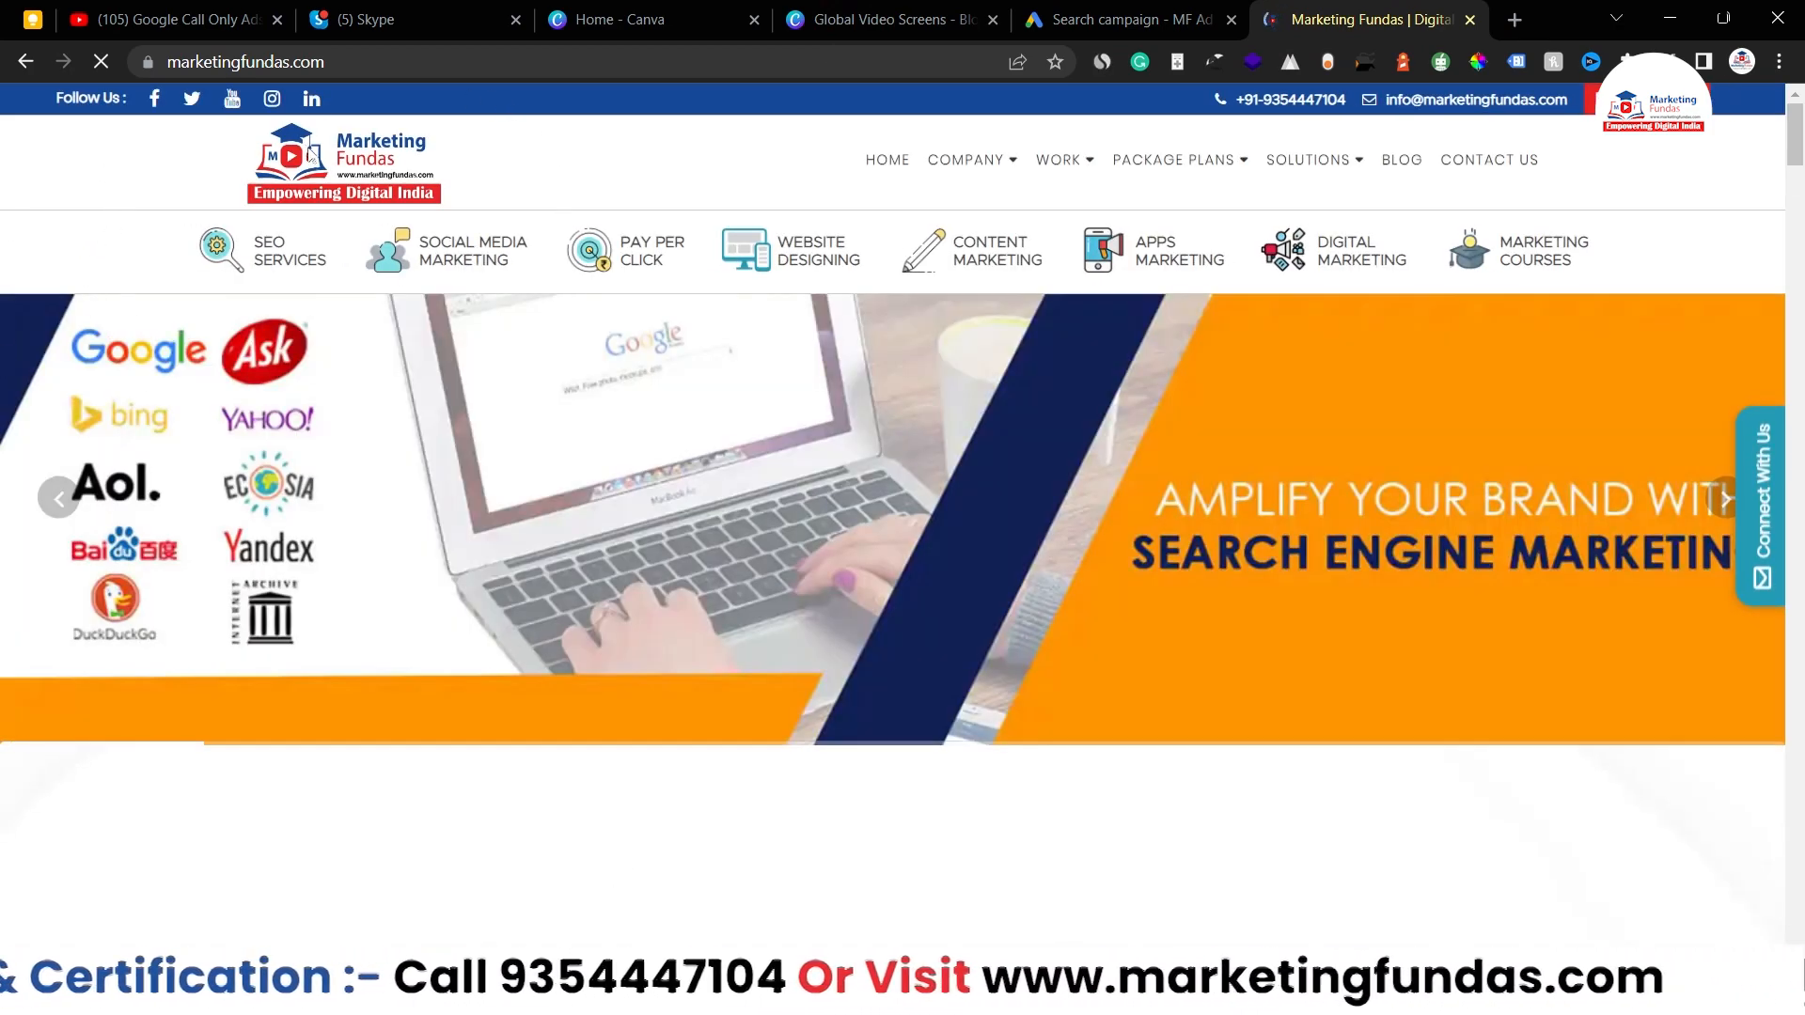
{"action": "left_click", "coordinate": [284, 266]}
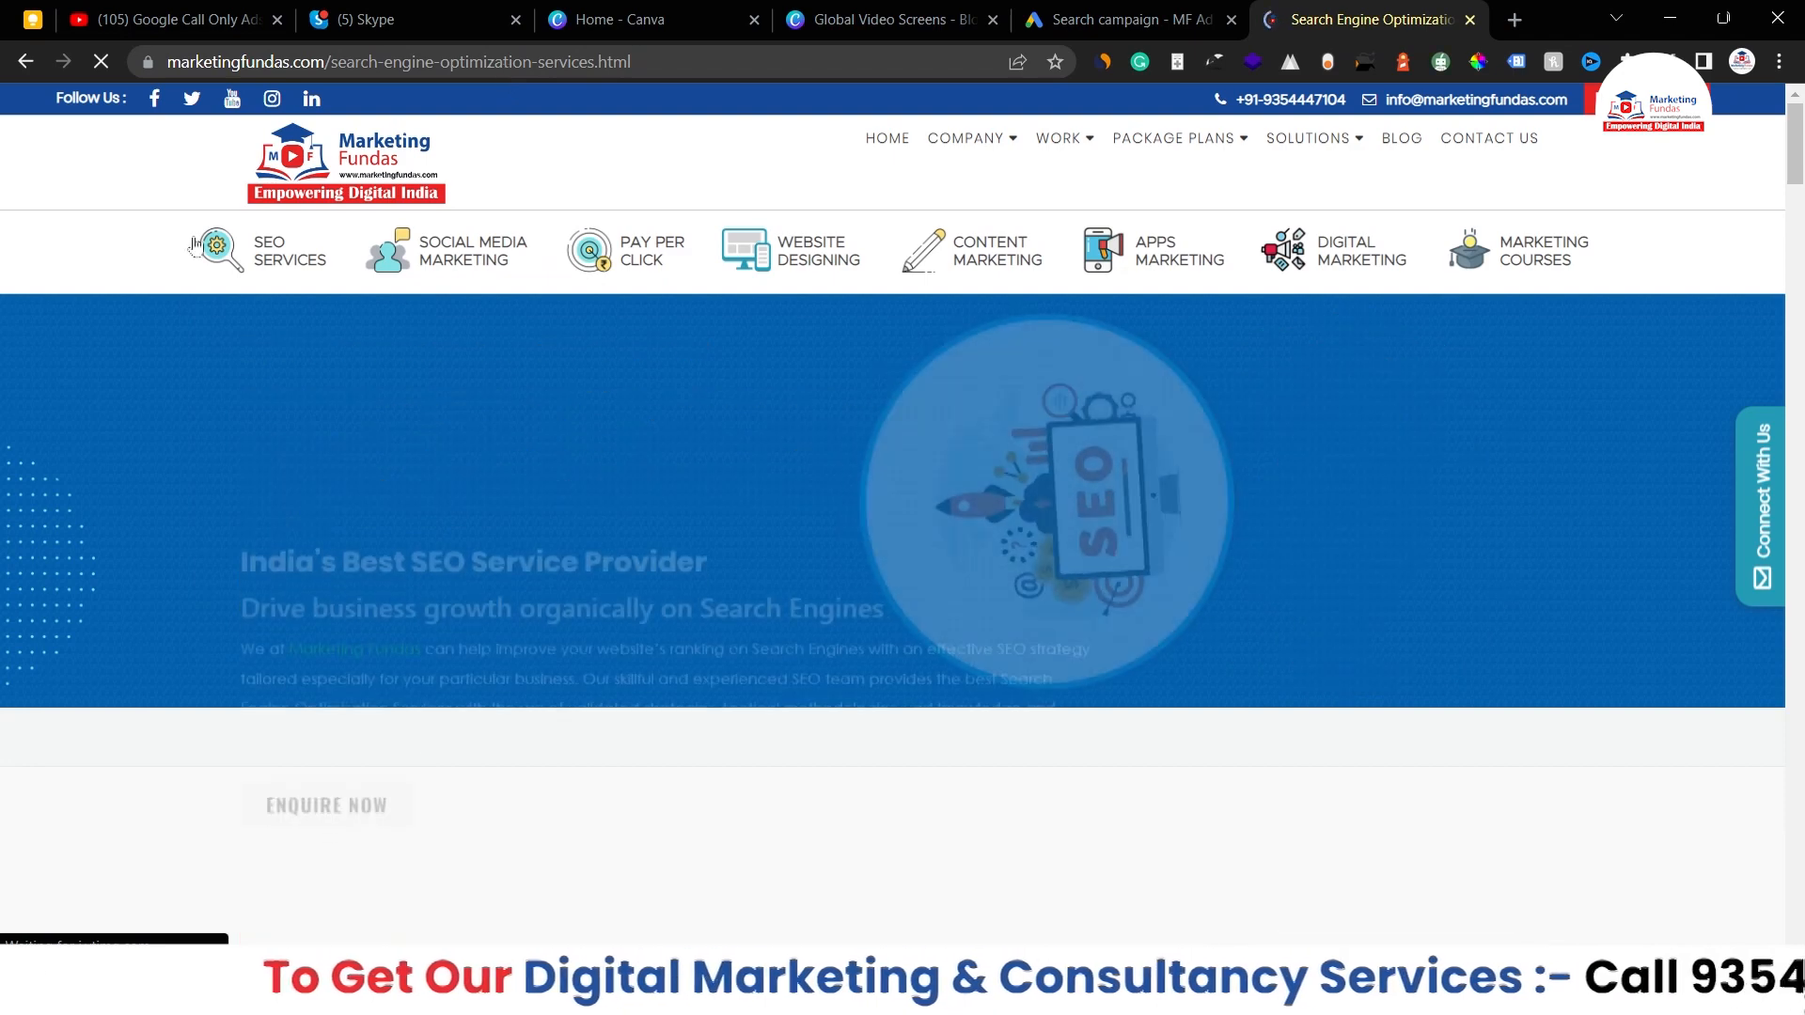
{"action": "left_click", "coordinate": [275, 174]}
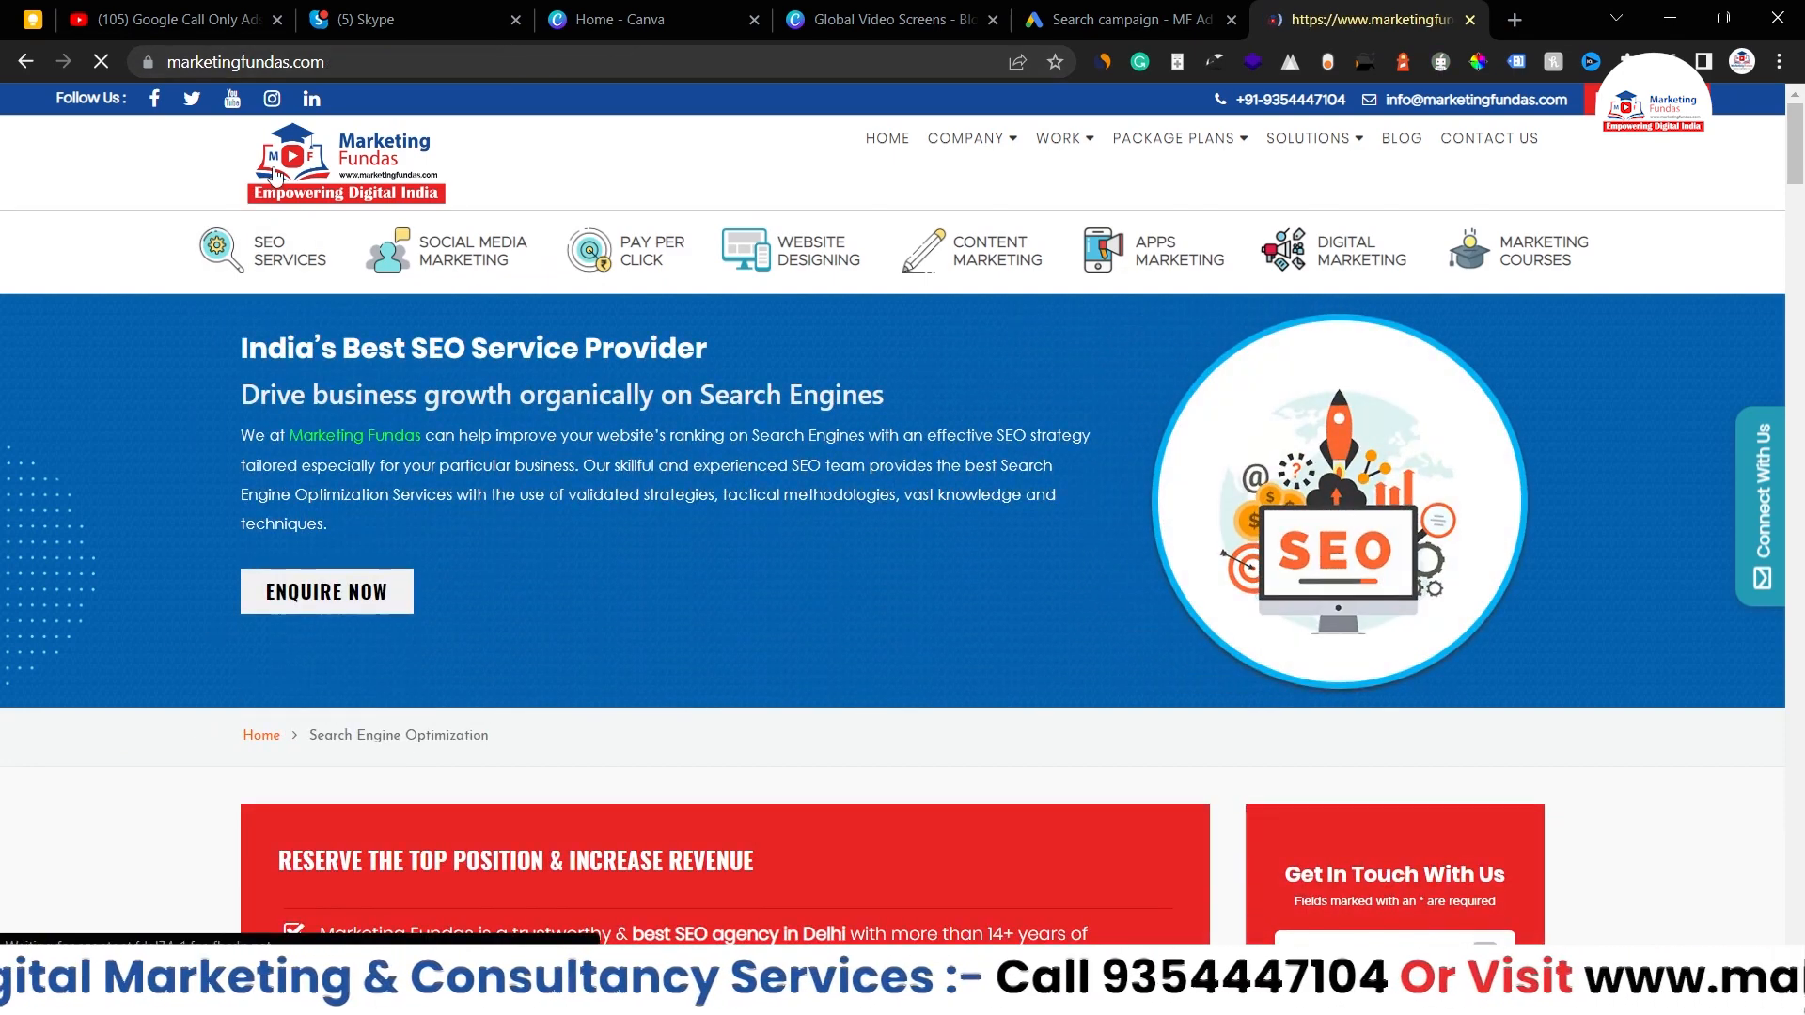
{"action": "left_click", "coordinate": [397, 54]}
{"action": "key", "text": "ctrl+c"}
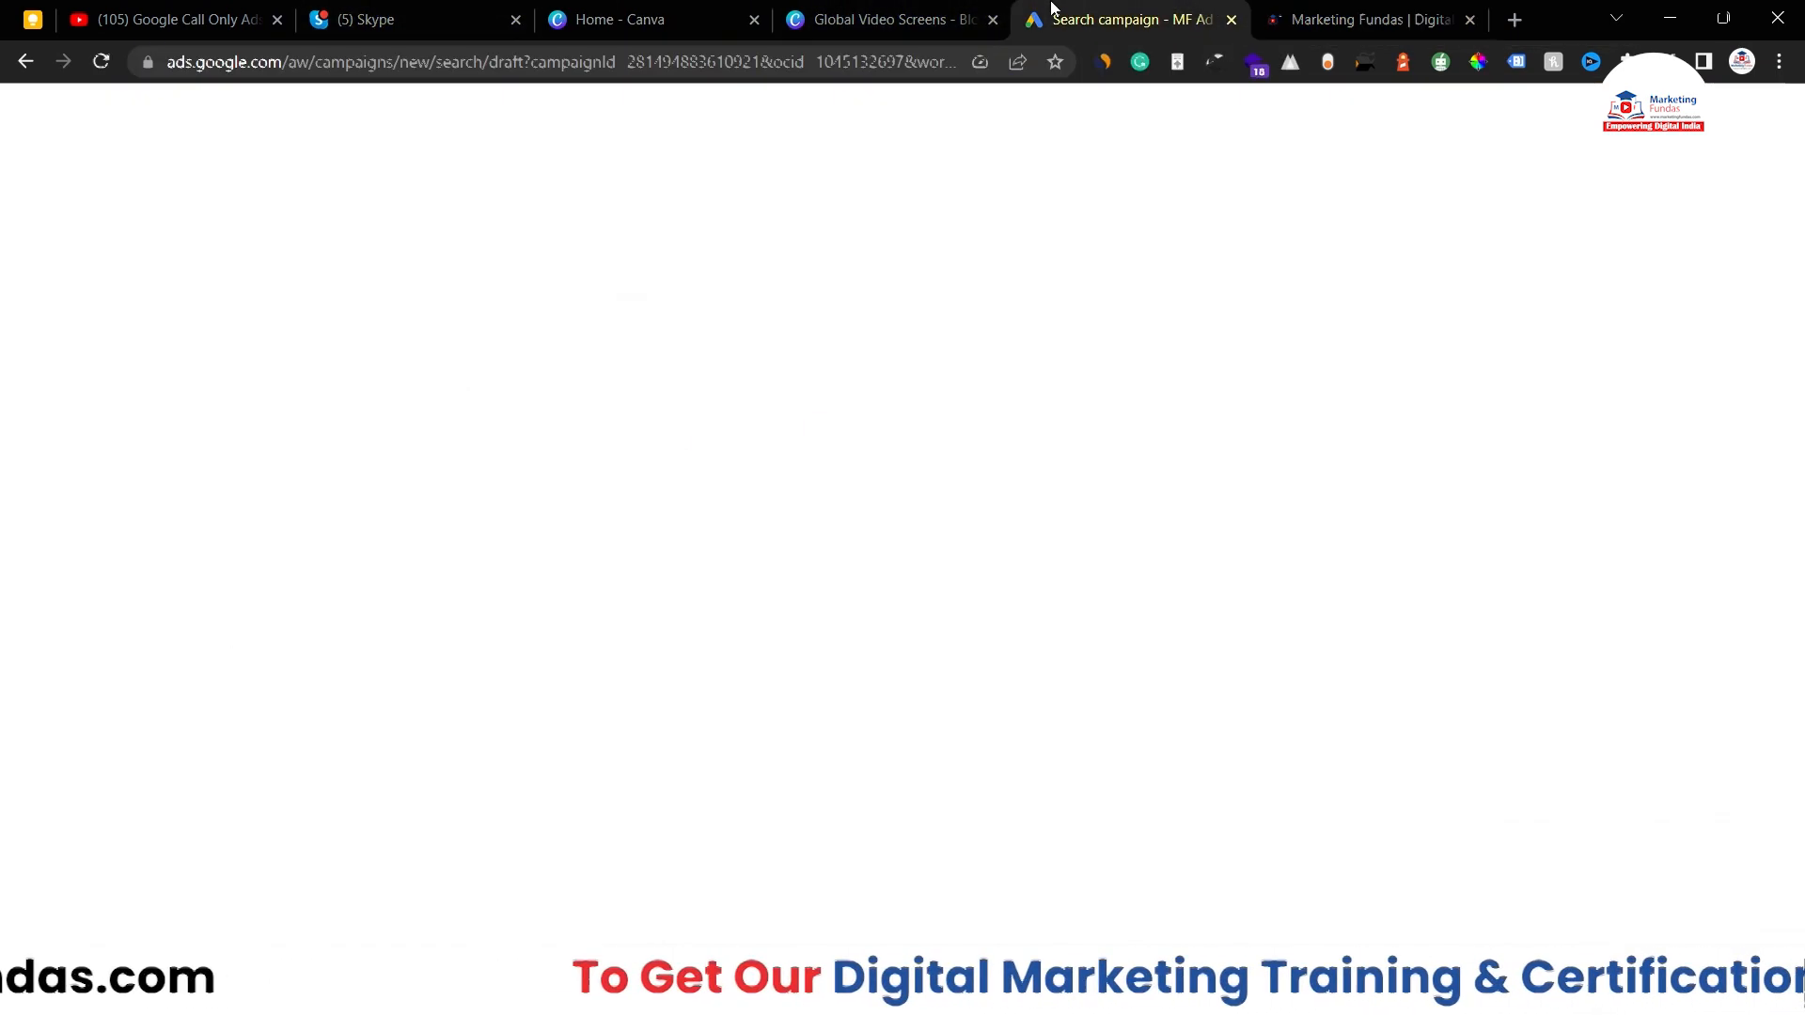
{"action": "left_click", "coordinate": [1123, 19]}
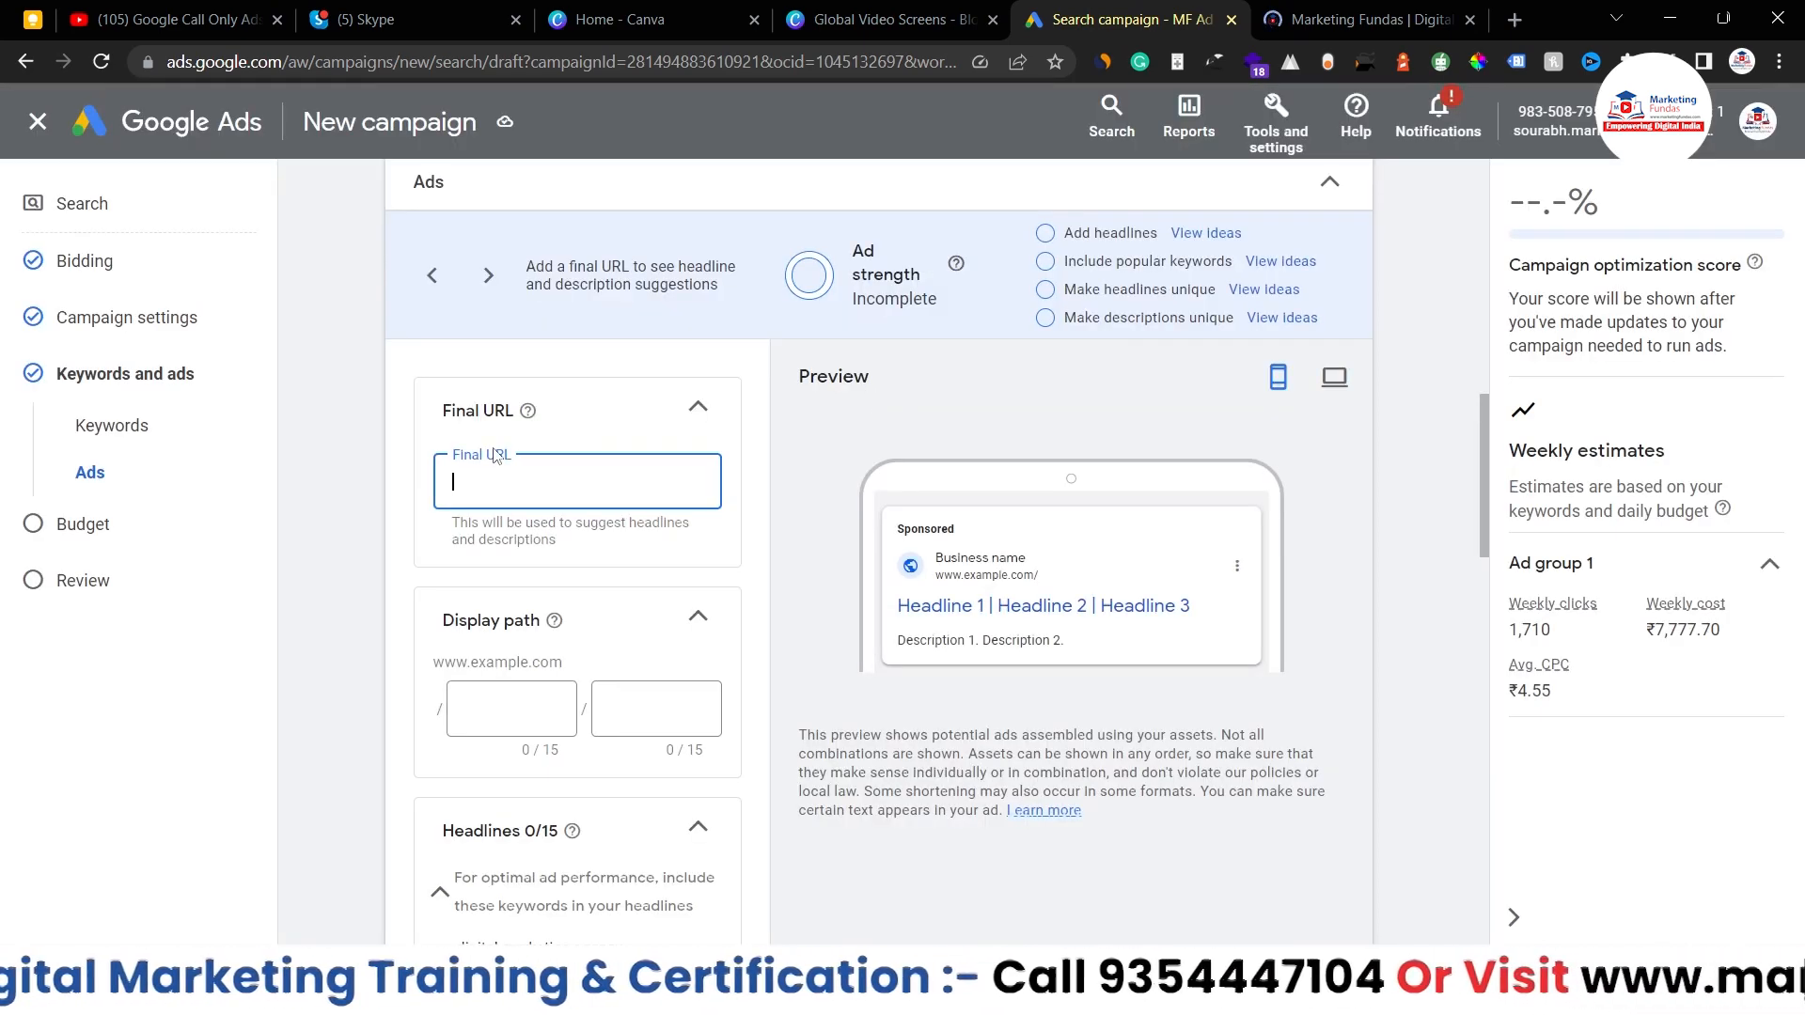
{"action": "key", "text": "ctrl+v"}
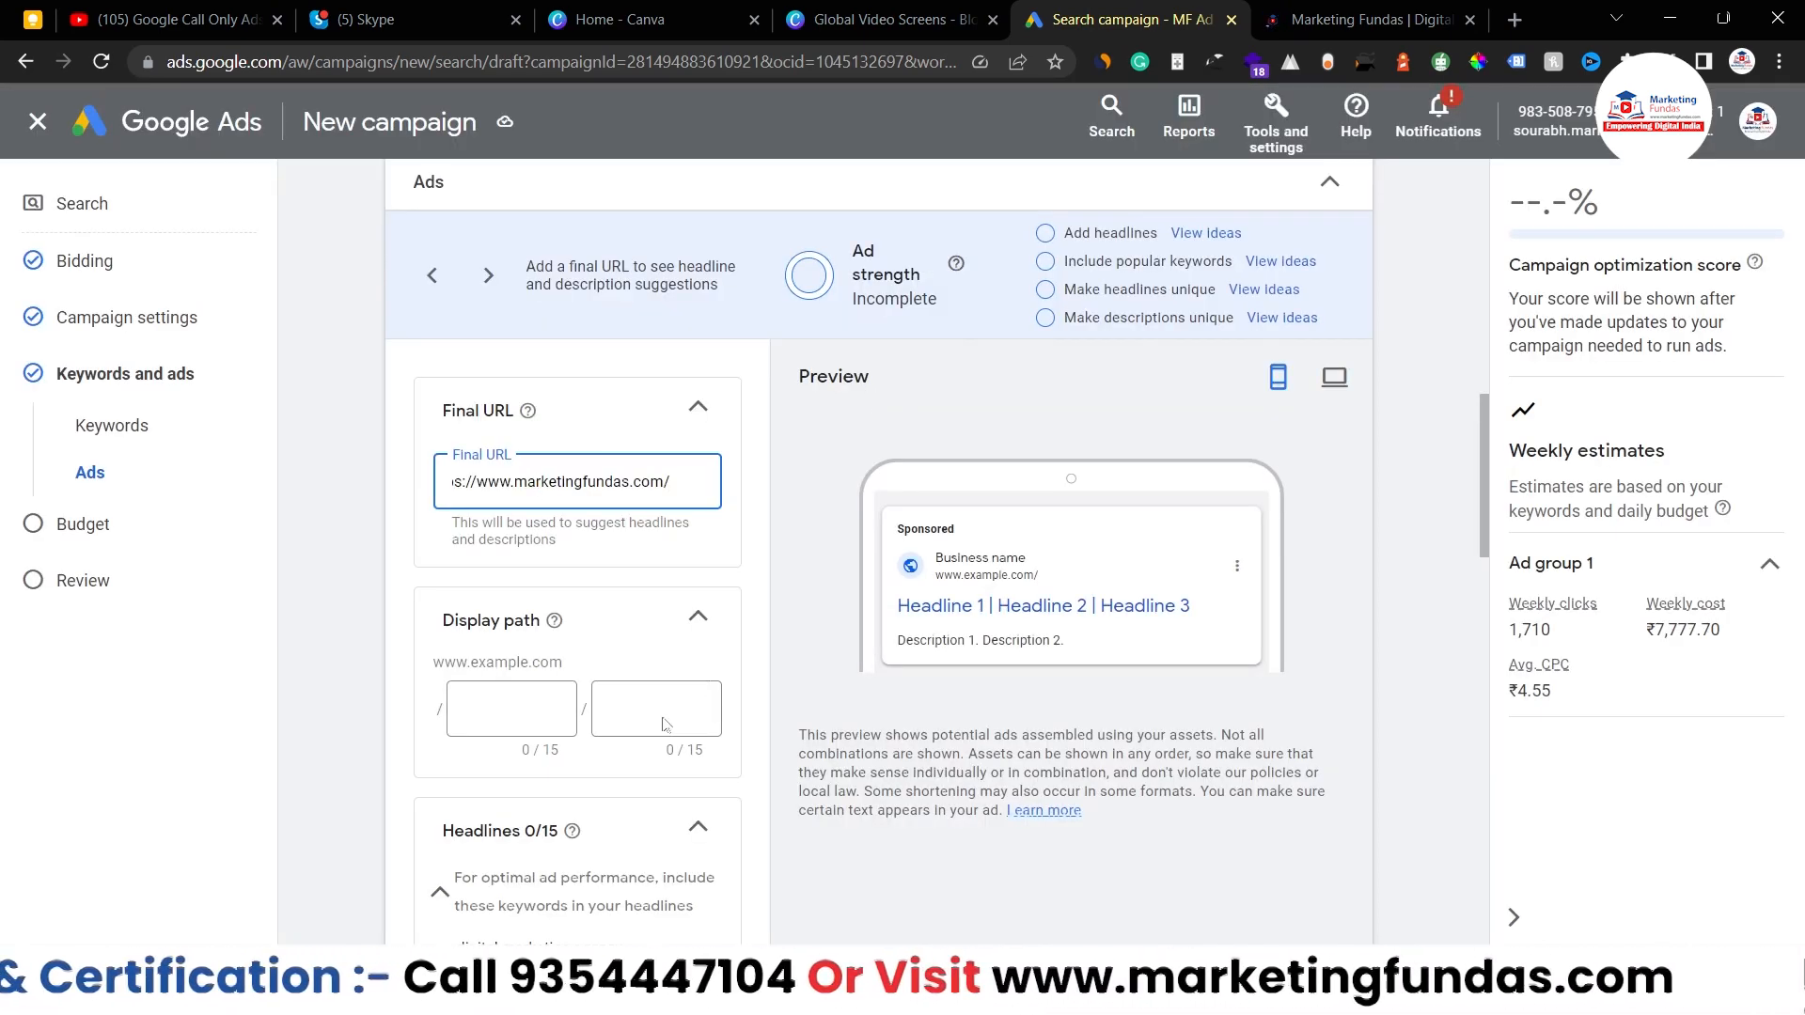
{"action": "left_click", "coordinate": [507, 712]}
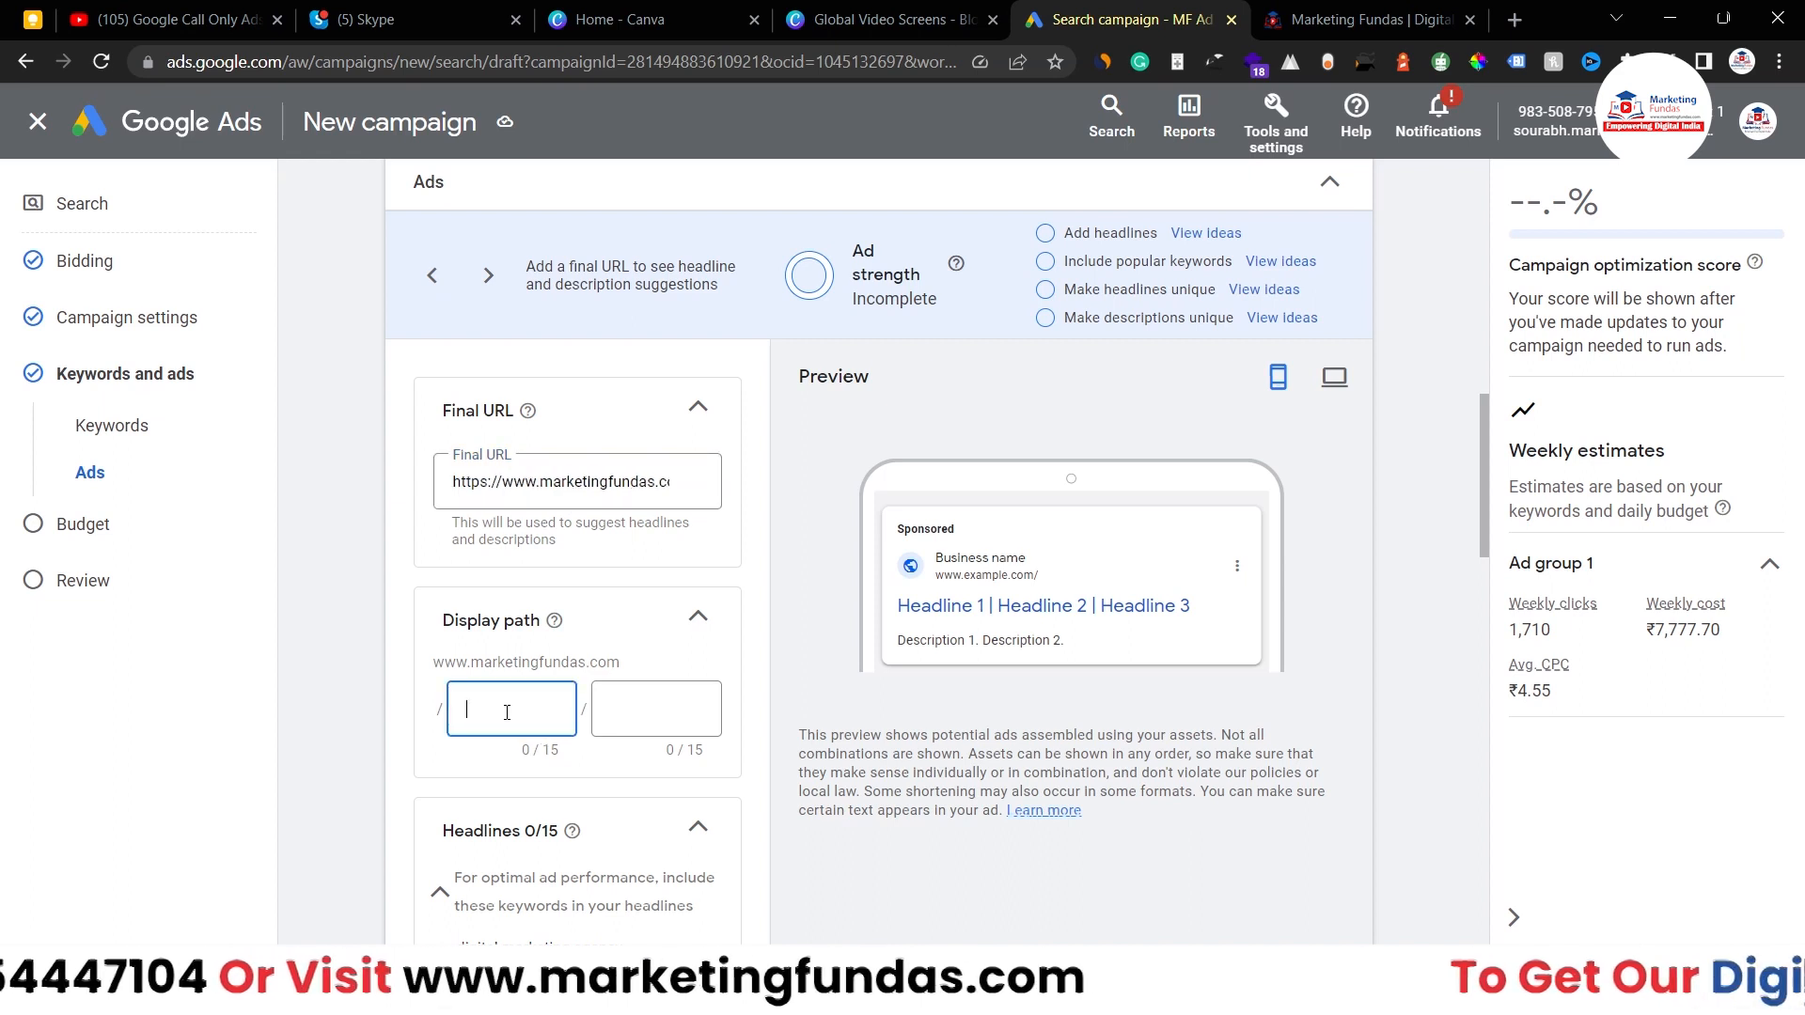
{"action": "type", "text": "th"}
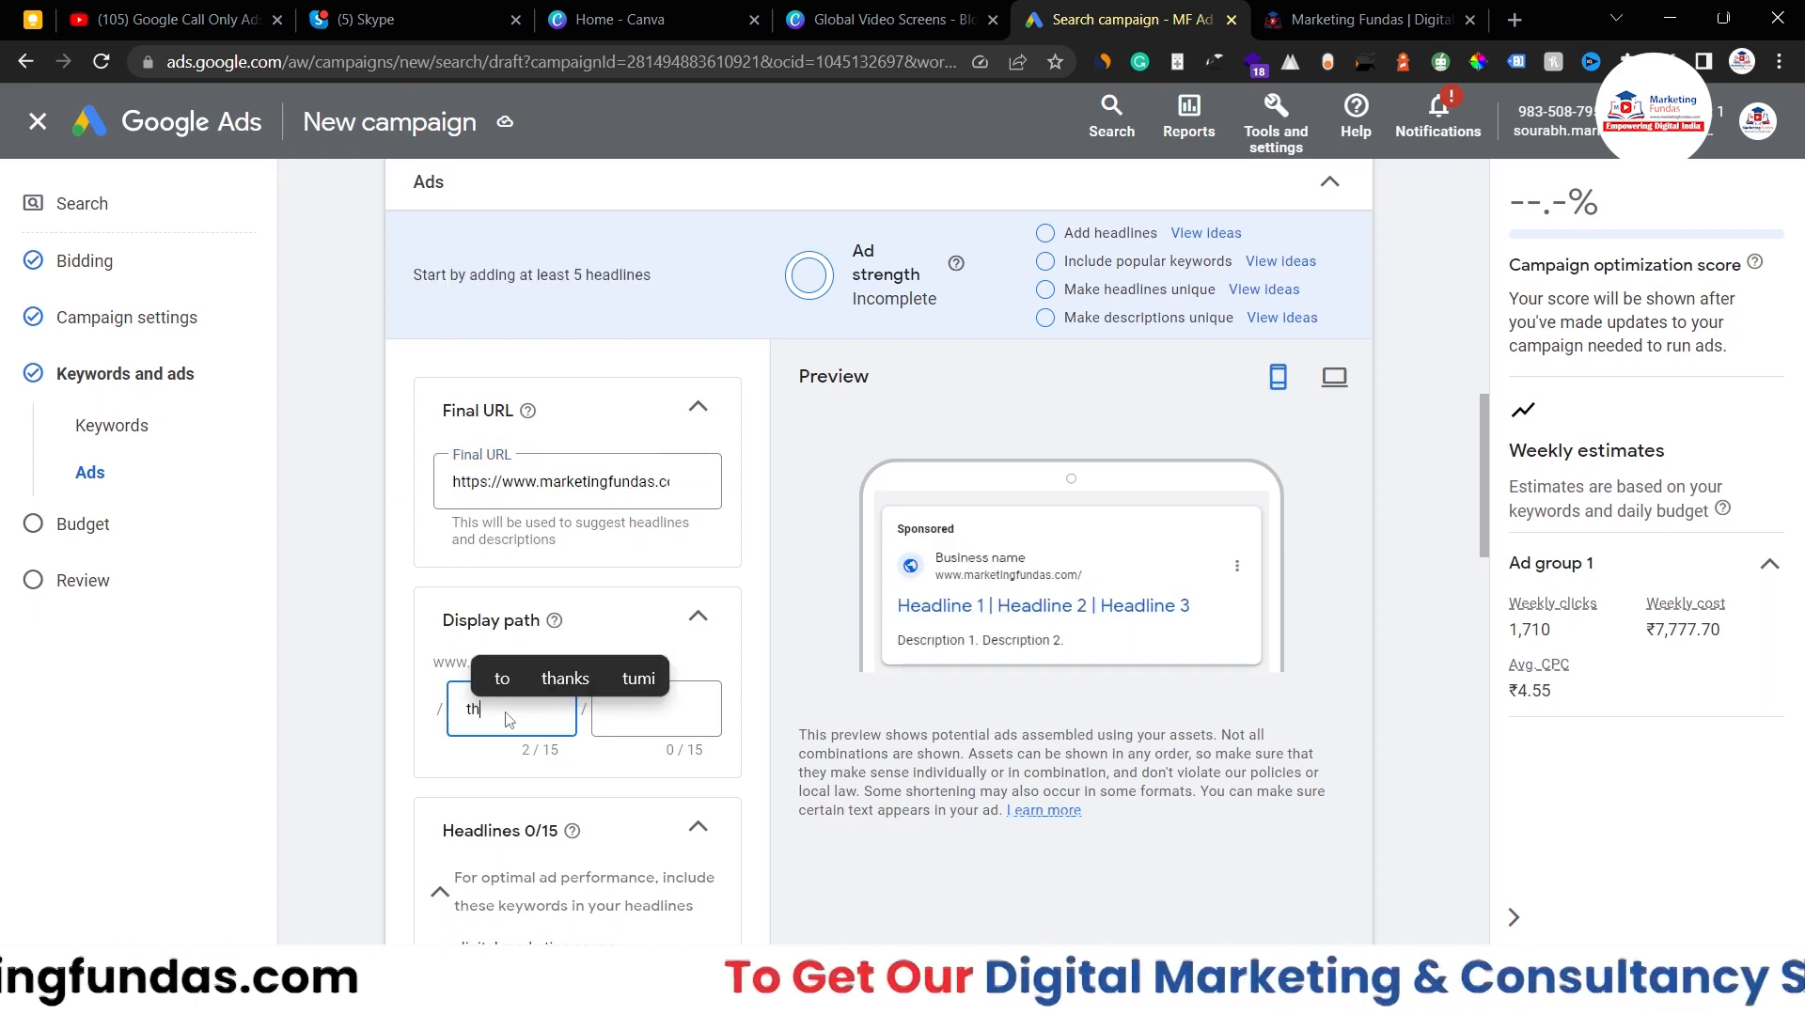
{"action": "key", "text": "BackSpace"}
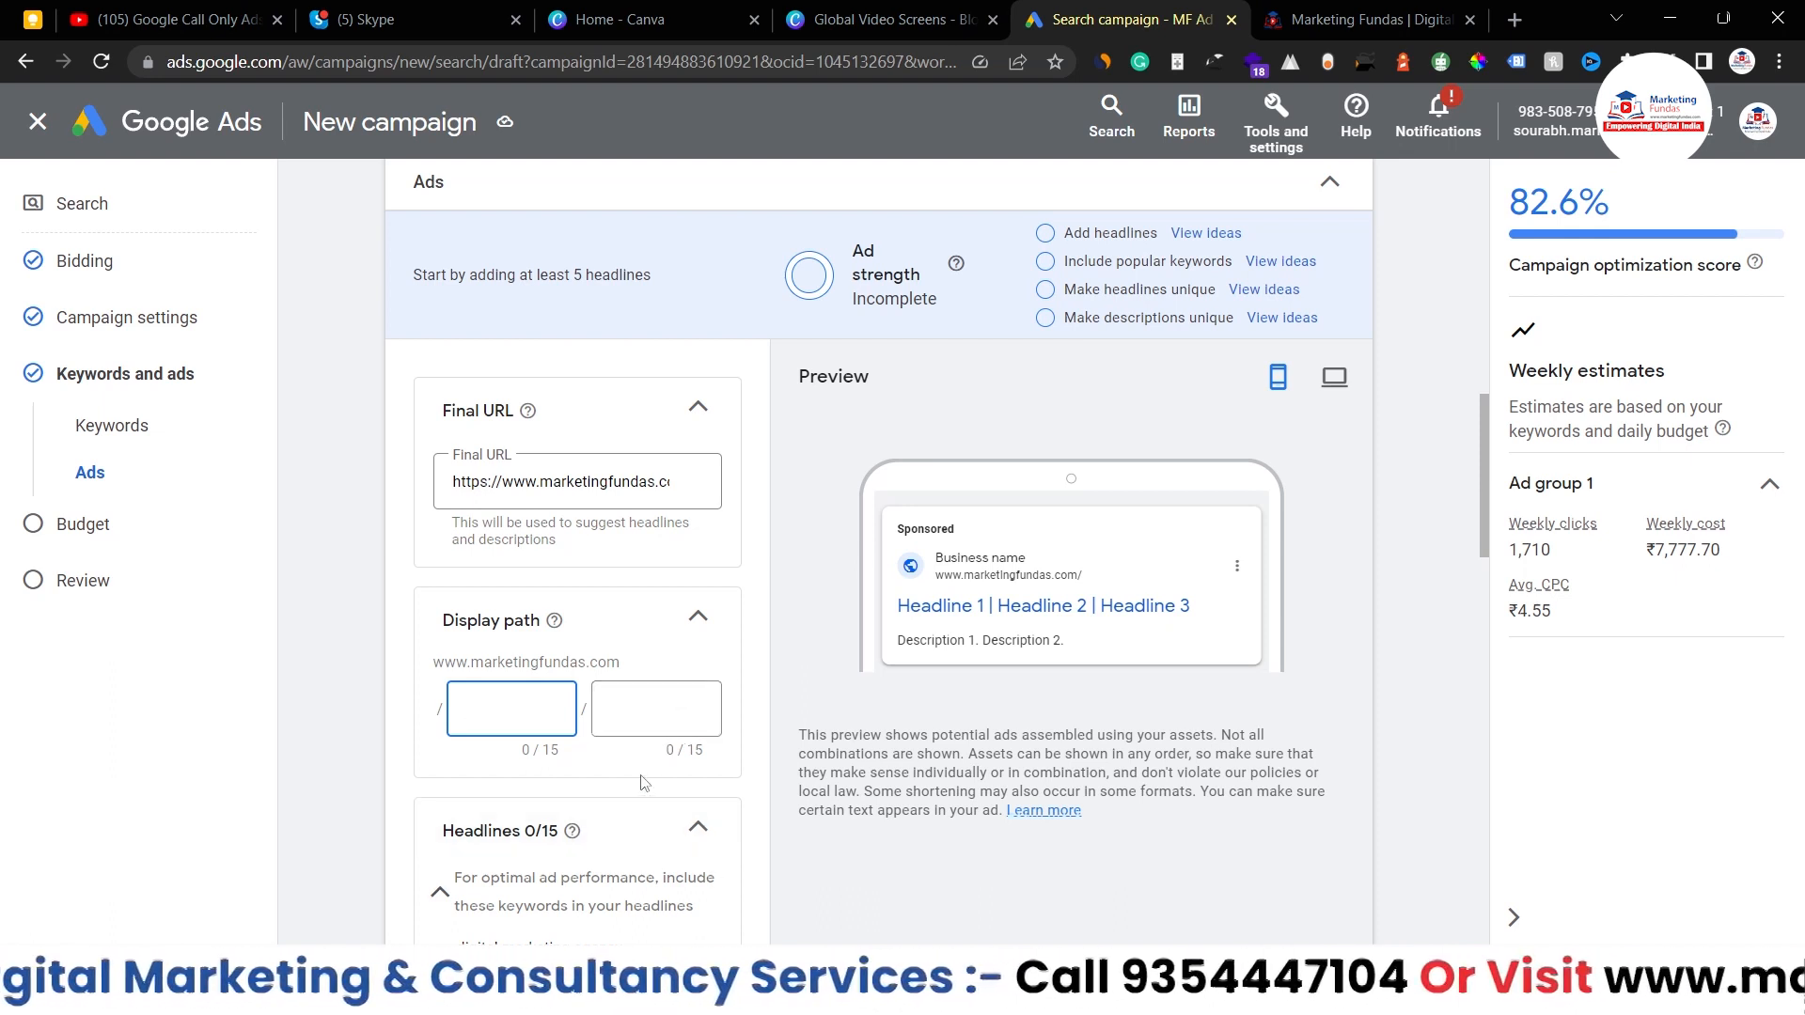
{"action": "type", "text": "di"}
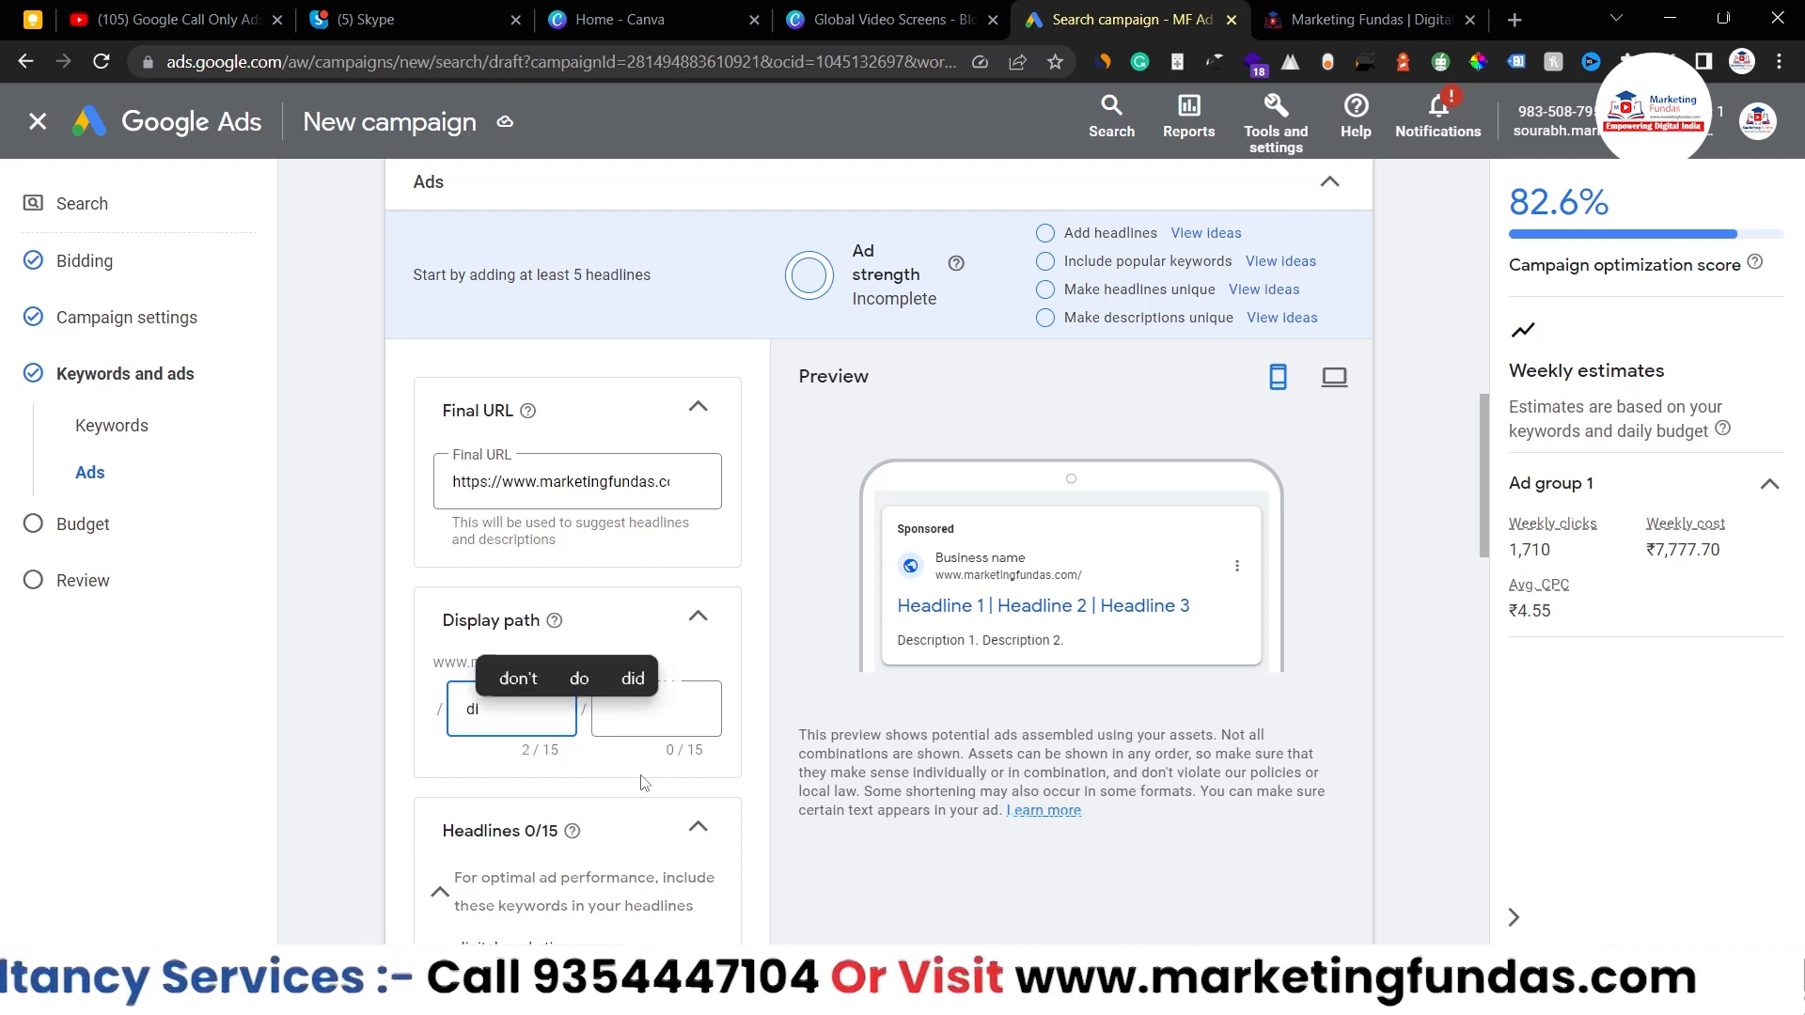
{"action": "type", "text": "gital"}
{"action": "key", "text": "Tab"}
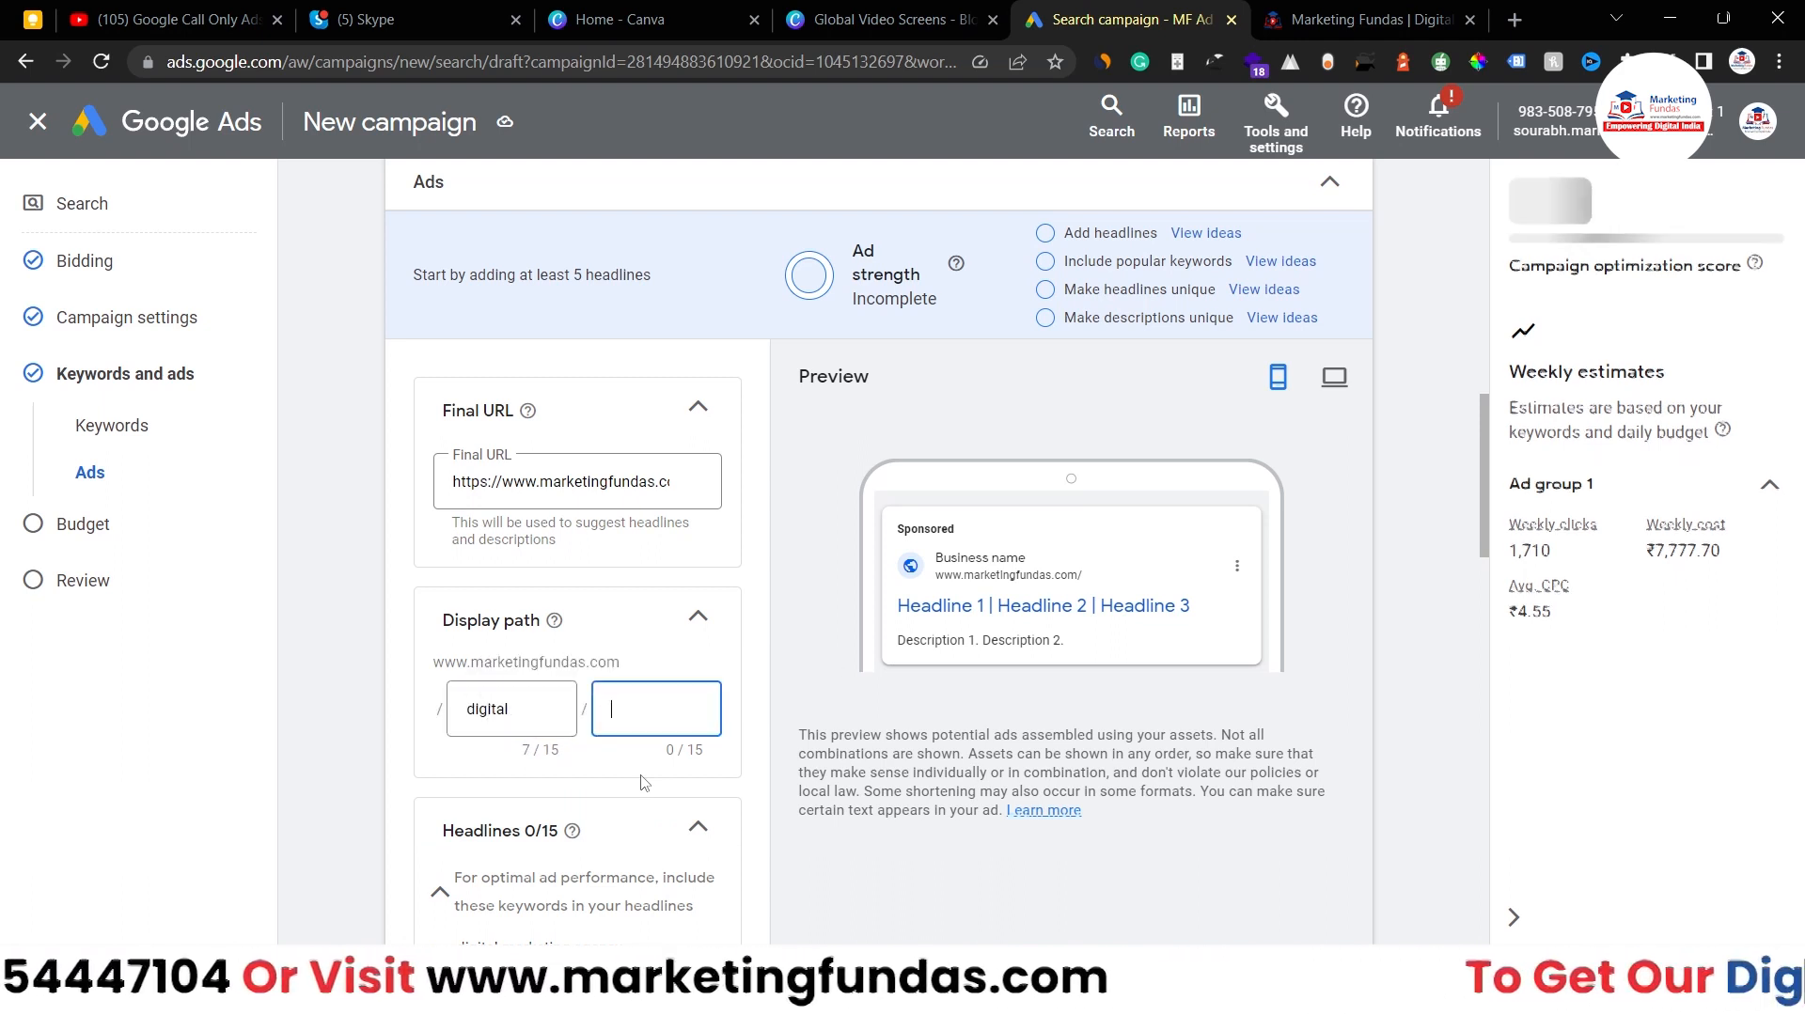
{"action": "type", "text": "marketing"}
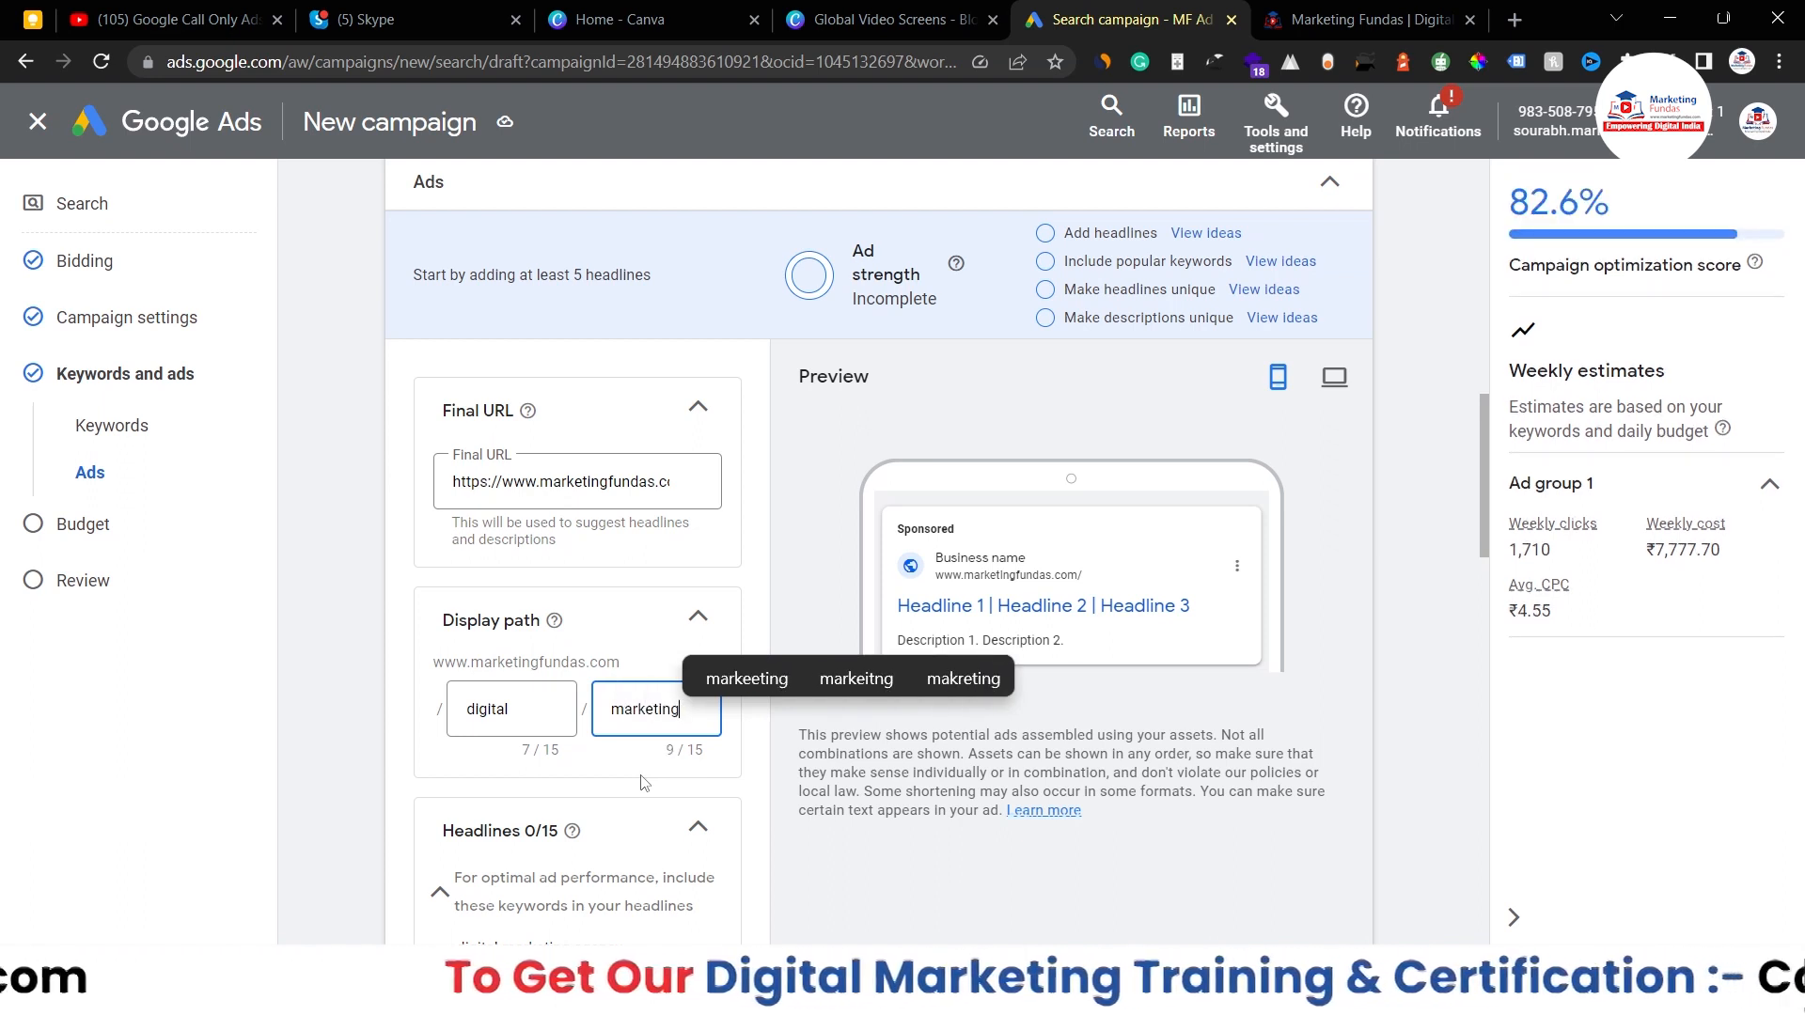
{"action": "left_click", "coordinate": [641, 637]}
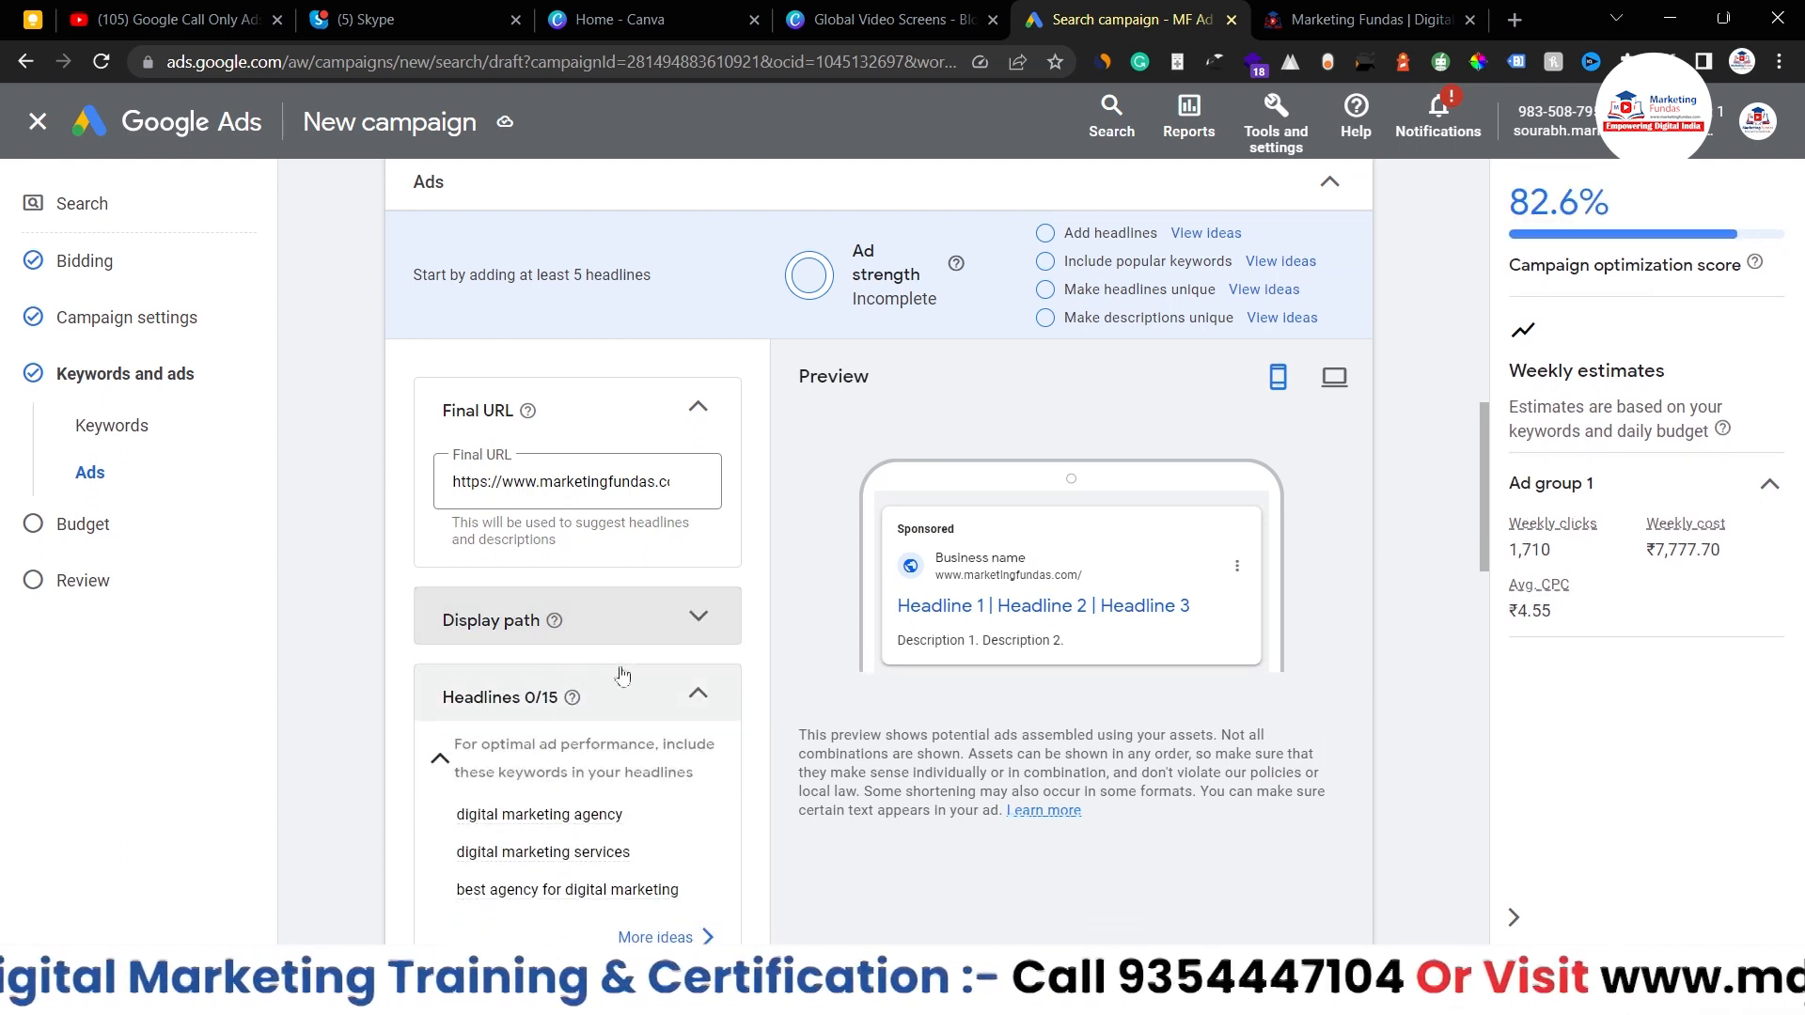
{"action": "left_click", "coordinate": [694, 617]}
- Check the marketingfundas.com/digital/marketing preview and ad fields, then bring up the Notepad of prepared ad copy
{"action": "left_click", "coordinate": [548, 709]}
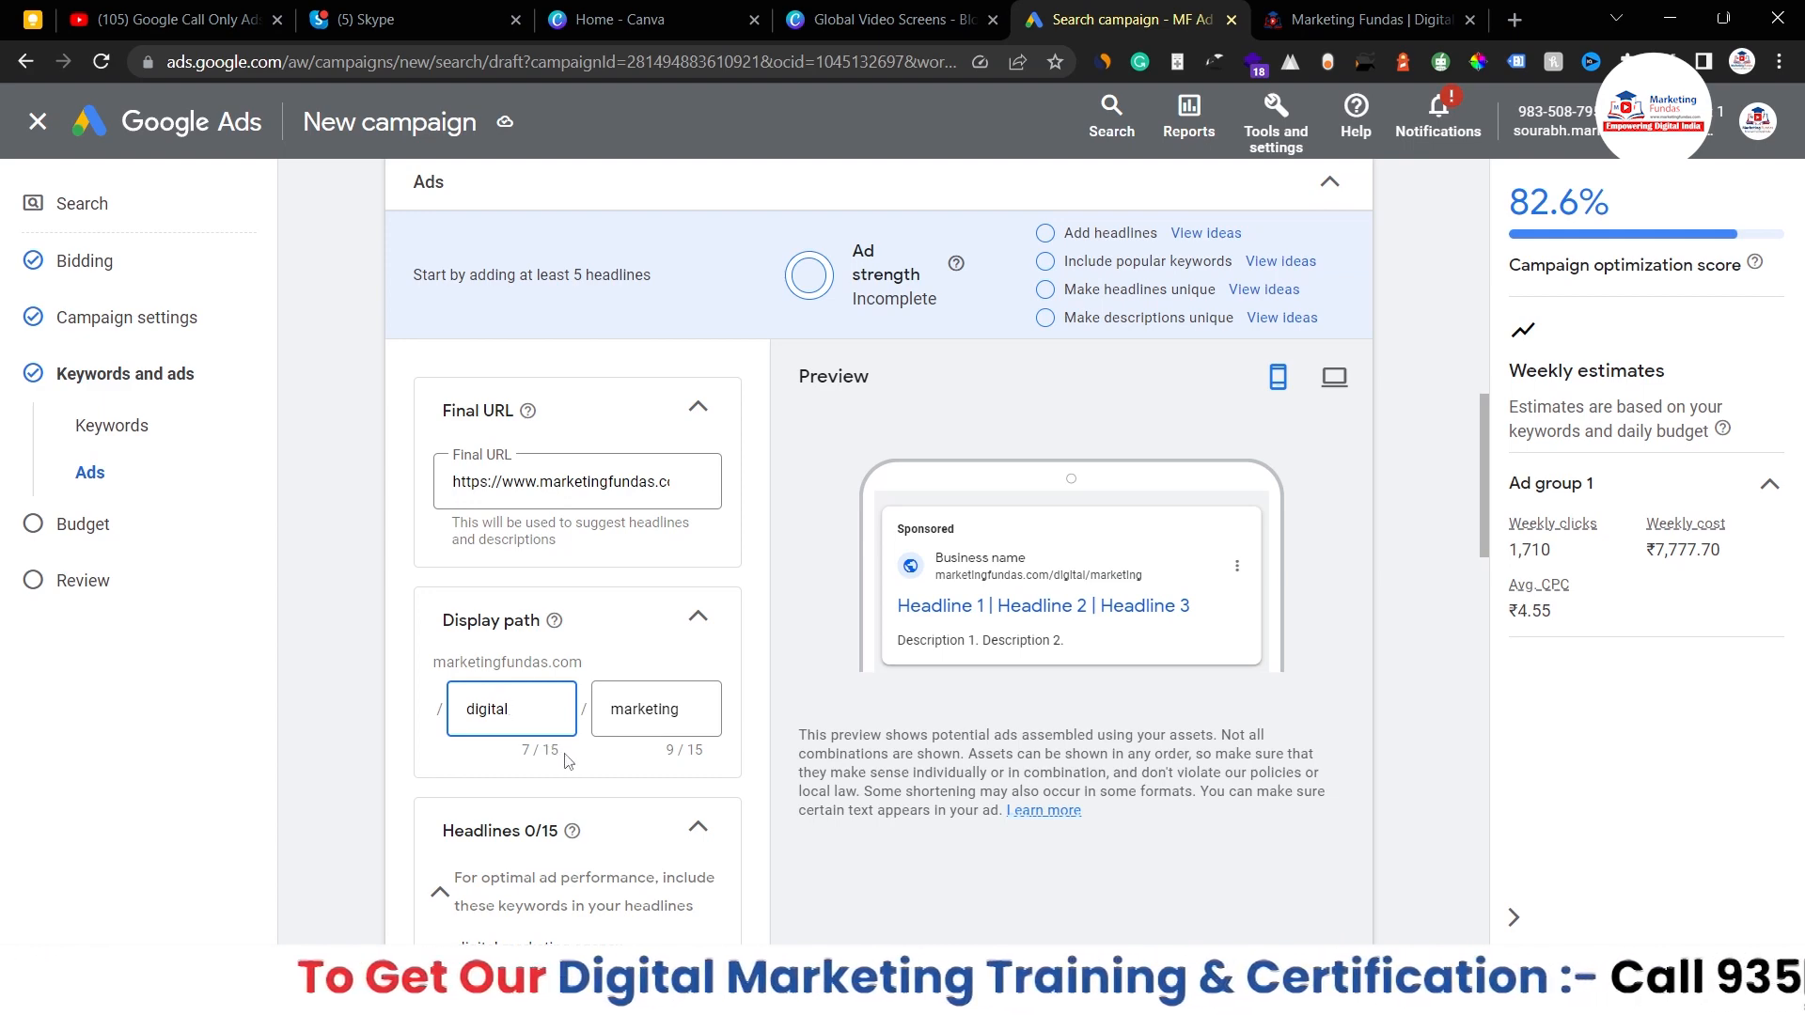
{"action": "scroll", "coordinate": [585, 764], "scroll_direction": "down", "scroll_amount": 1}
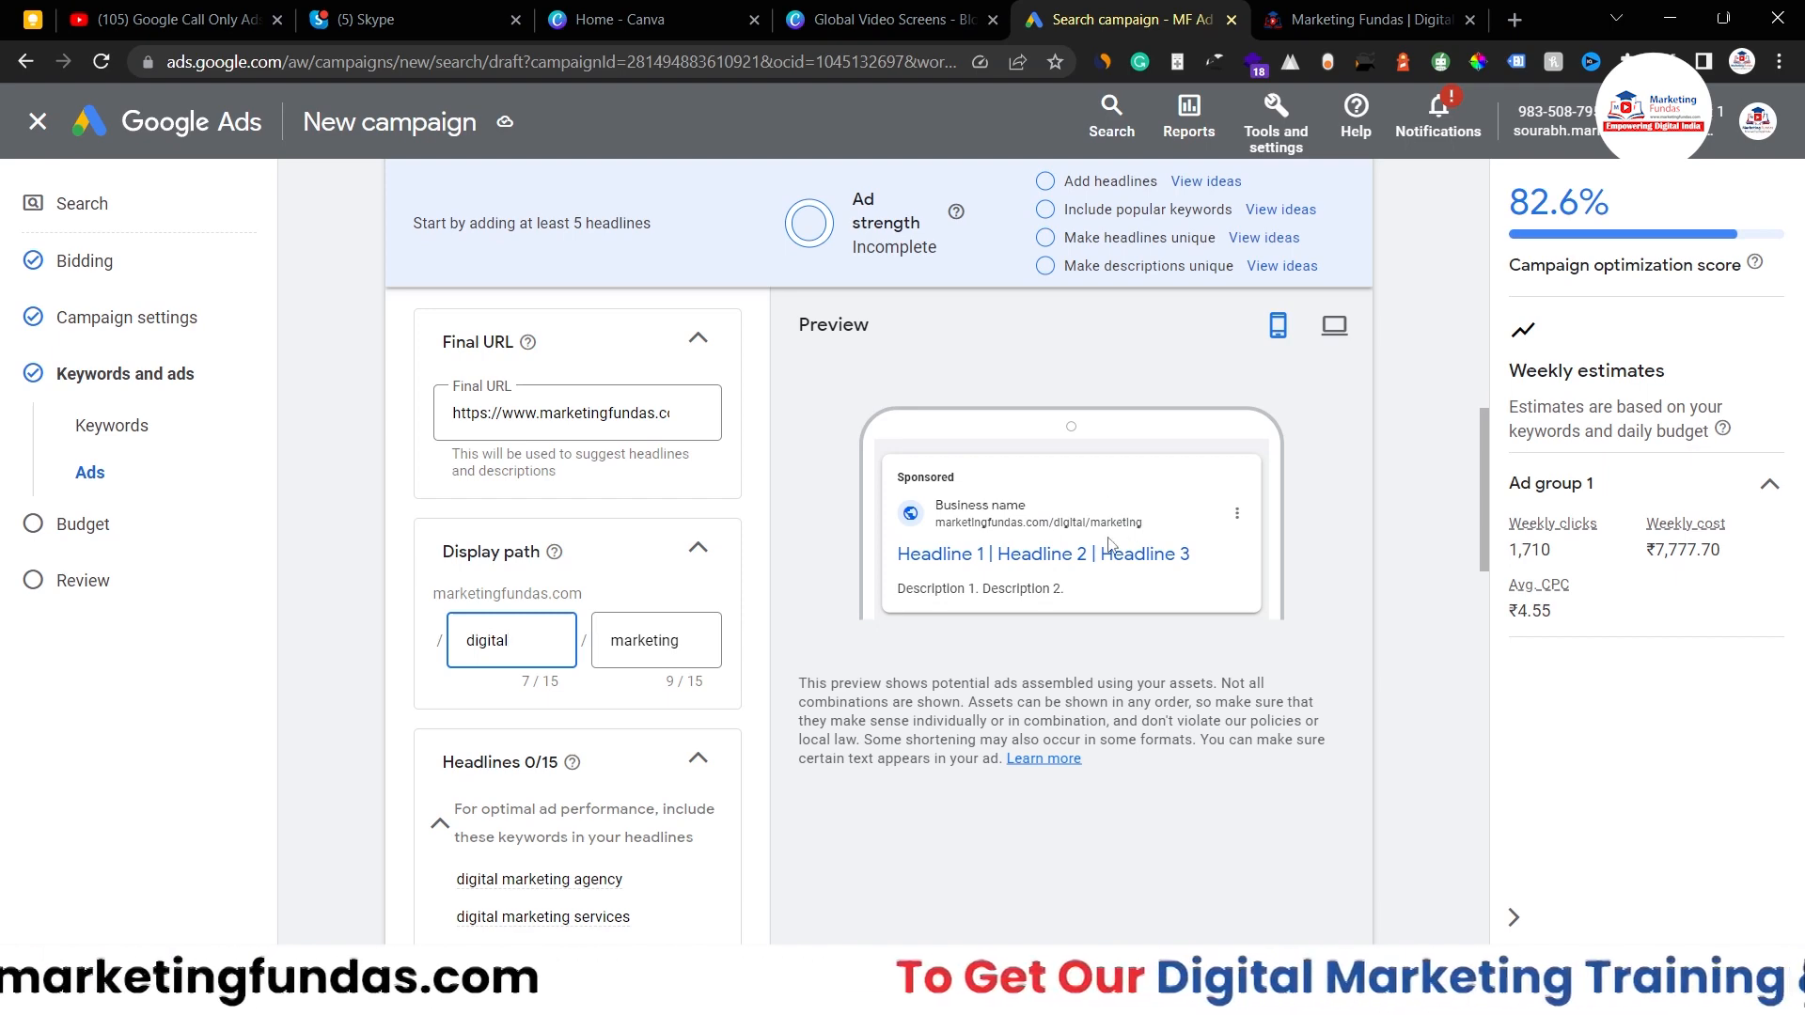
{"action": "scroll", "coordinate": [624, 583], "scroll_direction": "down", "scroll_amount": 2}
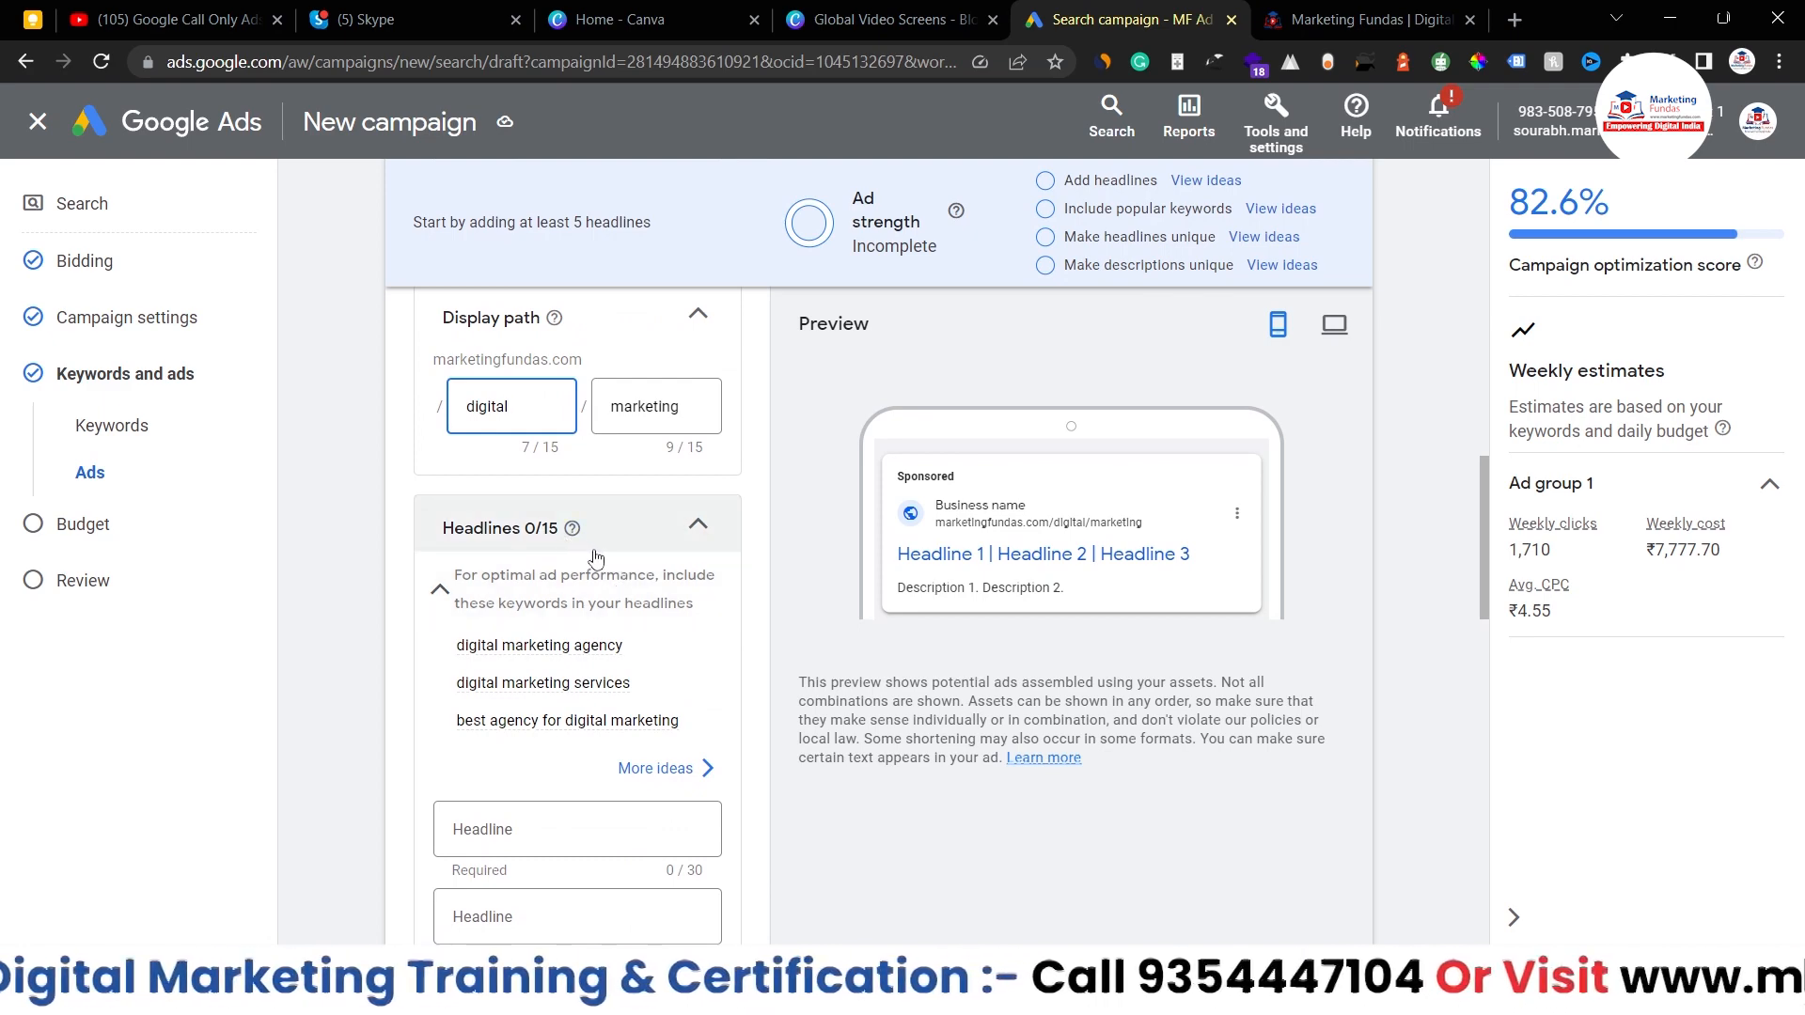
{"action": "scroll", "coordinate": [489, 526], "scroll_direction": "down", "scroll_amount": 1}
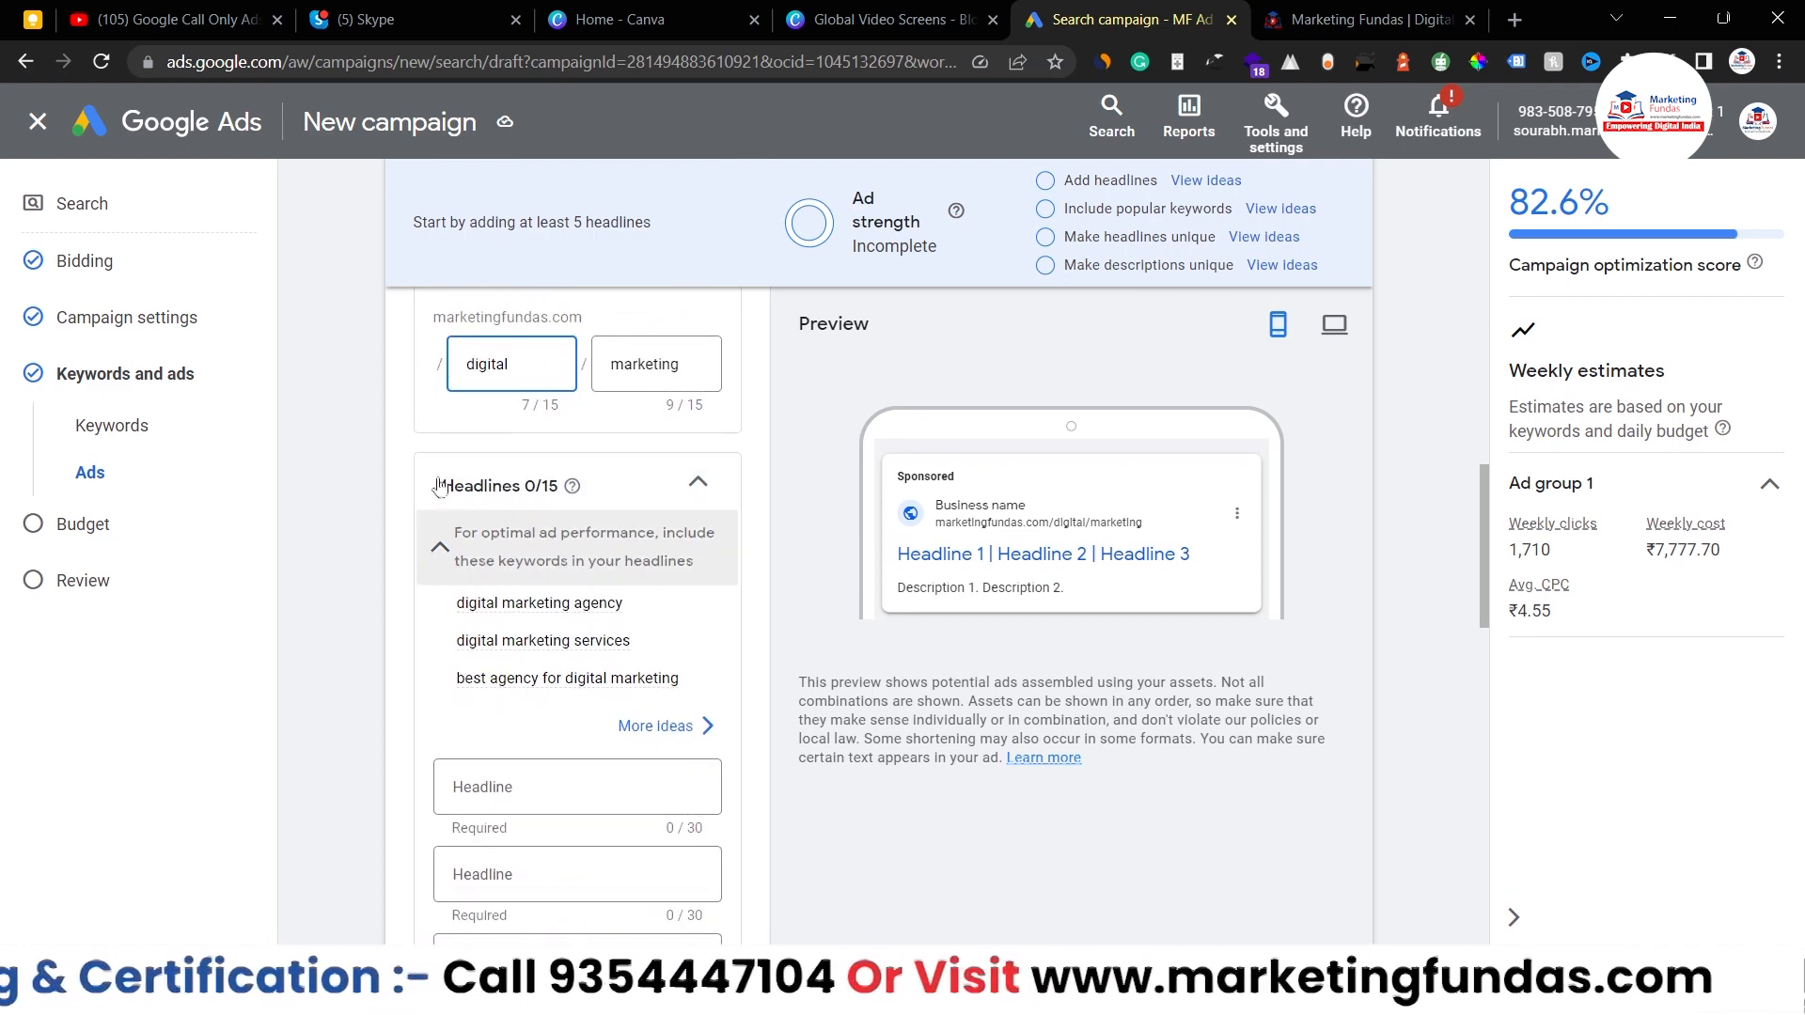
{"action": "scroll", "coordinate": [519, 588], "scroll_direction": "down", "scroll_amount": 1}
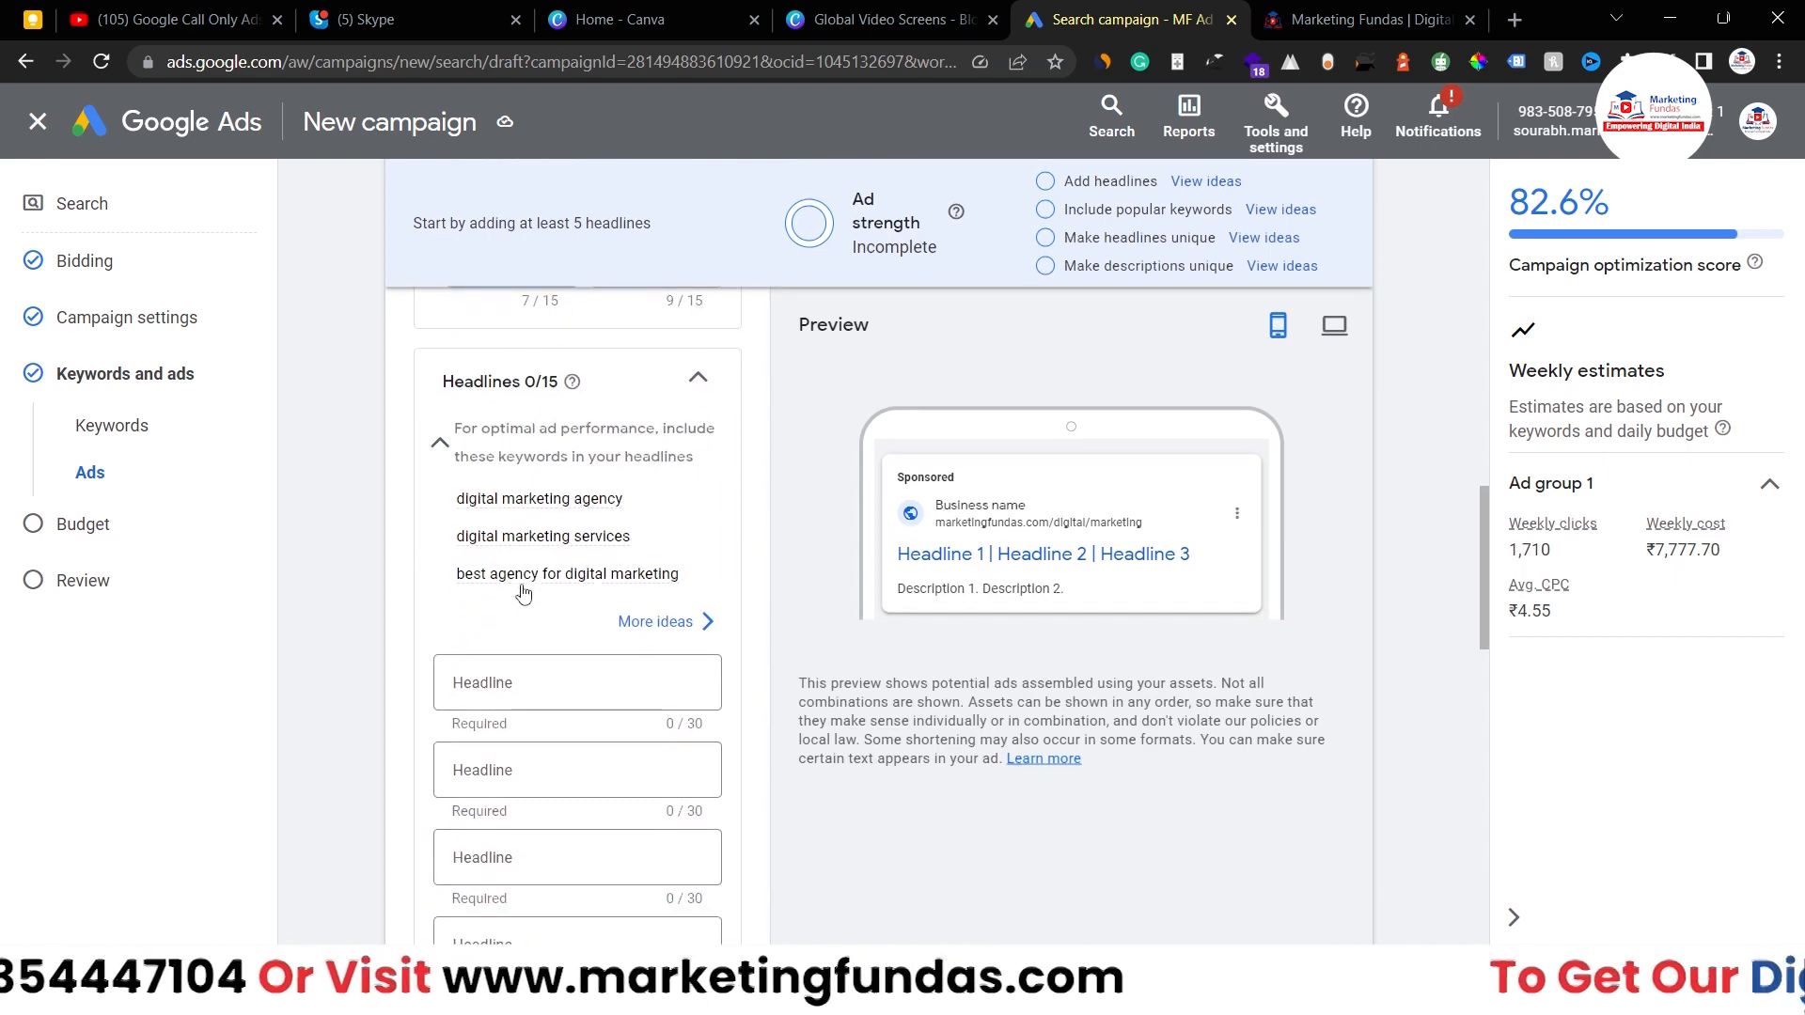
{"action": "scroll", "coordinate": [524, 592], "scroll_direction": "down", "scroll_amount": 2}
{"action": "scroll", "coordinate": [524, 591], "scroll_direction": "up", "scroll_amount": 1}
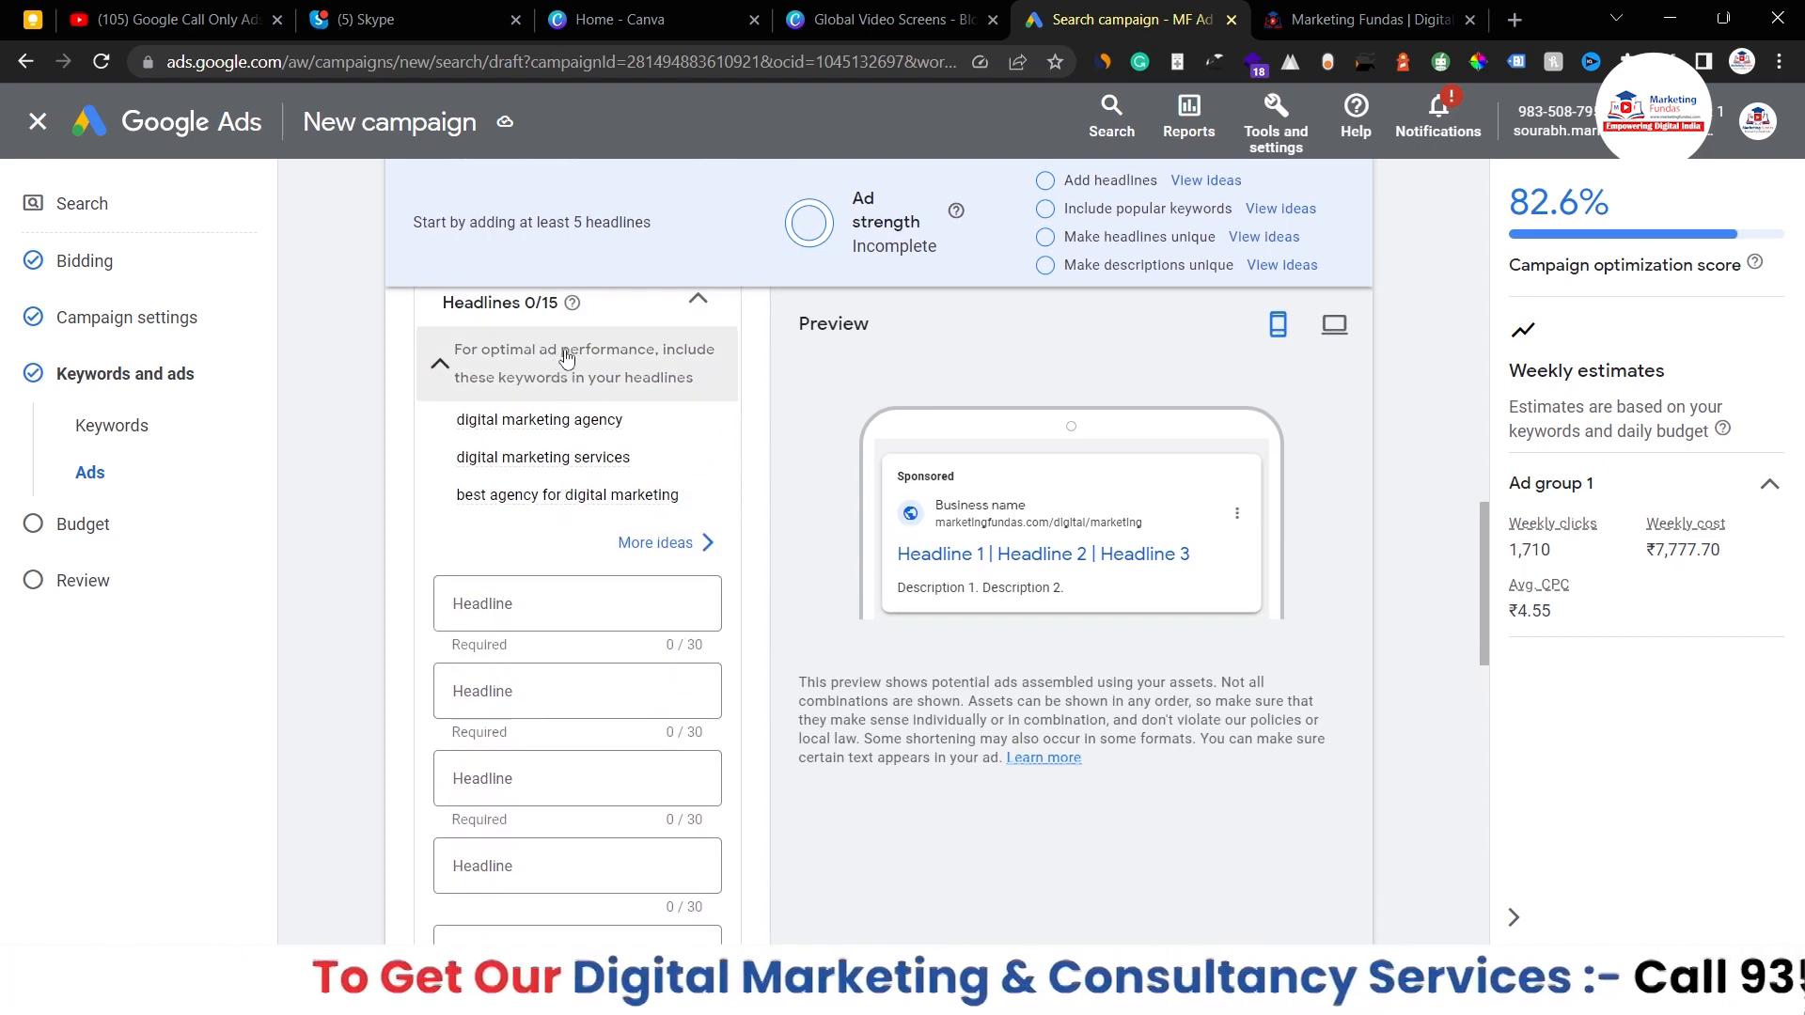
{"action": "scroll", "coordinate": [706, 461], "scroll_direction": "down", "scroll_amount": 1}
{"action": "scroll", "coordinate": [706, 461], "scroll_direction": "down", "scroll_amount": 8}
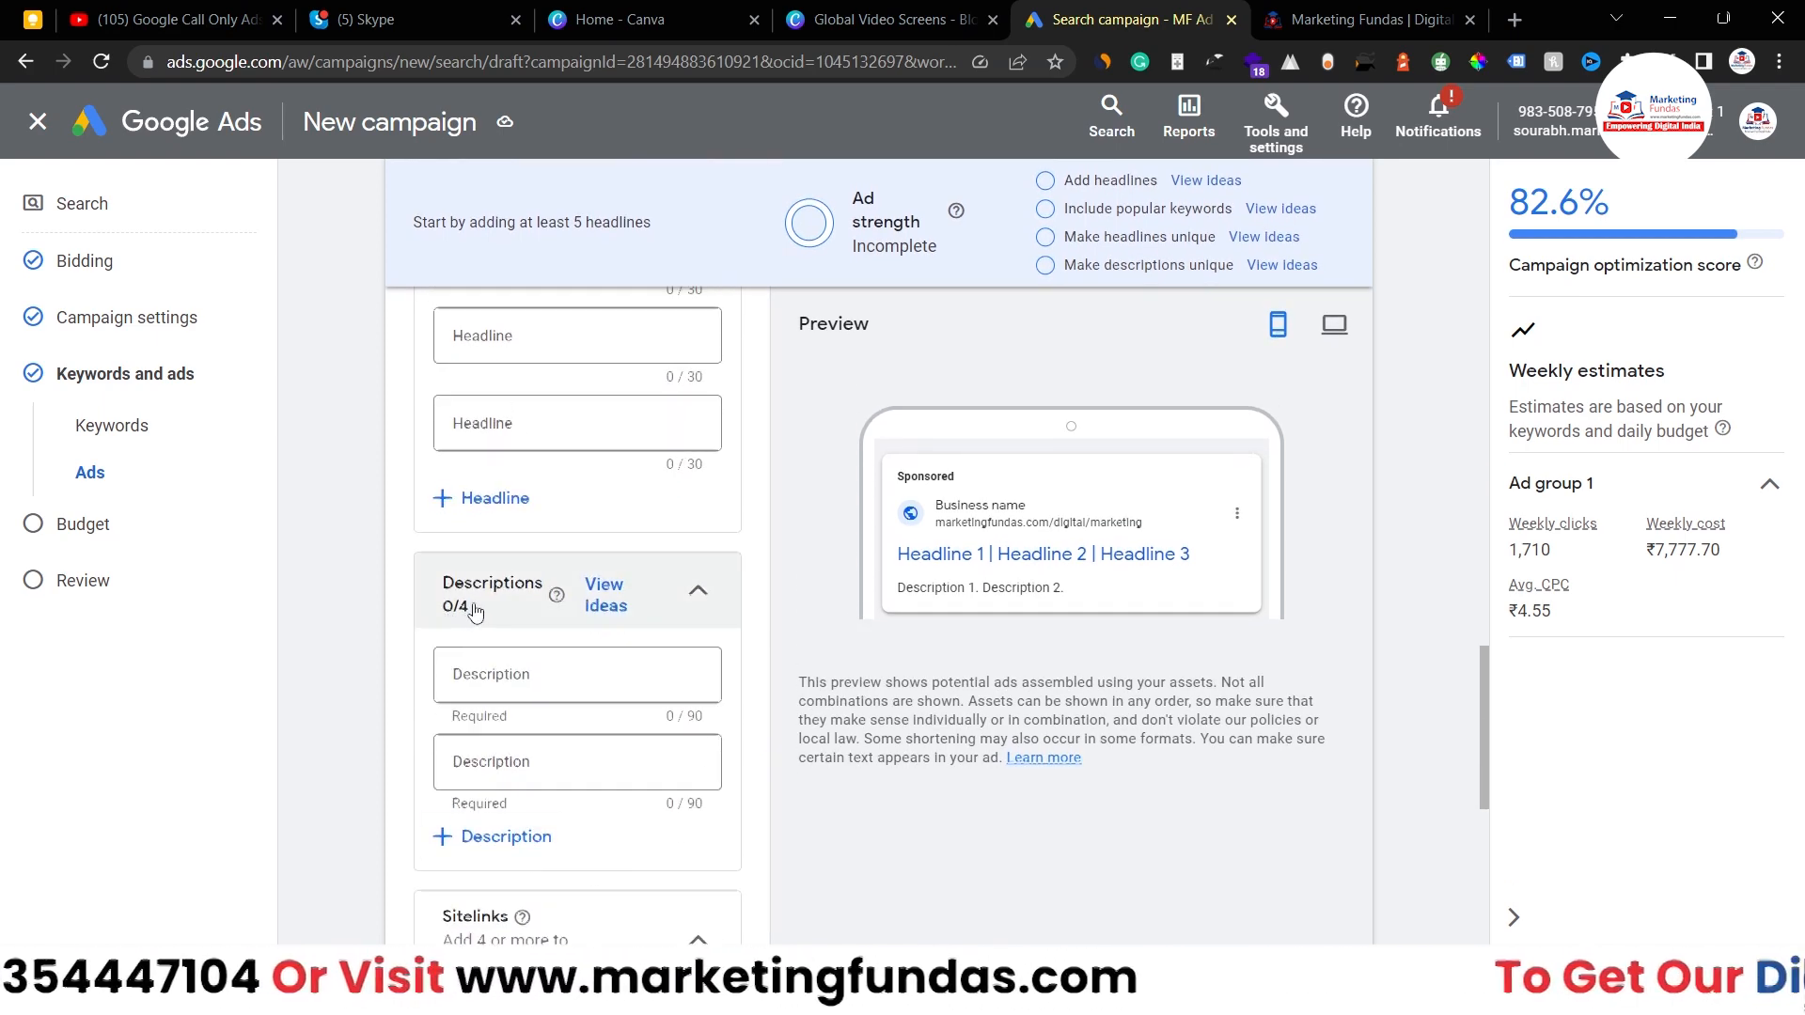
{"action": "scroll", "coordinate": [474, 611], "scroll_direction": "up", "scroll_amount": 10}
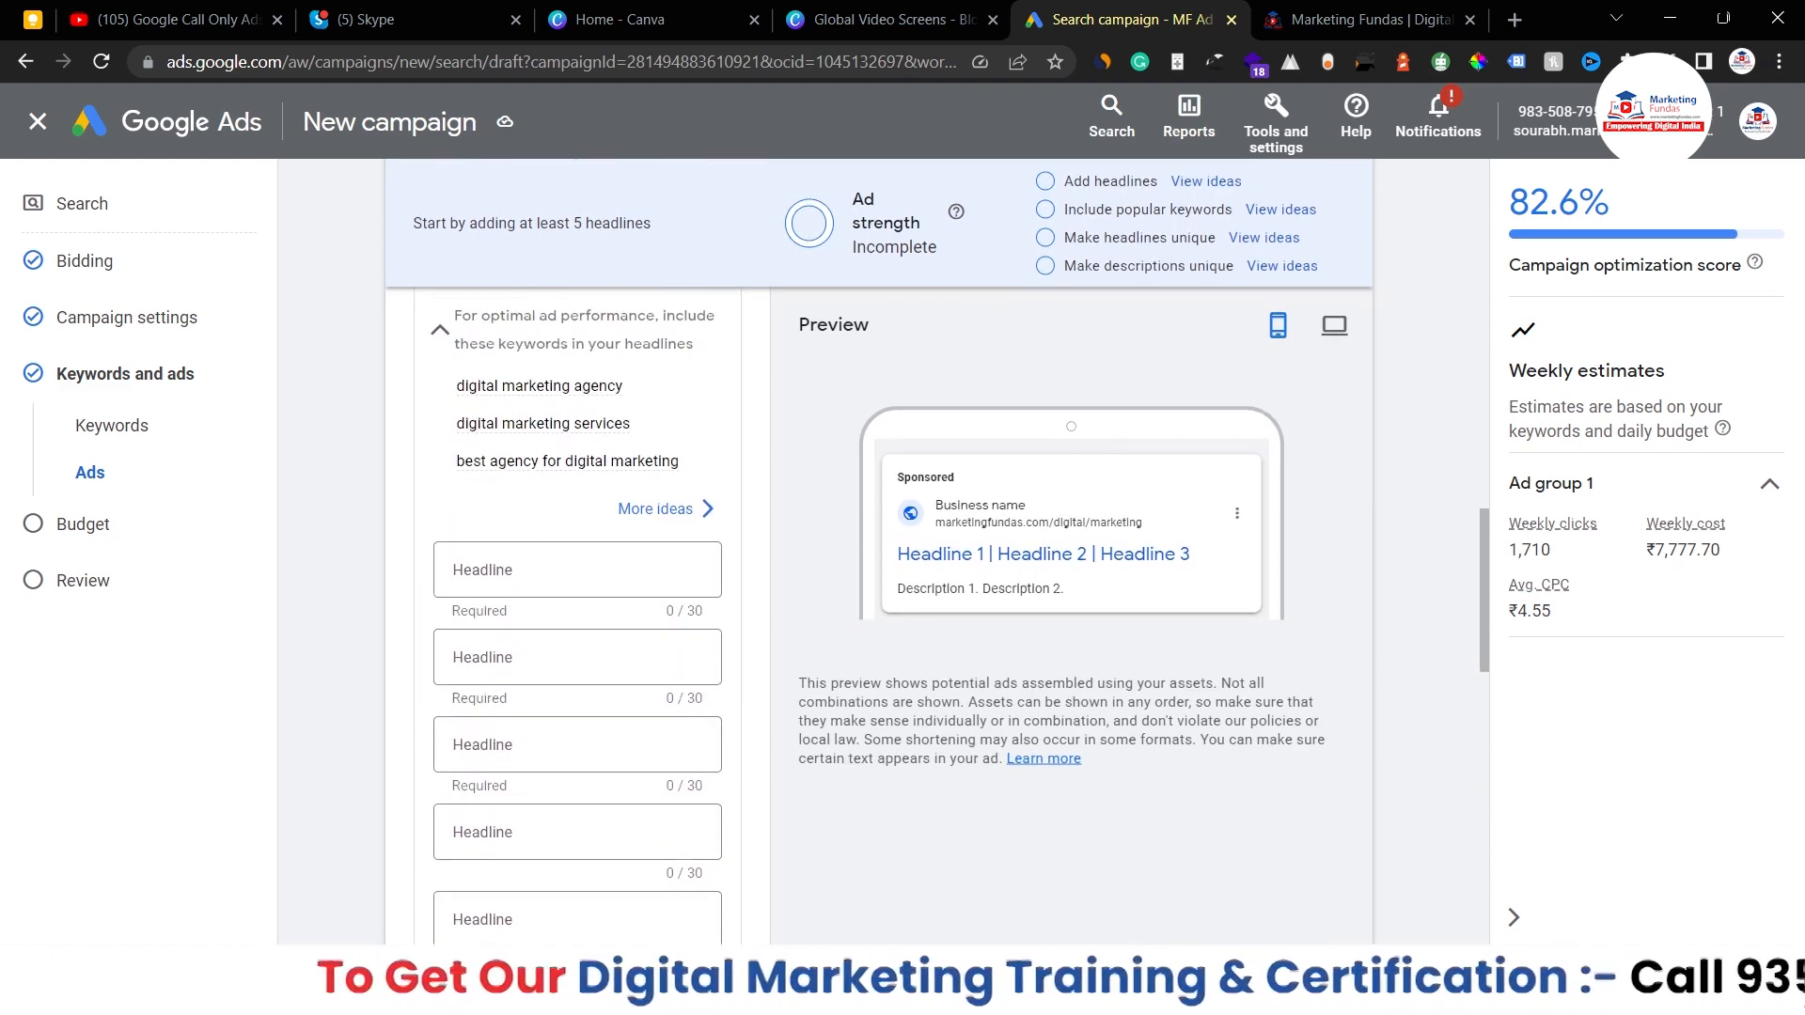
{"action": "key", "text": "alt+Tab"}
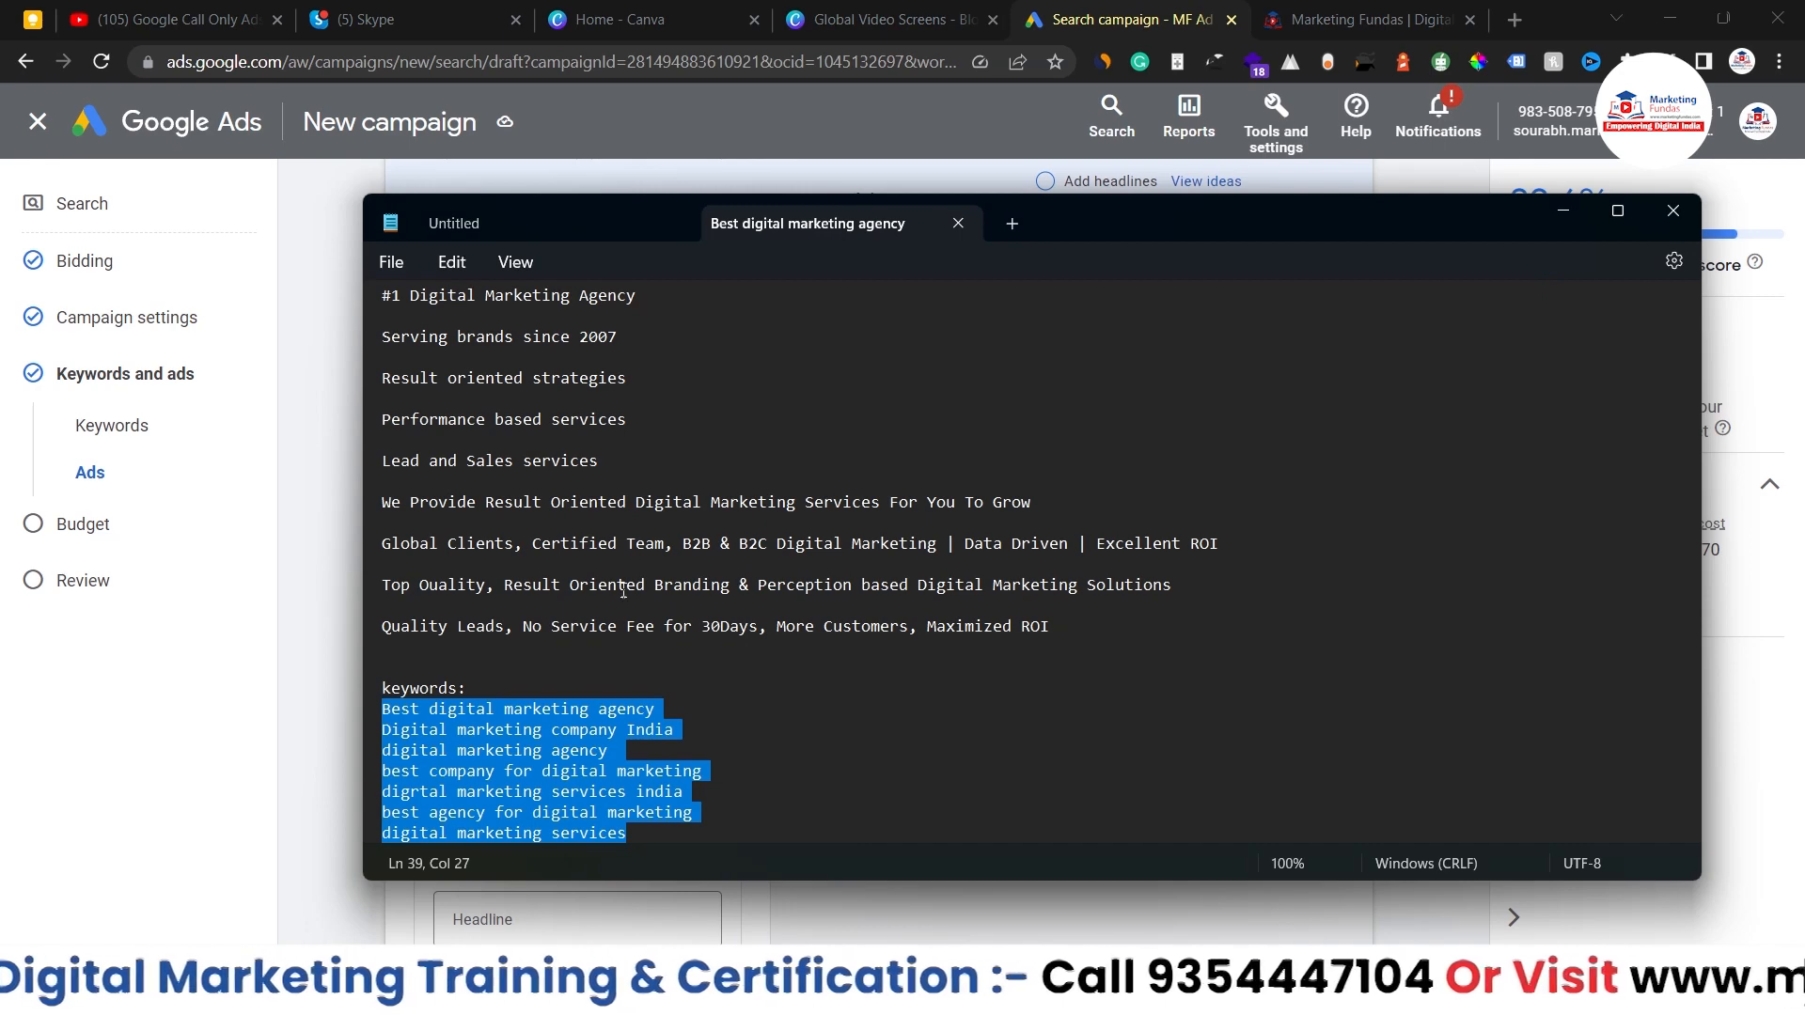
{"action": "scroll", "coordinate": [655, 297], "scroll_direction": "up", "scroll_amount": 4}
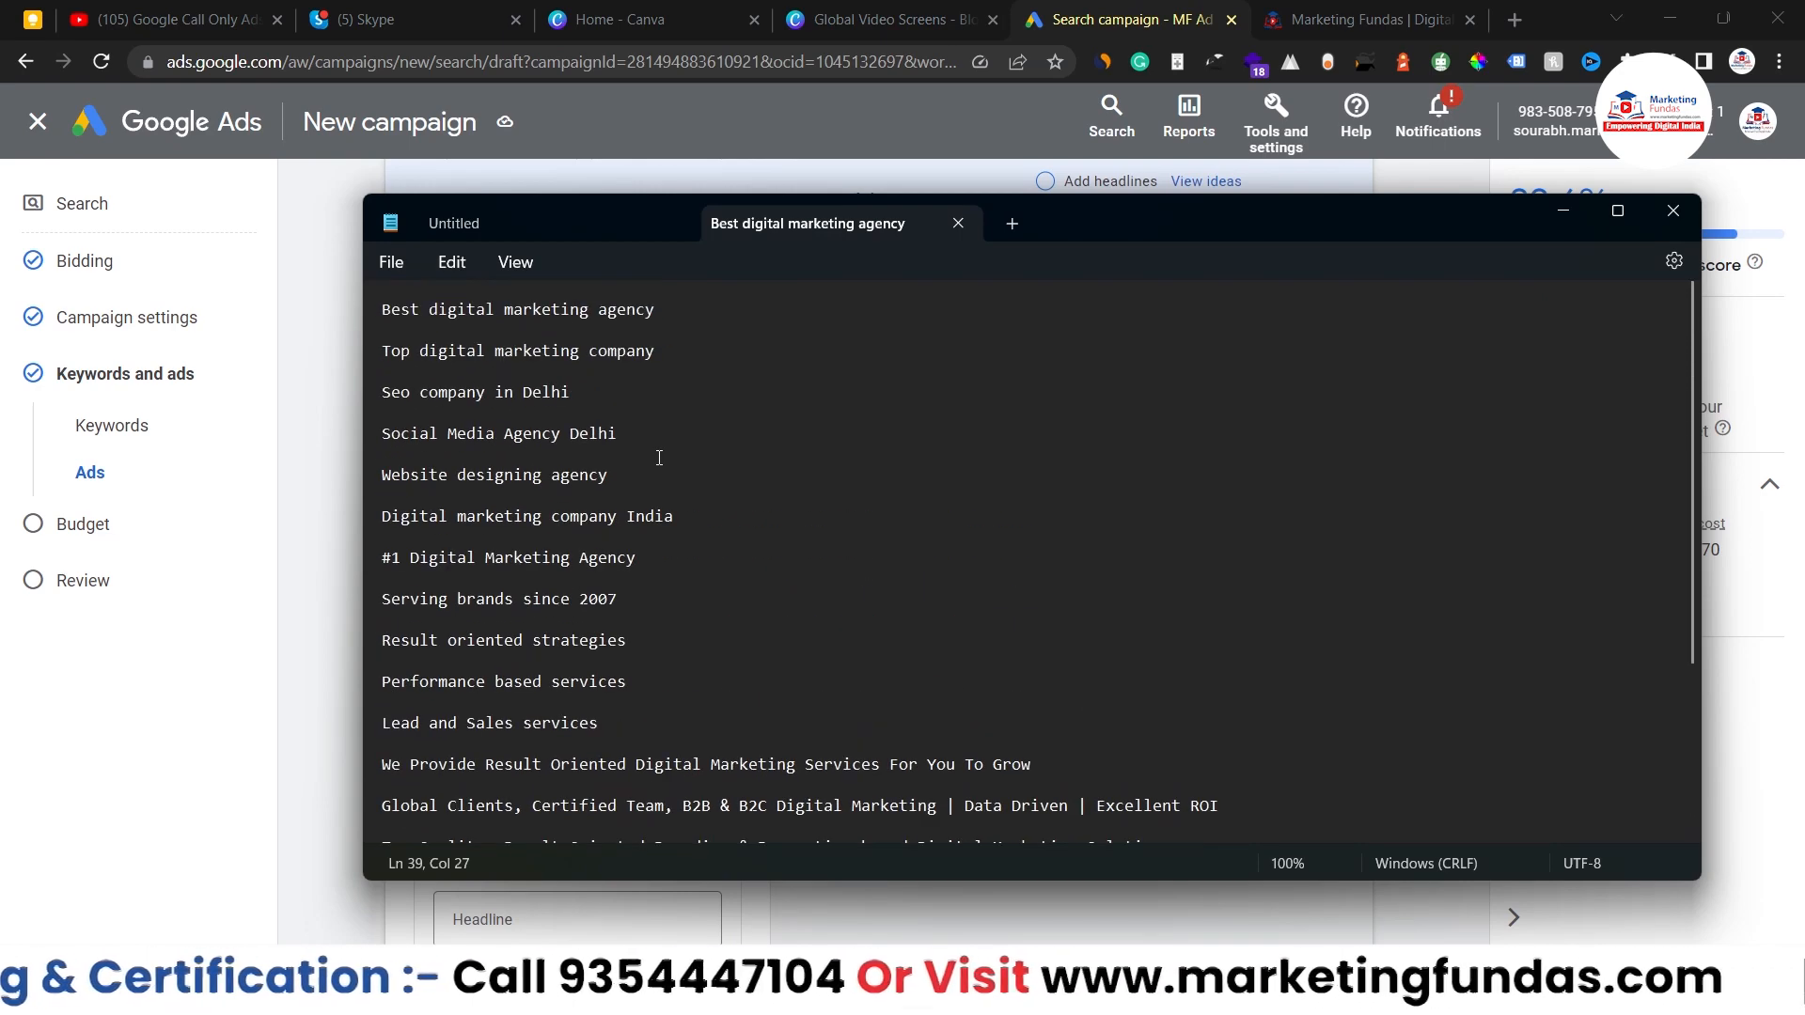
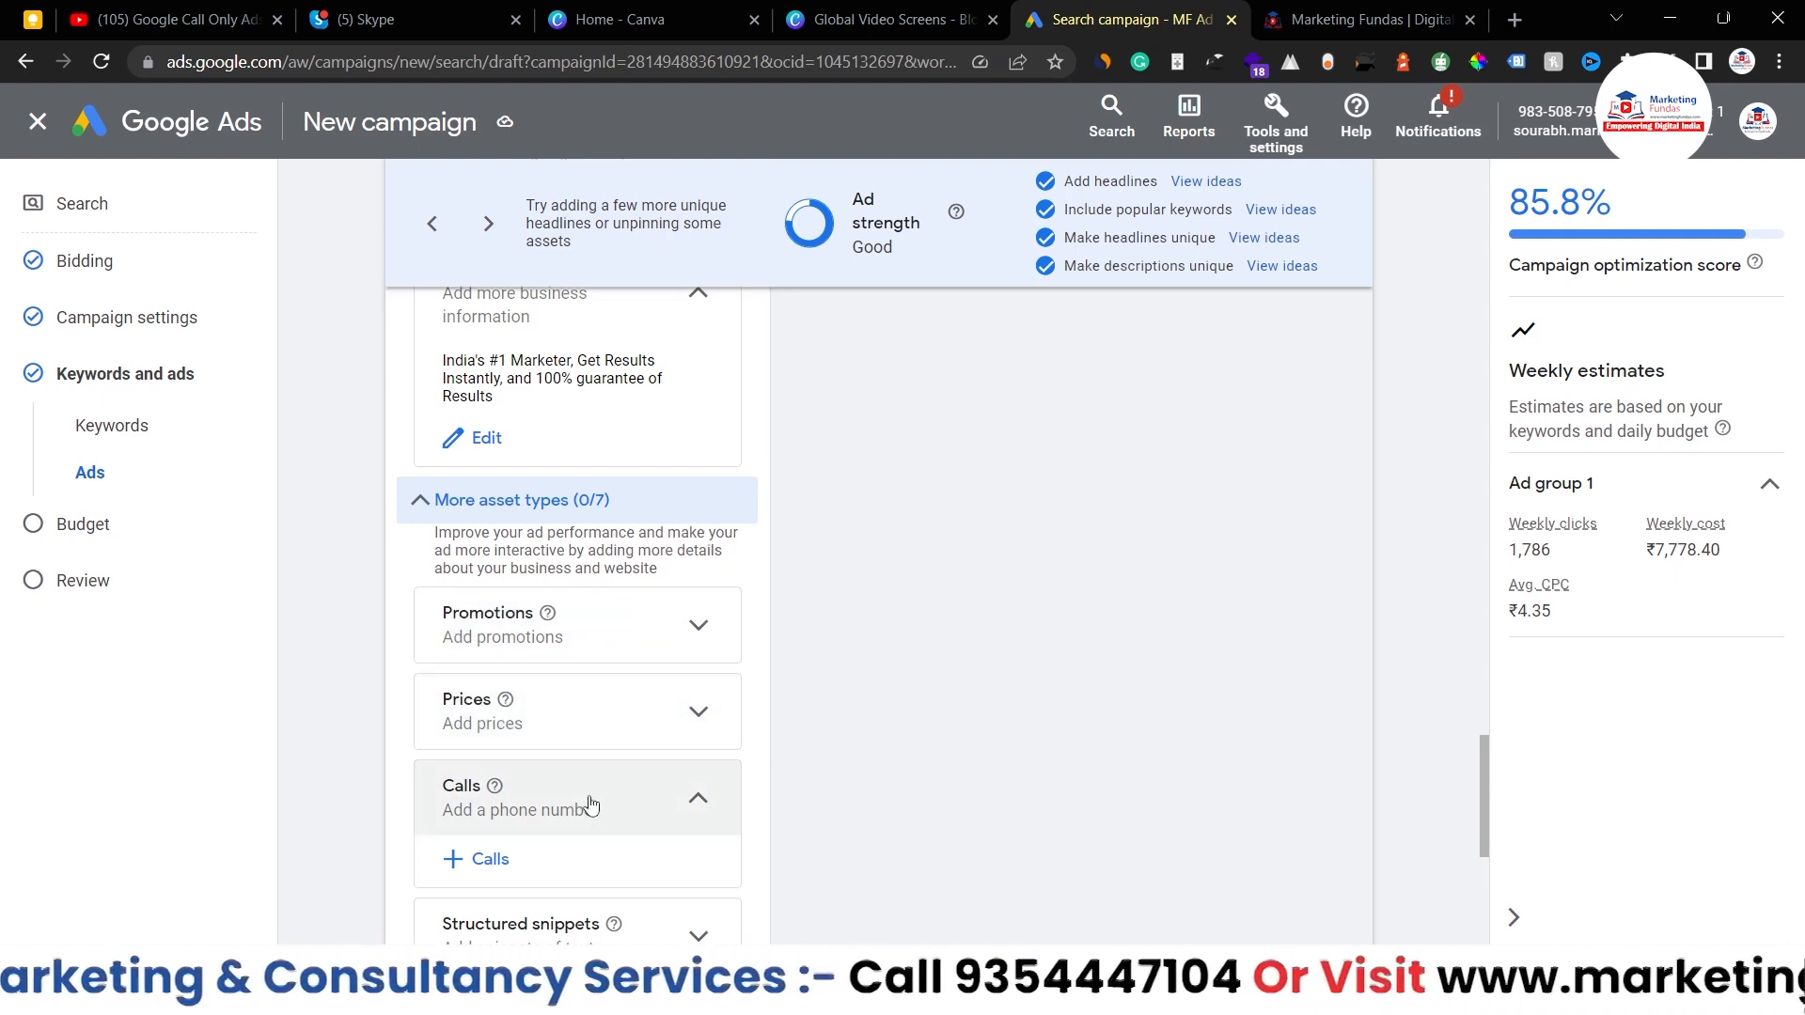
- Review the ad's callouts and the More asset types list (Promotions, Prices, Calls)
{"action": "scroll", "coordinate": [590, 805], "scroll_direction": "down", "scroll_amount": 2}
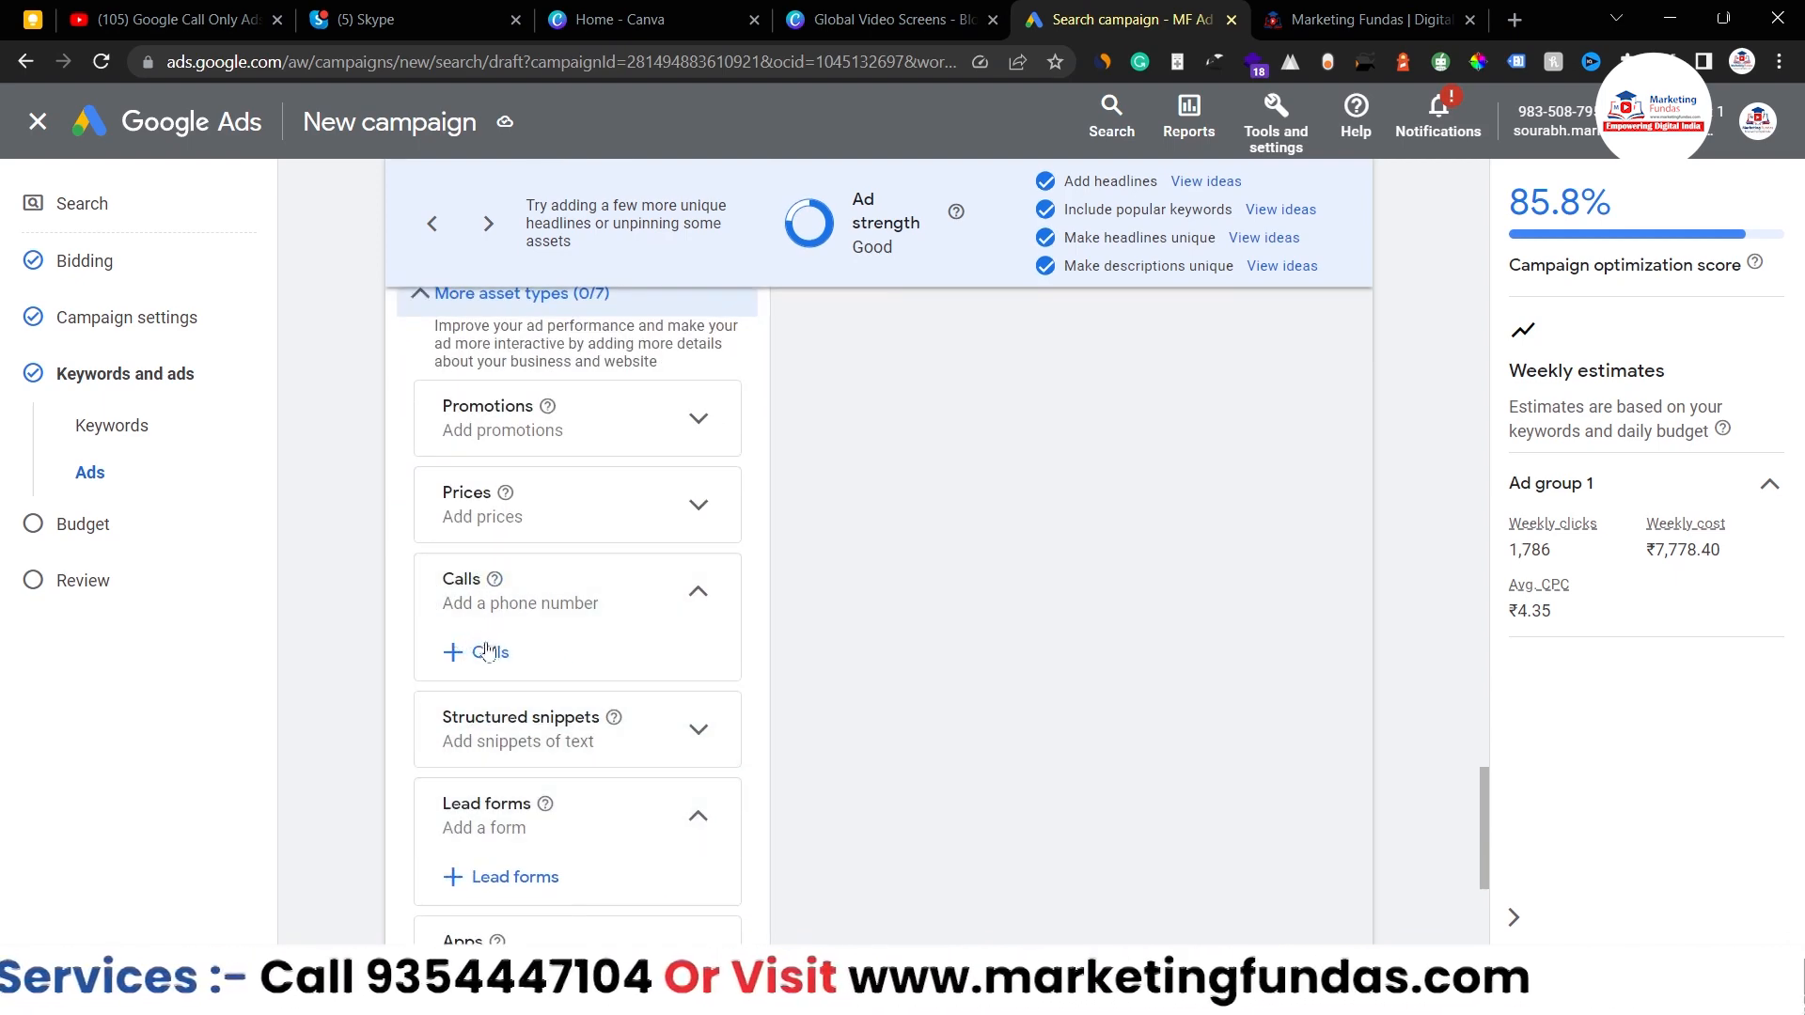
{"action": "scroll", "coordinate": [482, 655], "scroll_direction": "up", "scroll_amount": 1}
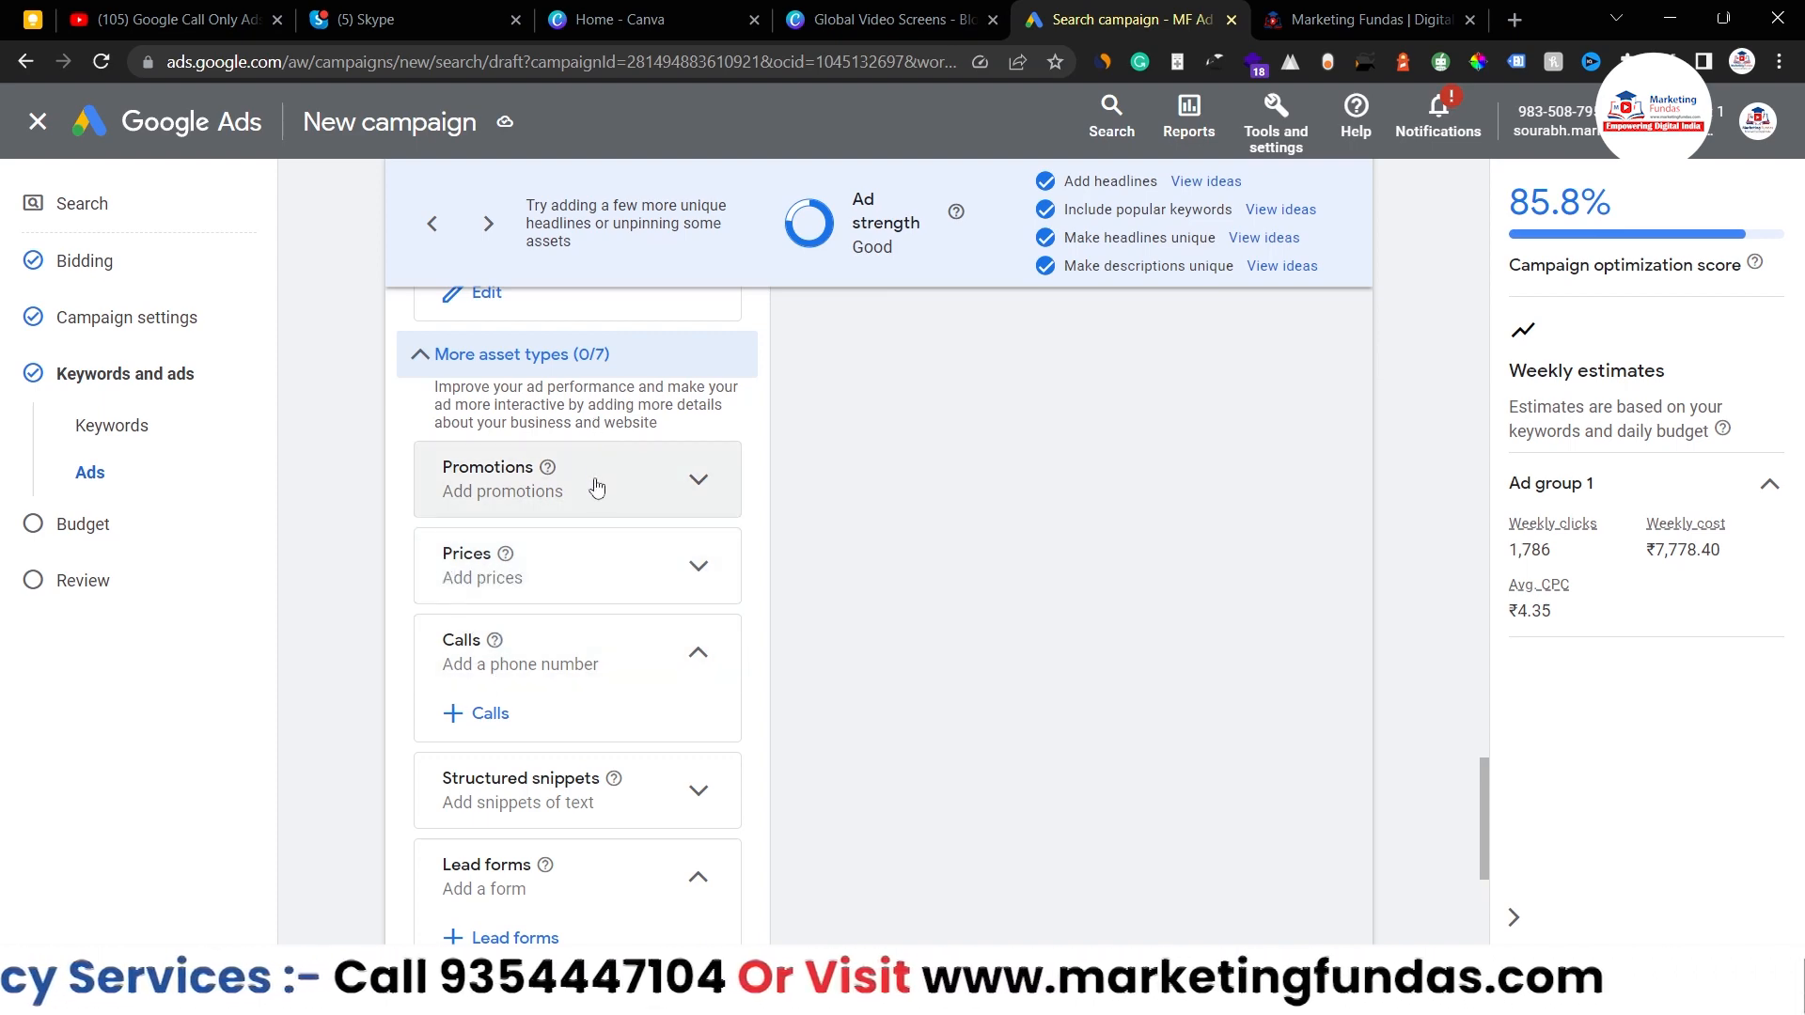
- Cycle the ad preview back and forth through its headline combinations
{"action": "scroll", "coordinate": [621, 511], "scroll_direction": "up", "scroll_amount": 5}
{"action": "scroll", "coordinate": [1119, 571], "scroll_direction": "up", "scroll_amount": 15}
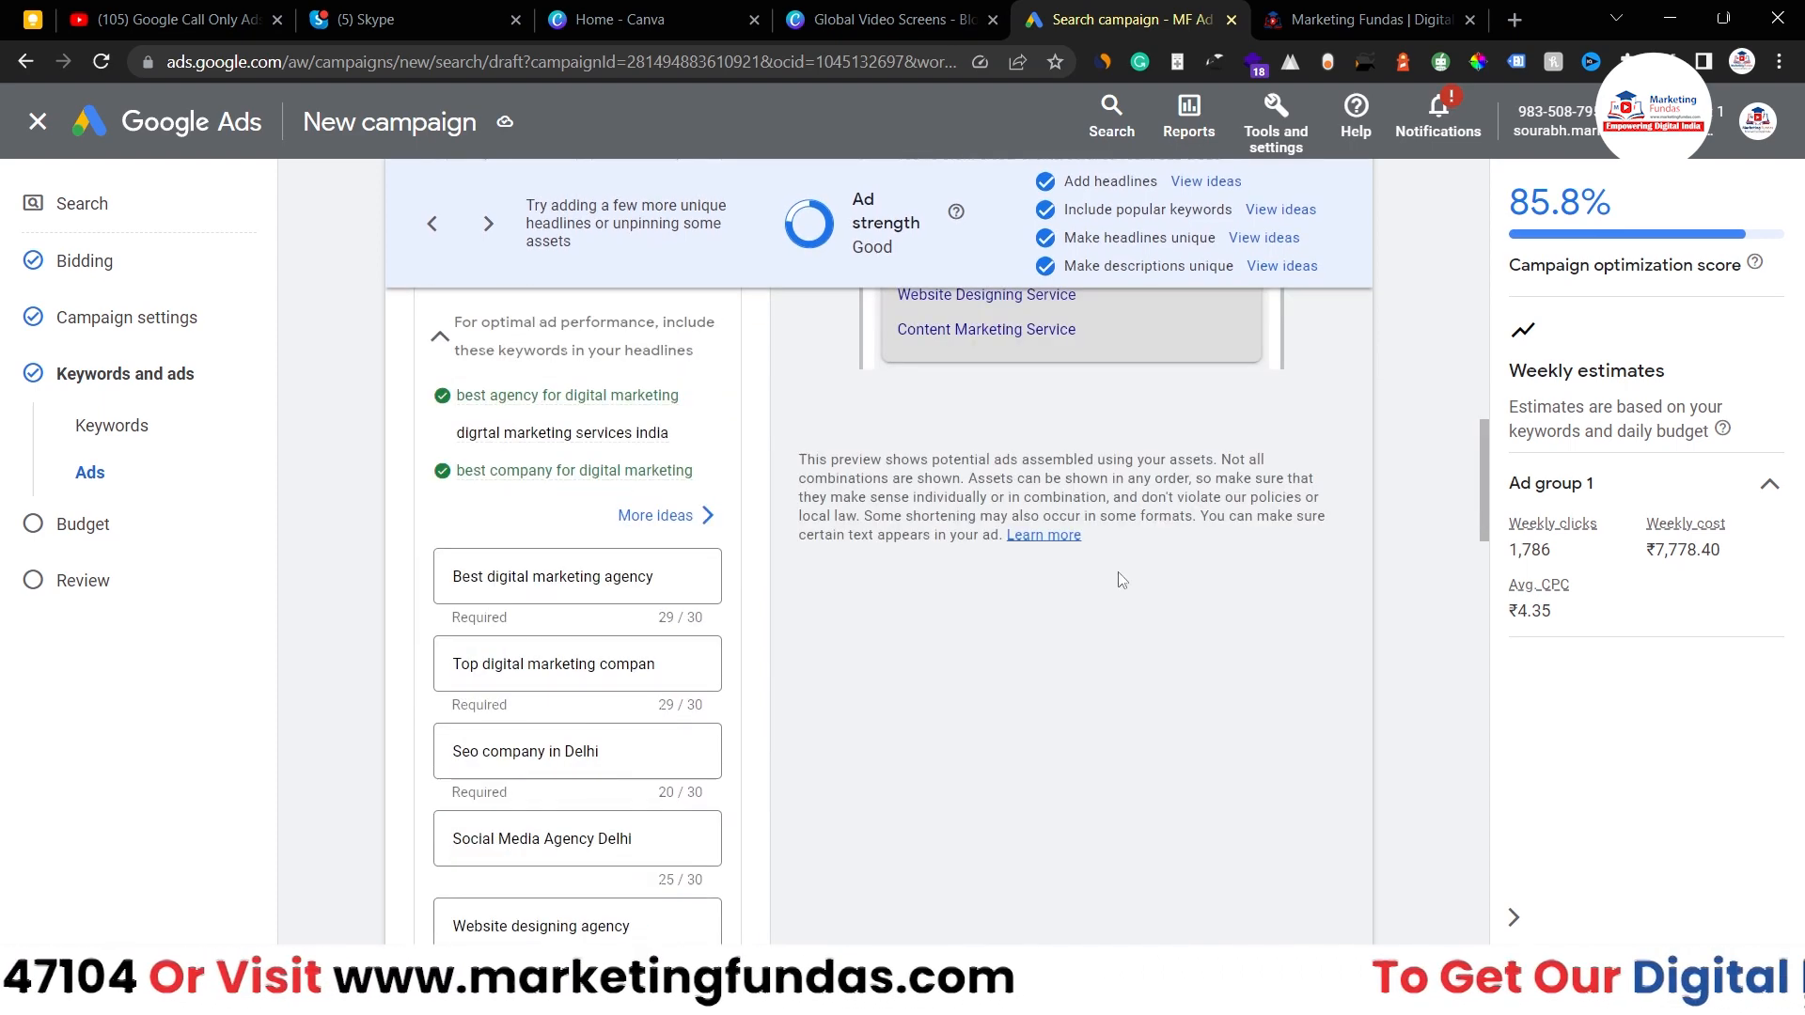
{"action": "scroll", "coordinate": [1118, 571], "scroll_direction": "down", "scroll_amount": 2}
{"action": "scroll", "coordinate": [1119, 572], "scroll_direction": "down", "scroll_amount": 6}
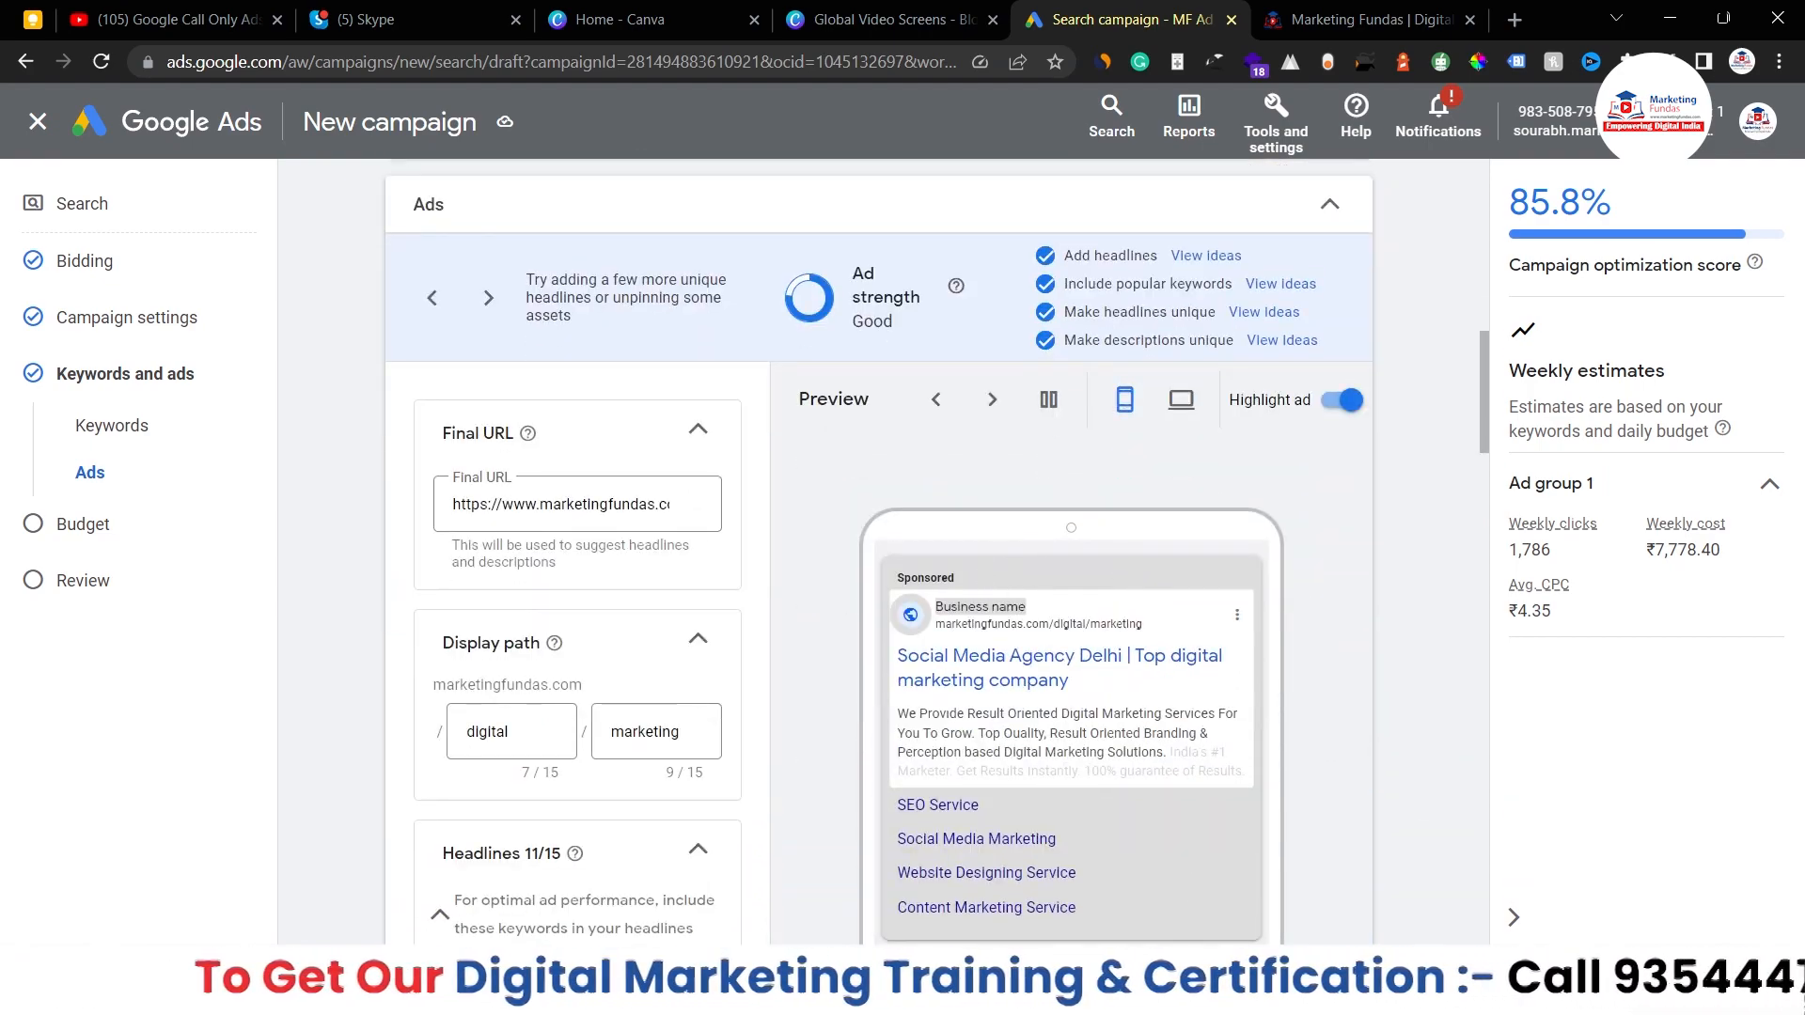
{"action": "scroll", "coordinate": [827, 648], "scroll_direction": "down", "scroll_amount": 1}
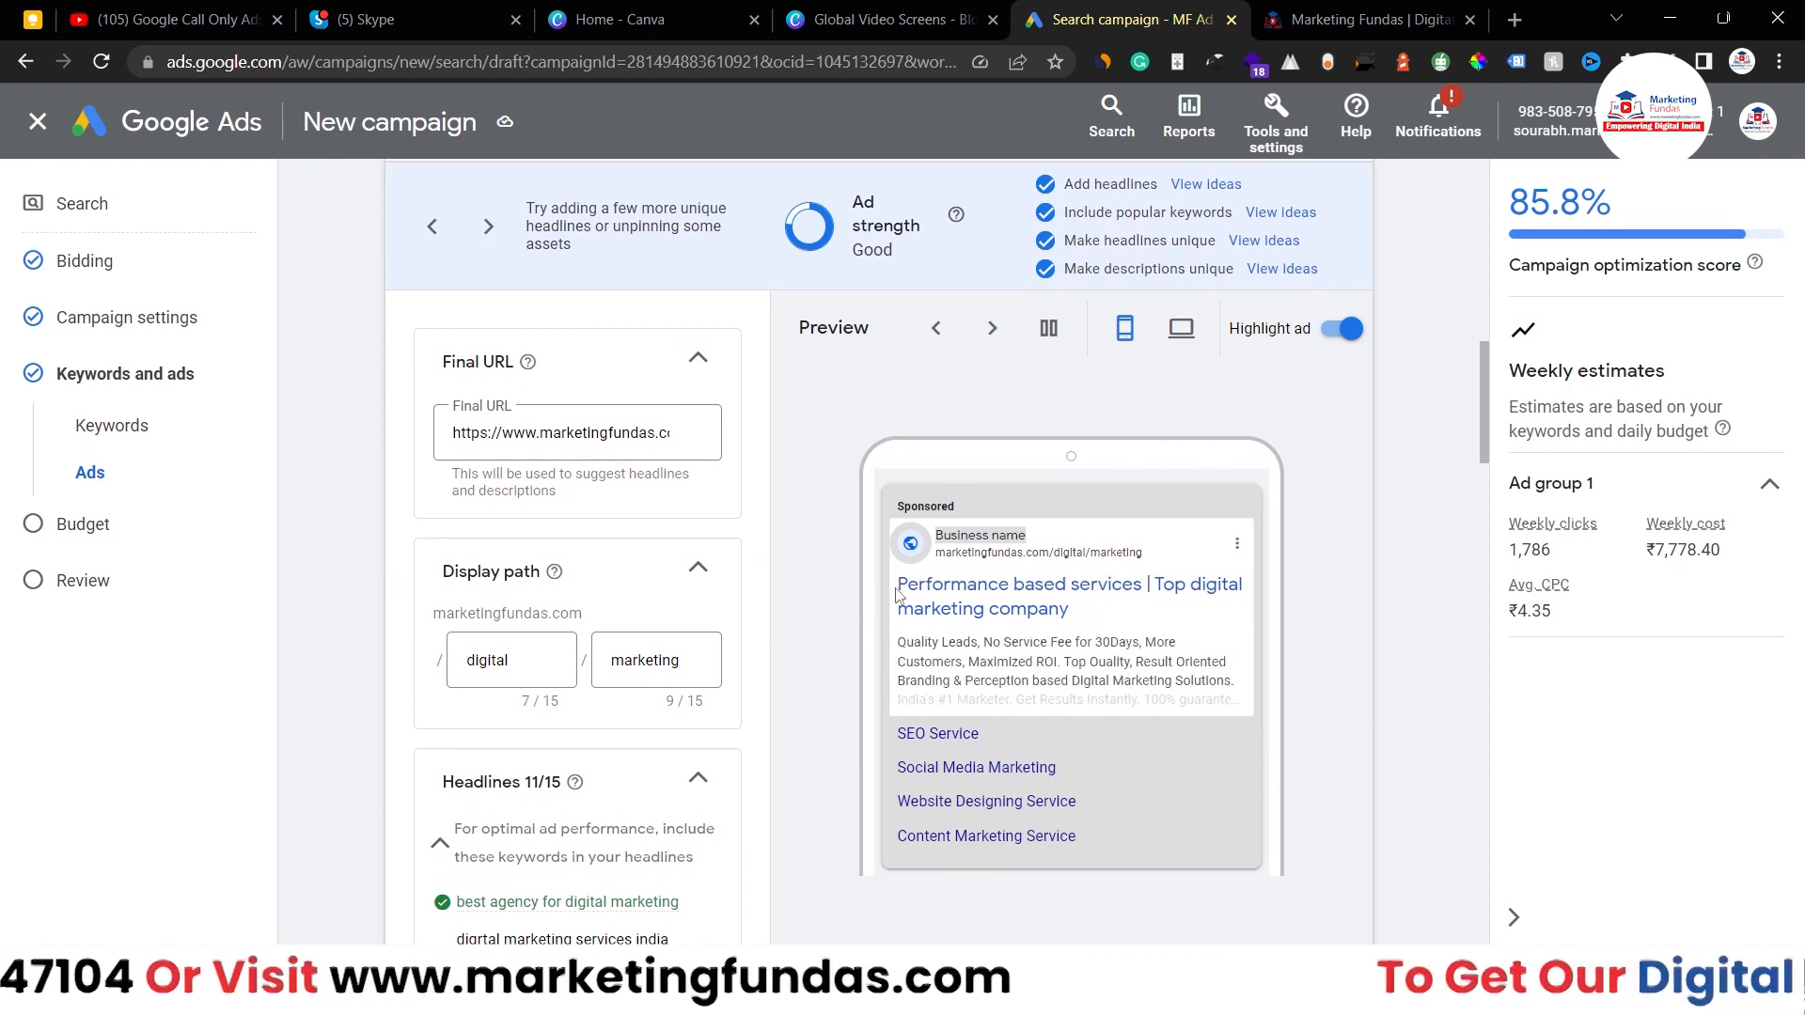
{"action": "left_click", "coordinate": [932, 340]}
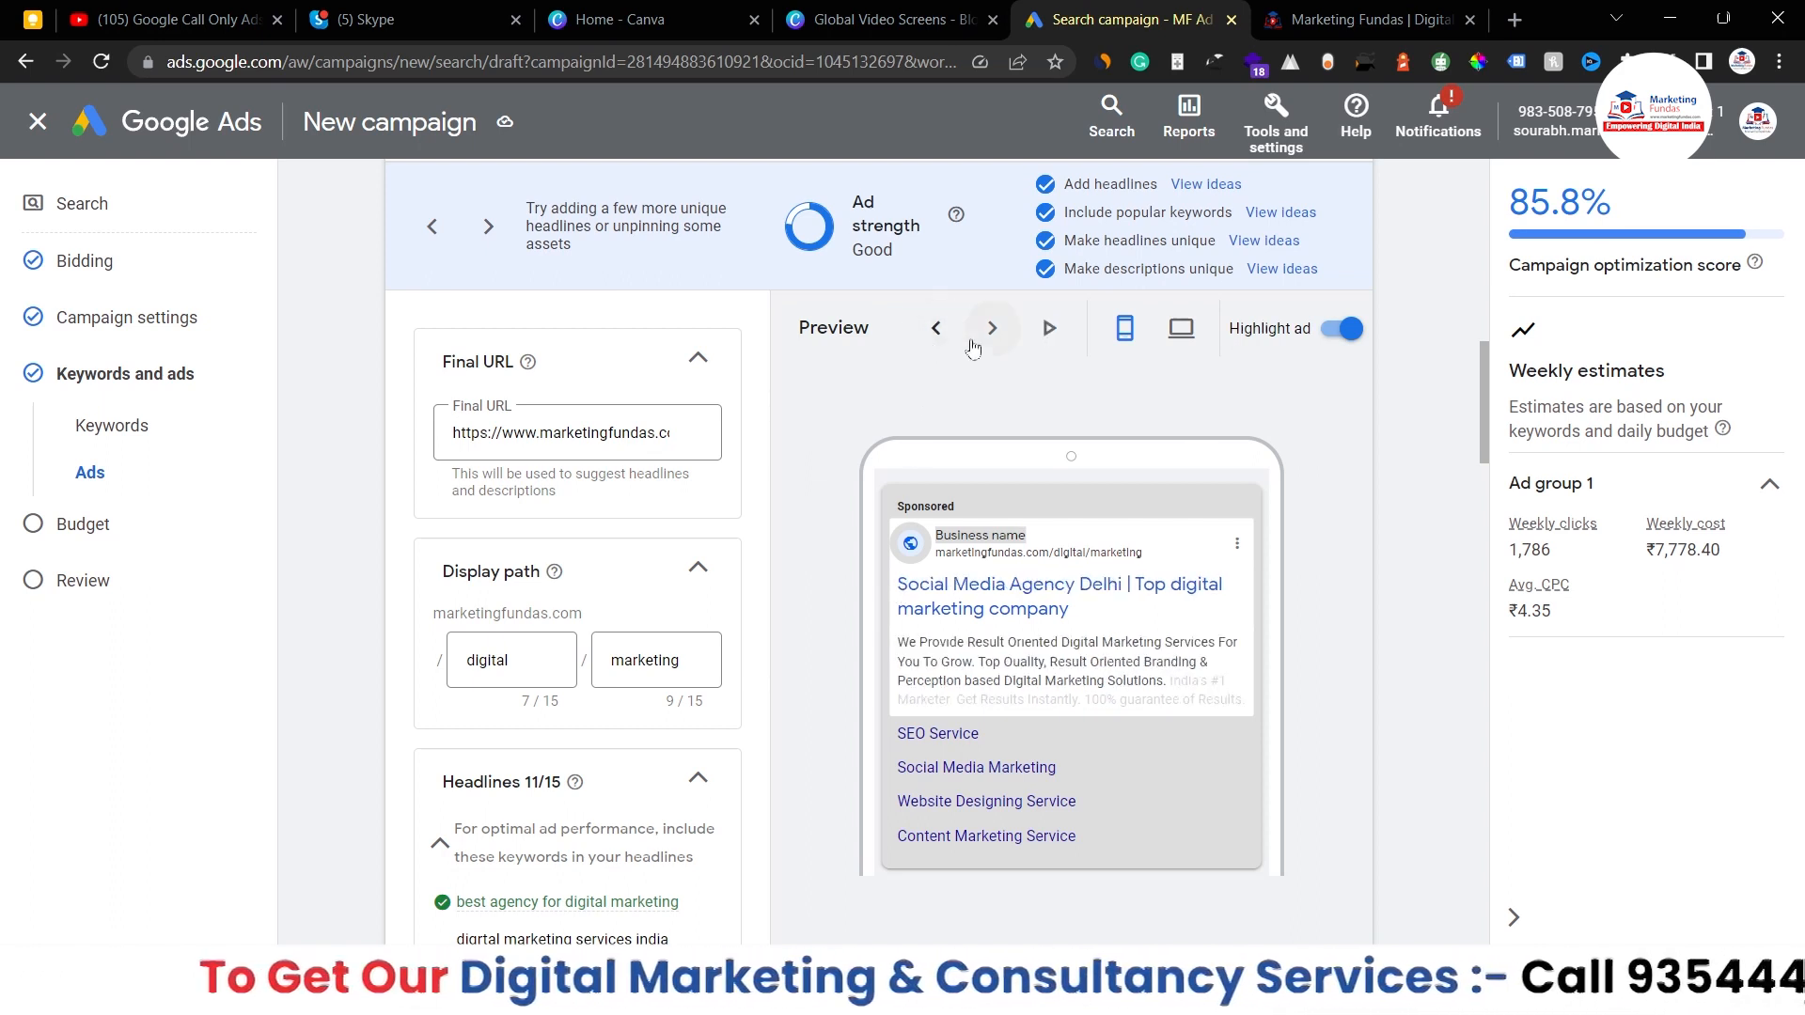
{"action": "left_click", "coordinate": [991, 340]}
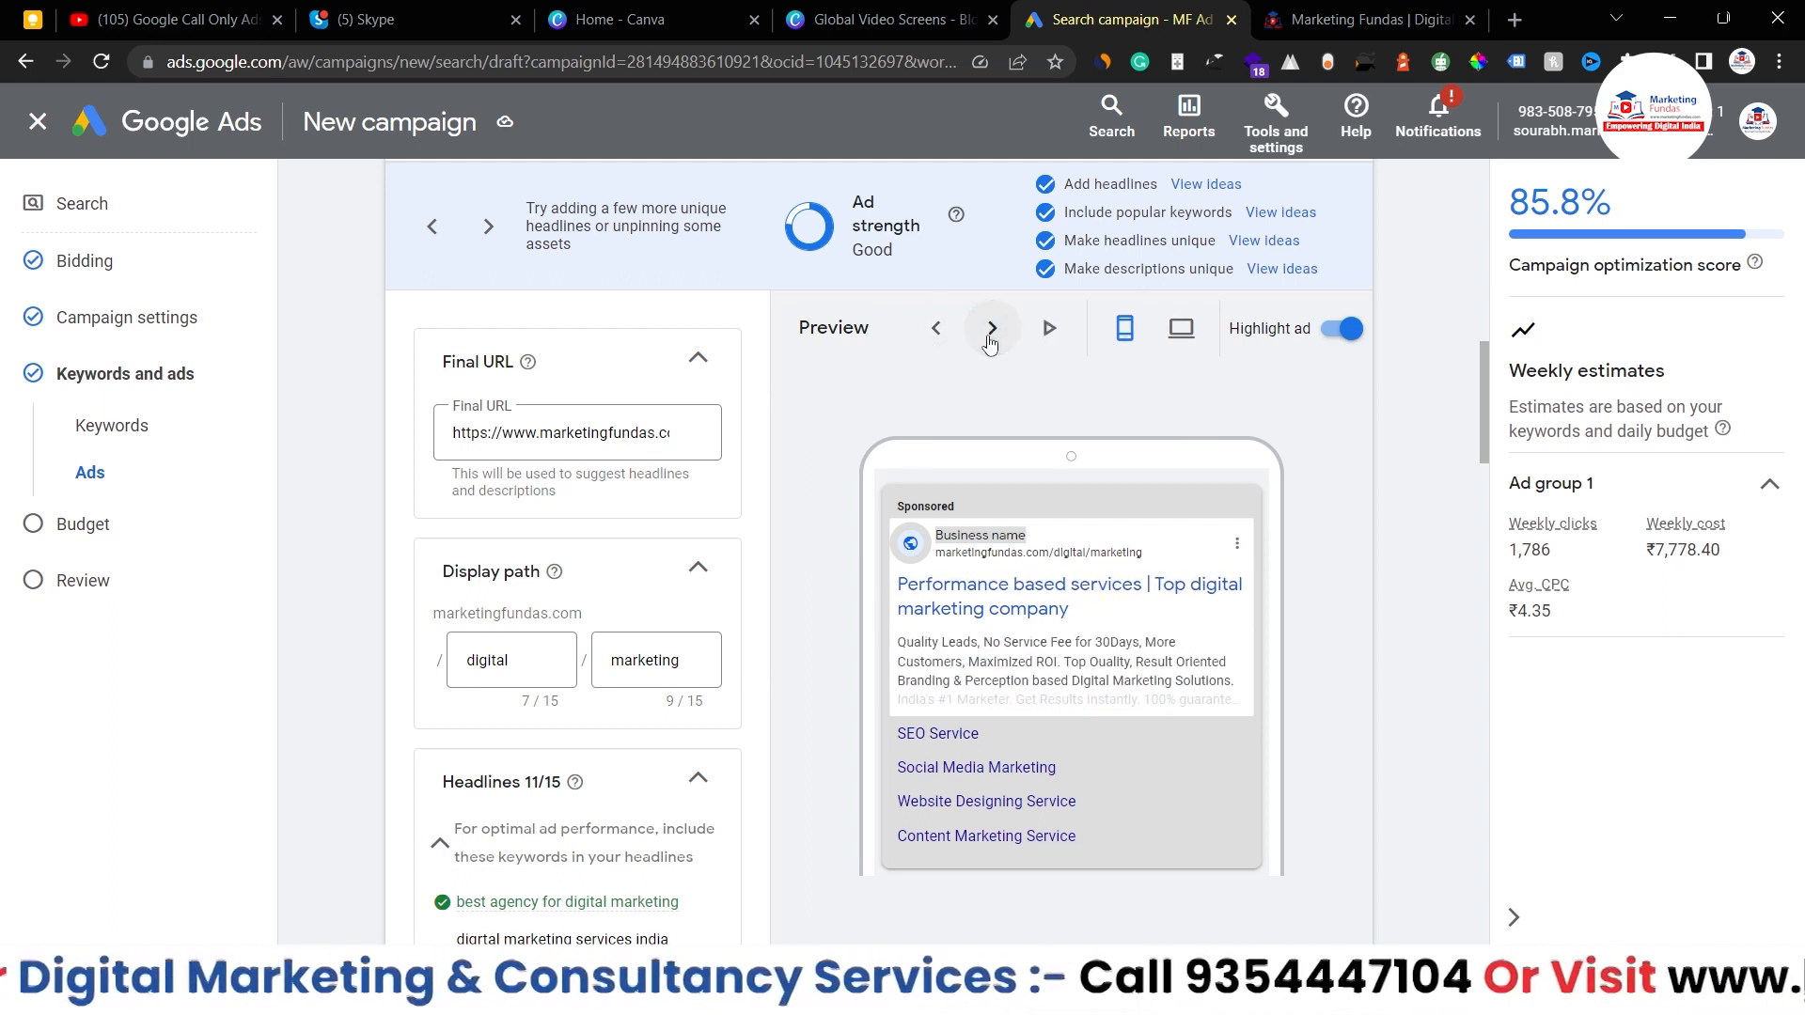
- Show the ad 'Social Media Agency Delhi | Top digital marketing company' in desktop layout
{"action": "left_click", "coordinate": [1180, 331]}
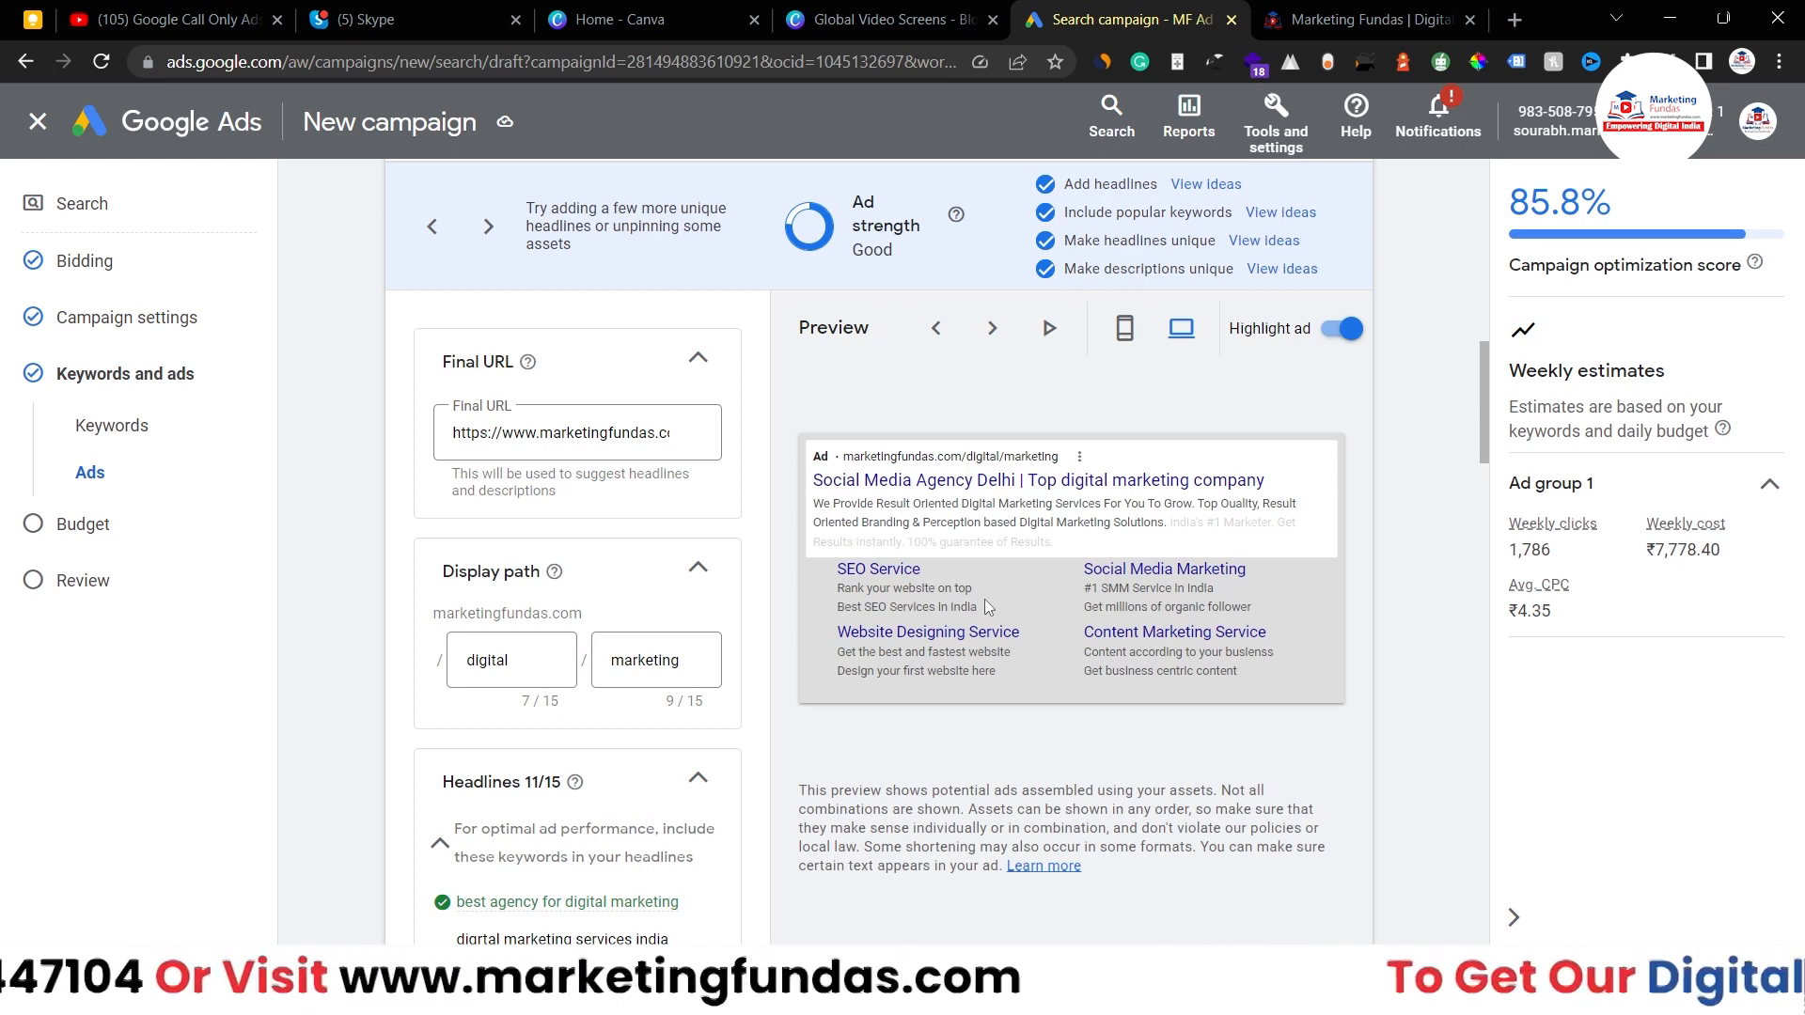
{"action": "scroll", "coordinate": [985, 600], "scroll_direction": "down", "scroll_amount": 15}
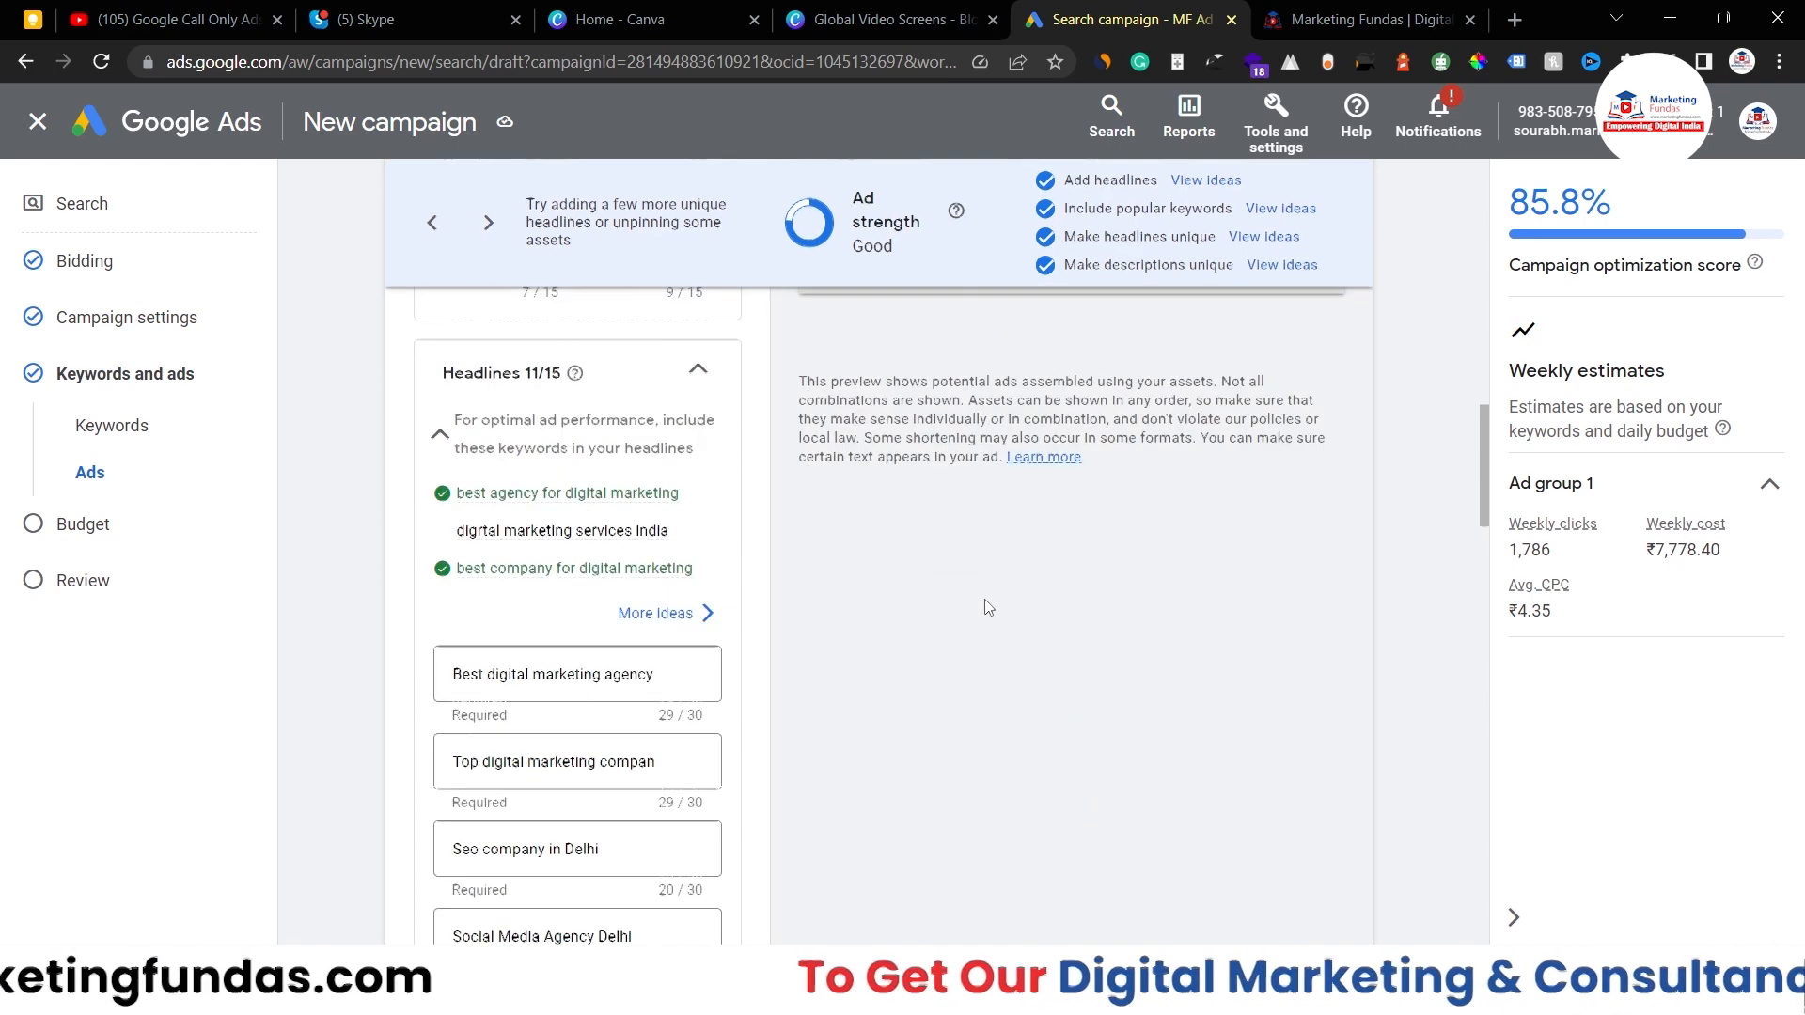
{"action": "scroll", "coordinate": [986, 607], "scroll_direction": "down", "scroll_amount": 5}
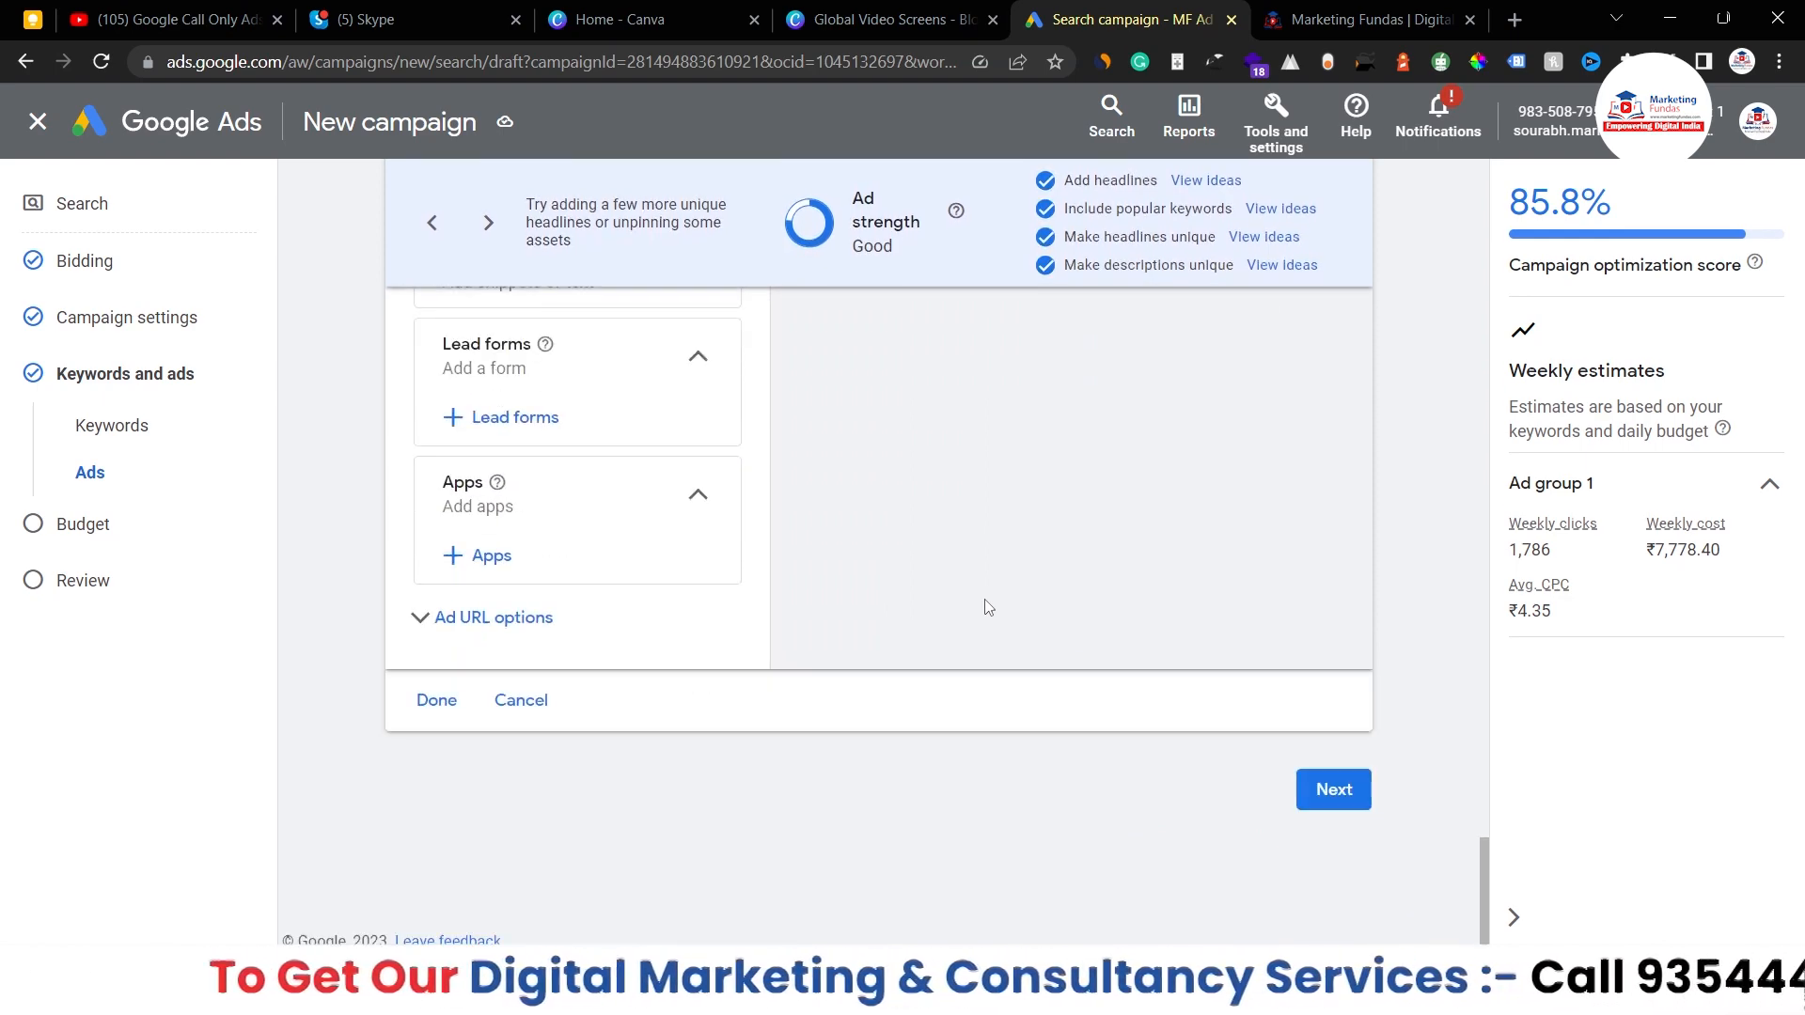
{"action": "scroll", "coordinate": [478, 385], "scroll_direction": "up", "scroll_amount": 2}
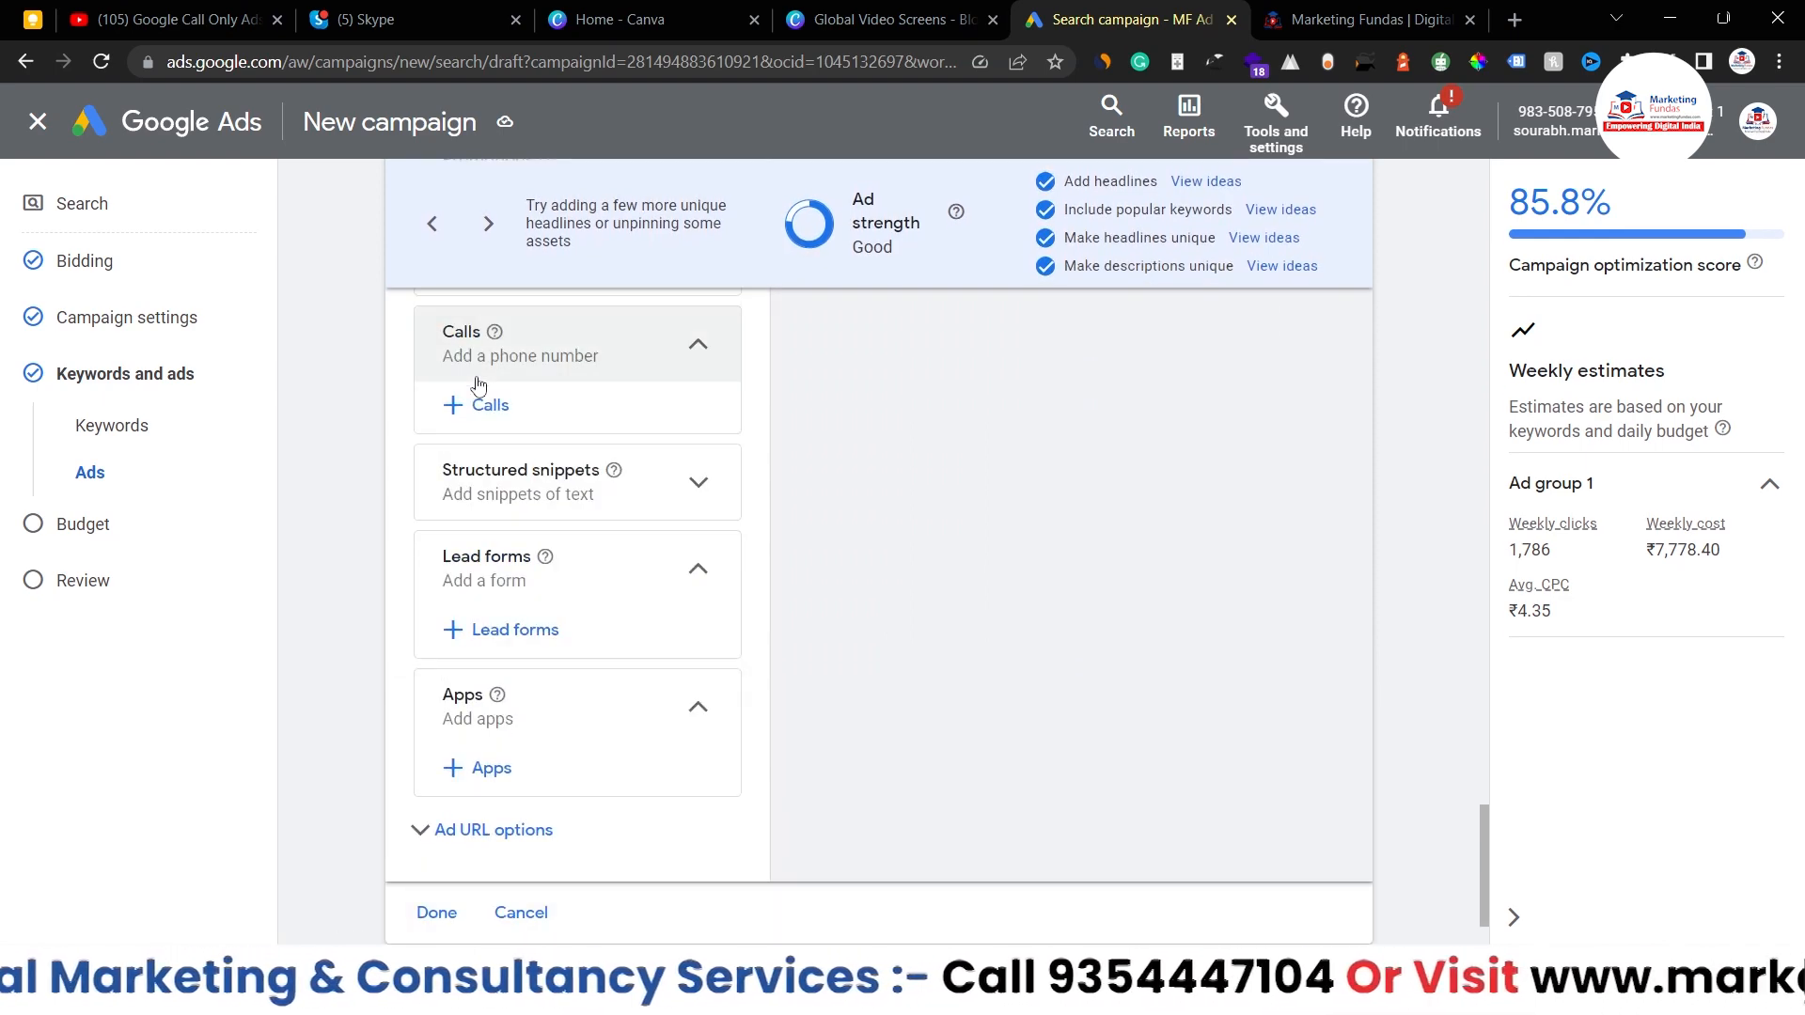
- Add the existing business phone number as a campaign-level call asset
{"action": "left_click", "coordinate": [475, 387]}
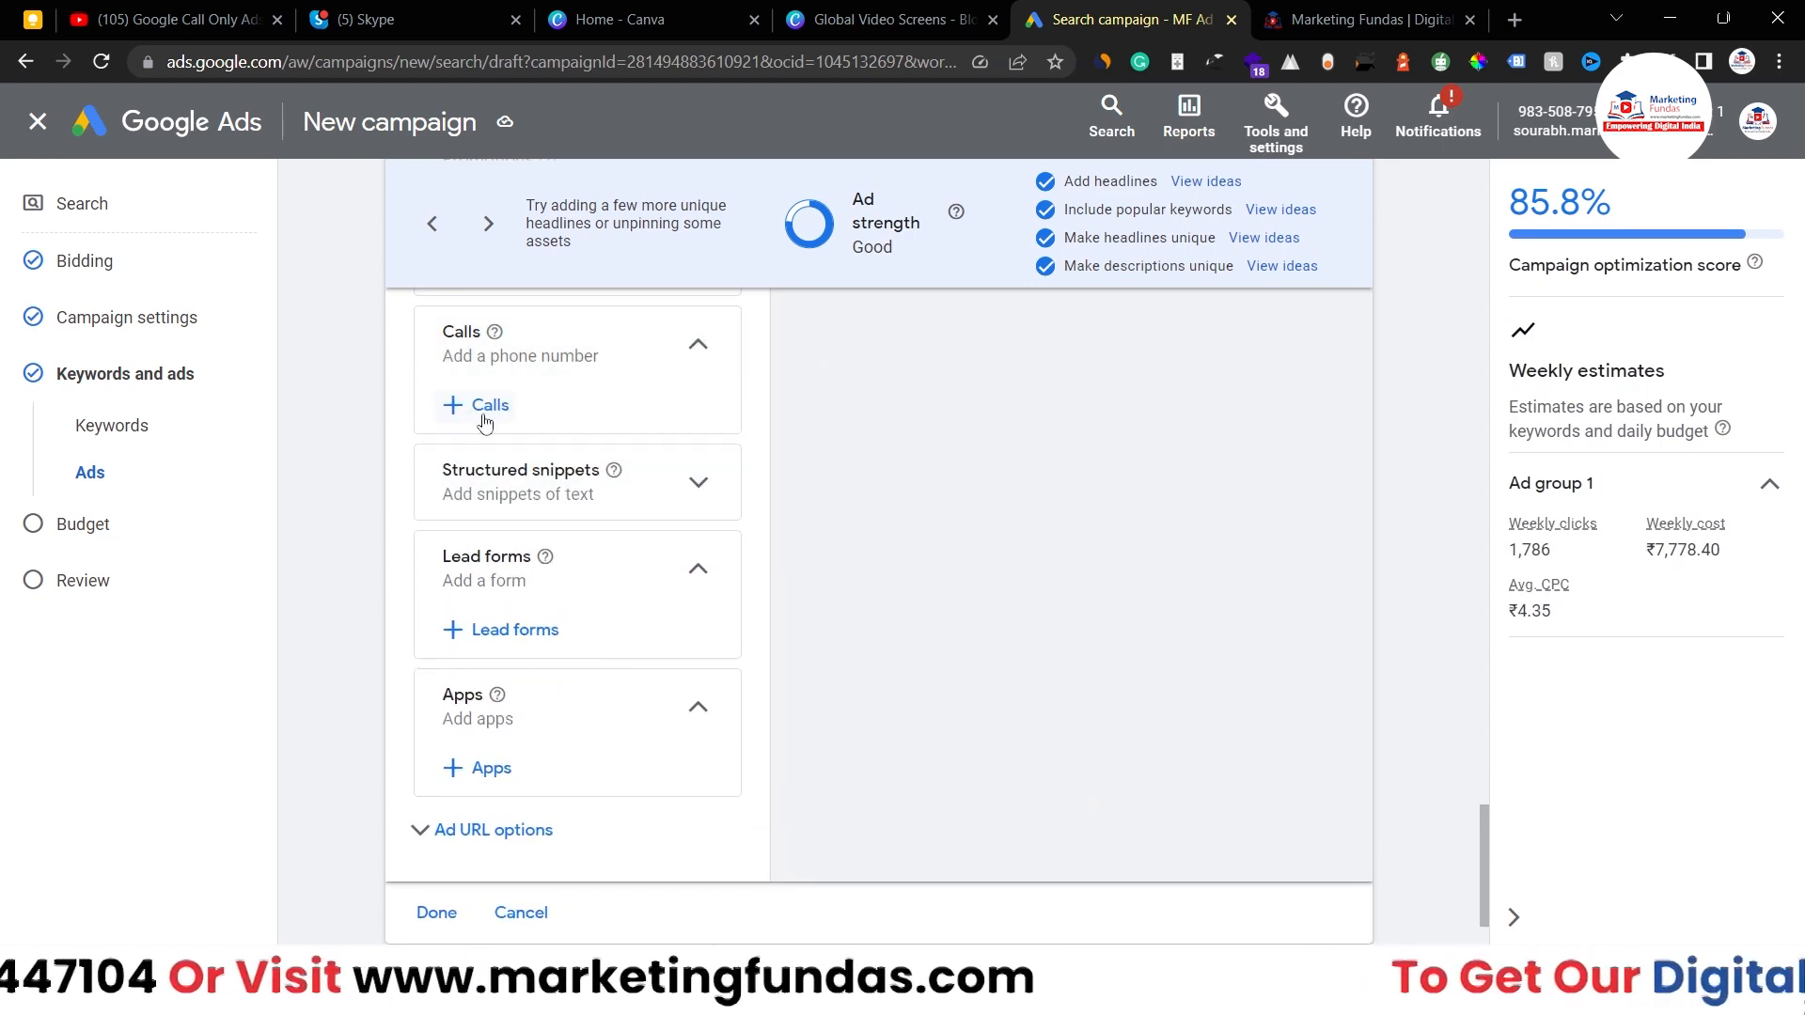
{"action": "left_click", "coordinate": [476, 411]}
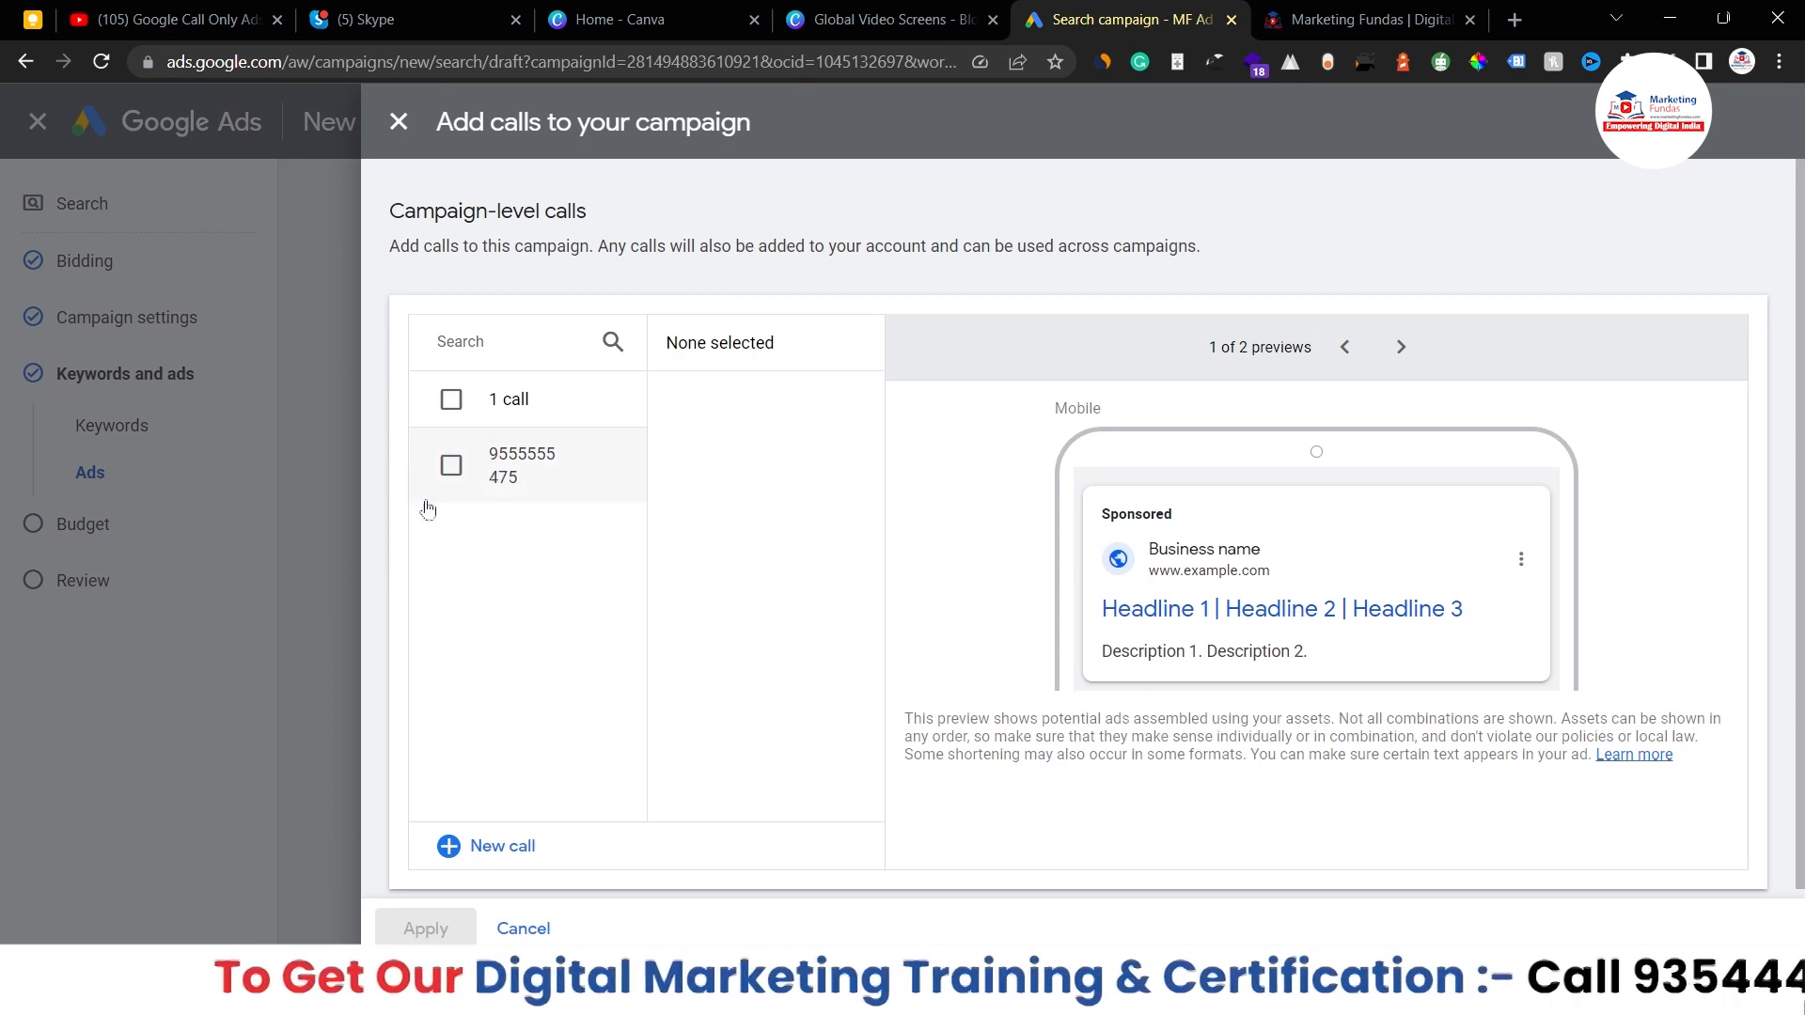
{"action": "left_click", "coordinate": [451, 466]}
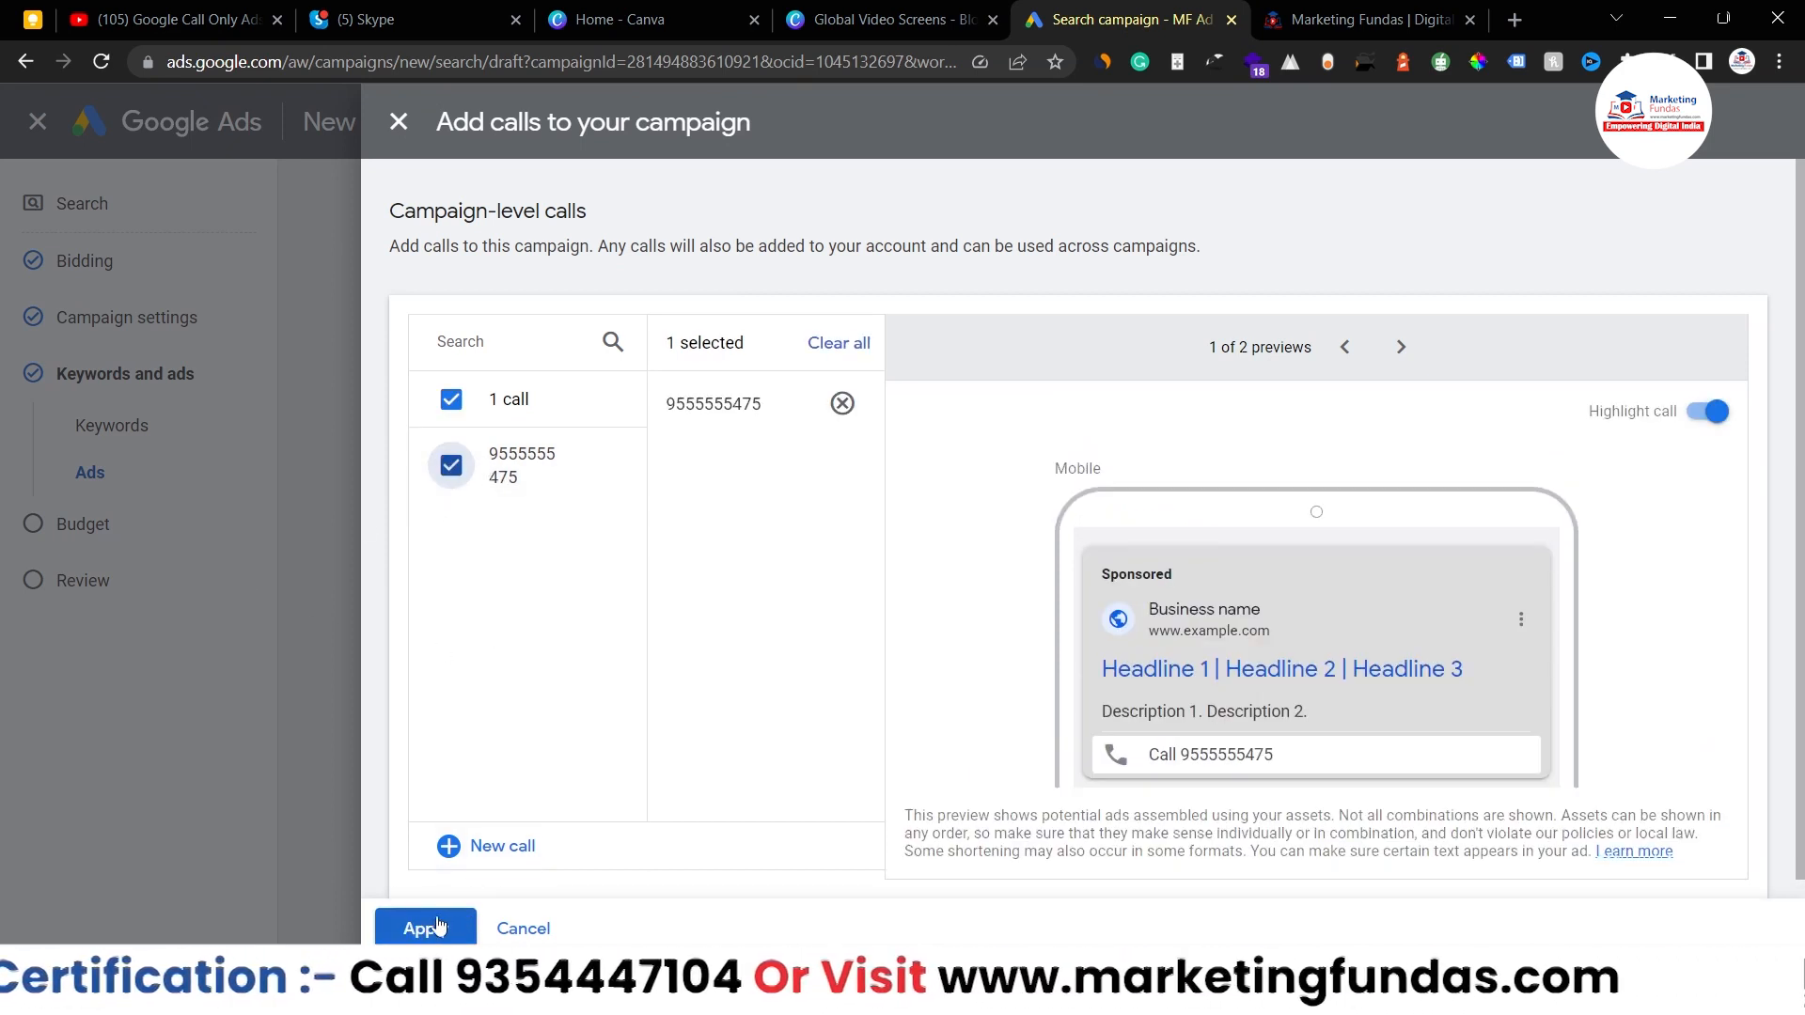
{"action": "left_click", "coordinate": [437, 925]}
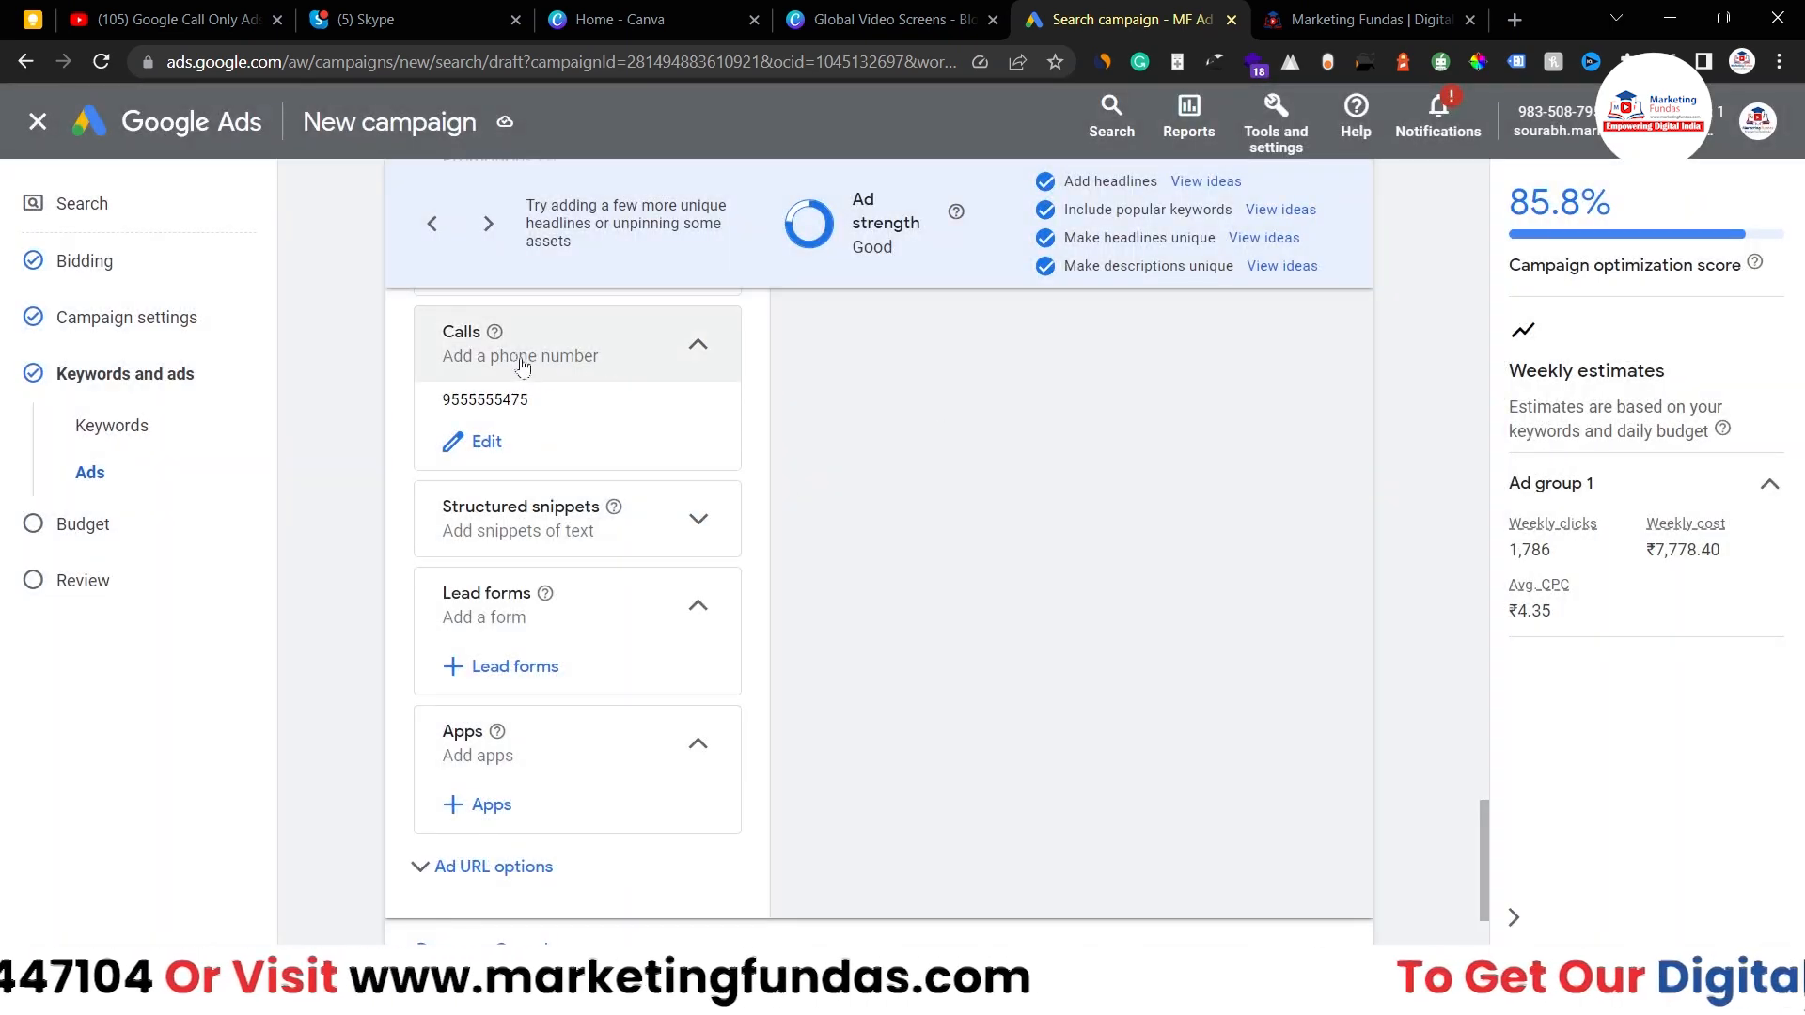
- Switch the ad preview to mobile to see the call line, then open Tools and settings
{"action": "scroll", "coordinate": [984, 508], "scroll_direction": "up", "scroll_amount": 15}
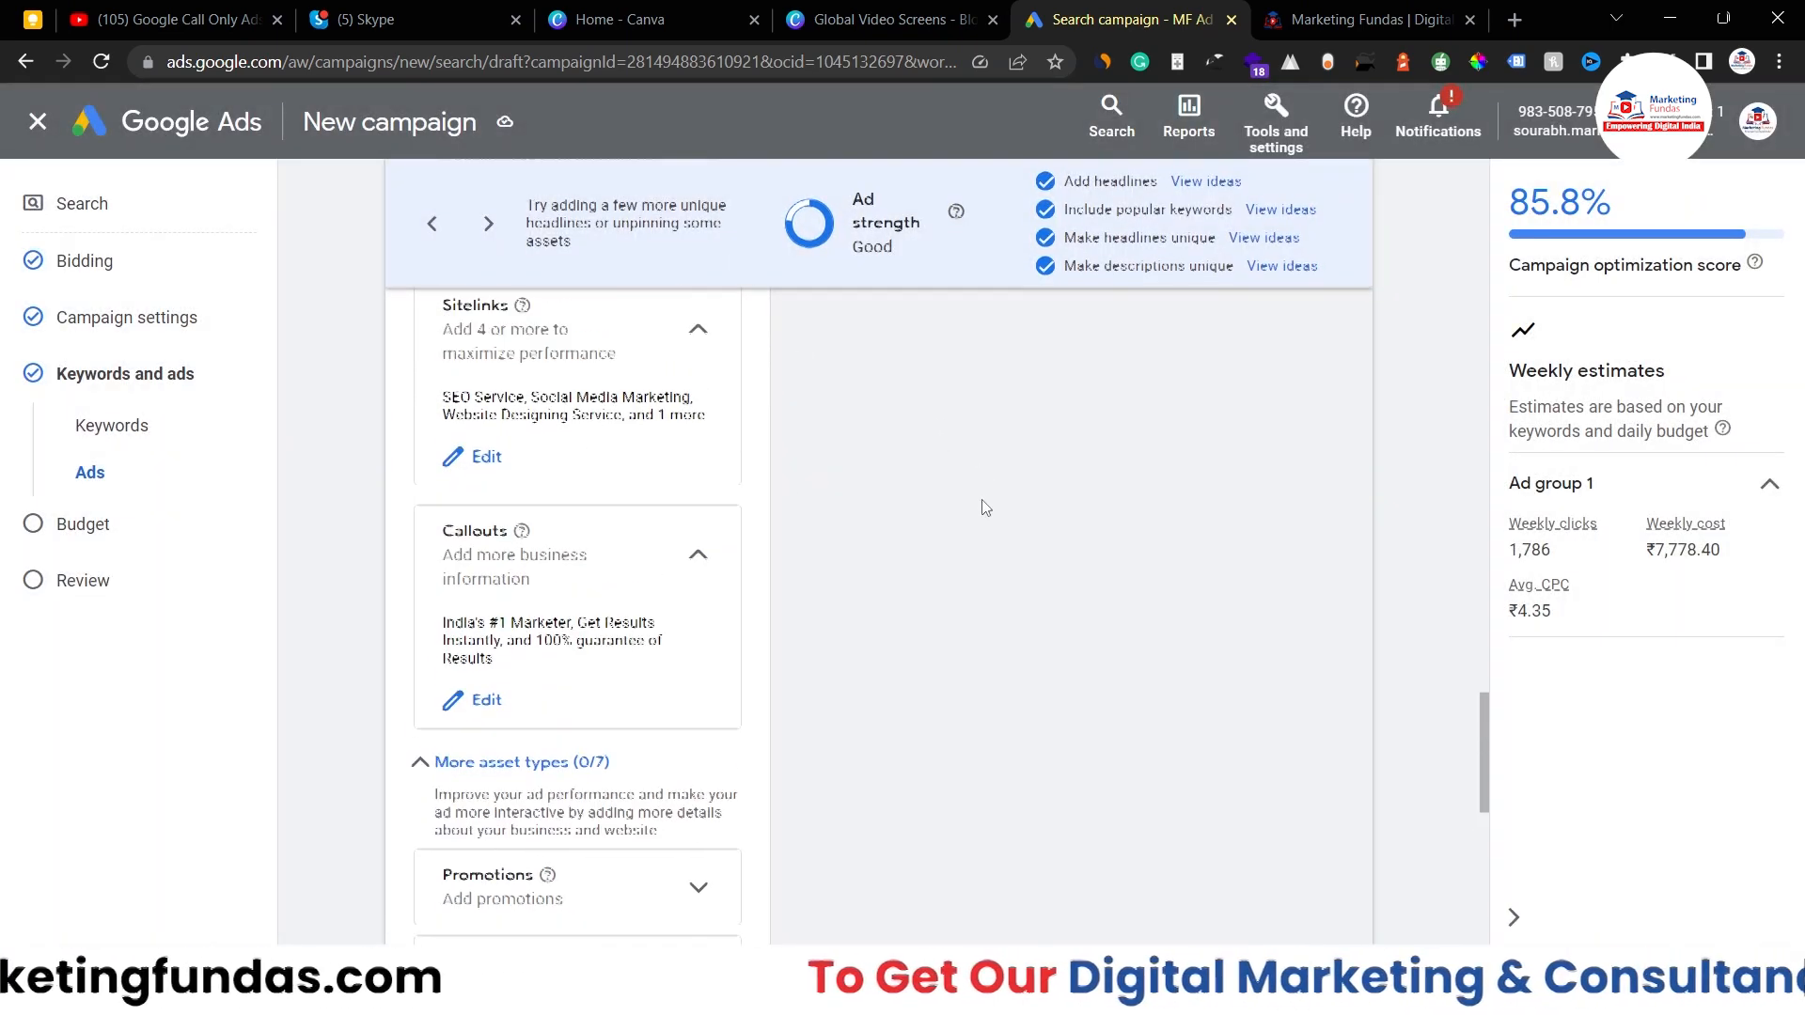
{"action": "scroll", "coordinate": [984, 508], "scroll_direction": "up", "scroll_amount": 7}
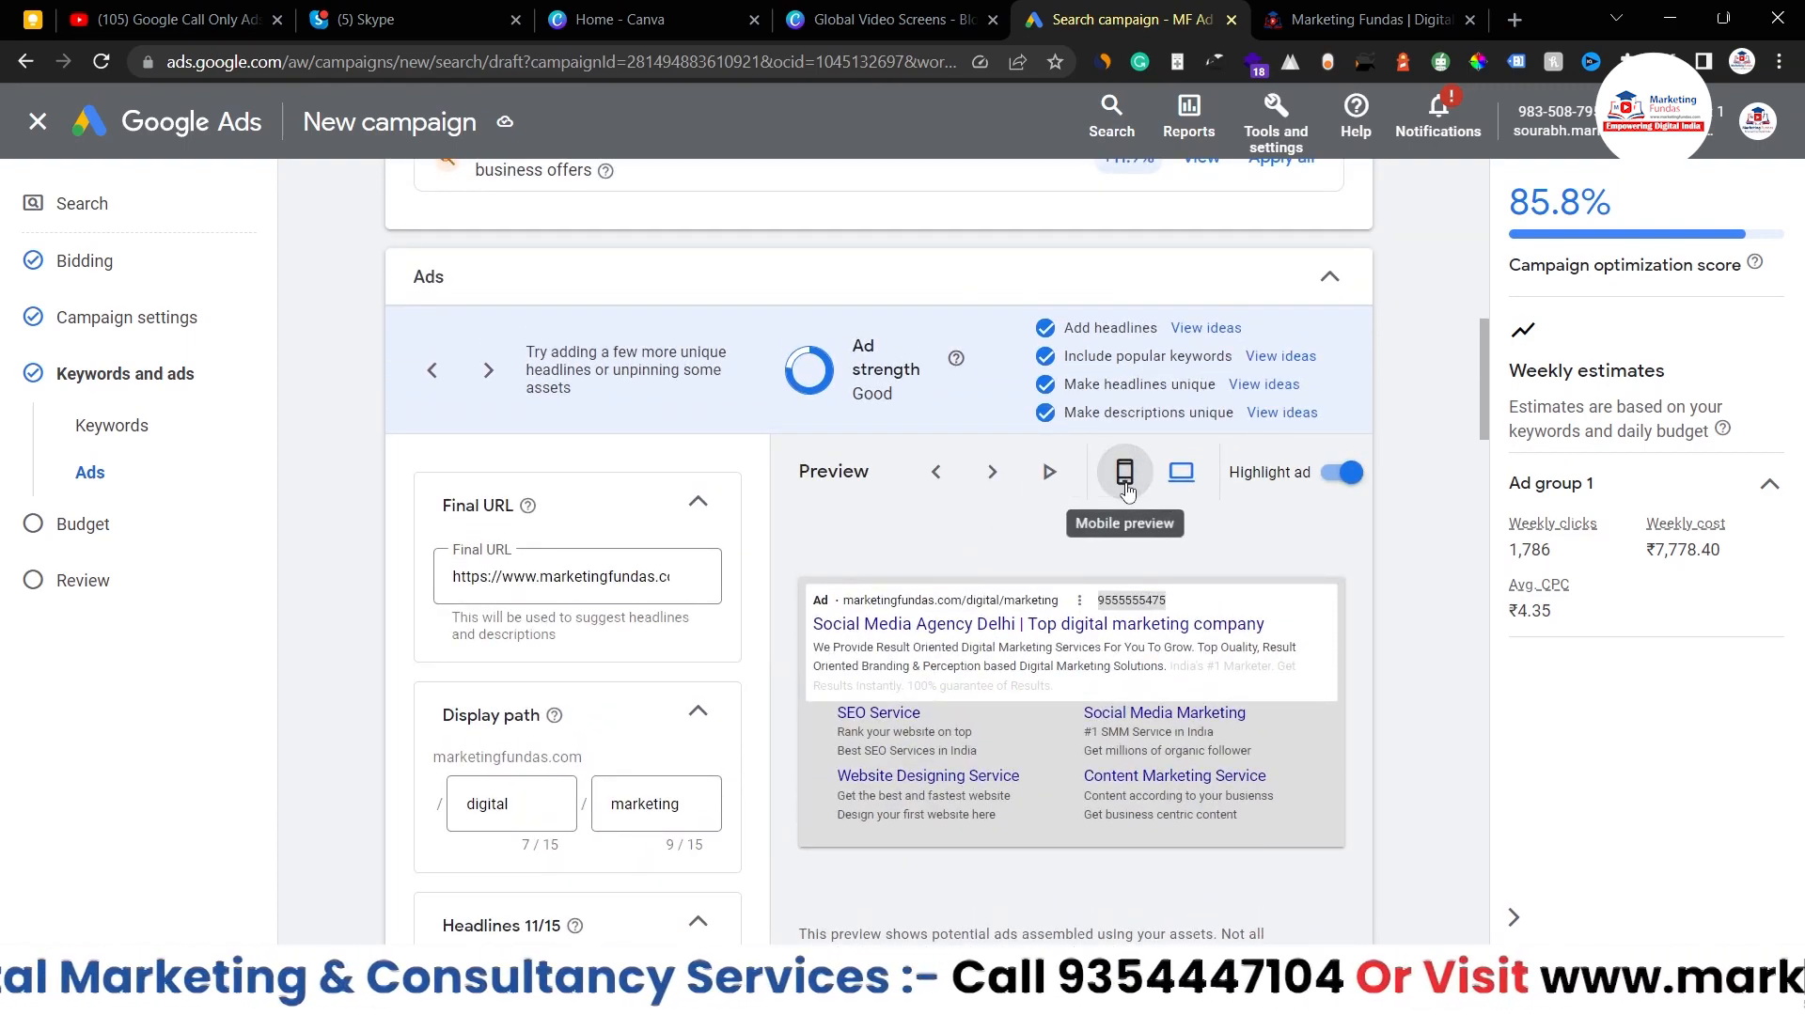
{"action": "left_click", "coordinate": [1125, 481]}
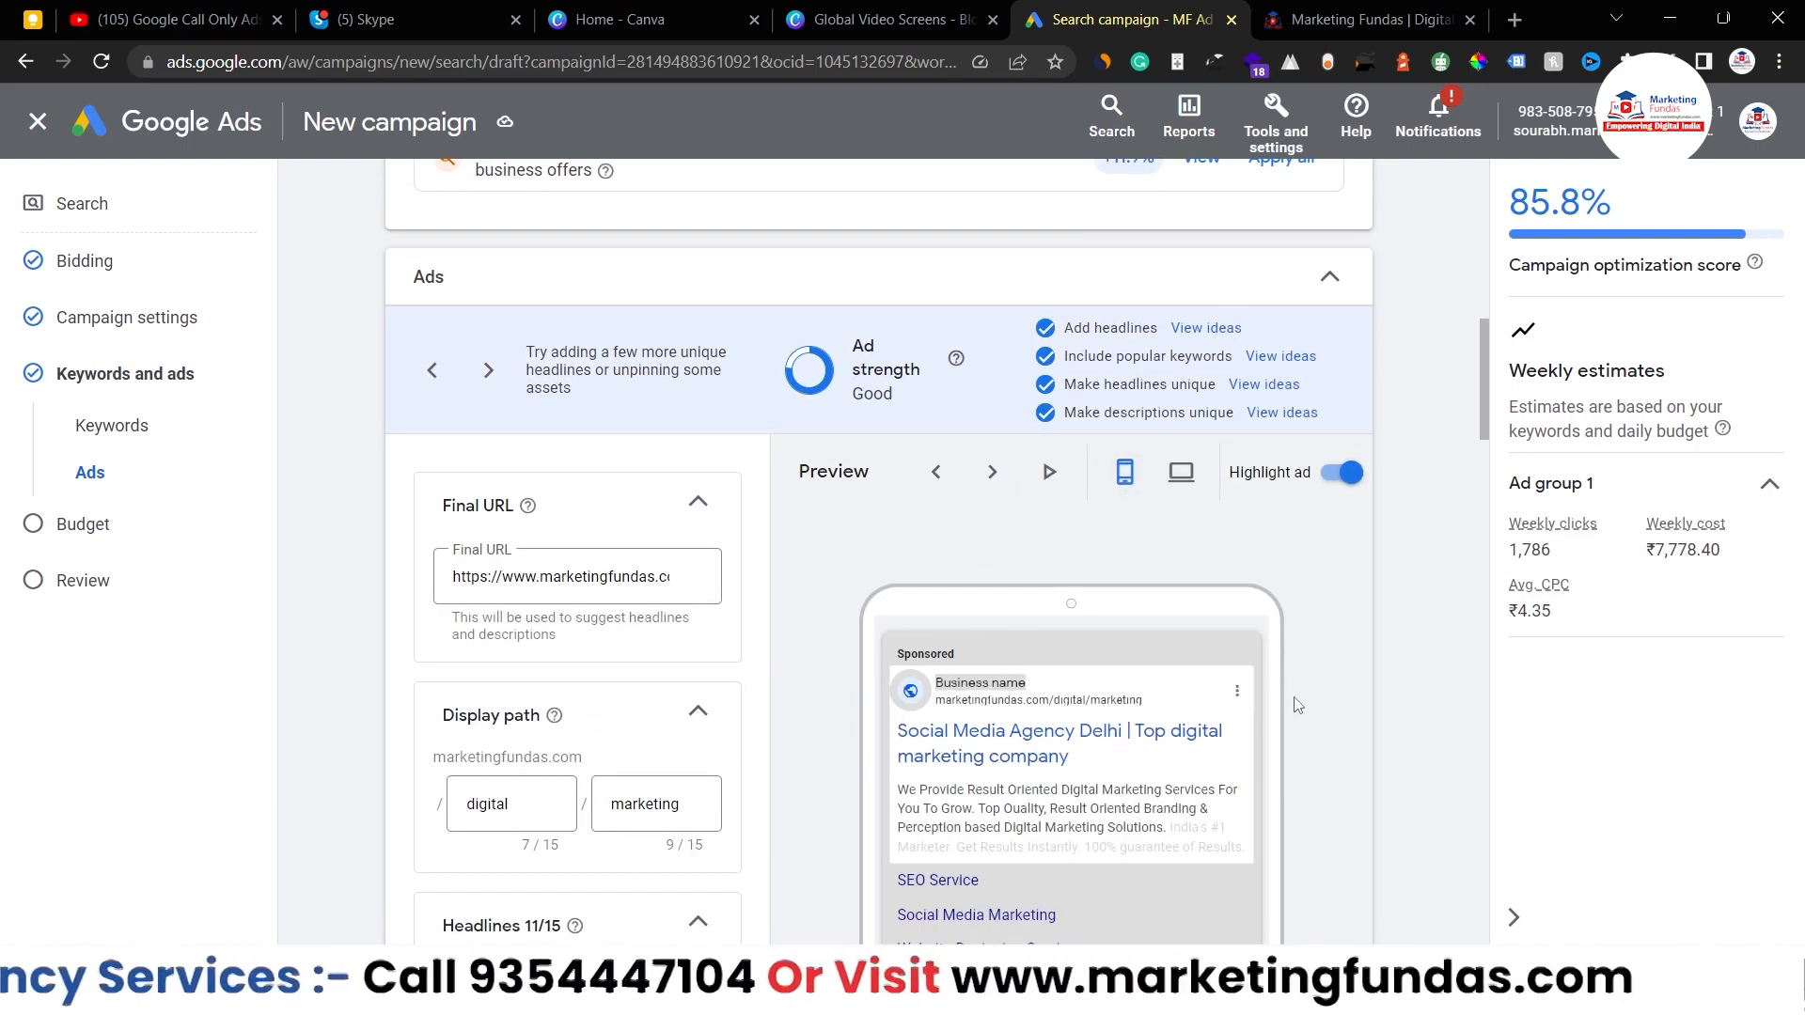
{"action": "scroll", "coordinate": [1296, 704], "scroll_direction": "down", "scroll_amount": 2}
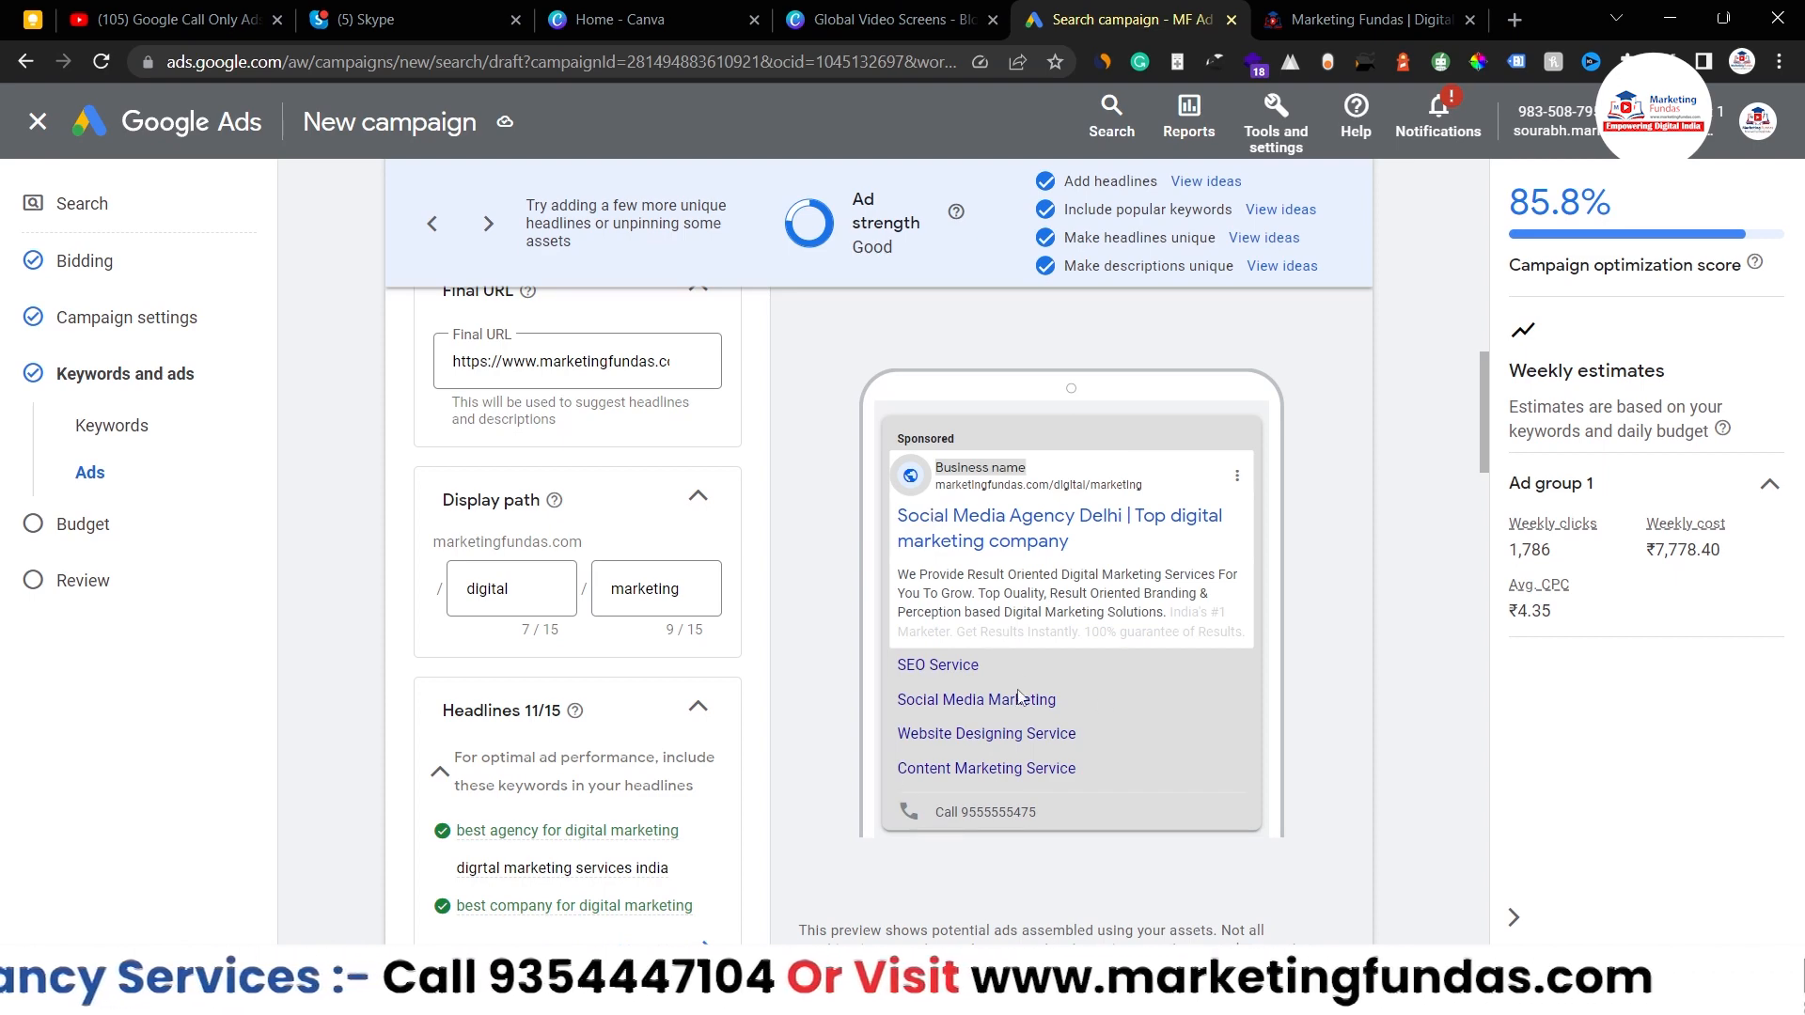
{"action": "left_click", "coordinate": [1284, 132]}
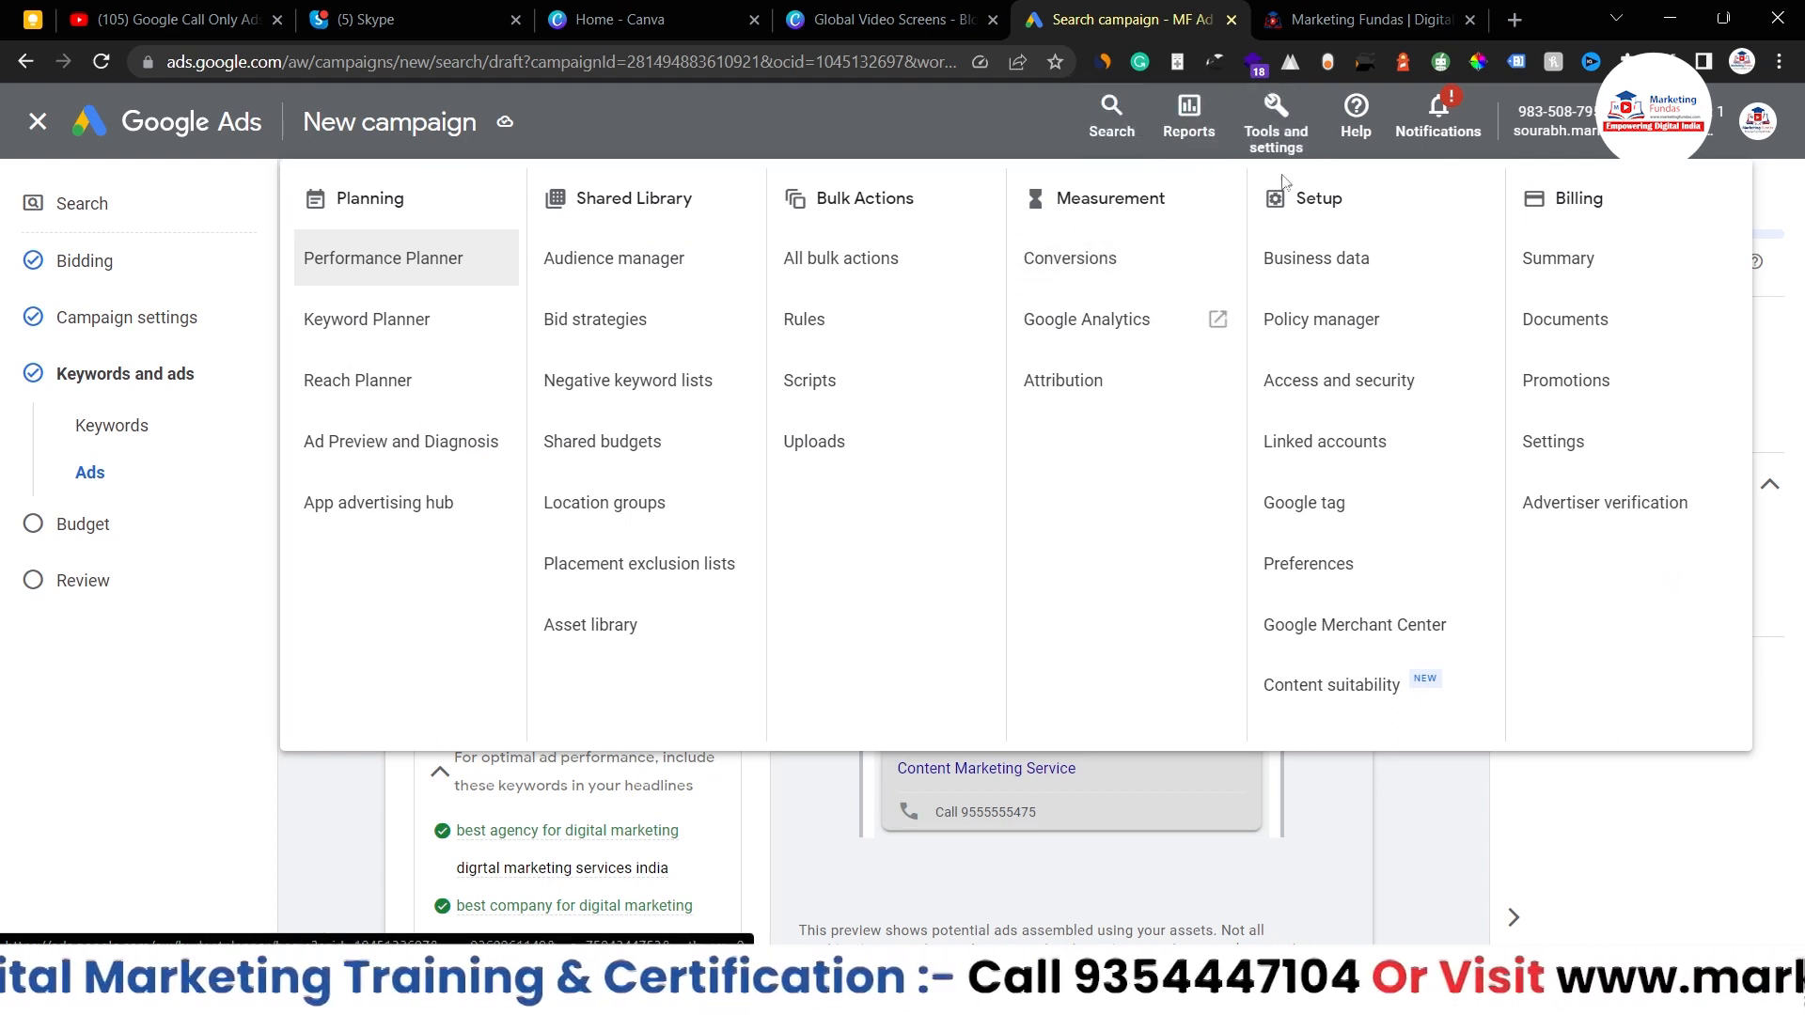
- Review the Measurement > Conversions summary and start a new conversion action
{"action": "left_click", "coordinate": [1081, 261]}
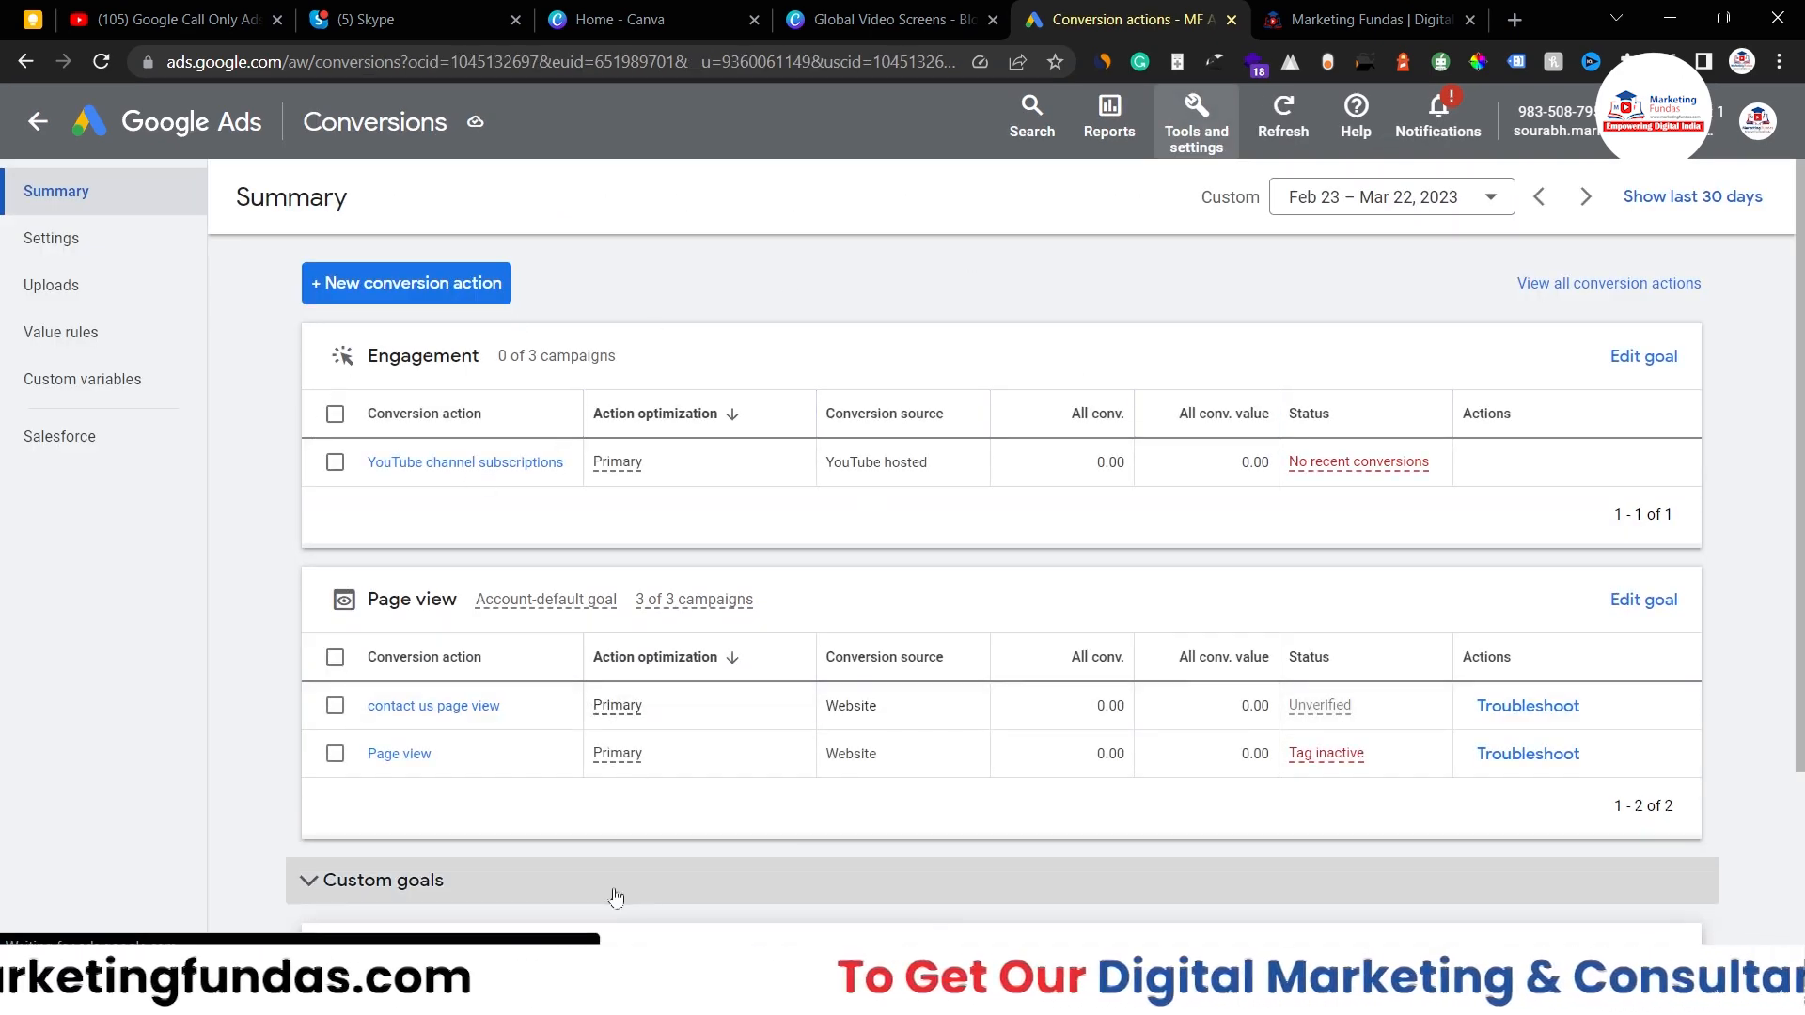
{"action": "scroll", "coordinate": [618, 895], "scroll_direction": "down", "scroll_amount": 1}
{"action": "scroll", "coordinate": [618, 887], "scroll_direction": "up", "scroll_amount": 3}
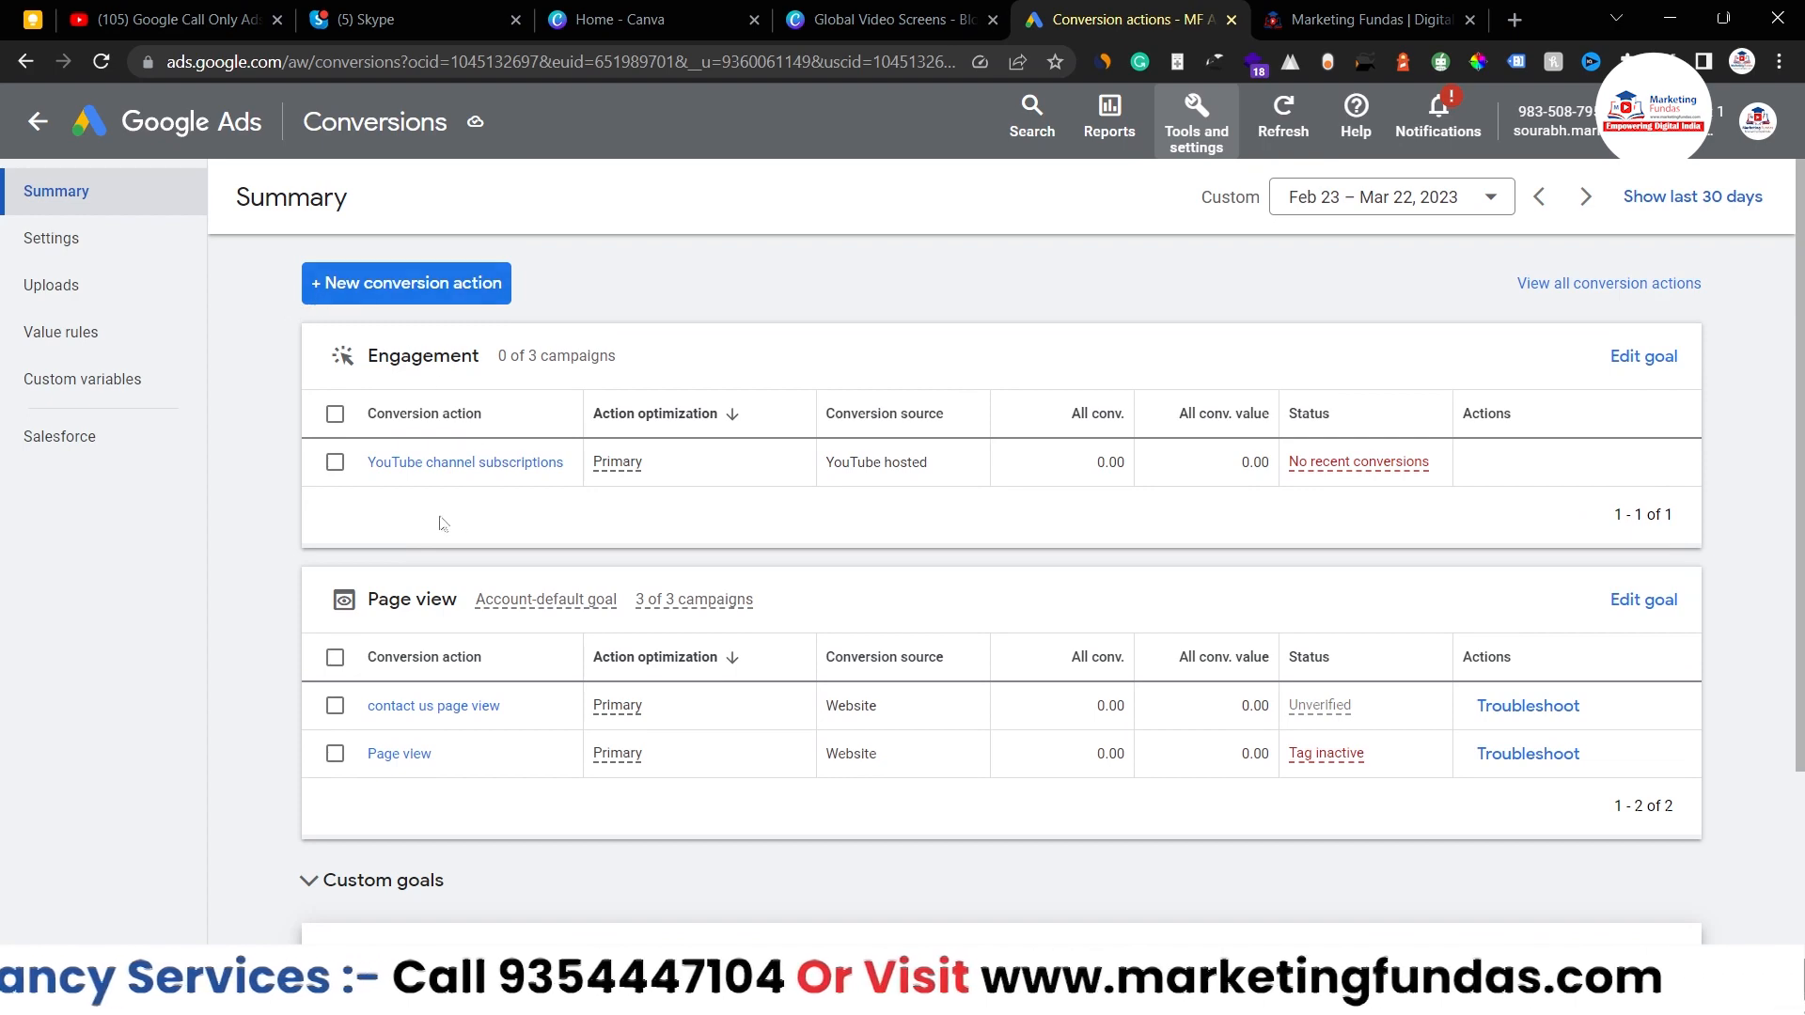
{"action": "scroll", "coordinate": [399, 500], "scroll_direction": "down", "scroll_amount": 3}
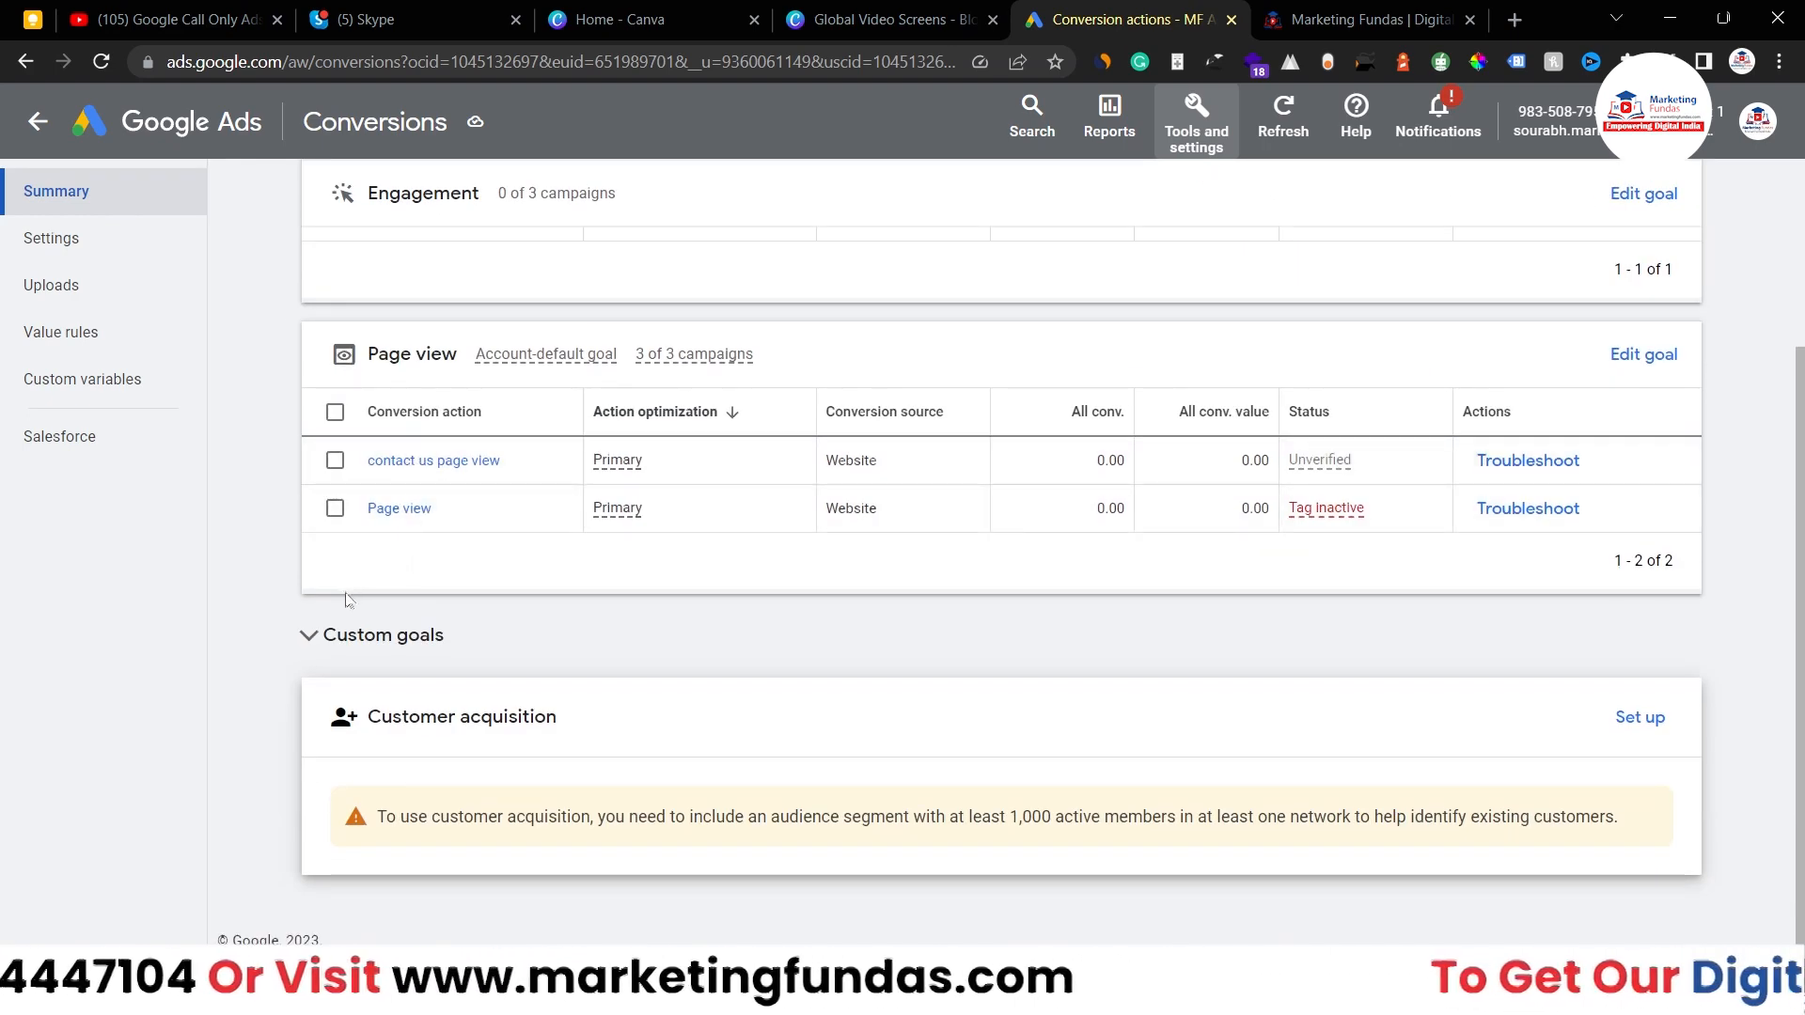
{"action": "scroll", "coordinate": [301, 642], "scroll_direction": "up", "scroll_amount": 3}
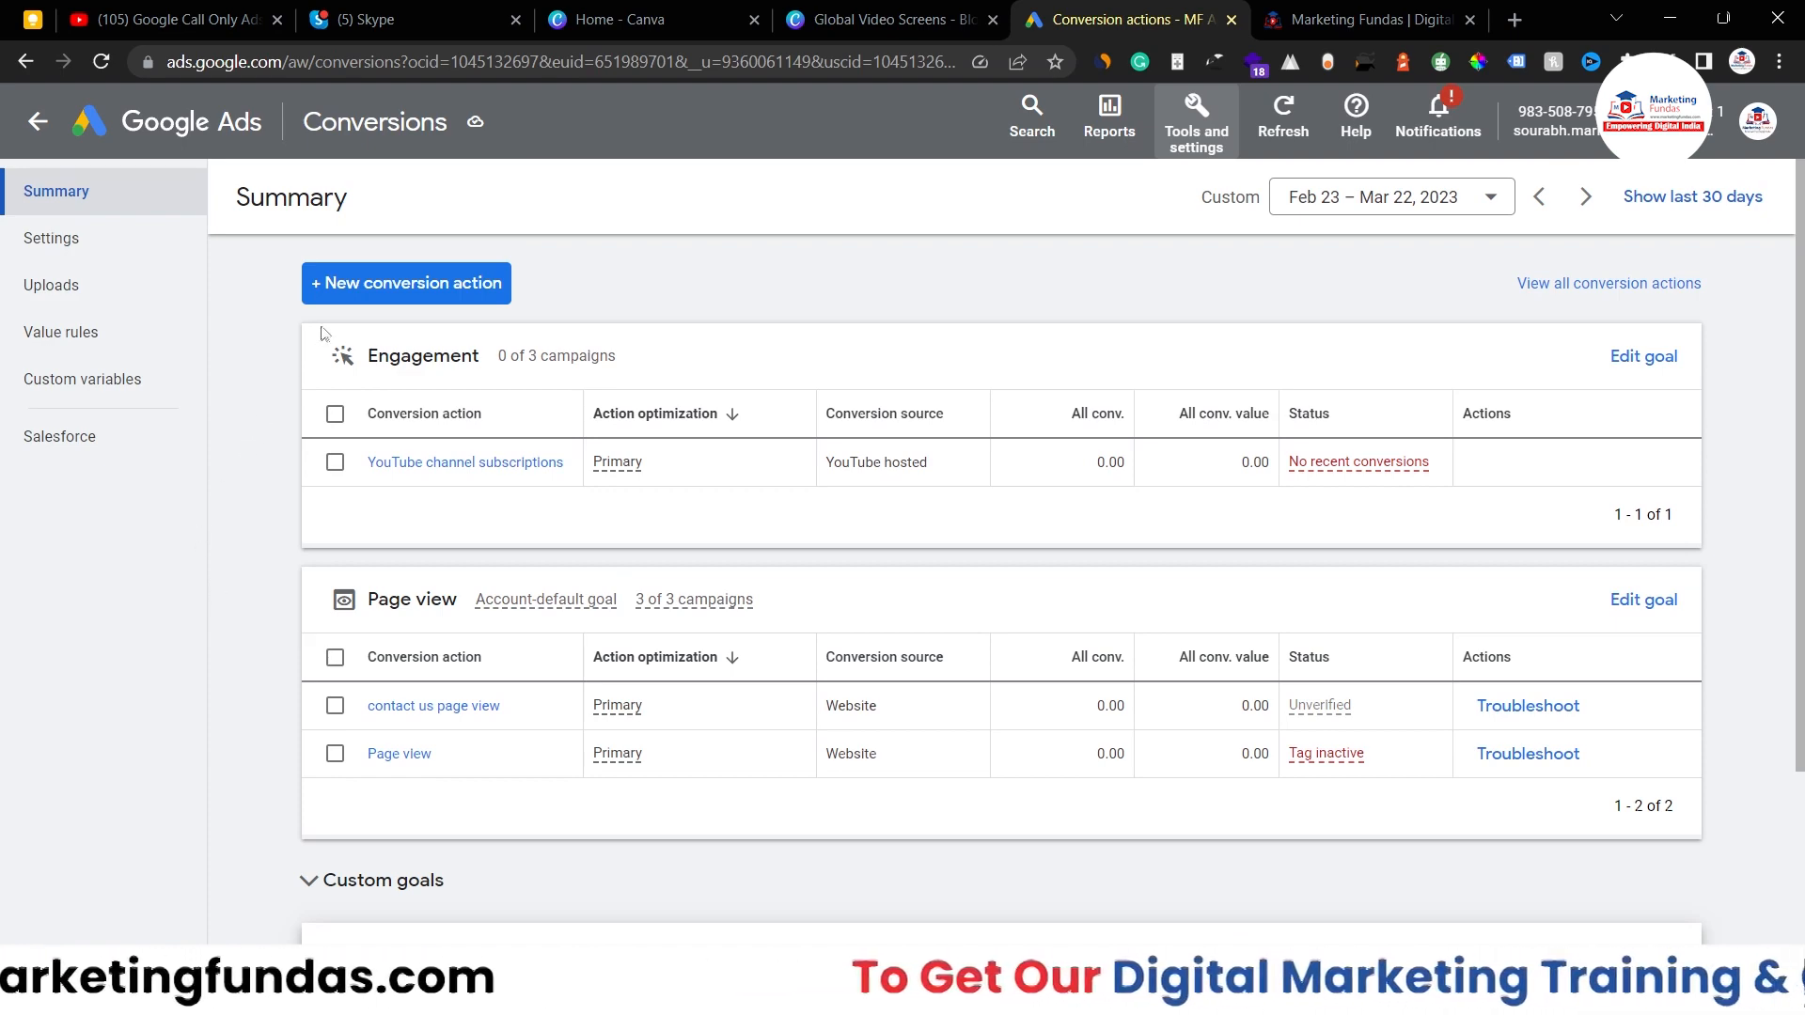
{"action": "left_click", "coordinate": [369, 286]}
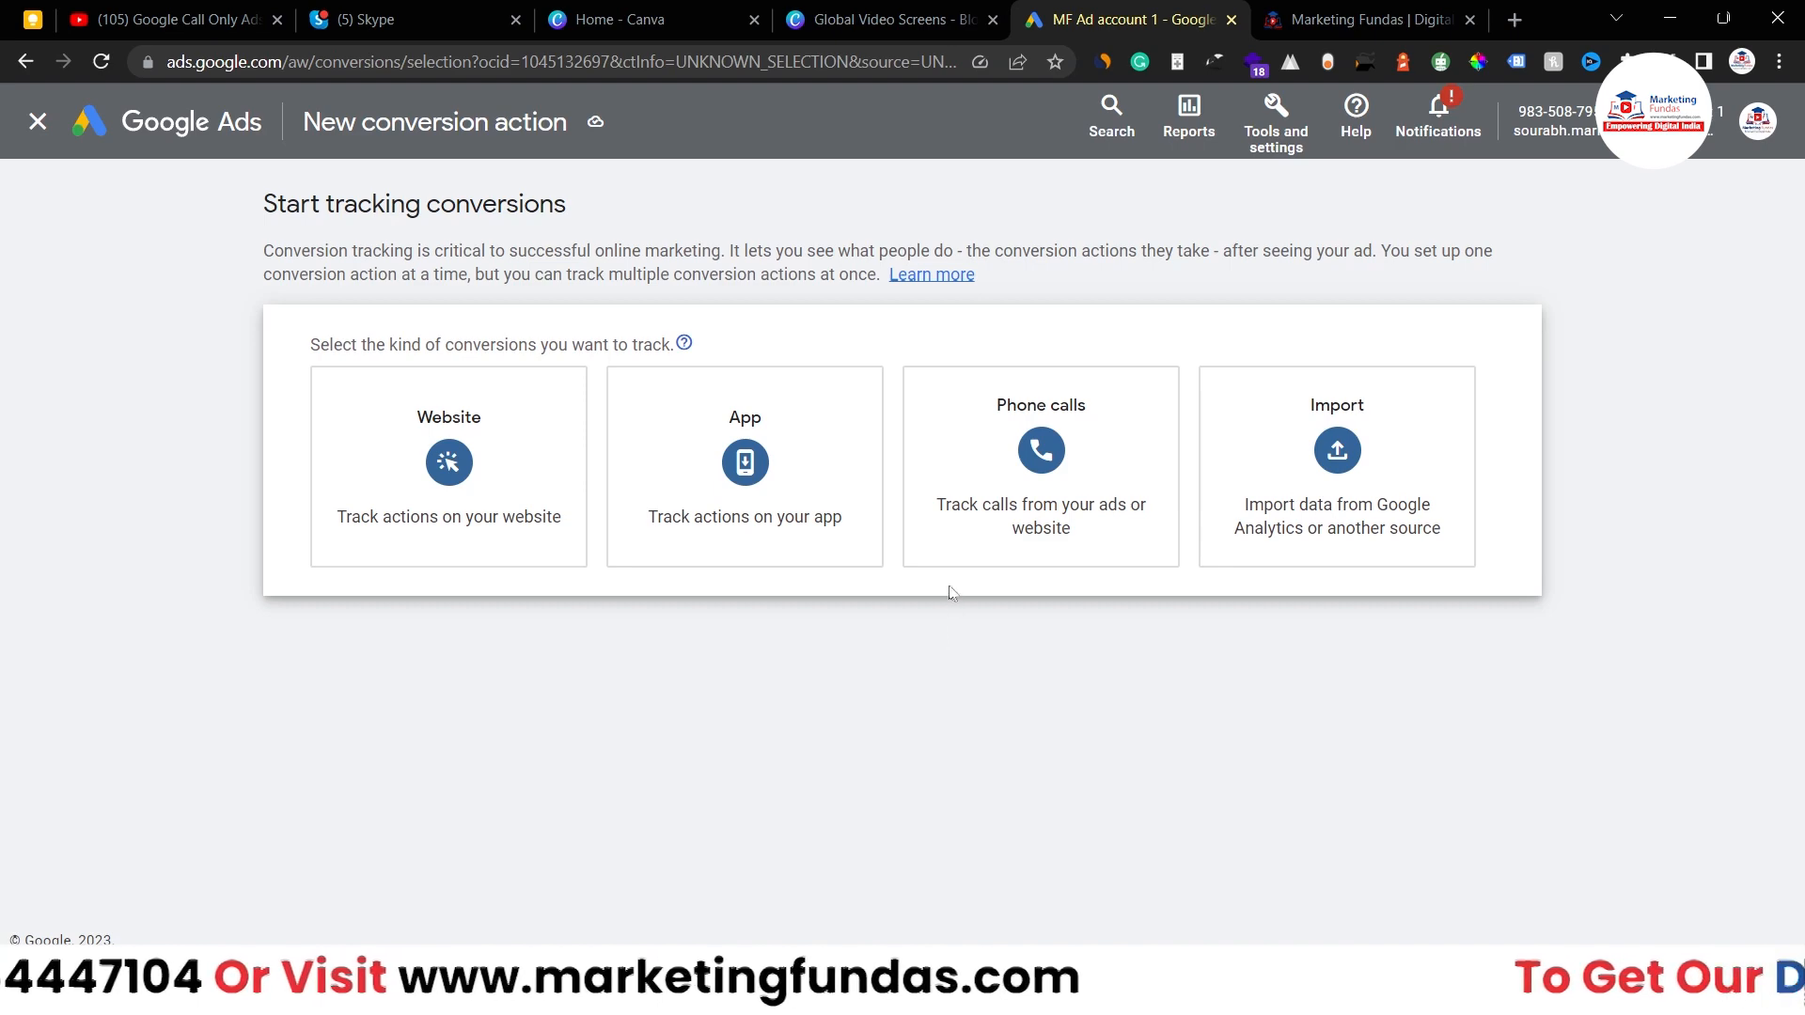
- Track phone calls from ads using call extensions or call-only ads
{"action": "left_click", "coordinate": [1049, 544]}
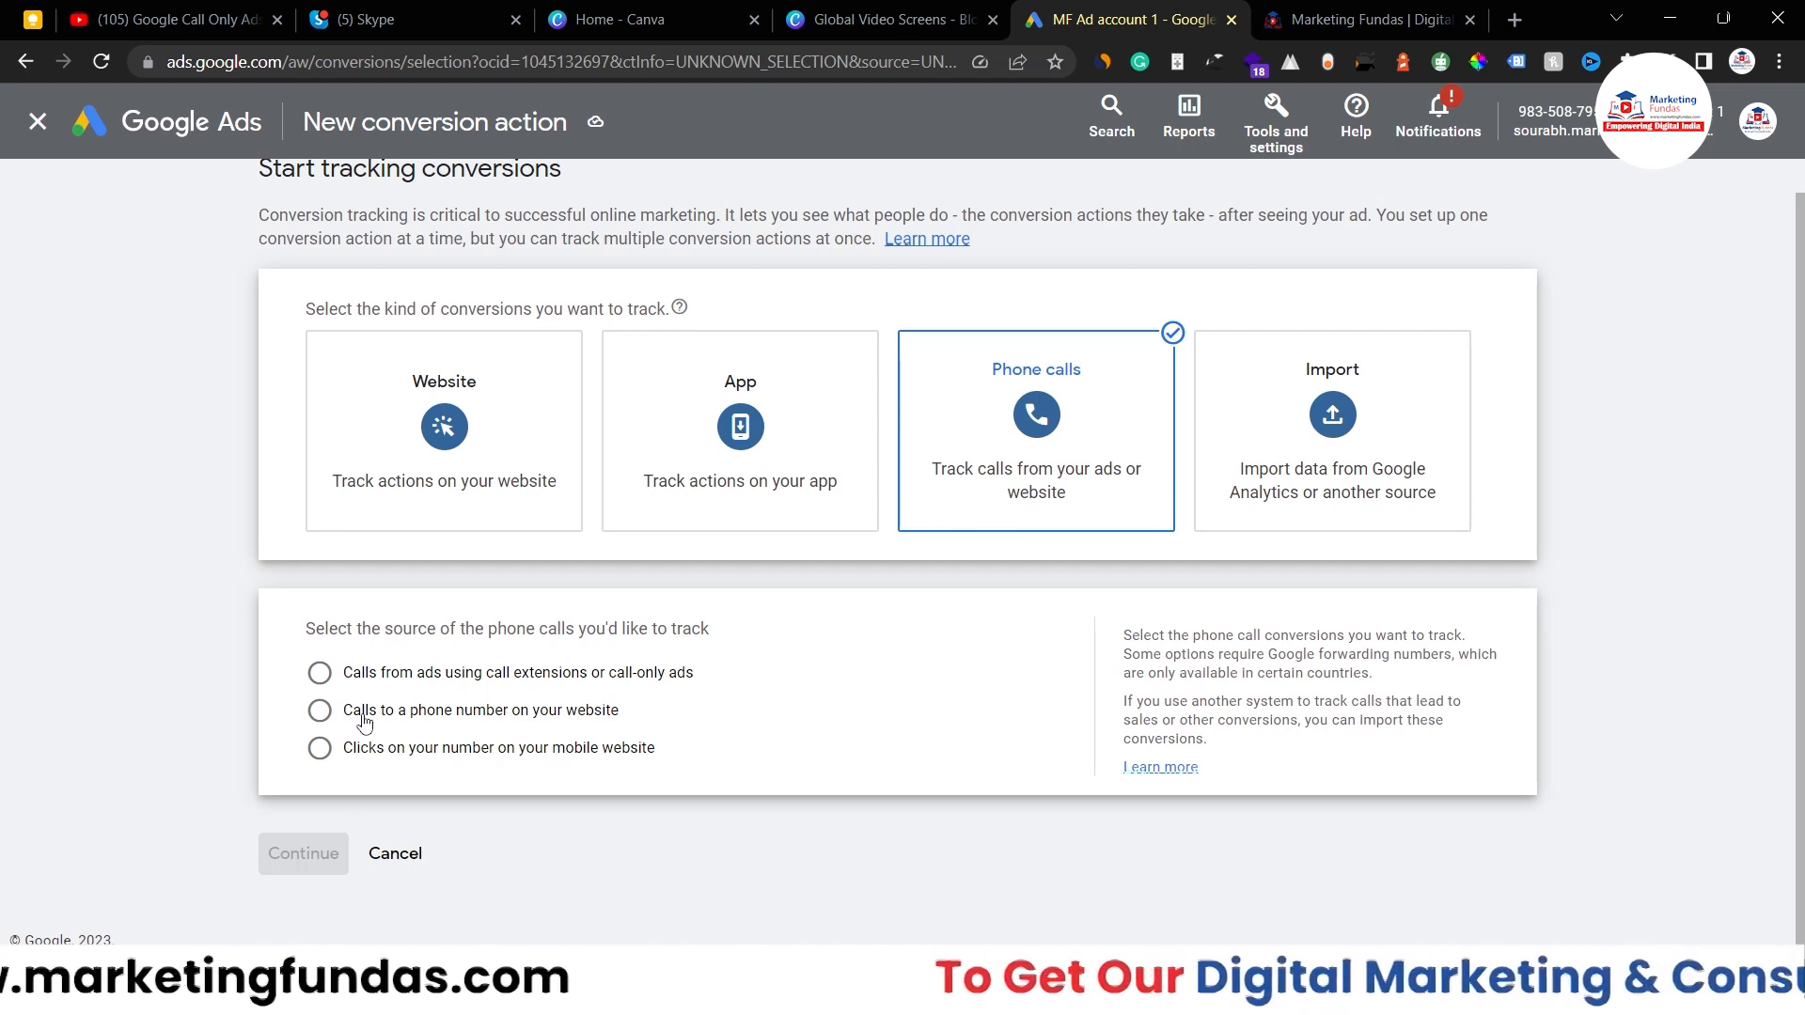
{"action": "left_click", "coordinate": [395, 680]}
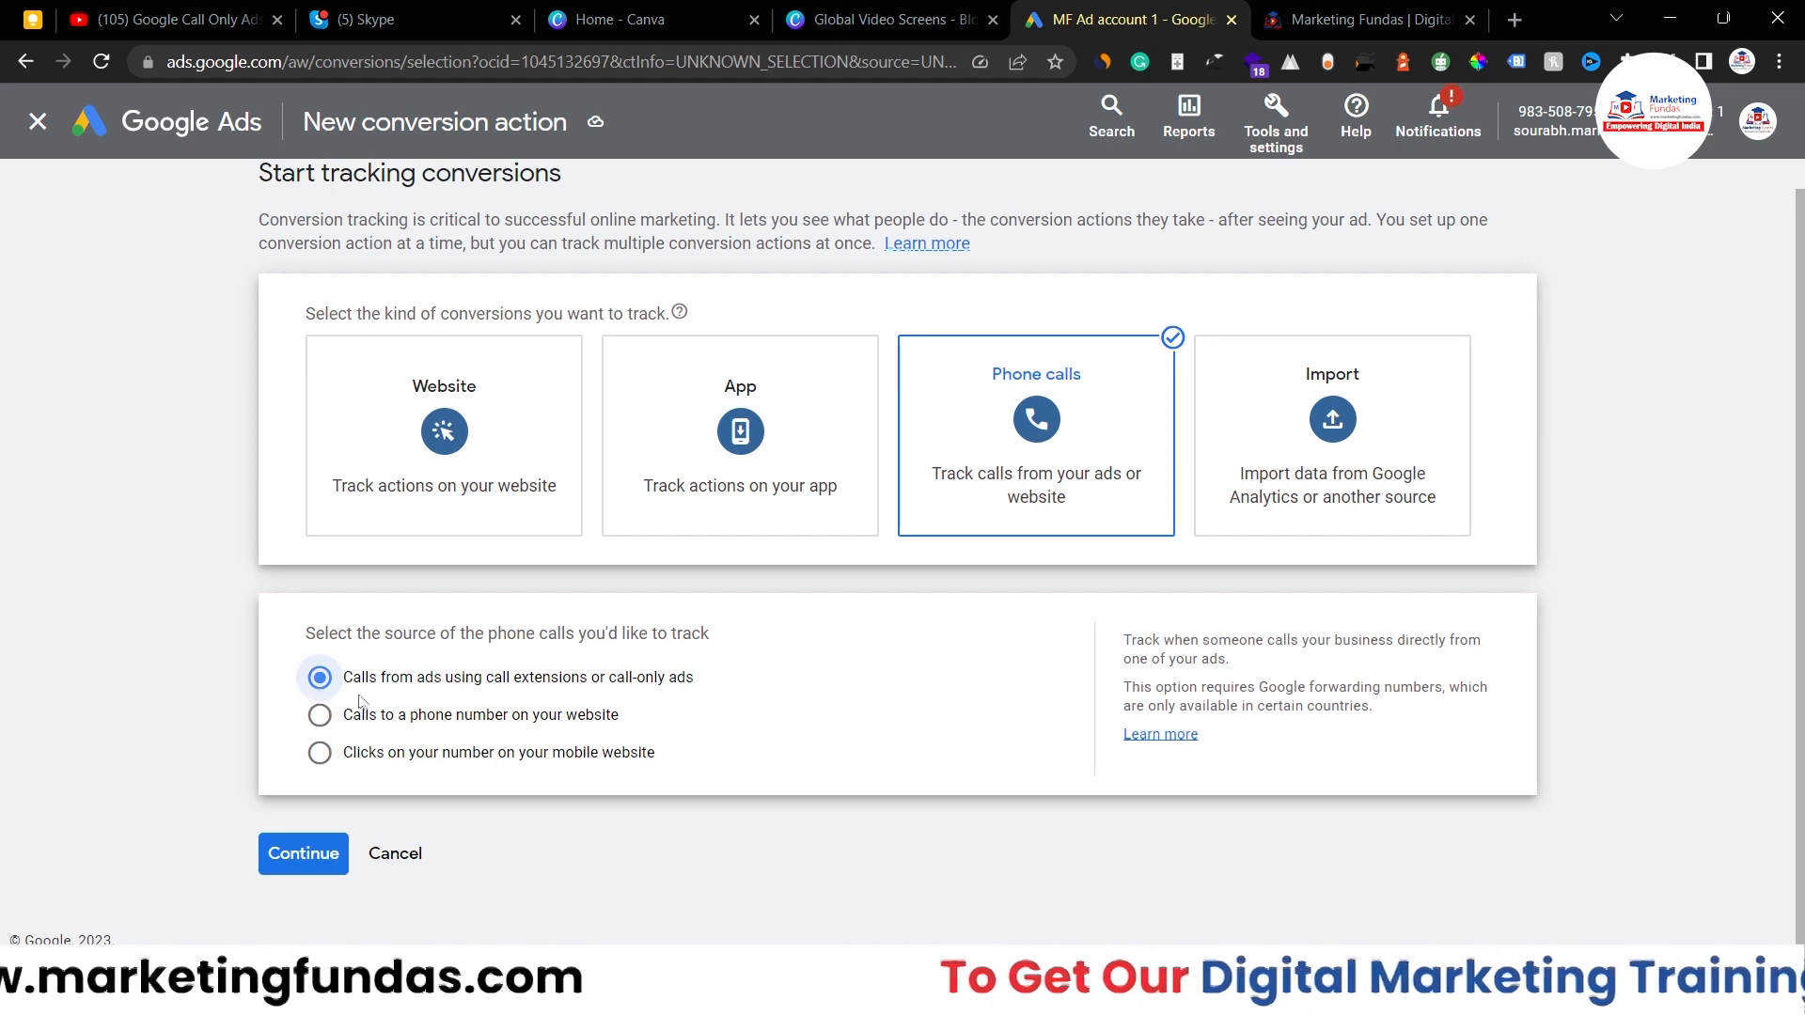
{"action": "left_click", "coordinate": [302, 863]}
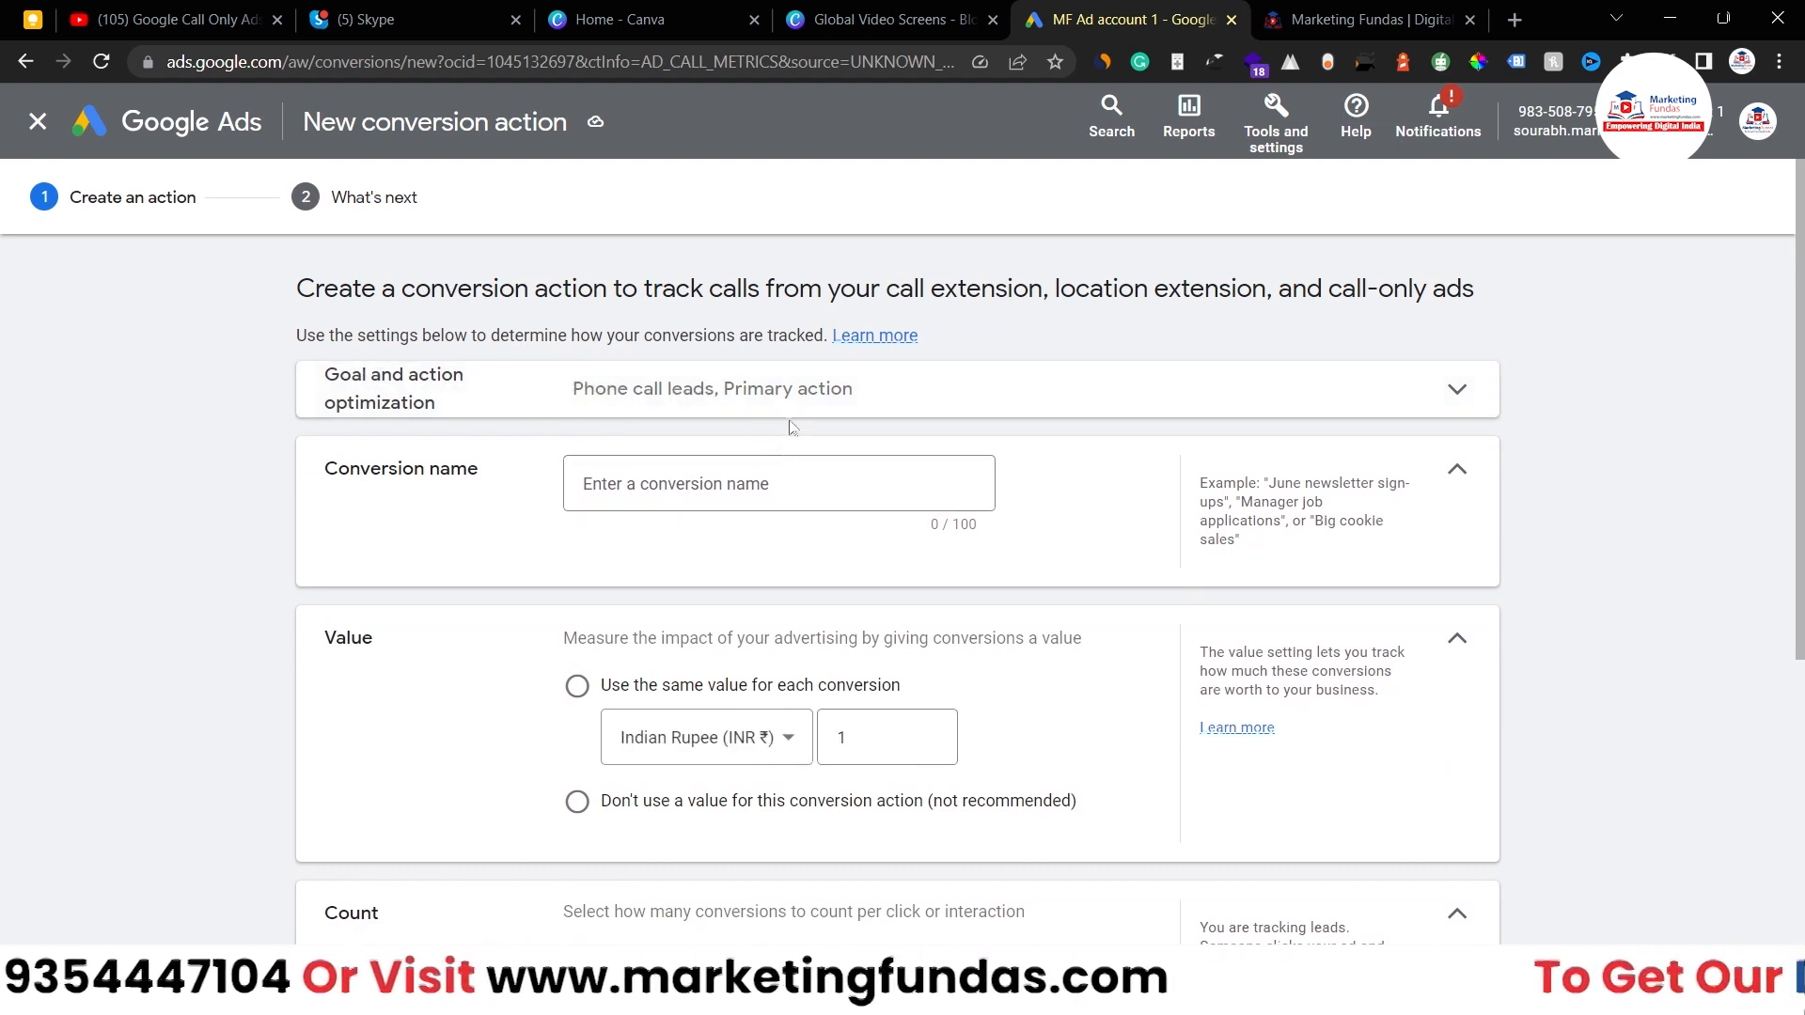
- Name the call conversion action 'MF Call only Ads Demo calls'
{"action": "left_click", "coordinate": [778, 478]}
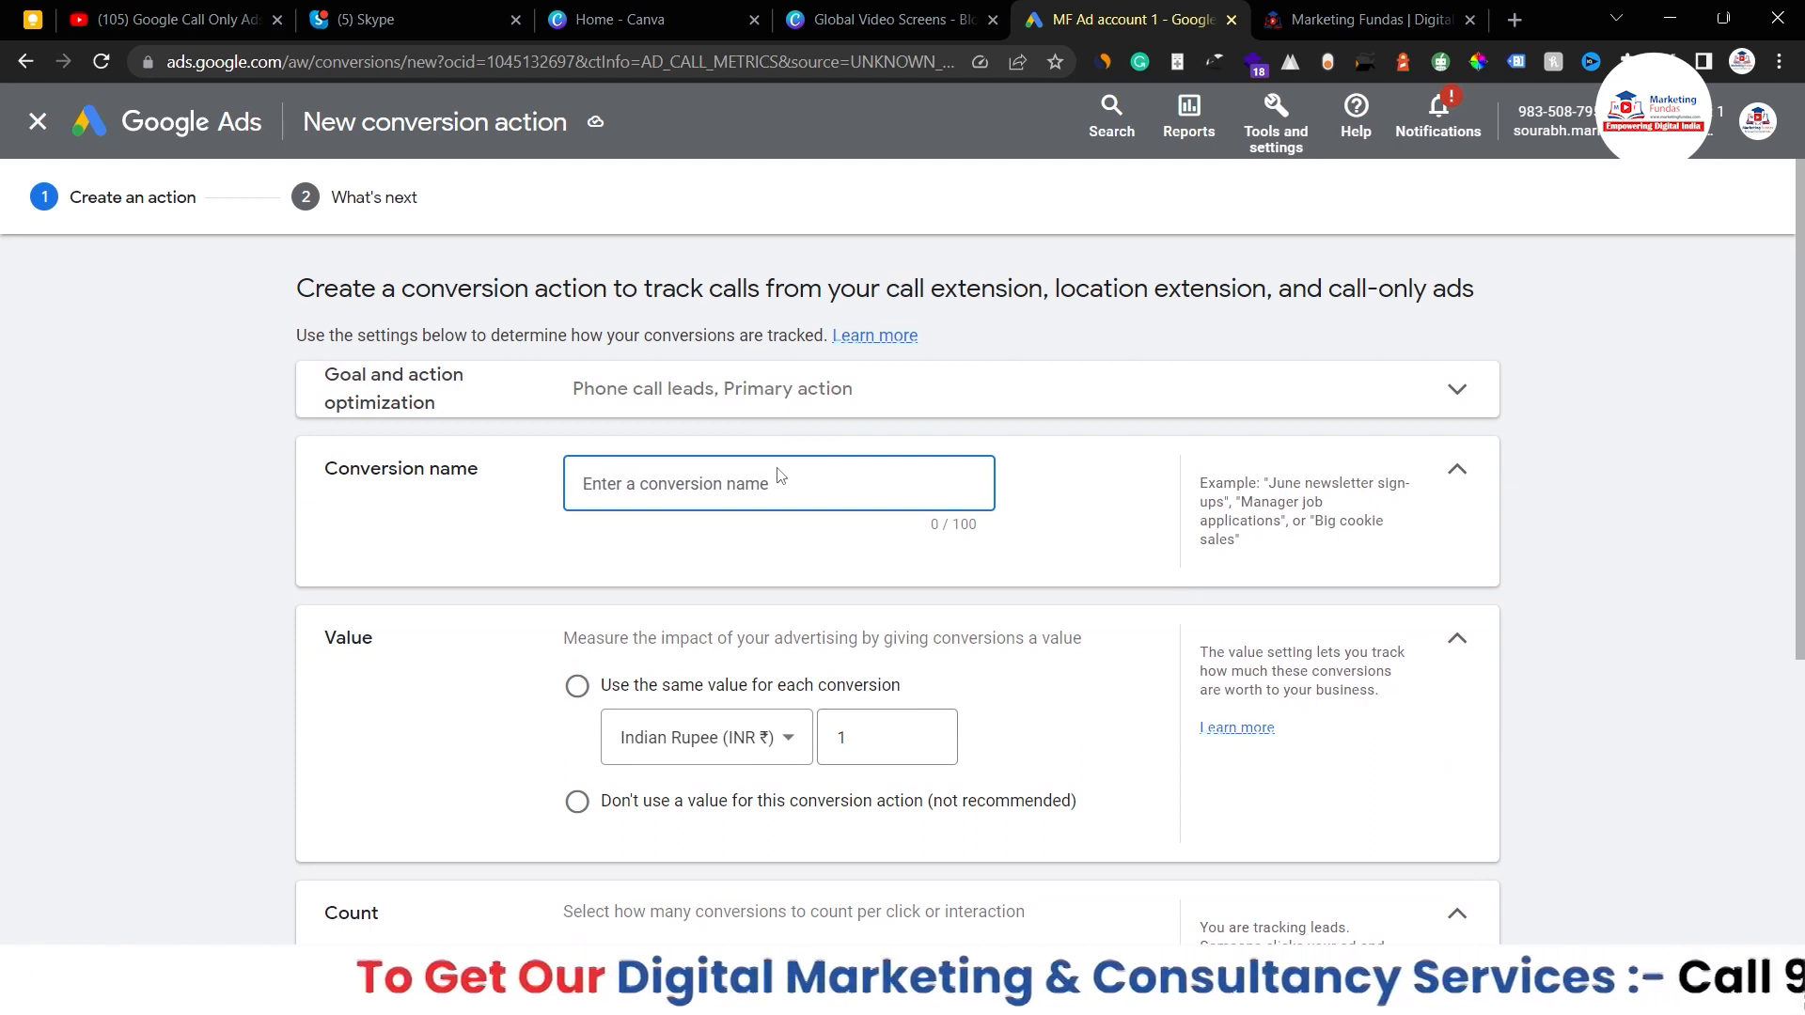
{"action": "type", "text": "MF Call onl"}
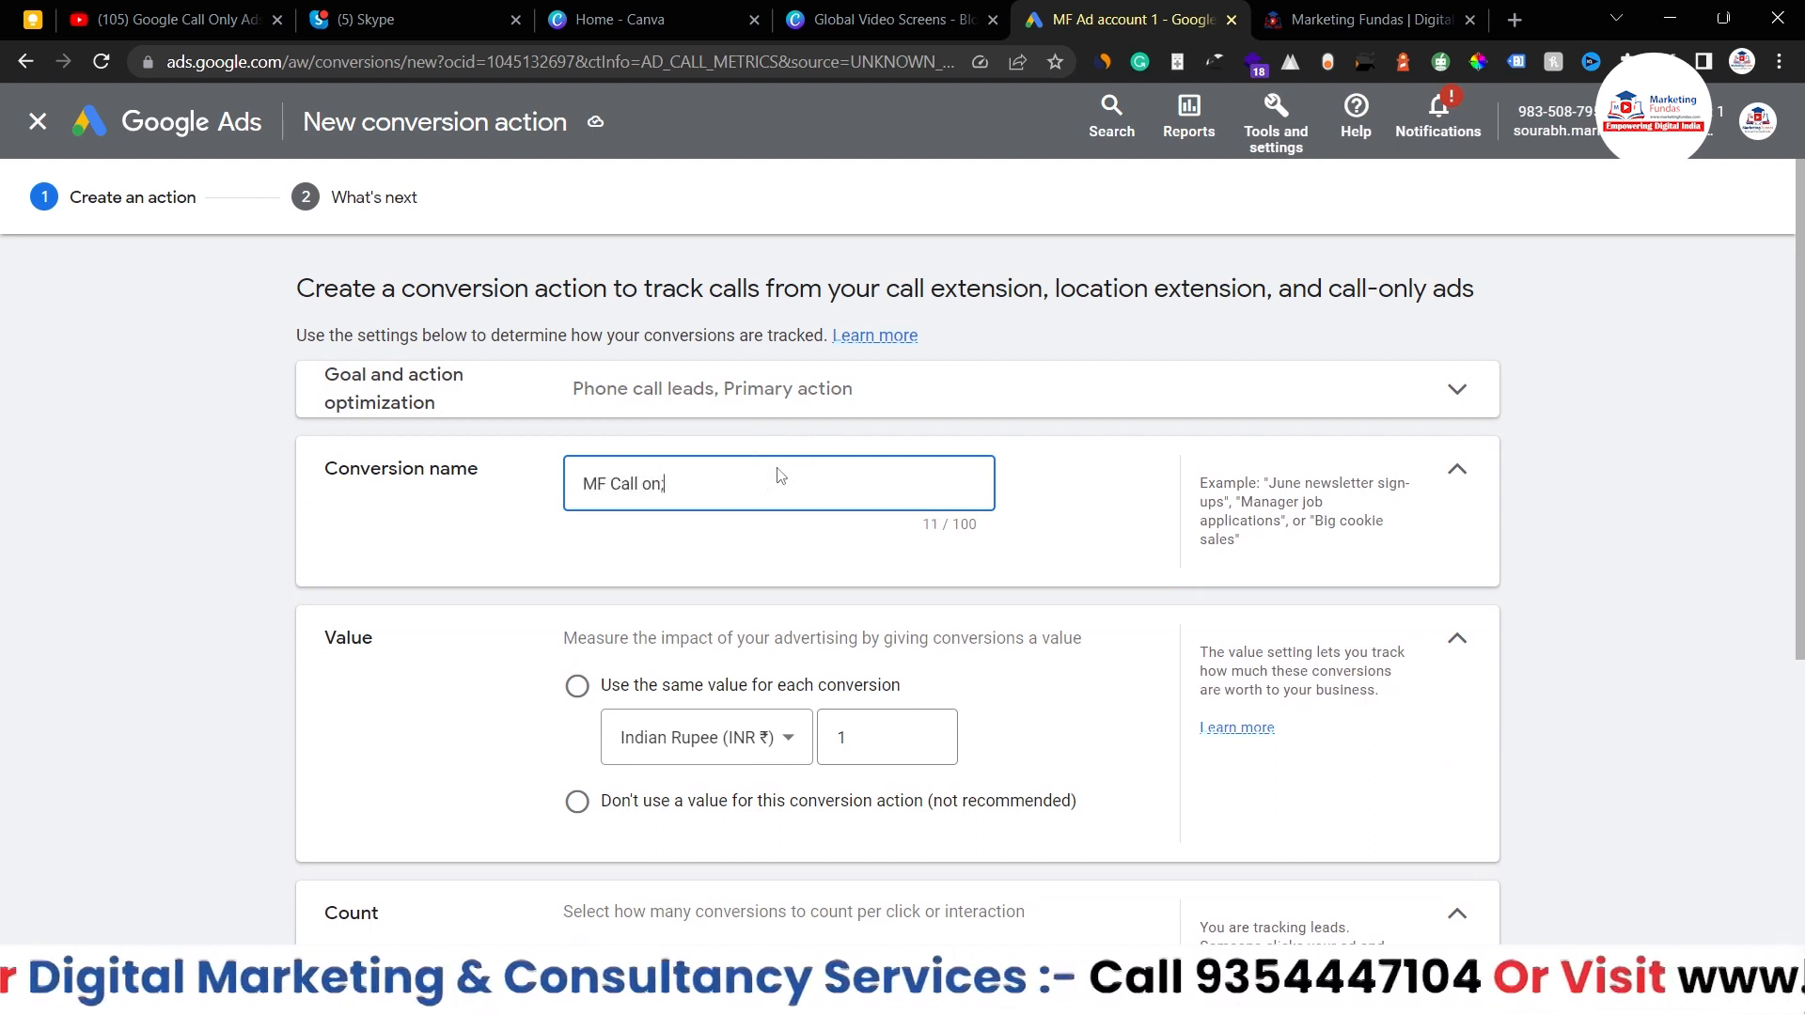
{"action": "type", "text": "y Ads Demo "}
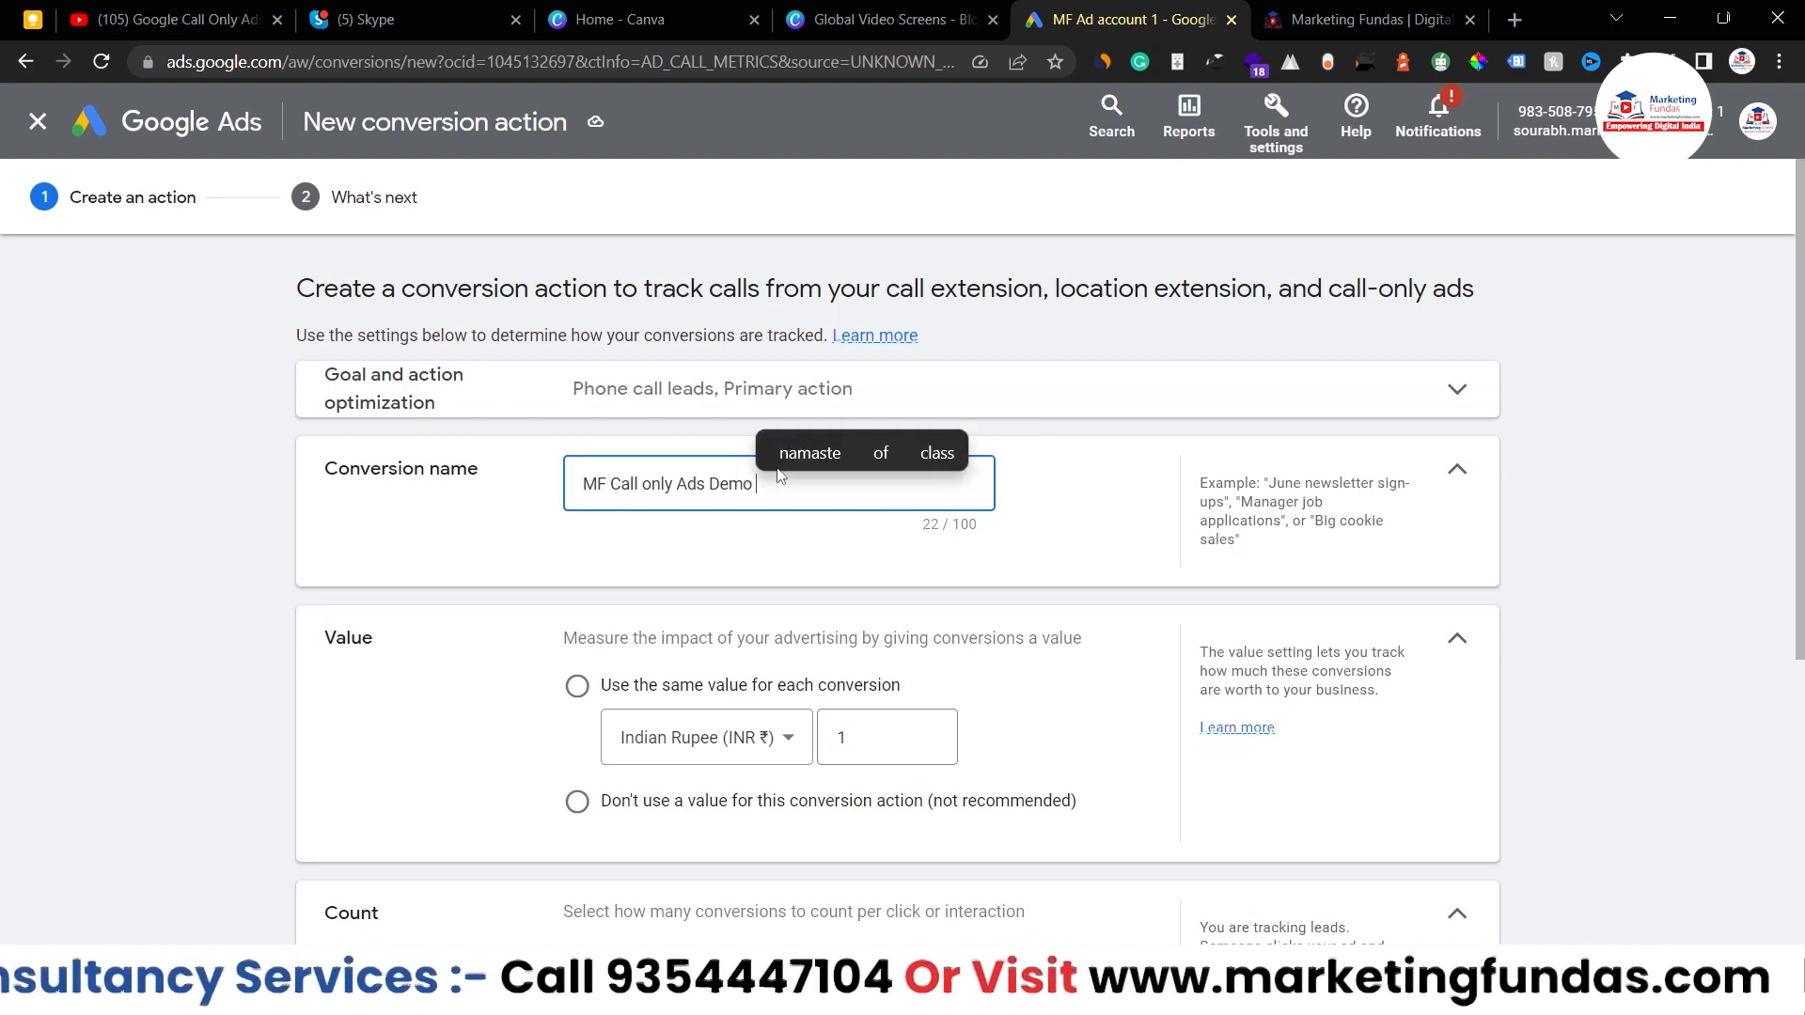
{"action": "type", "text": "calls"}
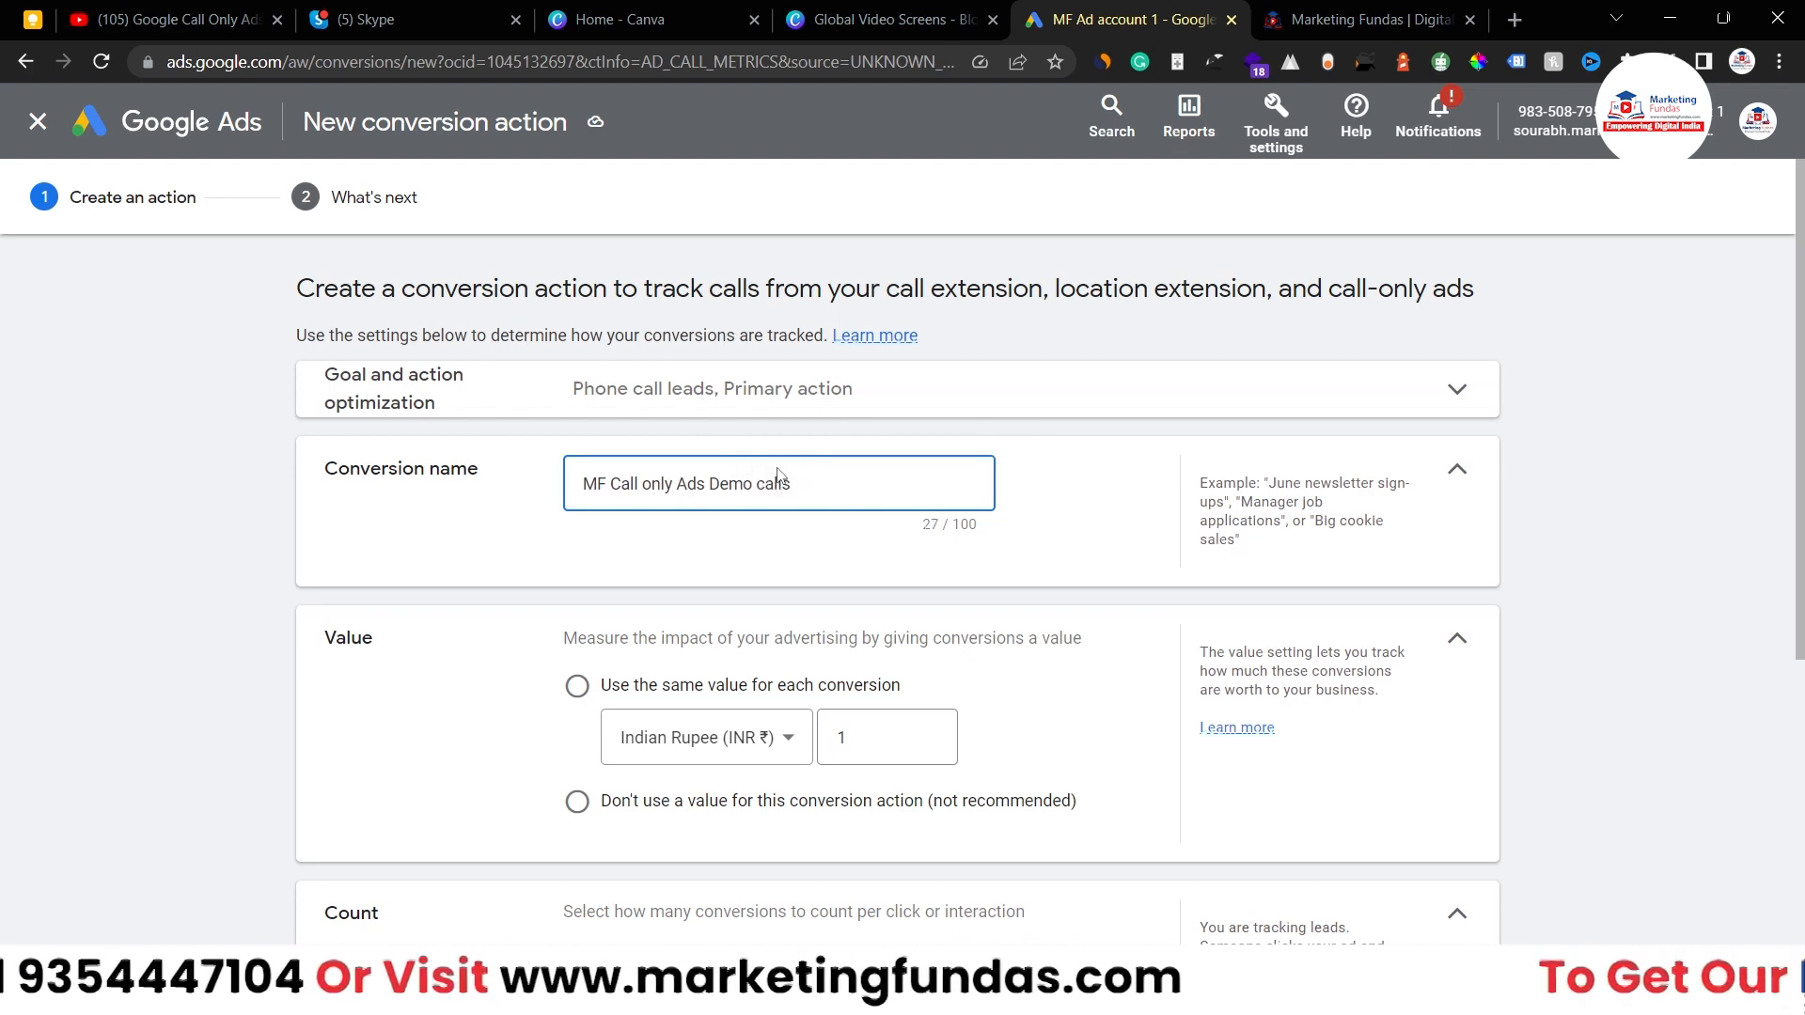
{"action": "left_click", "coordinate": [527, 612]}
{"action": "scroll", "coordinate": [529, 612], "scroll_direction": "down", "scroll_amount": 1}
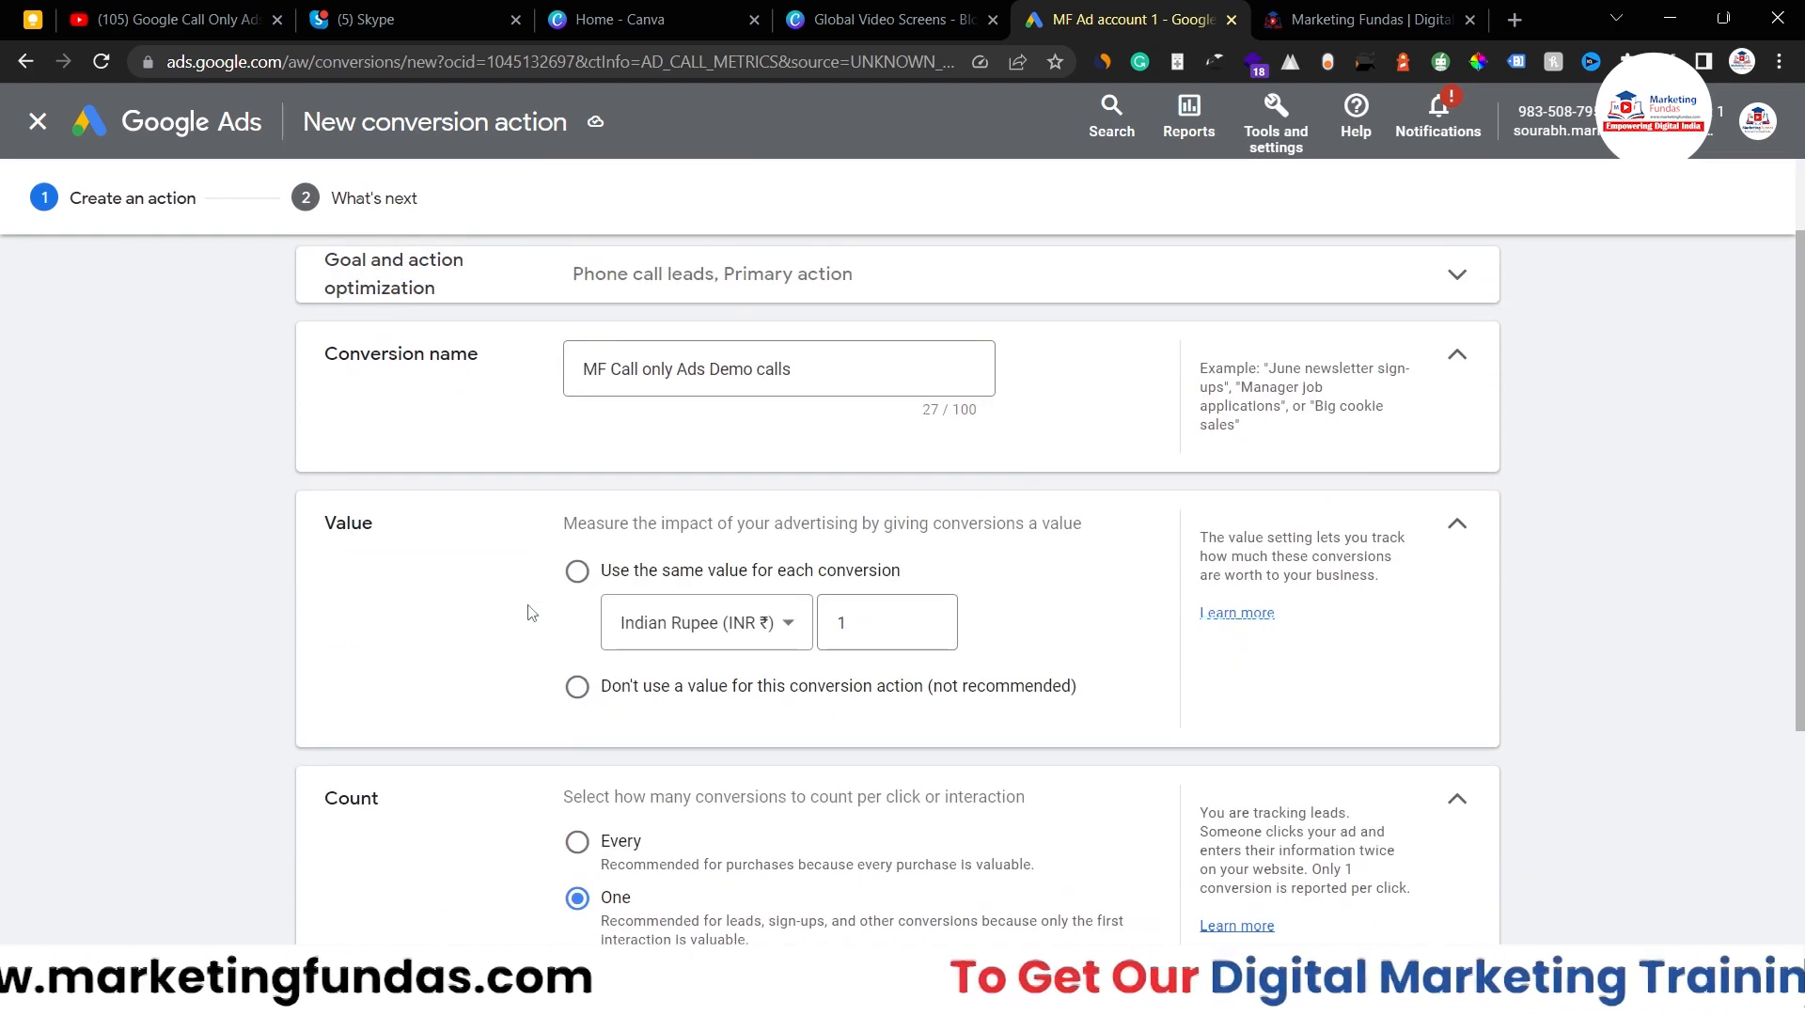
{"action": "scroll", "coordinate": [476, 411], "scroll_direction": "down", "scroll_amount": 1}
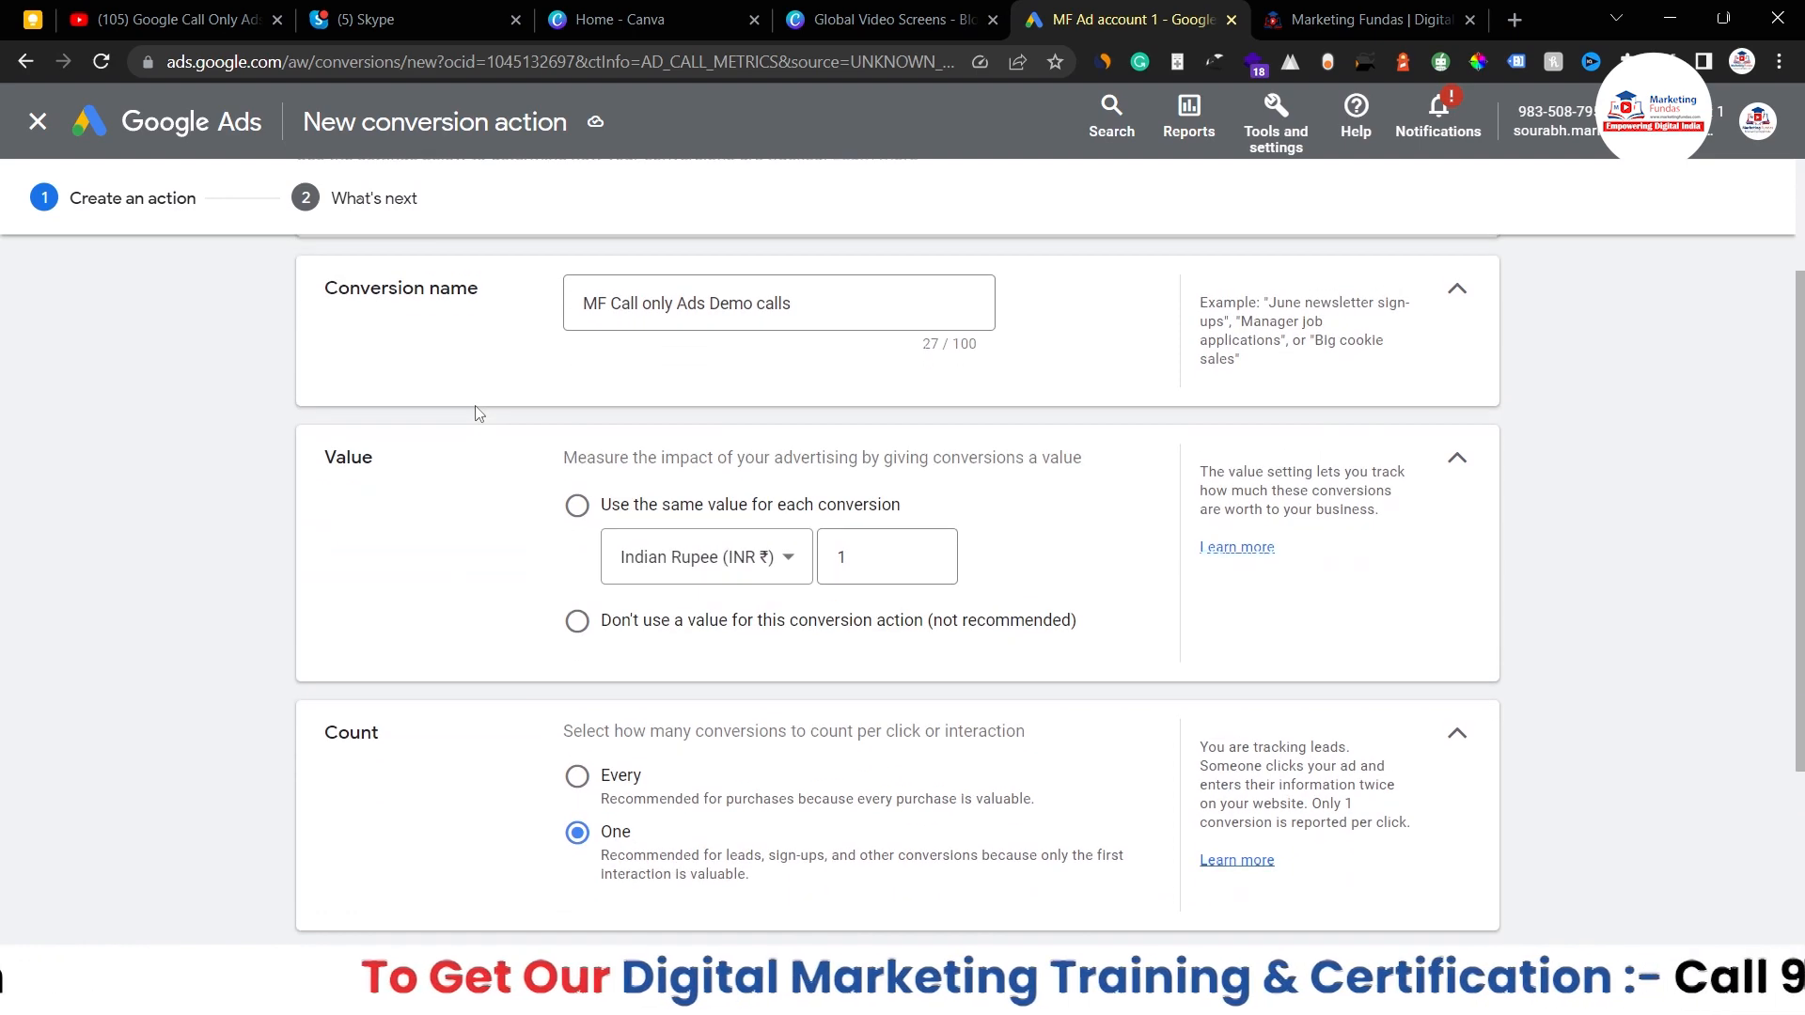
{"action": "scroll", "coordinate": [508, 437], "scroll_direction": "down", "scroll_amount": 1}
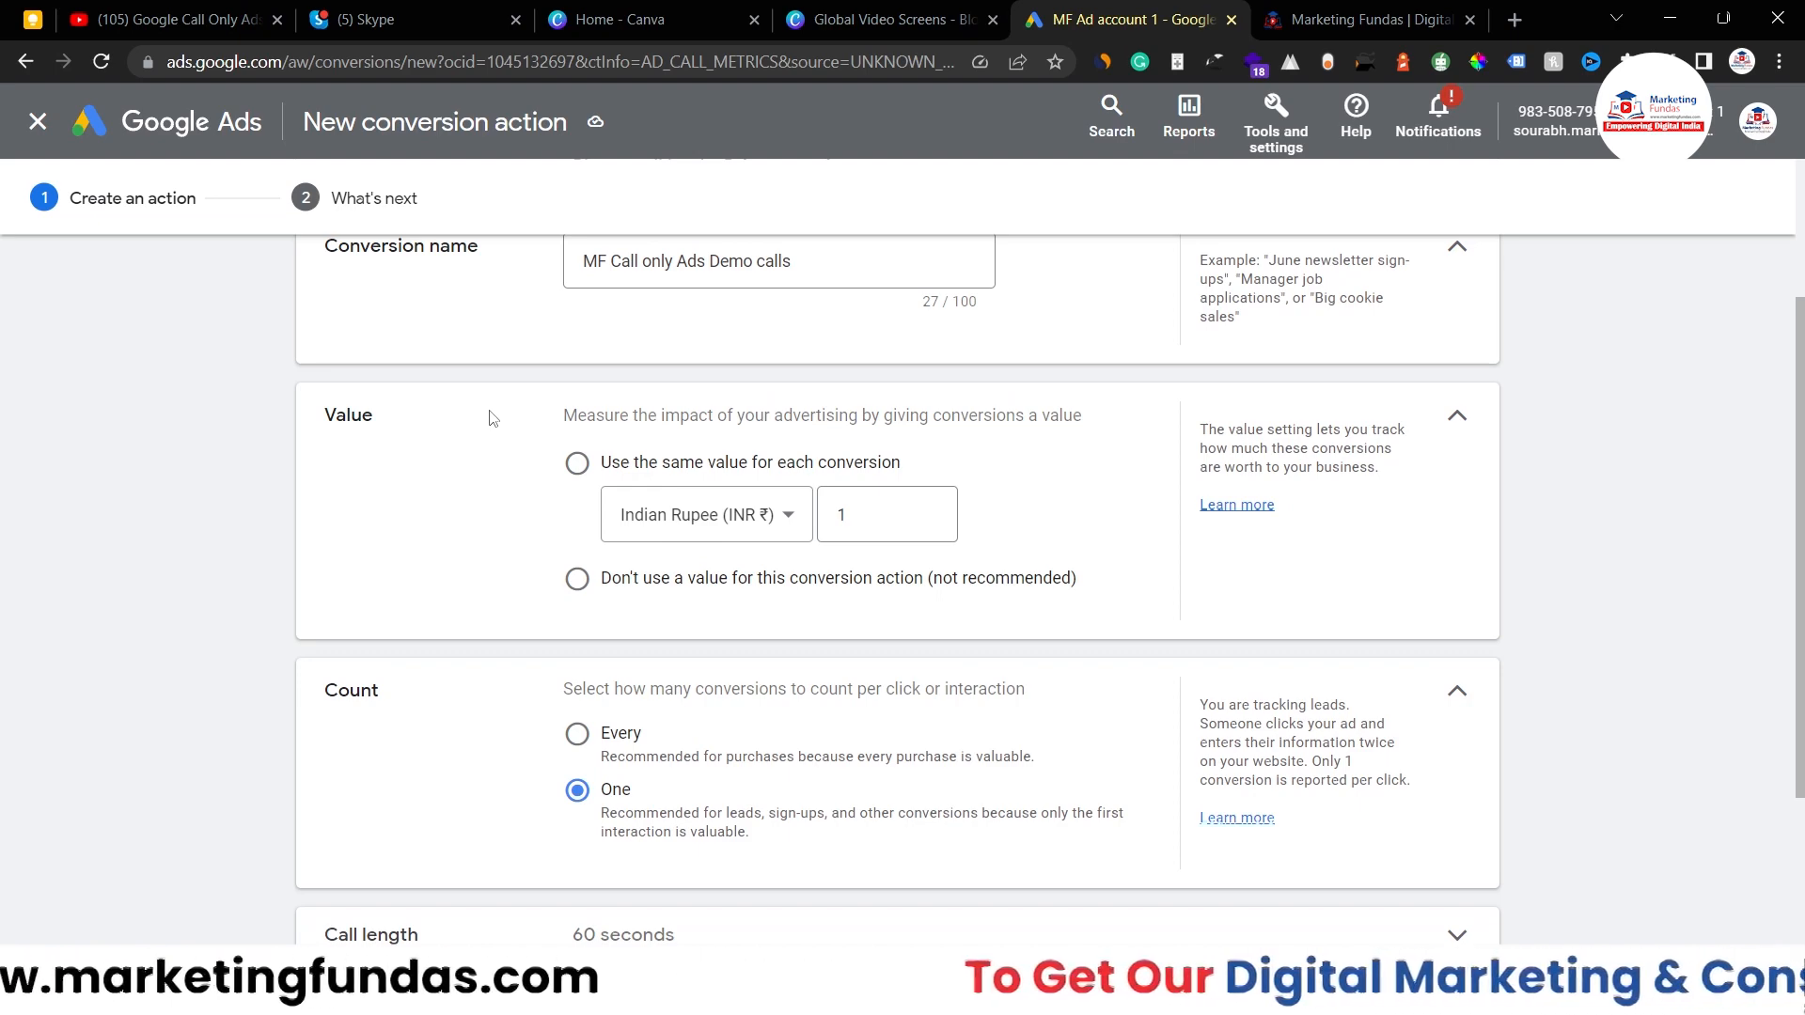
- Give every conversion the same value of 1 Indian Rupee (INR ₹)
{"action": "left_click", "coordinate": [795, 517]}
{"action": "left_click", "coordinate": [367, 512]}
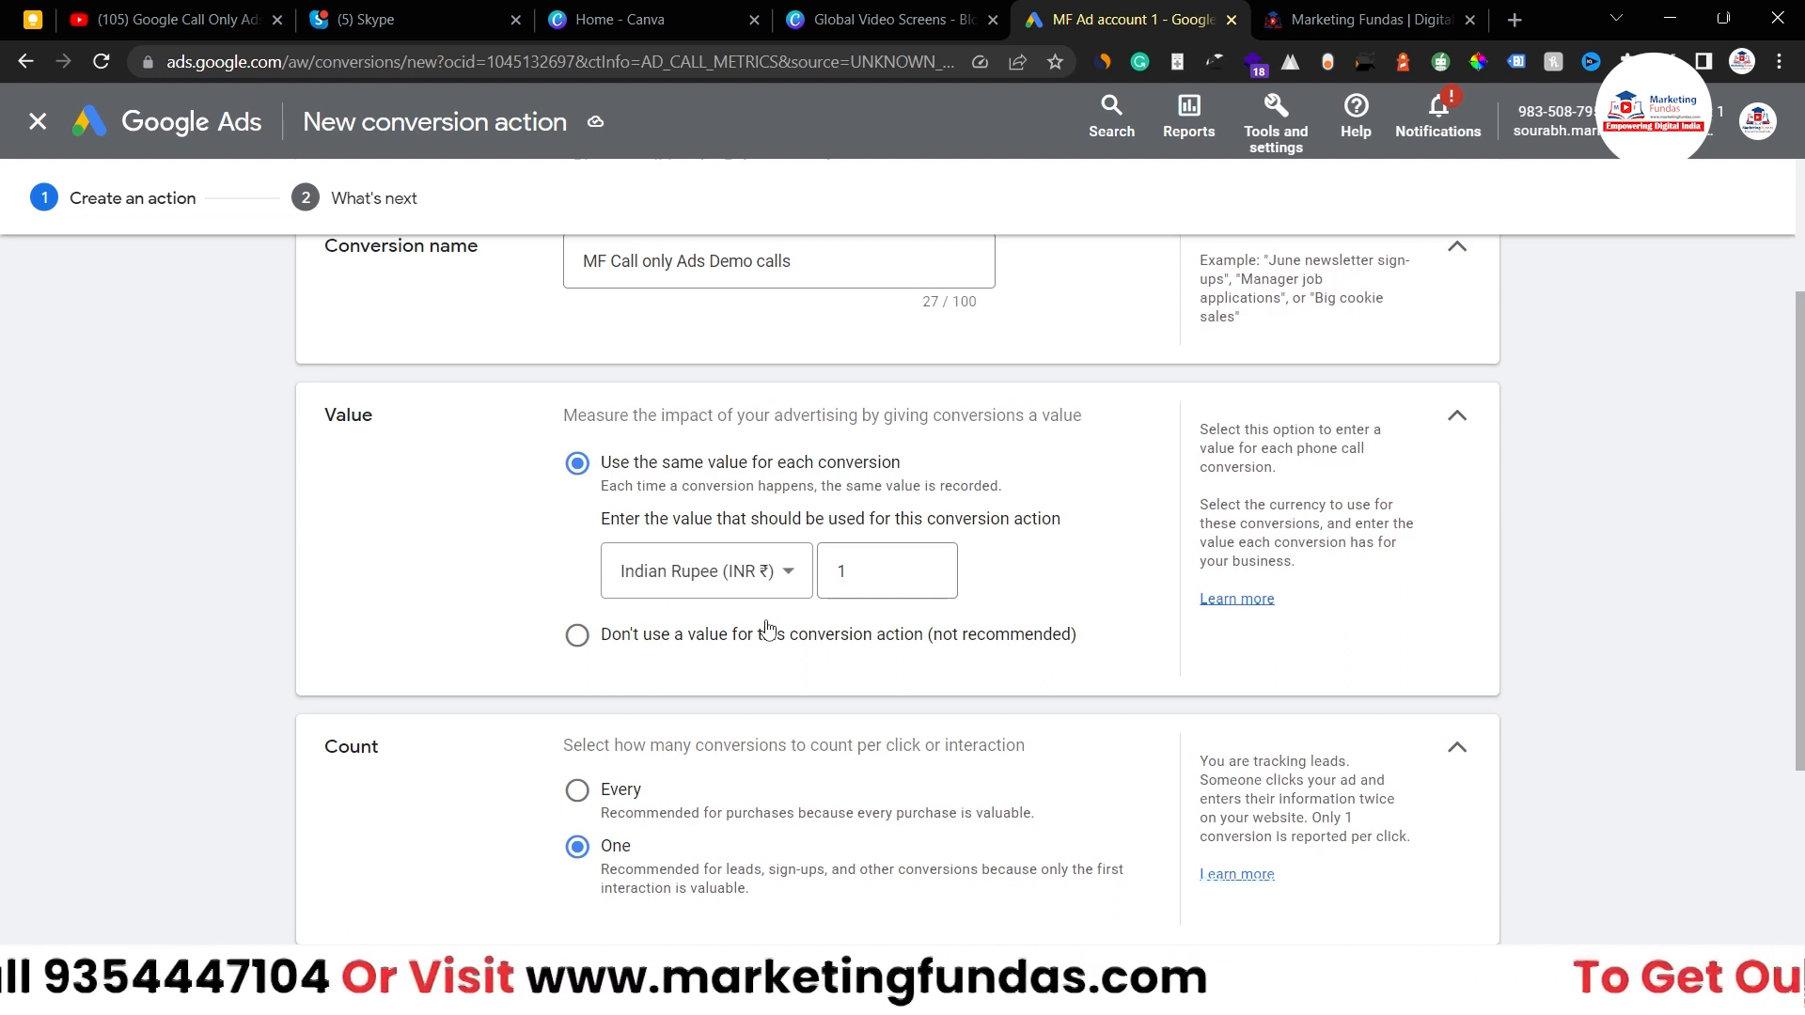
{"action": "left_click", "coordinate": [851, 568]}
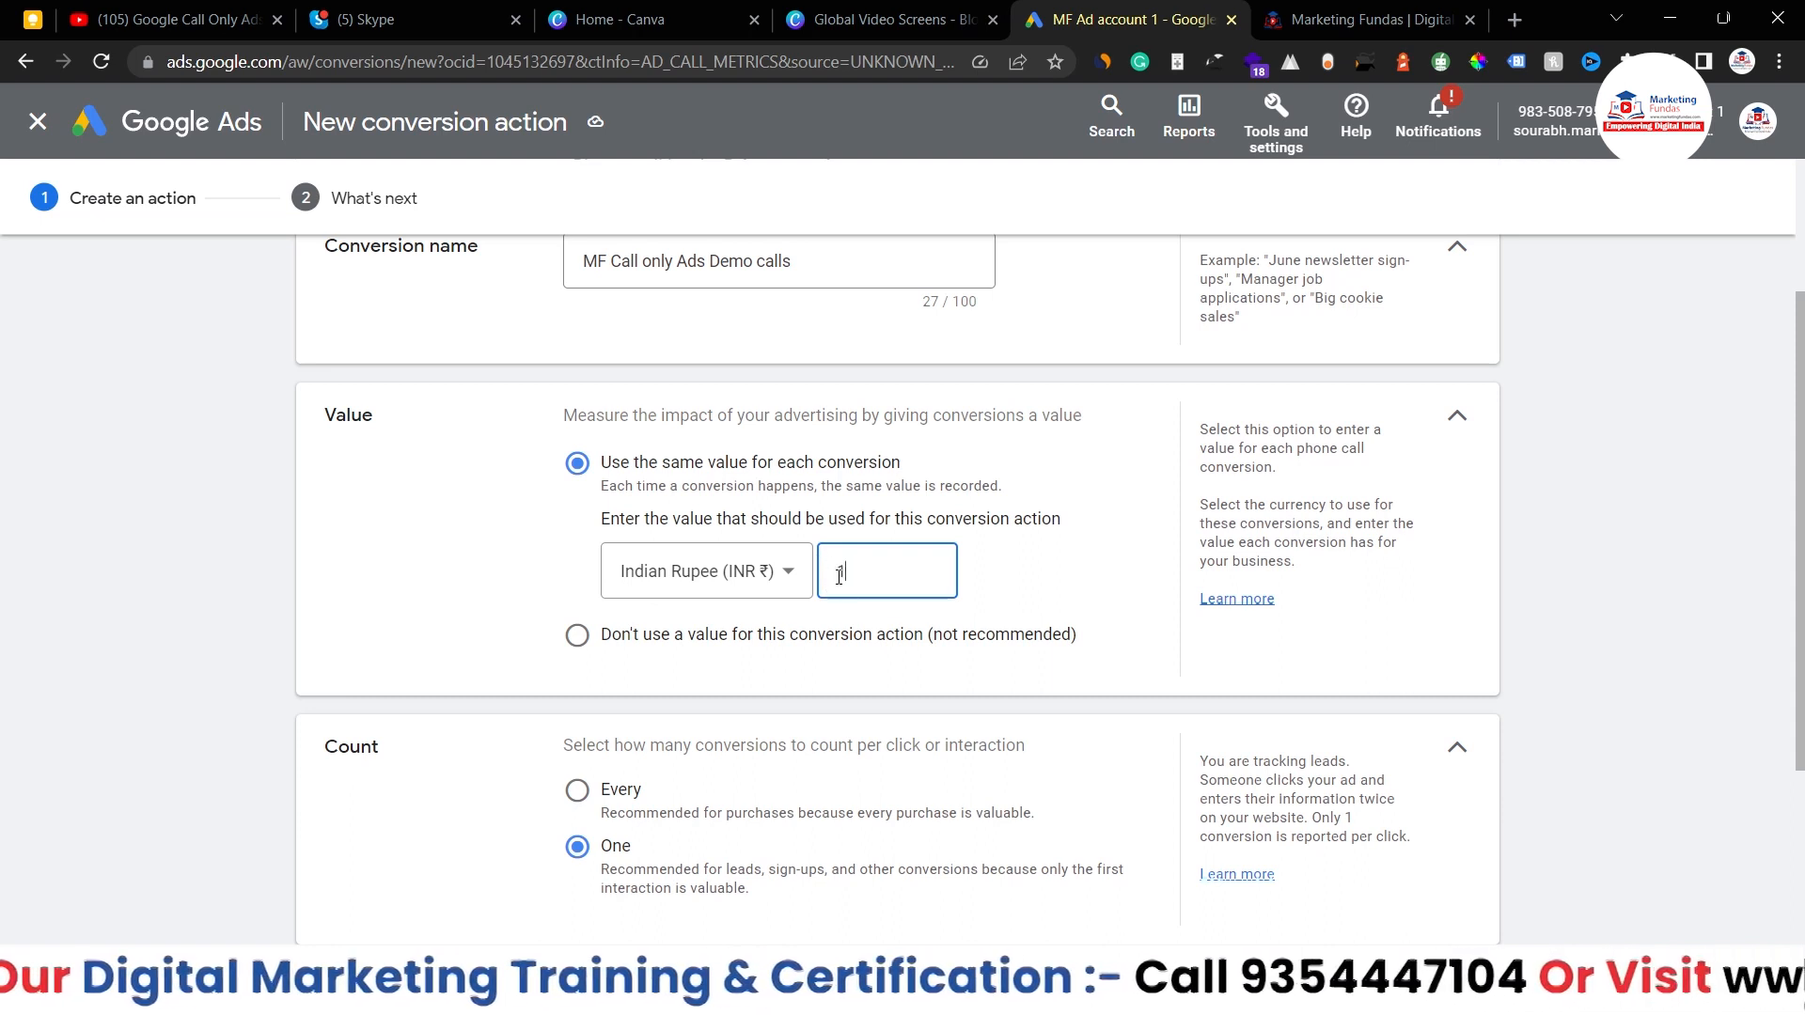
{"action": "double_click", "coordinate": [841, 574]}
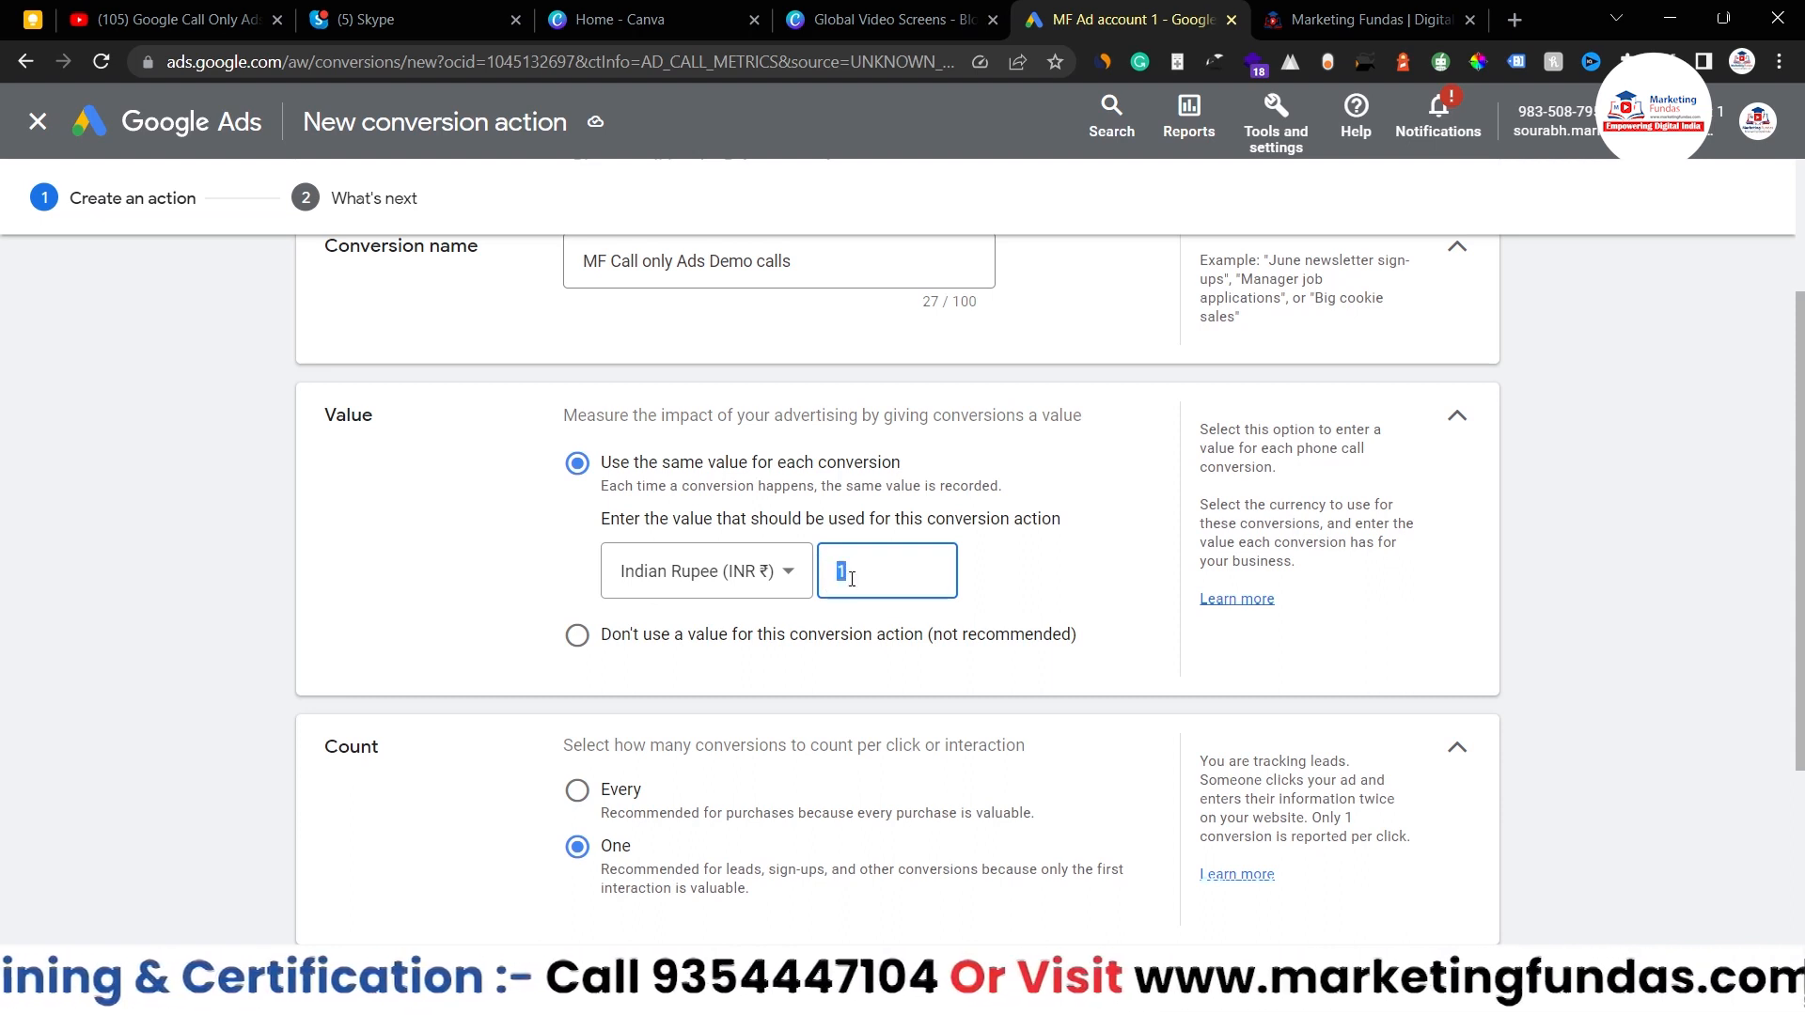
{"action": "left_click", "coordinate": [1036, 605]}
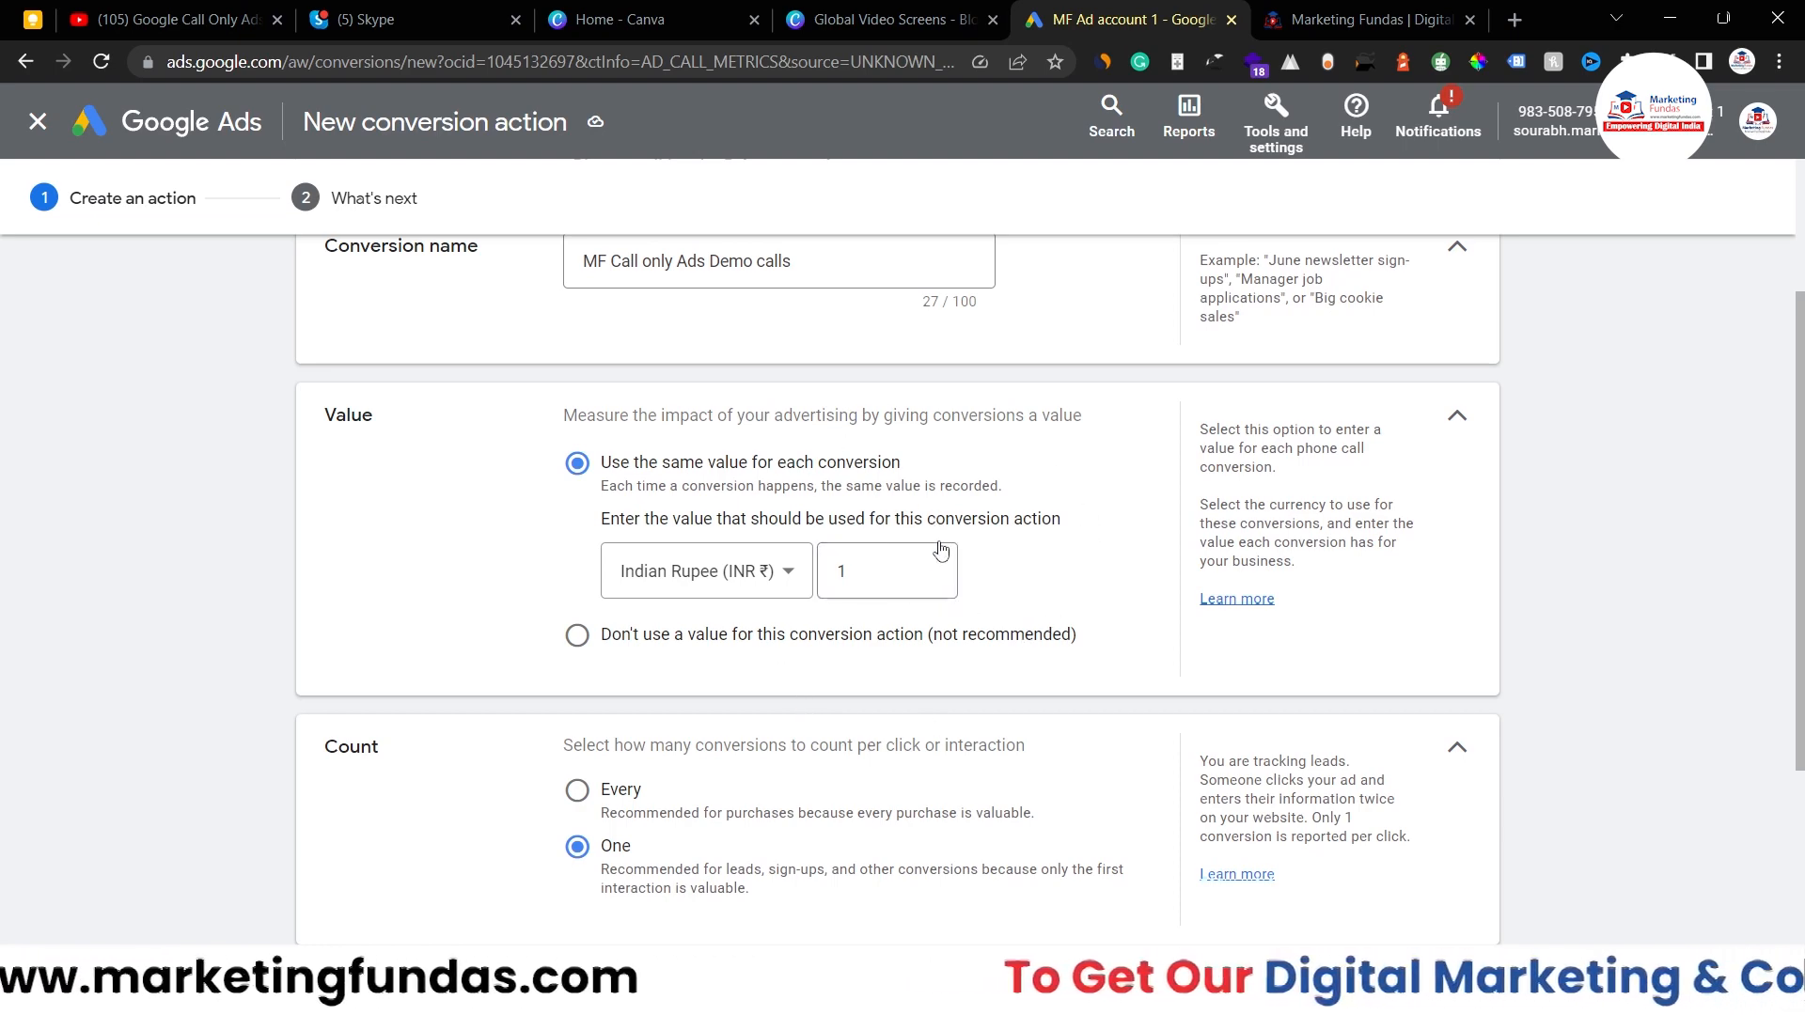
{"action": "scroll", "coordinate": [943, 551], "scroll_direction": "down", "scroll_amount": 3}
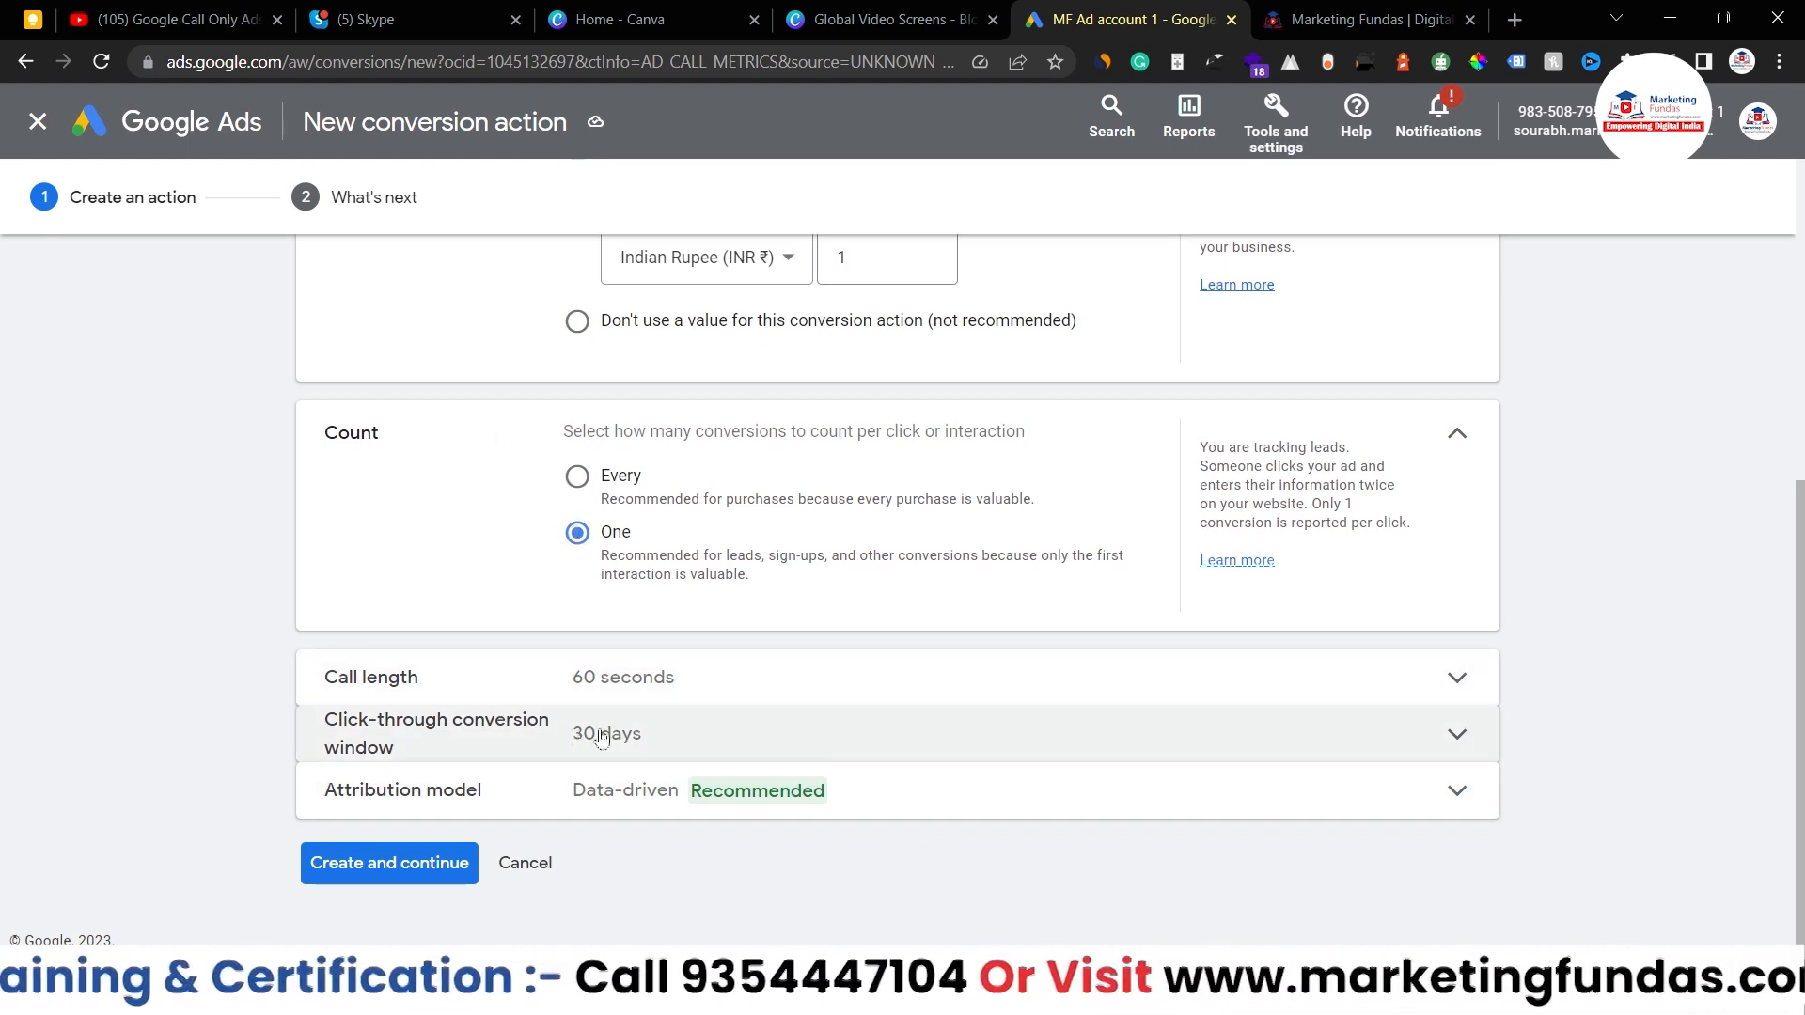
- Keep the minimum call length at 60 seconds and expand the click-through conversion window
{"action": "left_click", "coordinate": [1112, 681]}
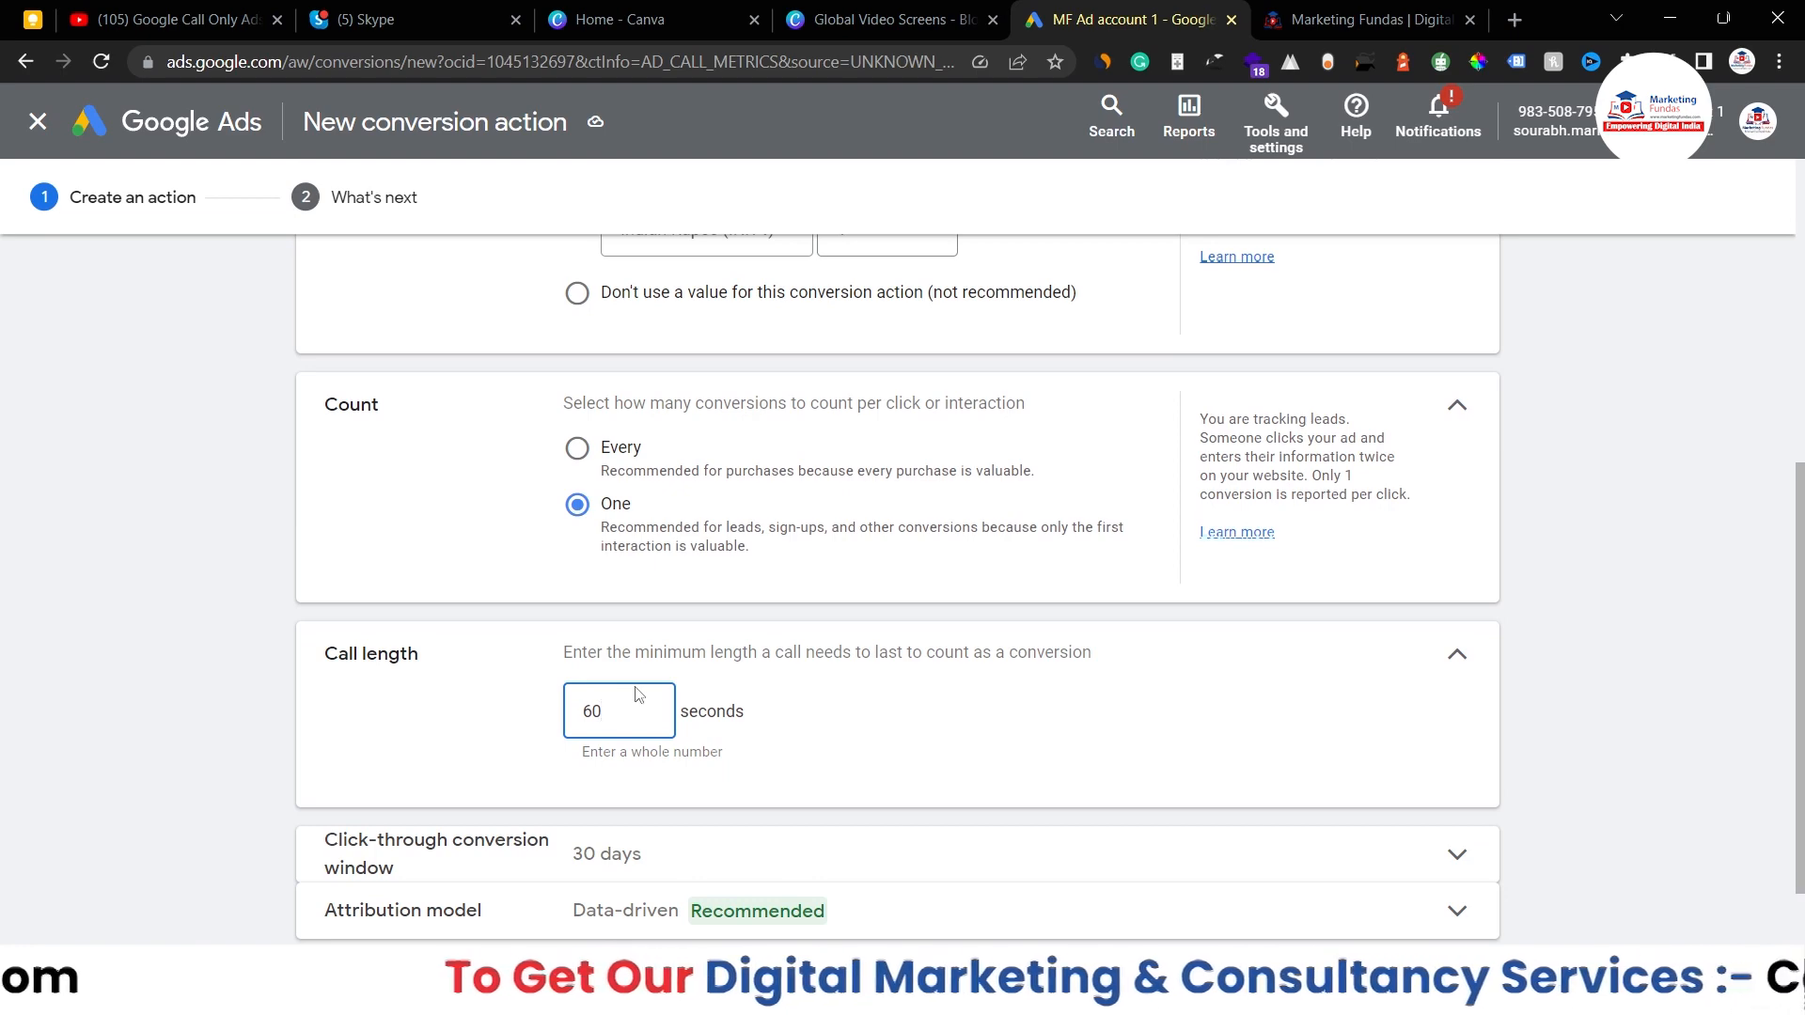
{"action": "scroll", "coordinate": [636, 694], "scroll_direction": "down", "scroll_amount": 2}
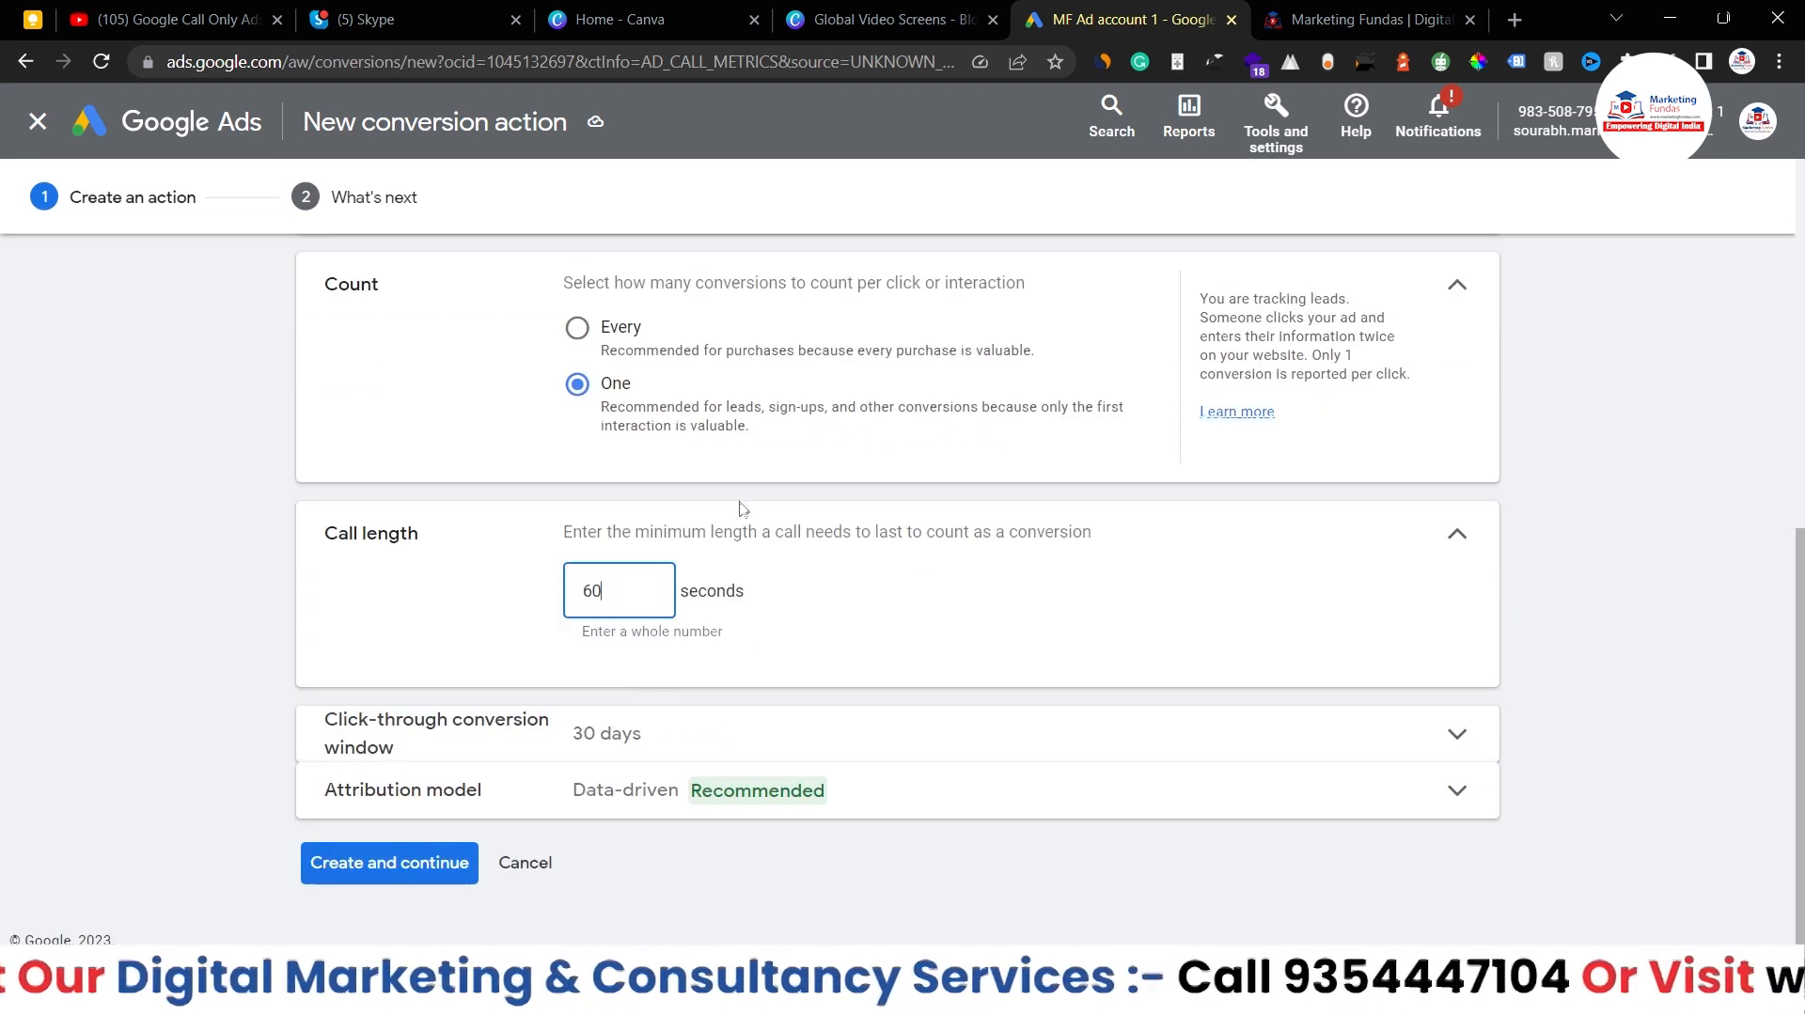
{"action": "left_click", "coordinate": [763, 533]}
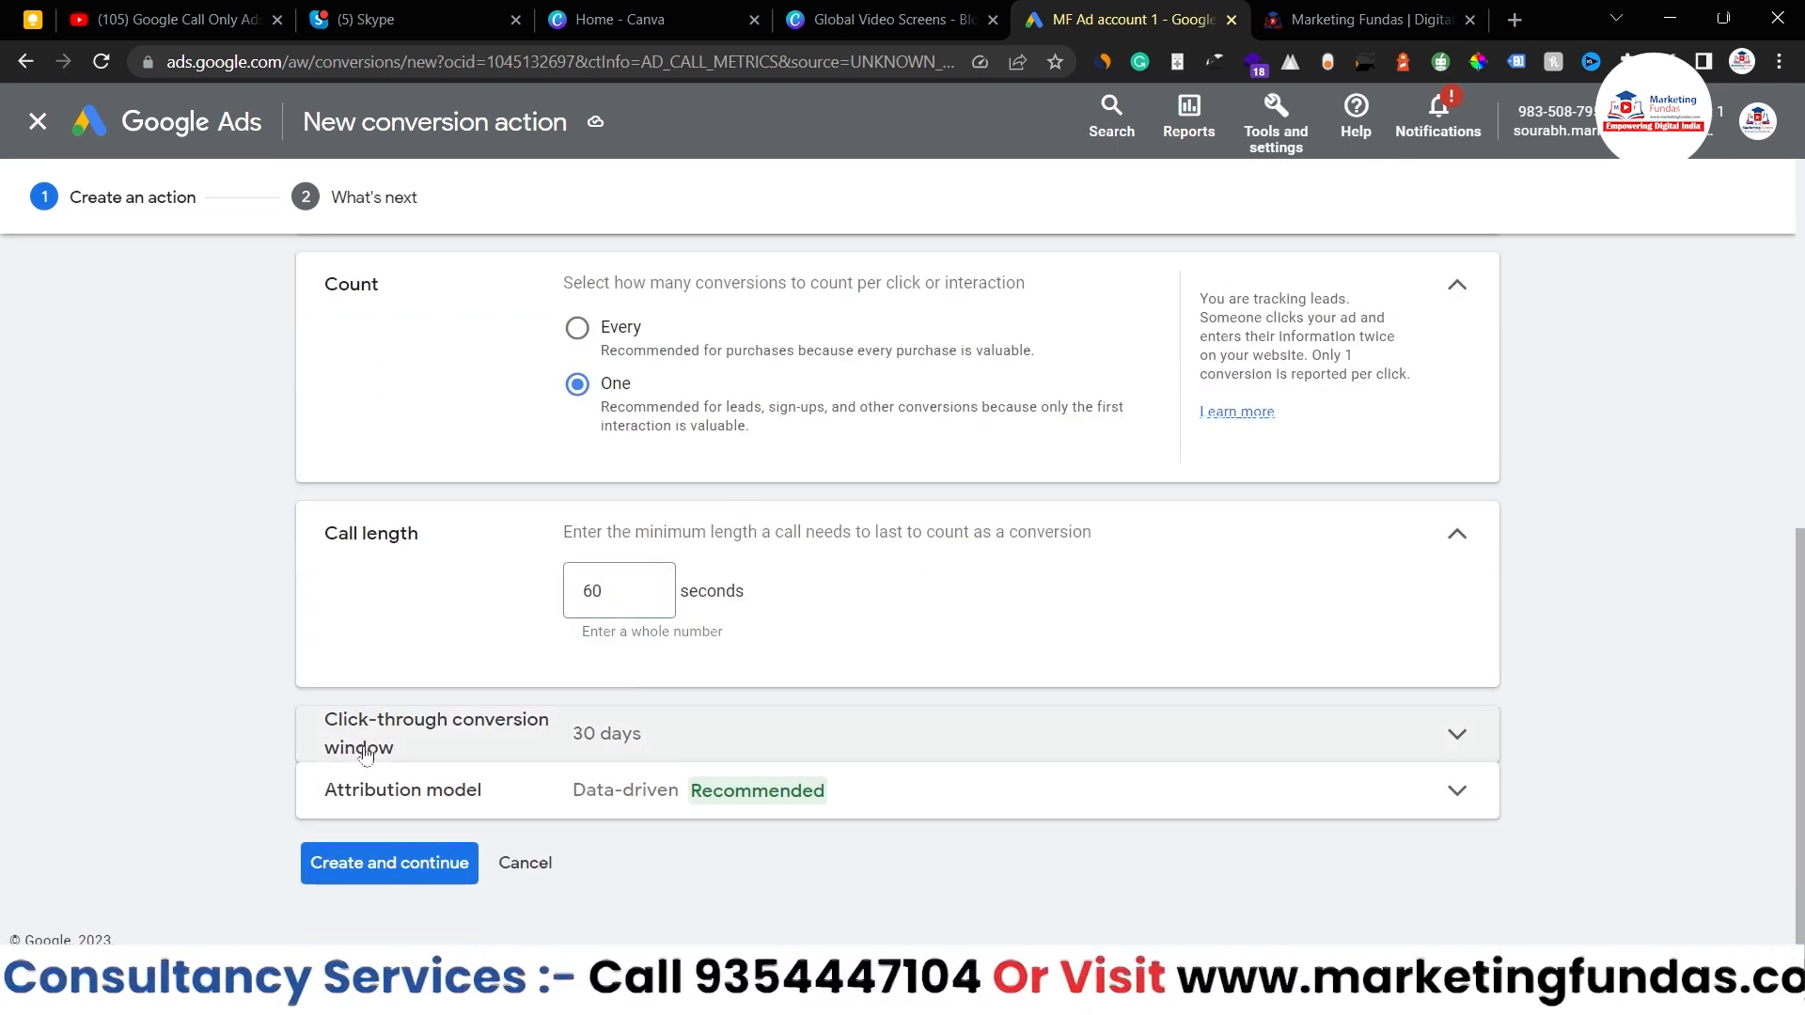
{"action": "left_click", "coordinate": [810, 753]}
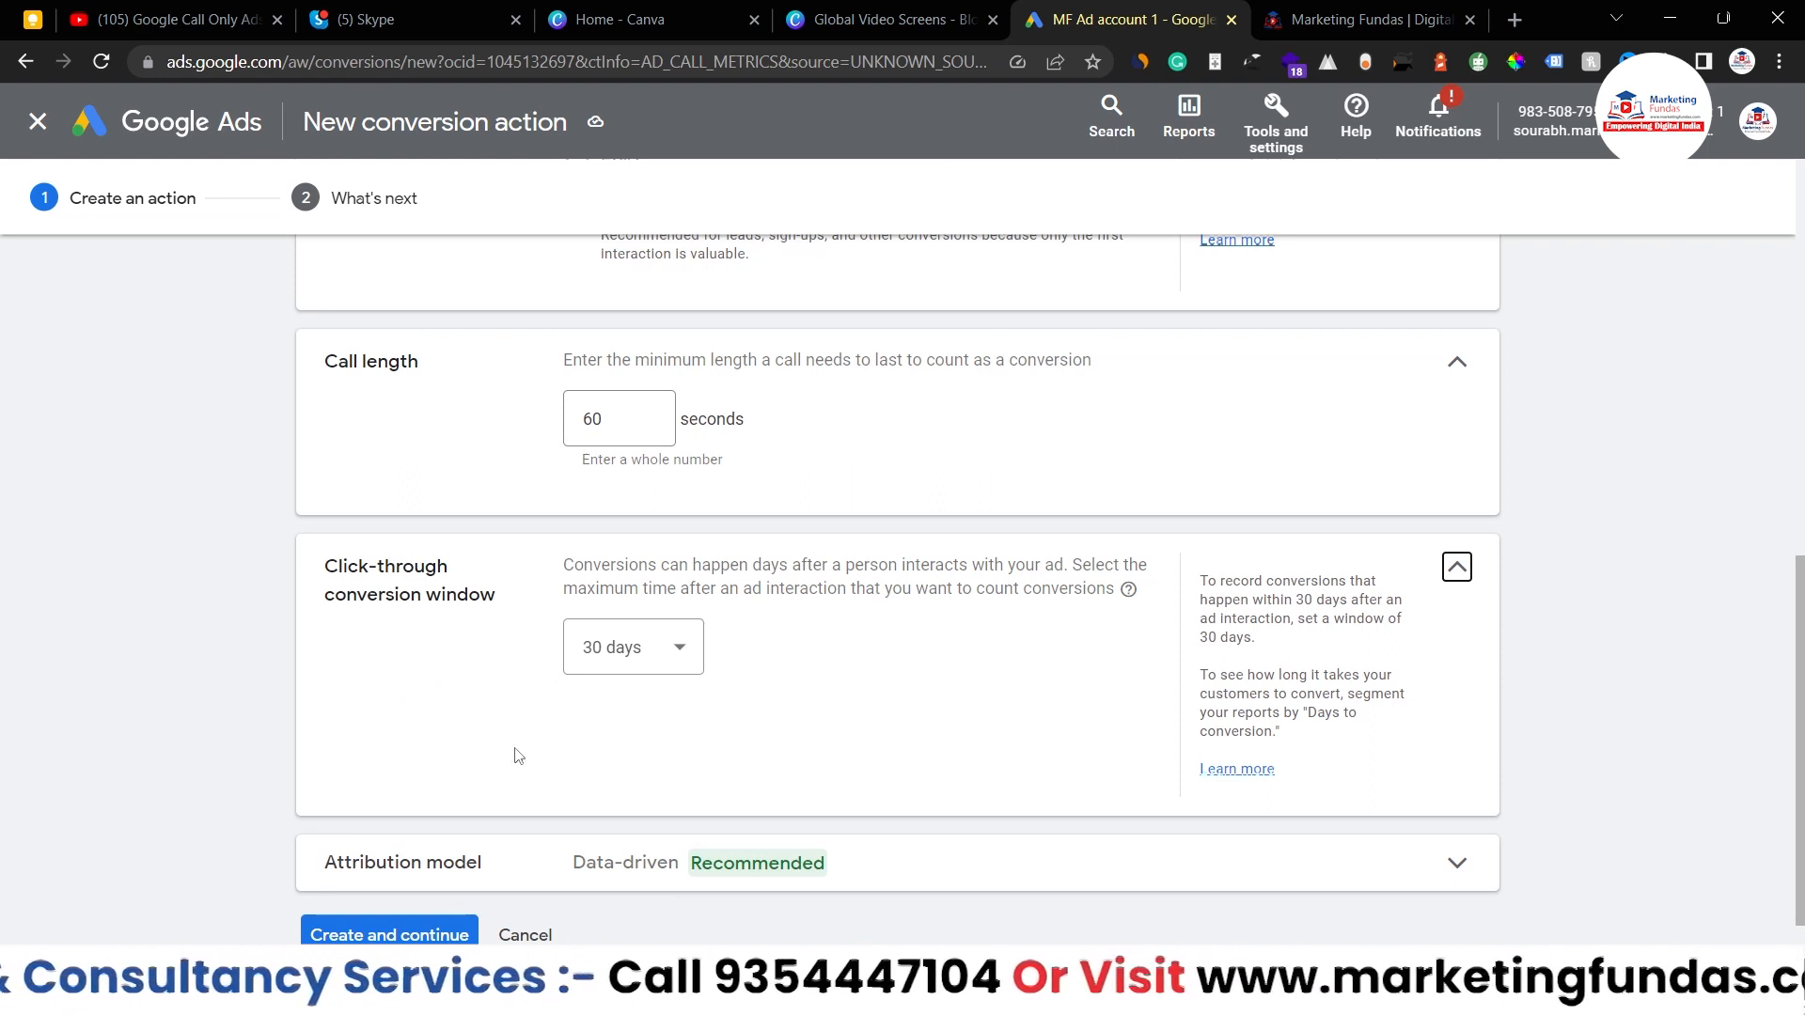
- Keep the 30-day click-through window and create the 'MF Call only Ads Demo calls' conversion
{"action": "left_click", "coordinate": [681, 646]}
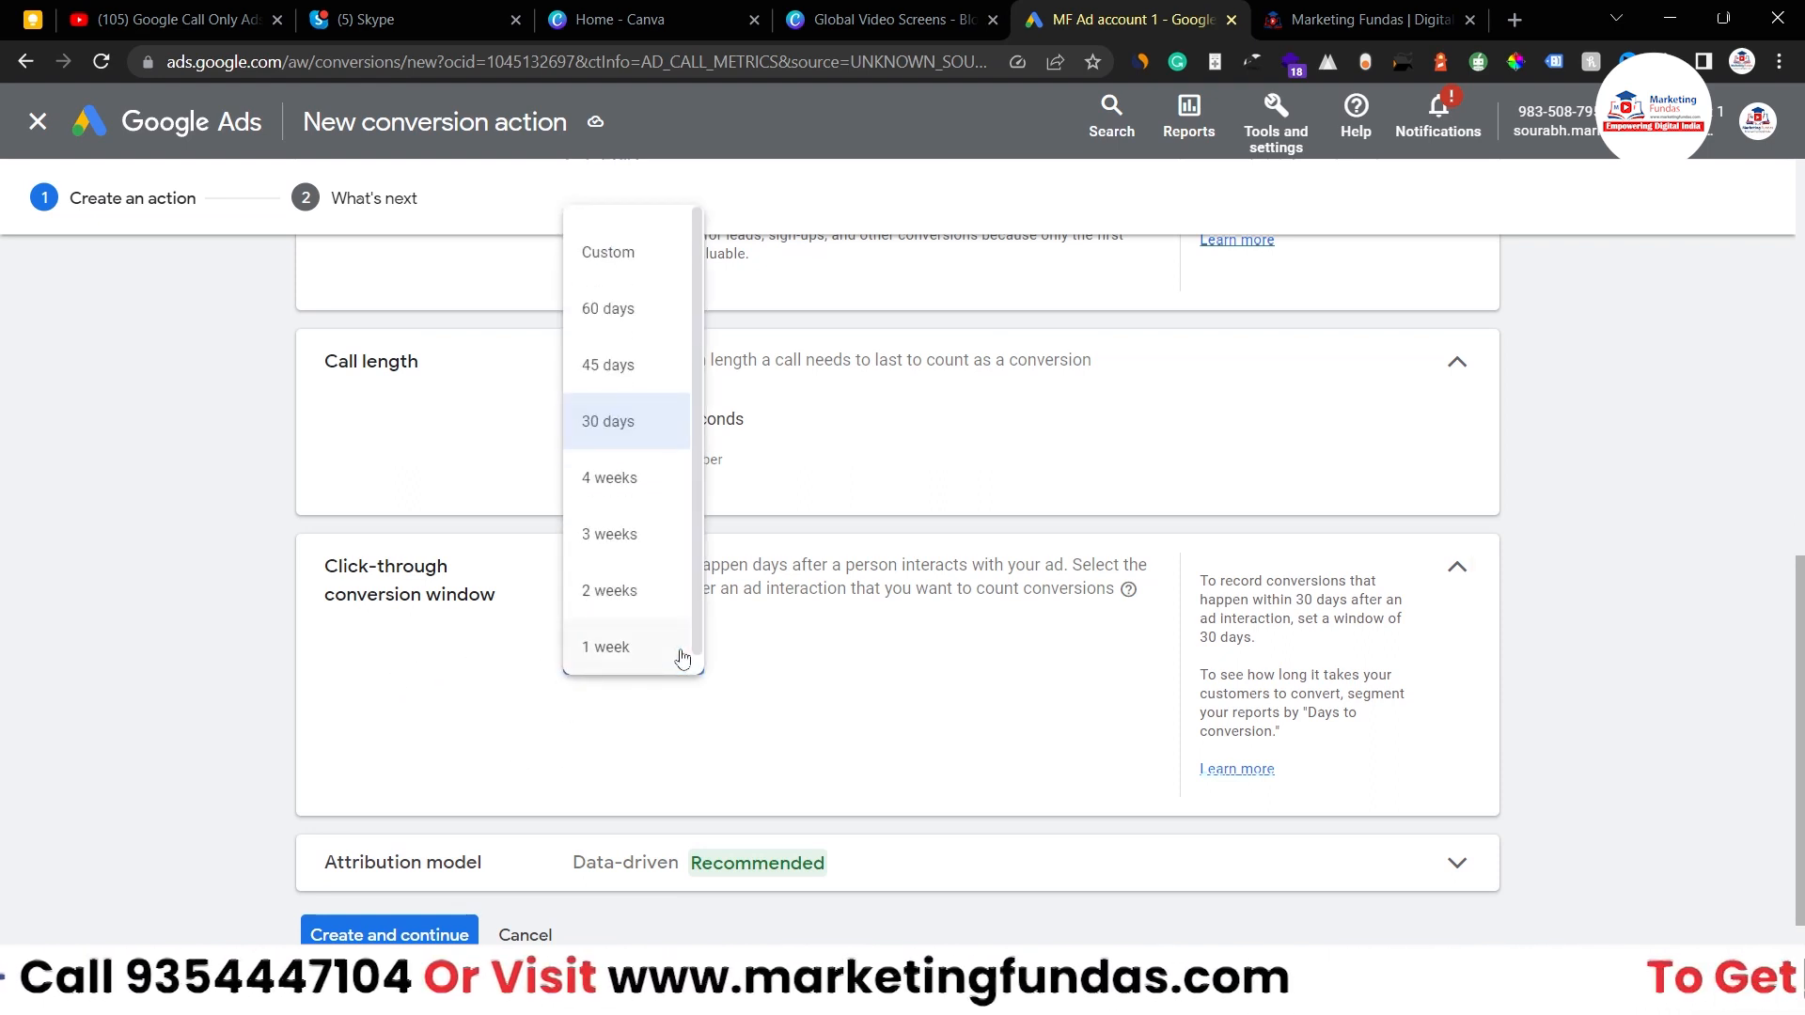
{"action": "left_click", "coordinate": [790, 652]}
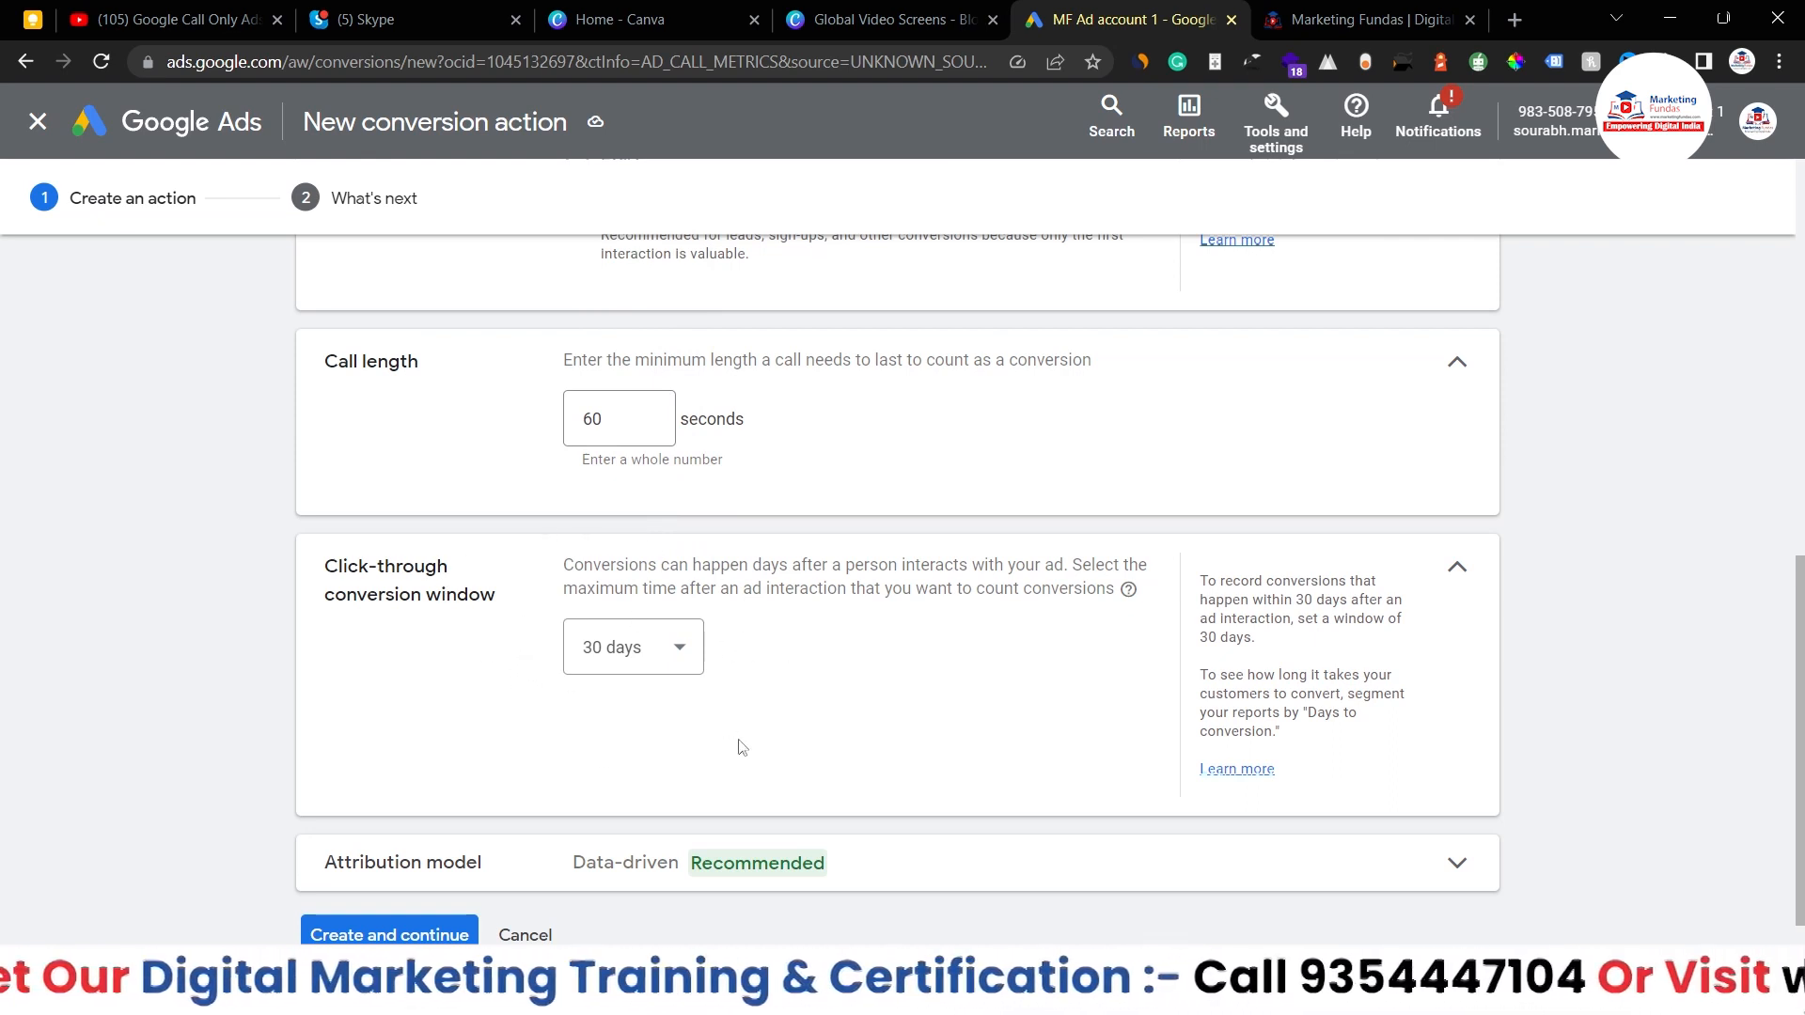
{"action": "left_click", "coordinate": [691, 665]}
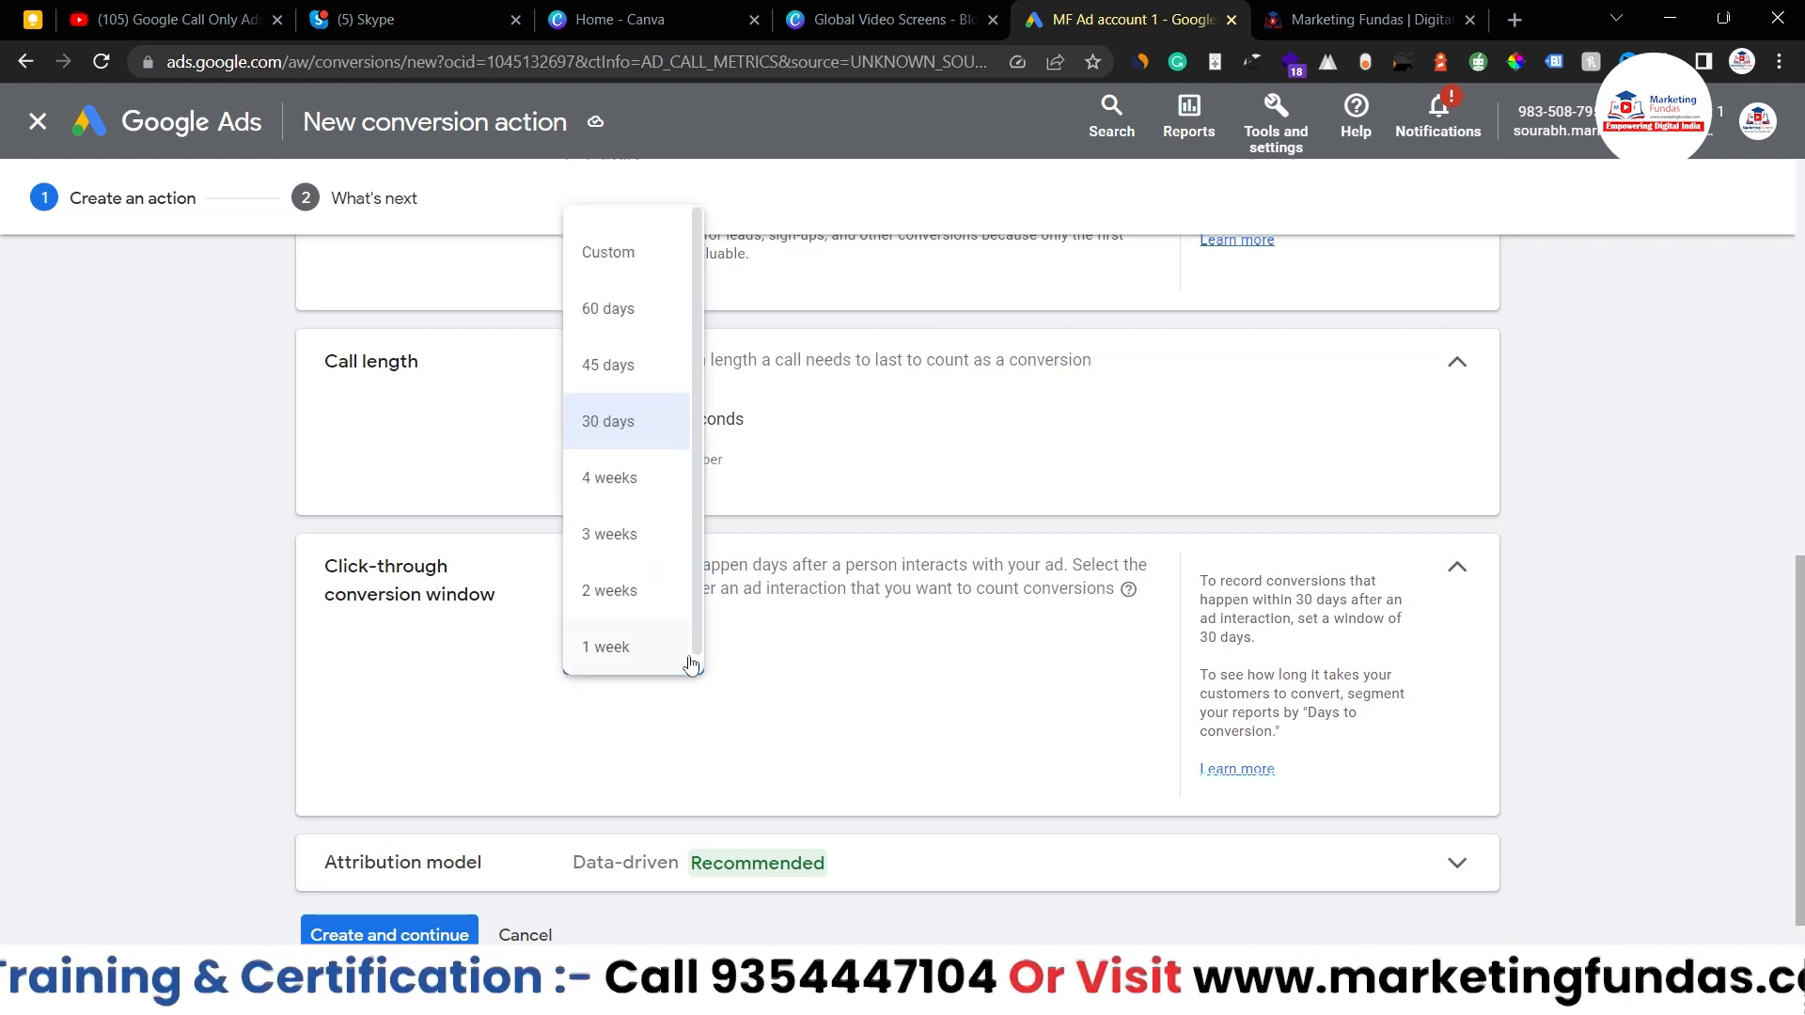
{"action": "scroll", "coordinate": [454, 719], "scroll_direction": "down", "scroll_amount": 1}
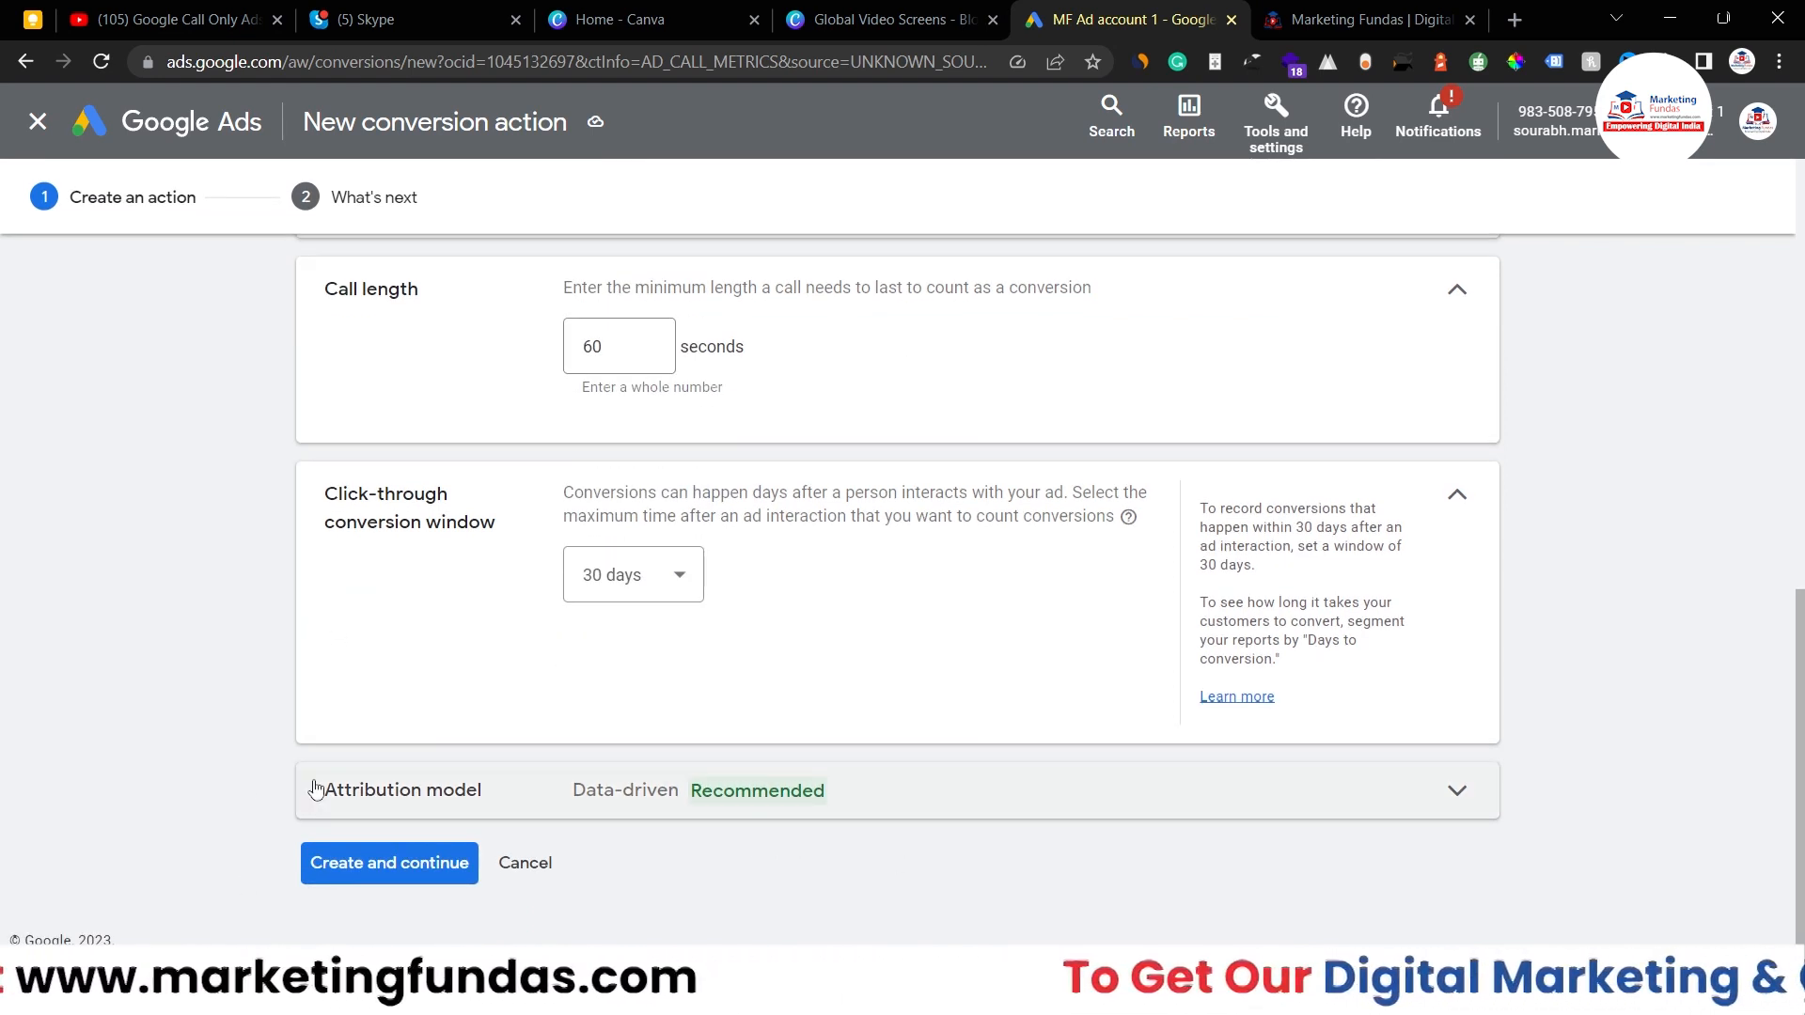
{"action": "scroll", "coordinate": [428, 677], "scroll_direction": "up", "scroll_amount": 10}
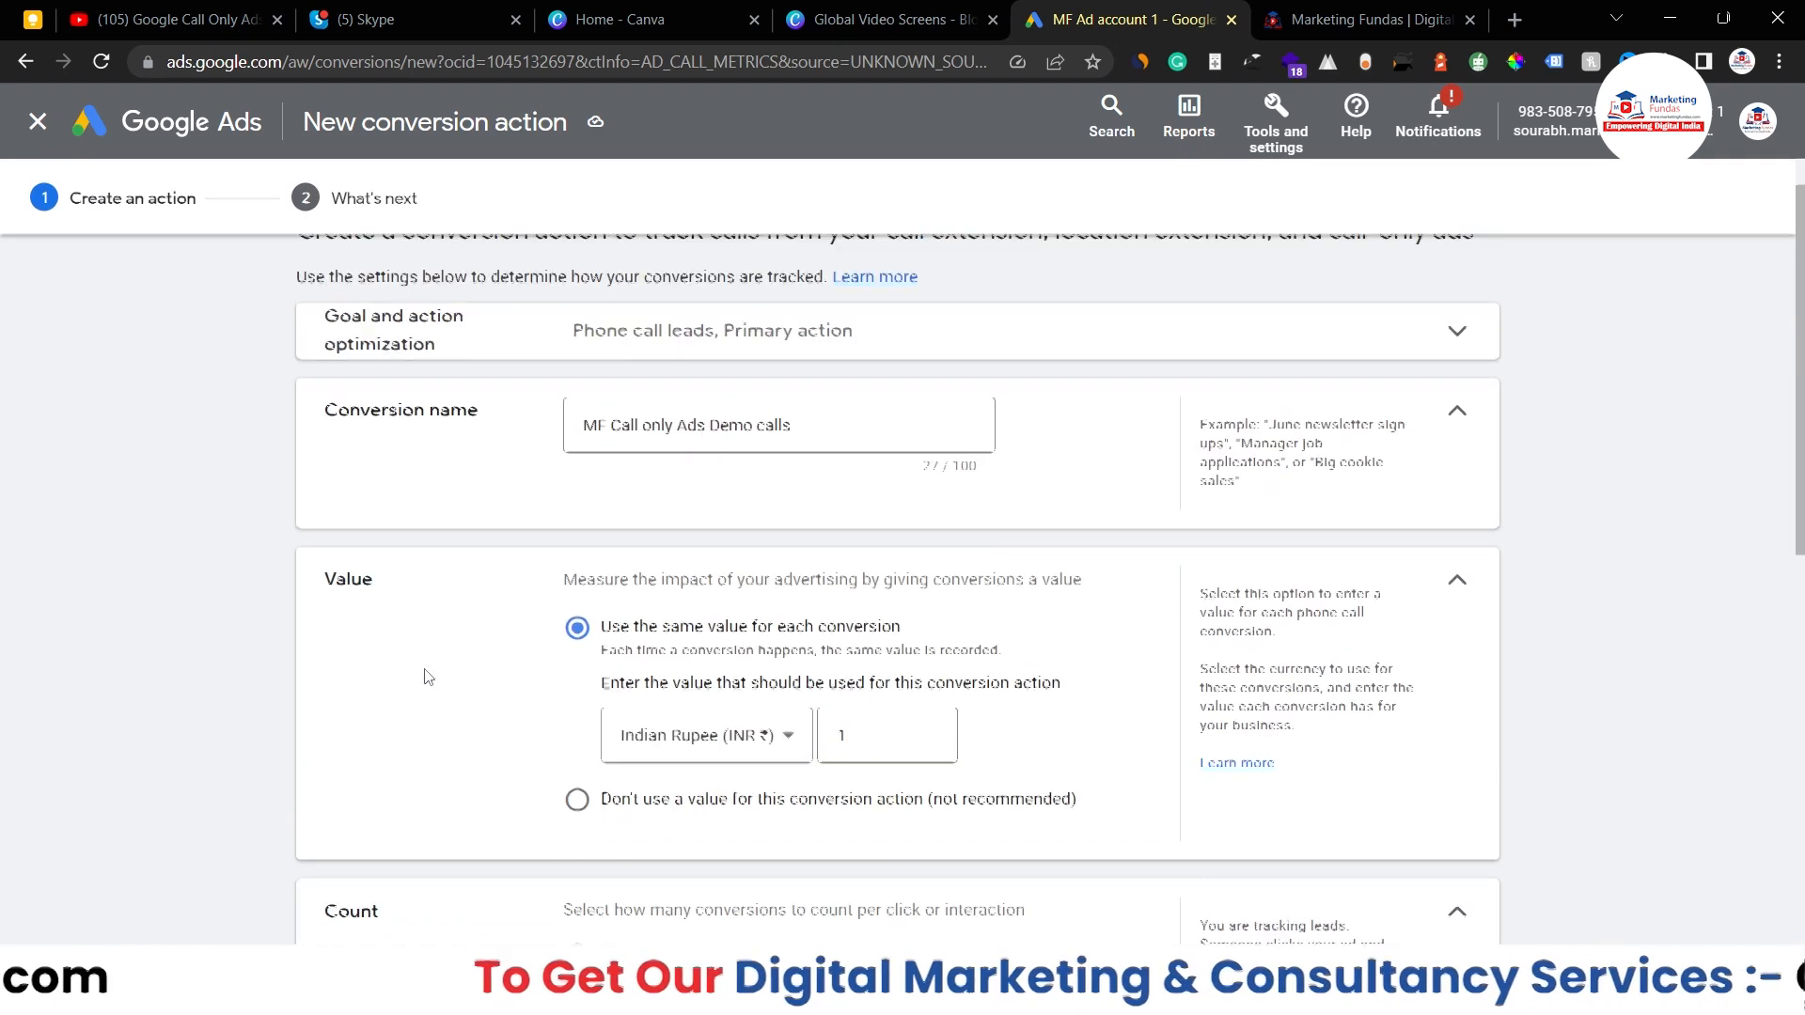
{"action": "scroll", "coordinate": [428, 677], "scroll_direction": "down", "scroll_amount": 10}
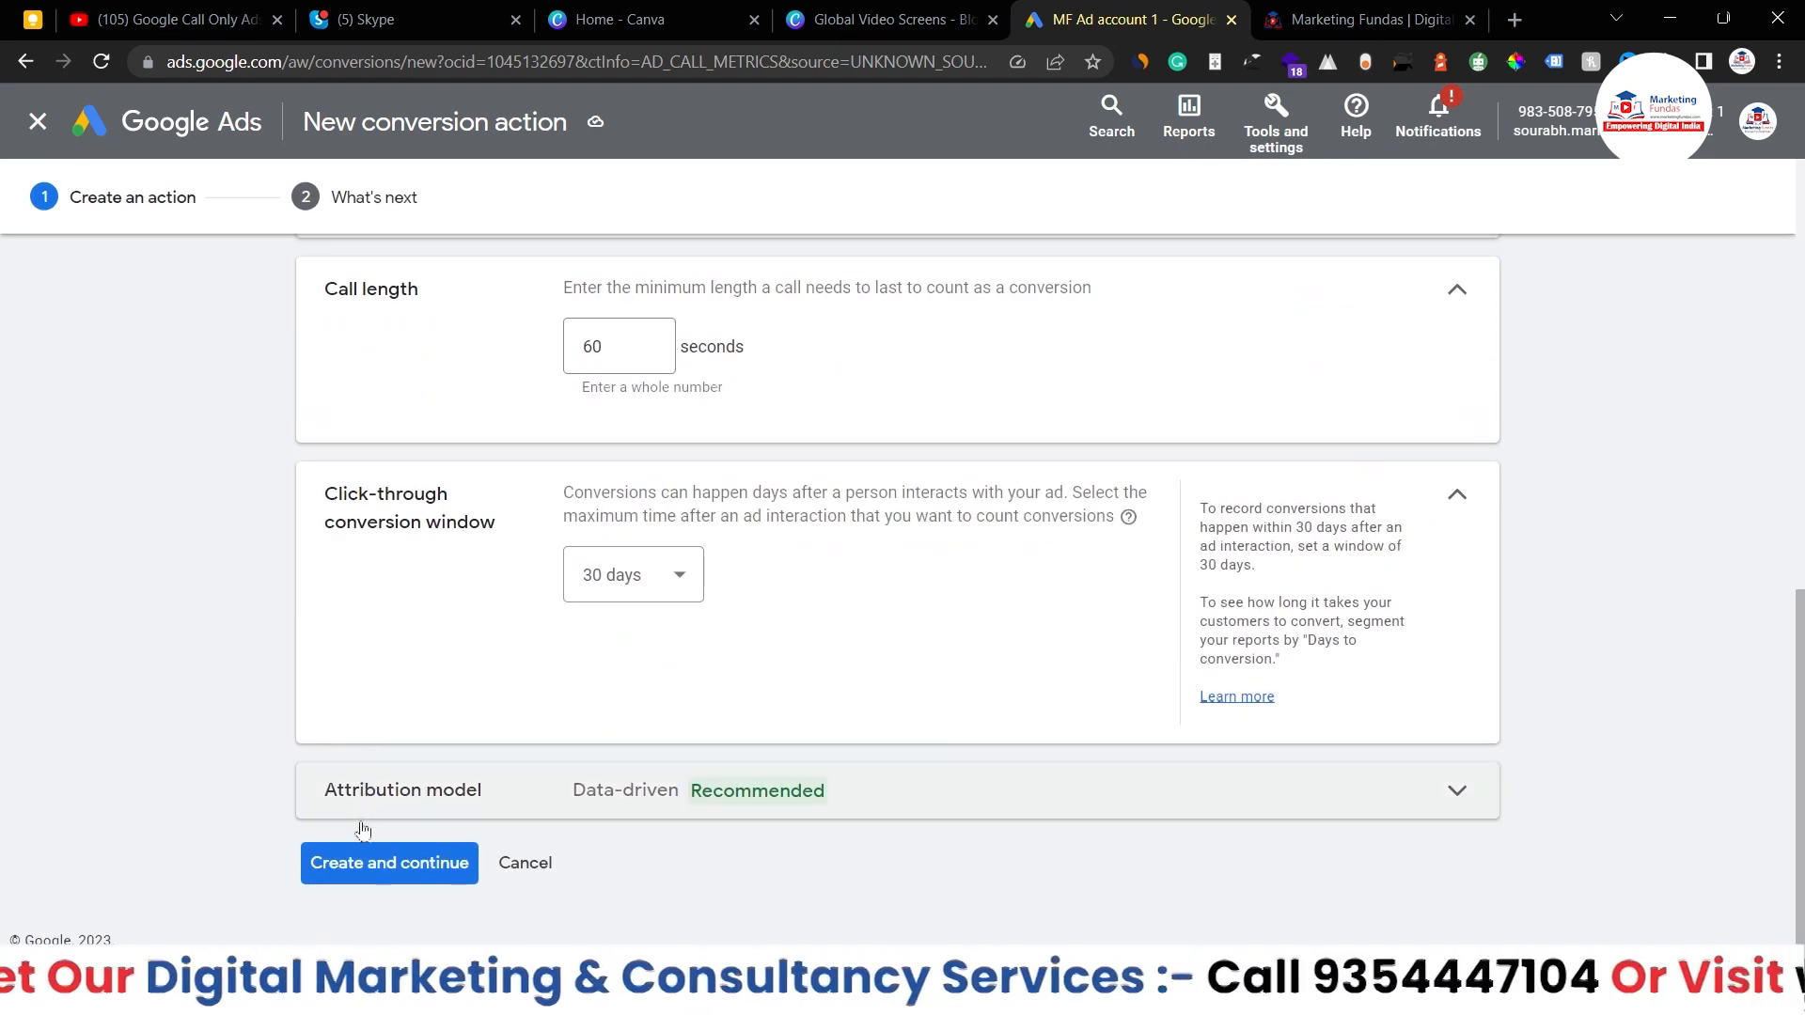
{"action": "left_click", "coordinate": [391, 864]}
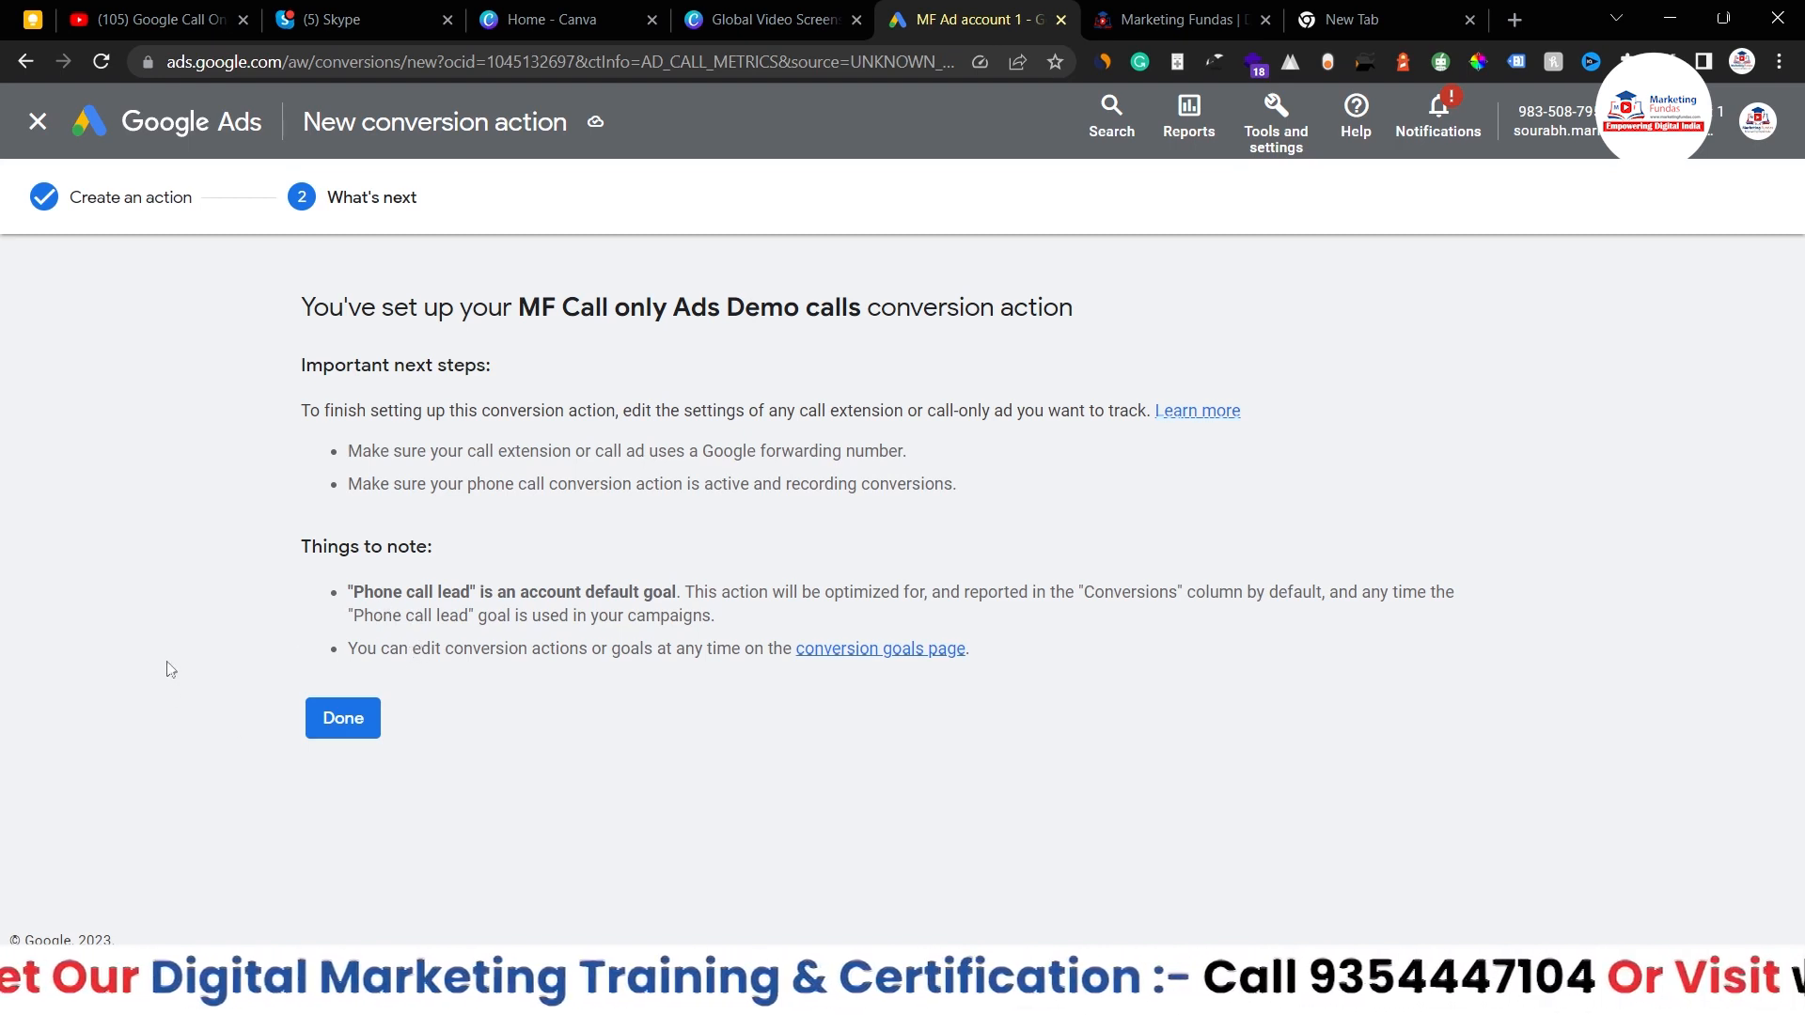
- Finish the call conversion setup, return to the account overview, and open the new-campaign options
{"action": "left_click", "coordinate": [356, 730]}
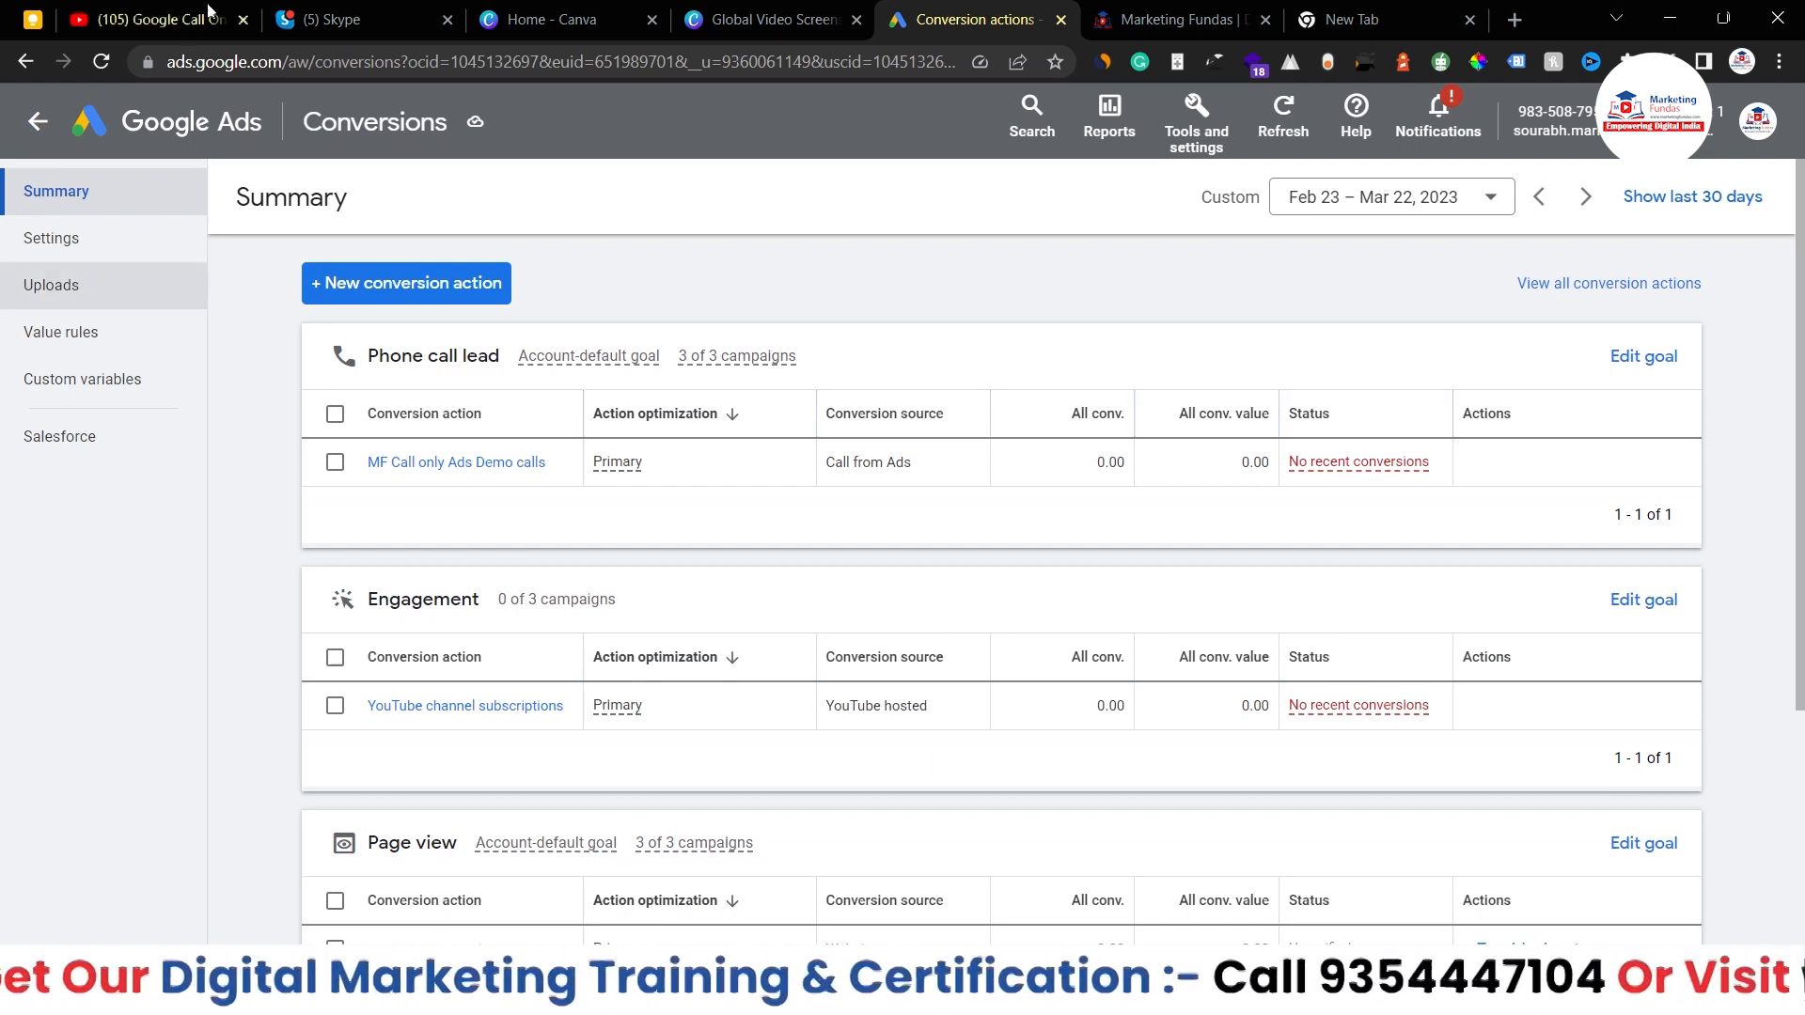
{"action": "left_click", "coordinate": [33, 132]}
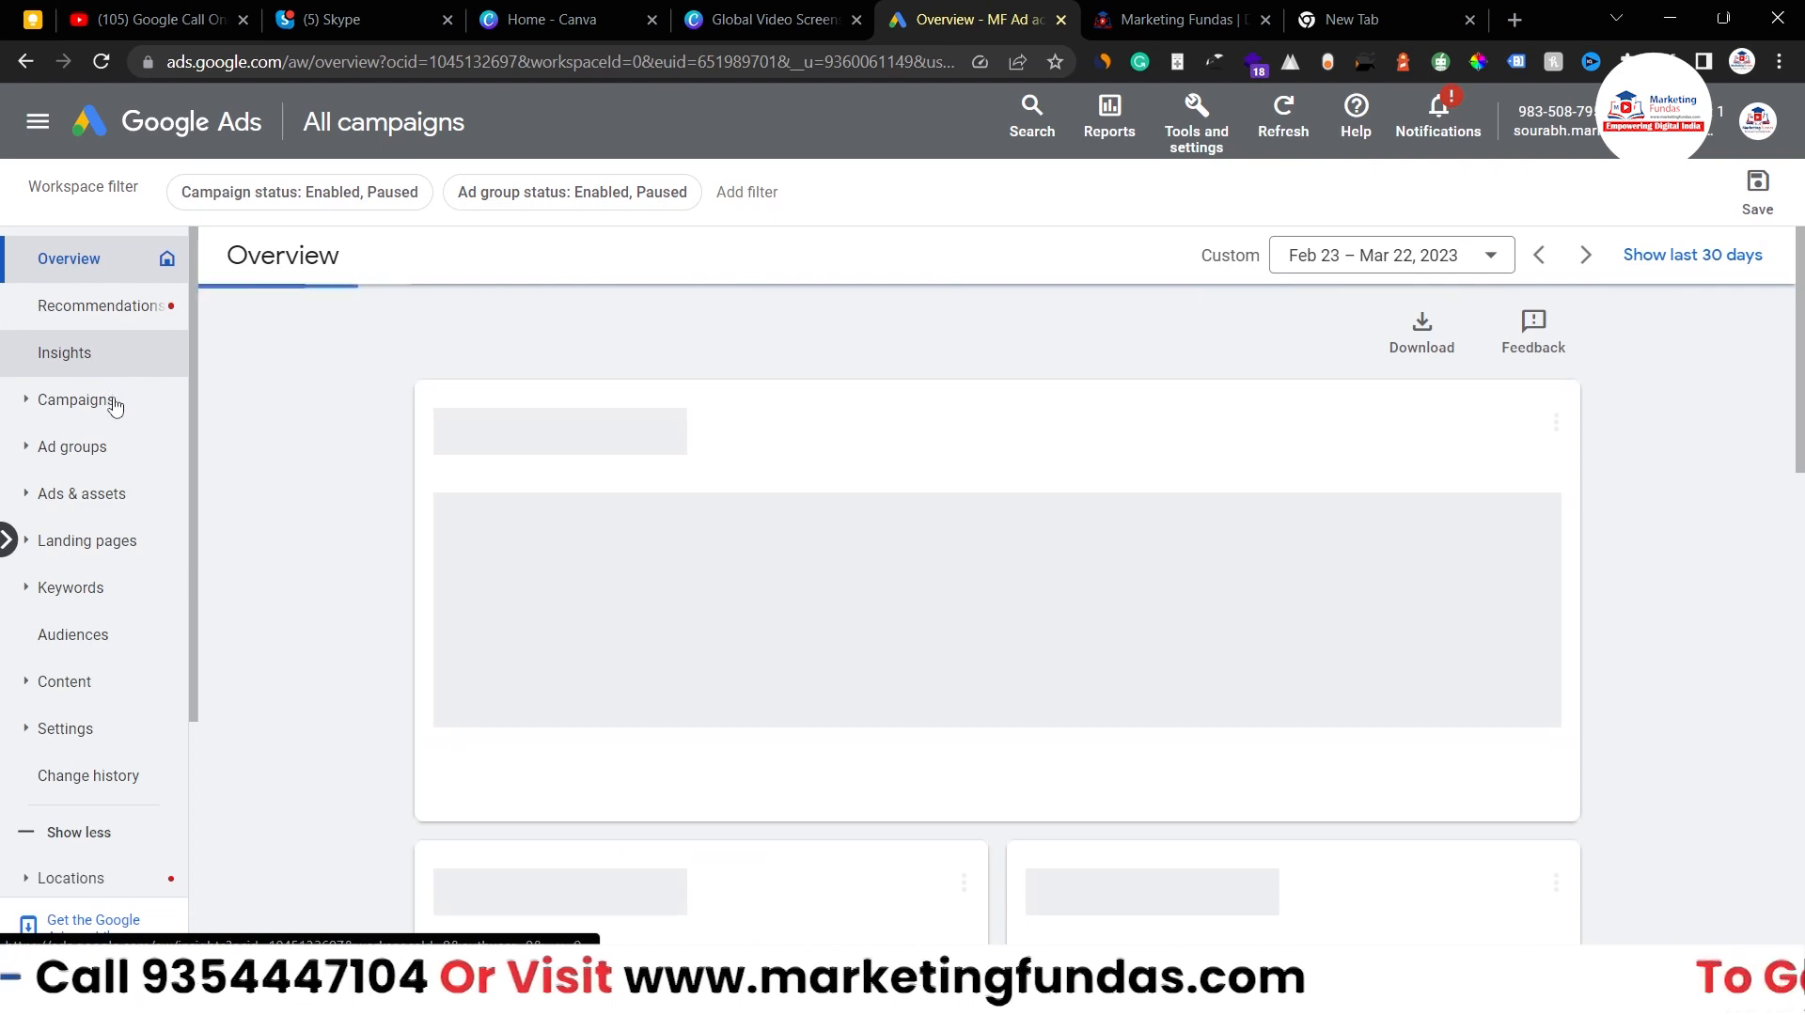
{"action": "left_click", "coordinate": [515, 335]}
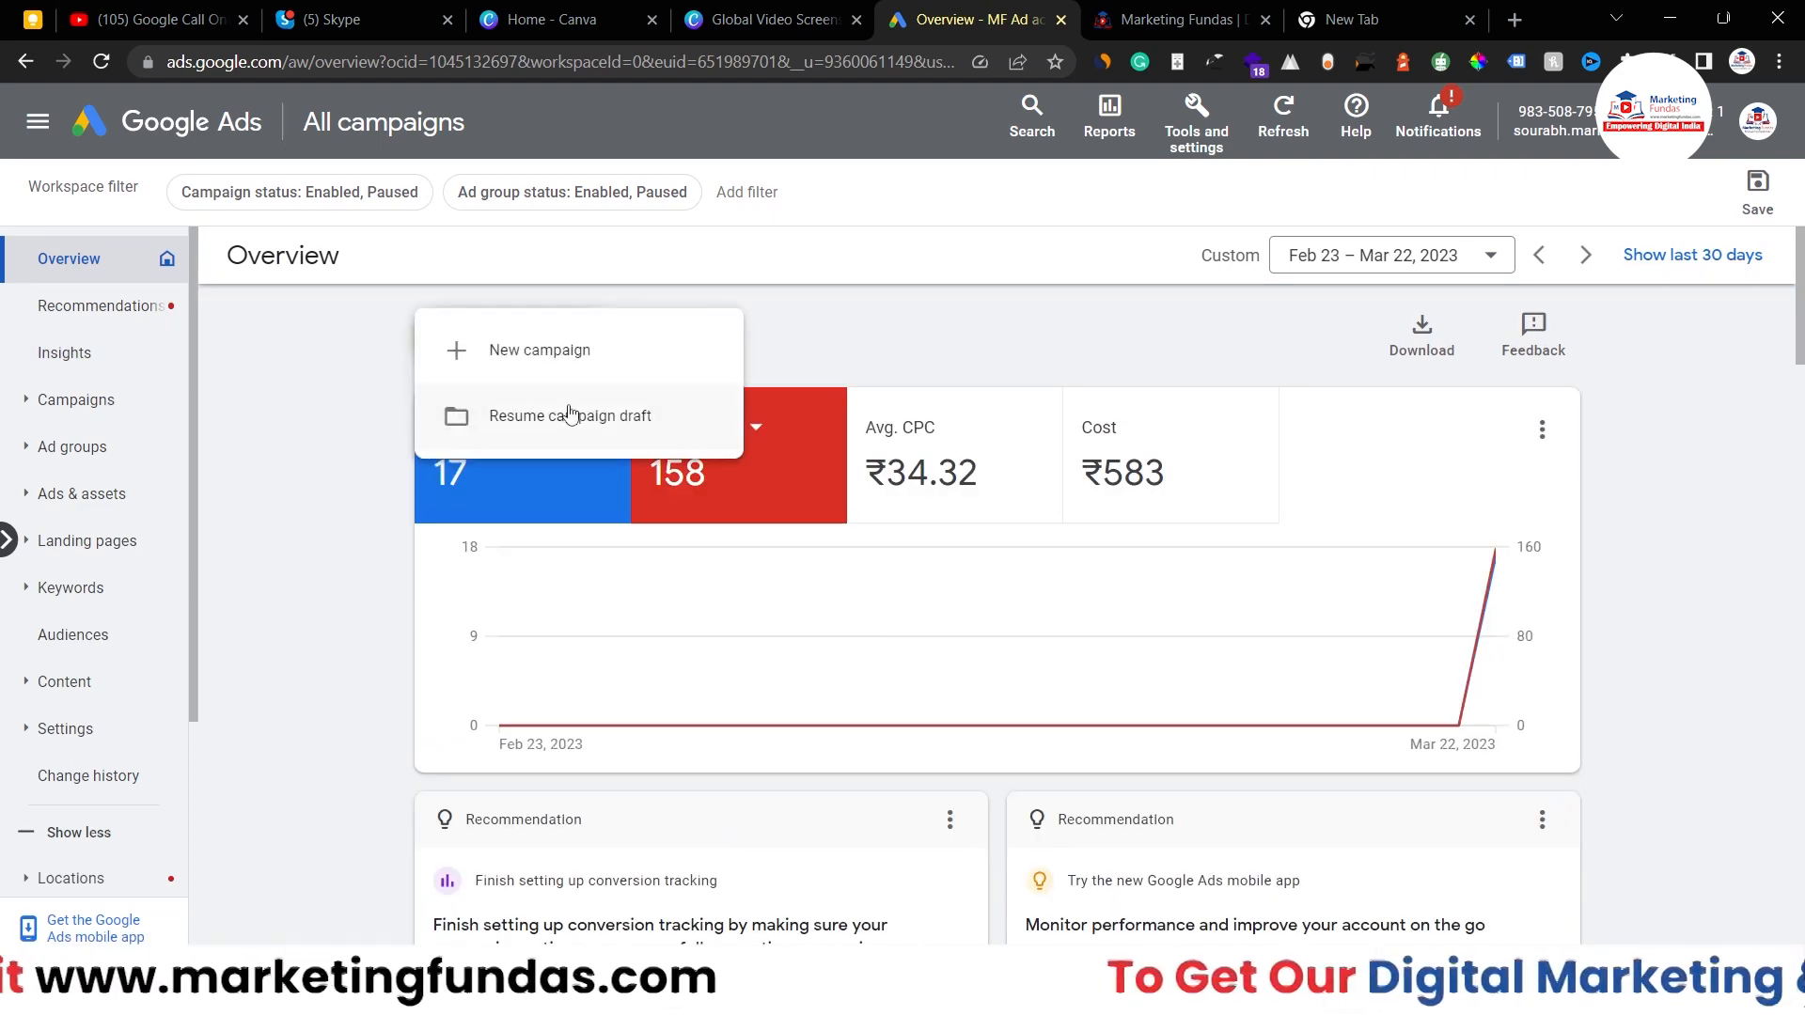
- Resume the MF Call only Dema Campaign draft, review its keywords and ad, and advance to Budget
{"action": "left_click", "coordinate": [565, 414]}
{"action": "left_click", "coordinate": [694, 449]}
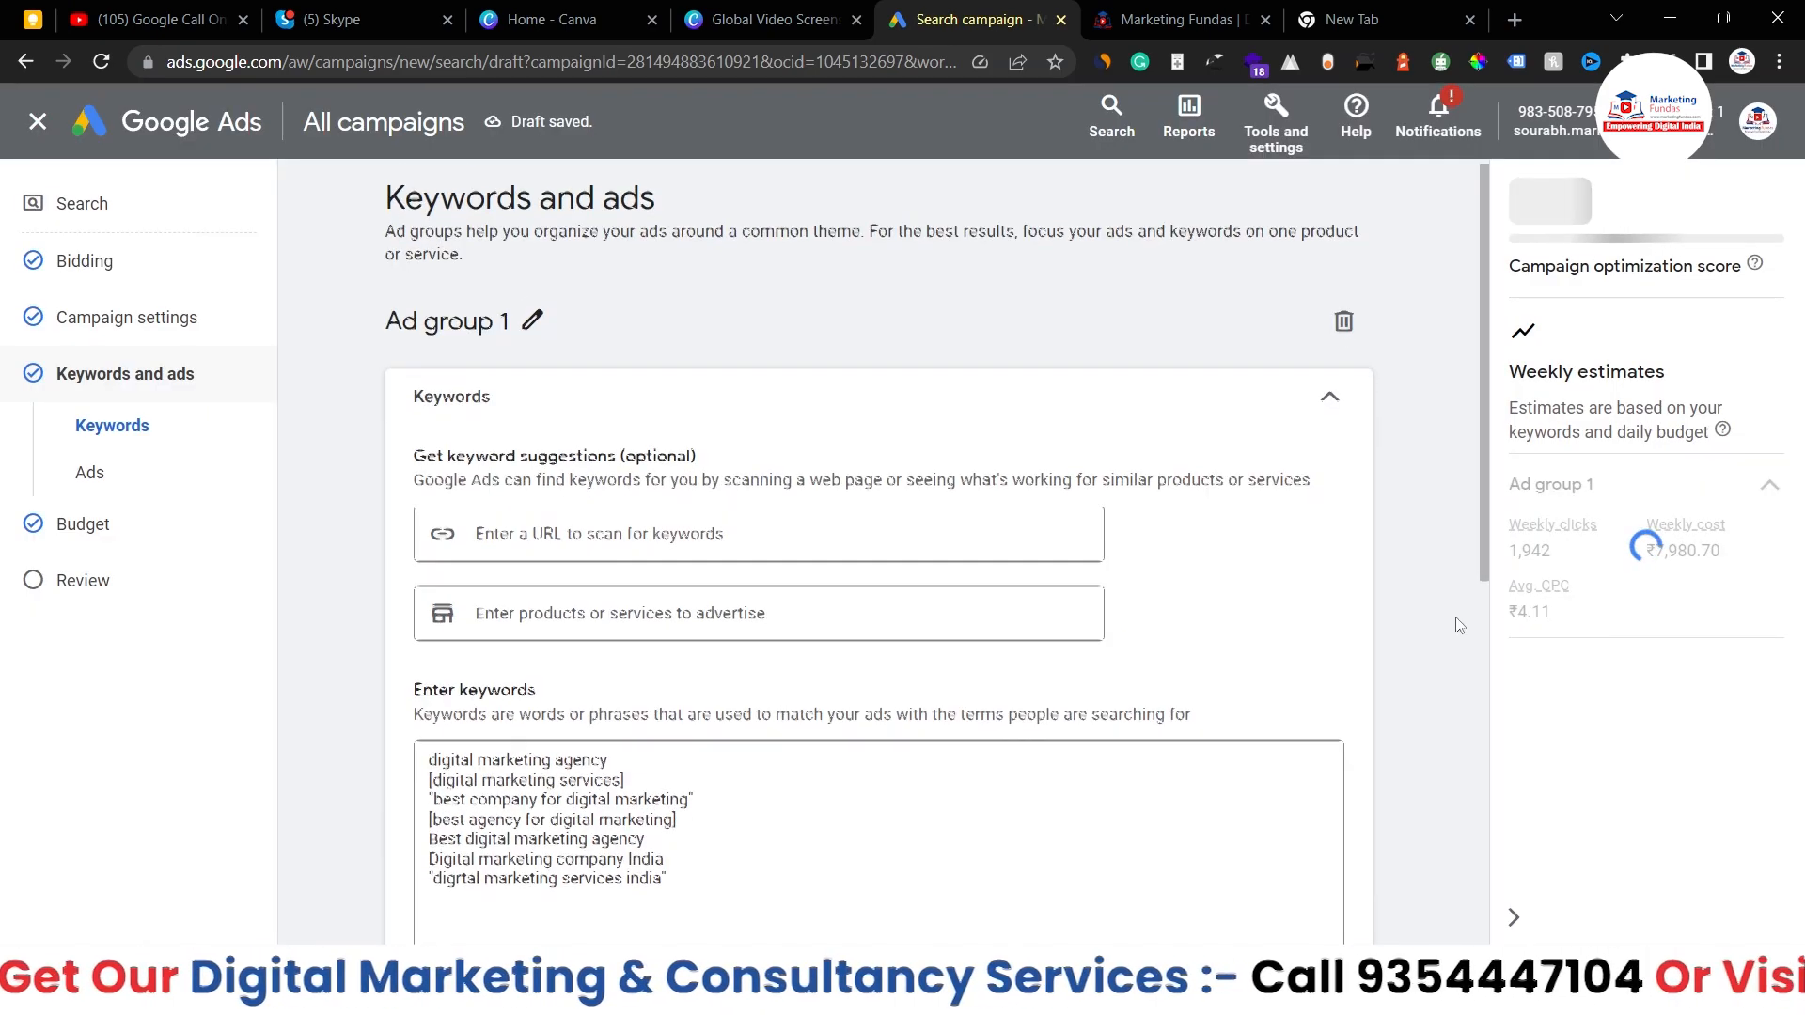
{"action": "scroll", "coordinate": [1457, 625], "scroll_direction": "down", "scroll_amount": 7}
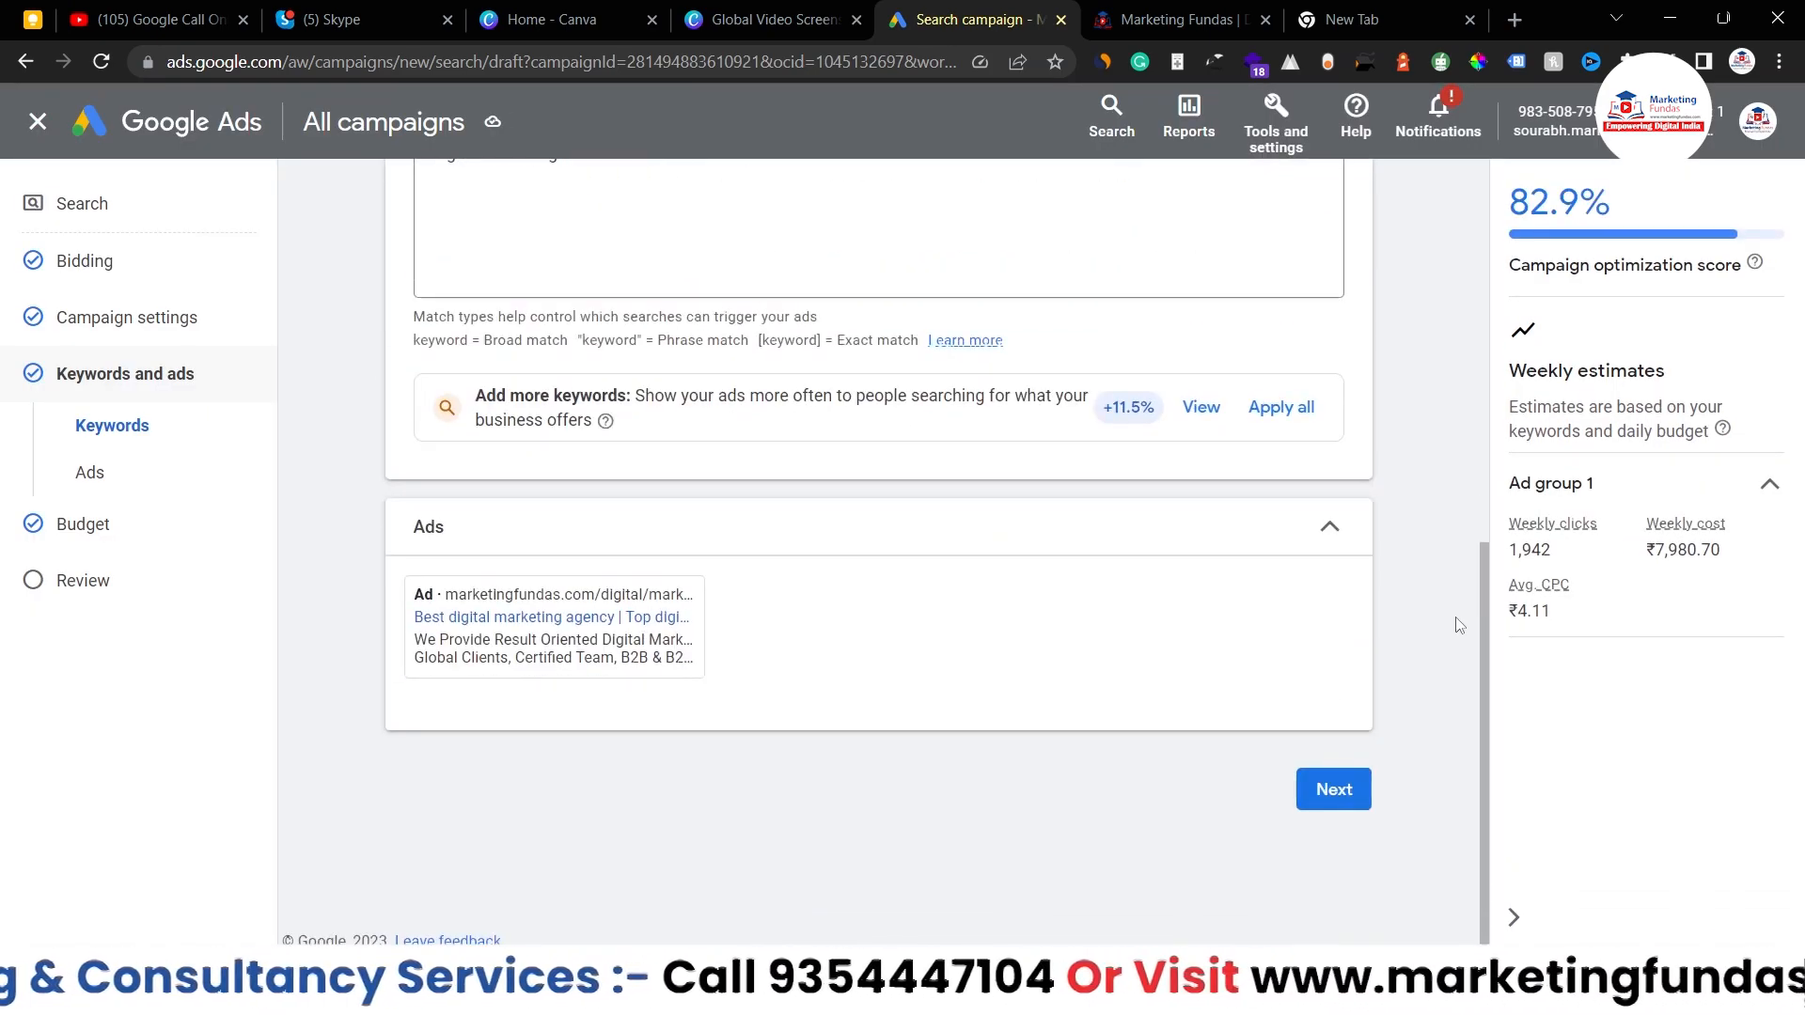
{"action": "scroll", "coordinate": [1370, 592], "scroll_direction": "up", "scroll_amount": 1}
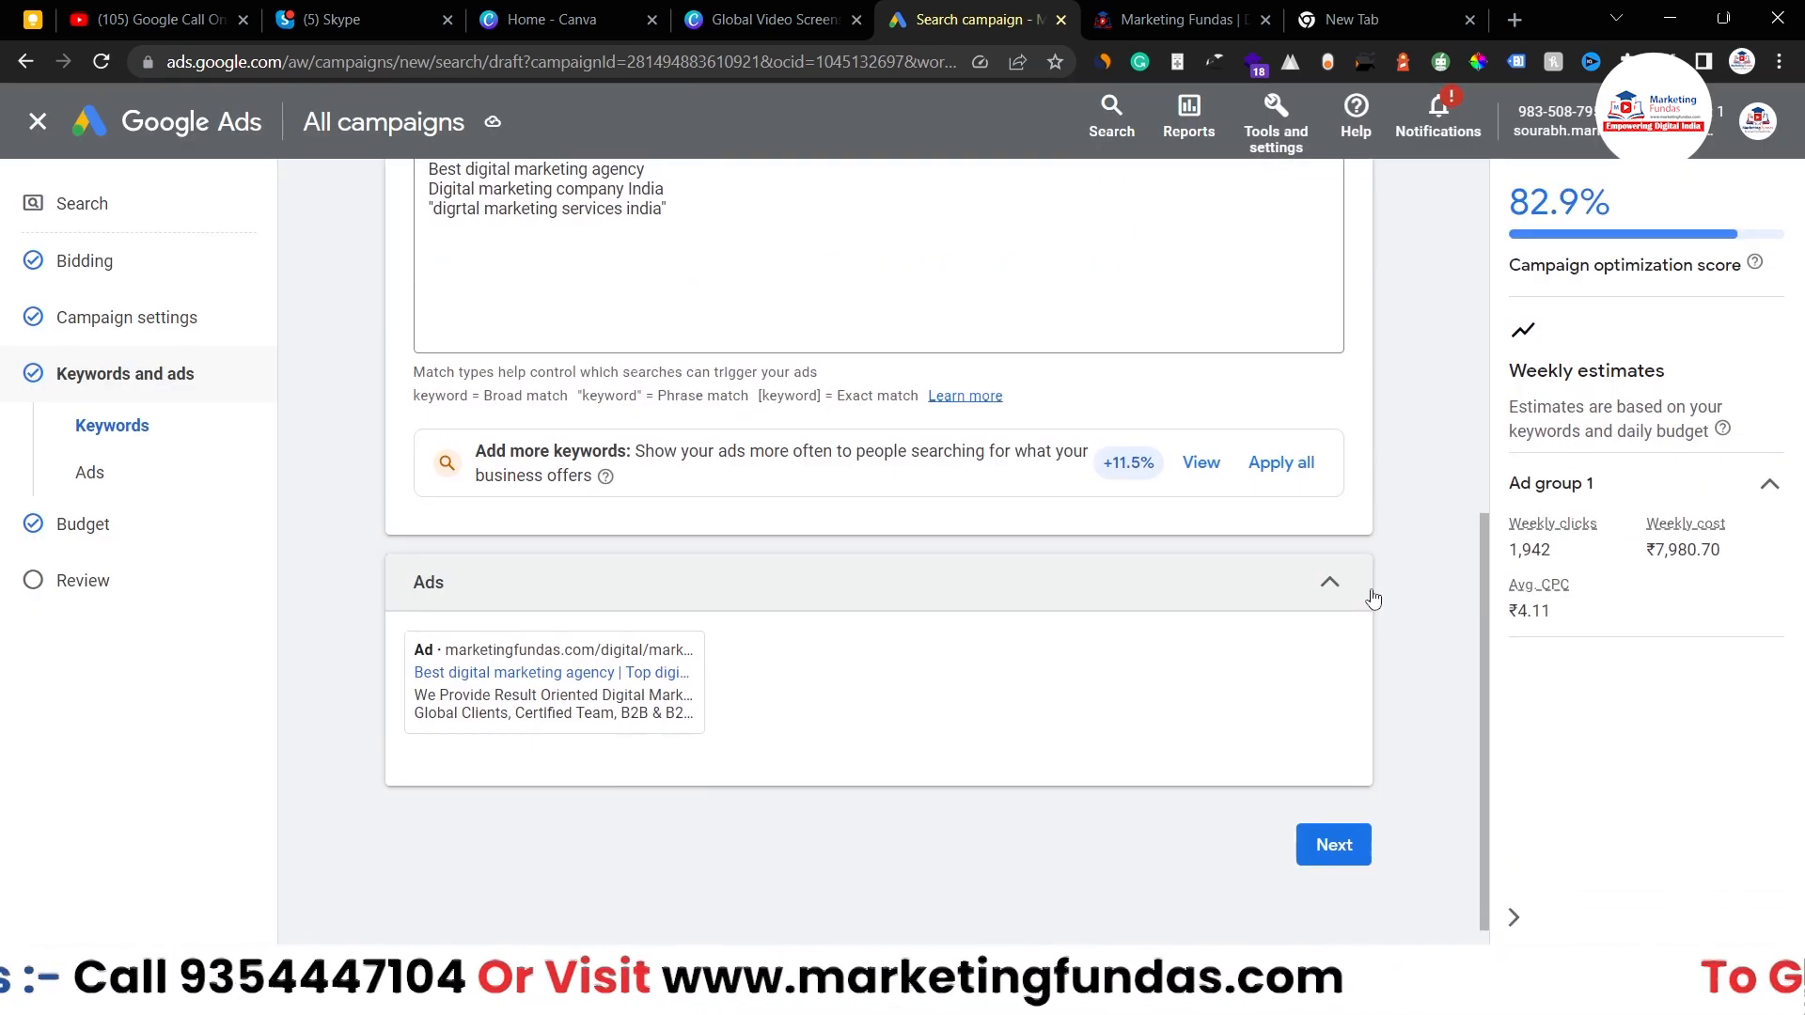
{"action": "scroll", "coordinate": [1369, 596], "scroll_direction": "up", "scroll_amount": 4}
{"action": "scroll", "coordinate": [1370, 595], "scroll_direction": "down", "scroll_amount": 5}
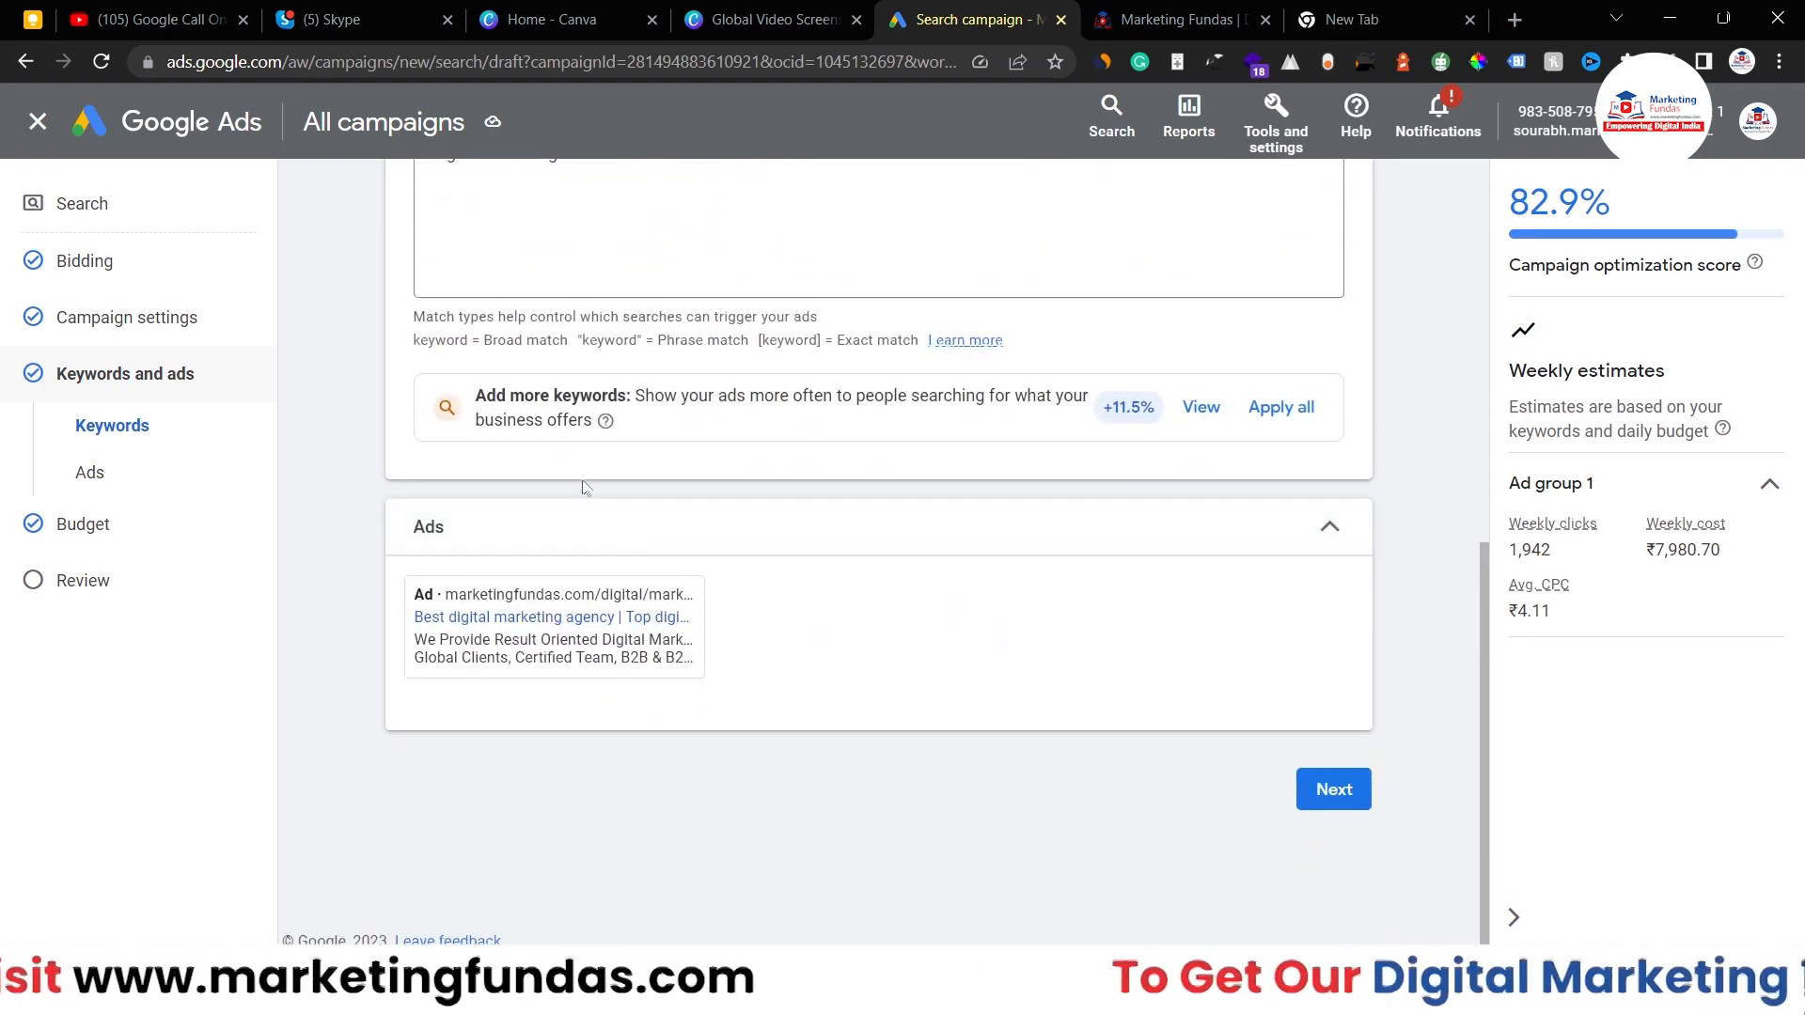
{"action": "scroll", "coordinate": [621, 418], "scroll_direction": "up", "scroll_amount": 5}
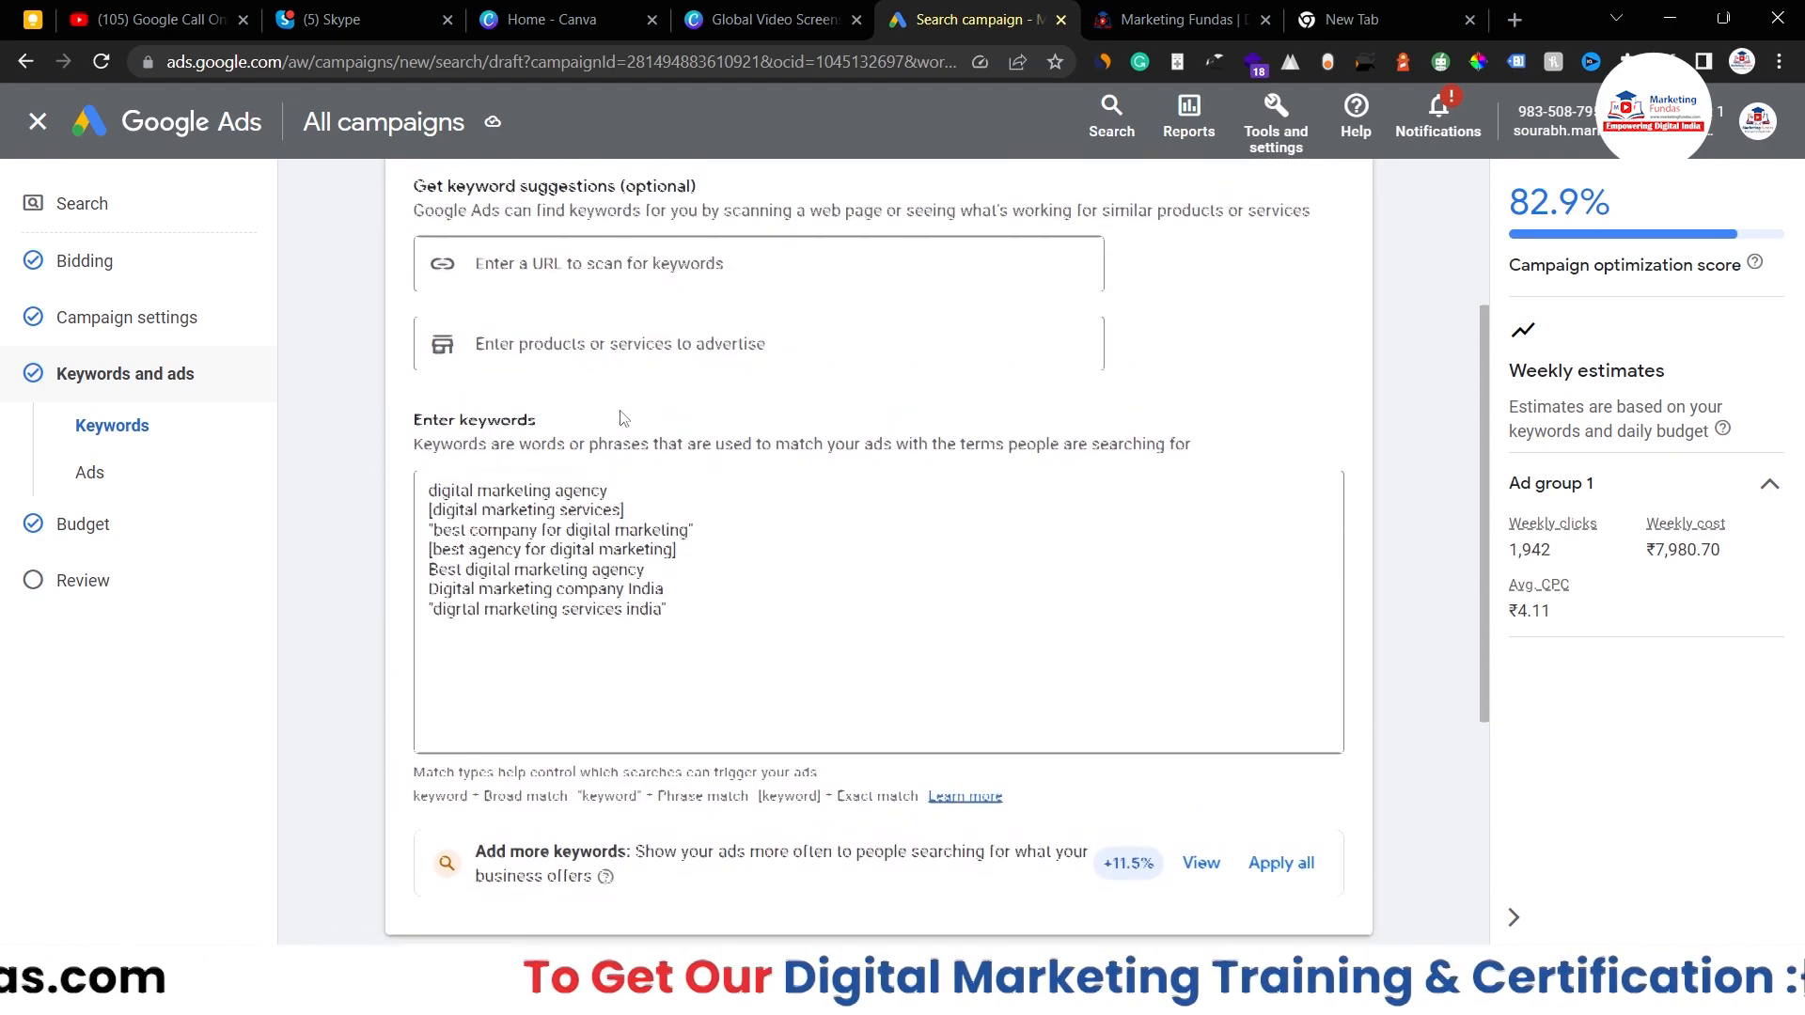
{"action": "scroll", "coordinate": [621, 418], "scroll_direction": "down", "scroll_amount": 5}
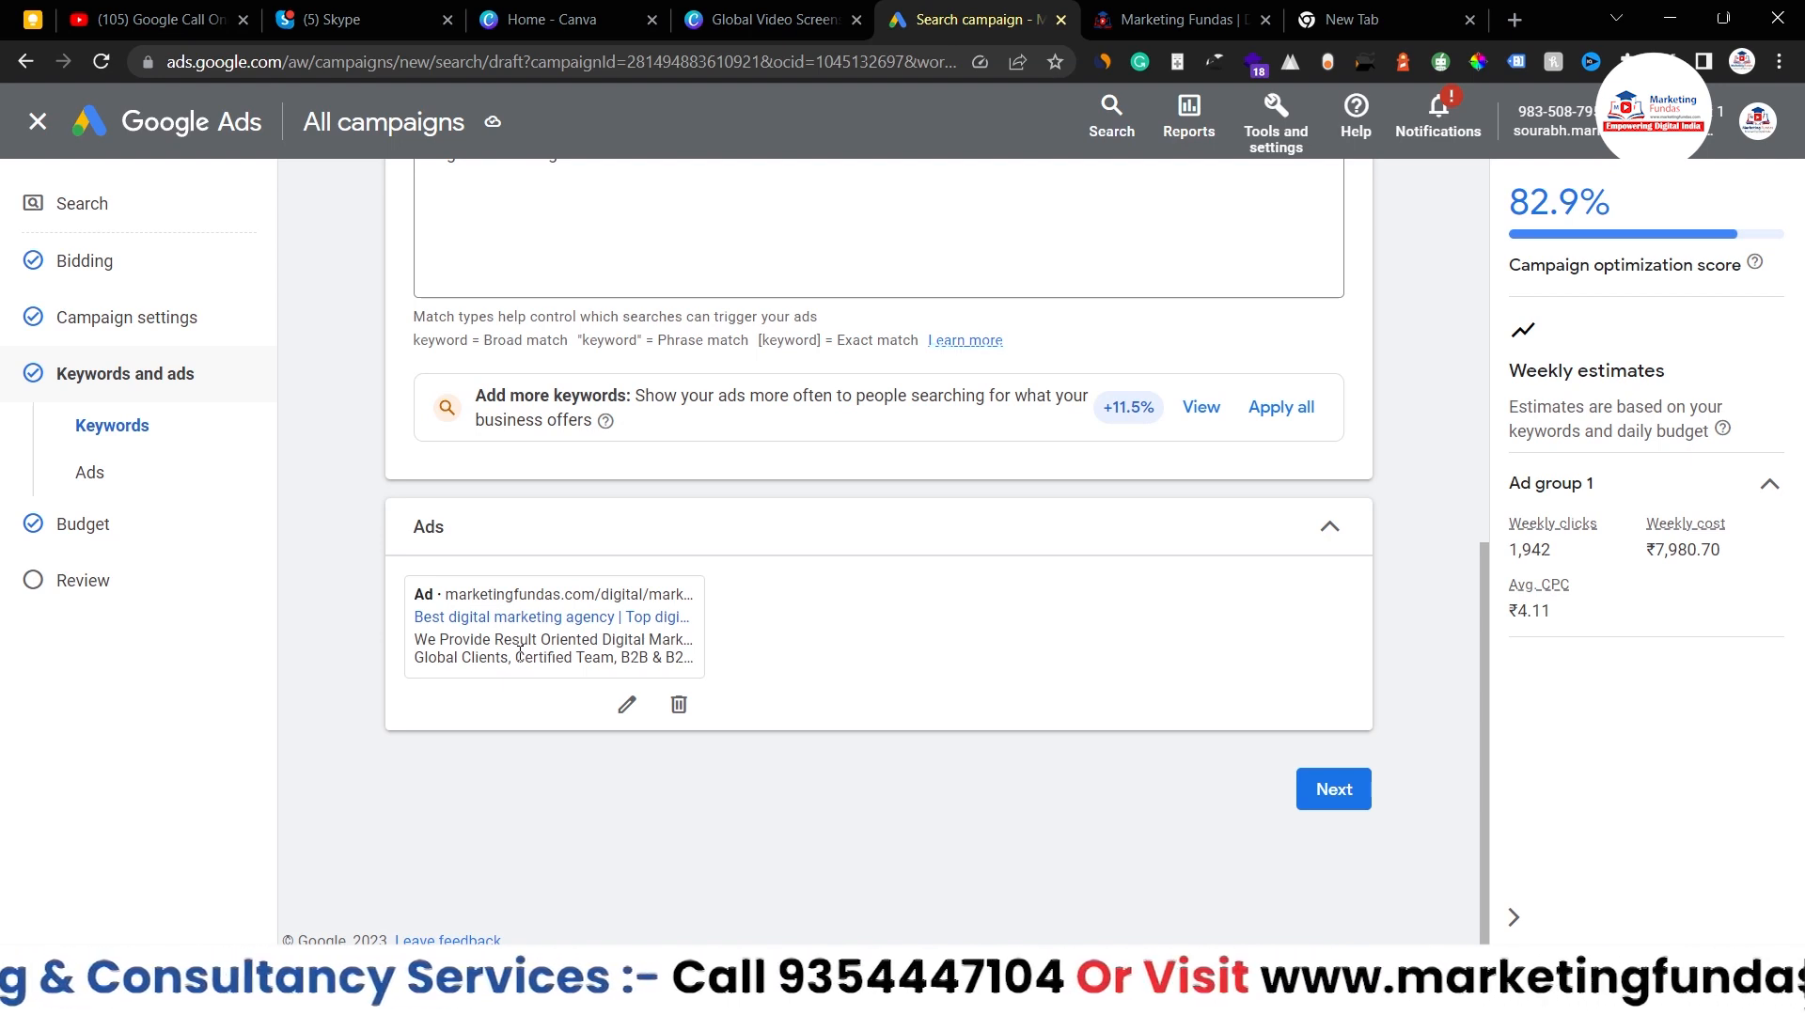
{"action": "left_click", "coordinate": [1346, 789]}
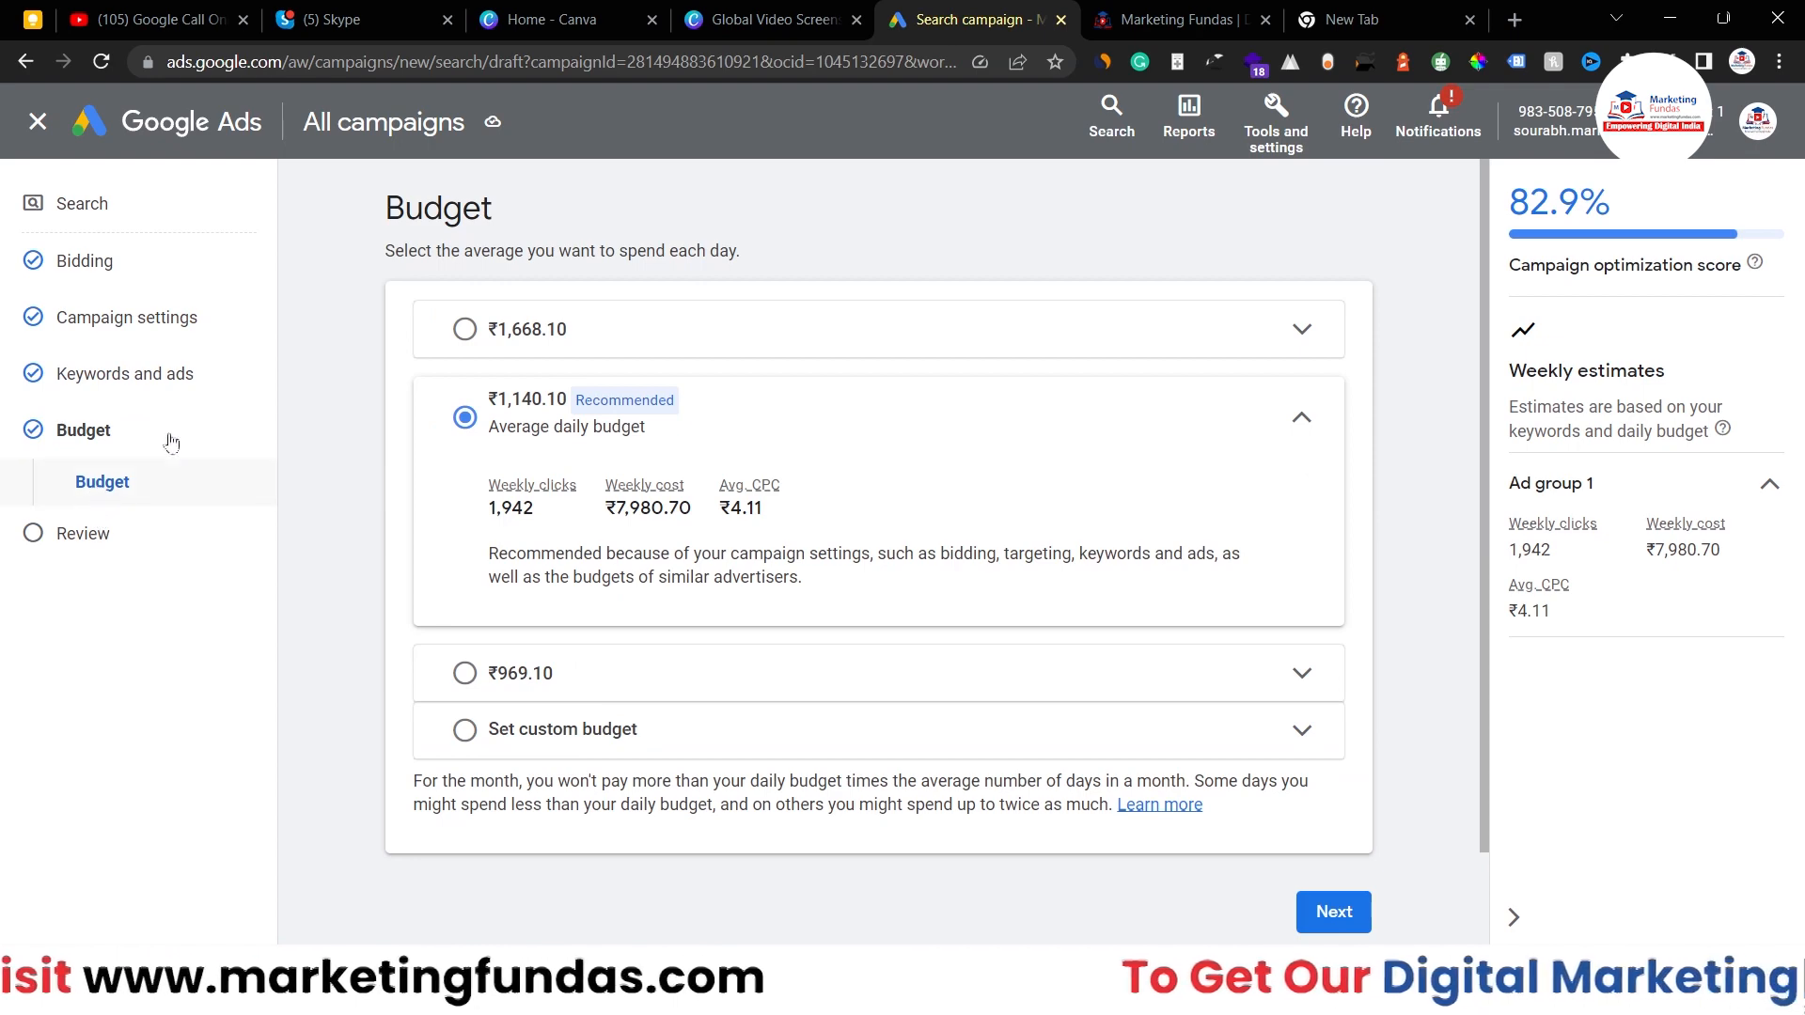
- Replace the recommended ₹1,140.10 with a custom average daily budget of ₹2,000.00
{"action": "scroll", "coordinate": [391, 438], "scroll_direction": "down", "scroll_amount": 2}
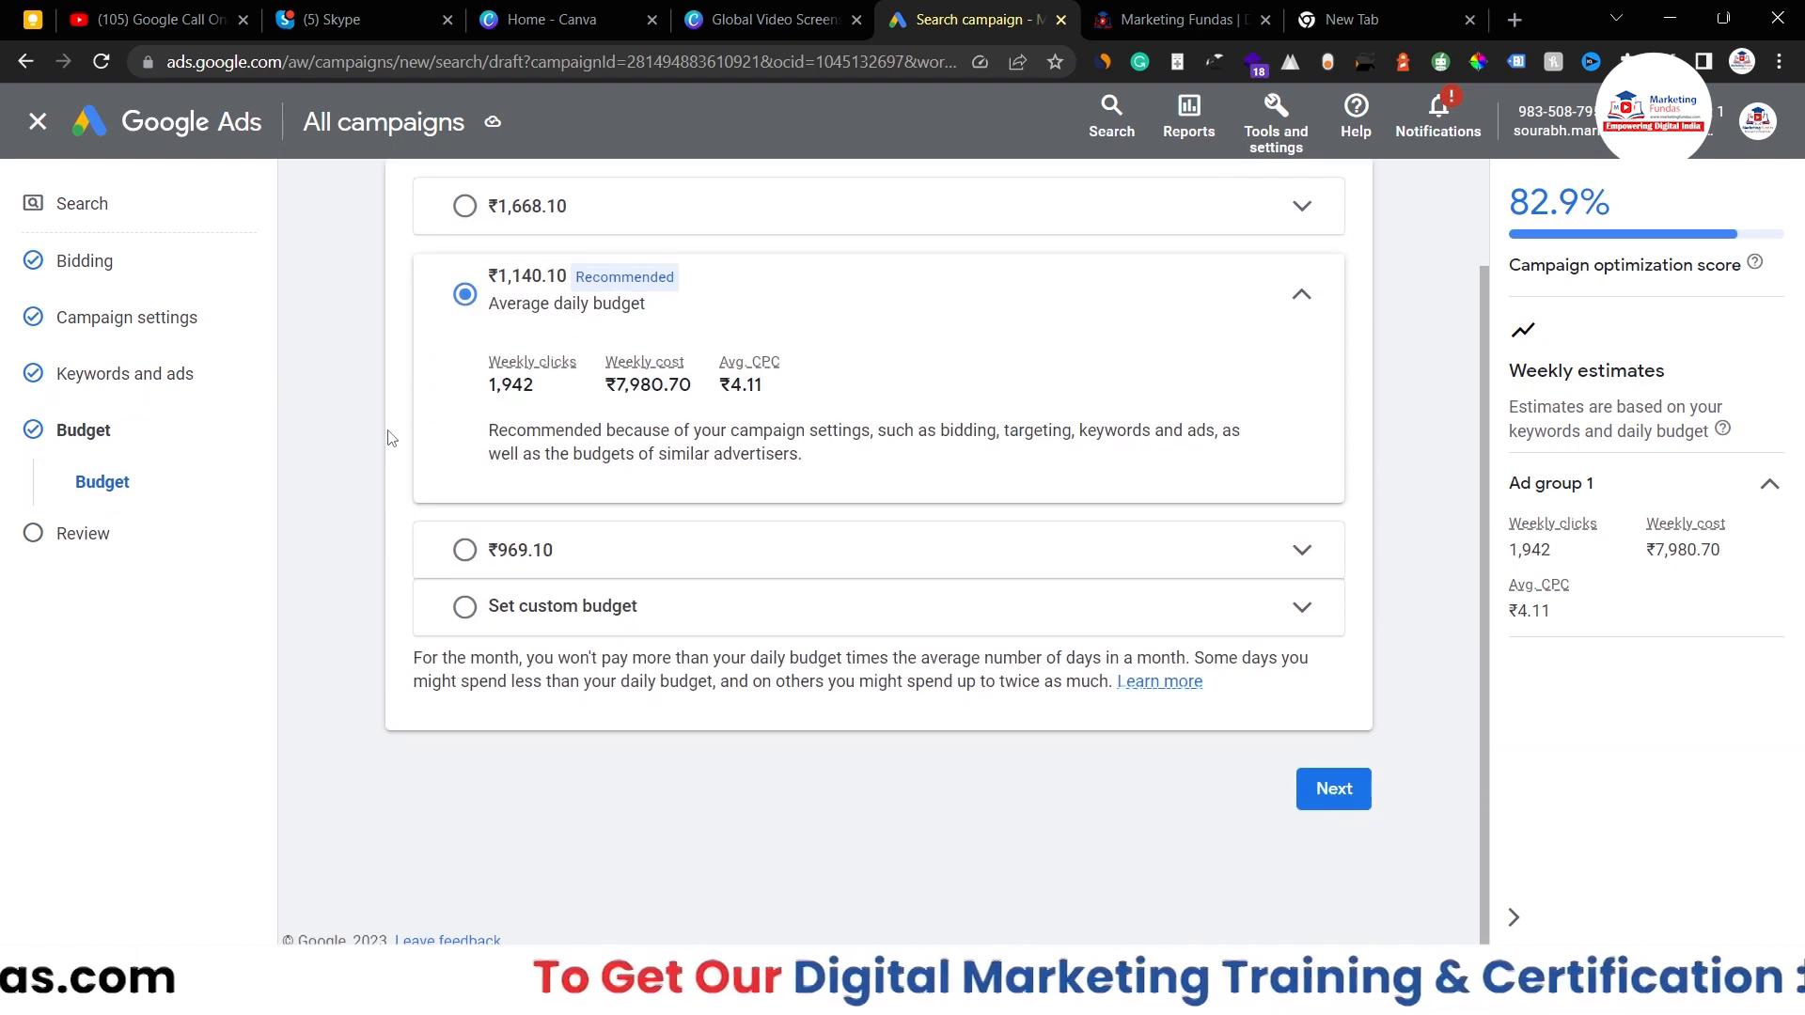
{"action": "scroll", "coordinate": [391, 438], "scroll_direction": "up", "scroll_amount": 2}
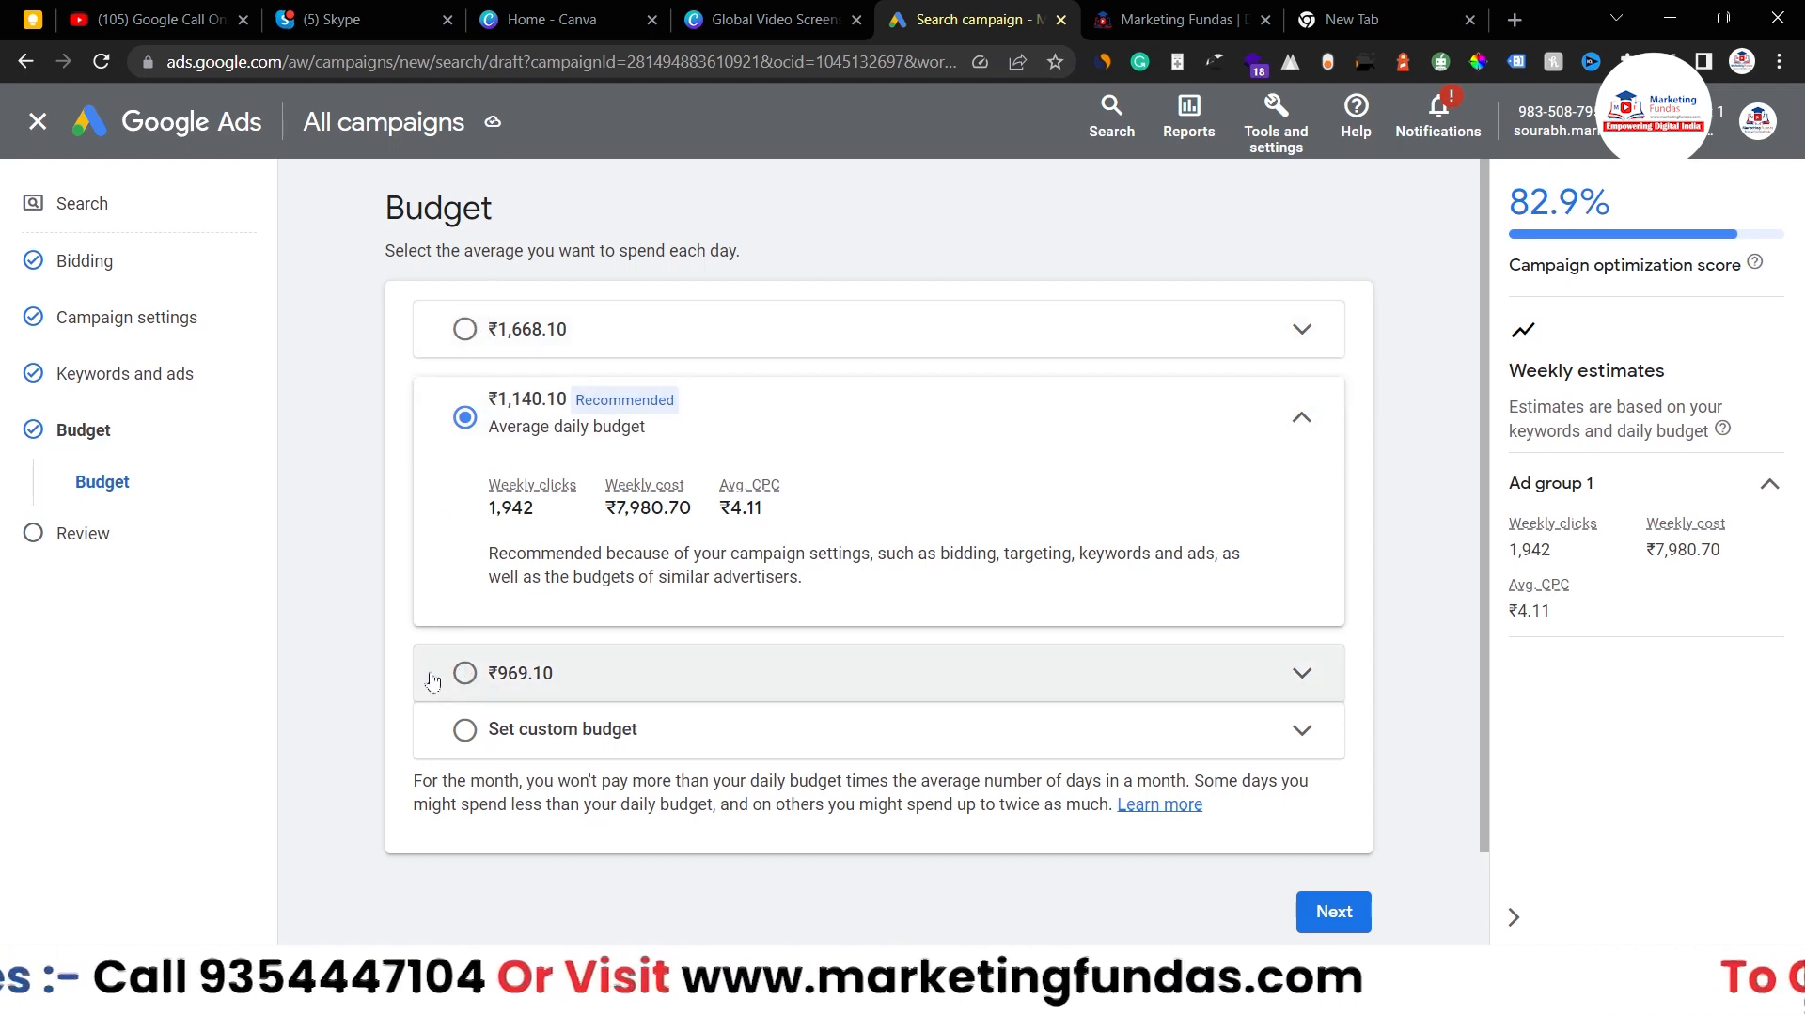
{"action": "left_click", "coordinate": [531, 736]}
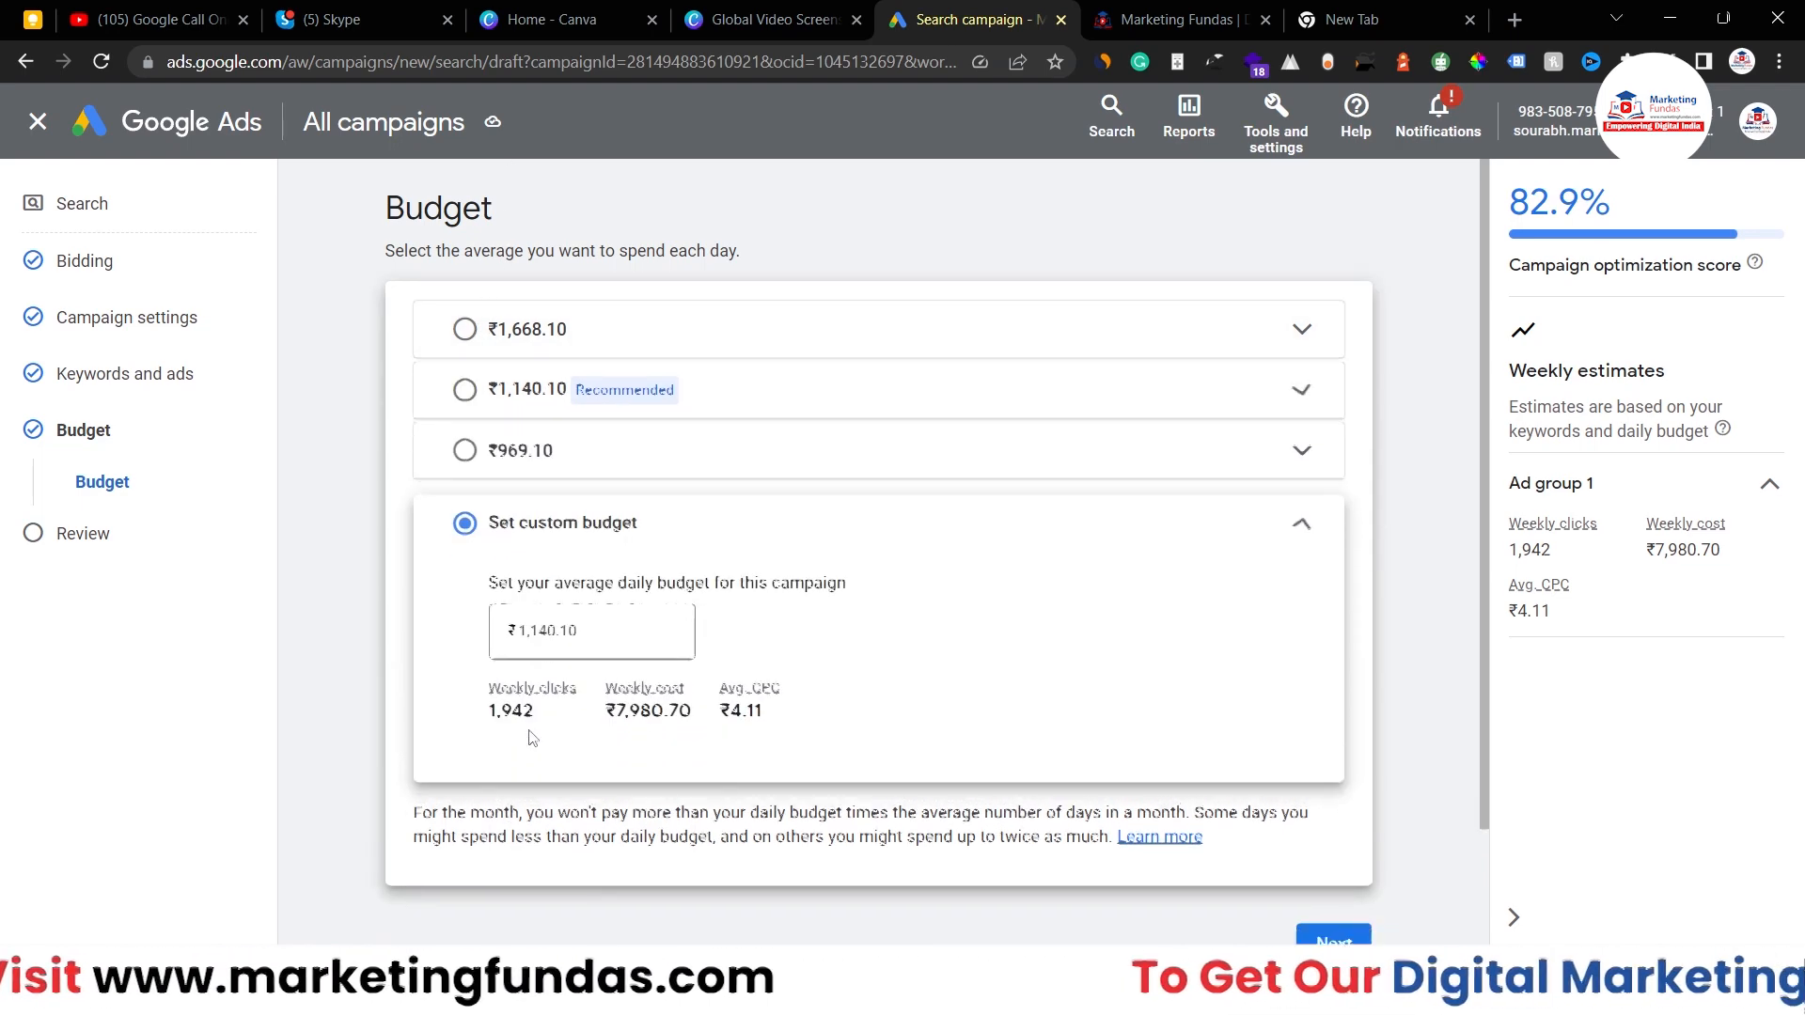
{"action": "left_click", "coordinate": [562, 627]}
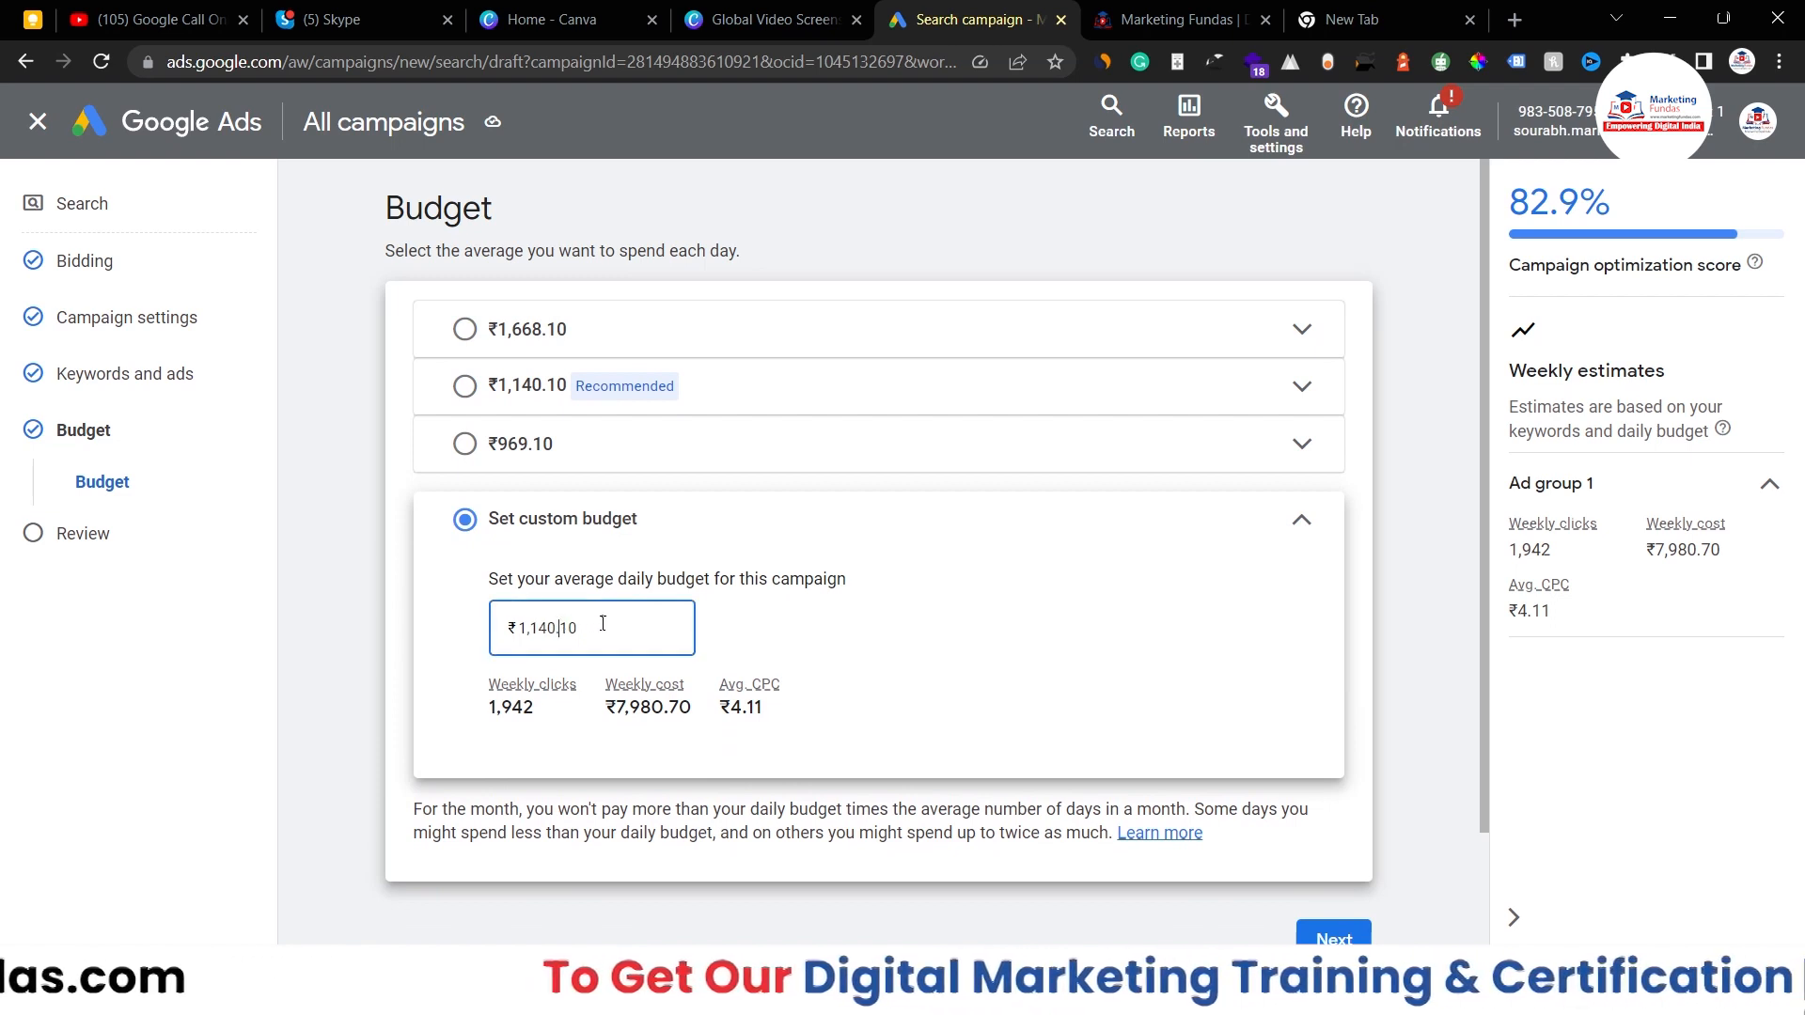
{"action": "left_click_drag", "start_coordinate": [602, 624], "coordinate": [411, 607]}
{"action": "key", "text": "Left"}
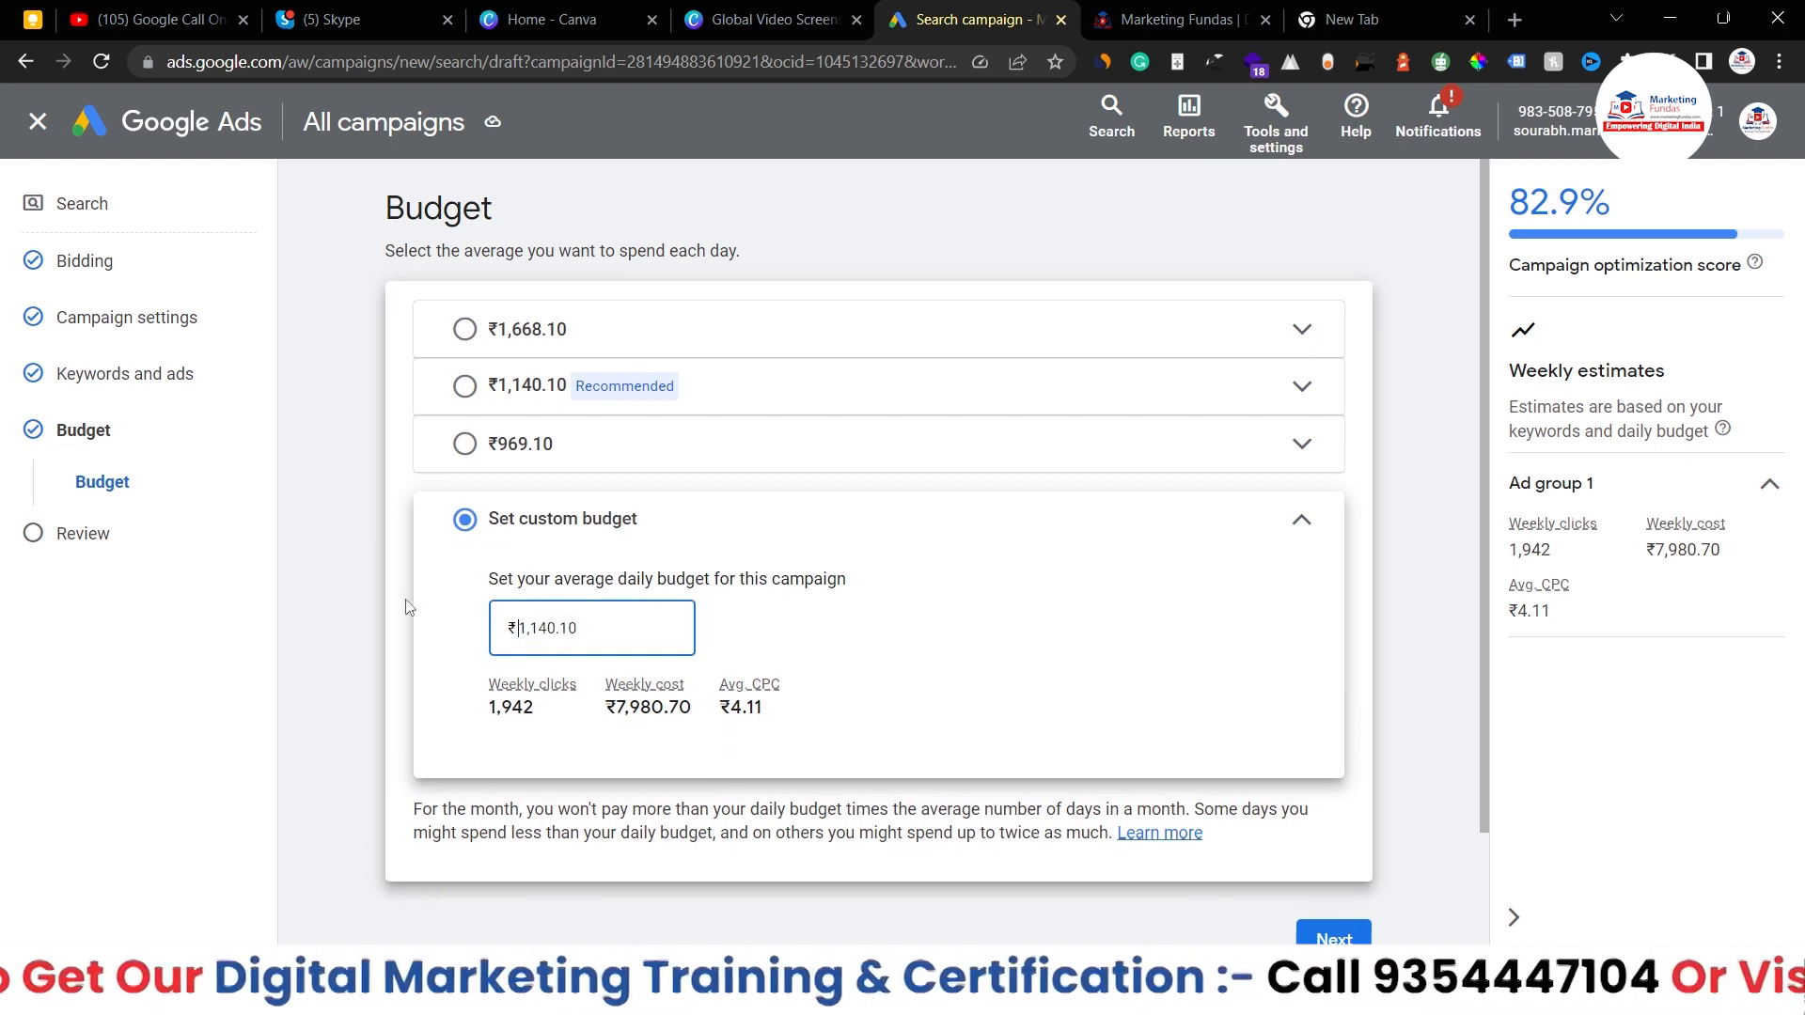
{"action": "key", "text": "Num_Lock"}
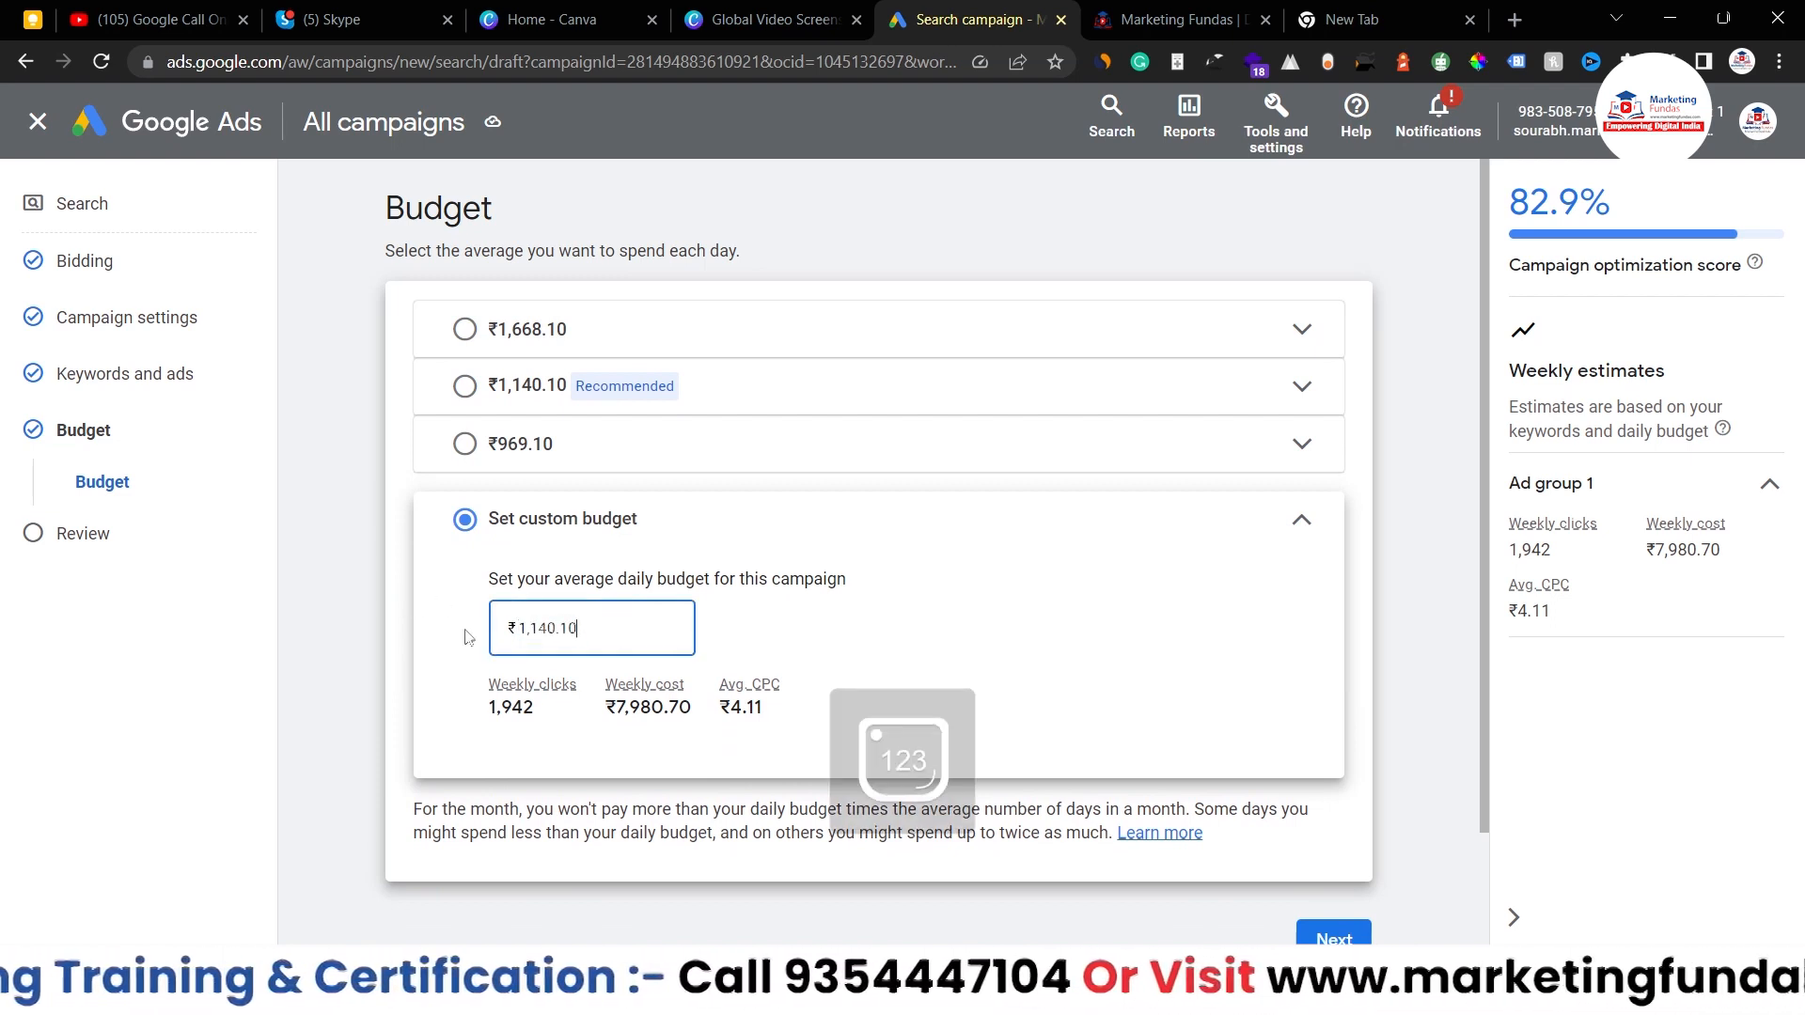
{"action": "key", "text": "ctrl+a"}
{"action": "type", "text": "20000"}
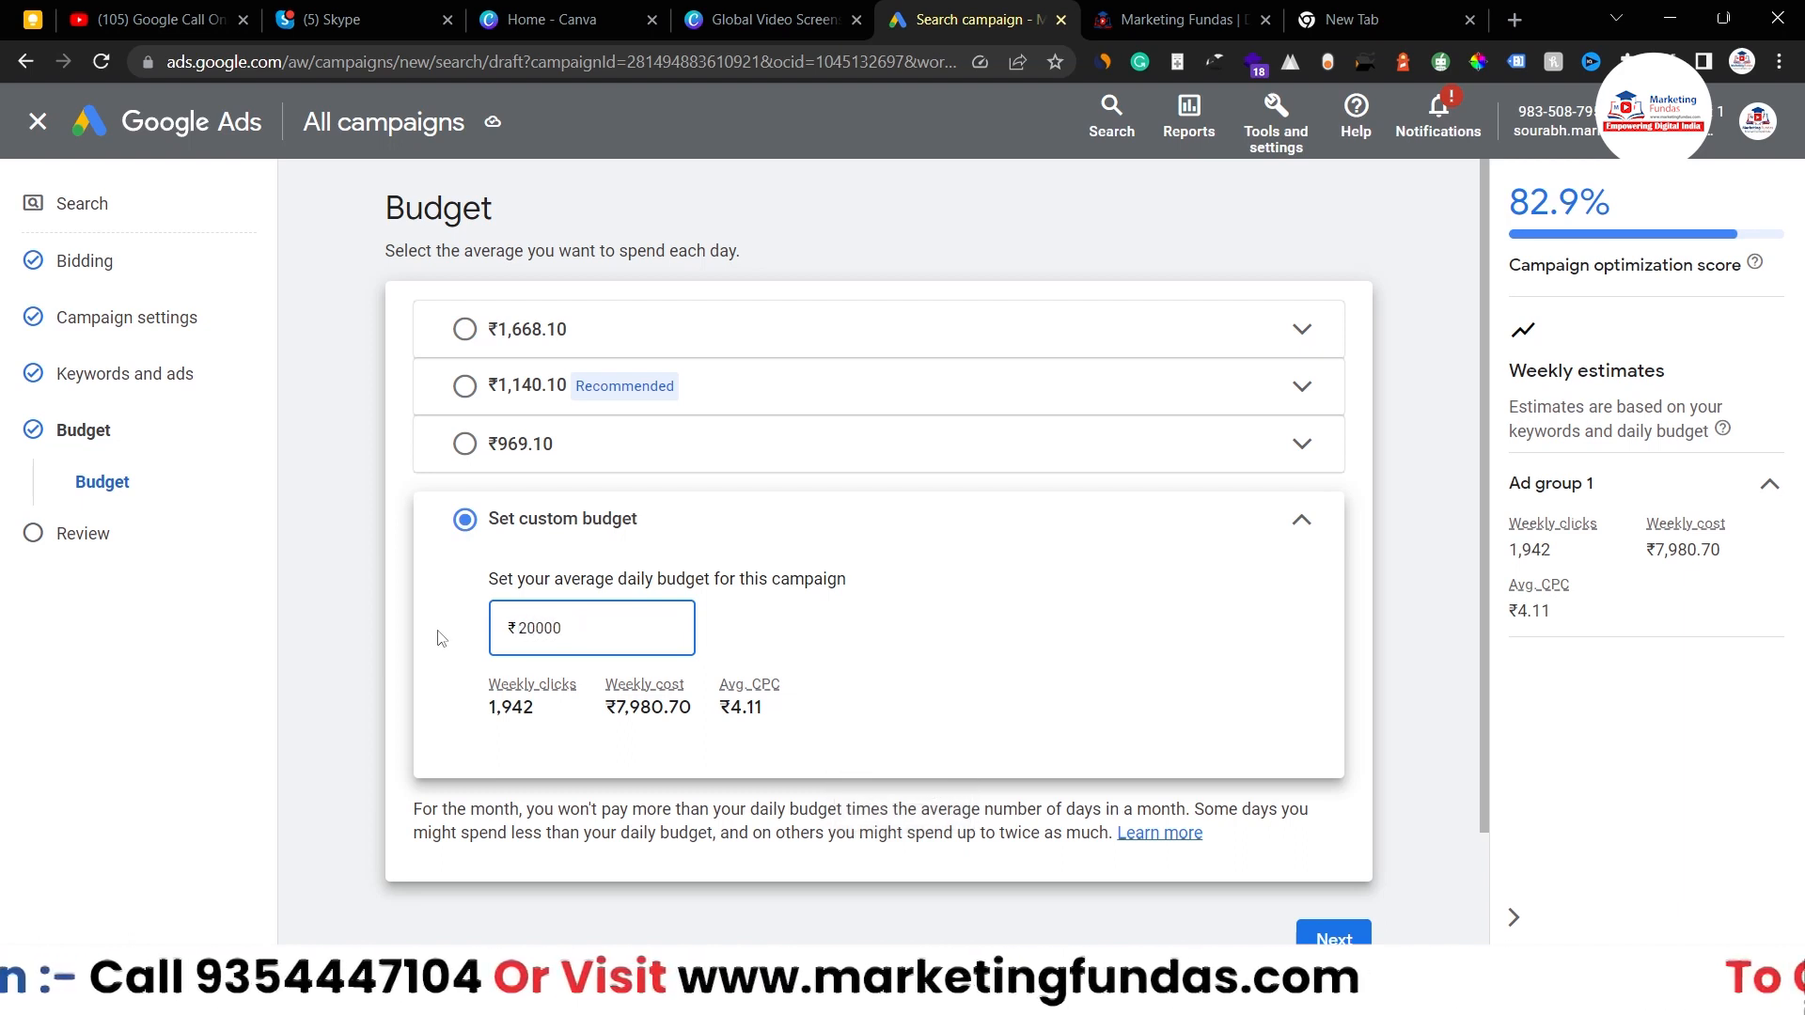
{"action": "left_click", "coordinate": [441, 639]}
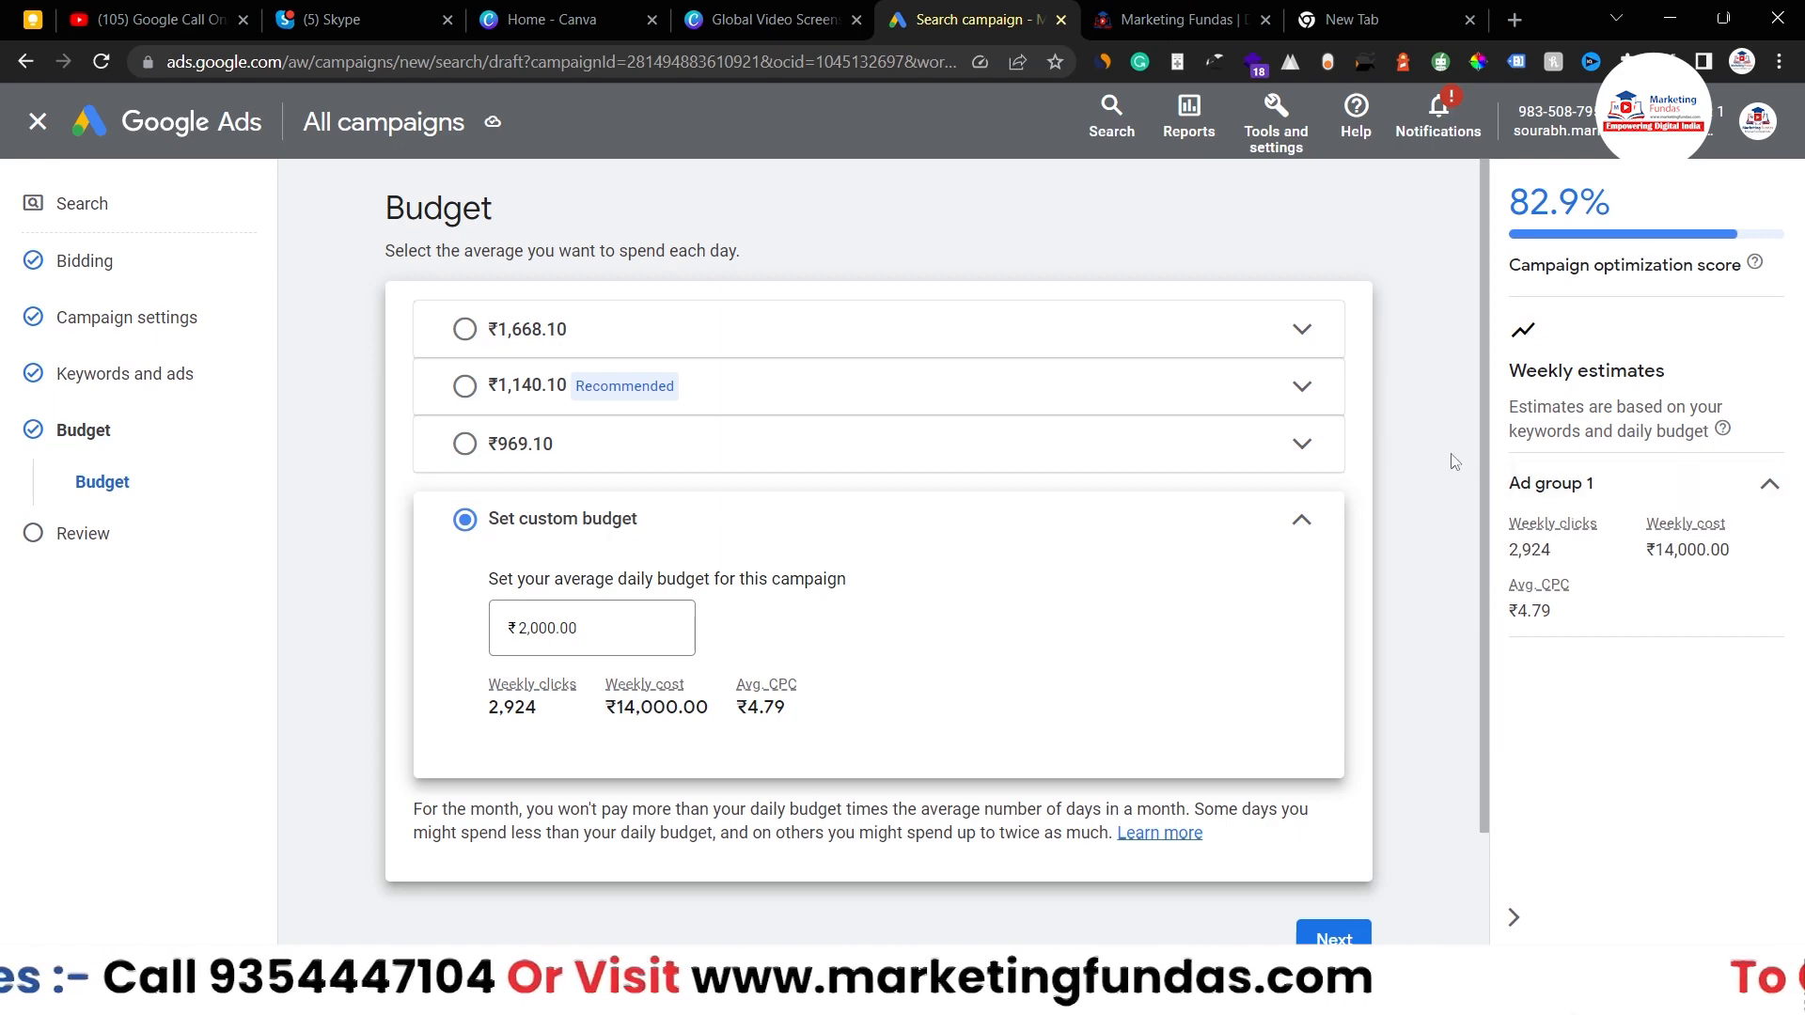
{"action": "left_click", "coordinate": [1303, 517]}
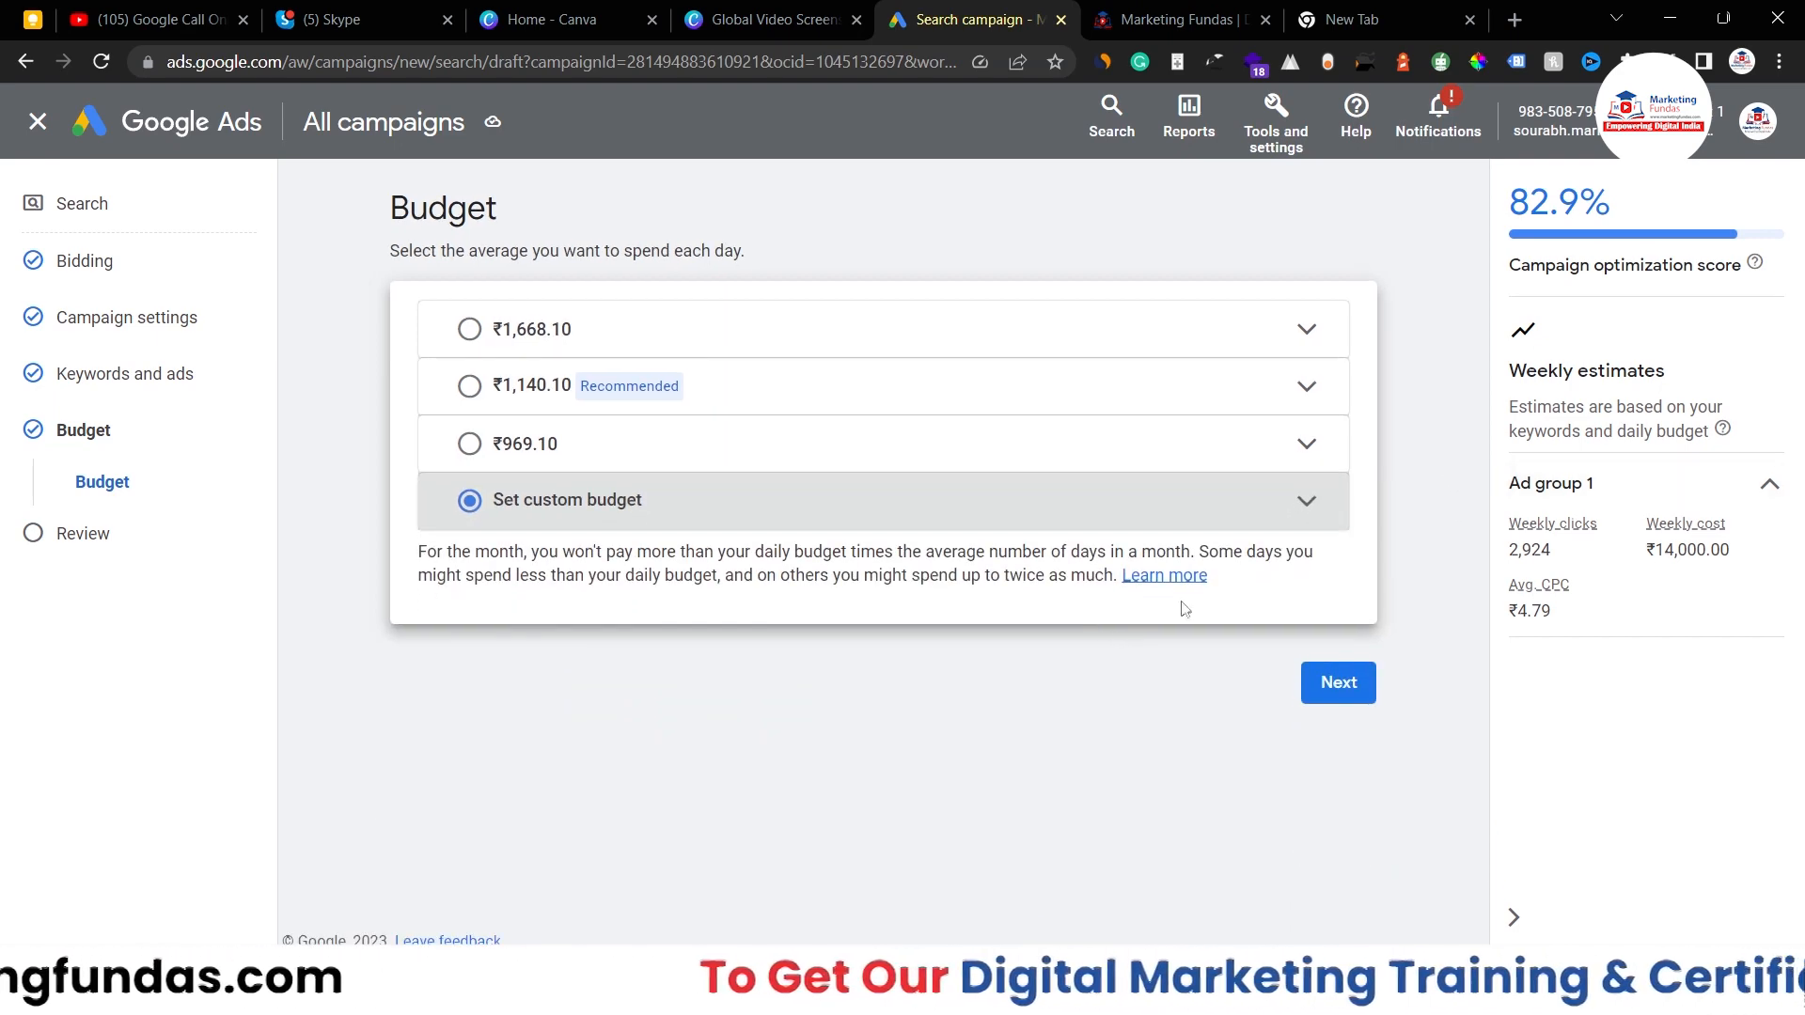
- Go to the Review page and check the summary: 7 keywords, 1 ad, ₹2,000.00/day
{"action": "left_click", "coordinate": [1329, 687]}
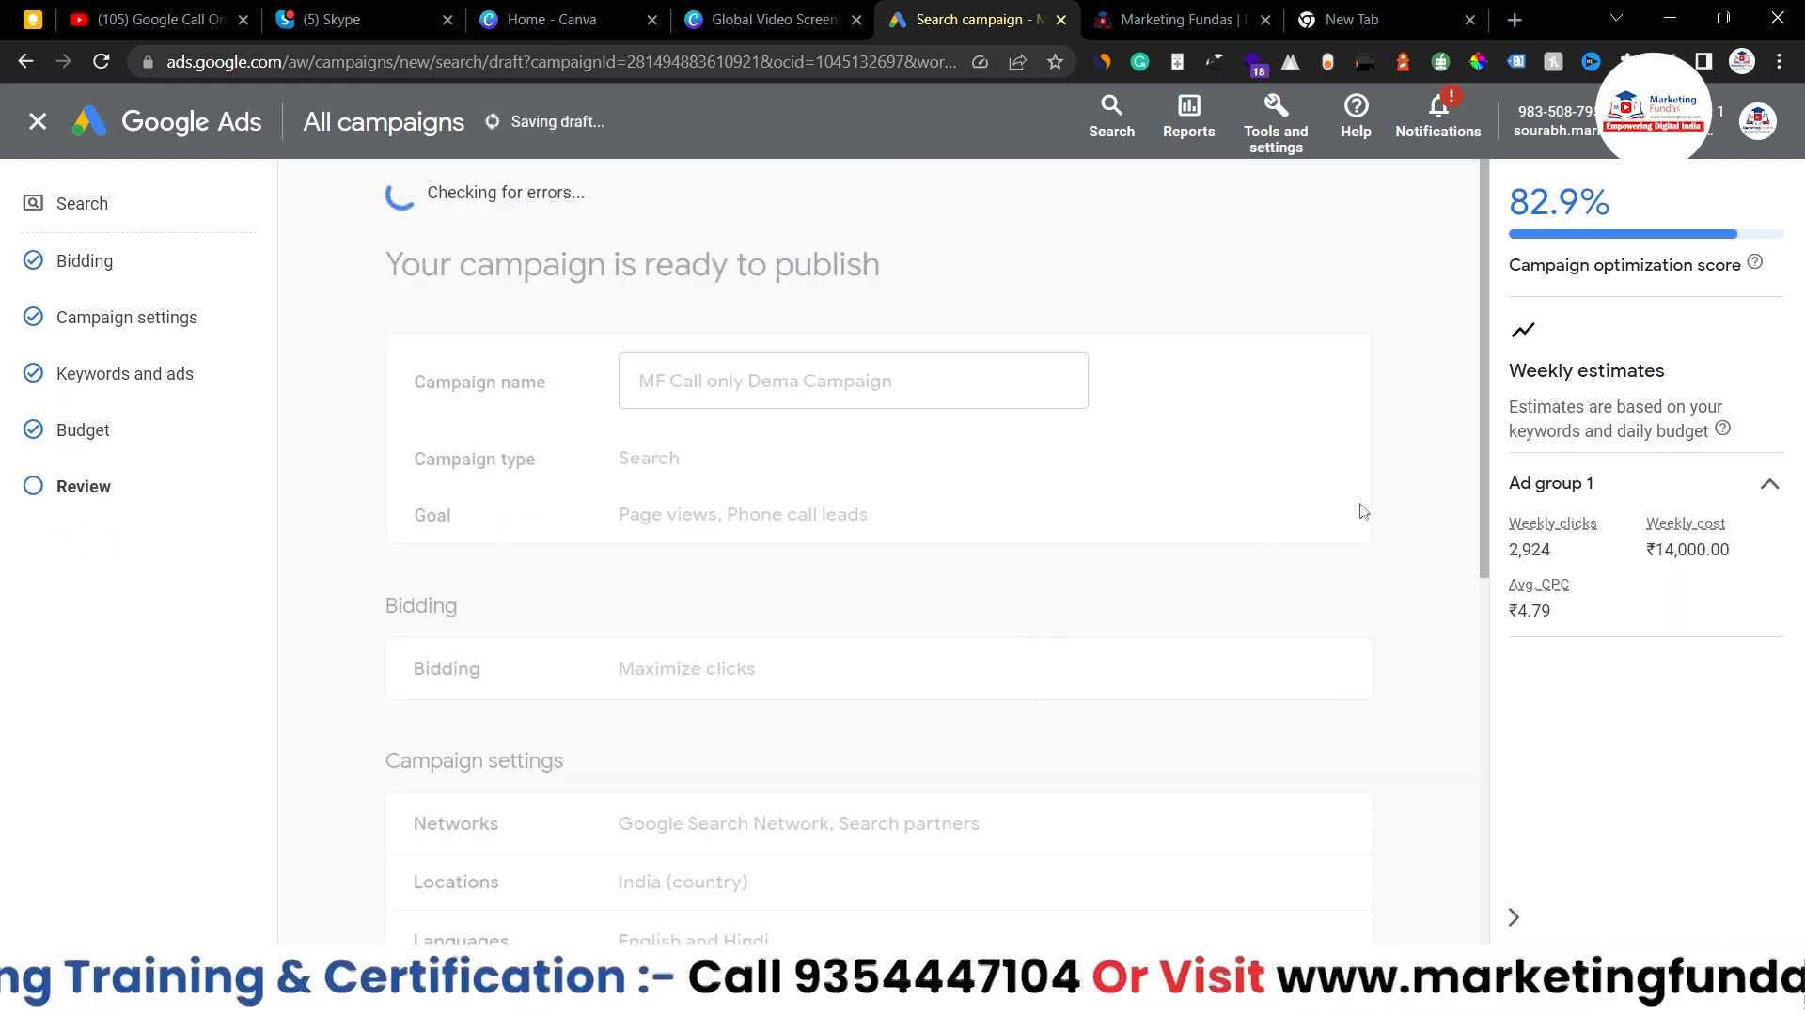
{"action": "scroll", "coordinate": [1363, 511], "scroll_direction": "down", "scroll_amount": 3}
{"action": "scroll", "coordinate": [1363, 511], "scroll_direction": "down", "scroll_amount": 3}
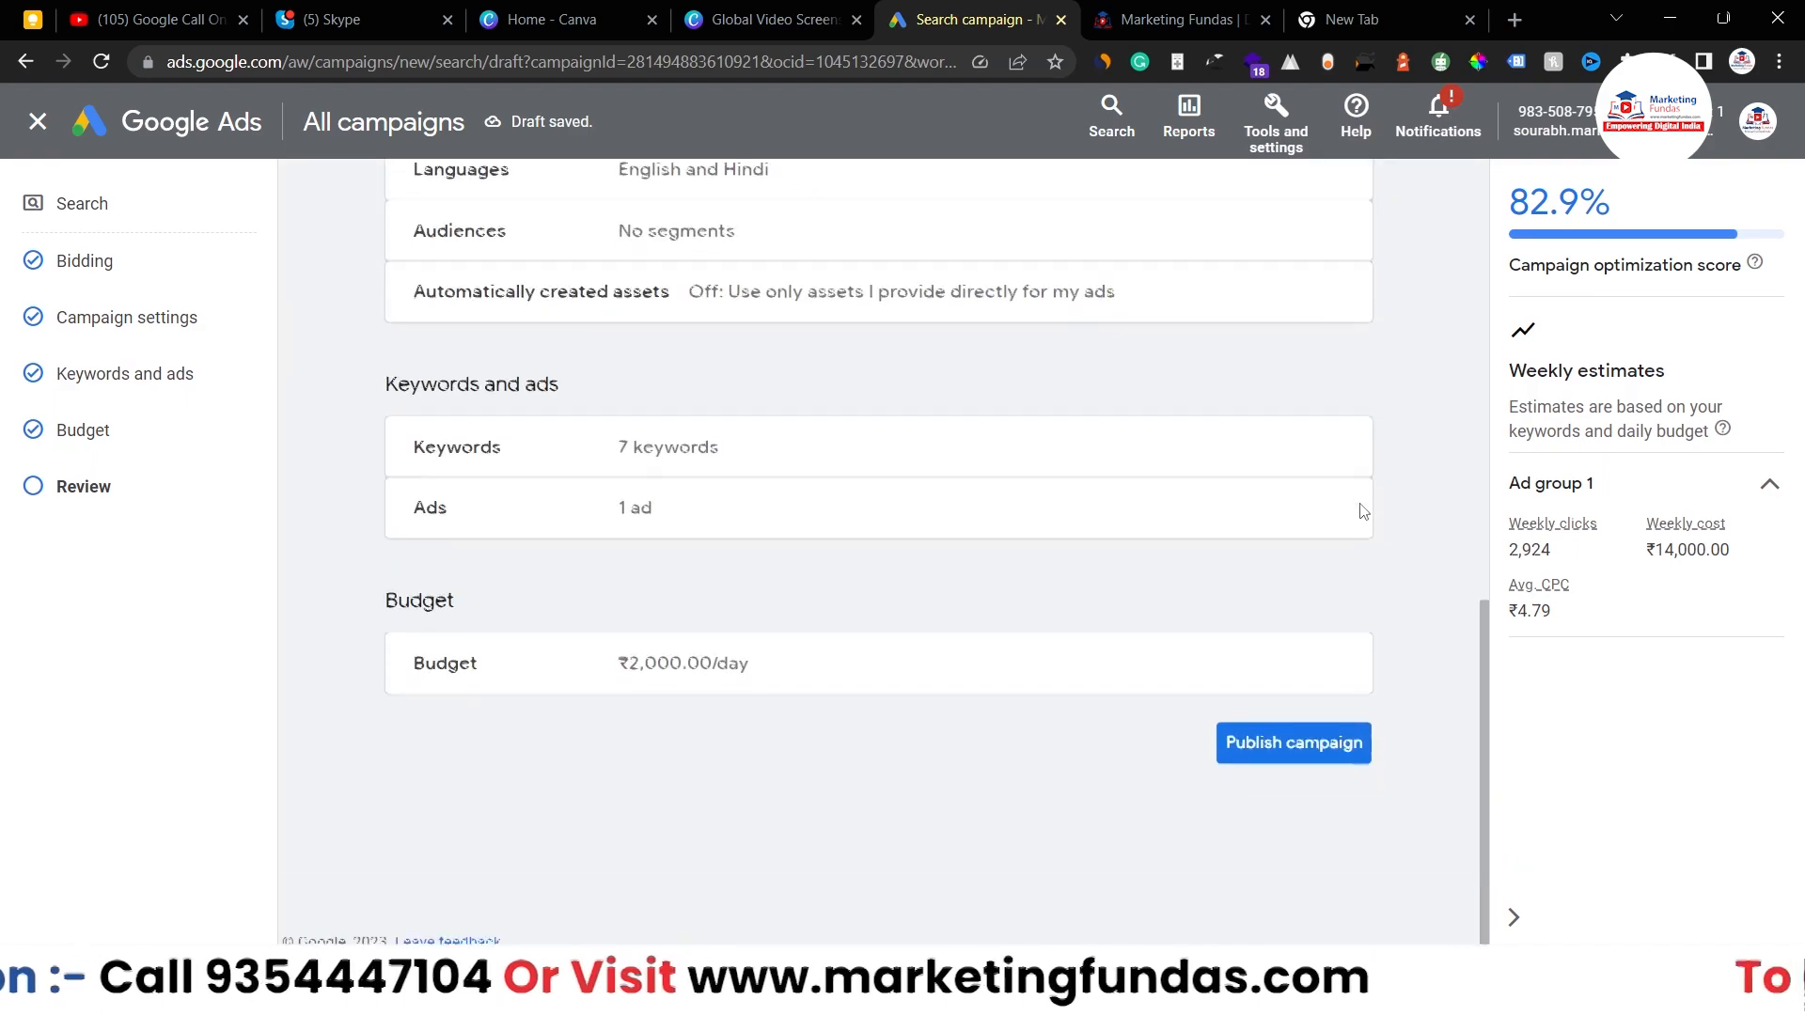
{"action": "scroll", "coordinate": [1363, 511], "scroll_direction": "up", "scroll_amount": 8}
{"action": "scroll", "coordinate": [1363, 511], "scroll_direction": "down", "scroll_amount": 6}
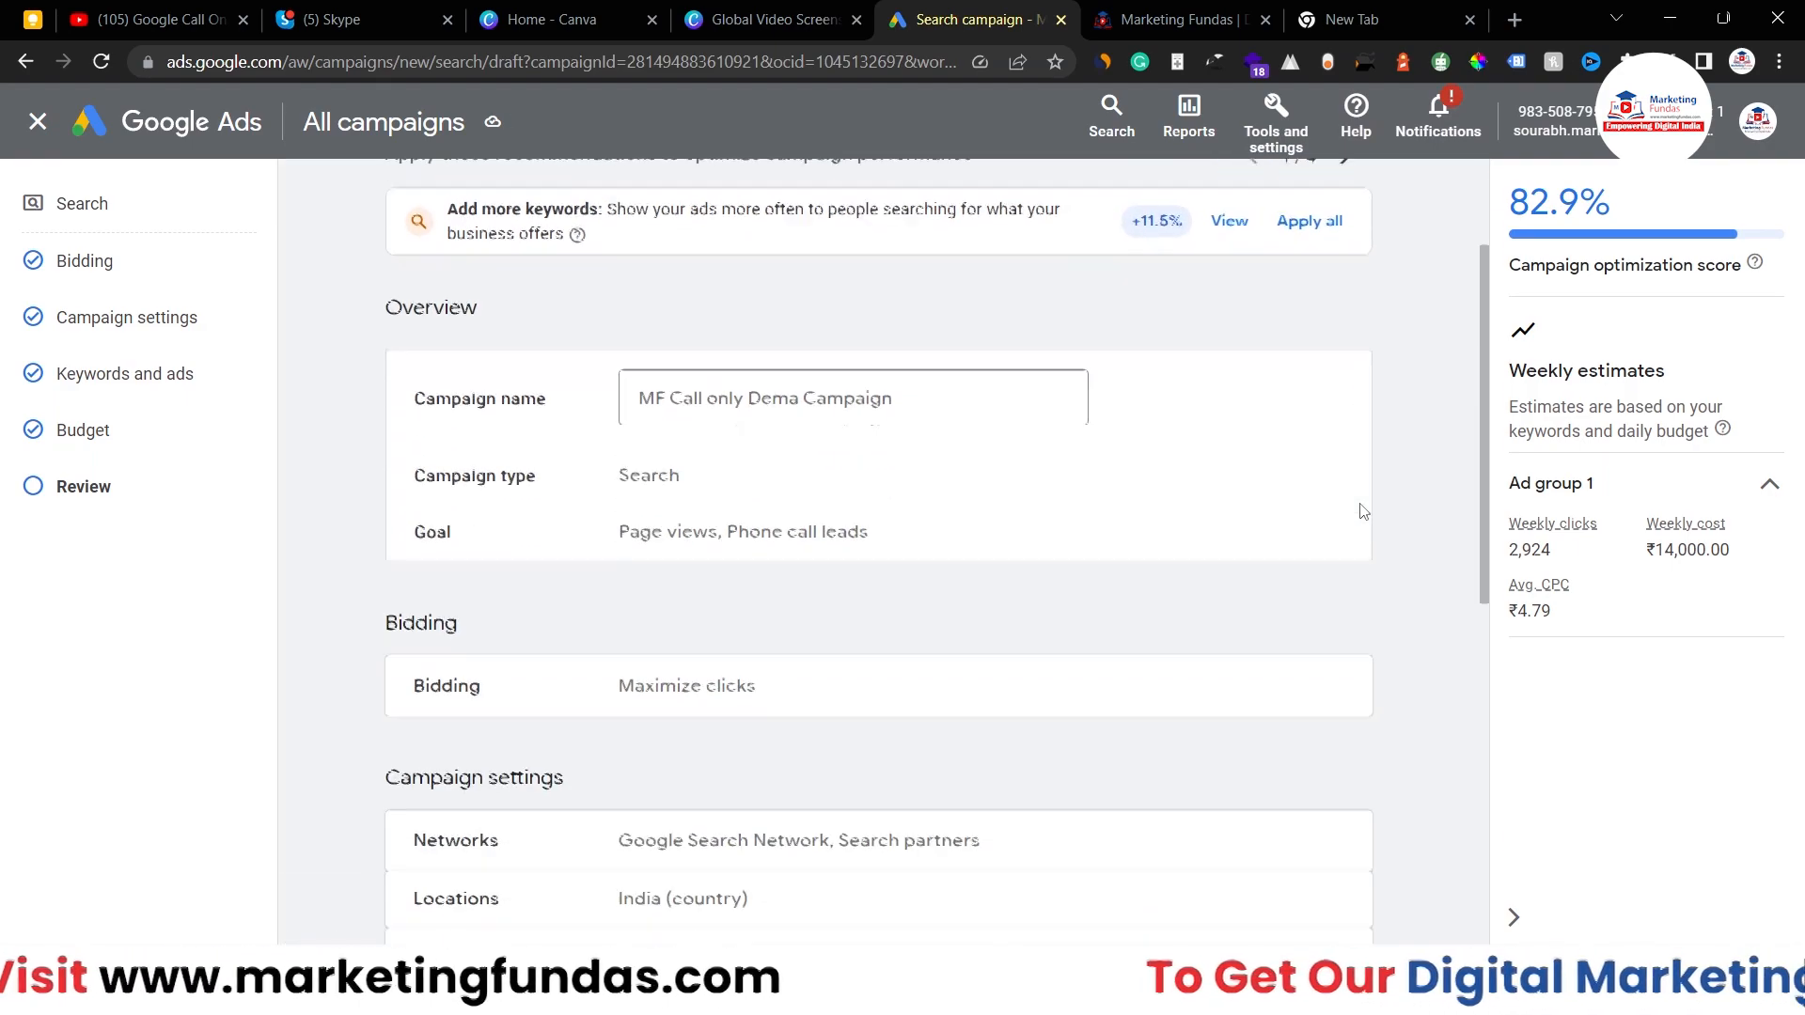
{"action": "scroll", "coordinate": [1363, 512], "scroll_direction": "up", "scroll_amount": 3}
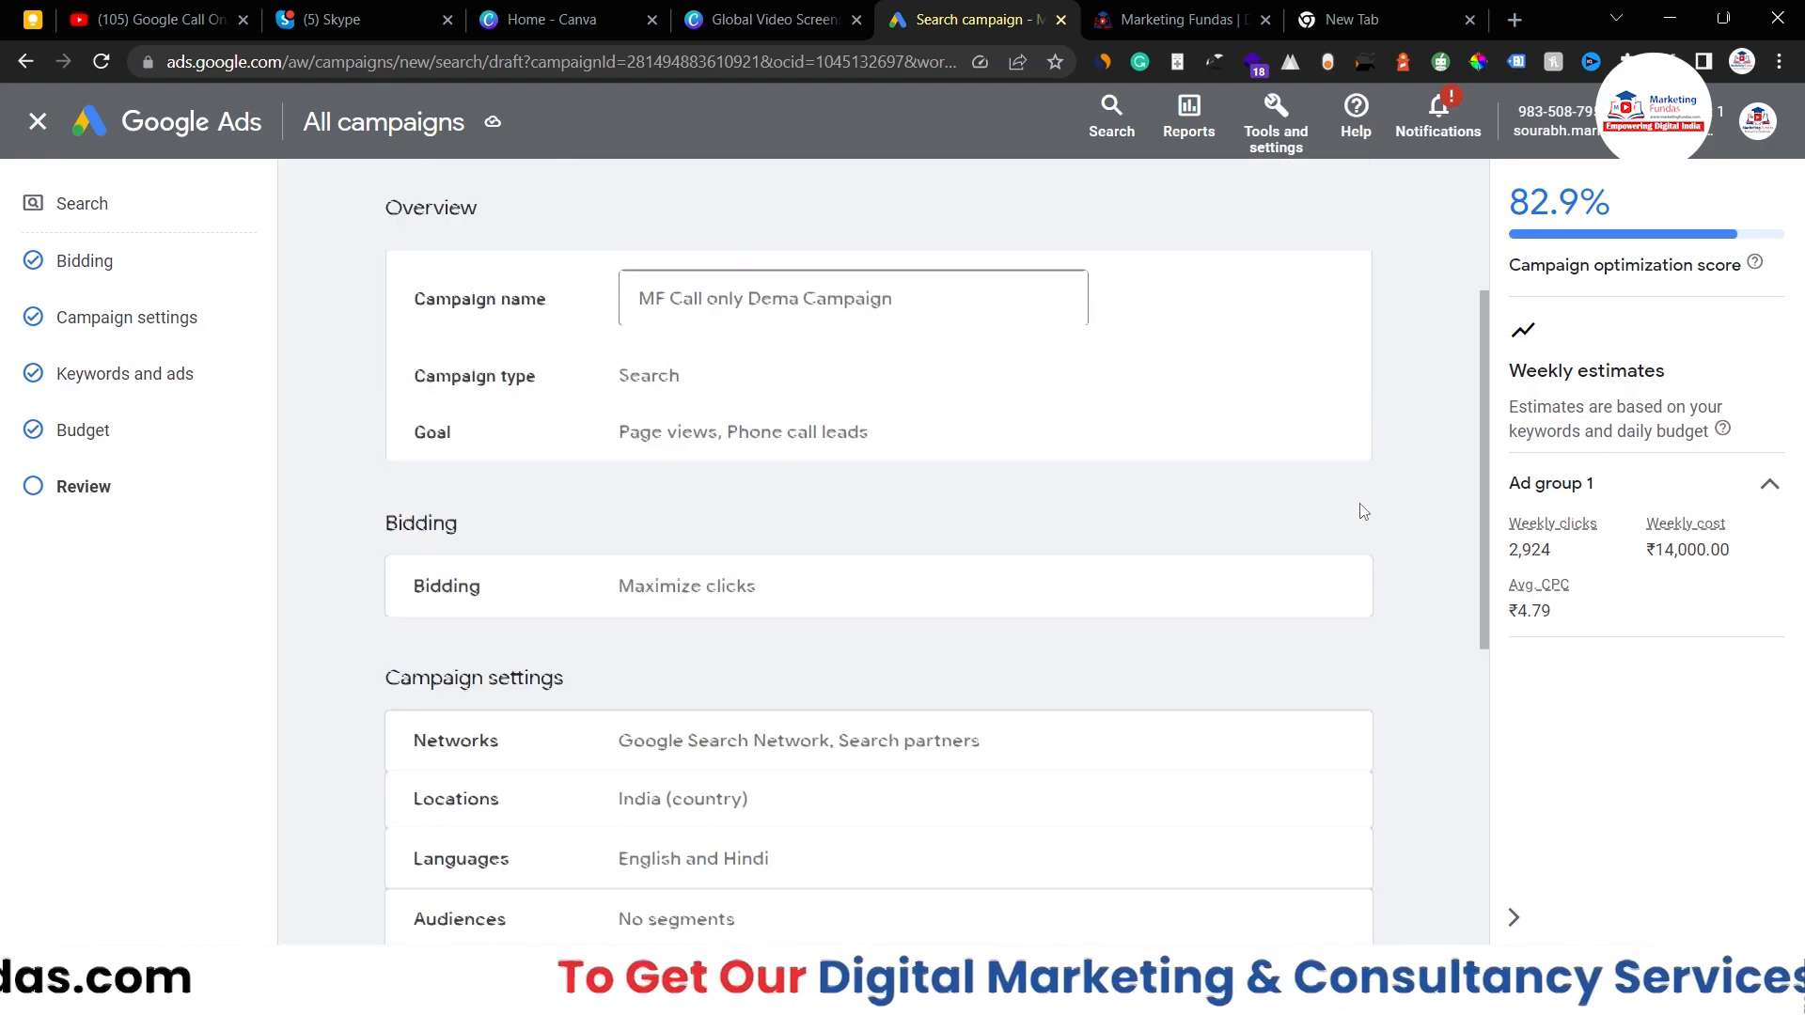
{"action": "scroll", "coordinate": [1363, 511], "scroll_direction": "down", "scroll_amount": 6}
{"action": "scroll", "coordinate": [1358, 507], "scroll_direction": "up", "scroll_amount": 9}
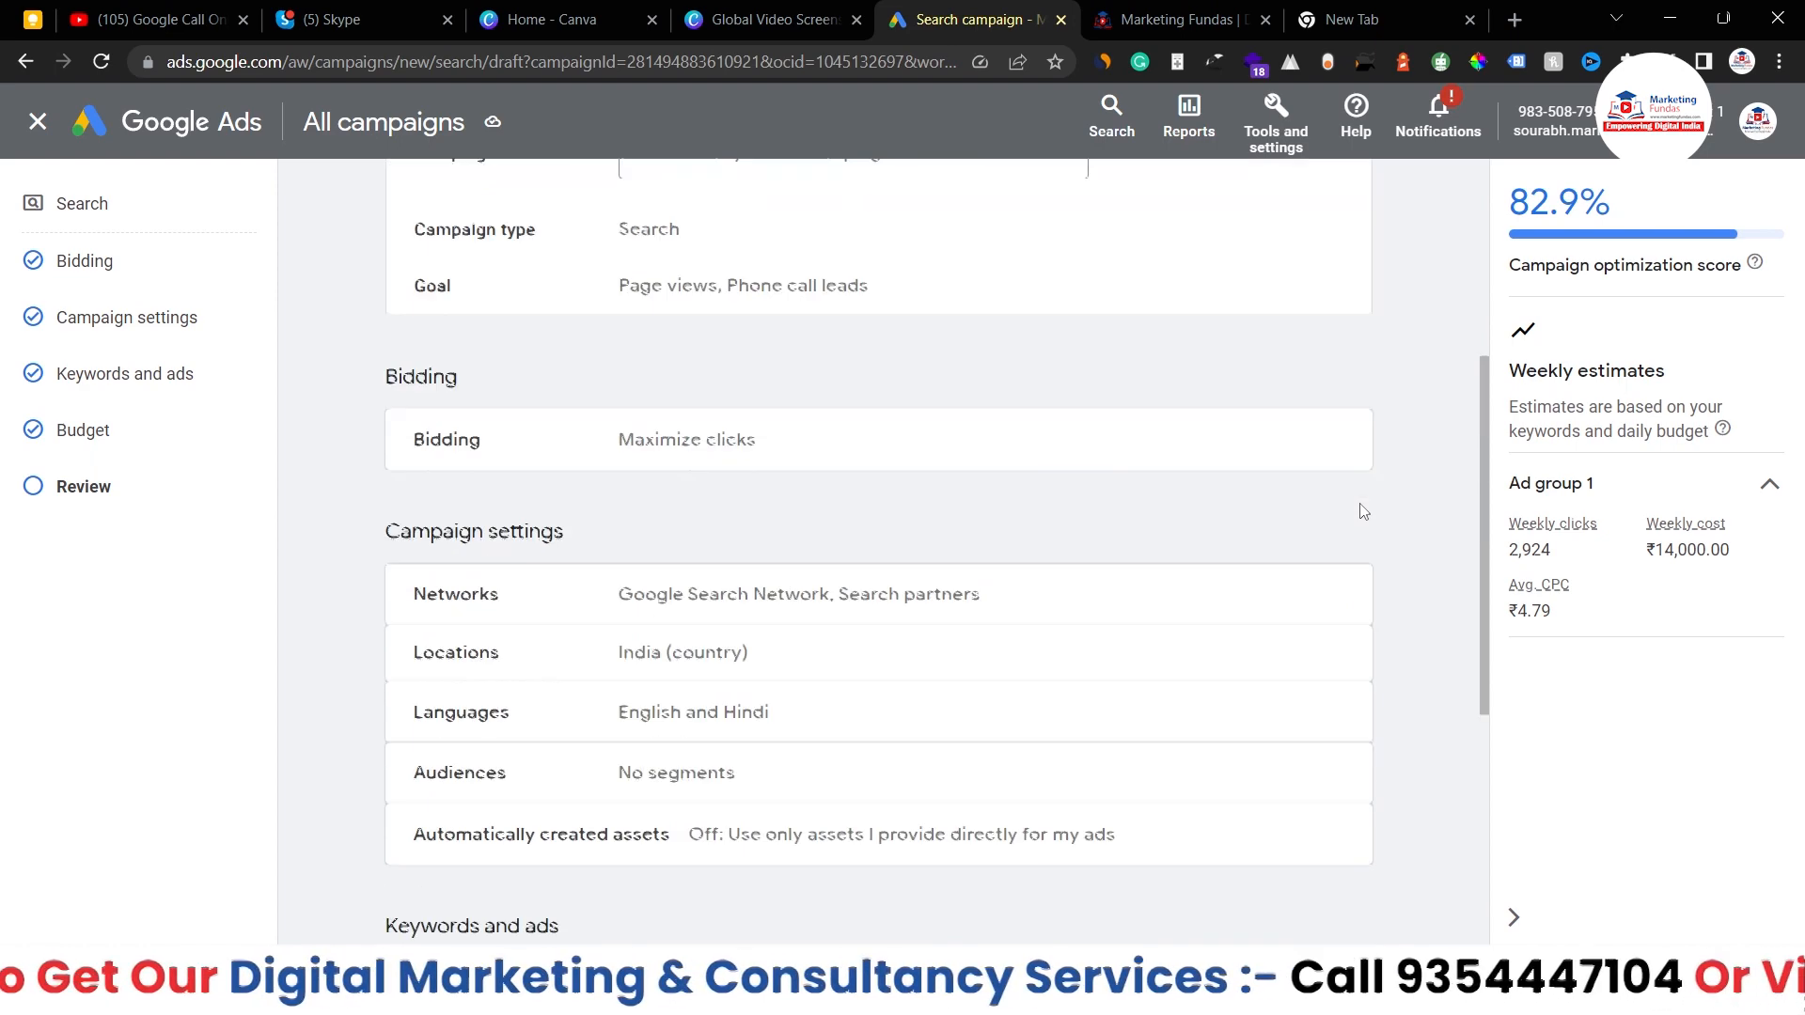
{"action": "scroll", "coordinate": [1358, 507], "scroll_direction": "down", "scroll_amount": 9}
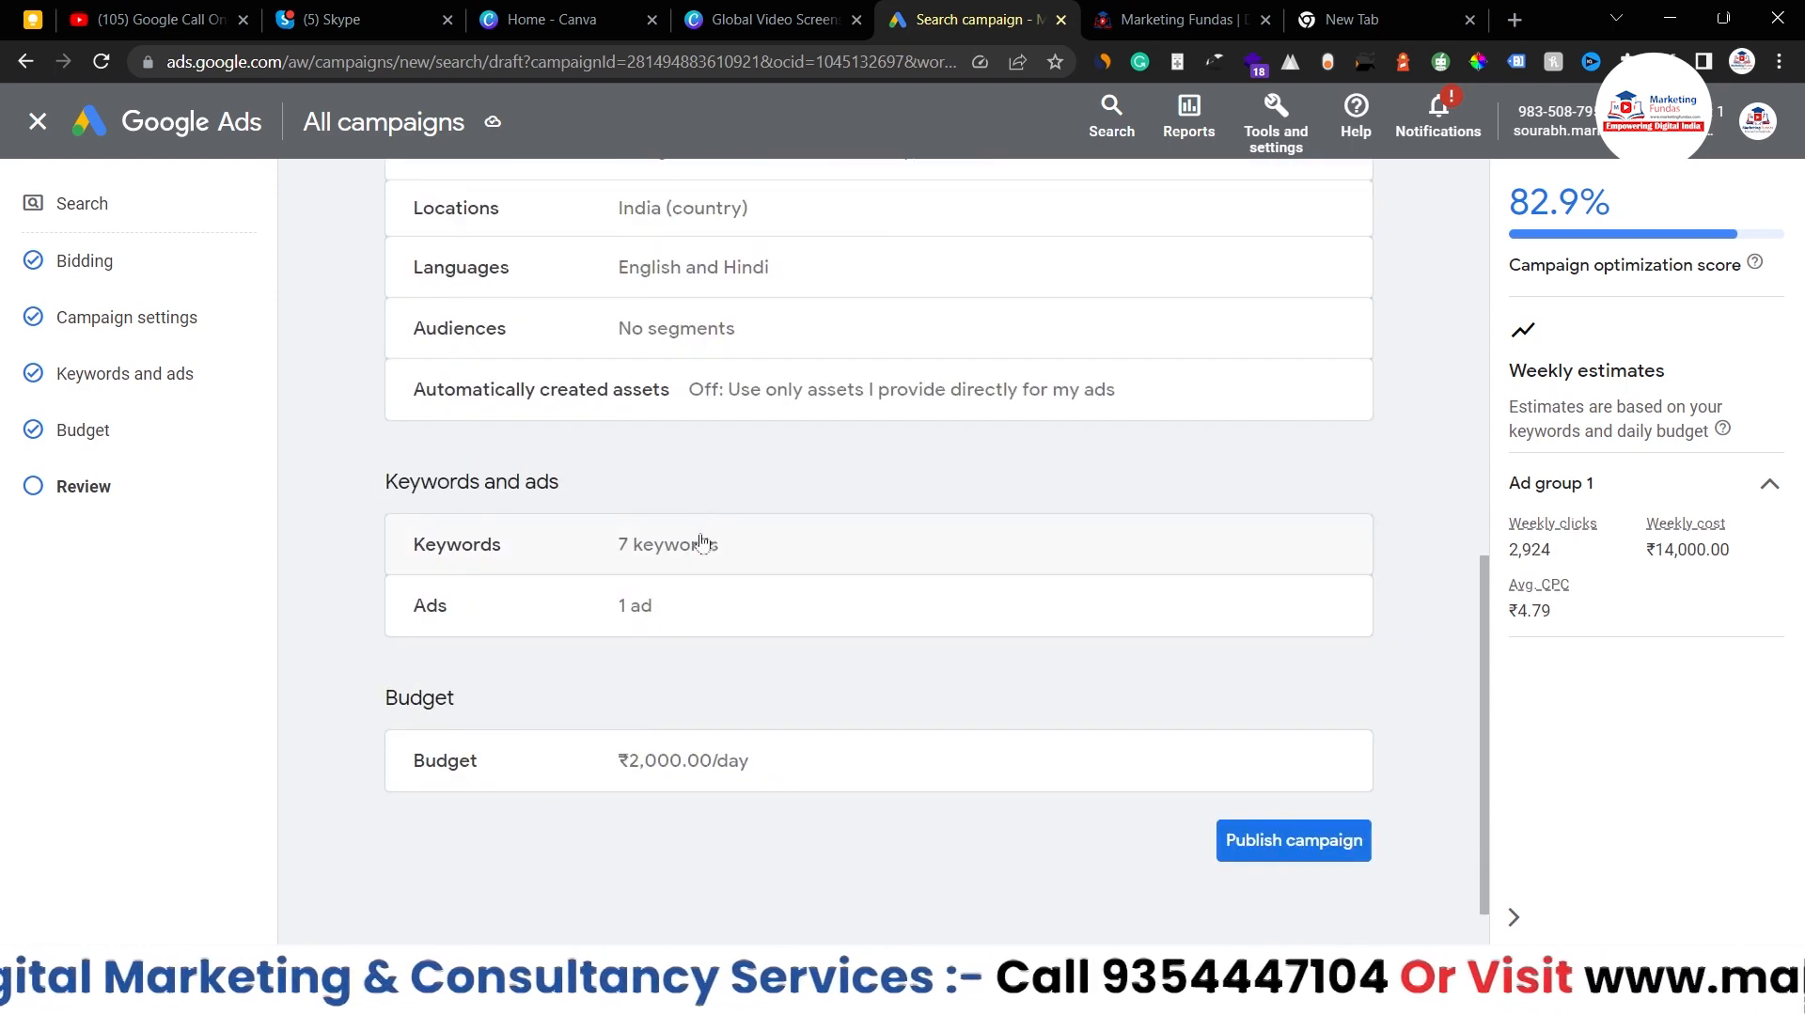
- Inspect the campaign's ad, then return to the Review summary
{"action": "left_click", "coordinate": [681, 613]}
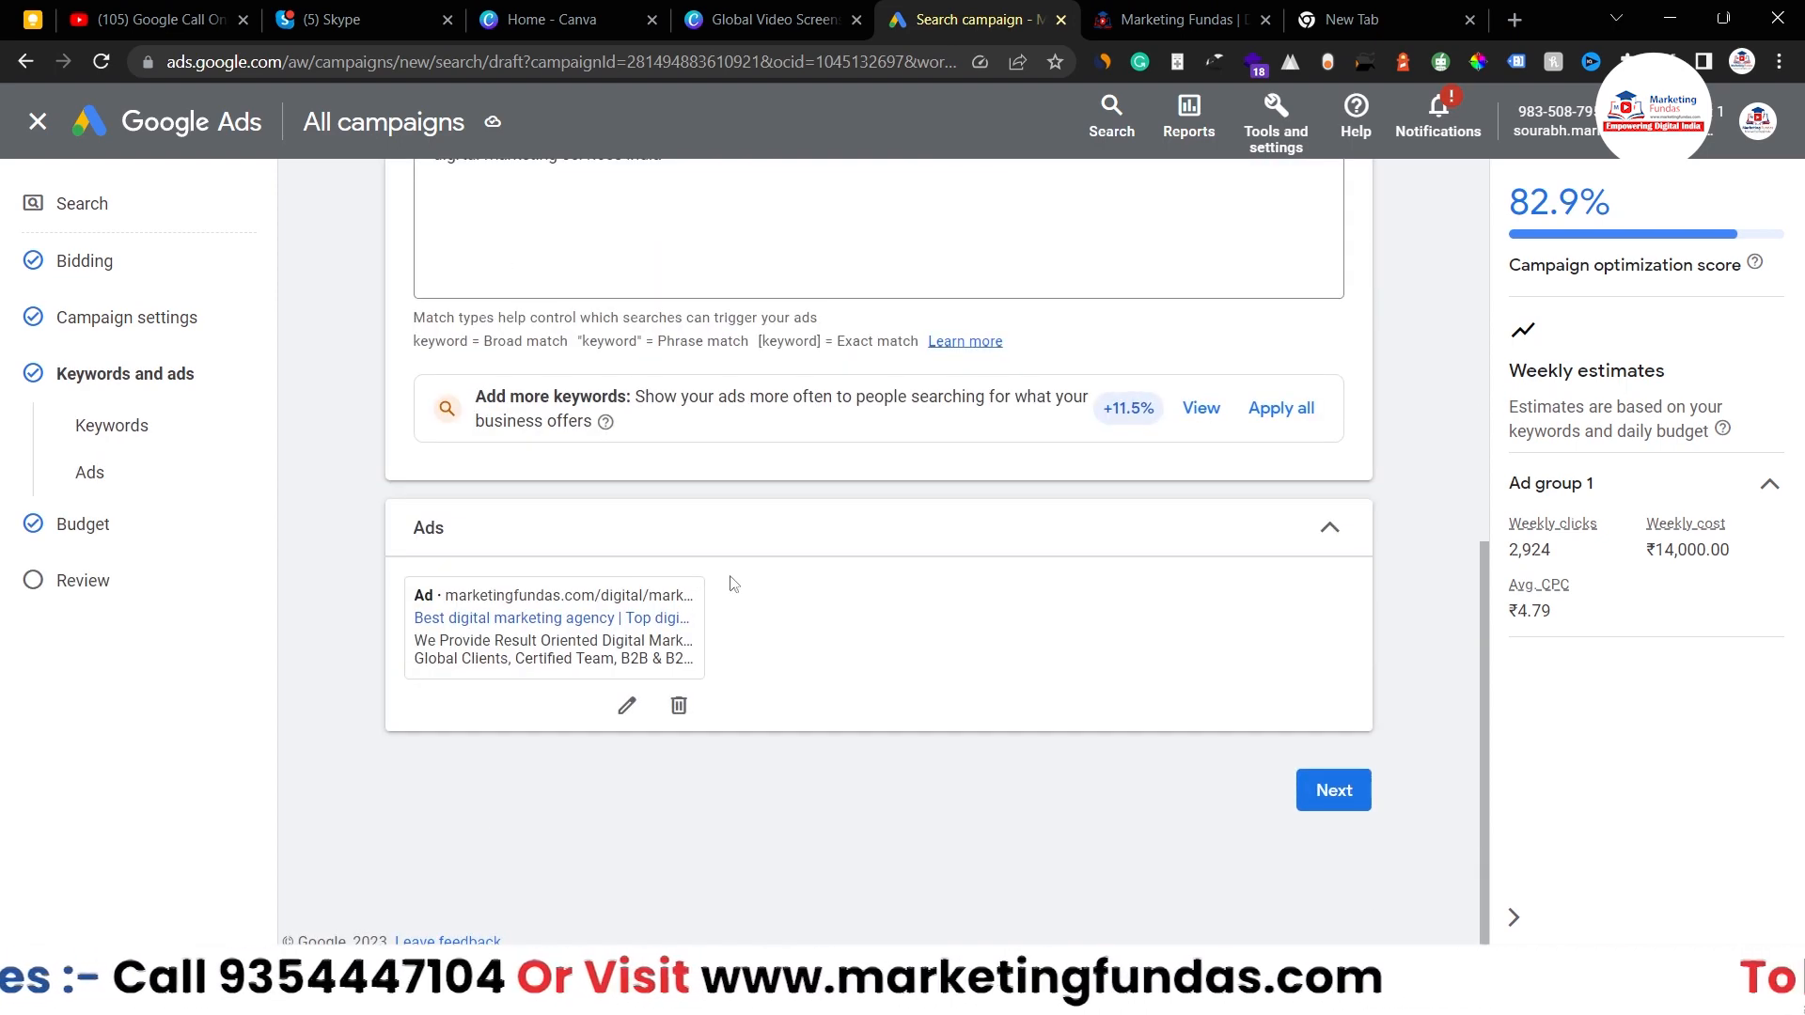
{"action": "left_click", "coordinate": [56, 578]}
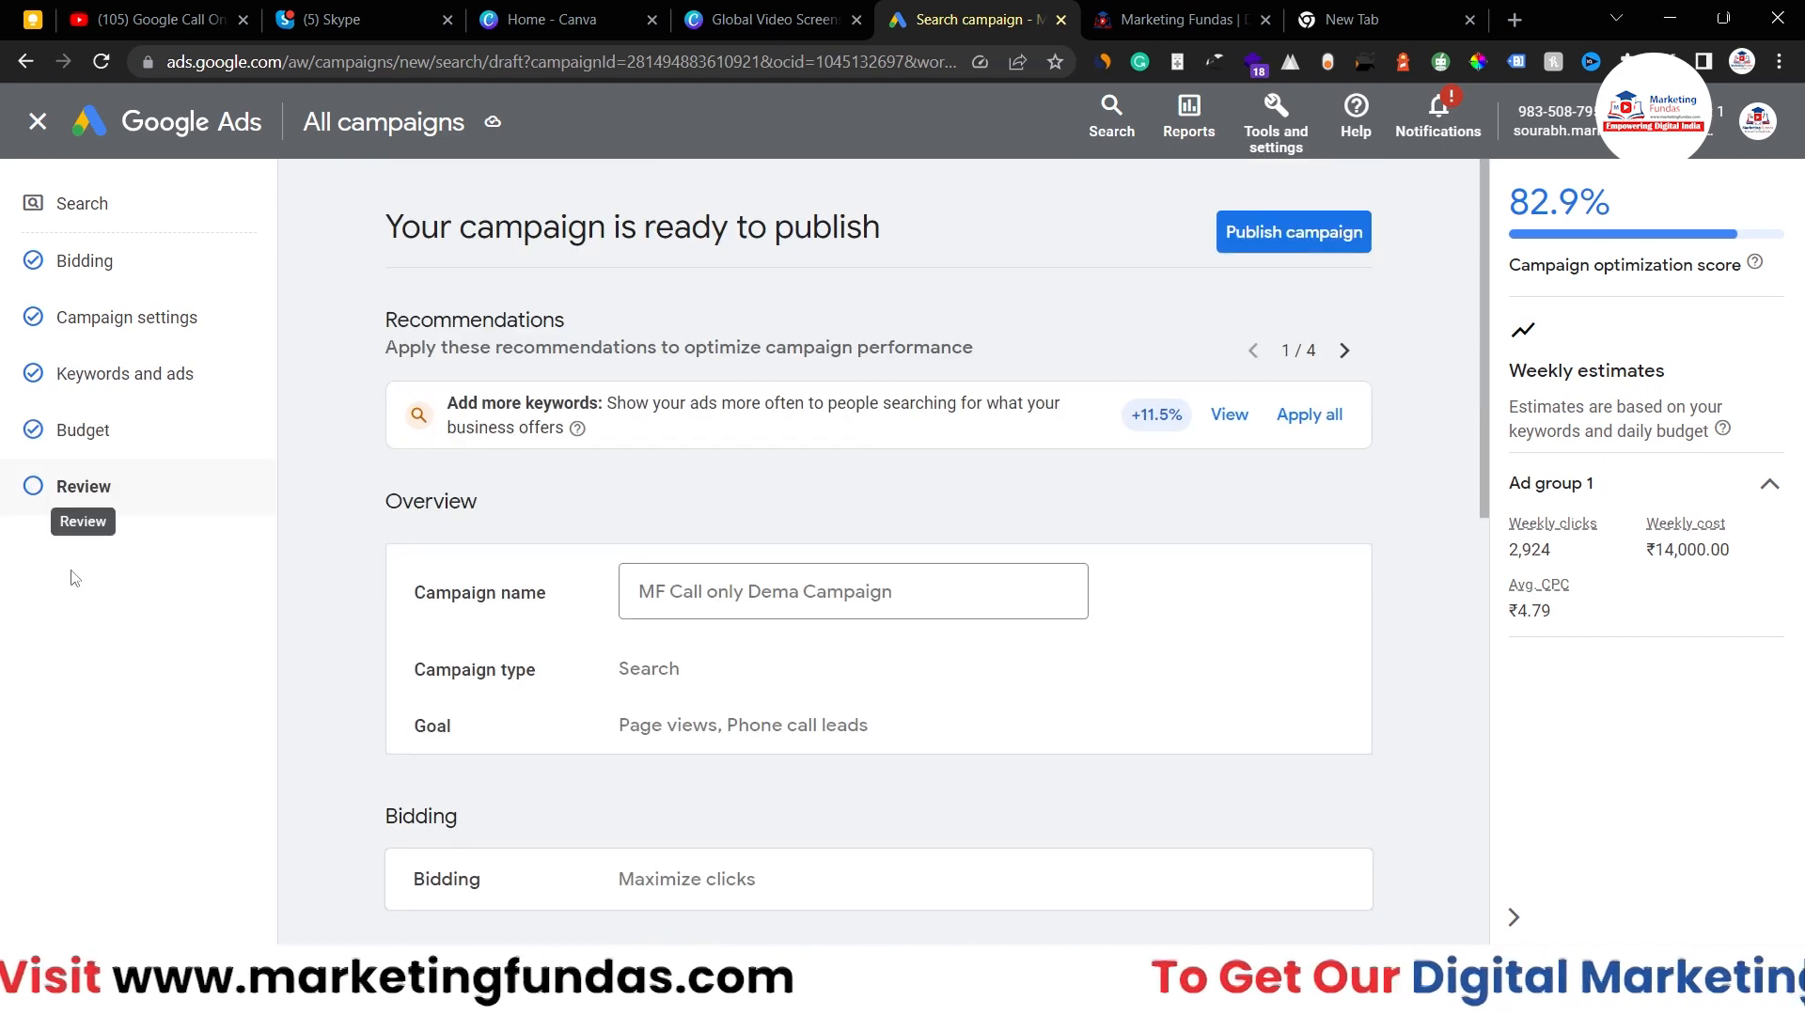
{"action": "scroll", "coordinate": [786, 806], "scroll_direction": "down", "scroll_amount": 10}
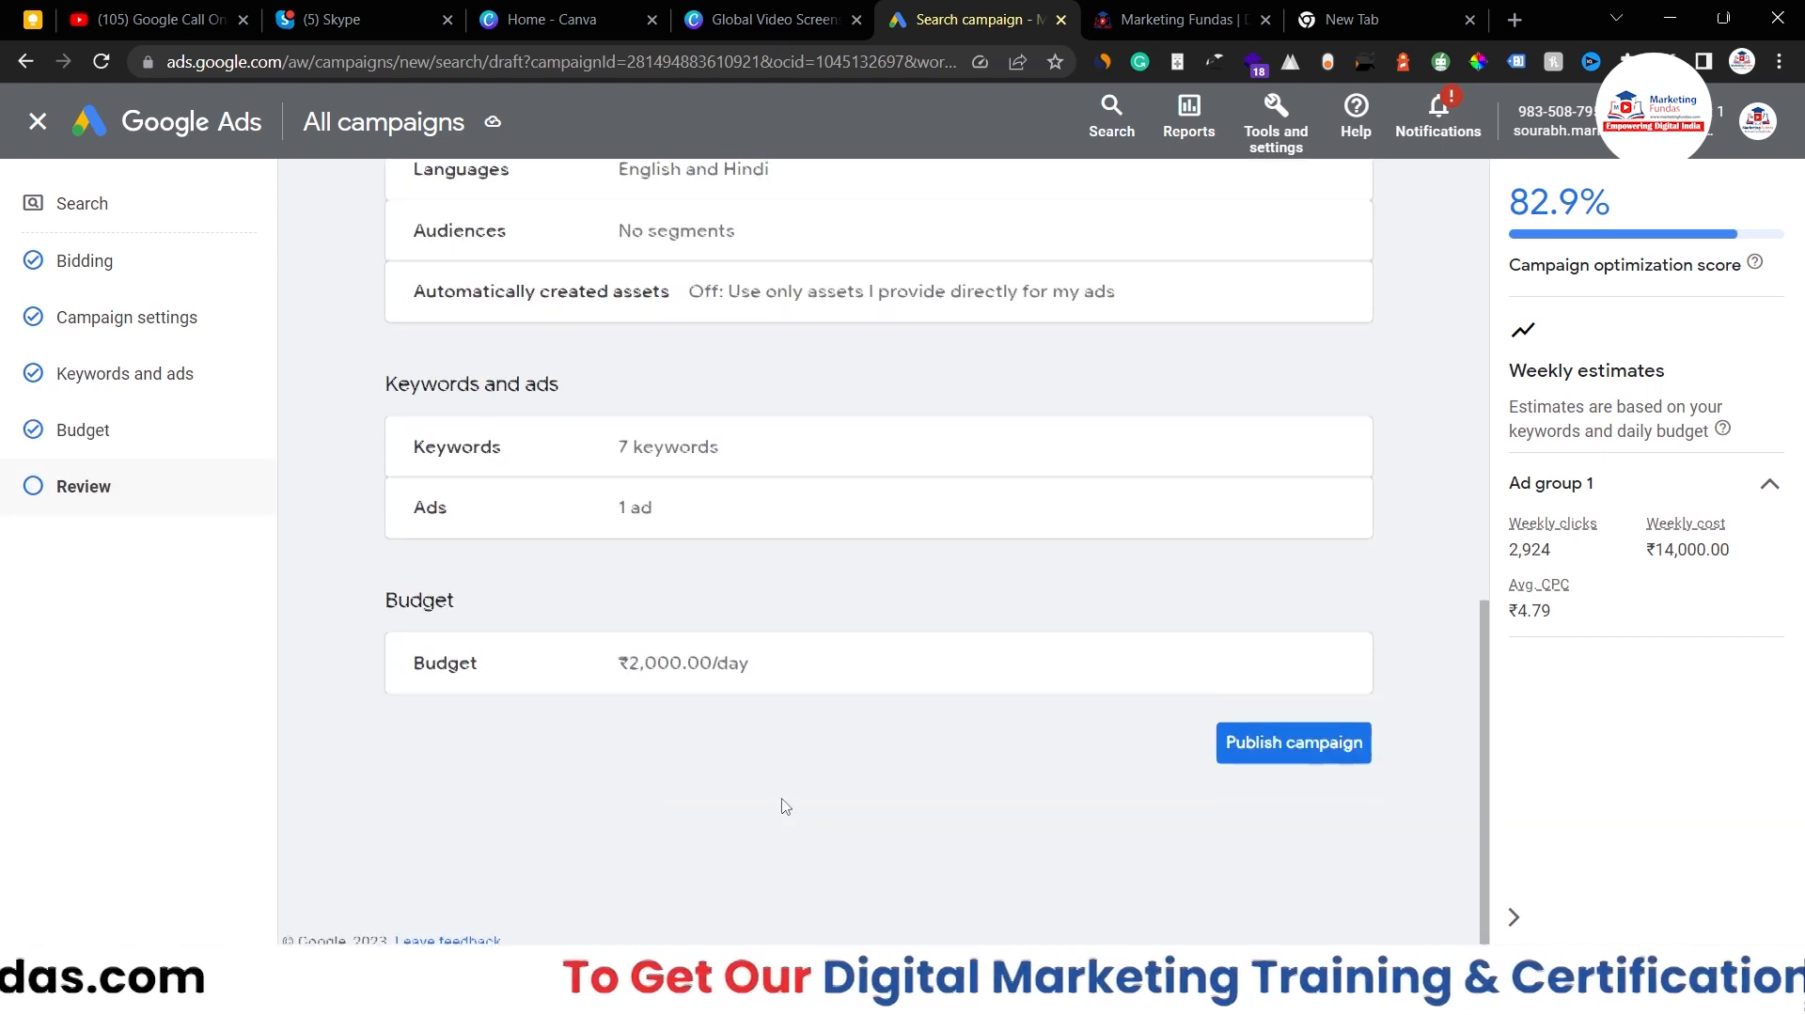
{"action": "scroll", "coordinate": [786, 806], "scroll_direction": "up", "scroll_amount": 6}
{"action": "scroll", "coordinate": [786, 807], "scroll_direction": "up", "scroll_amount": 4}
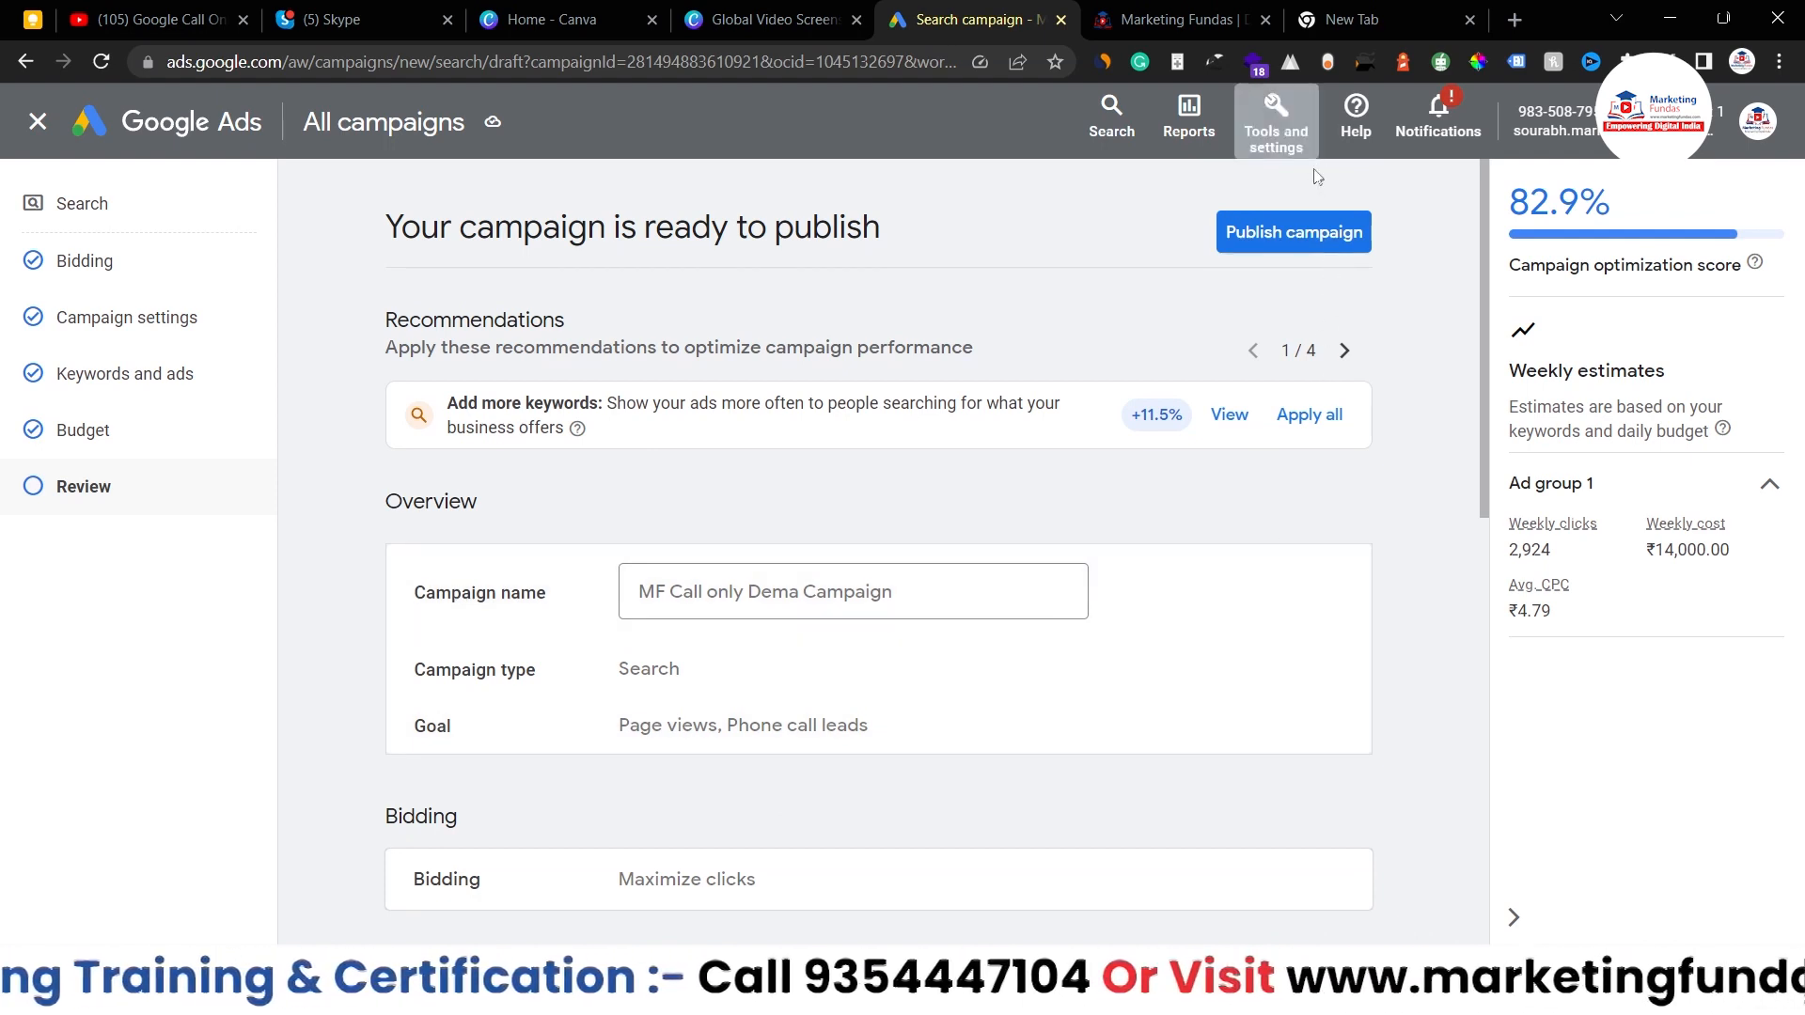
- Publish MF Call only Dema Campaign and check its overview showing enabled status and policy review
{"action": "left_click", "coordinate": [1257, 253]}
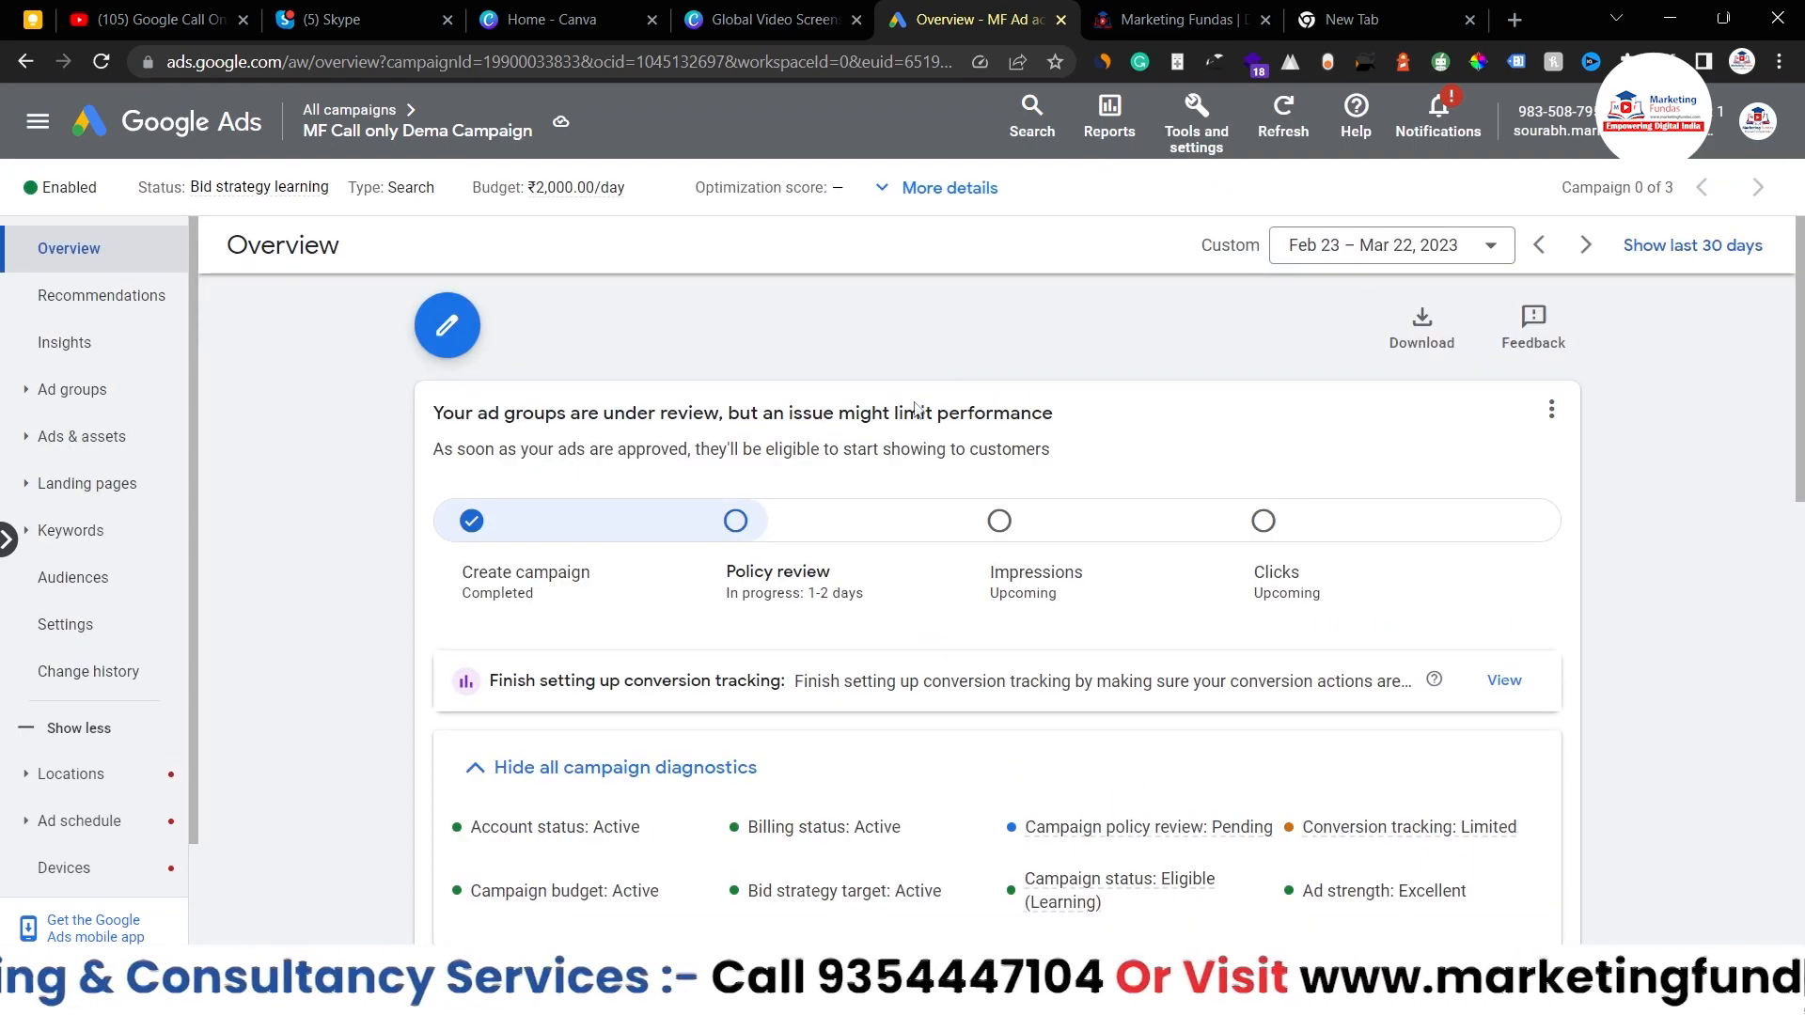
{"action": "scroll", "coordinate": [894, 614], "scroll_direction": "down", "scroll_amount": 10}
{"action": "scroll", "coordinate": [894, 613], "scroll_direction": "up", "scroll_amount": 2}
{"action": "scroll", "coordinate": [894, 614], "scroll_direction": "up", "scroll_amount": 1}
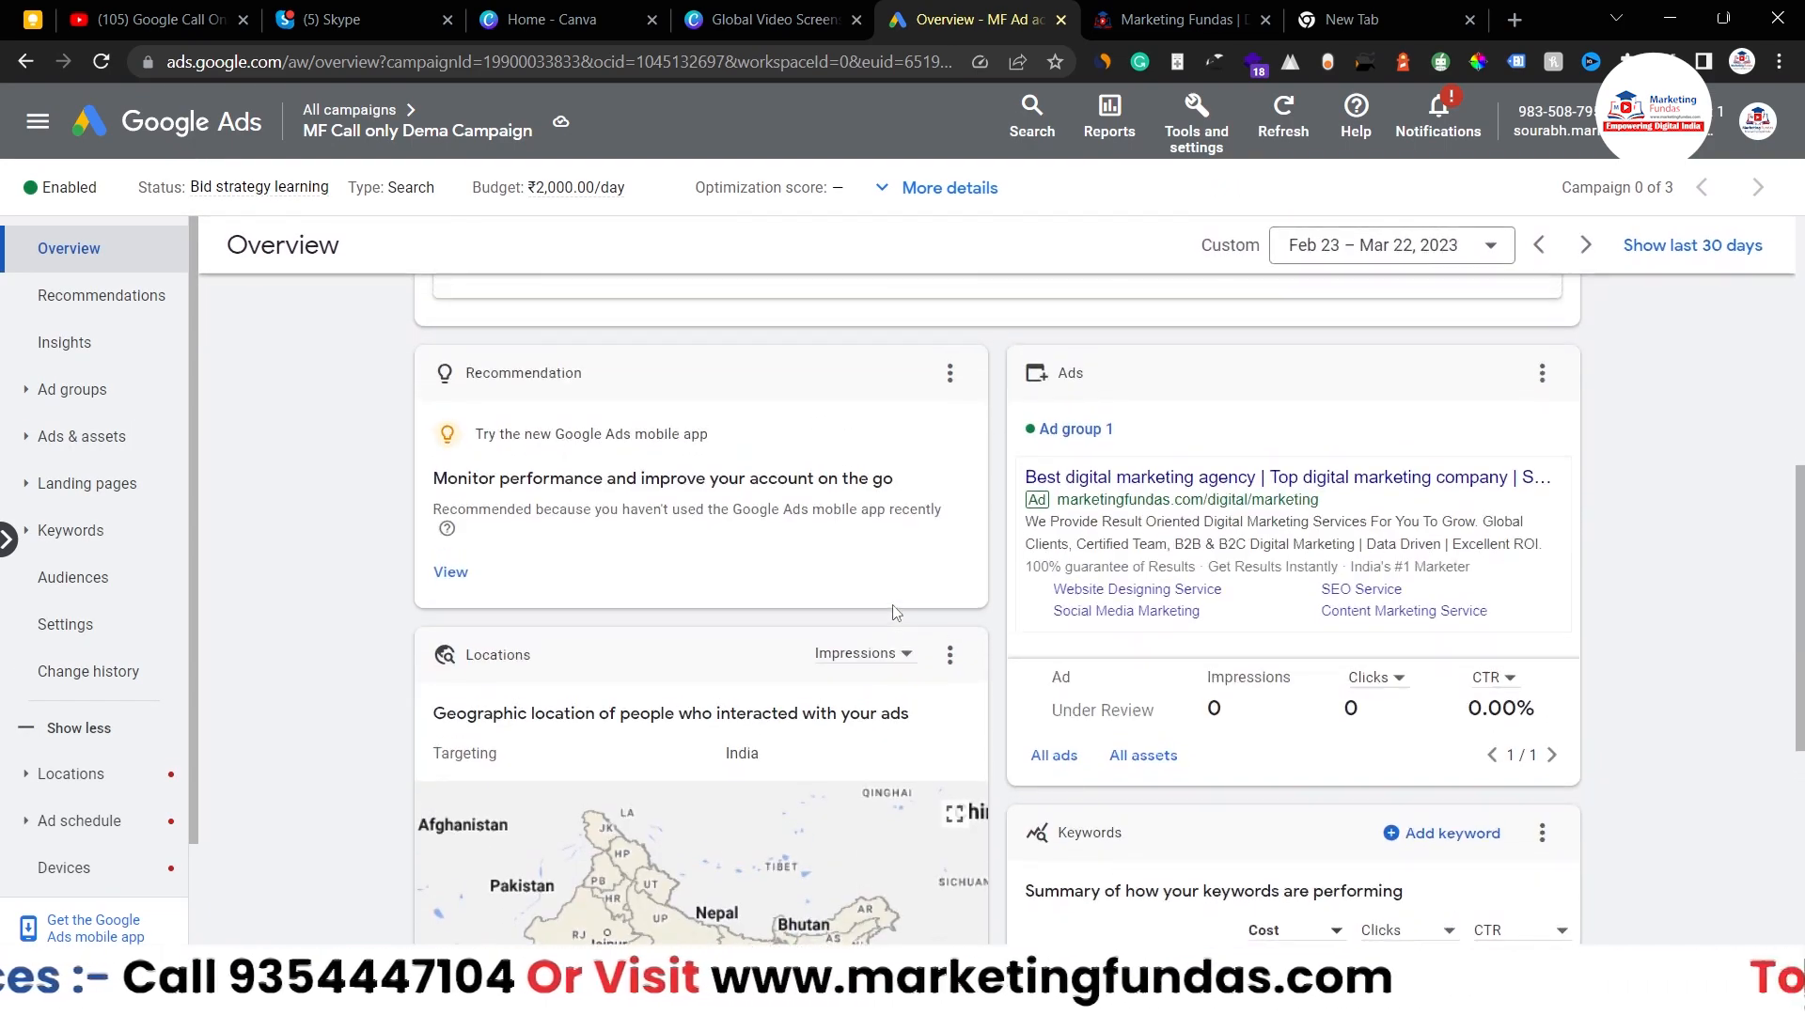
{"action": "scroll", "coordinate": [501, 529], "scroll_direction": "up", "scroll_amount": 8}
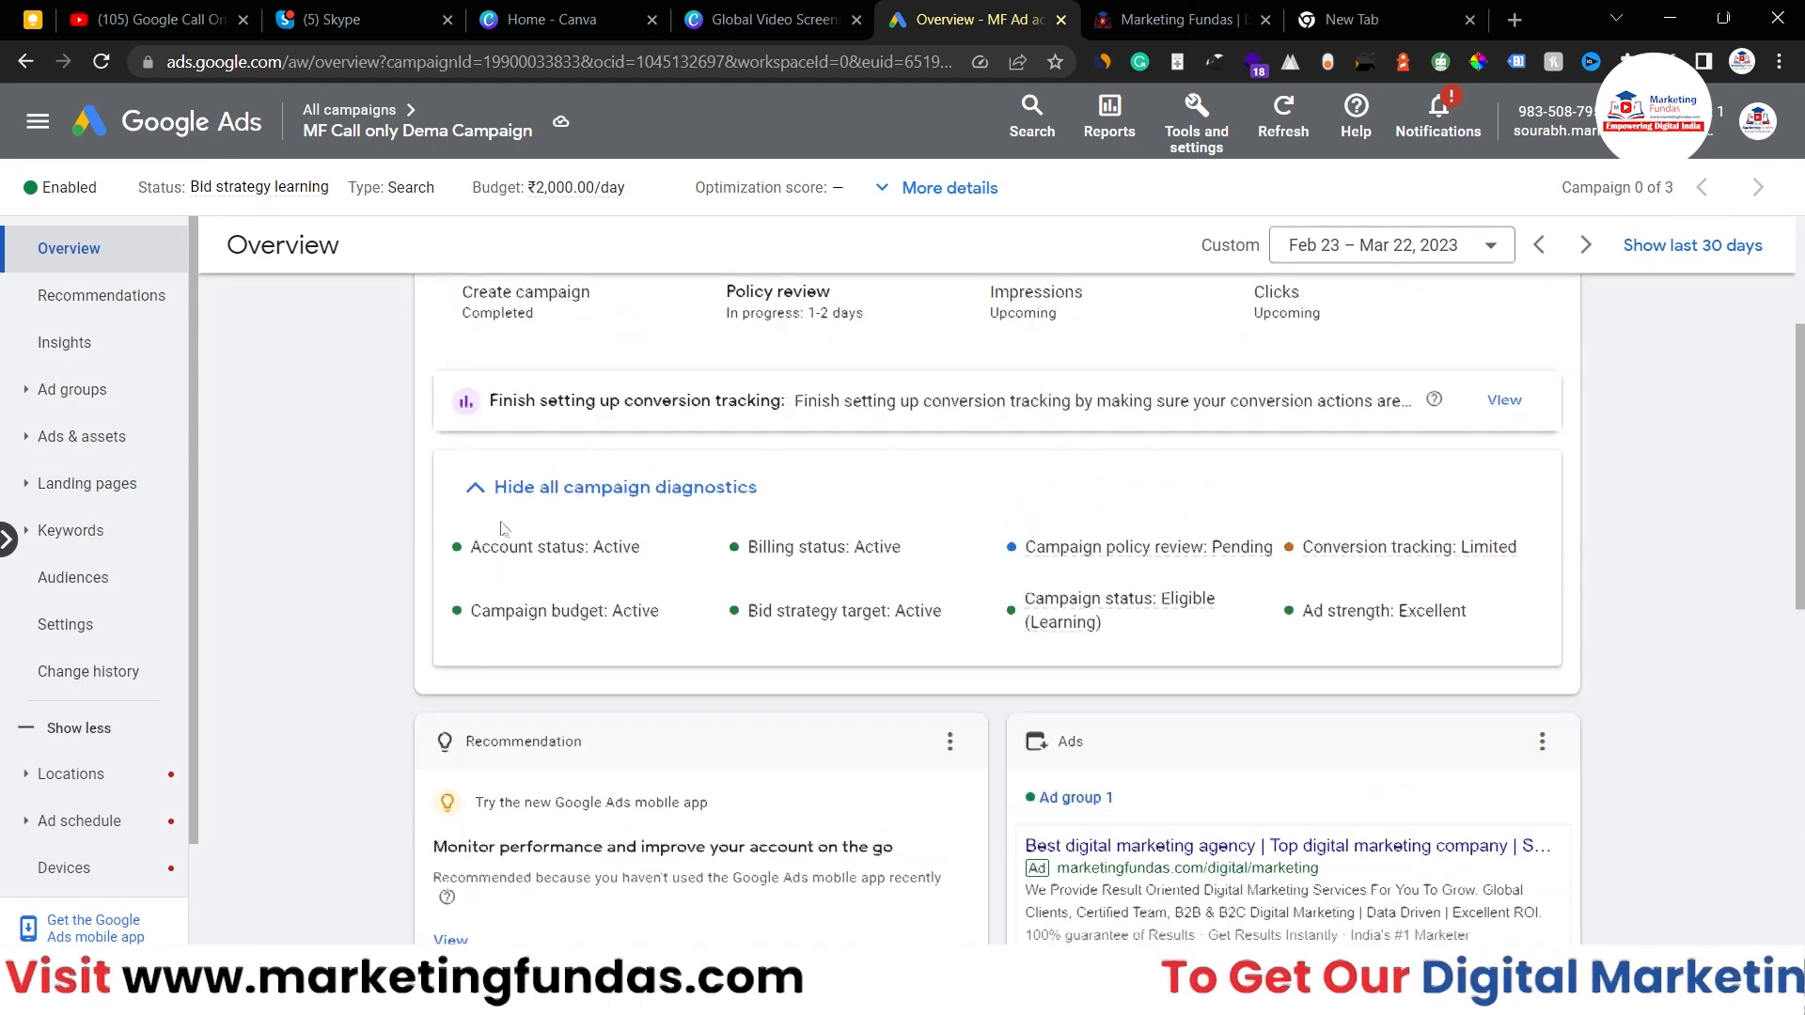
- In All campaigns, confirm MF Call only Dema Campaign at ₹2,000.00/day, Bid strategy learning, Maximize clicks
{"action": "mouse_move", "coordinate": [386, 132]}
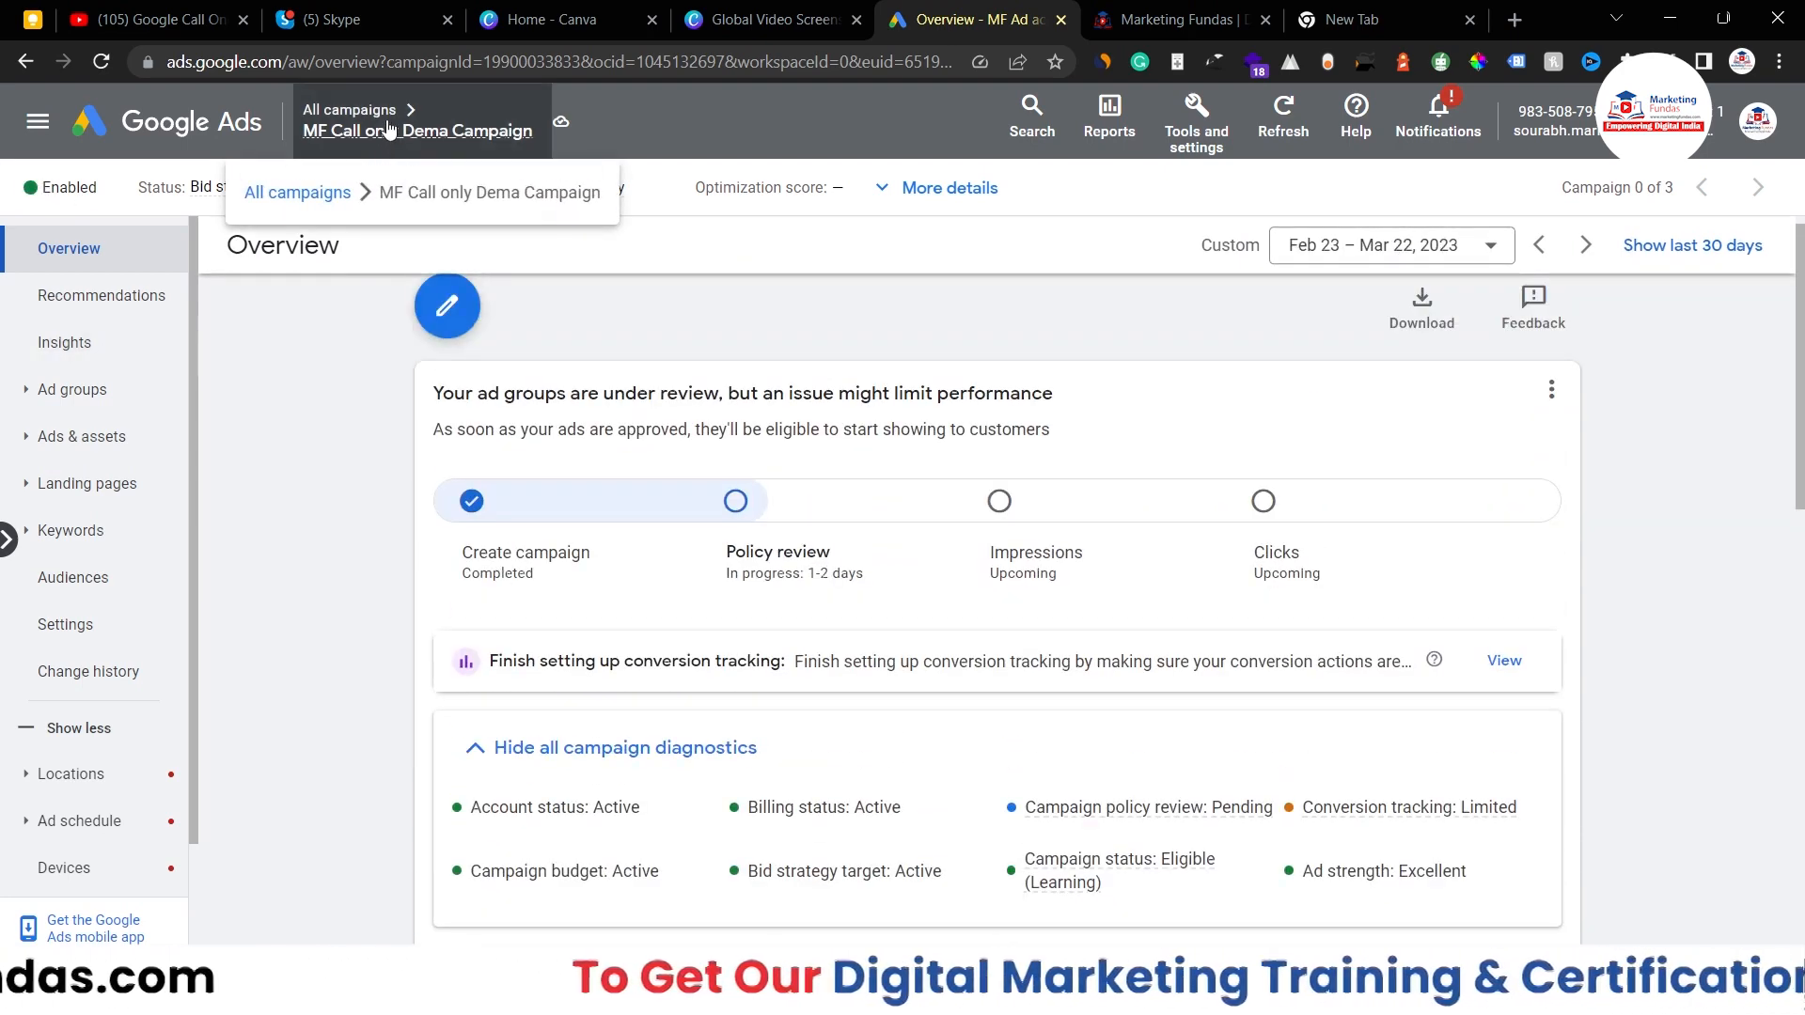
{"action": "left_click", "coordinate": [297, 193]}
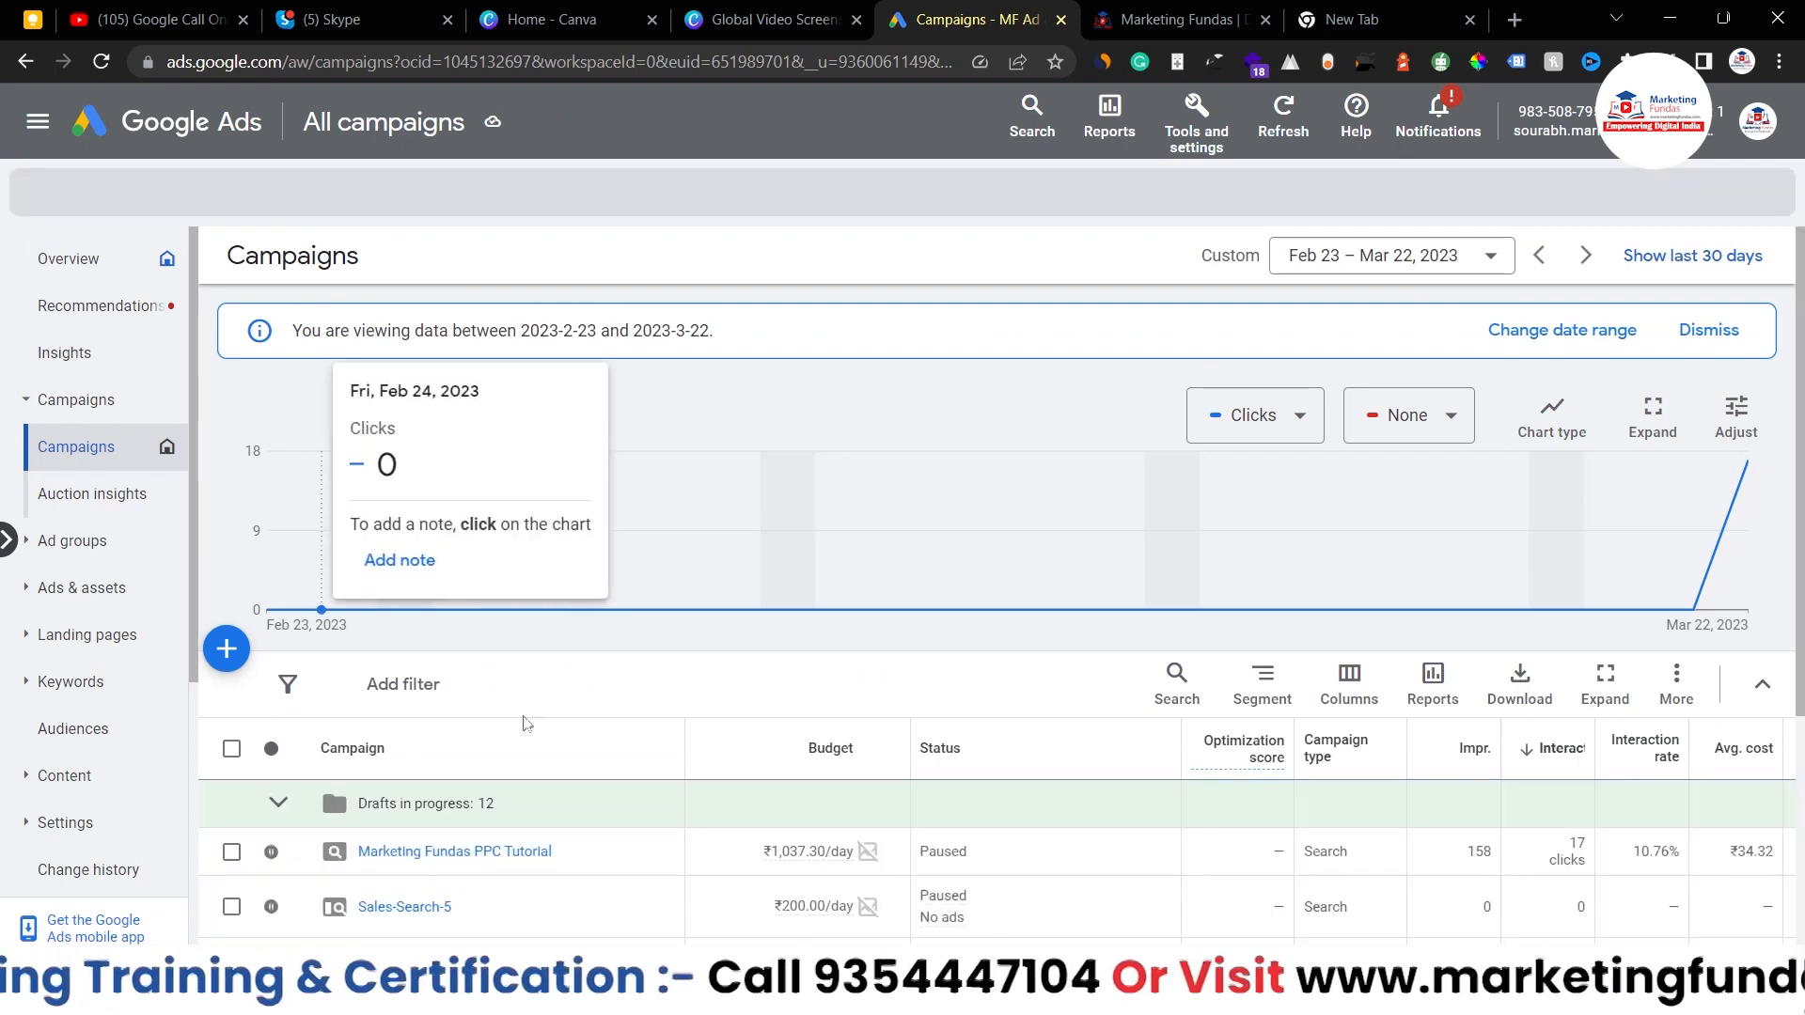
{"action": "scroll", "coordinate": [523, 724], "scroll_direction": "down", "scroll_amount": 4}
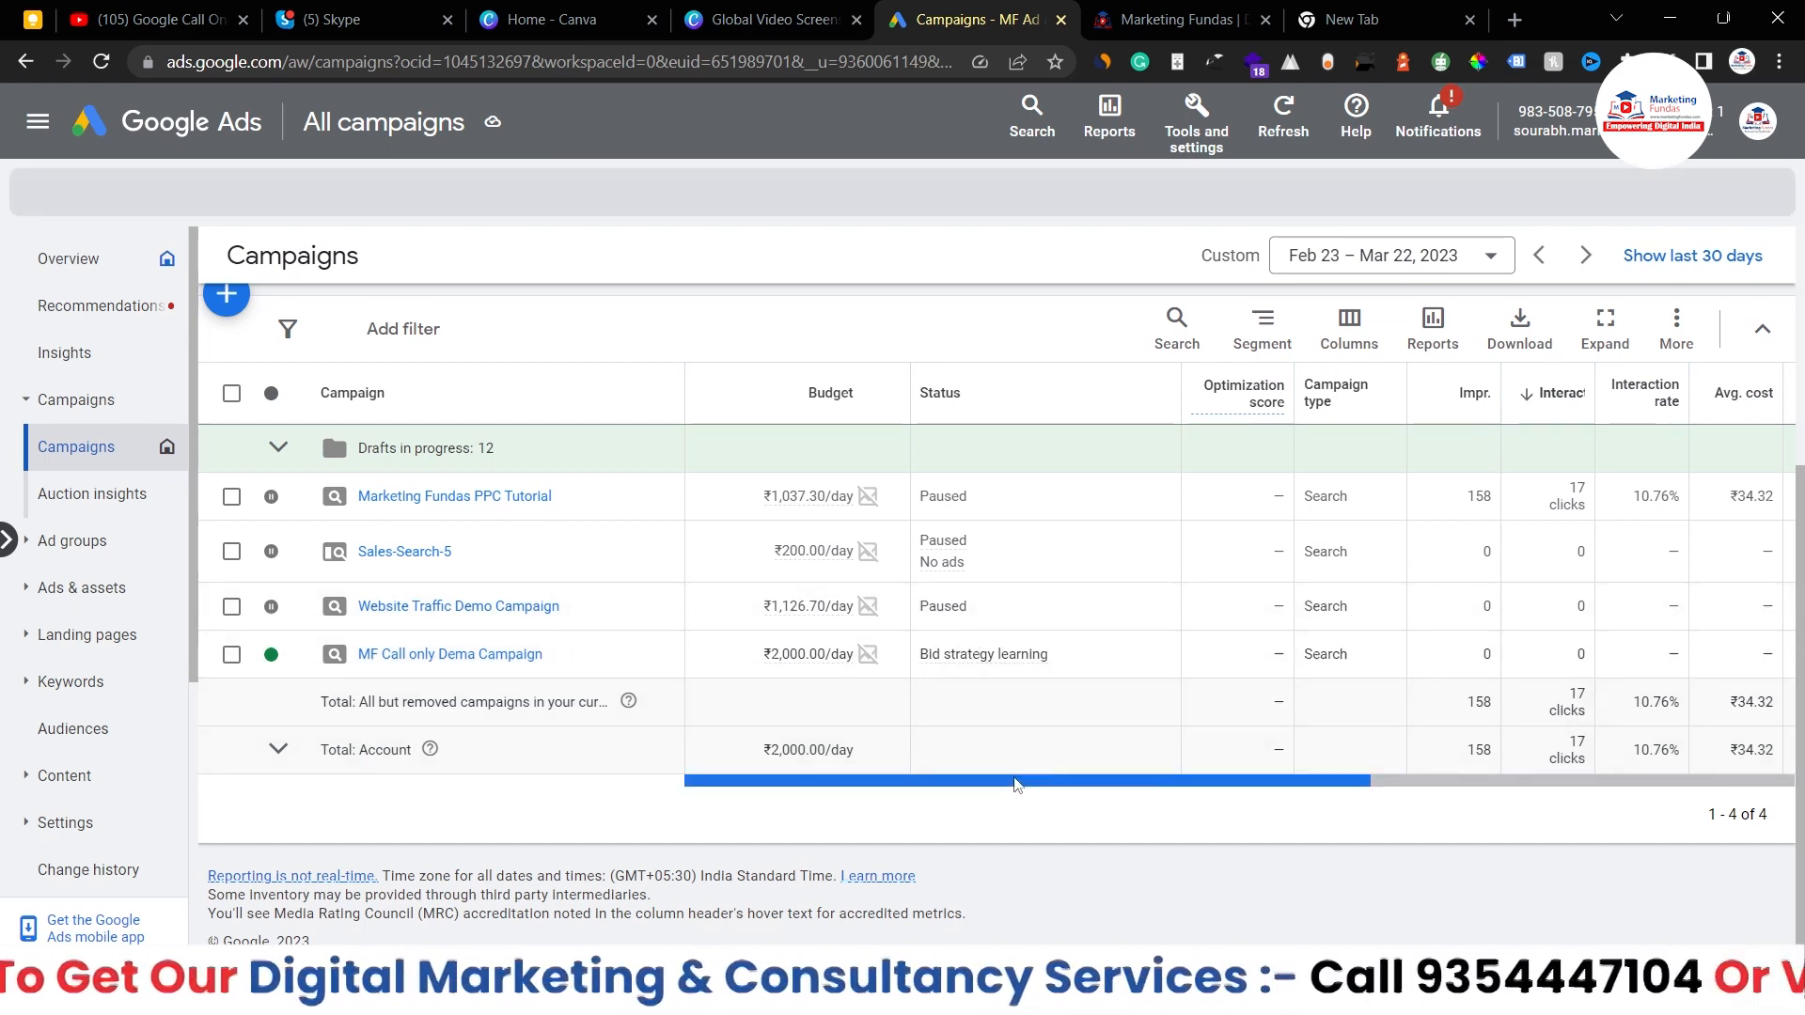
{"action": "scroll", "coordinate": [1006, 794], "scroll_direction": "right", "scroll_amount": 1}
{"action": "scroll", "coordinate": [1195, 787], "scroll_direction": "right", "scroll_amount": 8}
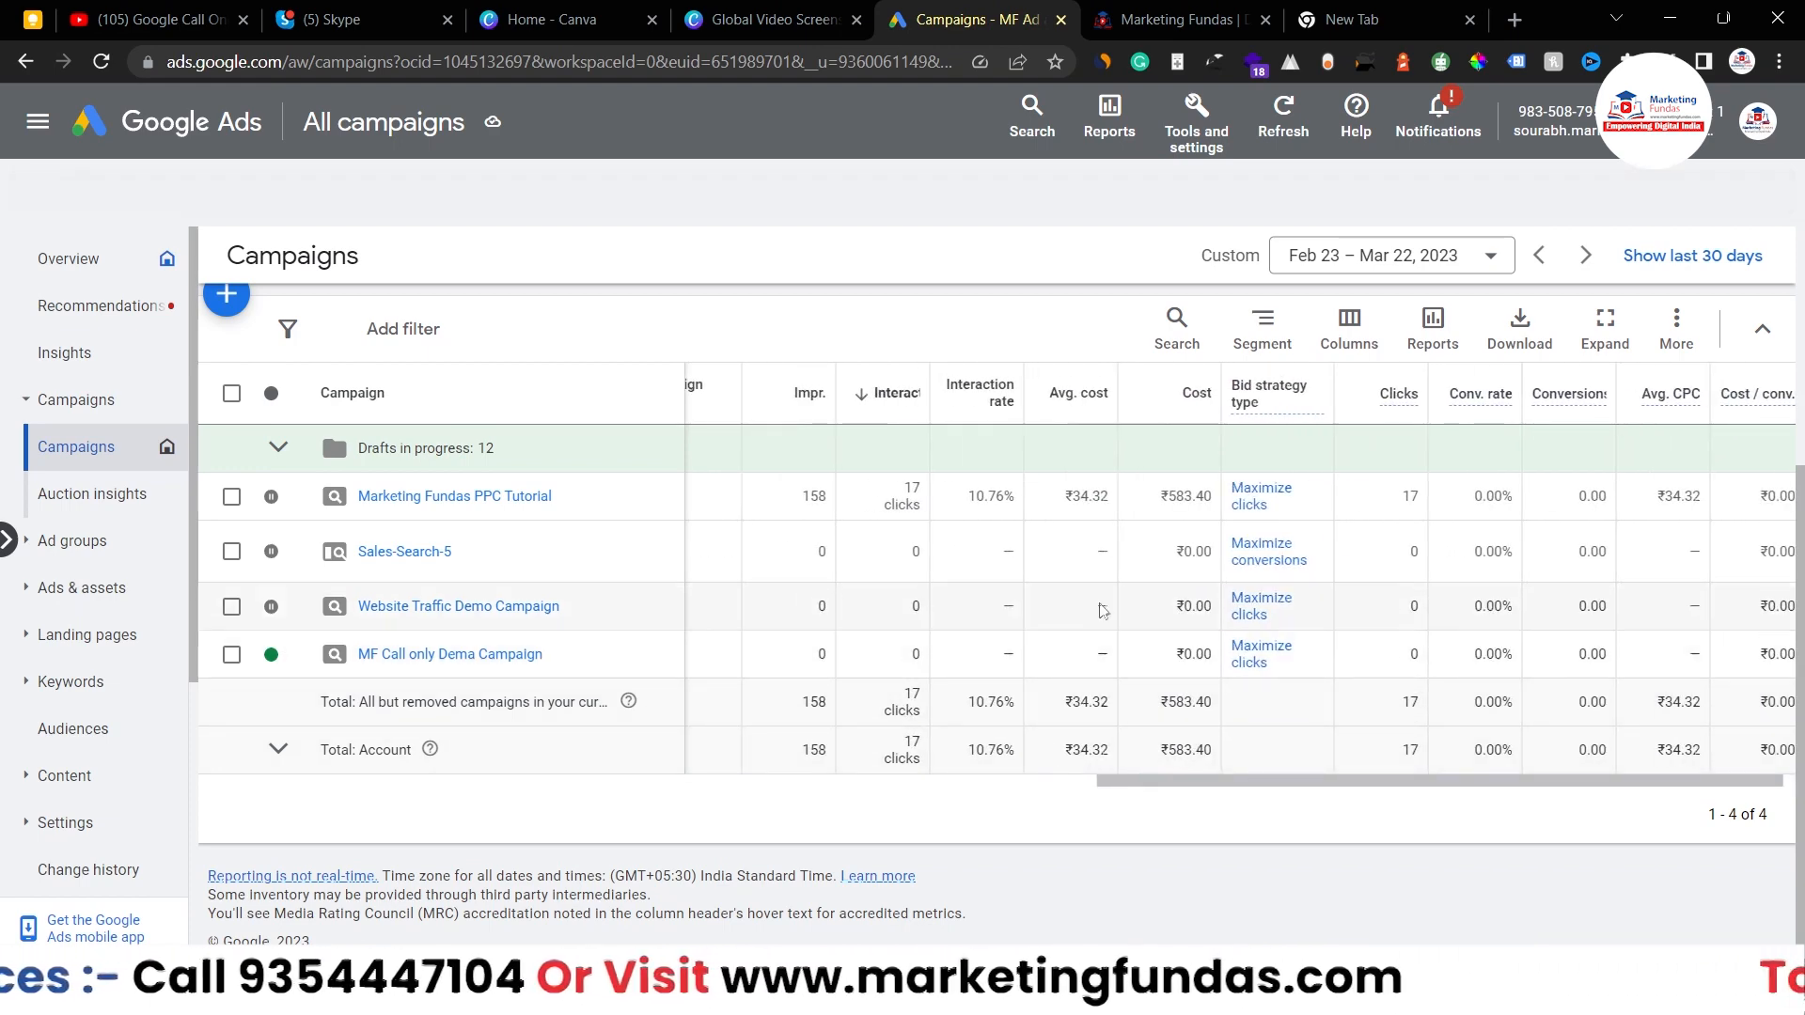
{"action": "scroll", "coordinate": [1208, 788], "scroll_direction": "left", "scroll_amount": 8}
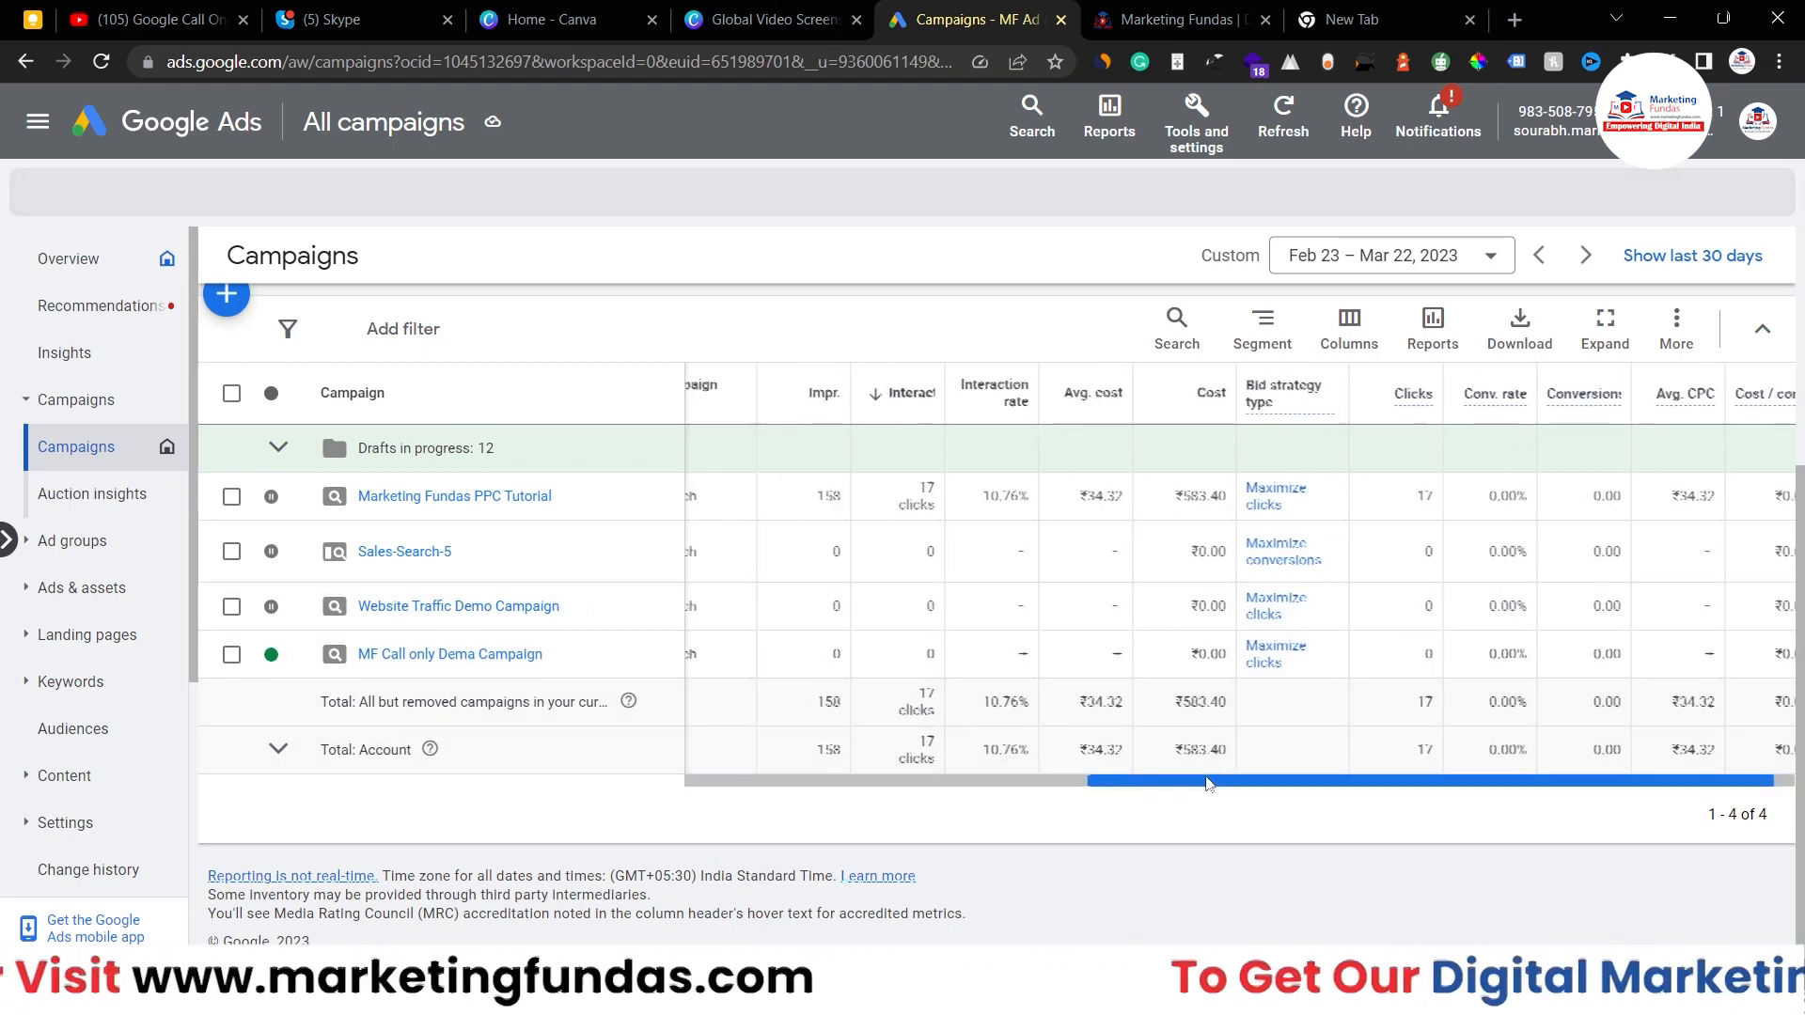